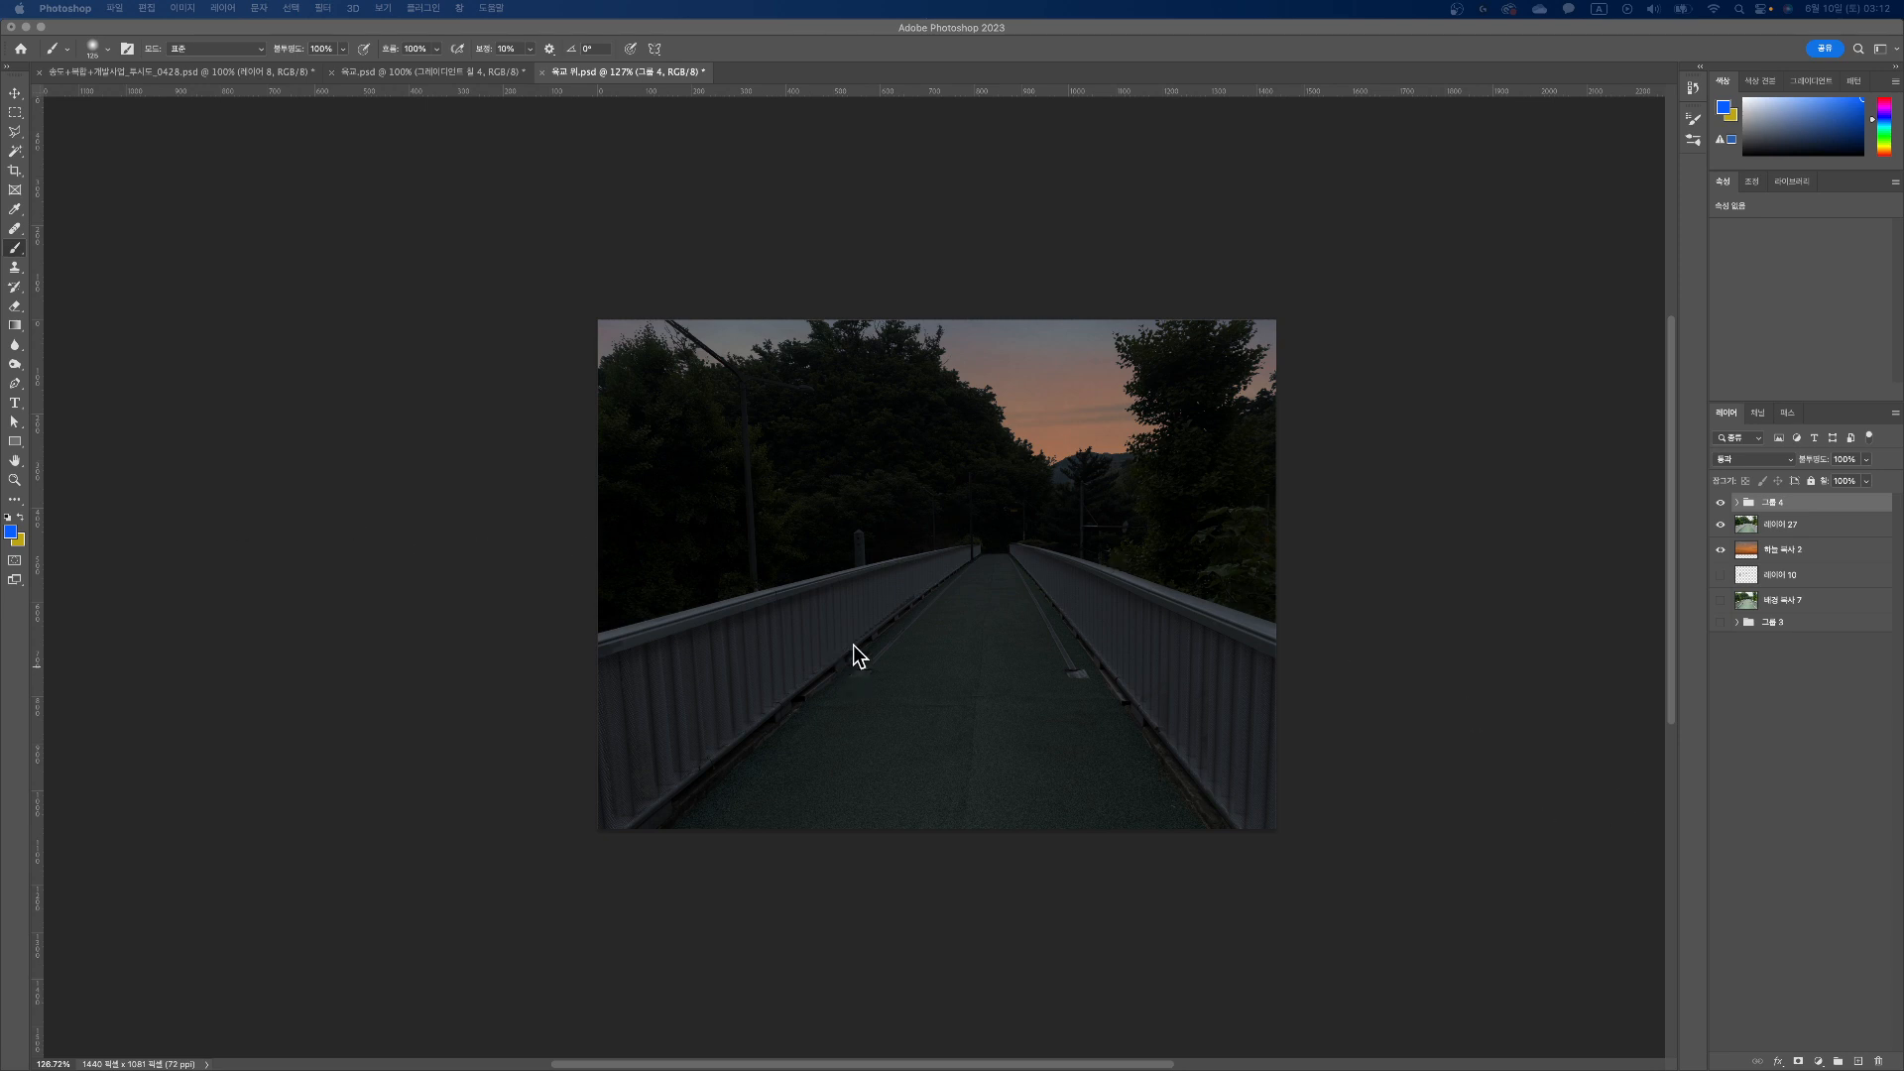
# Step: Create a new layer above the top group and accept blue 005fff as the foreground colour
pyautogui.click(1859, 1063)
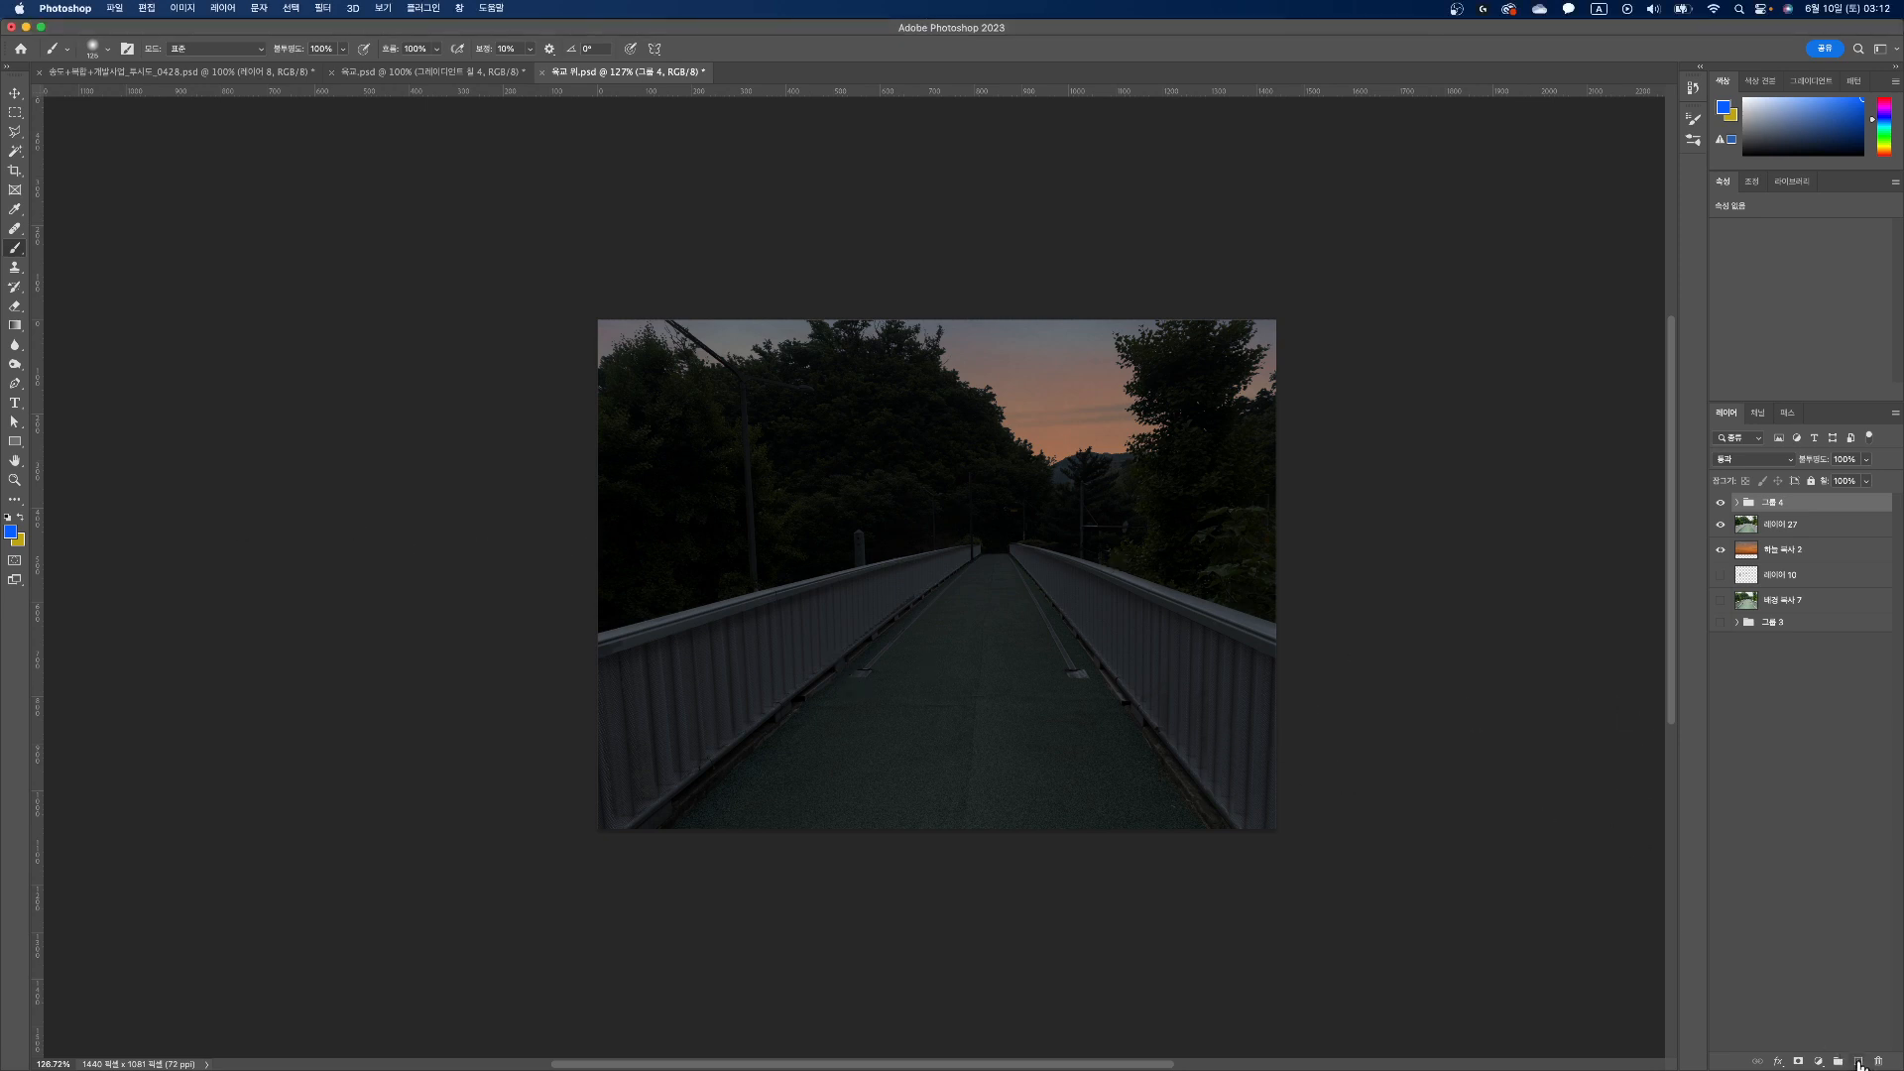
pyautogui.click(1860, 1062)
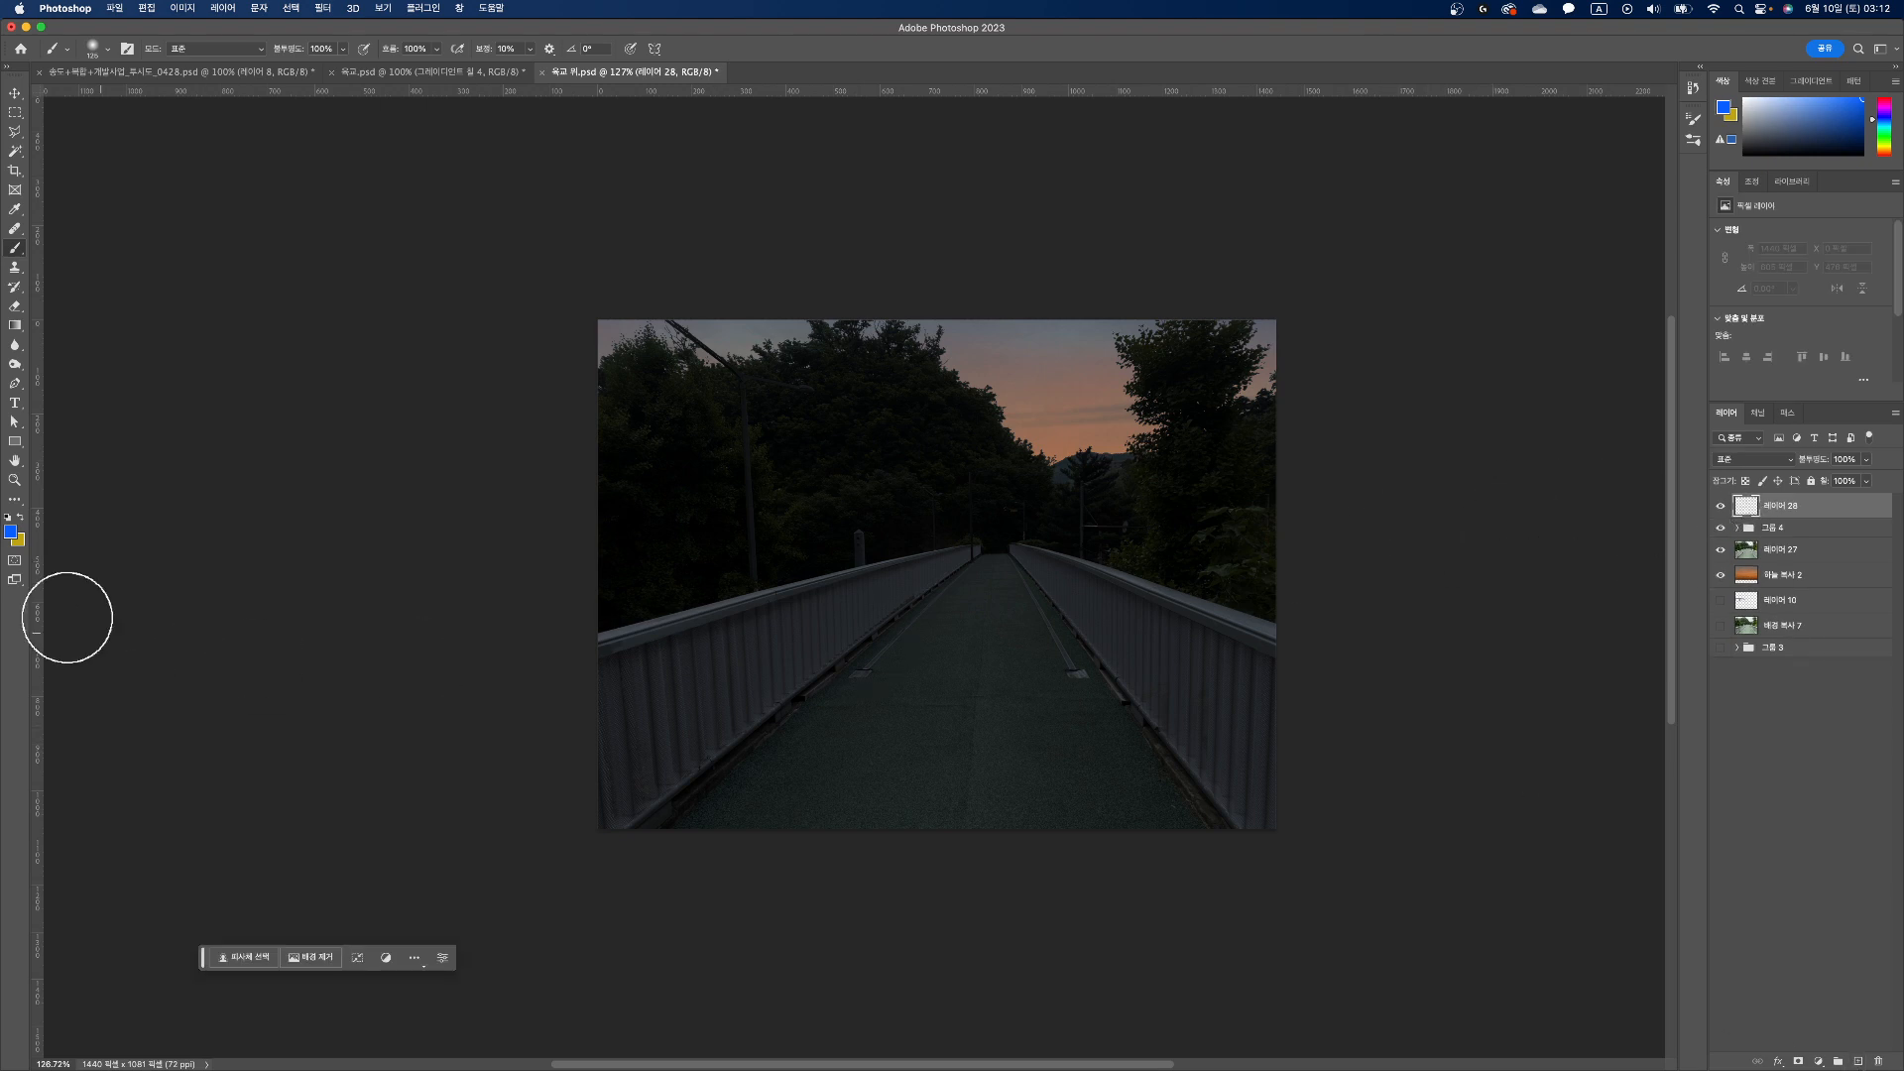
pyautogui.click(11, 533)
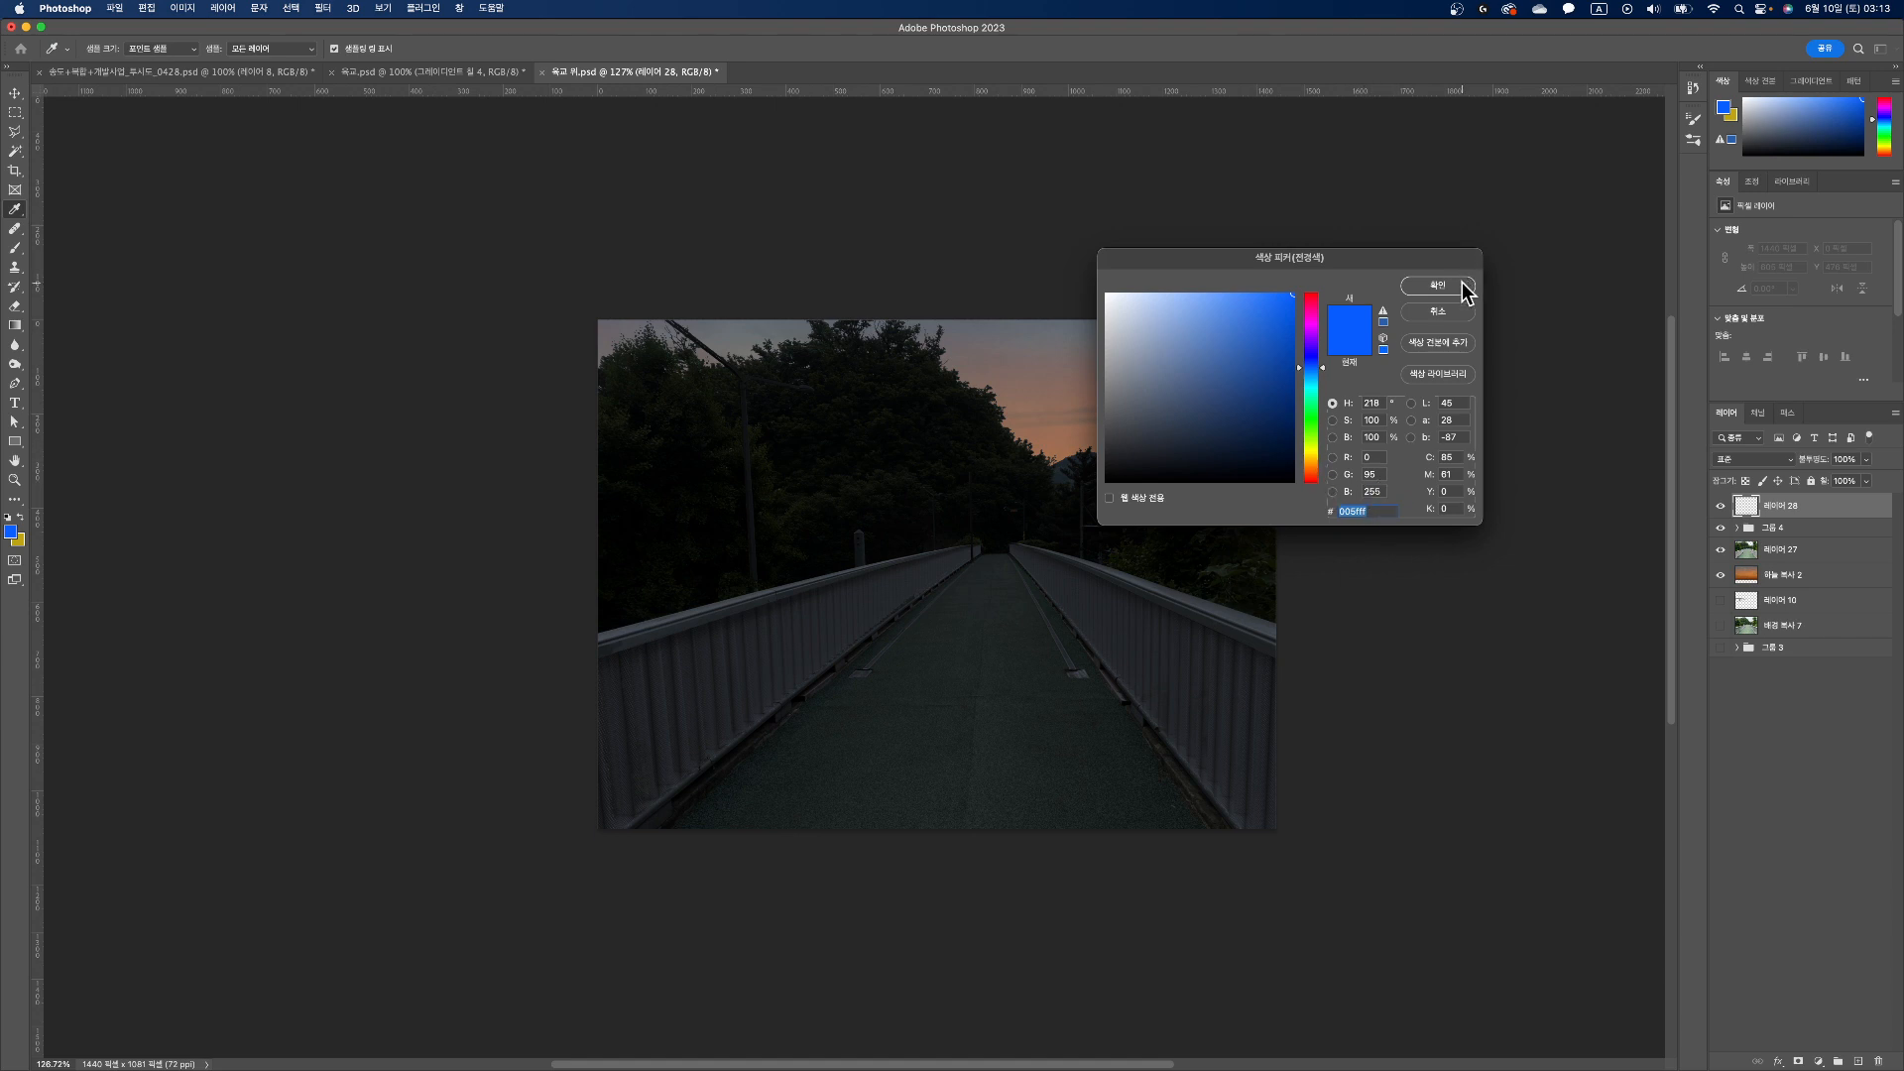
pyautogui.click(1437, 286)
# Step: Paint one blue dab in the middle of the walkway with a 125 px soft round brush at 0% hardness
pyautogui.press('b')
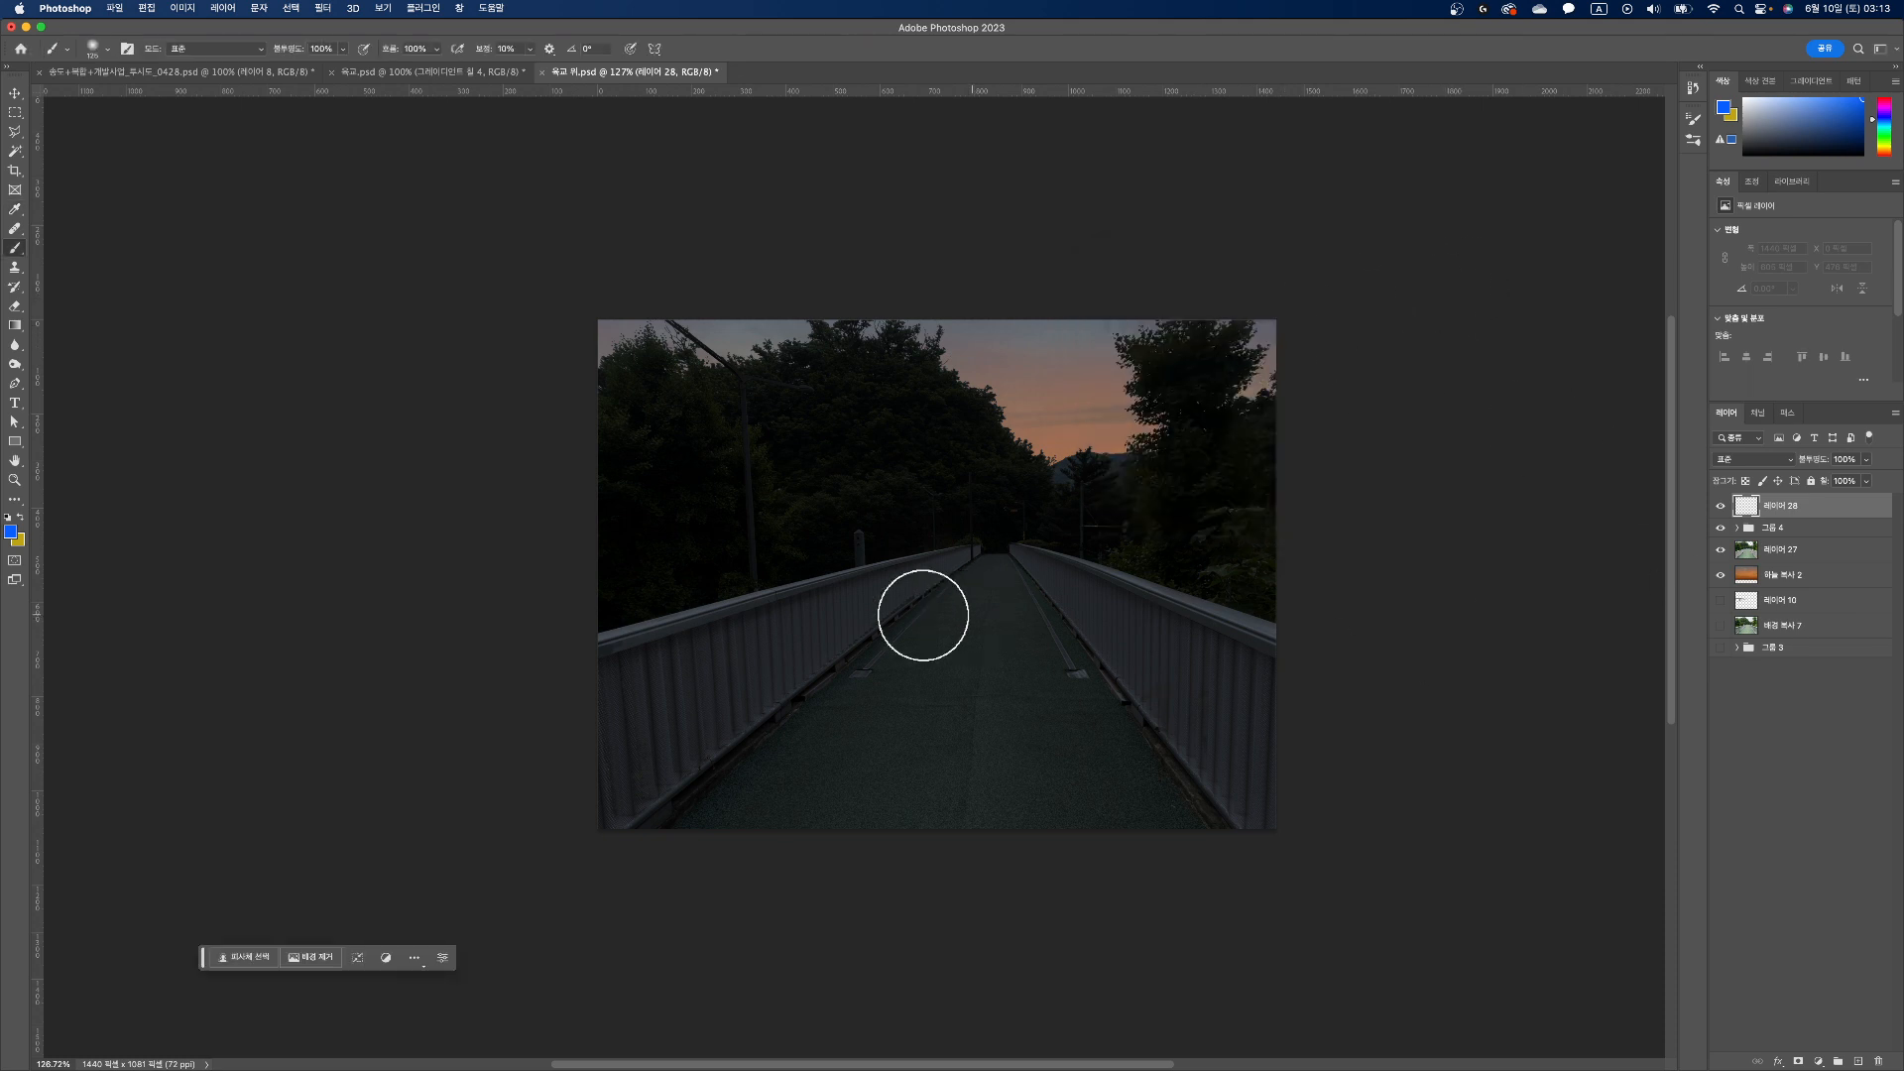
pyautogui.click(106, 48)
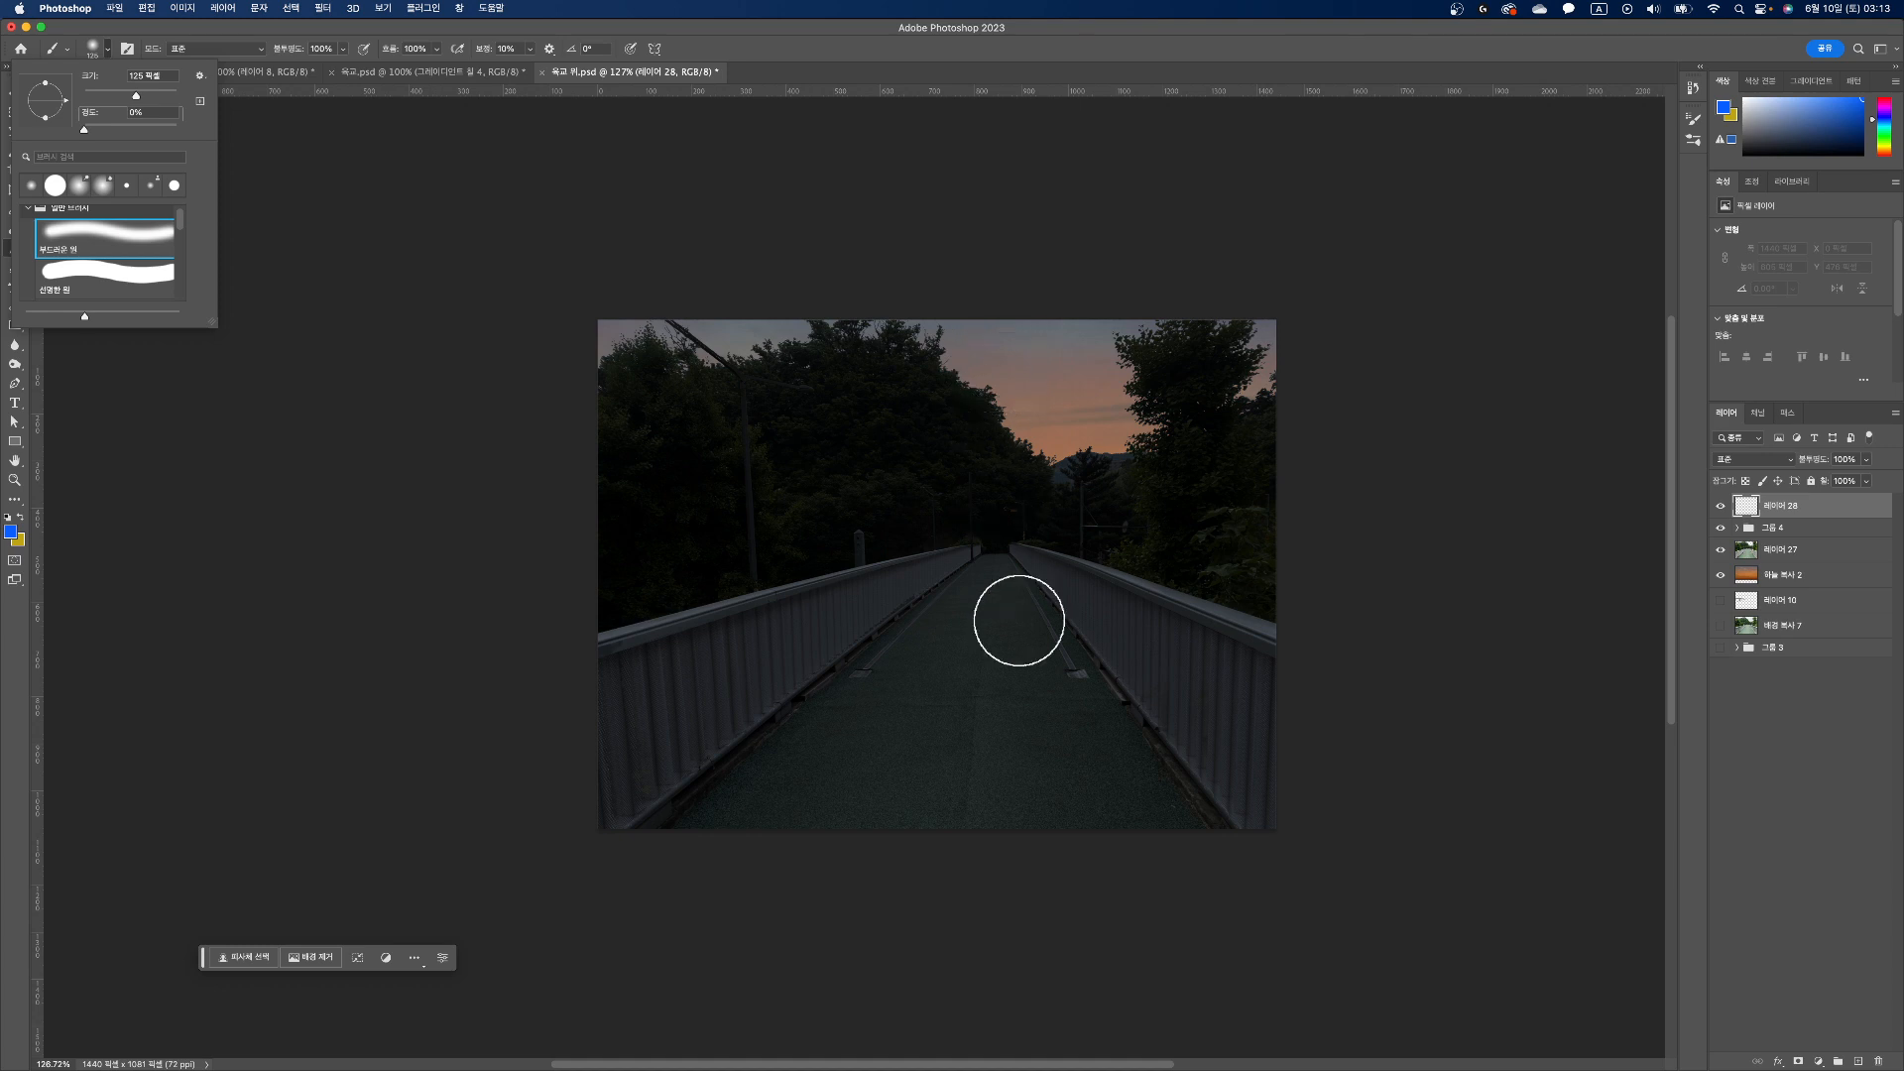
pyautogui.click(243, 647)
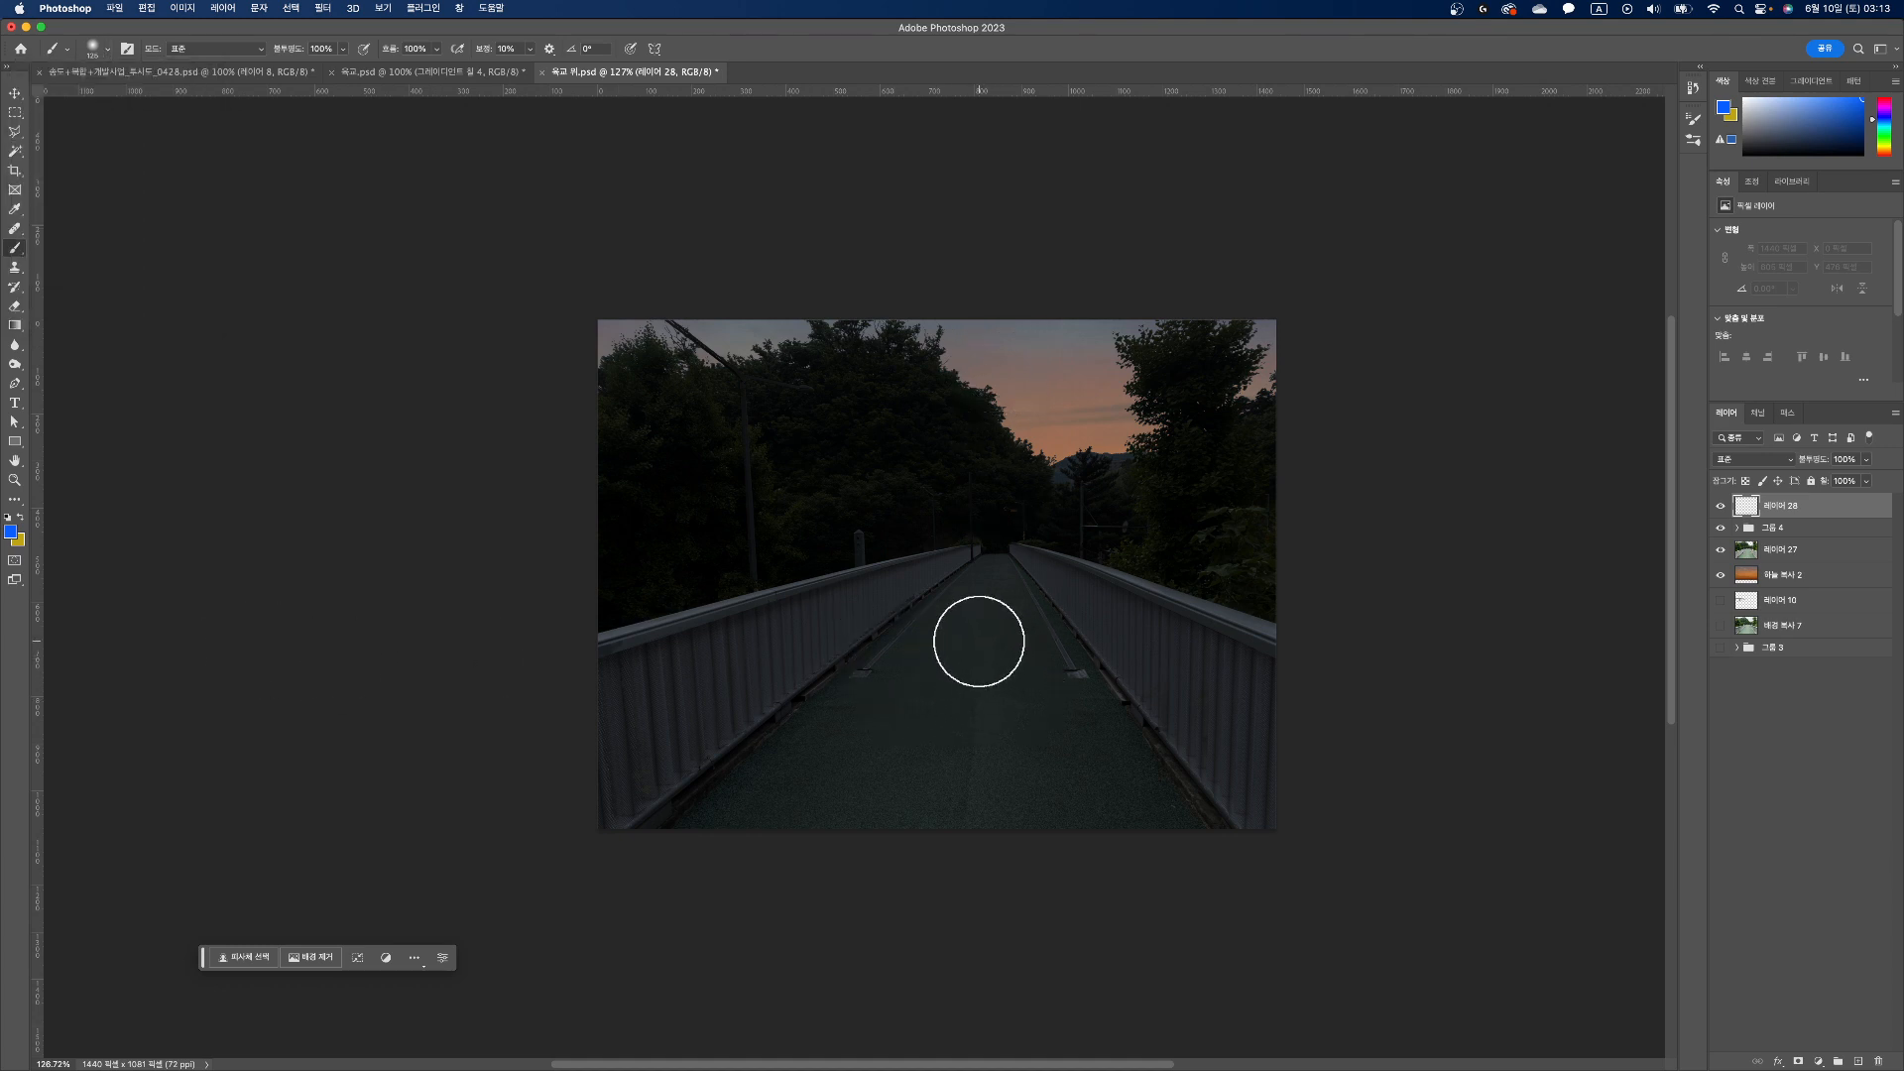
pyautogui.click(979, 640)
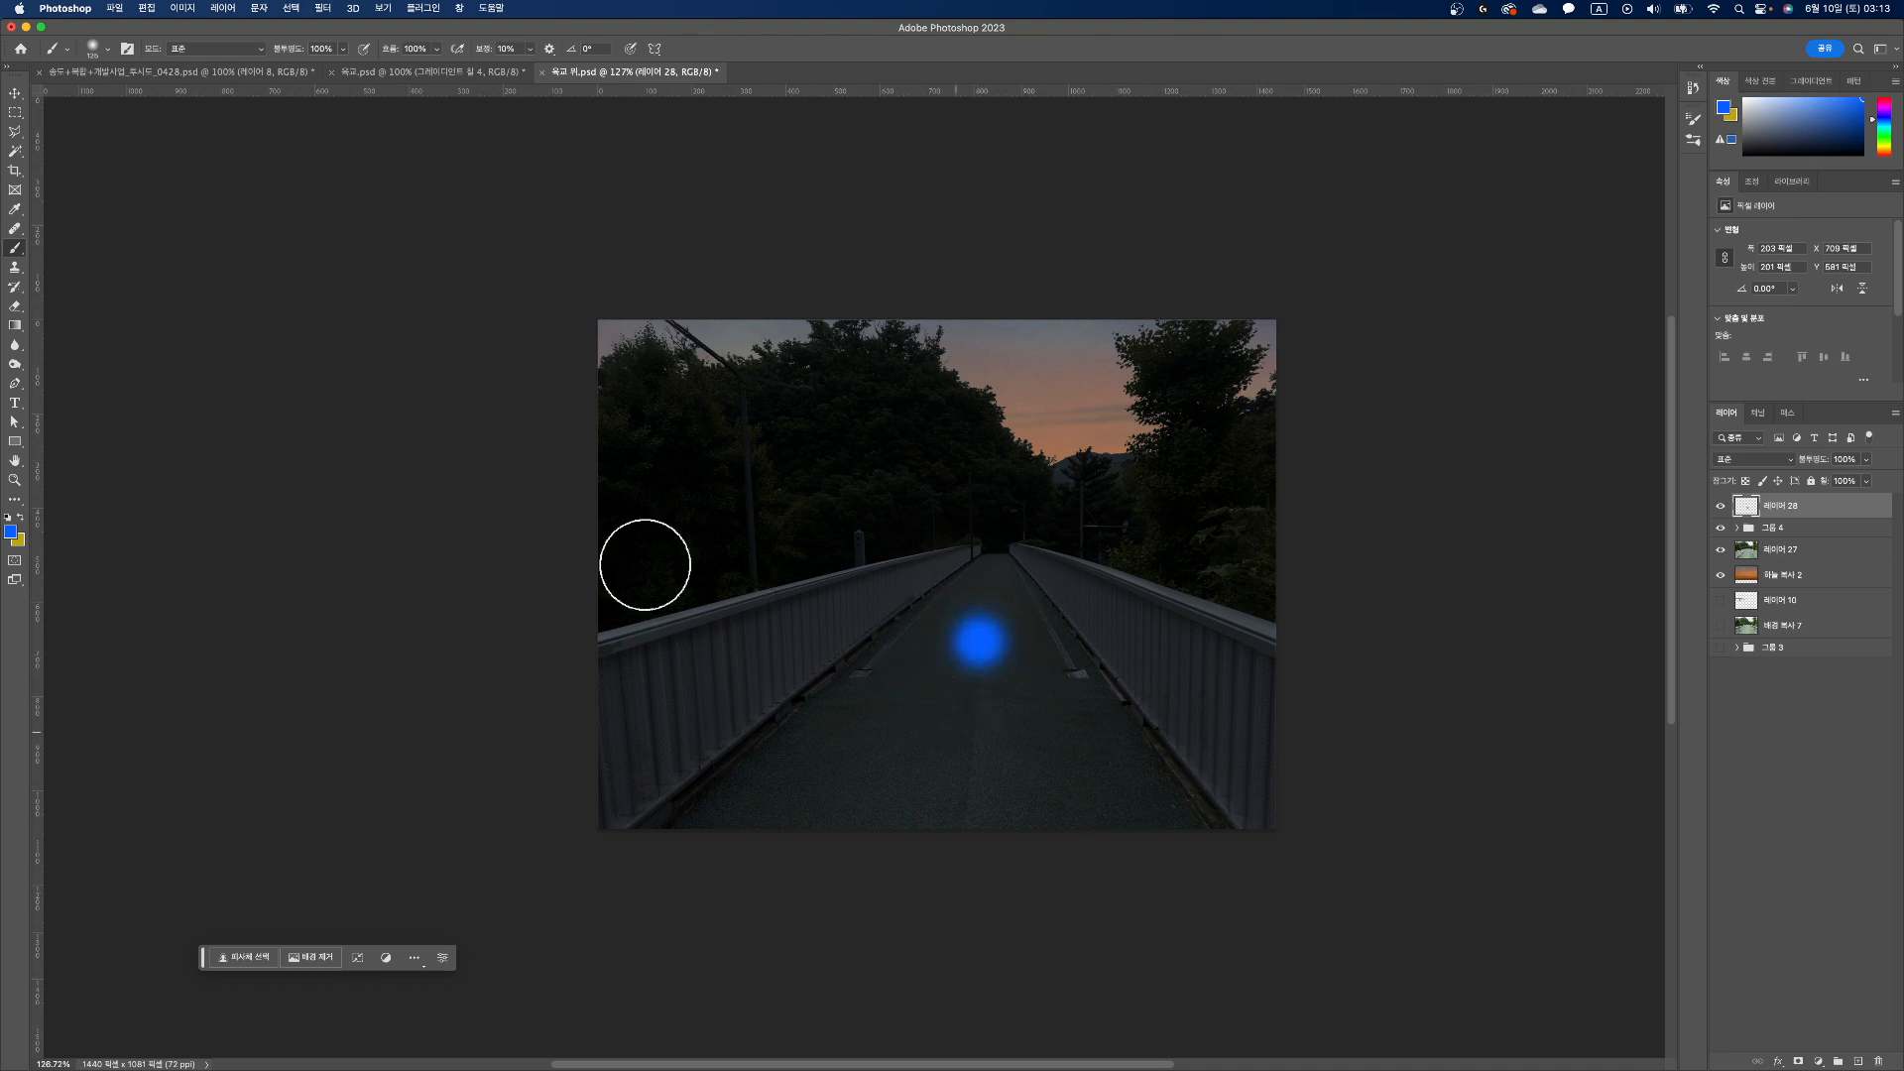
# Step: Set the blend mode of the blue dab's layer to Divide (나누기)
pyautogui.click(15, 92)
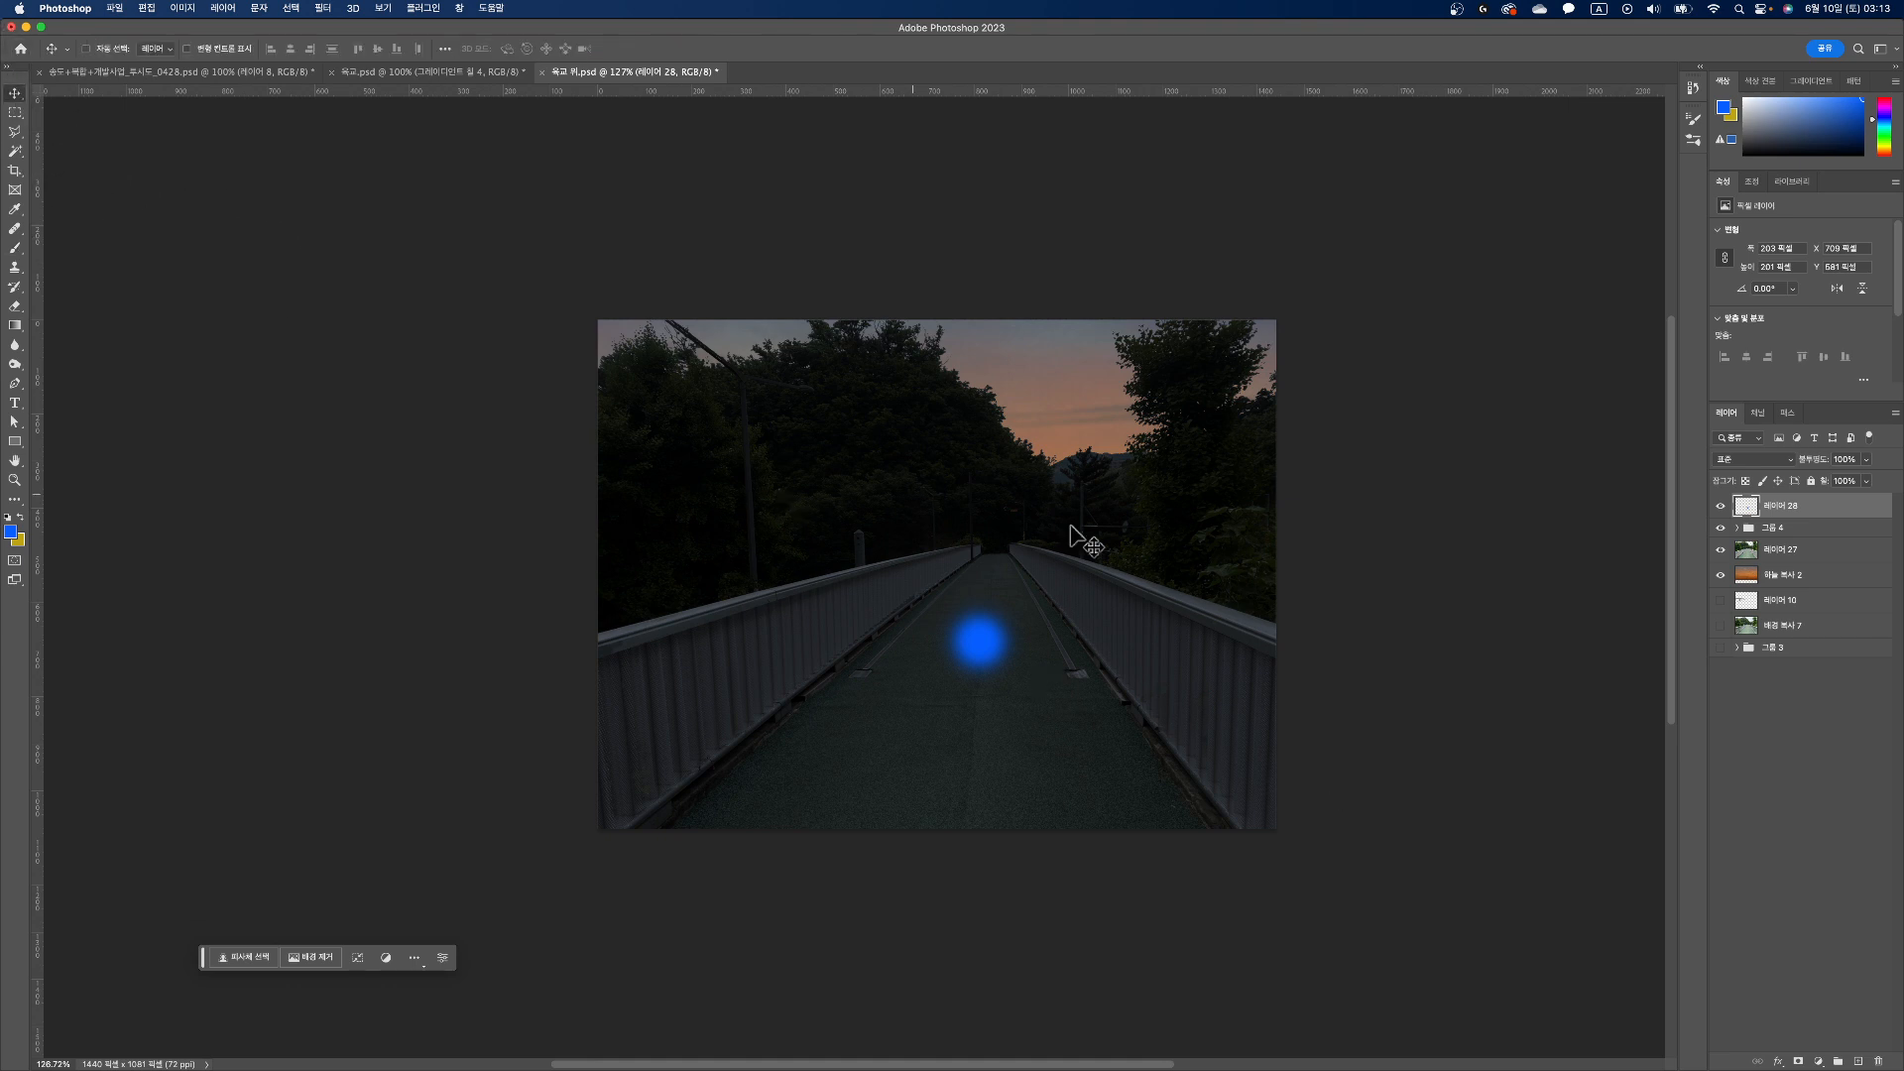
pyautogui.click(1791, 460)
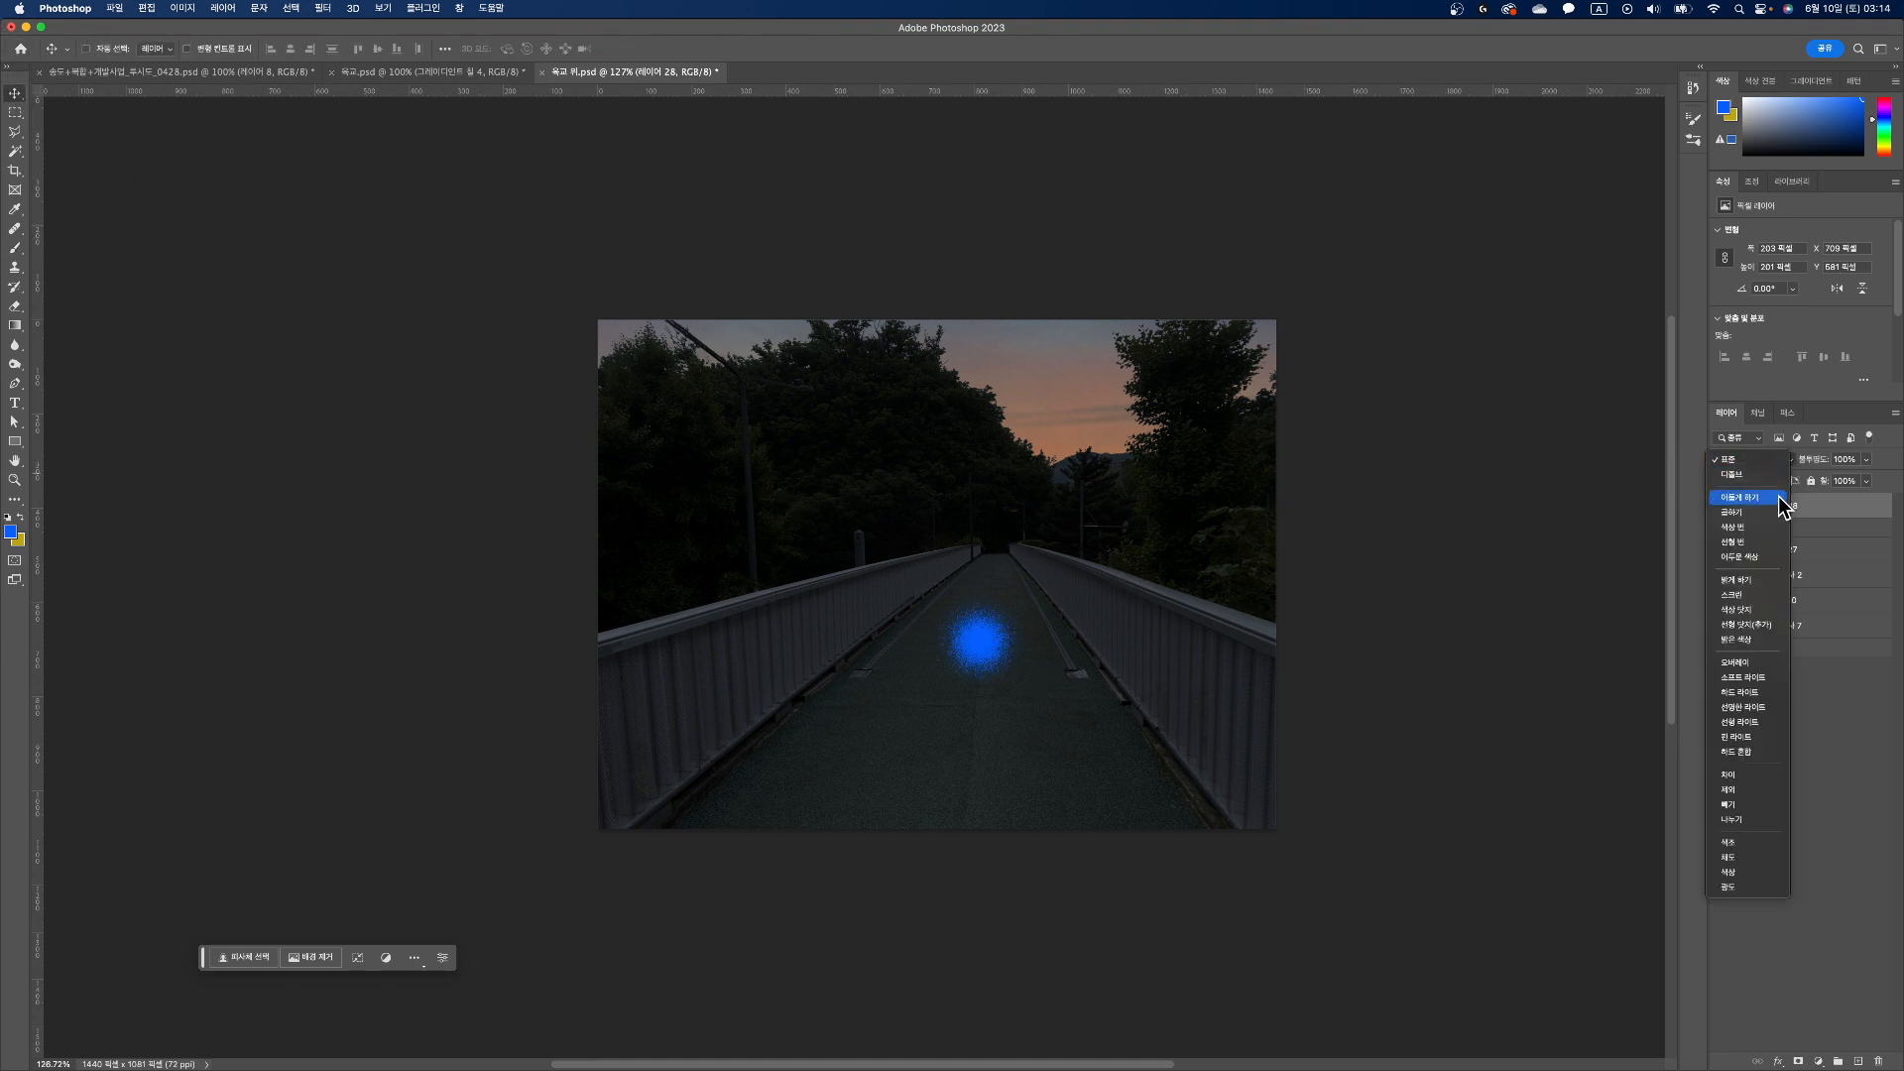
pyautogui.click(1763, 822)
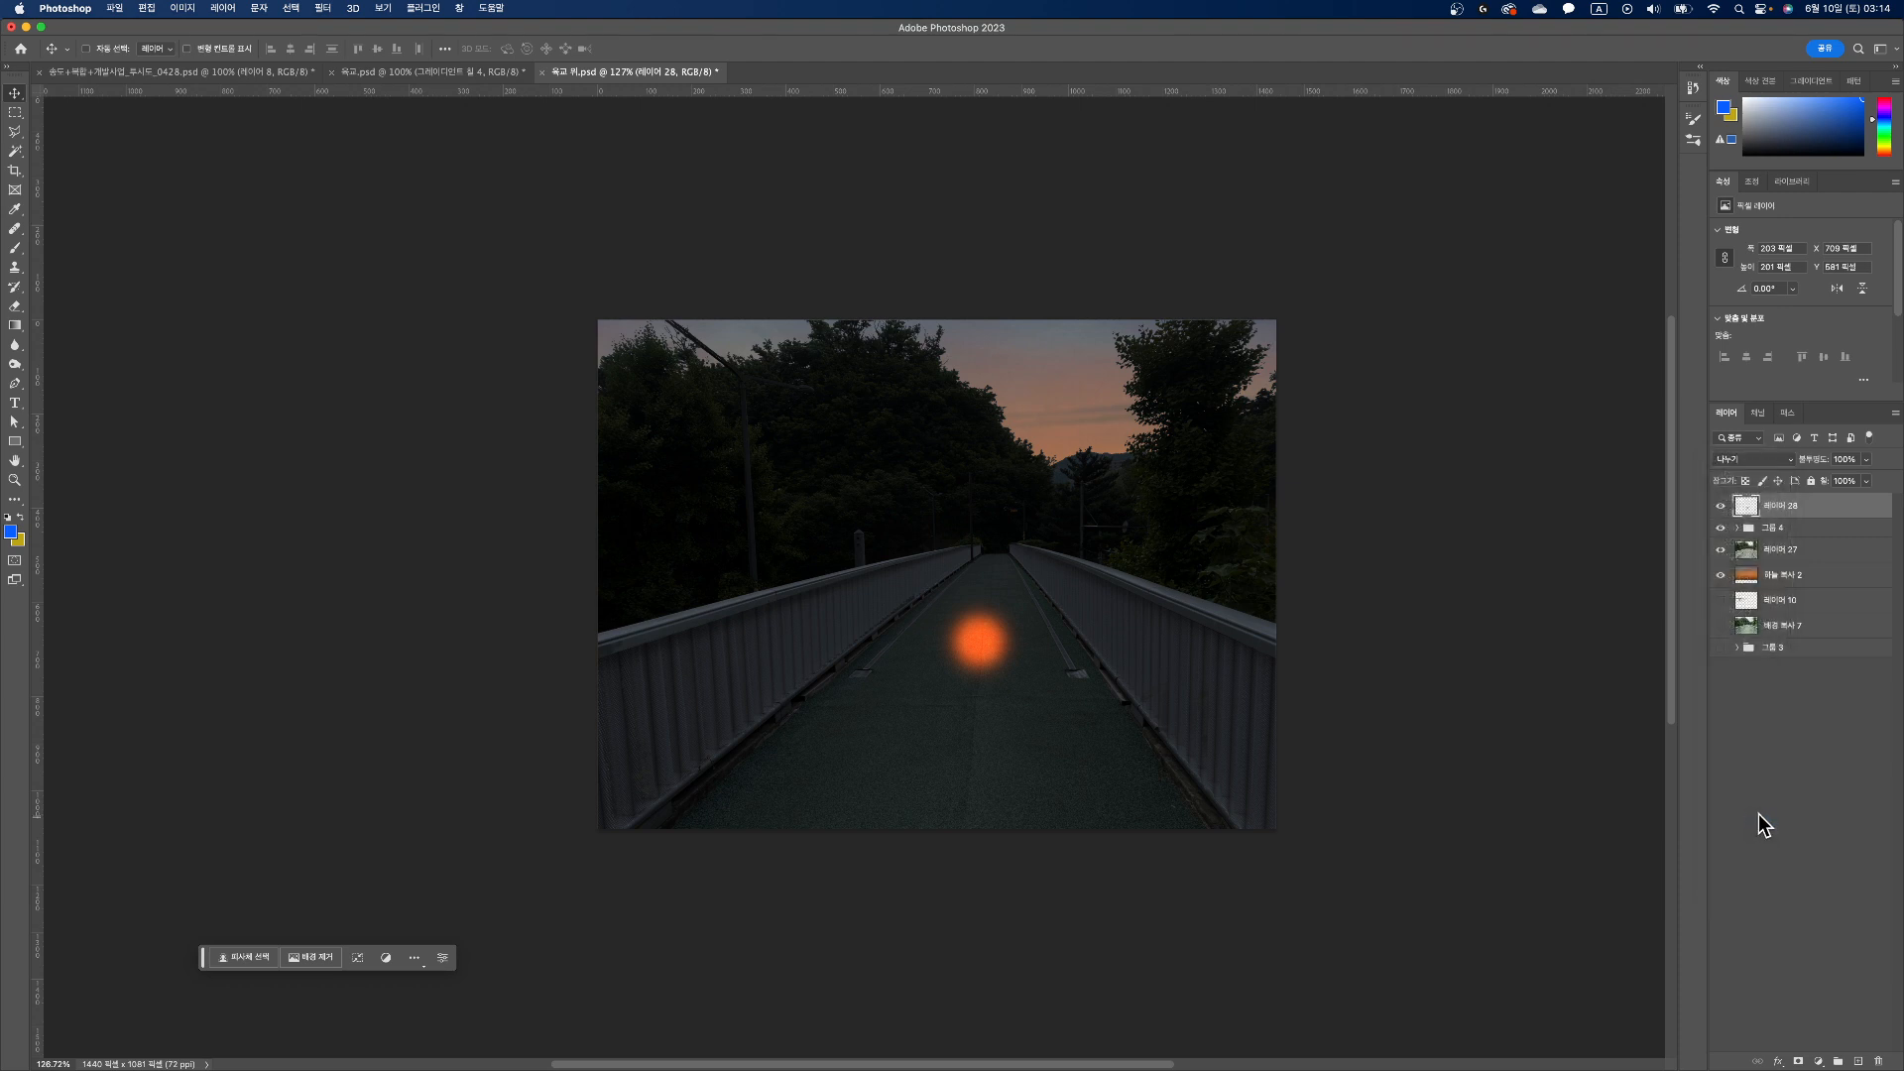
# Step: Add a Hue/Saturation adjustment clipped to the dab's layer and turn on Colorize
pyautogui.click(1819, 1061)
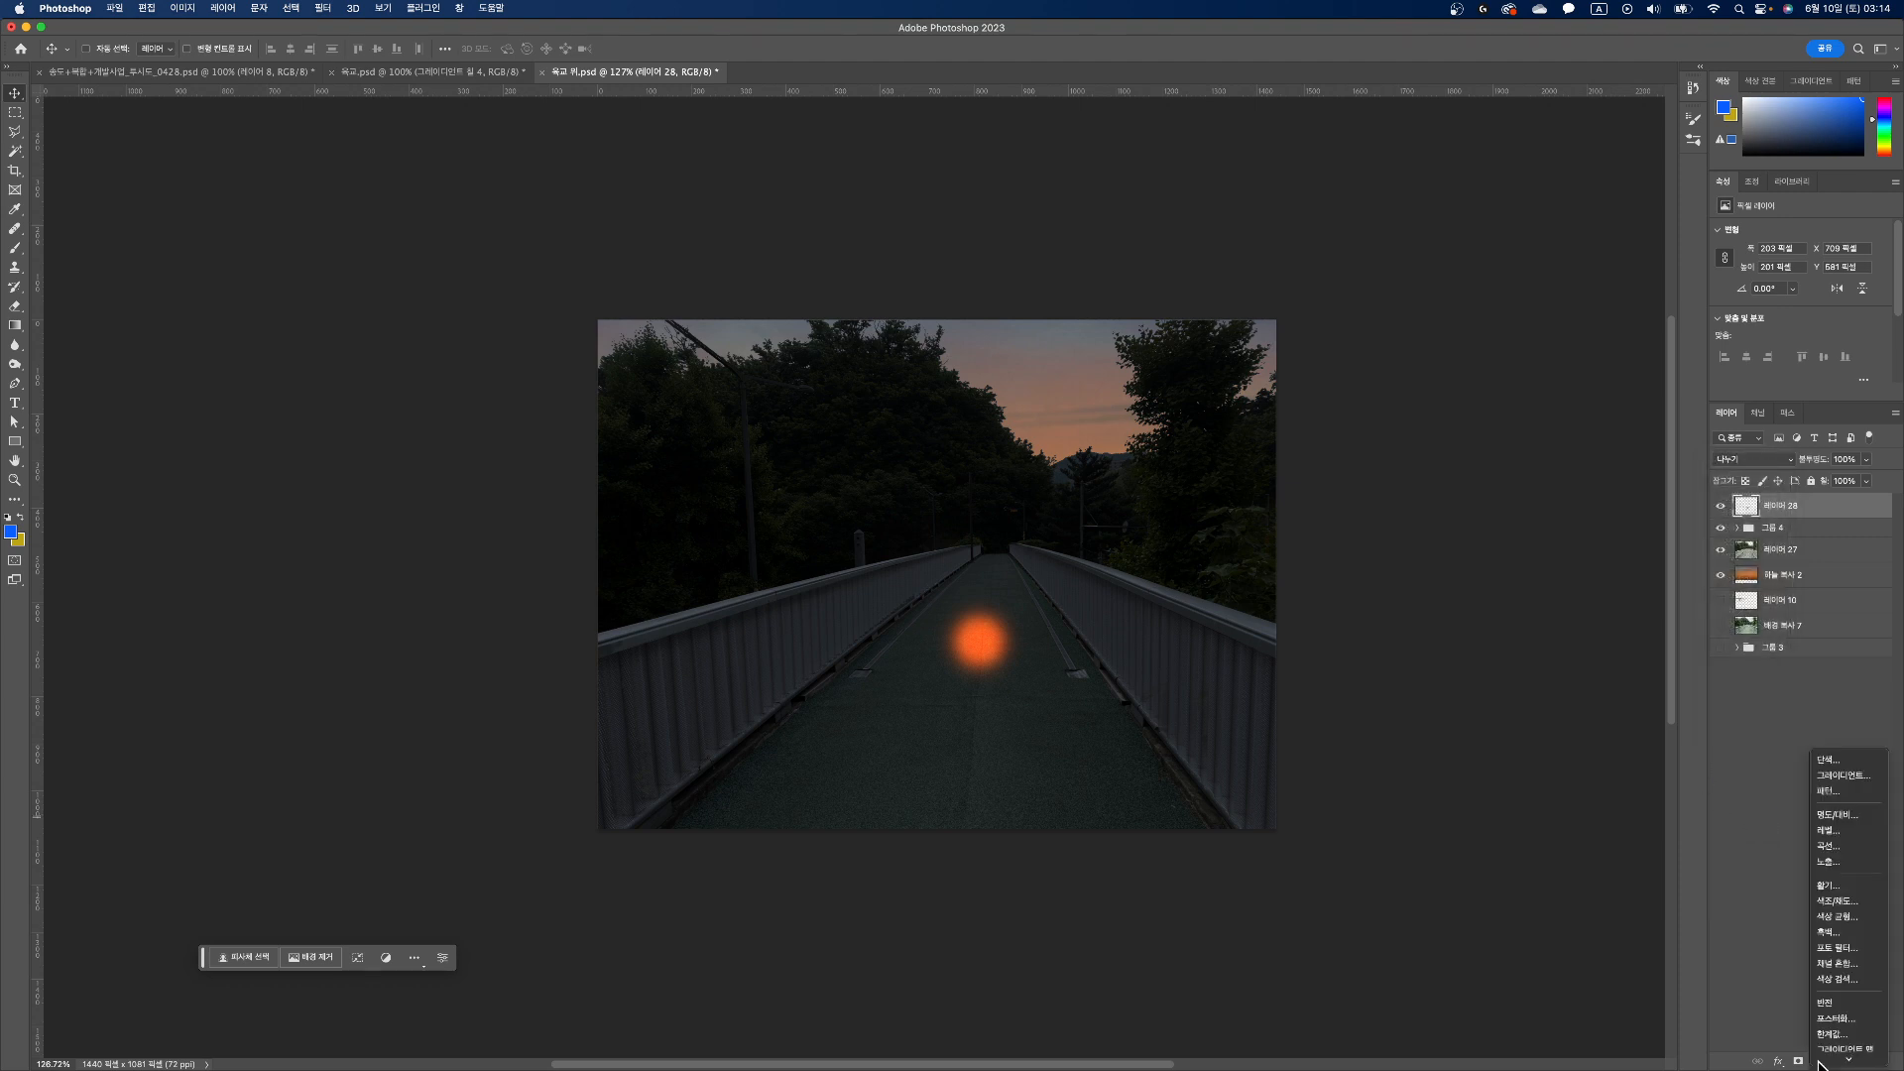
pyautogui.click(1850, 901)
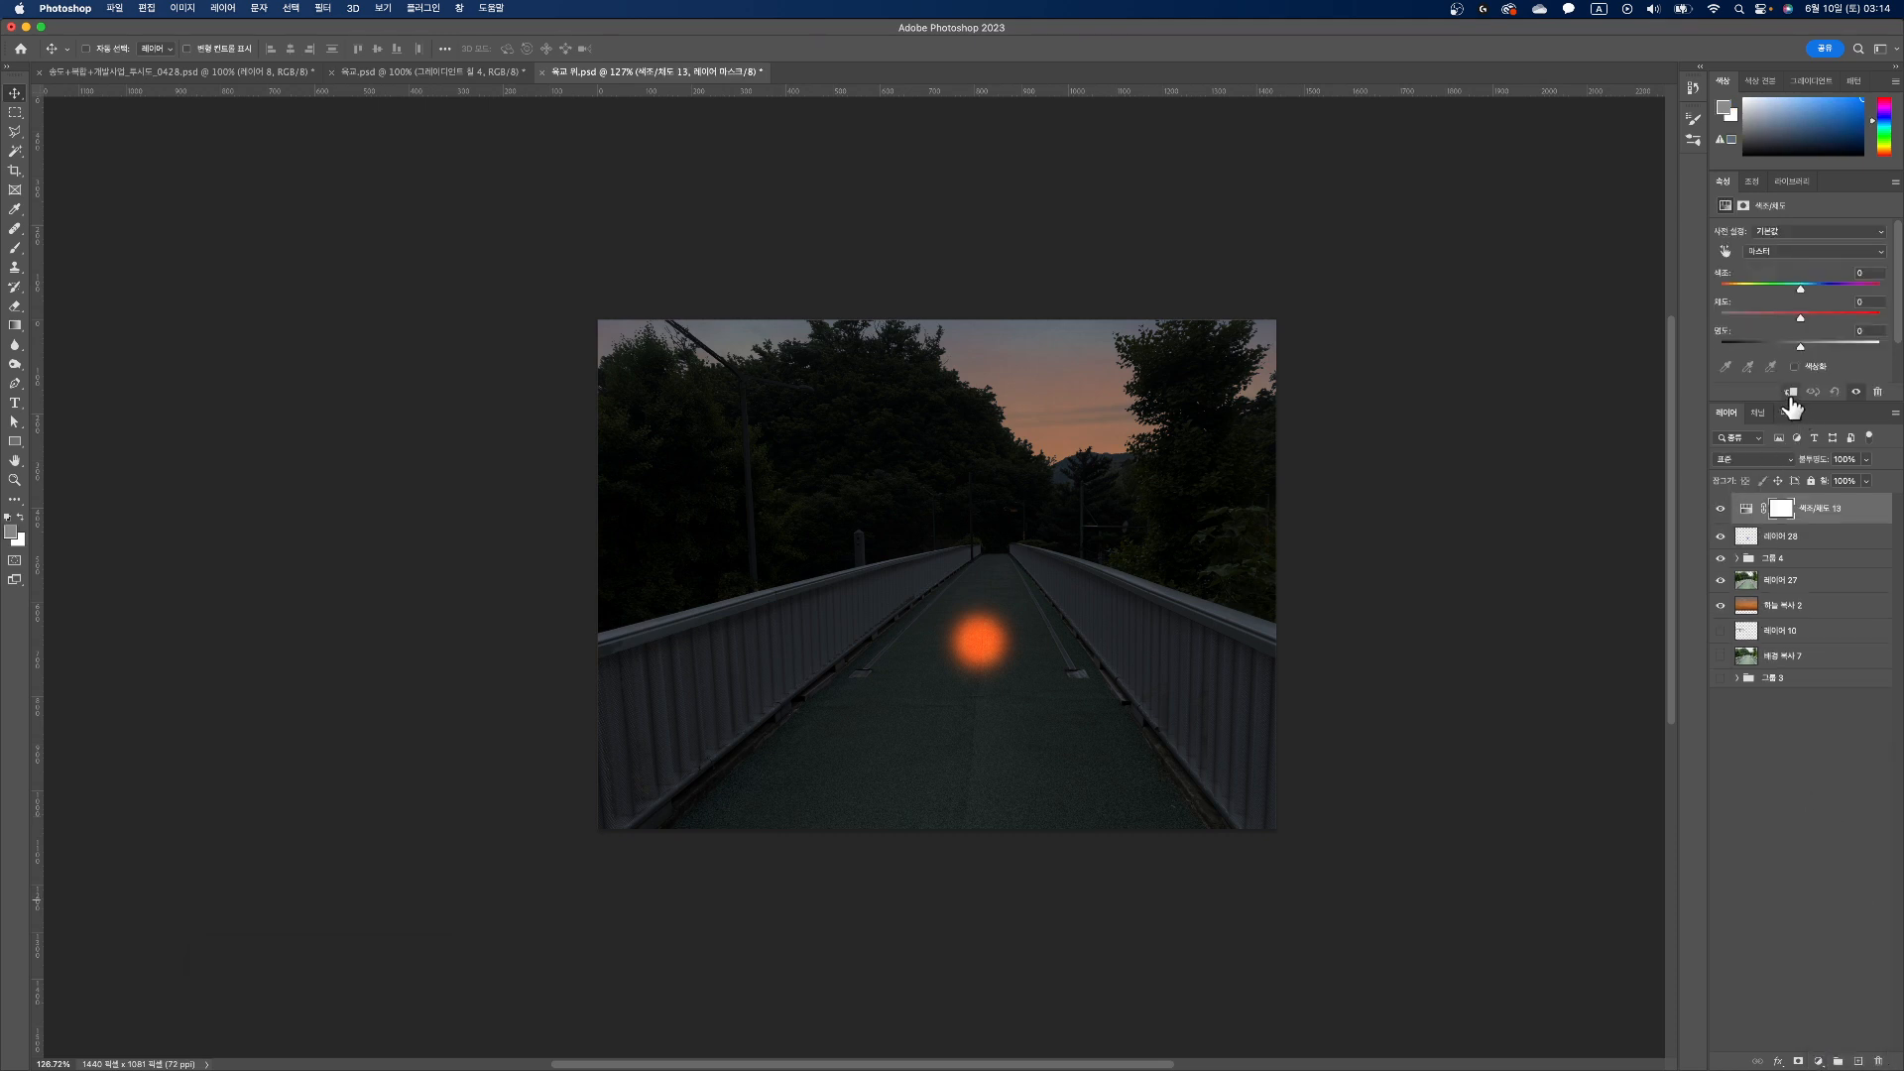
pyautogui.click(1791, 393)
pyautogui.click(1792, 367)
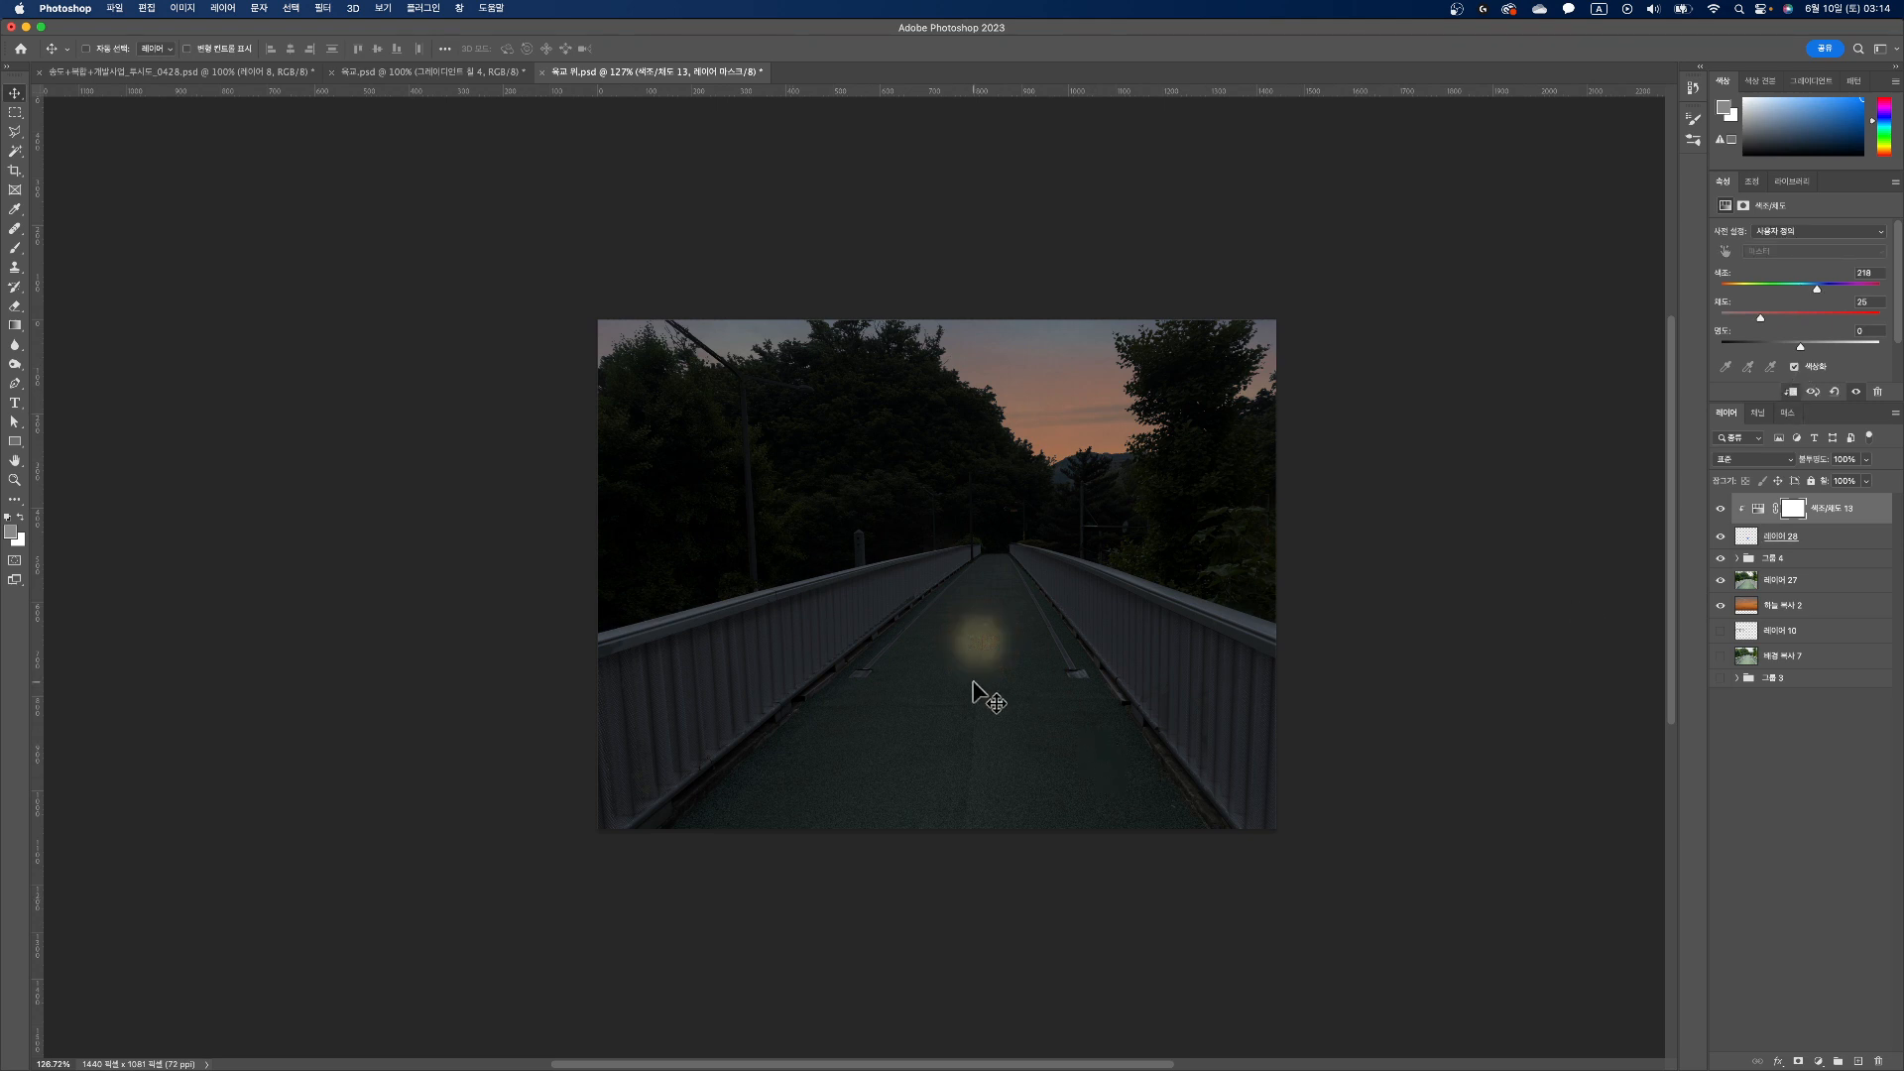
# Step: Compare the dab with the adjustment hidden and shown, and lower the adjustment's lightness to -65
pyautogui.scroll(3, 974, 683)
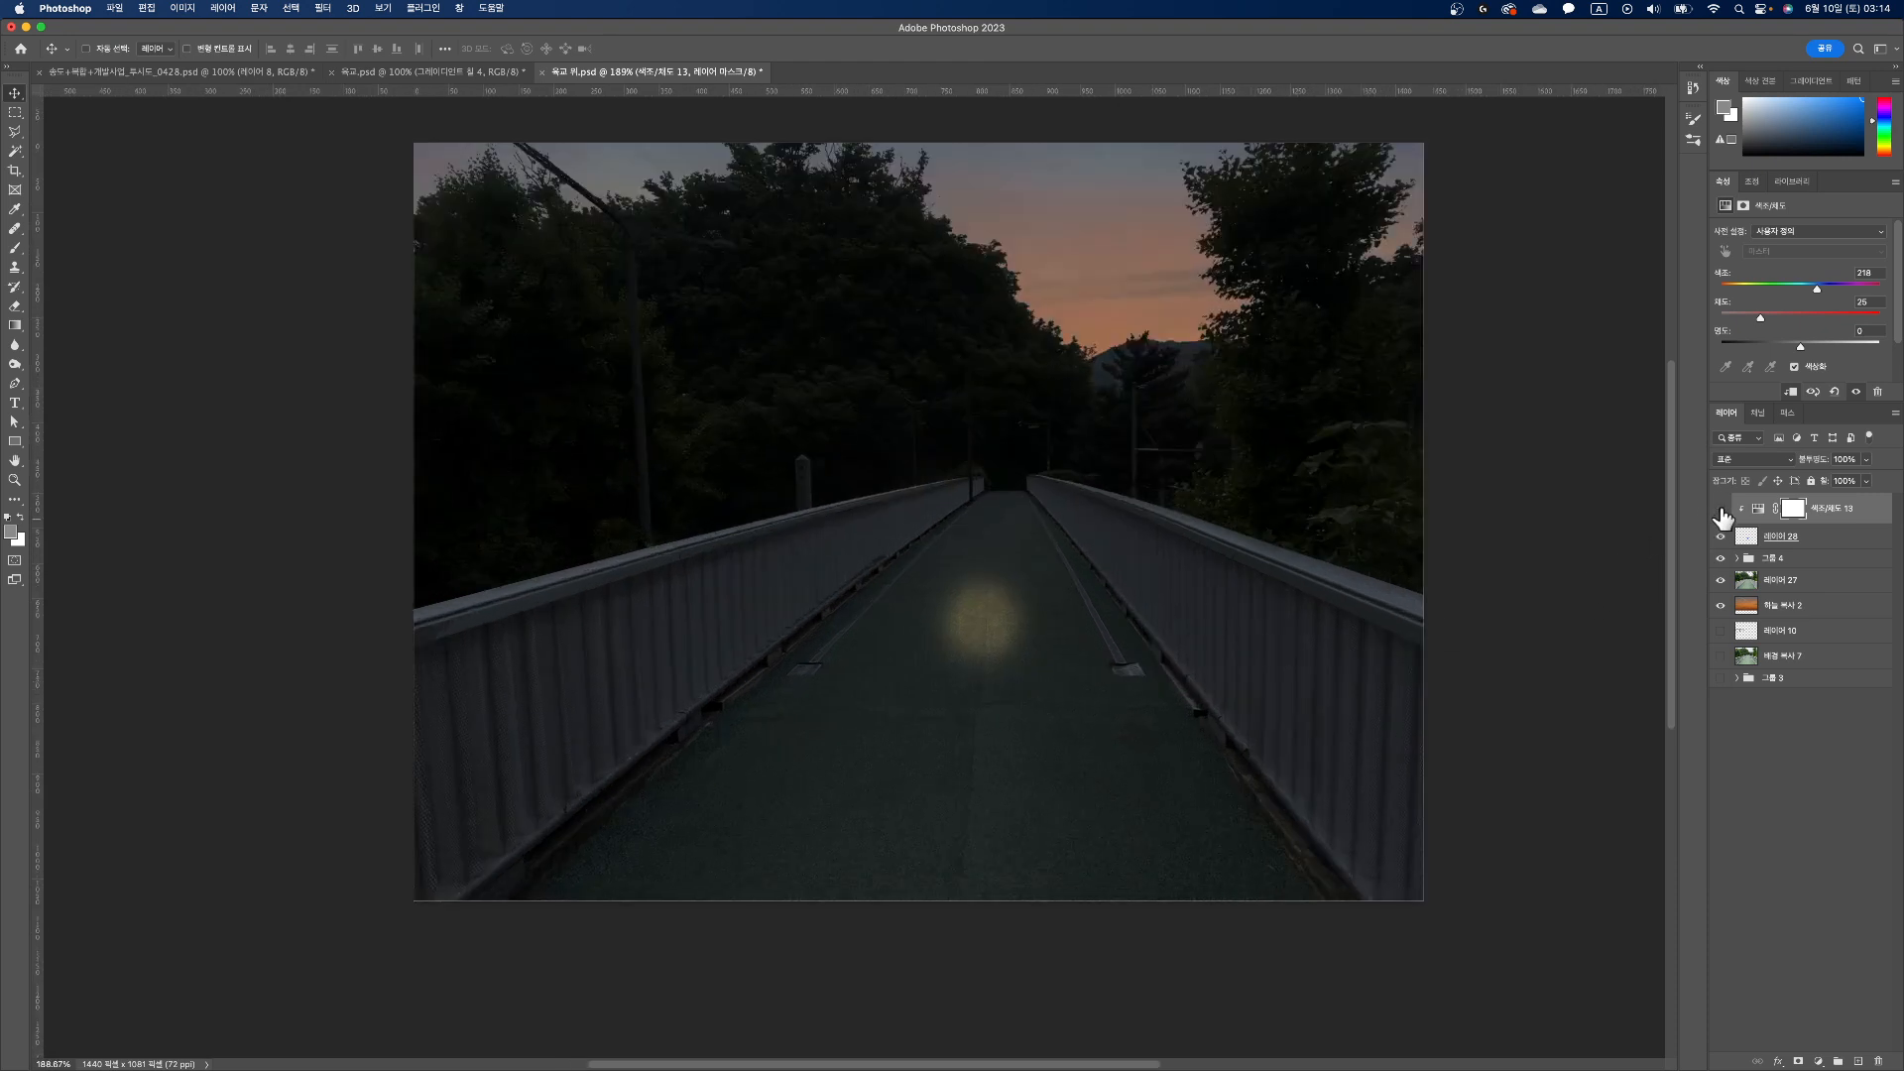
pyautogui.click(1720, 509)
pyautogui.click(1720, 509)
pyautogui.moveTo(1795, 347); pyautogui.dragTo(1740, 349)
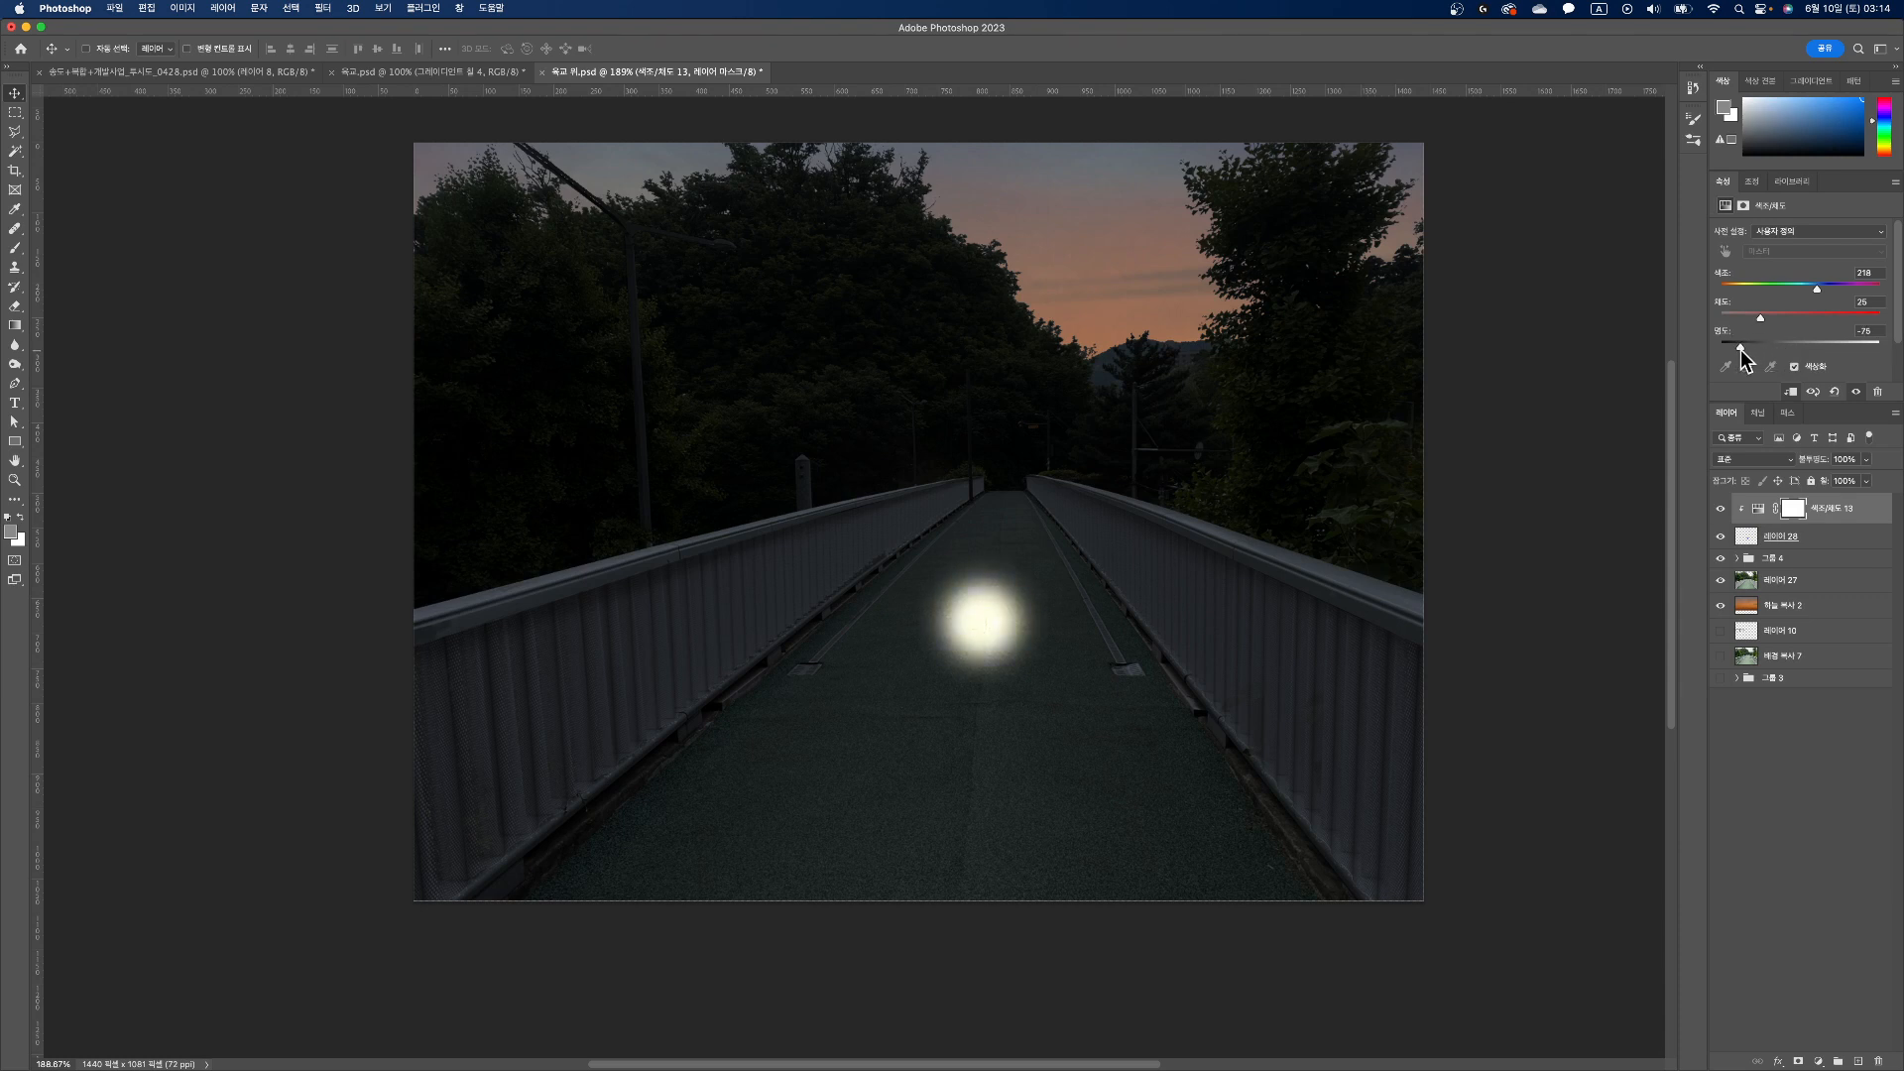
pyautogui.moveTo(1741, 349); pyautogui.dragTo(1748, 349)
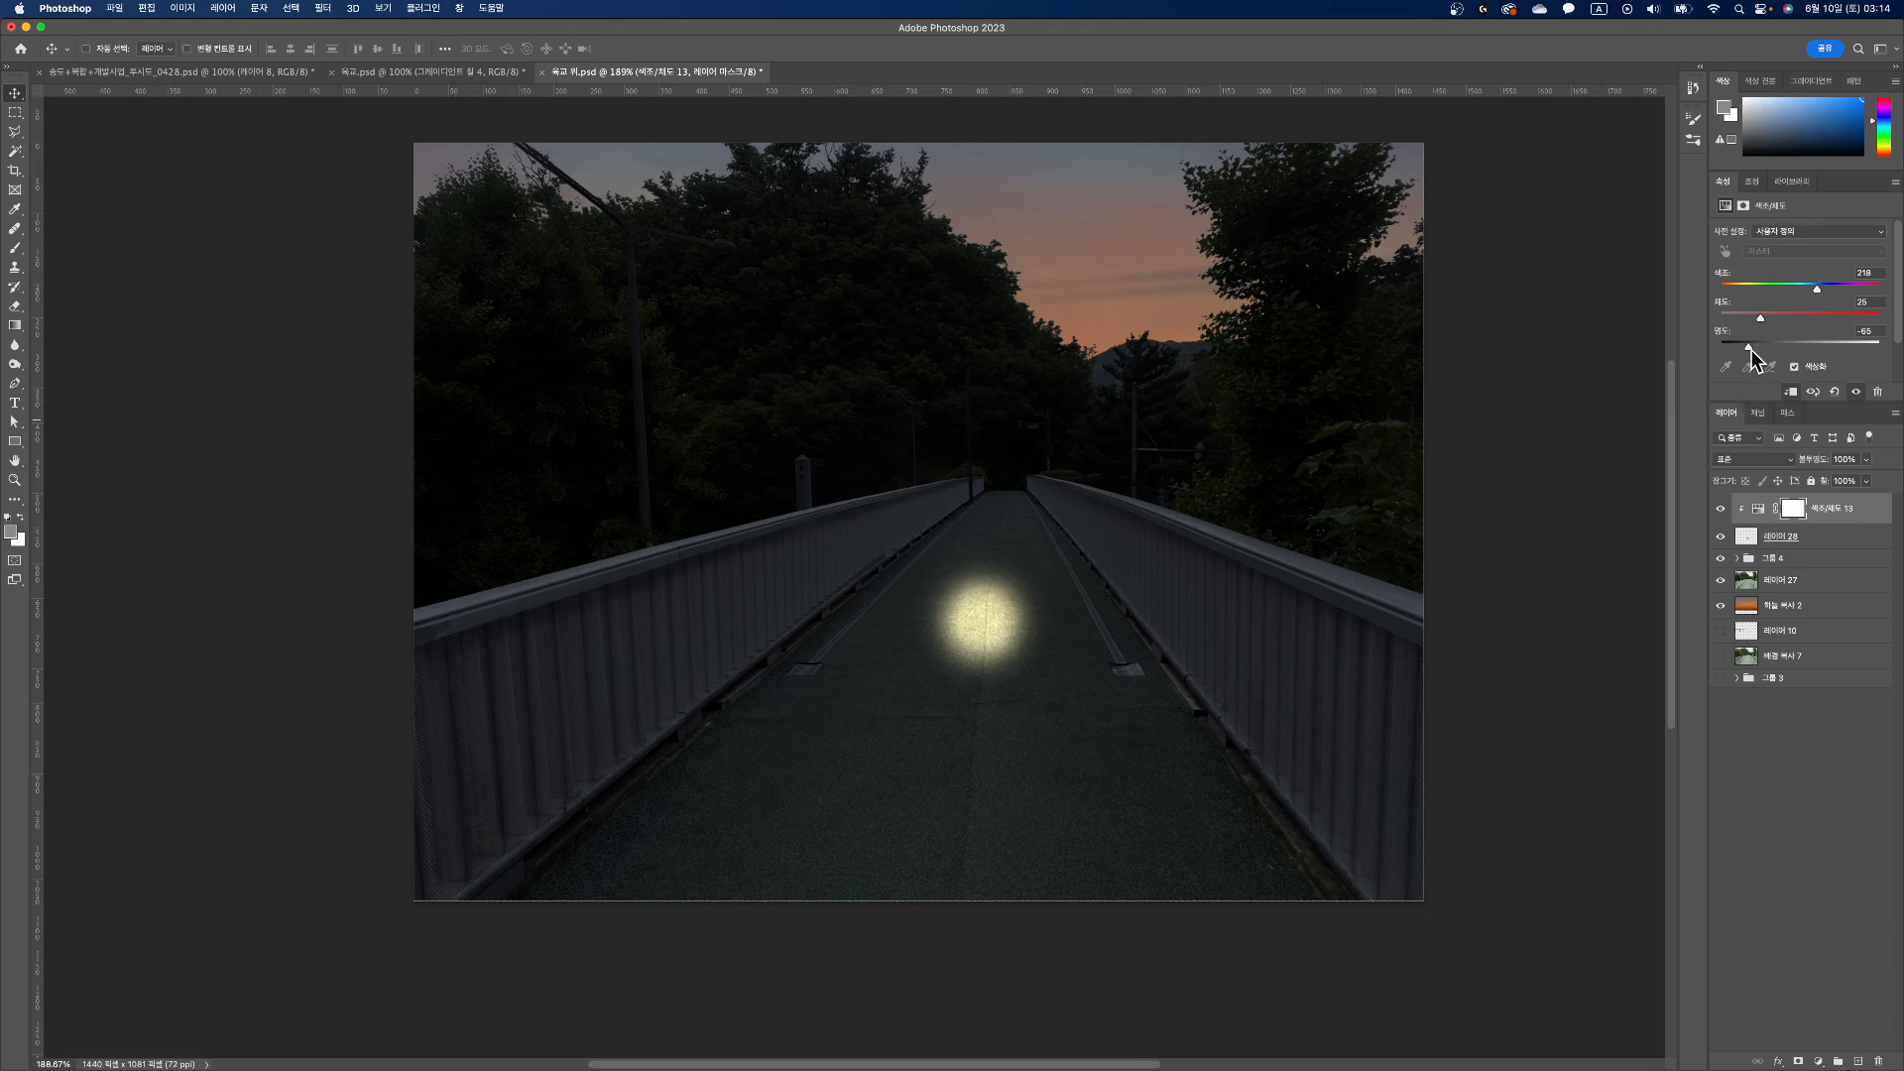
pyautogui.moveTo(1750, 347)
pyautogui.mouseDown()
pyautogui.moveTo(1888, 353)
pyautogui.moveTo(1749, 347)
pyautogui.mouseUp()
# Step: Try a hue of 30 on the clipped adjustment, and return the hue to 218
pyautogui.click(1863, 272)
pyautogui.write('30')
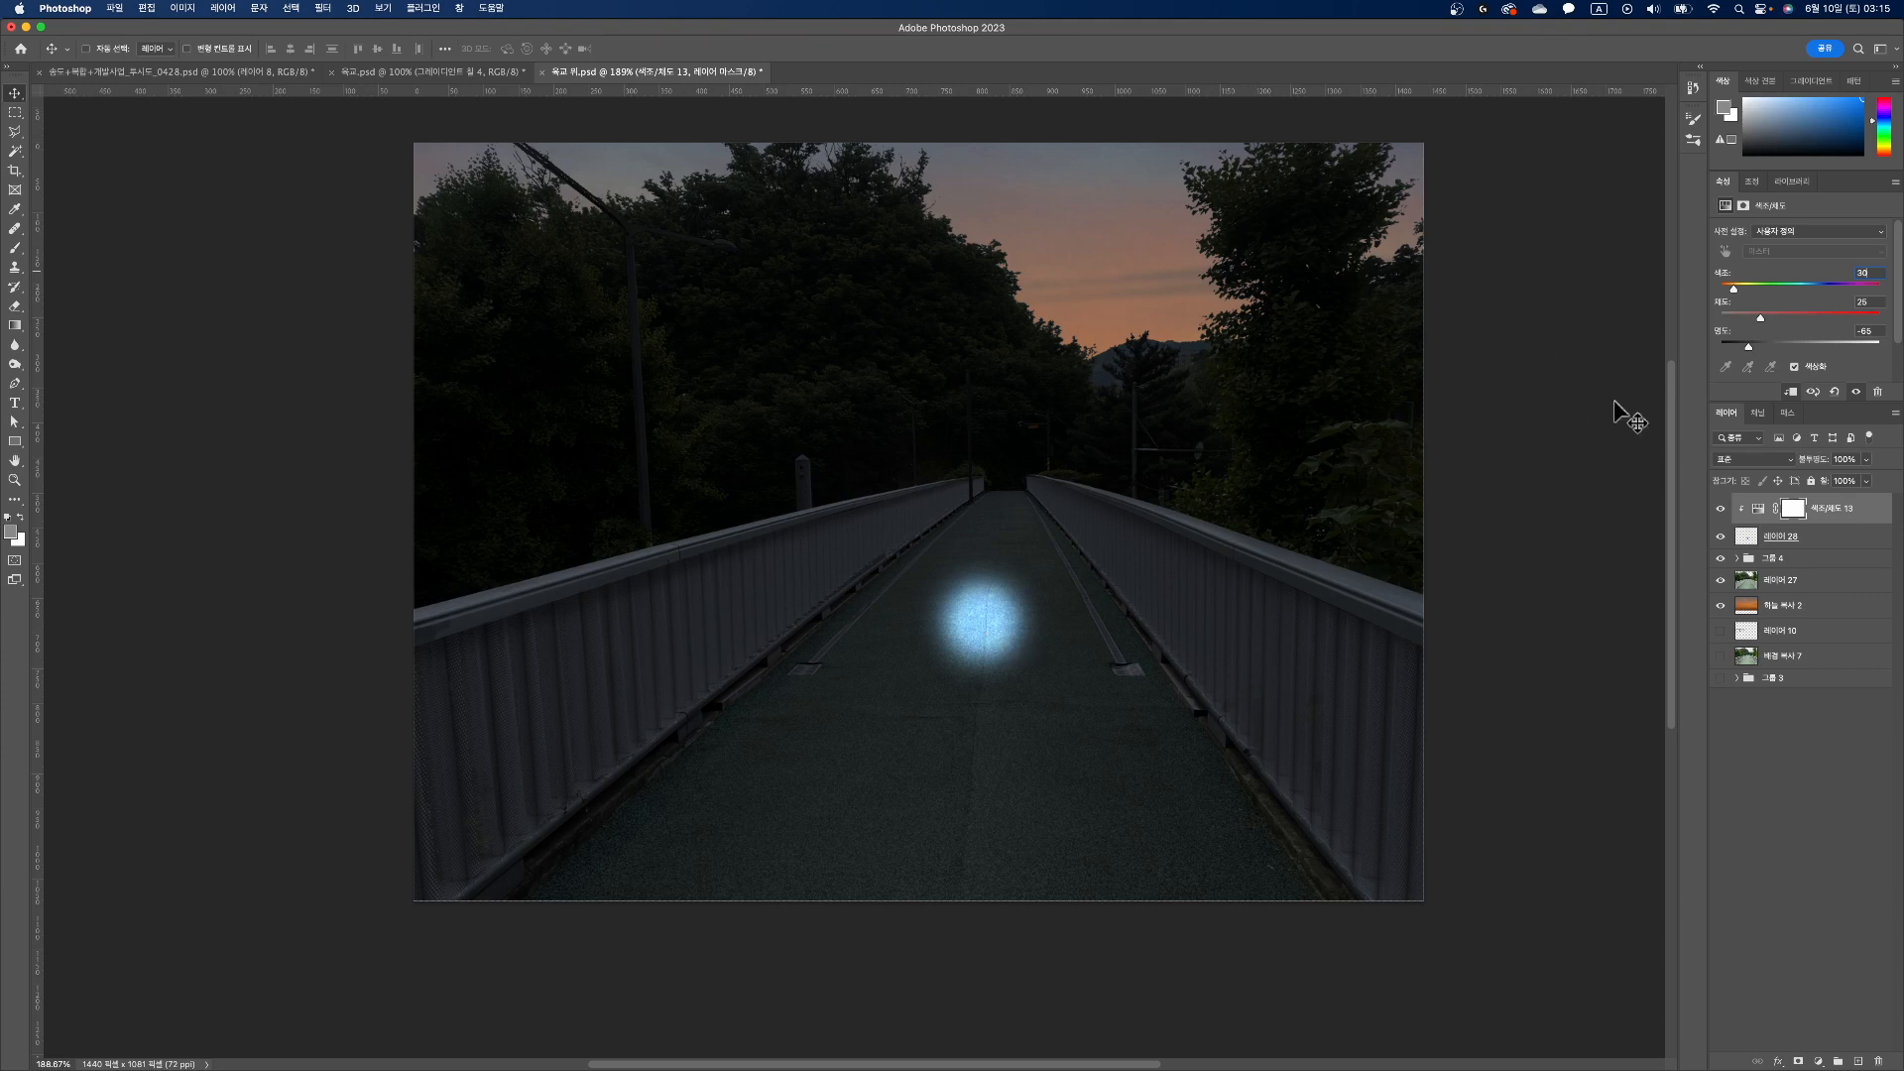
pyautogui.moveTo(1734, 290); pyautogui.dragTo(1826, 291)
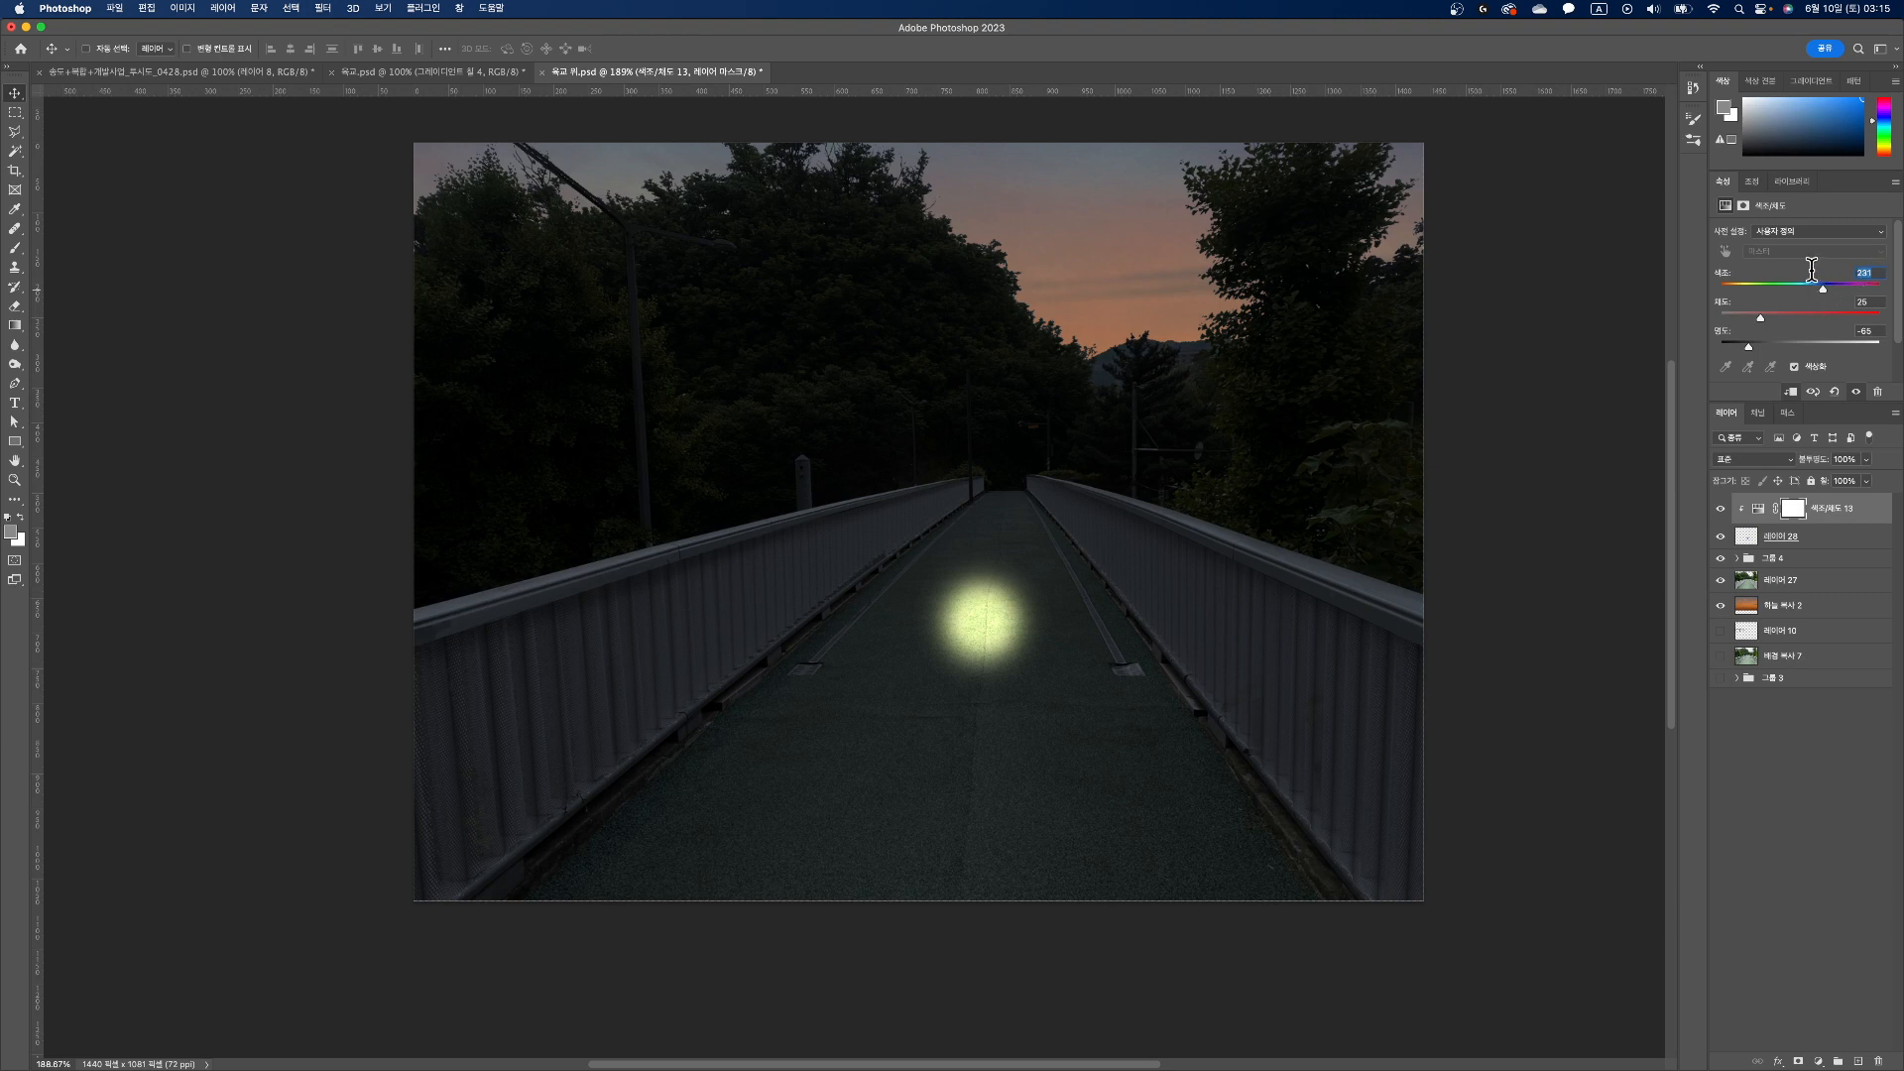
pyautogui.moveTo(1823, 289)
pyautogui.mouseDown()
pyautogui.moveTo(1723, 288)
pyautogui.moveTo(1817, 289)
pyautogui.mouseUp()
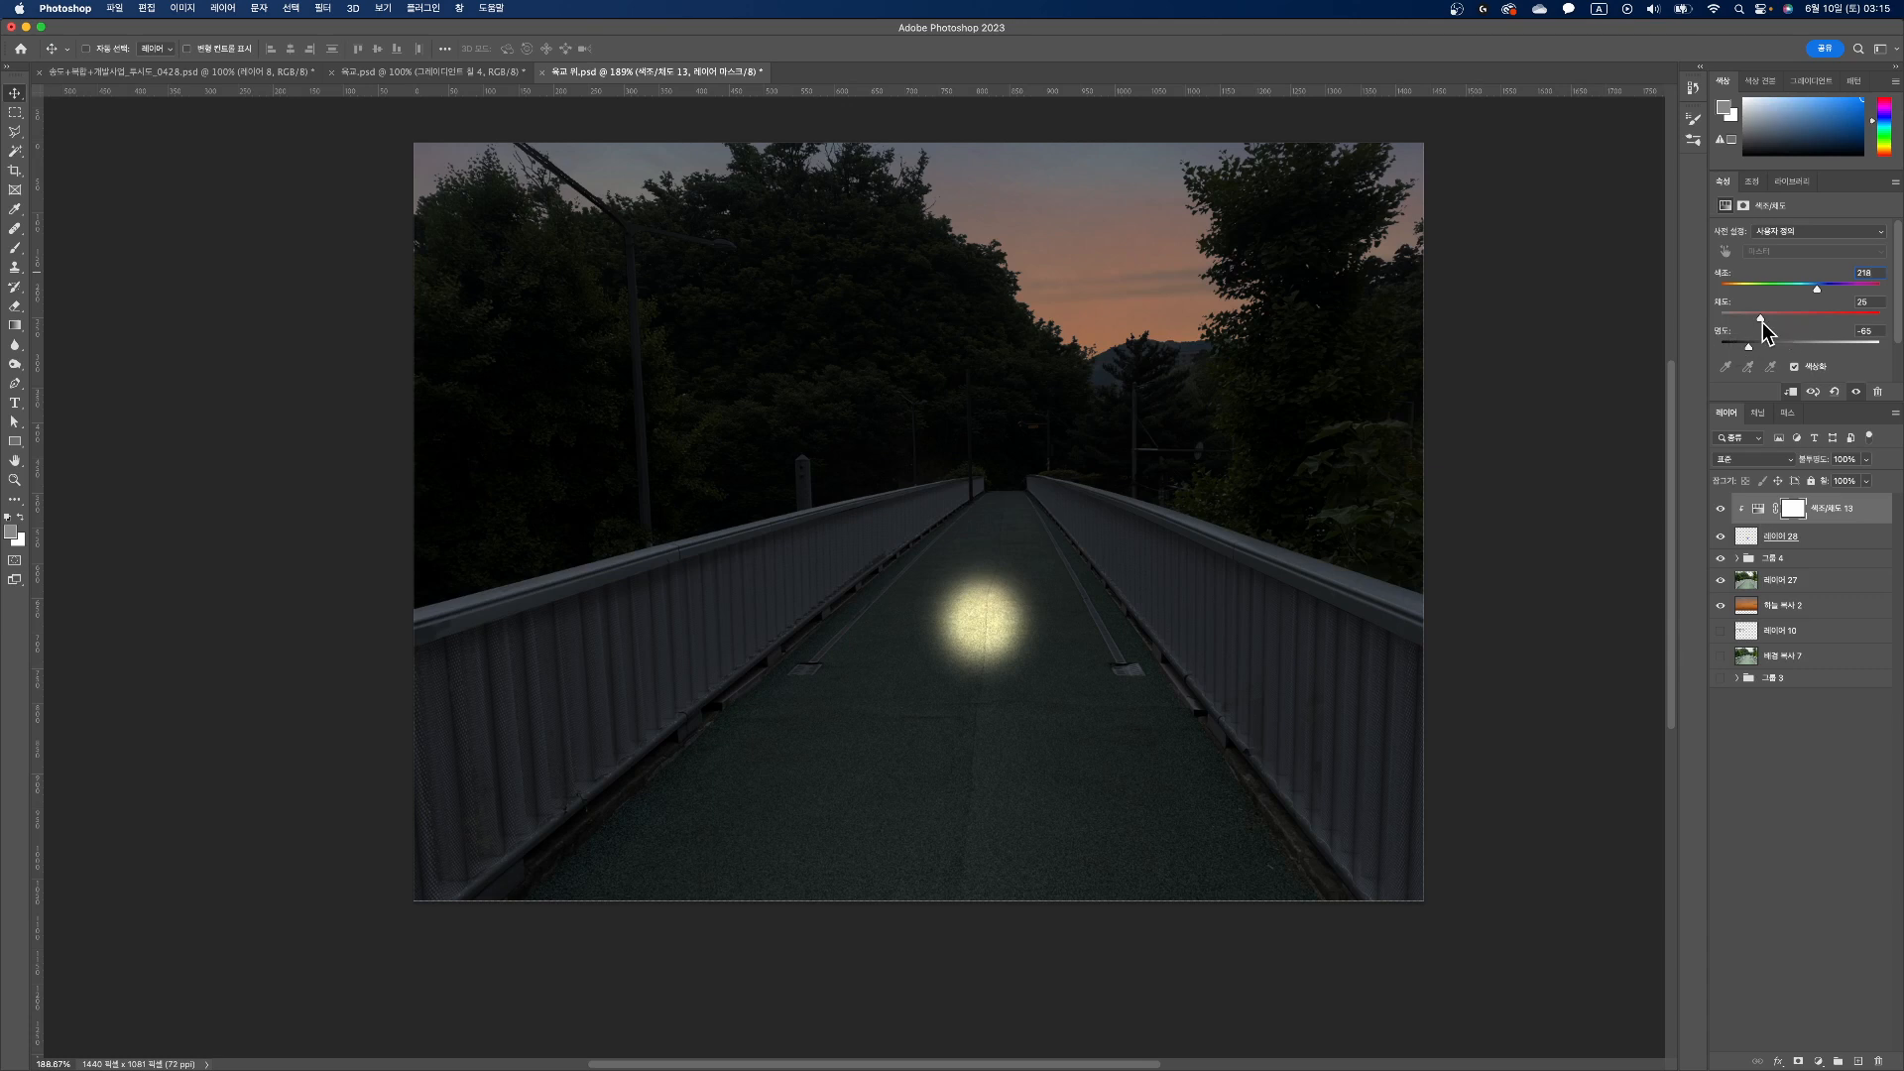
# Step: Try the adjustment's saturation at 0 and at about 18
pyautogui.click(1761, 318)
pyautogui.moveTo(1748, 330); pyautogui.dragTo(1676, 334)
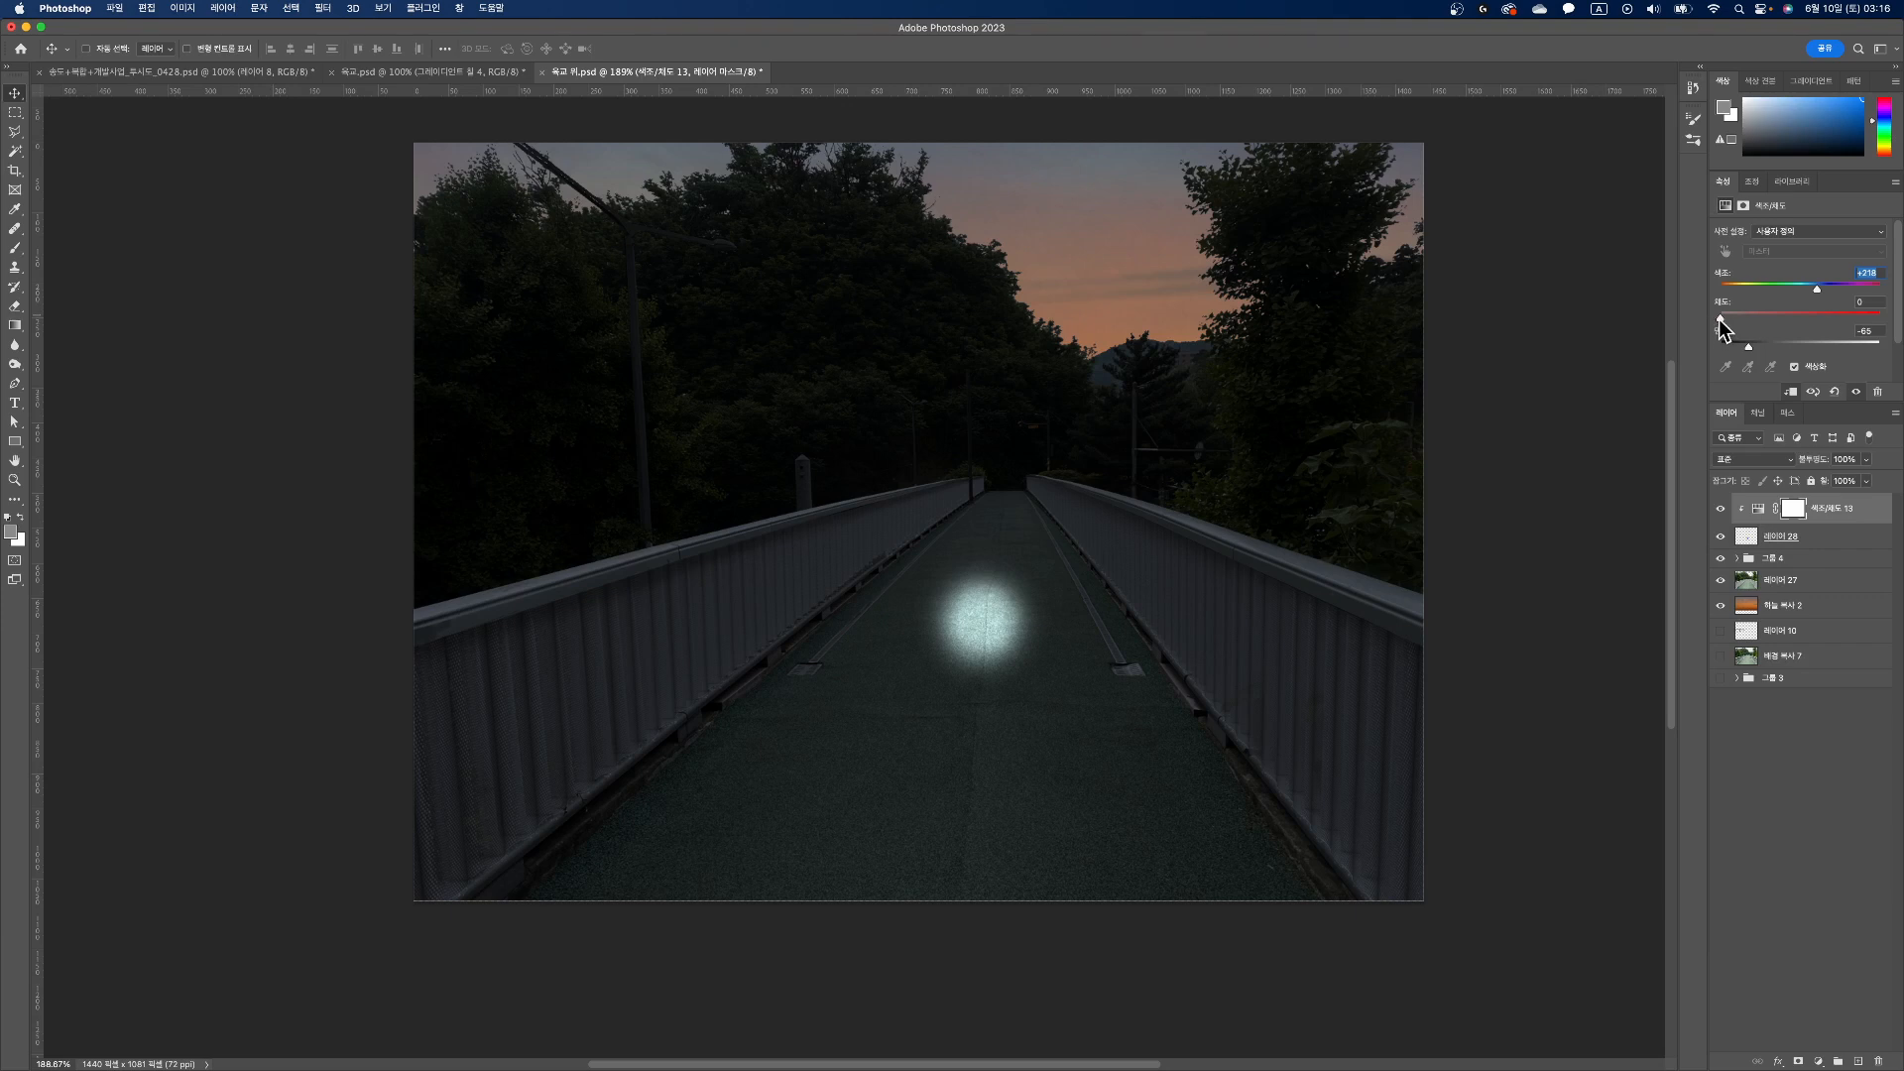
pyautogui.moveTo(1721, 318); pyautogui.dragTo(1746, 321)
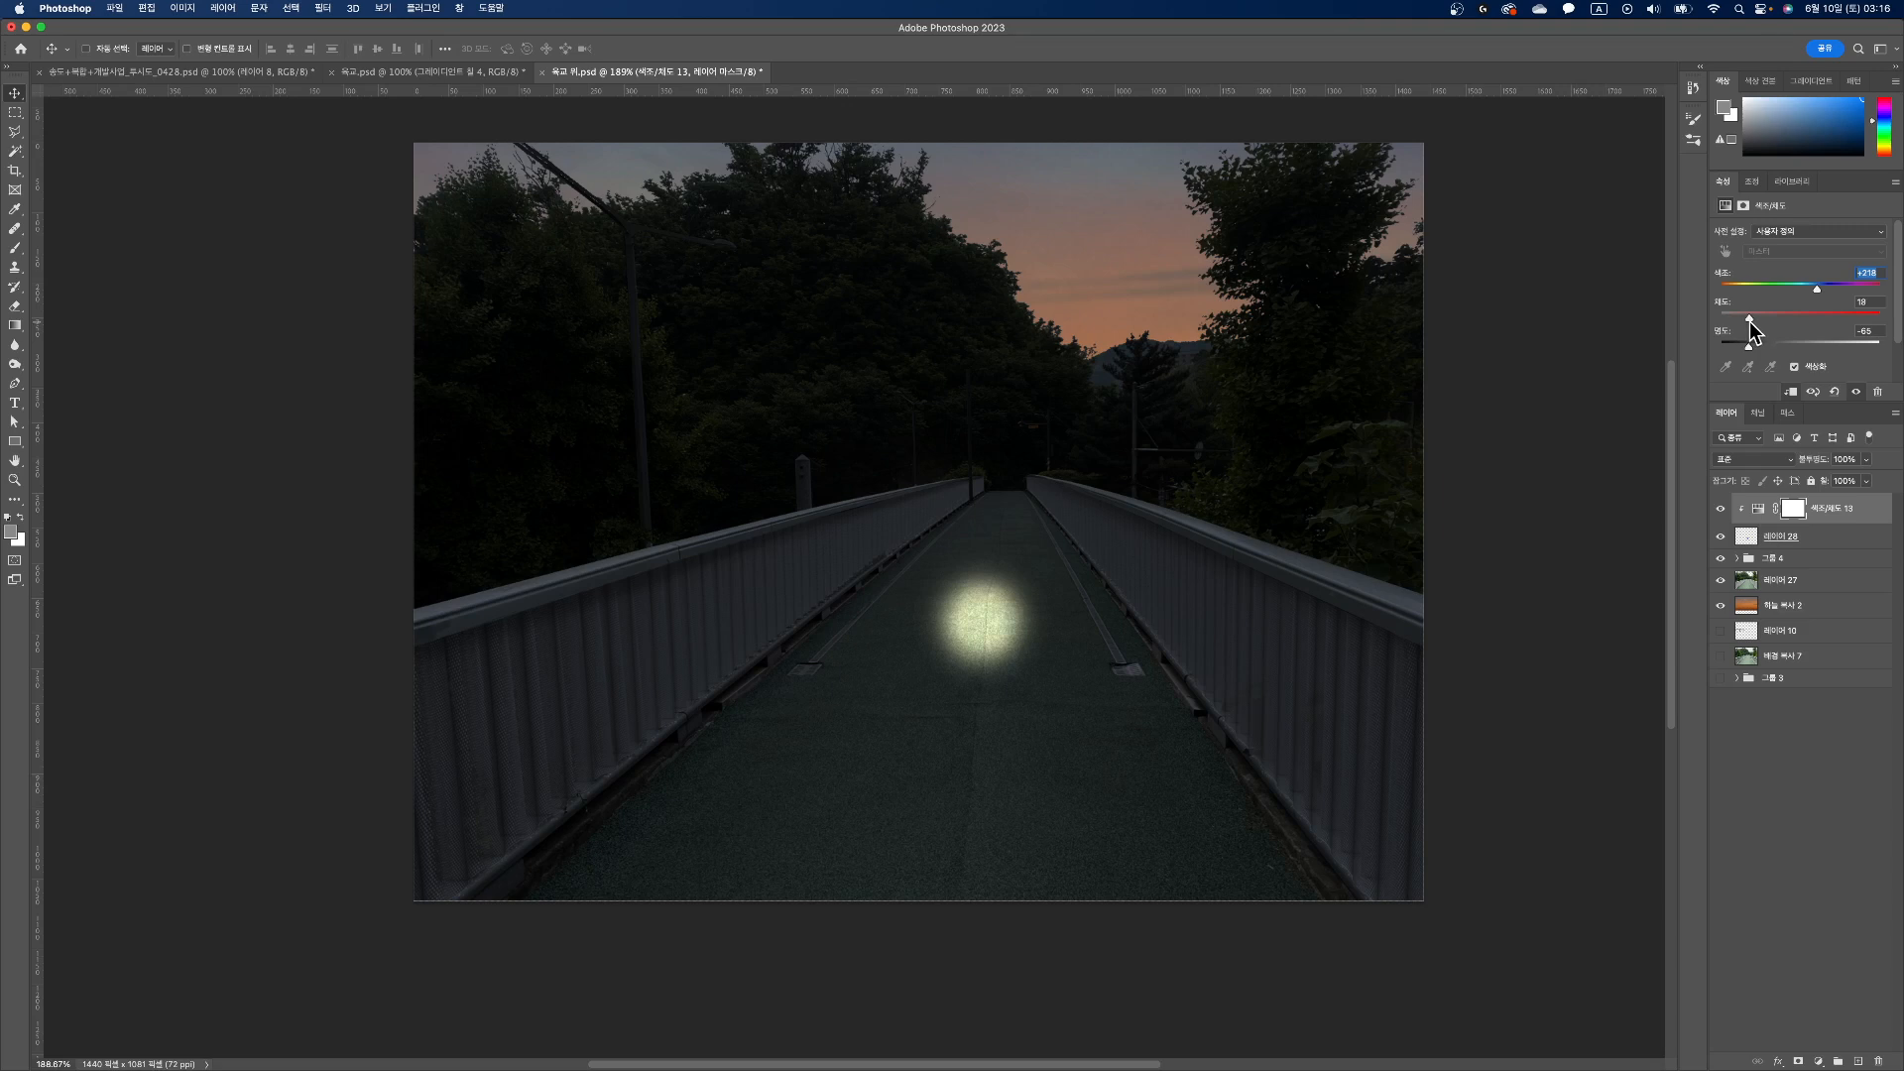
pyautogui.click(1854, 303)
# Step: Replace the Hue/Saturation adjustment with a fresh one clipped to the dab's layer, with Colorize on
pyautogui.moveTo(1842, 514); pyautogui.dragTo(1877, 1061)
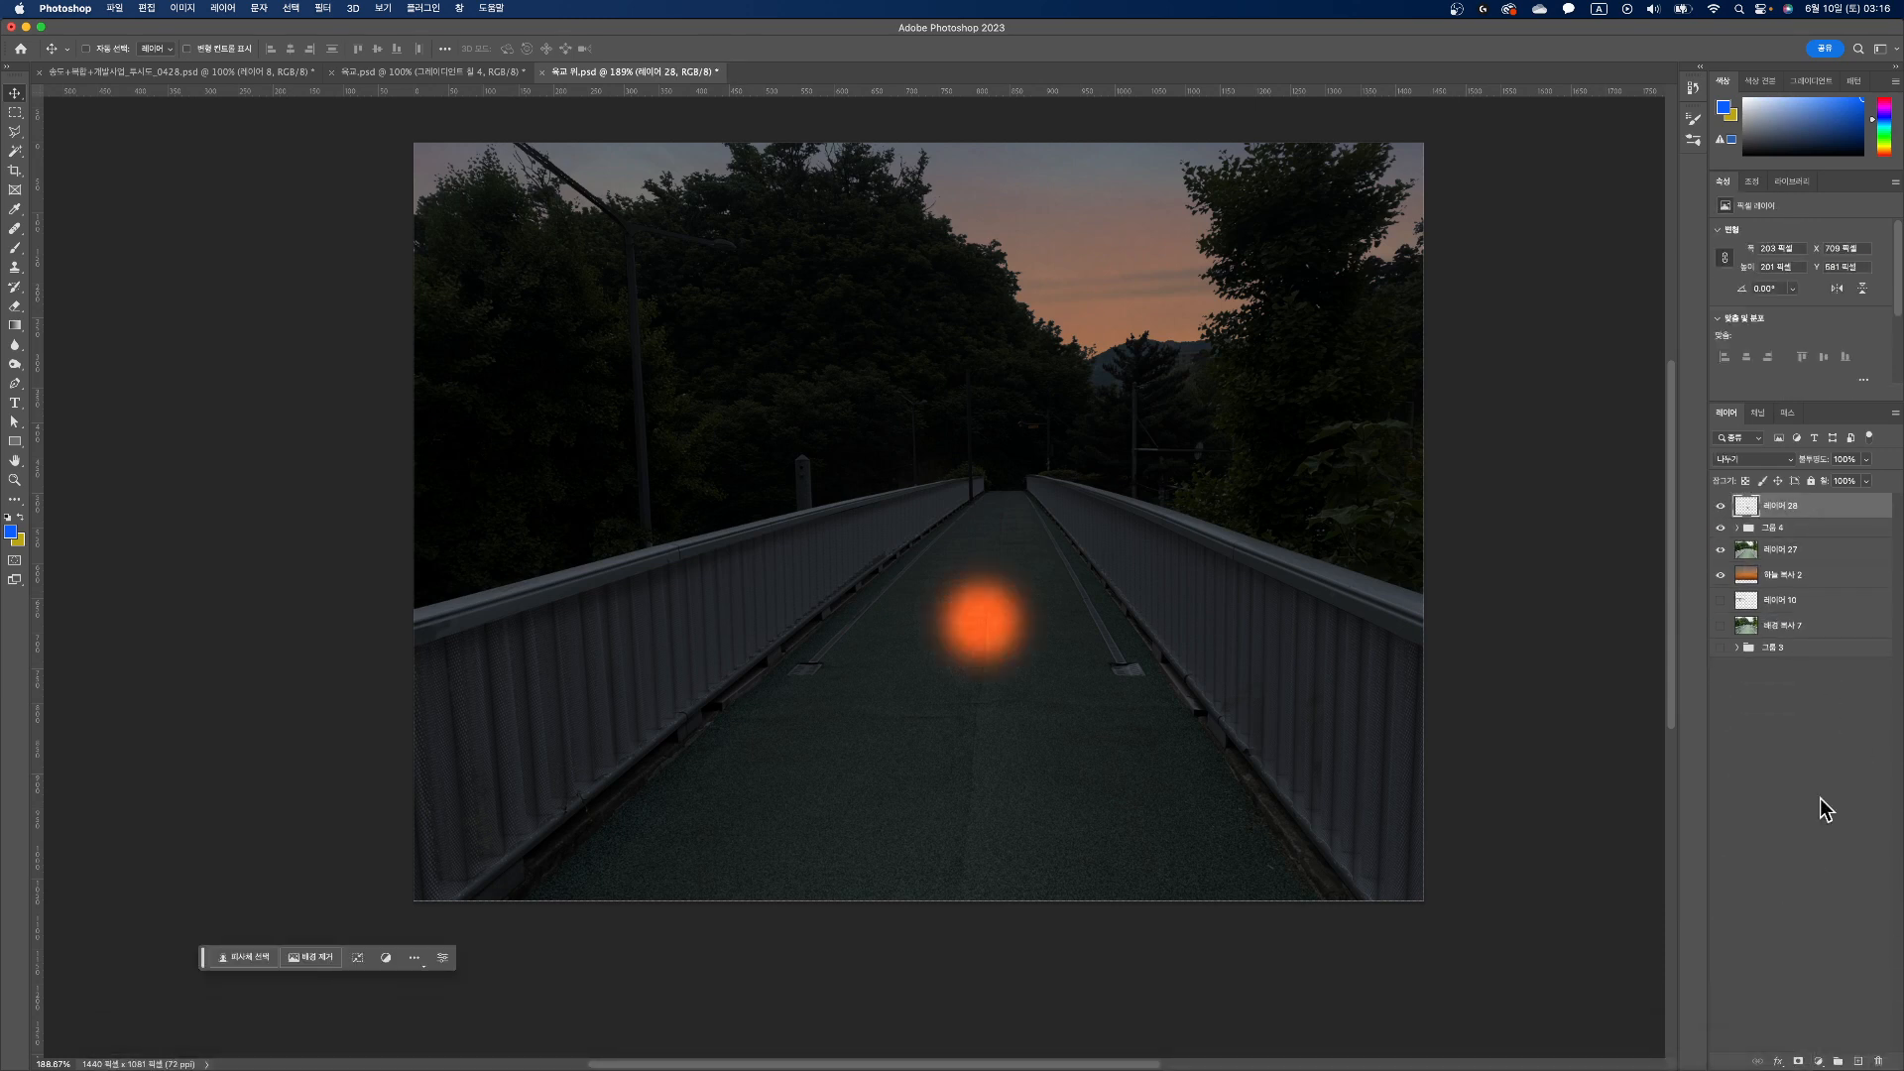
pyautogui.click(1818, 1062)
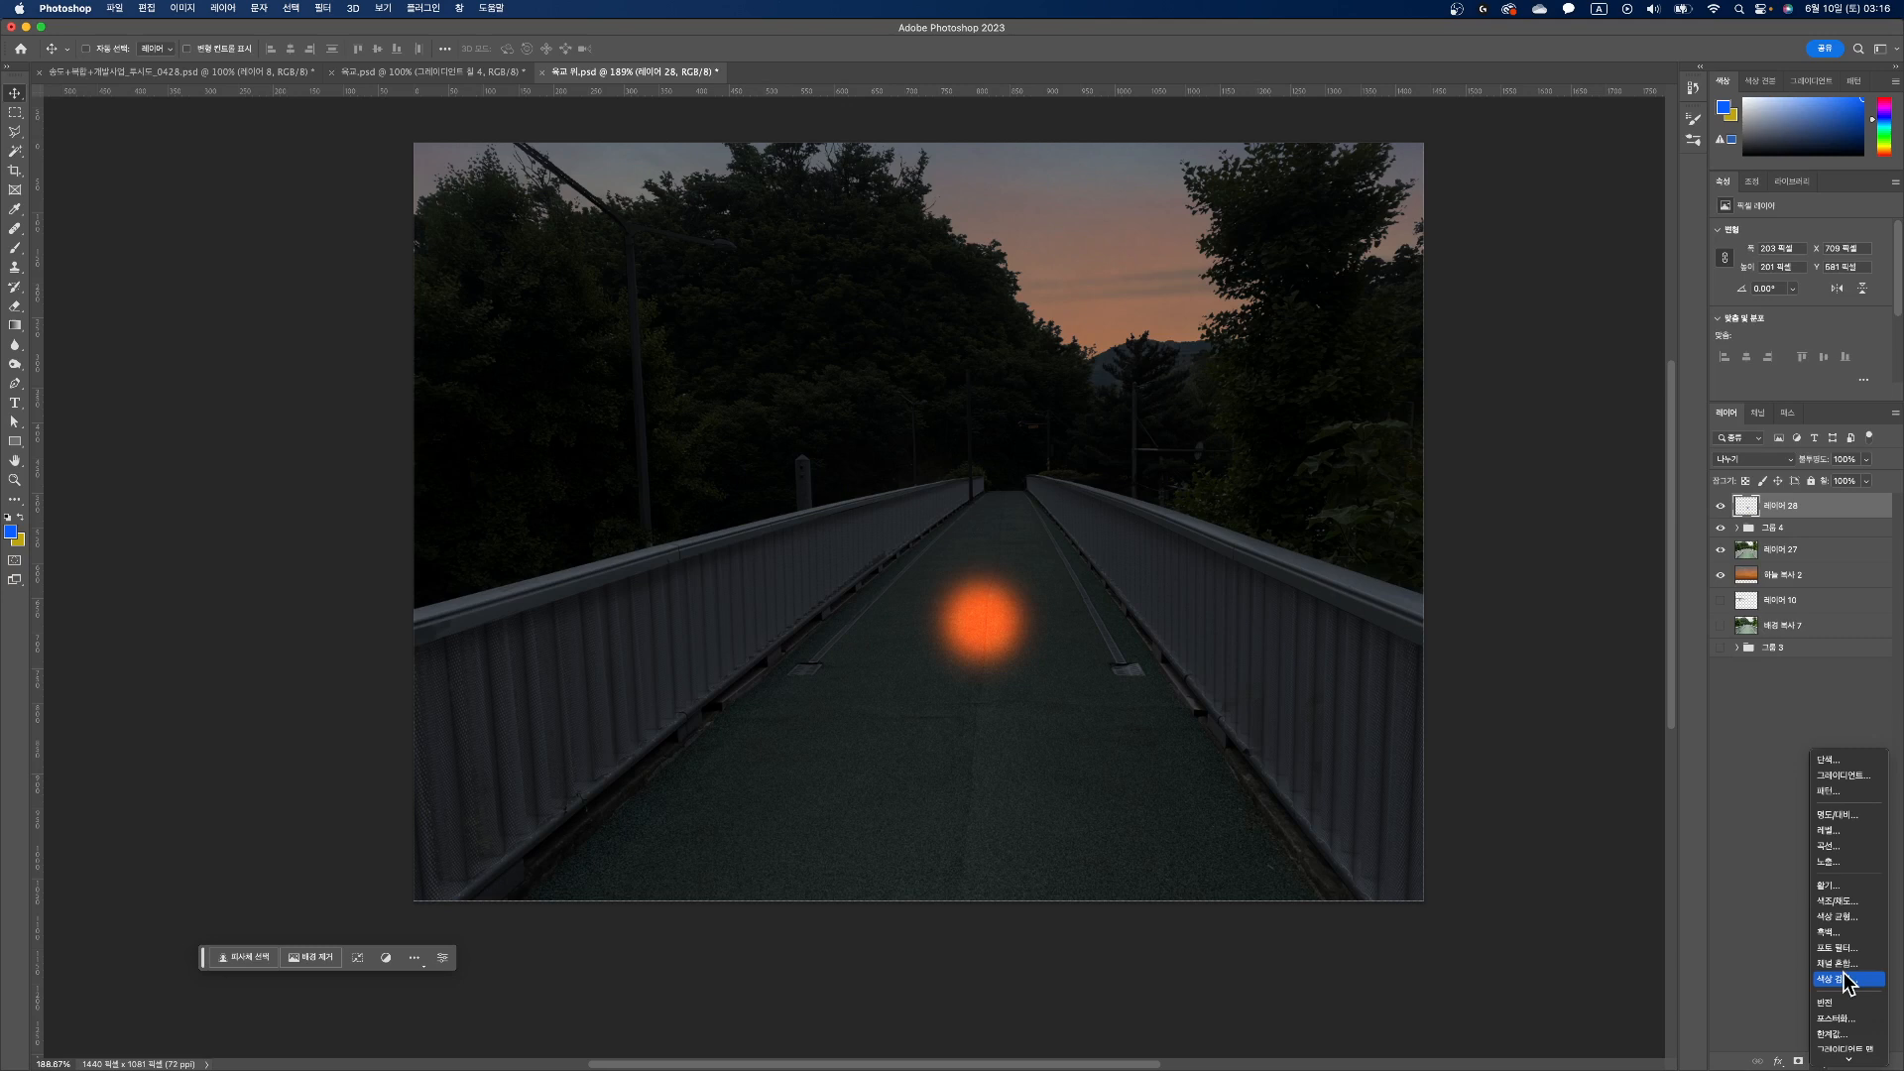
pyautogui.click(1846, 904)
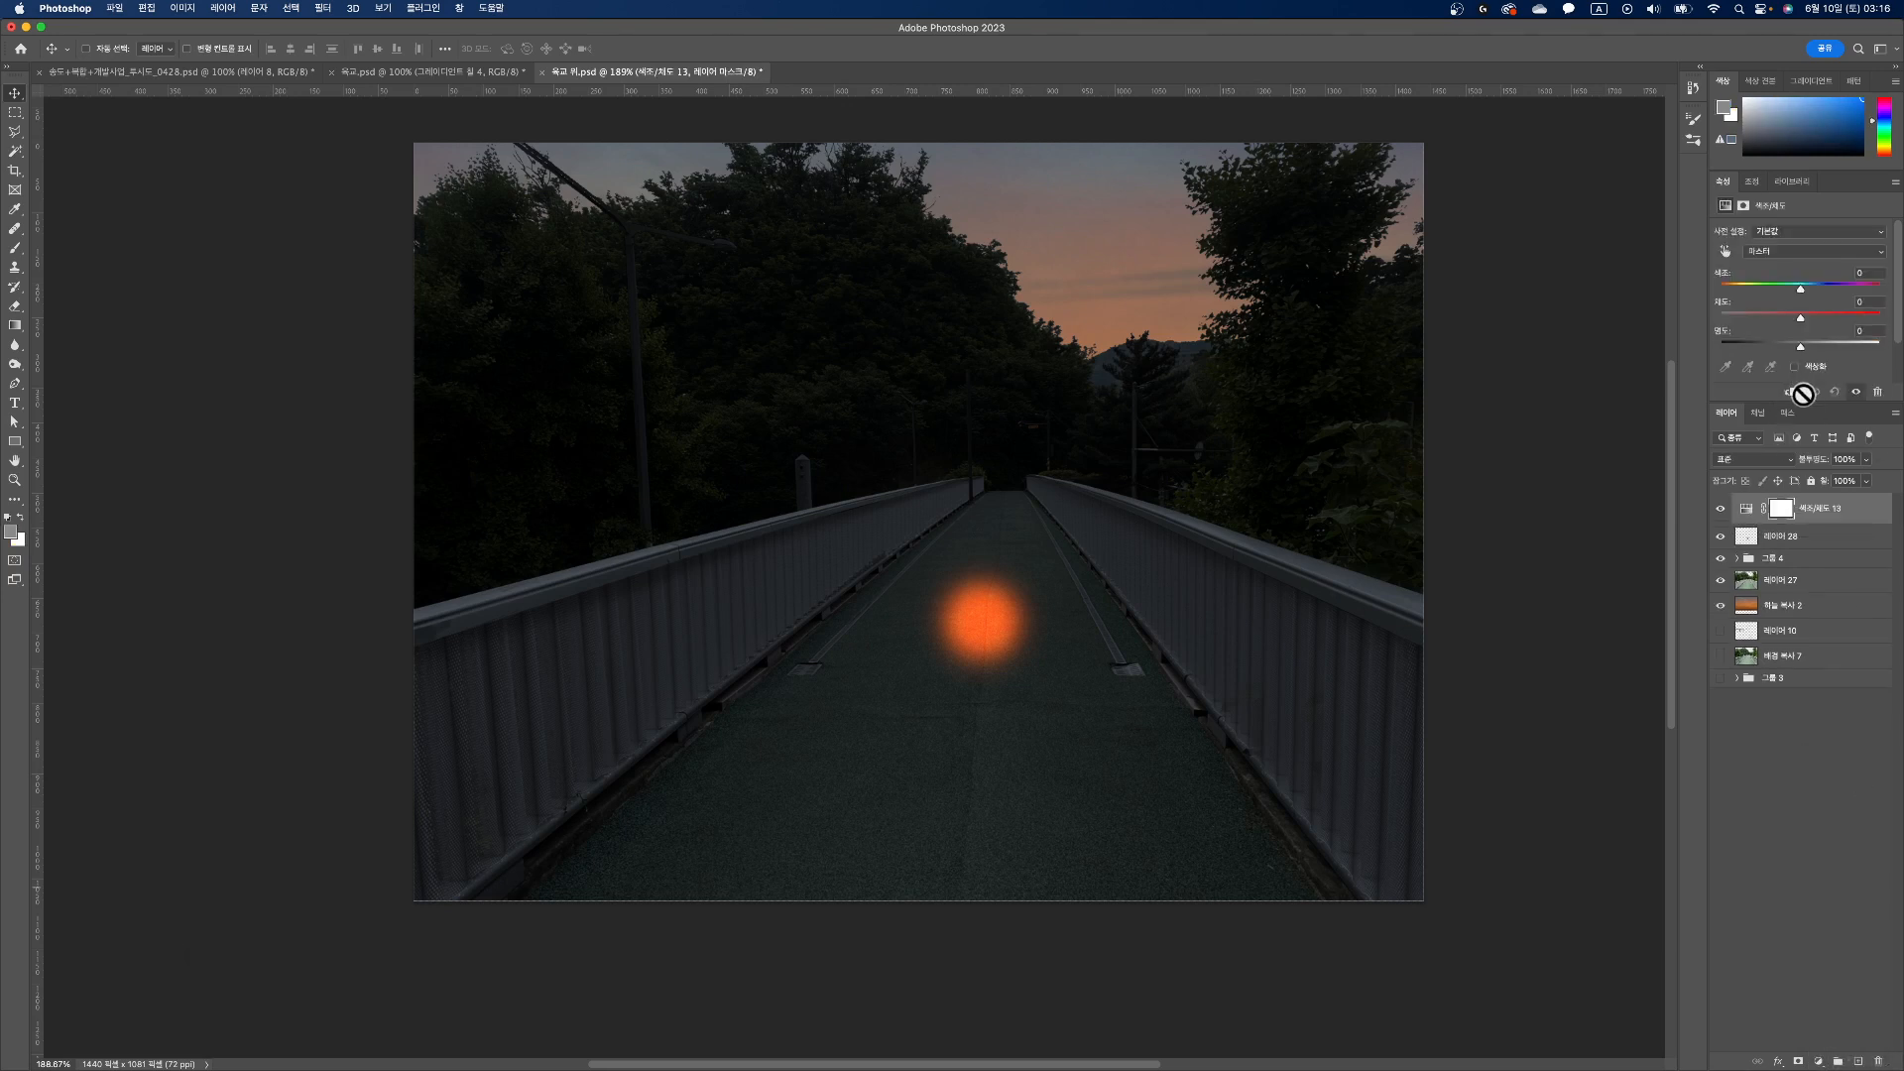
pyautogui.click(1791, 391)
pyautogui.click(1793, 366)
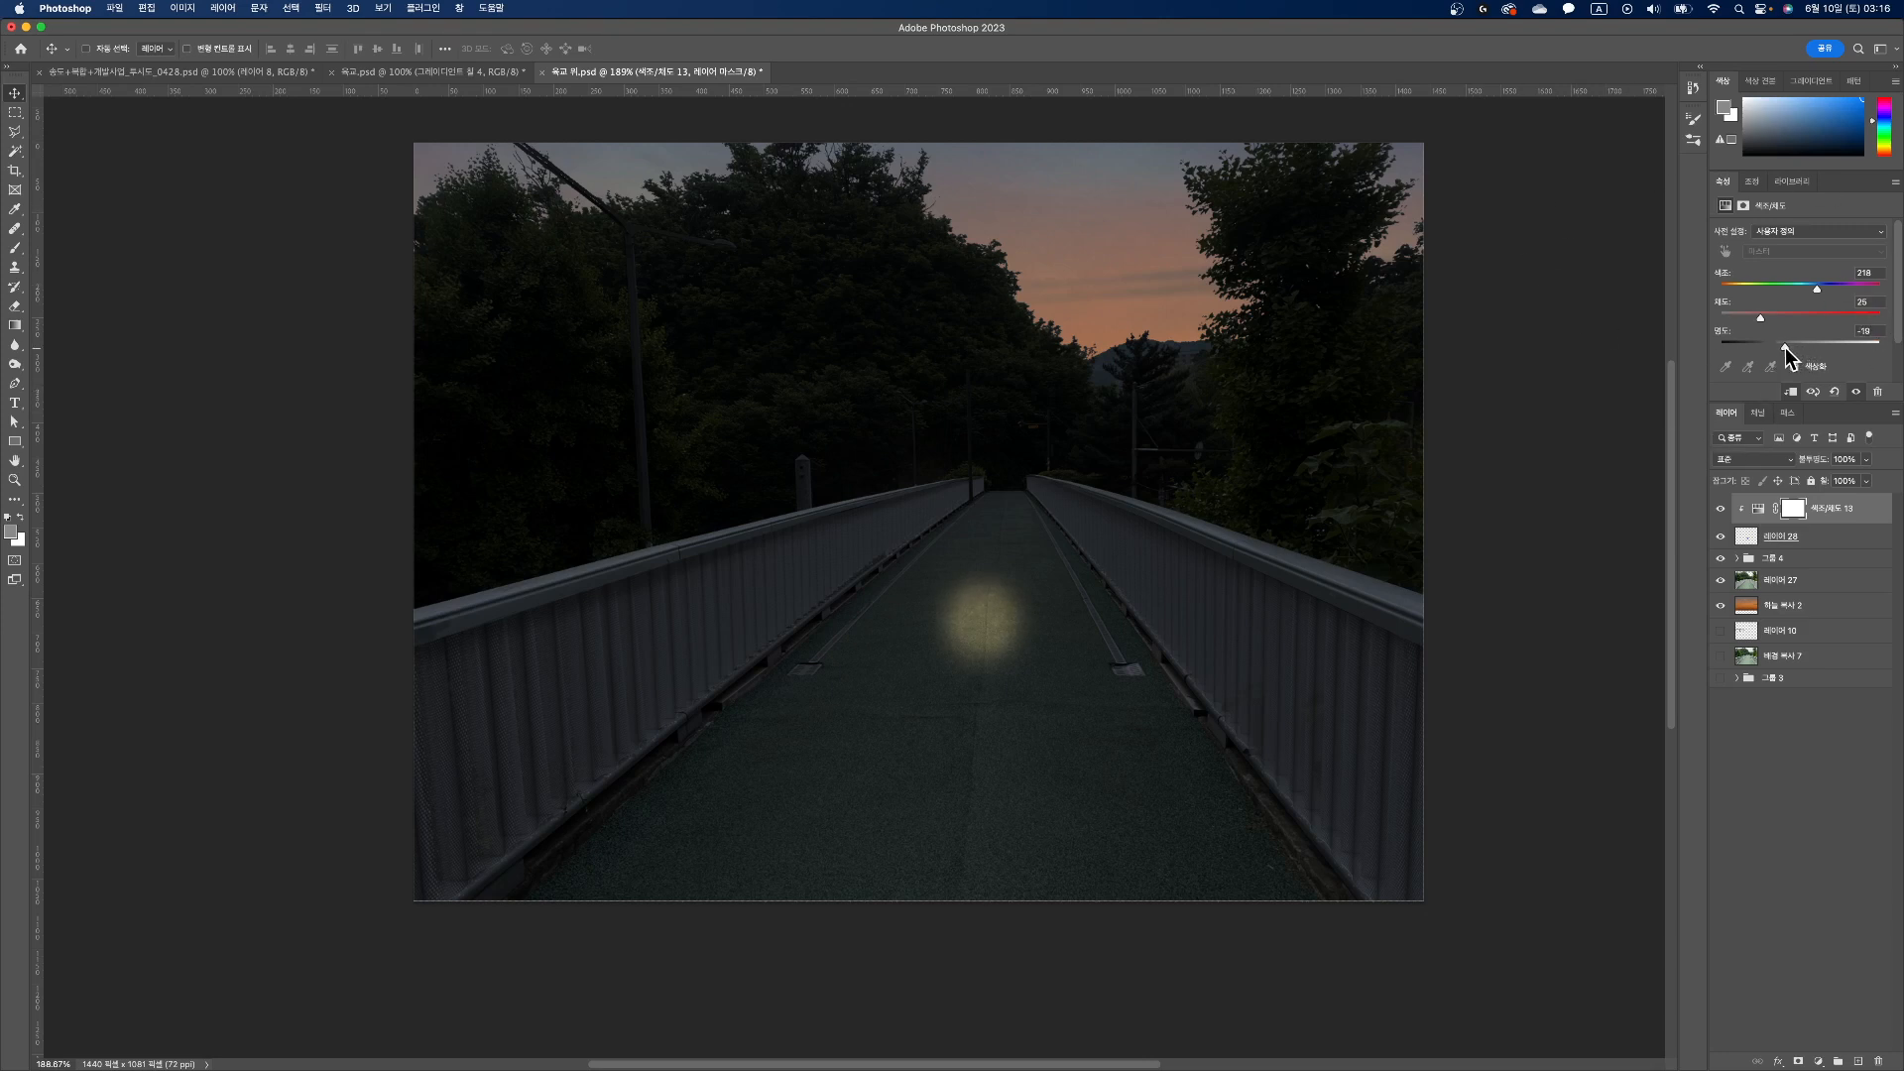
# Step: Set the new adjustment's lightness to -63, saturation to 25 and hue to 30
pyautogui.moveTo(1776, 346); pyautogui.dragTo(1747, 353)
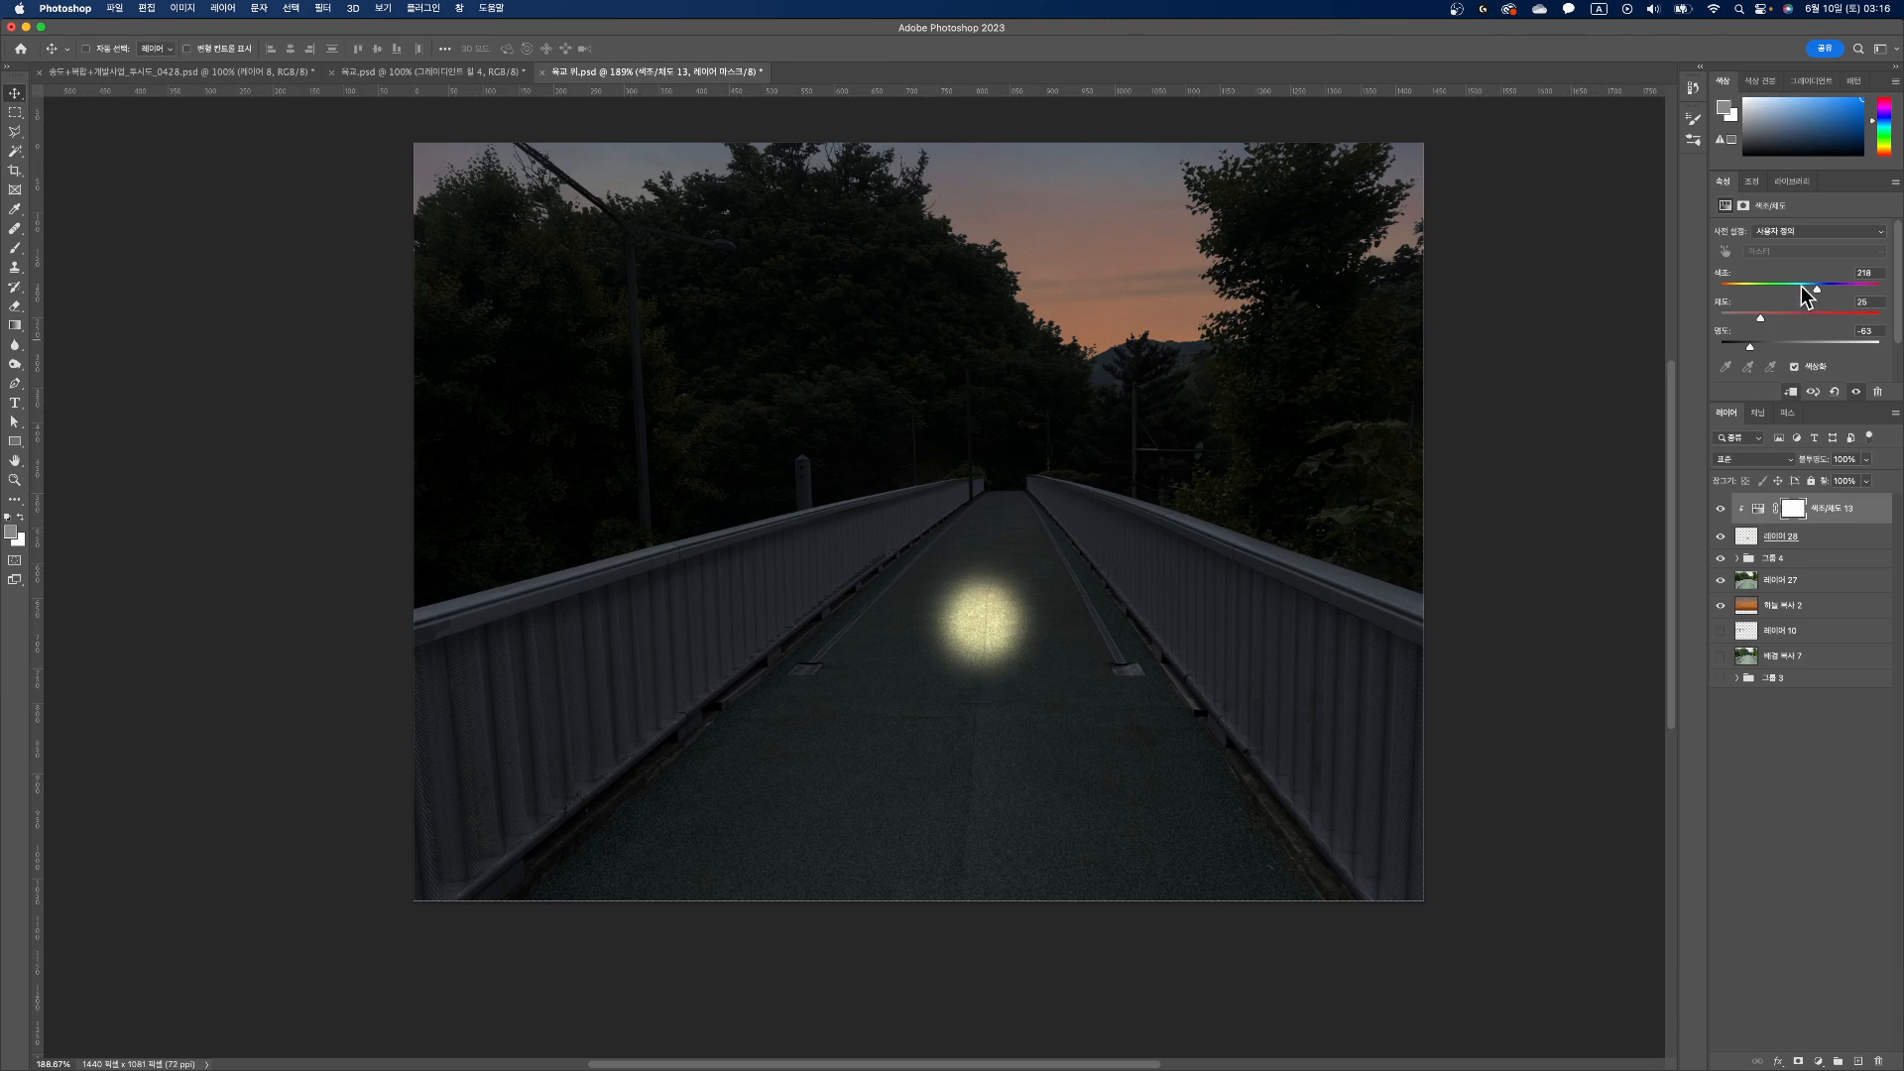
pyautogui.moveTo(1758, 320); pyautogui.dragTo(1699, 335)
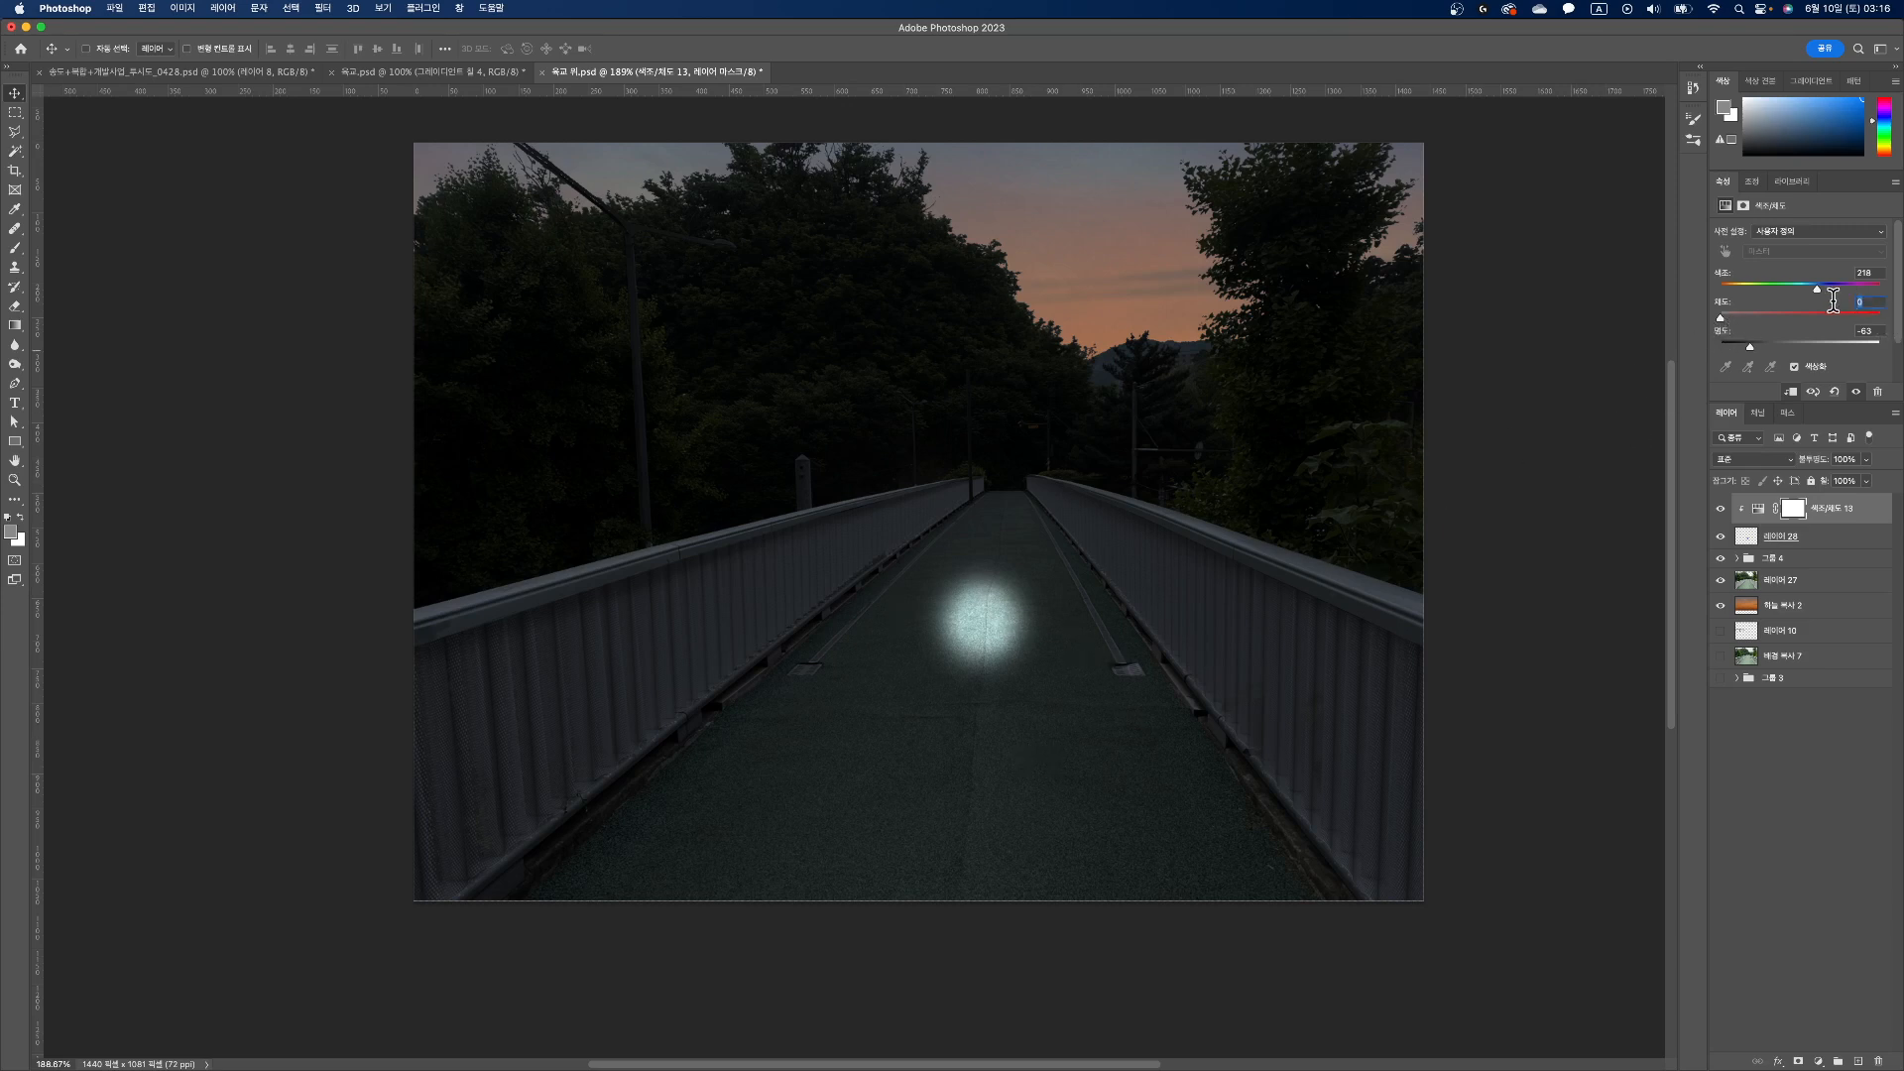
pyautogui.write('25')
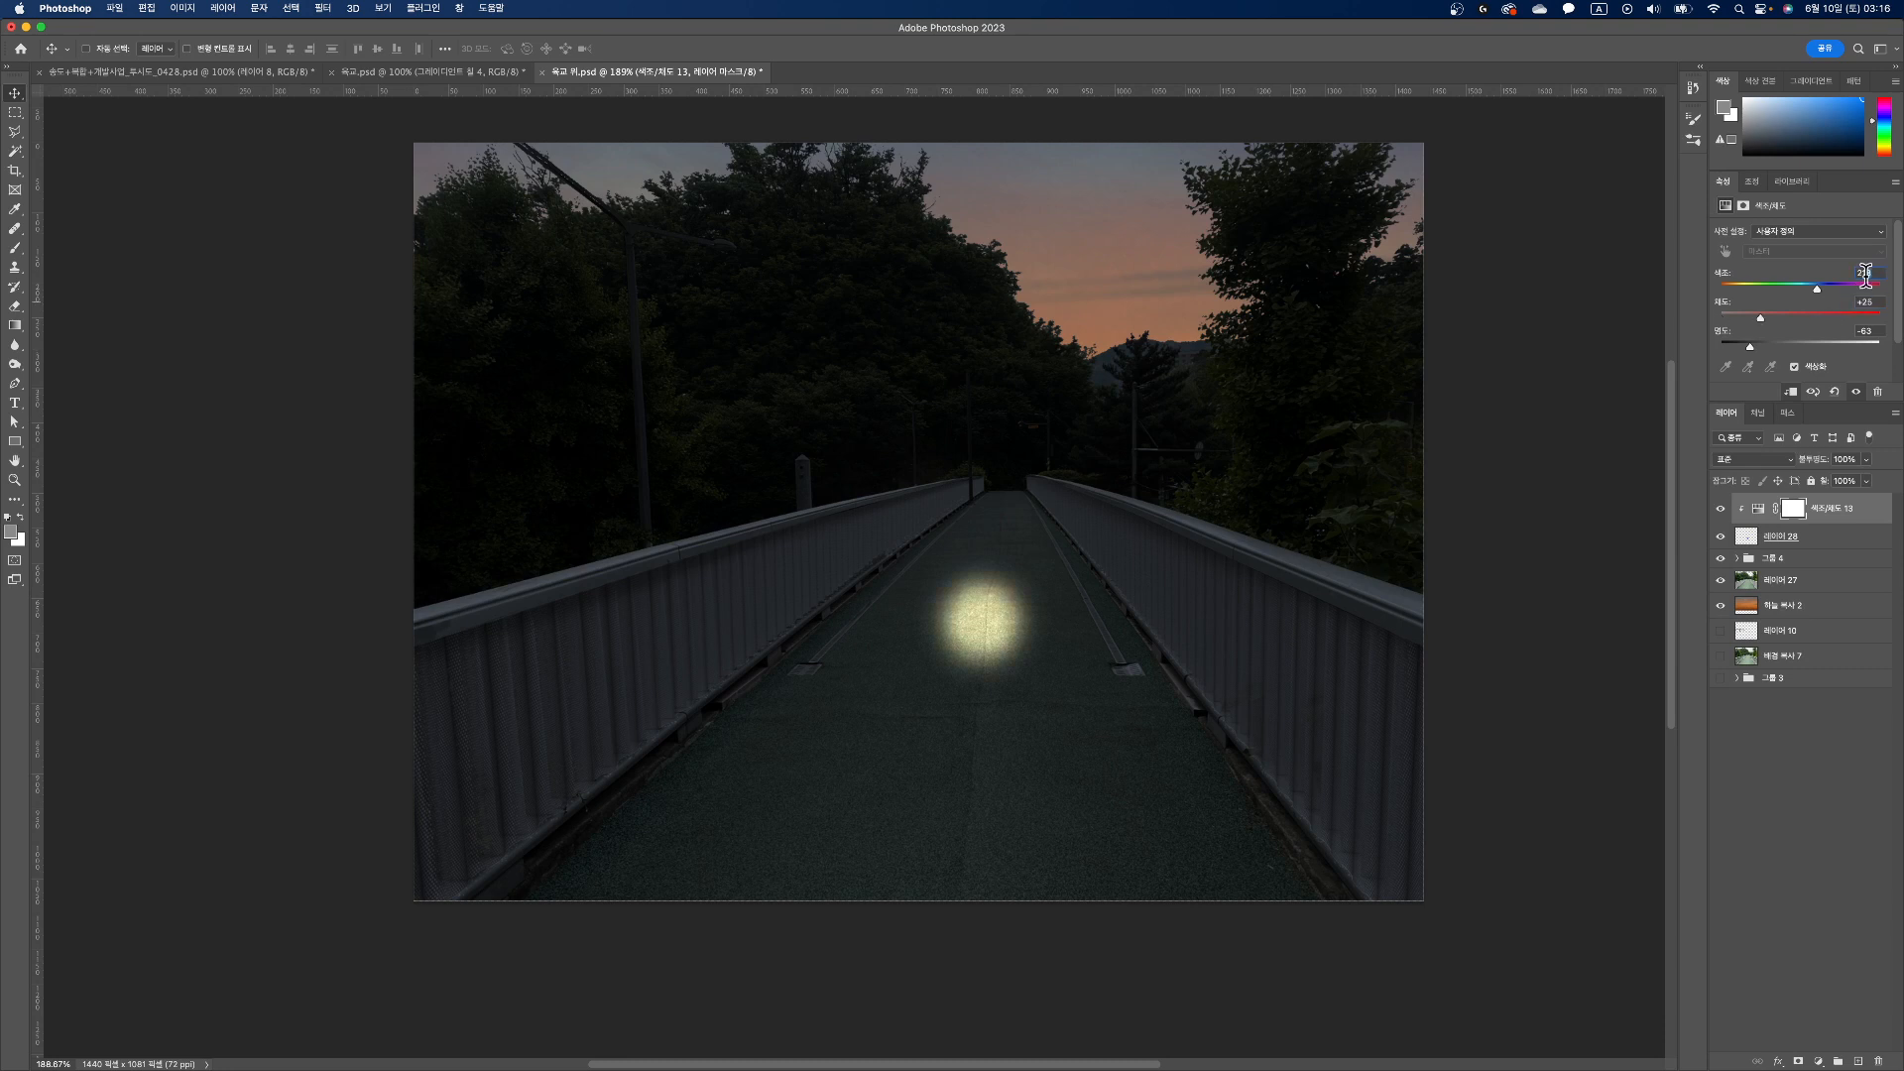
pyautogui.moveTo(1865, 276); pyautogui.dragTo(1784, 281)
pyautogui.write('30')
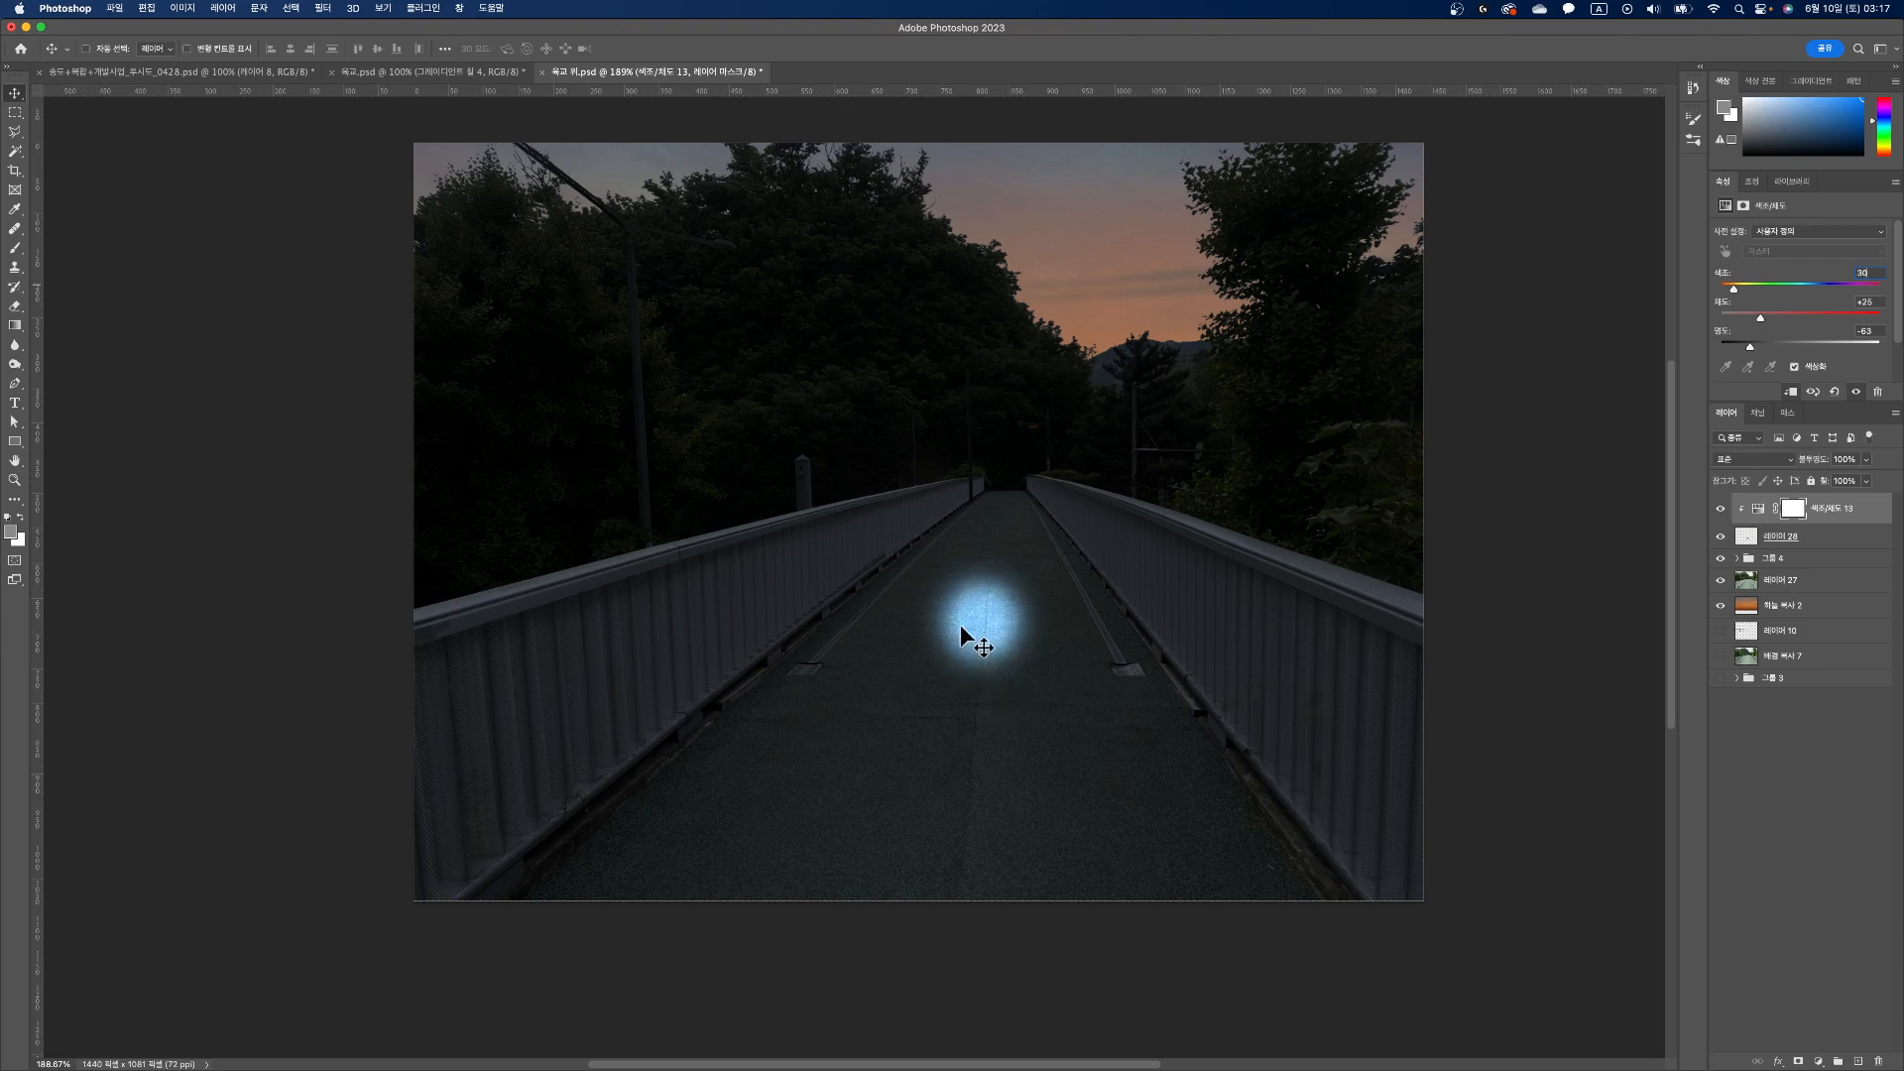
# Step: Delete both the clipped Hue/Saturation adjustment and the layer with the painted dab
pyautogui.click(1793, 543)
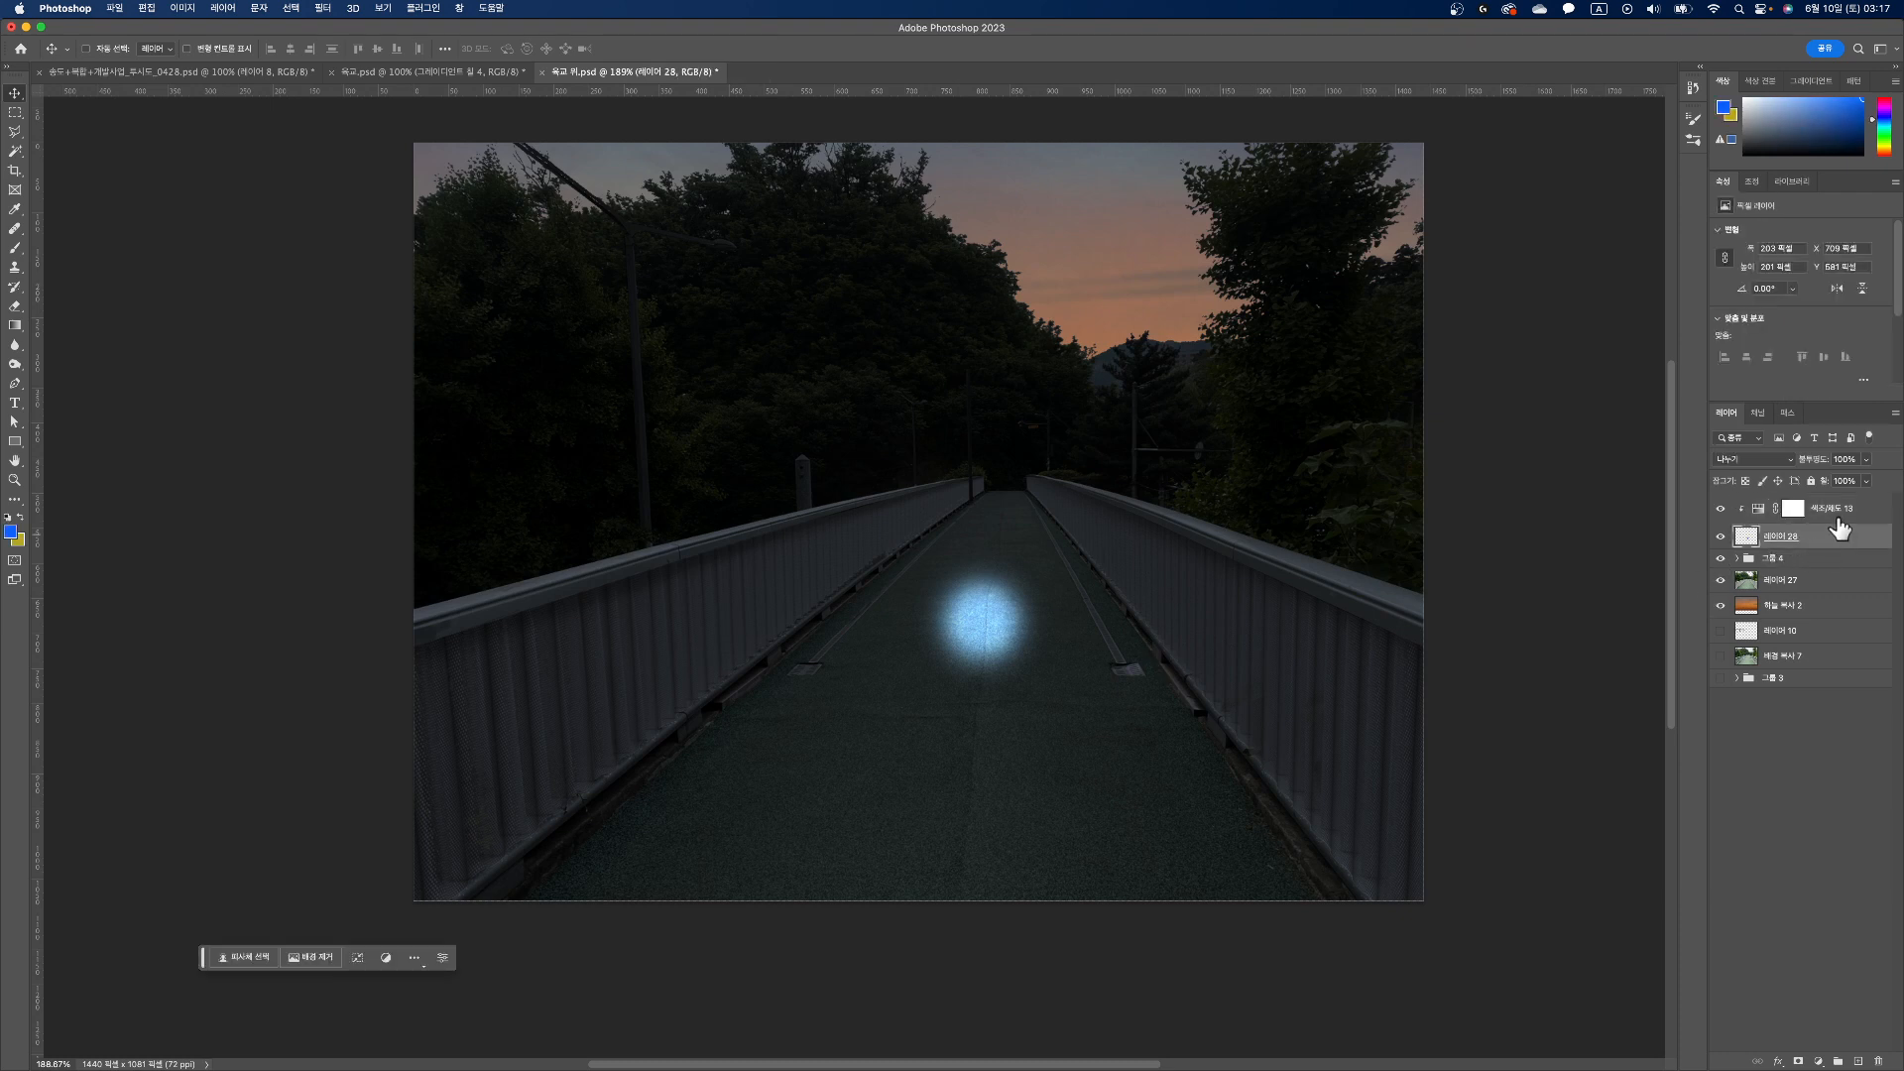
pyautogui.keyDown('shift'); pyautogui.click(1840, 510); pyautogui.keyUp('shift')
pyautogui.moveTo(1847, 518); pyautogui.dragTo(1878, 1061)
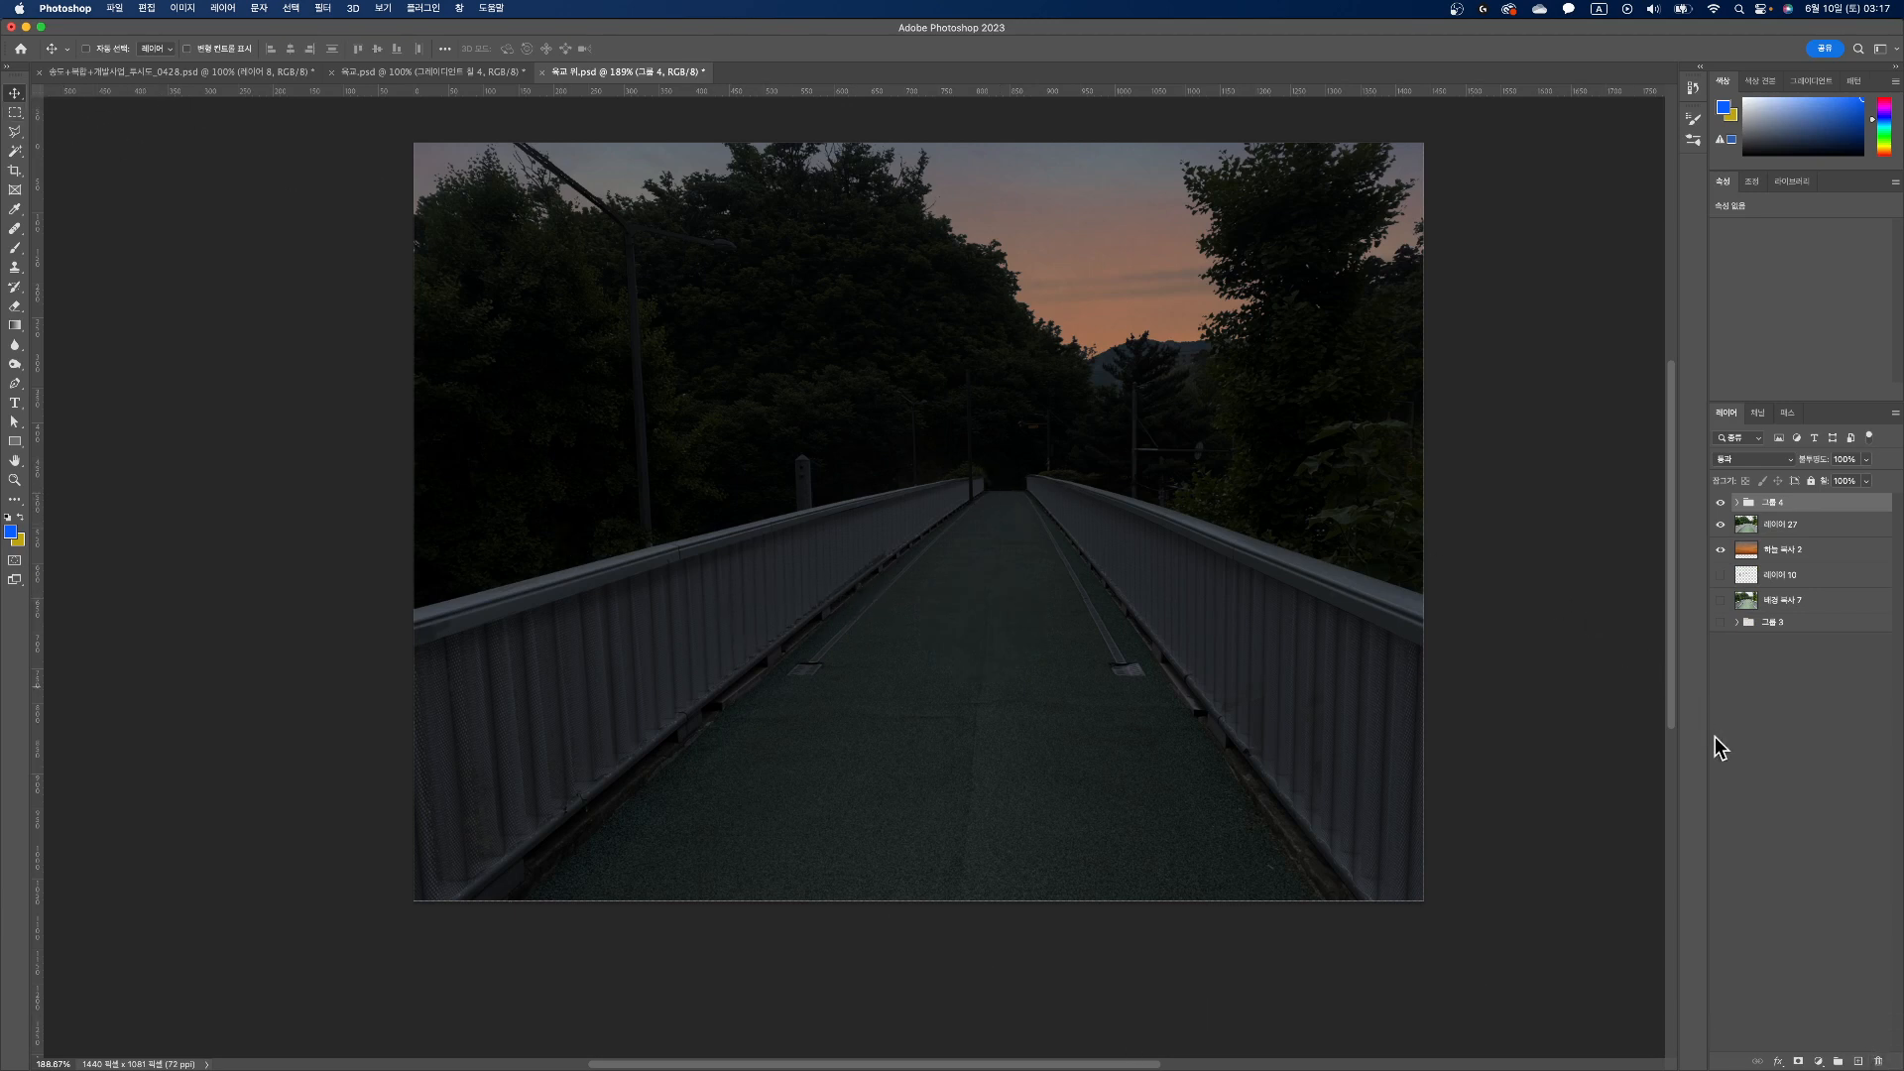
# Step: Create a new layer above the top group and select a rectangle about 590 by 130 px over the trees beside the lamp post
pyautogui.click(1859, 1062)
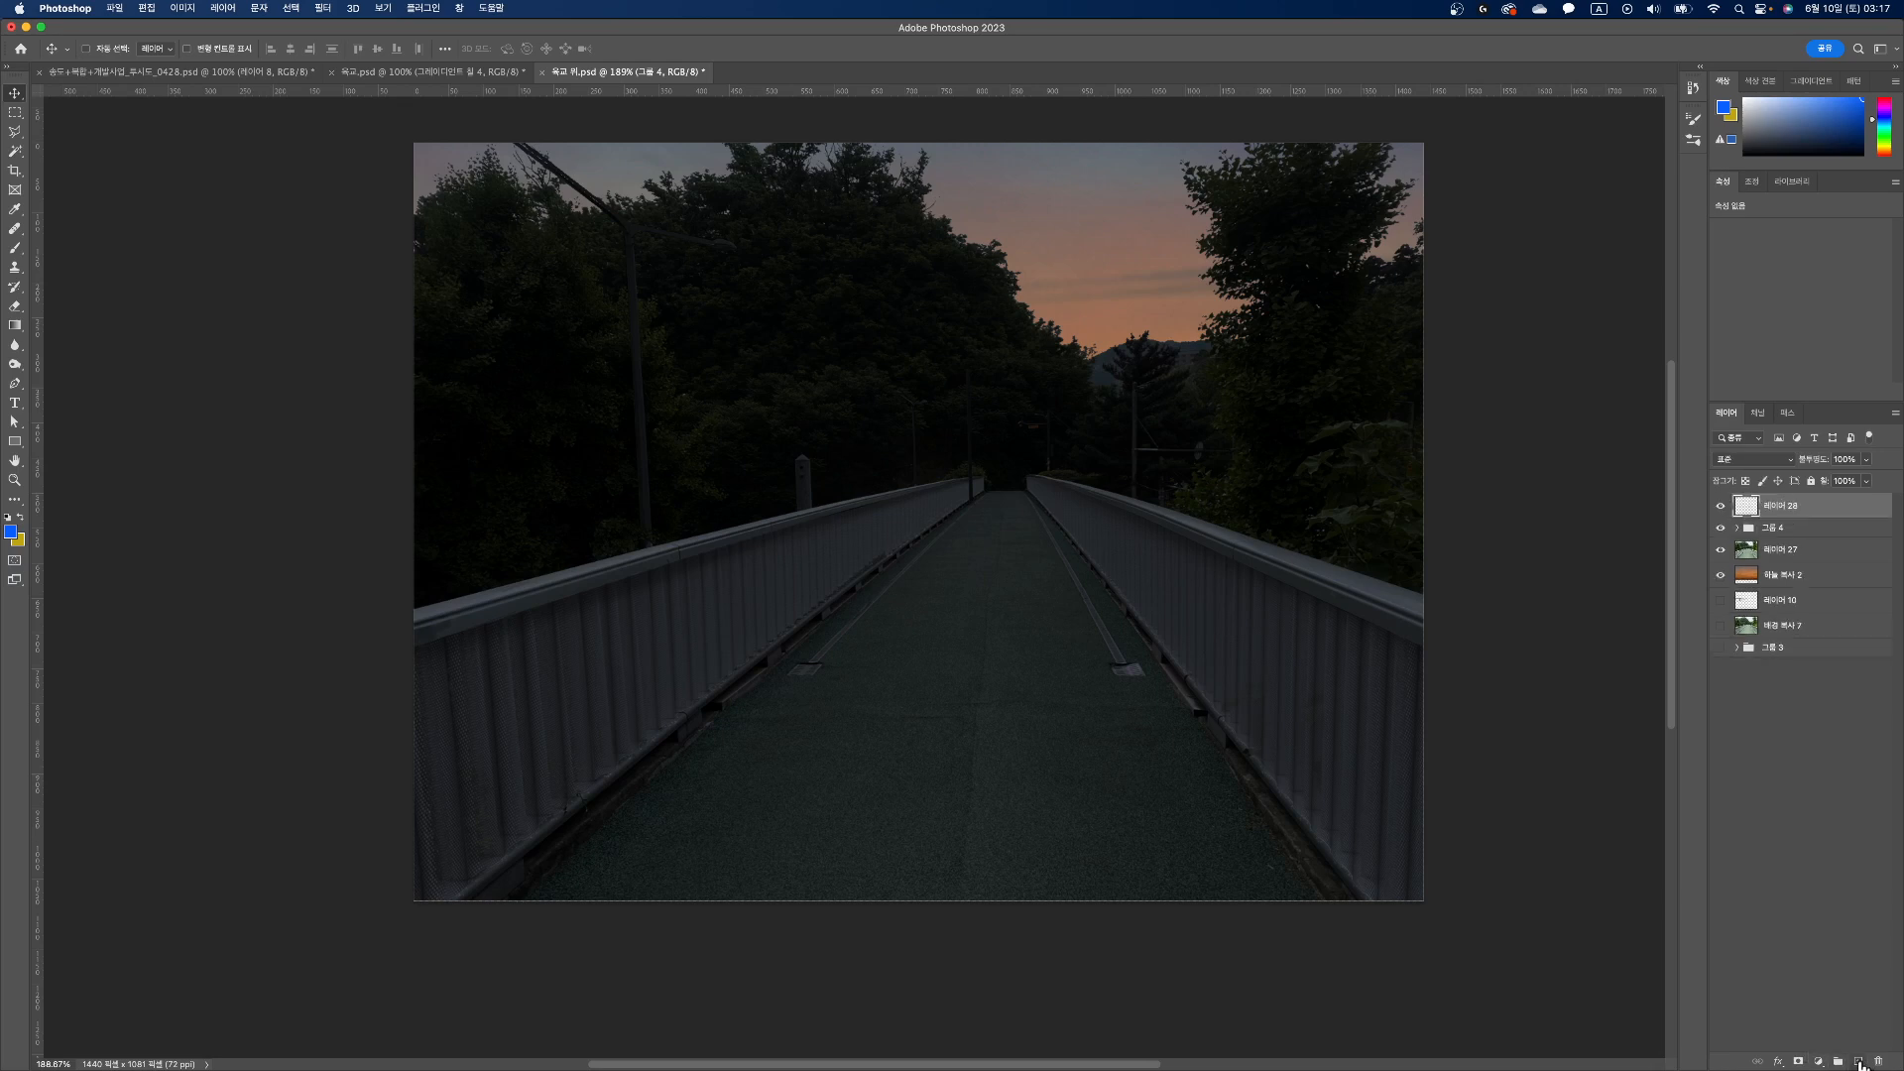
pyautogui.click(15, 112)
pyautogui.moveTo(502, 297); pyautogui.dragTo(913, 385)
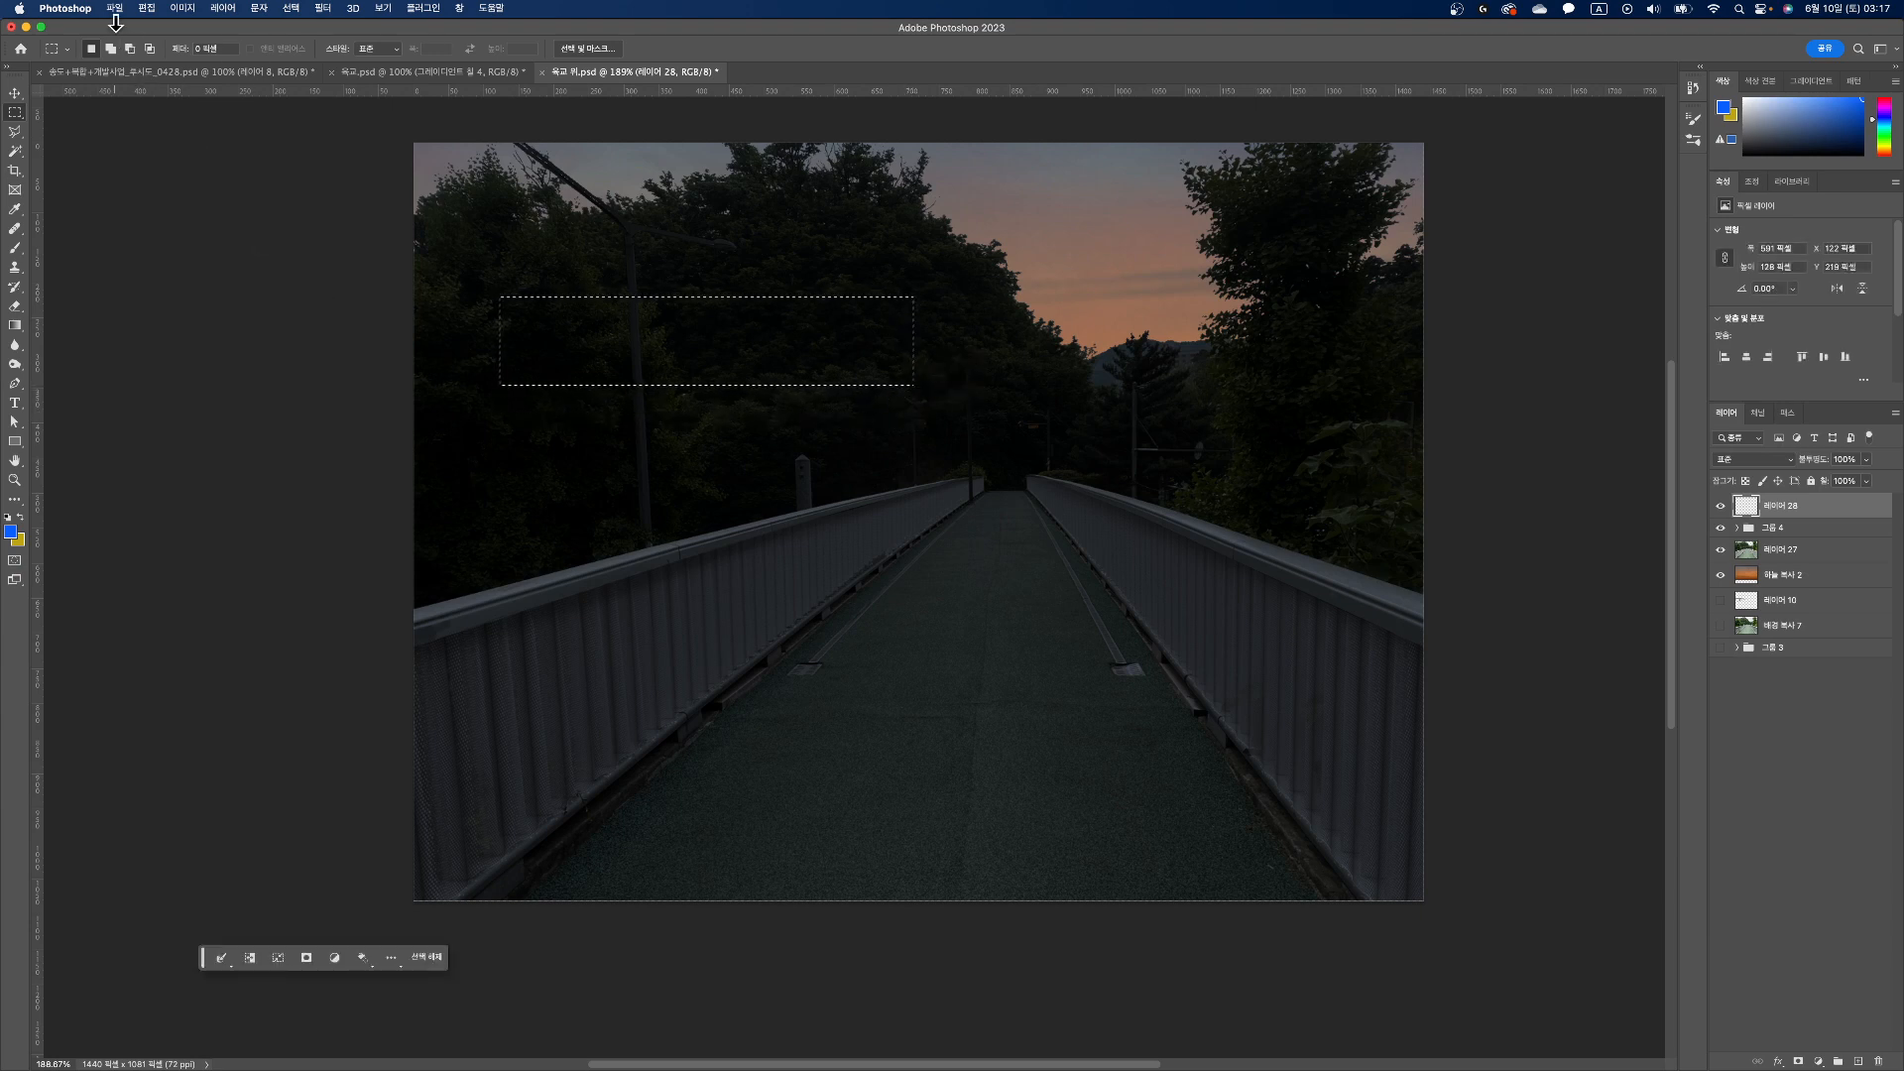
# Step: Try a vertical gradient fill over the selected rectangle in the non-classic Gradient mode, and undo it
pyautogui.click(15, 325)
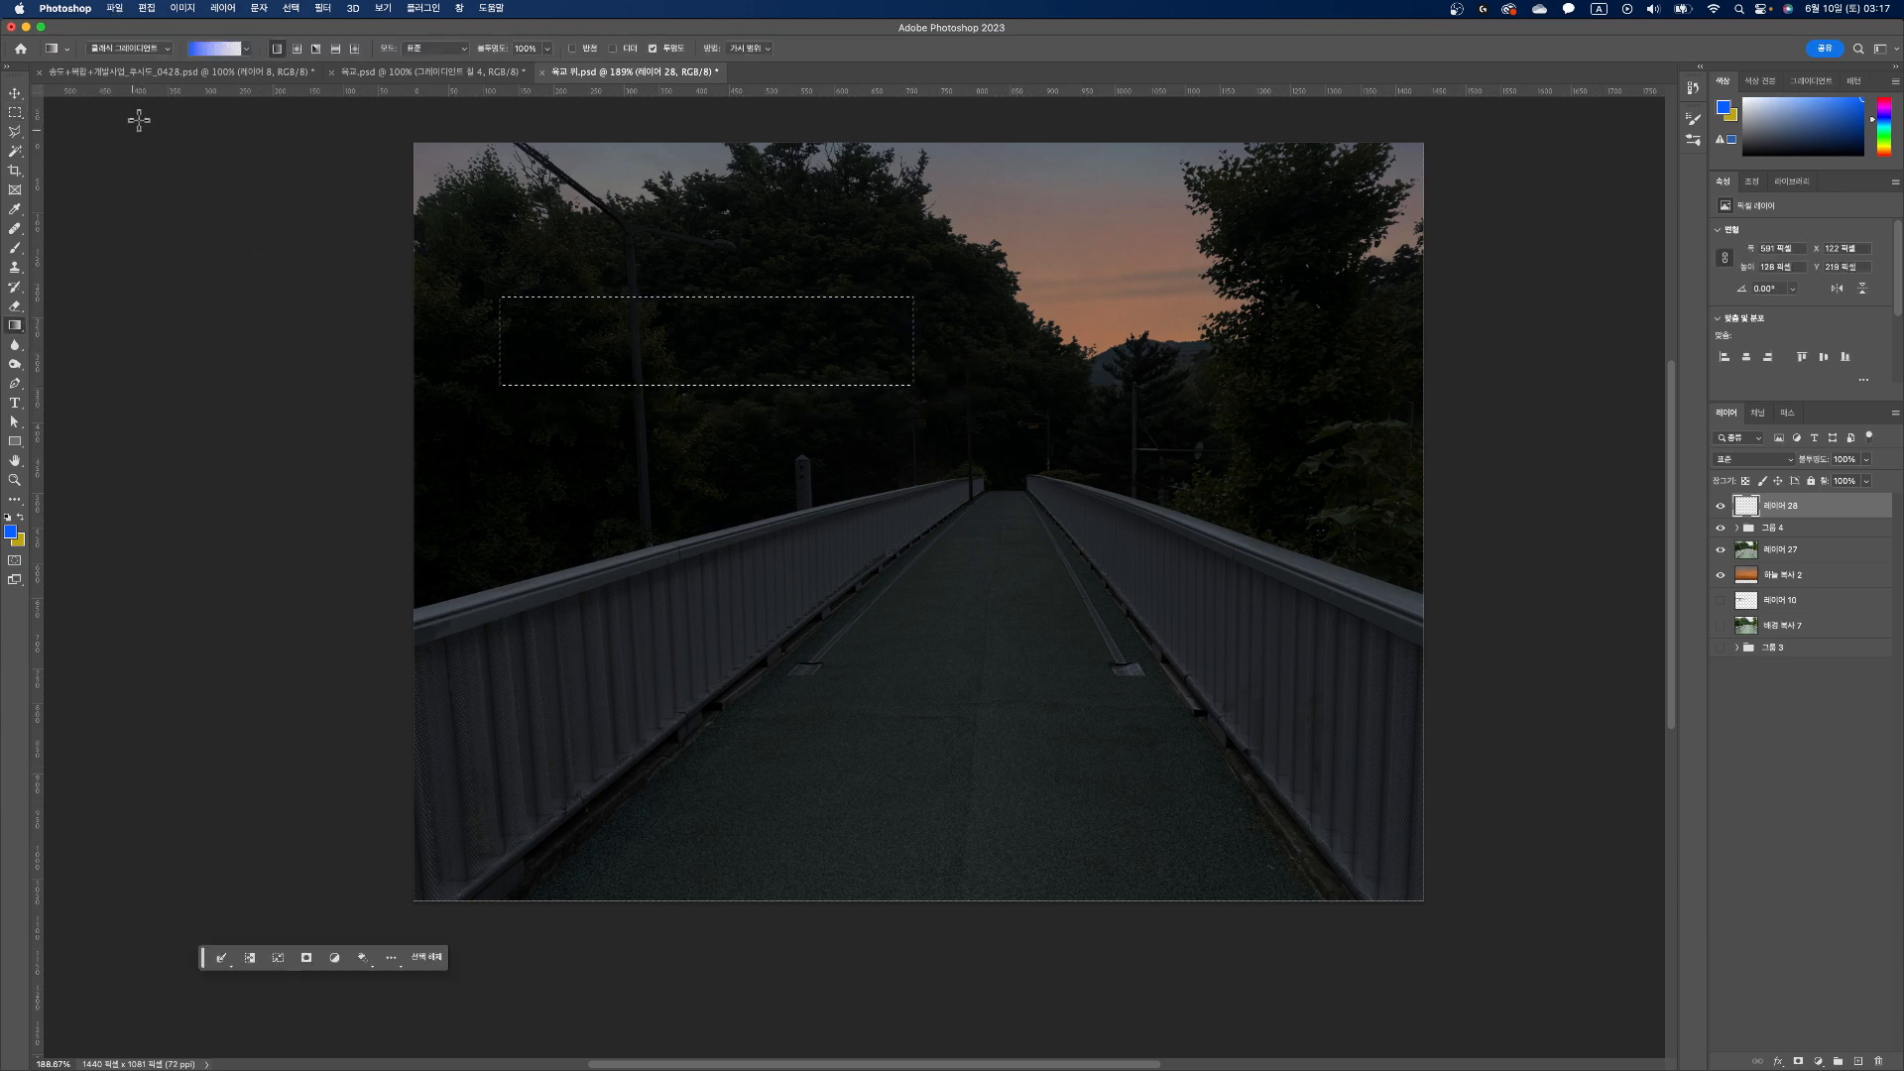
pyautogui.click(166, 49)
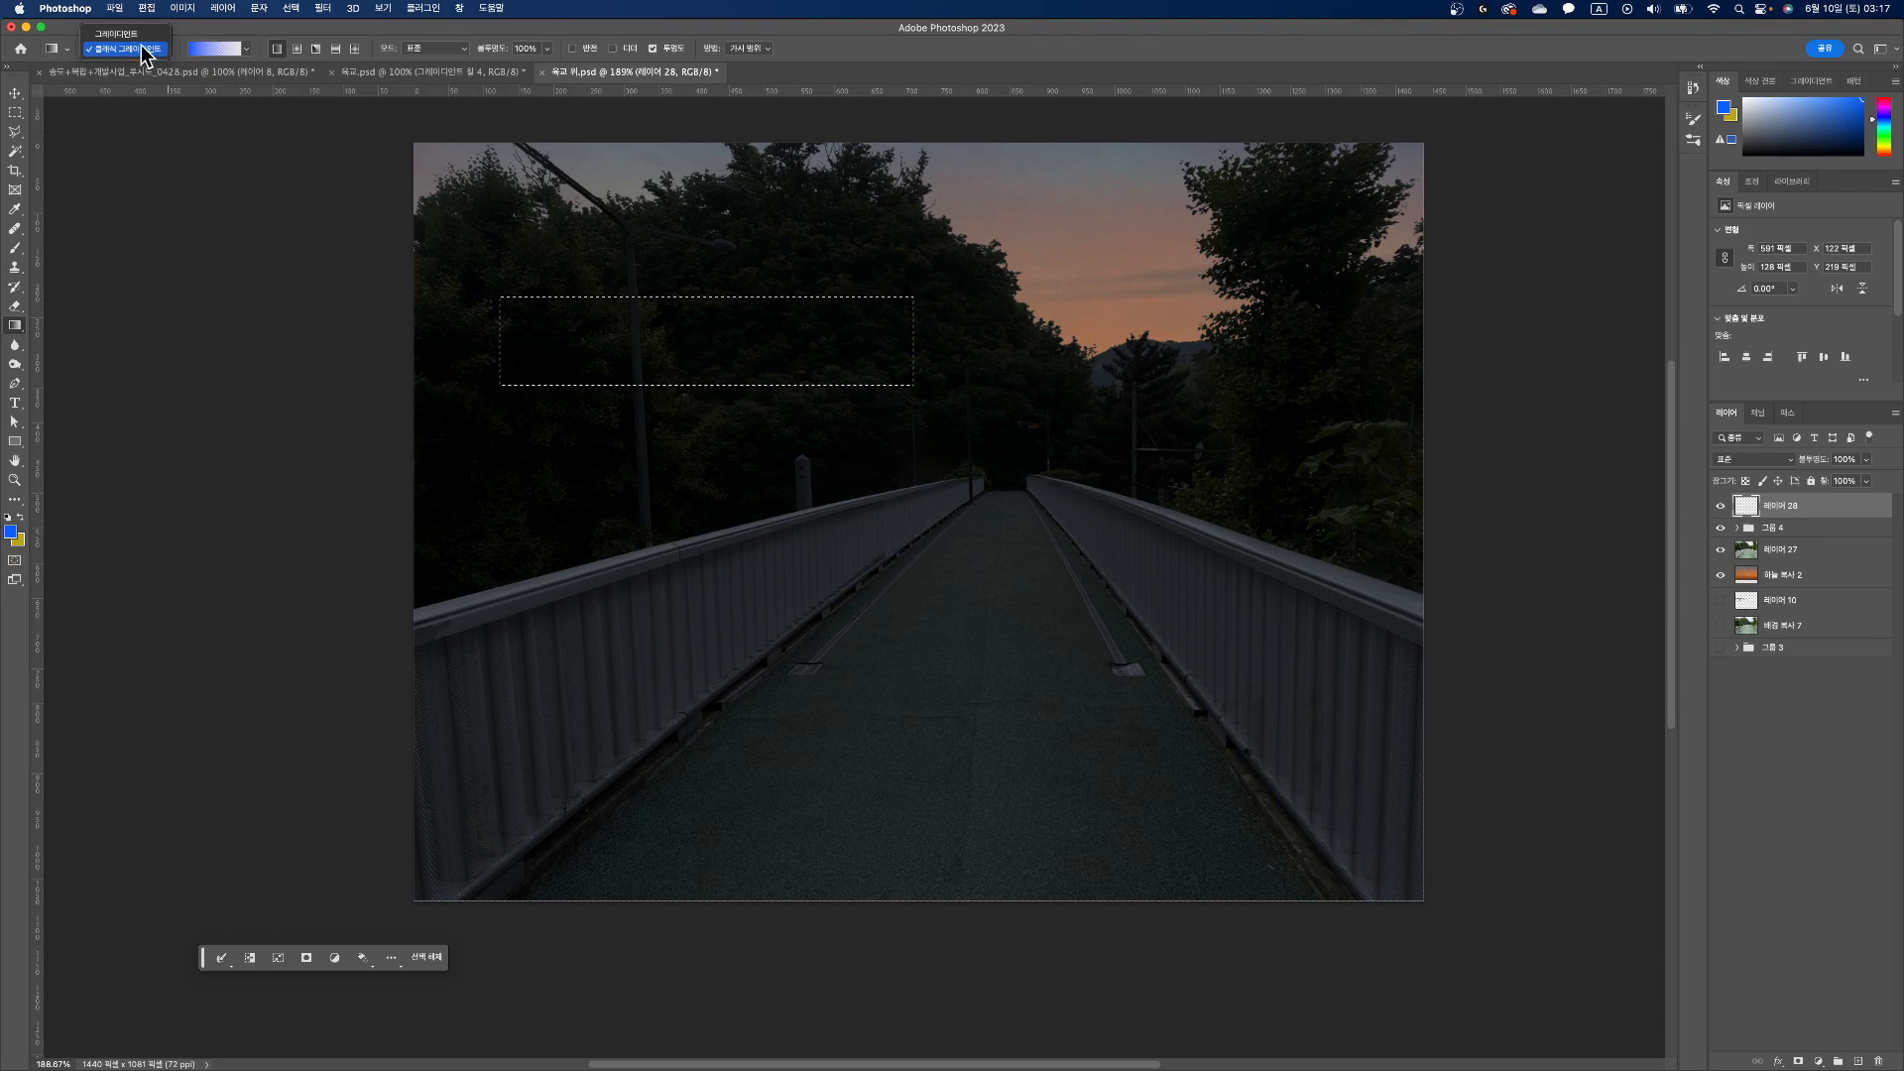
pyautogui.click(129, 37)
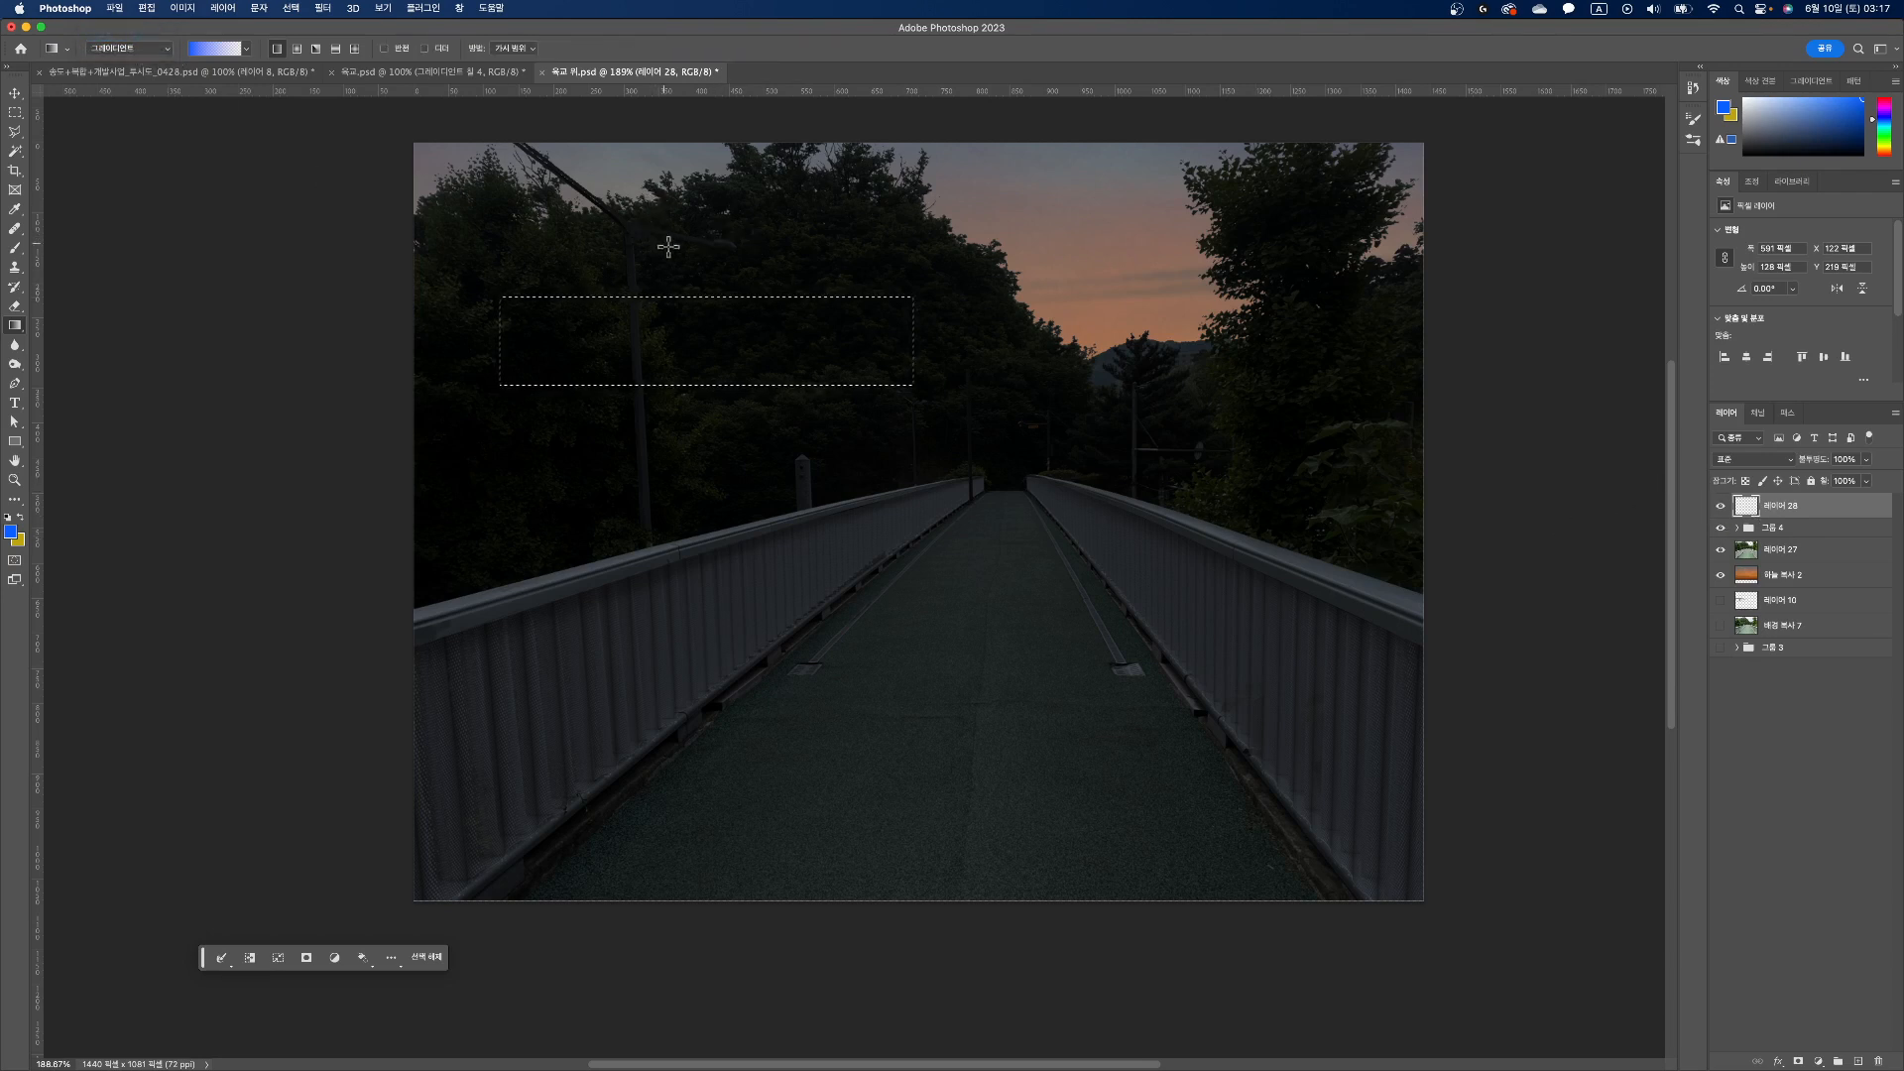
pyautogui.moveTo(696, 263); pyautogui.dragTo(695, 419)
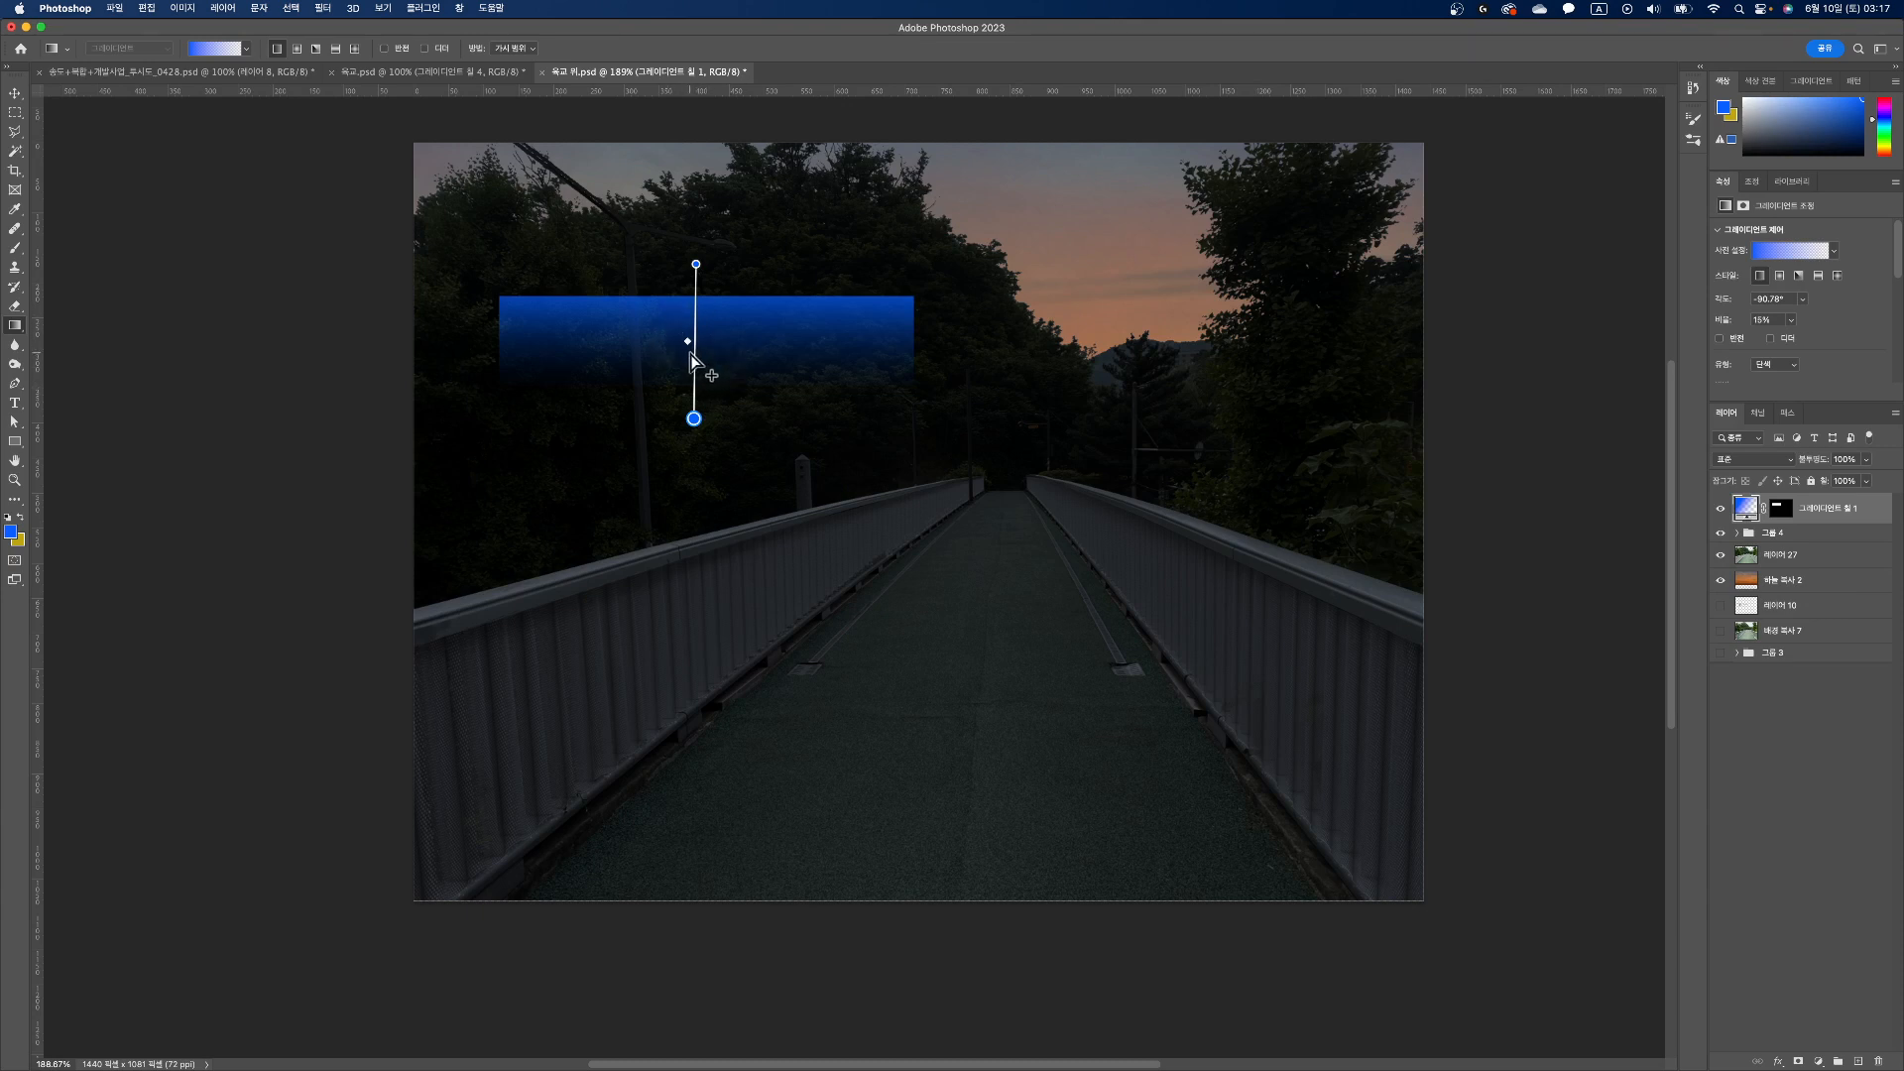
pyautogui.press('super+z')
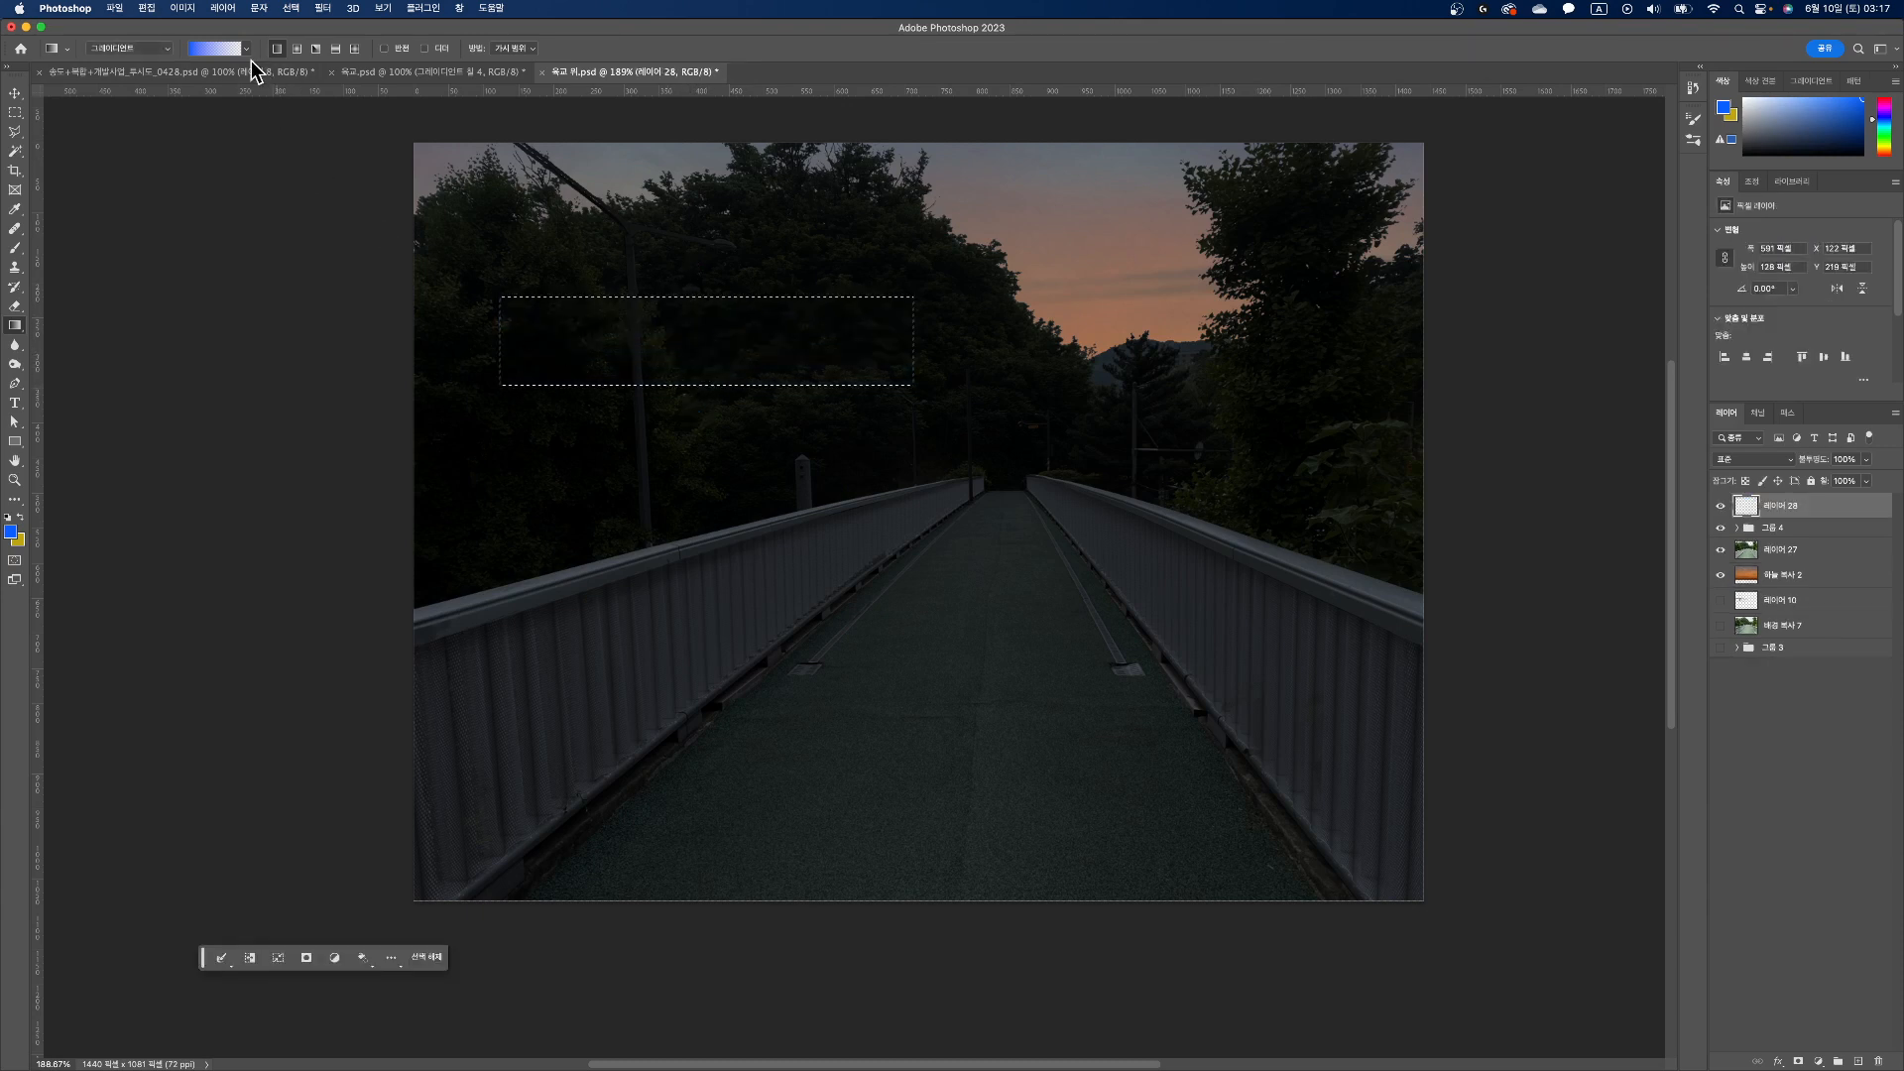
# Step: Fill the selected rectangle from its upper edge downward with a blue foreground-to-transparent Classic Gradient
pyautogui.click(163, 48)
pyautogui.click(153, 66)
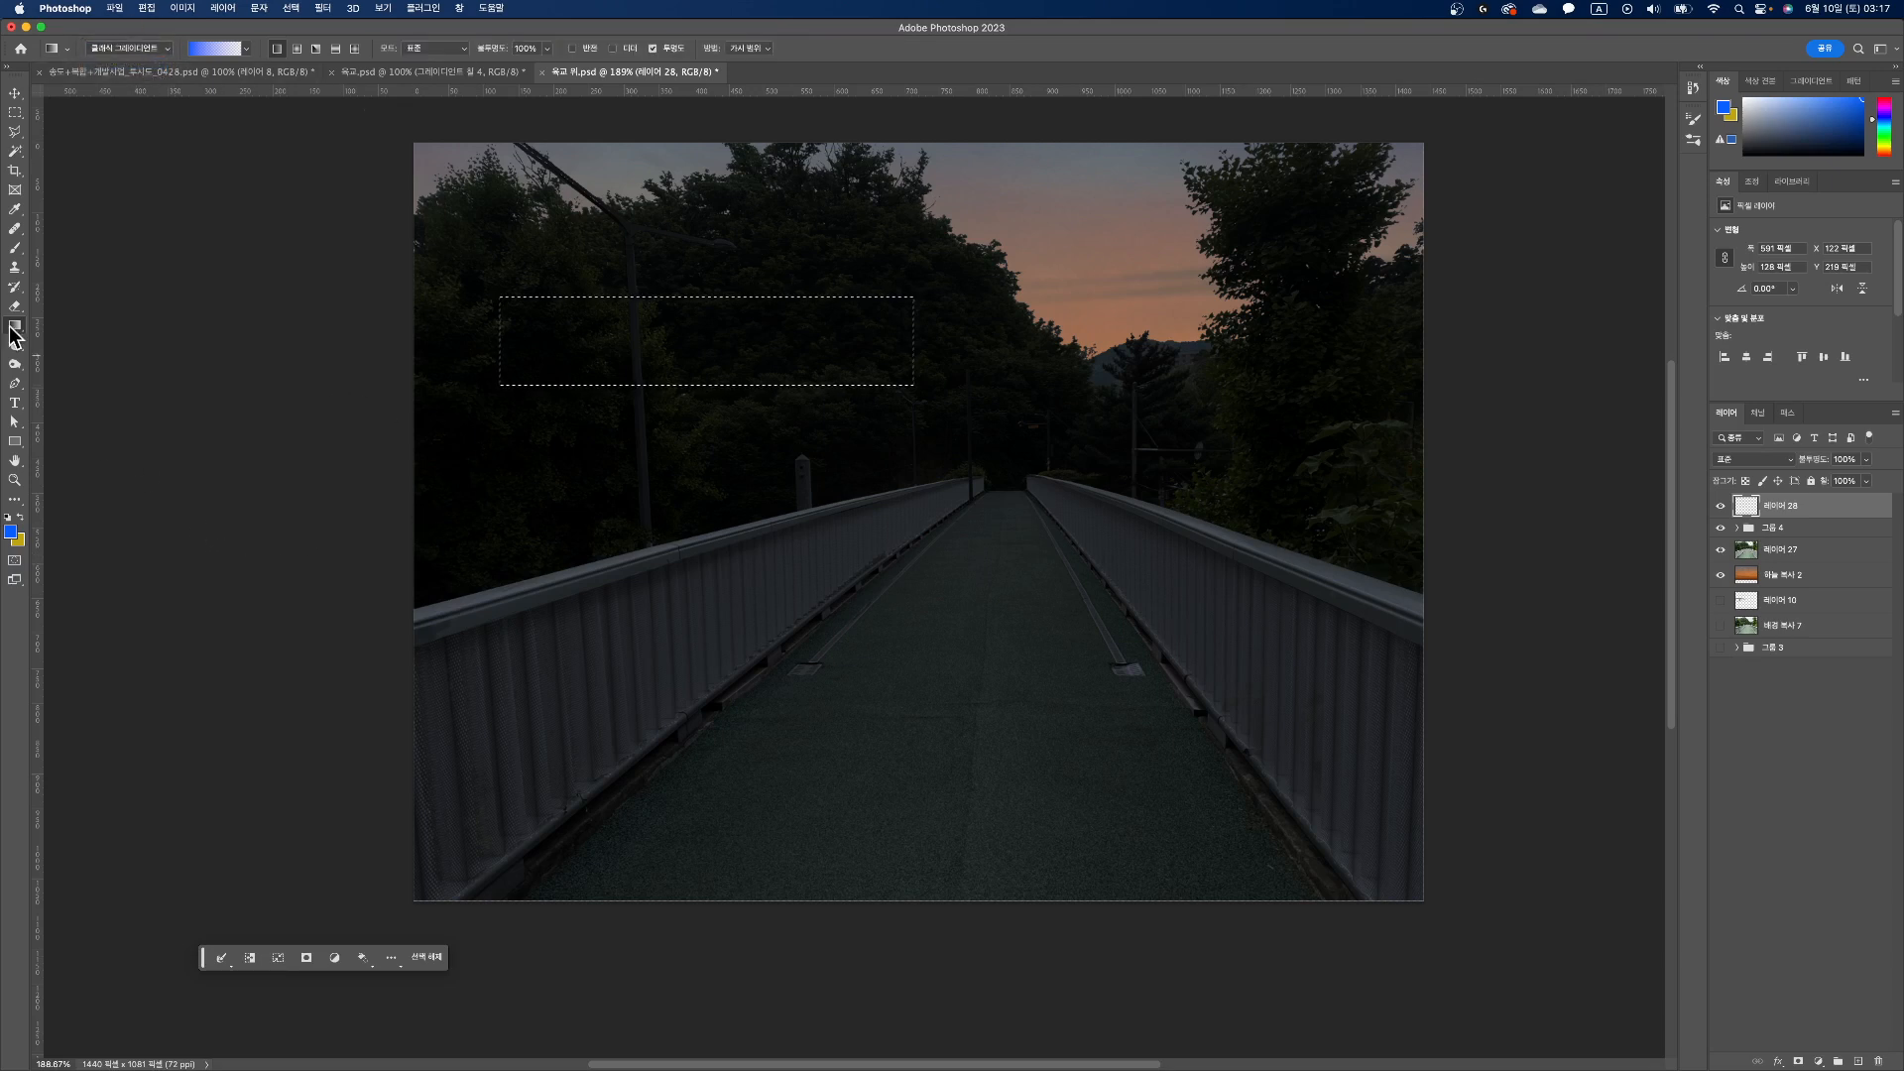
pyautogui.click(246, 50)
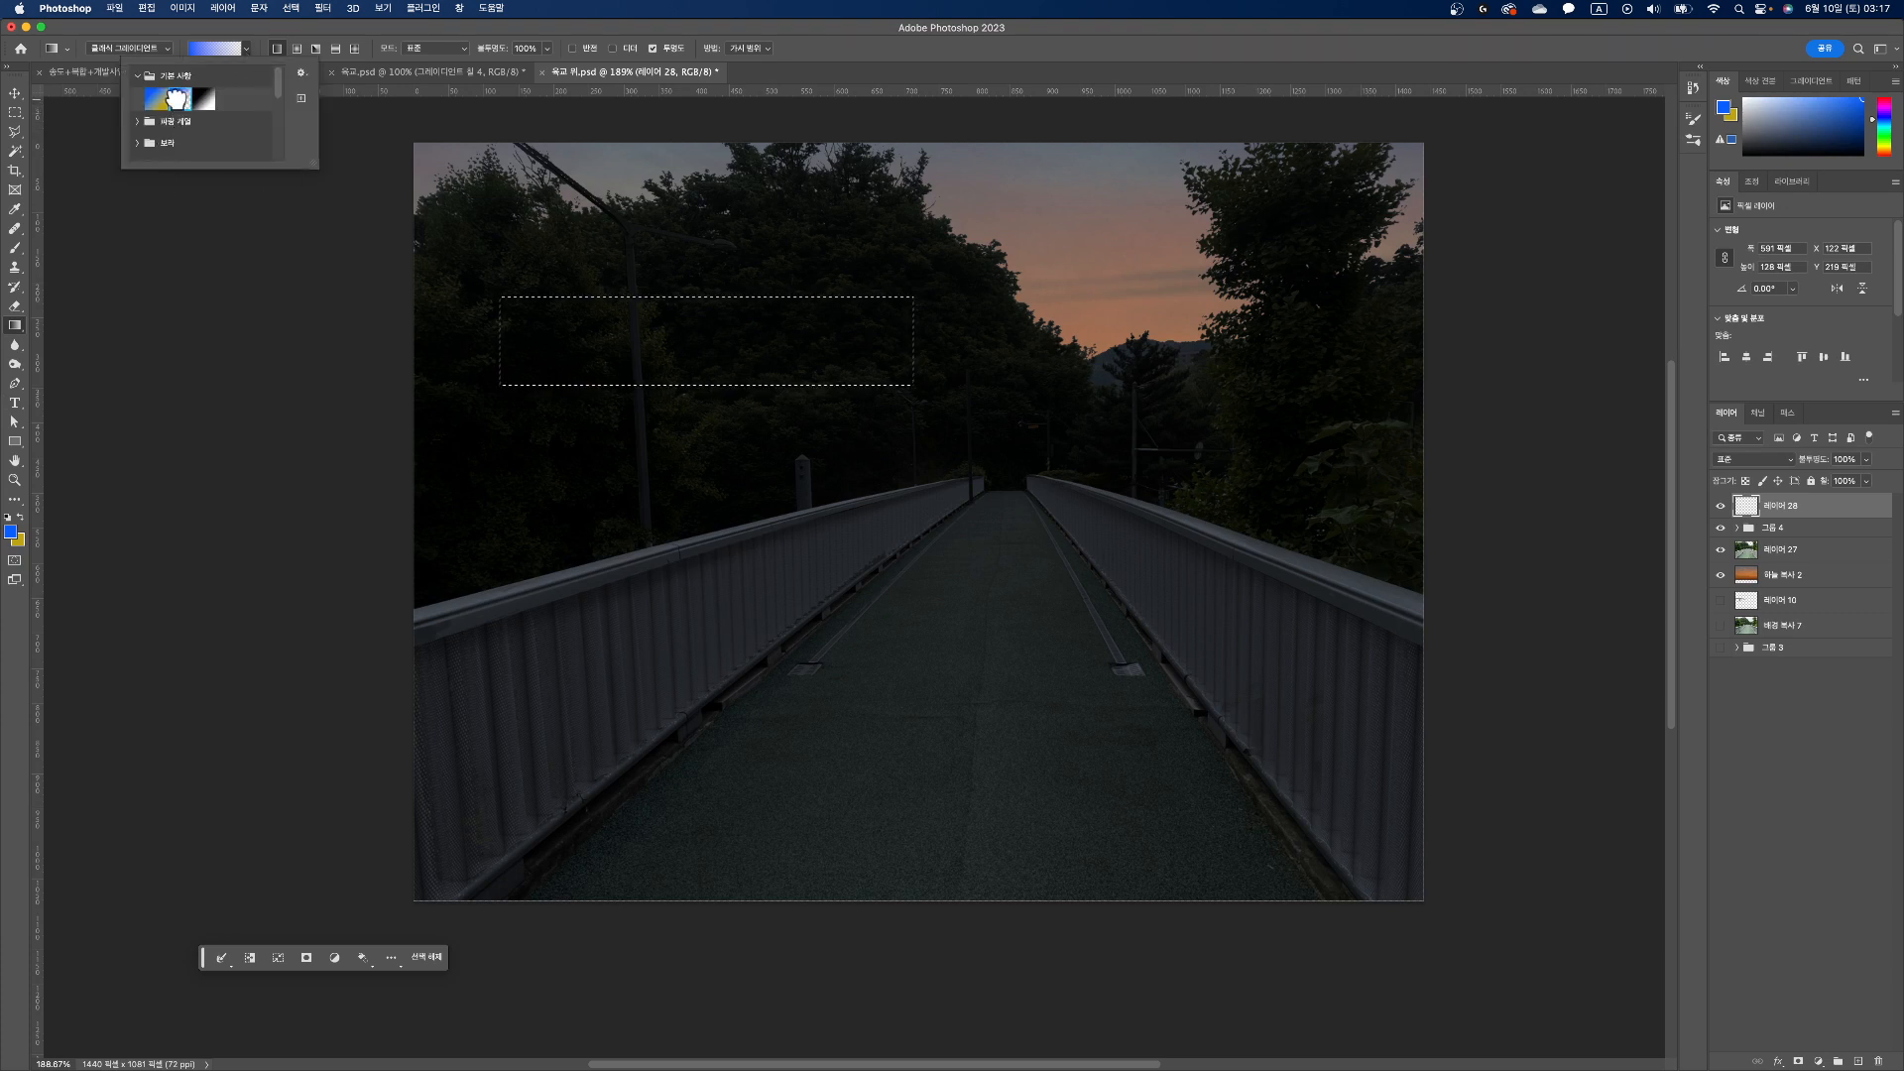
pyautogui.click(178, 104)
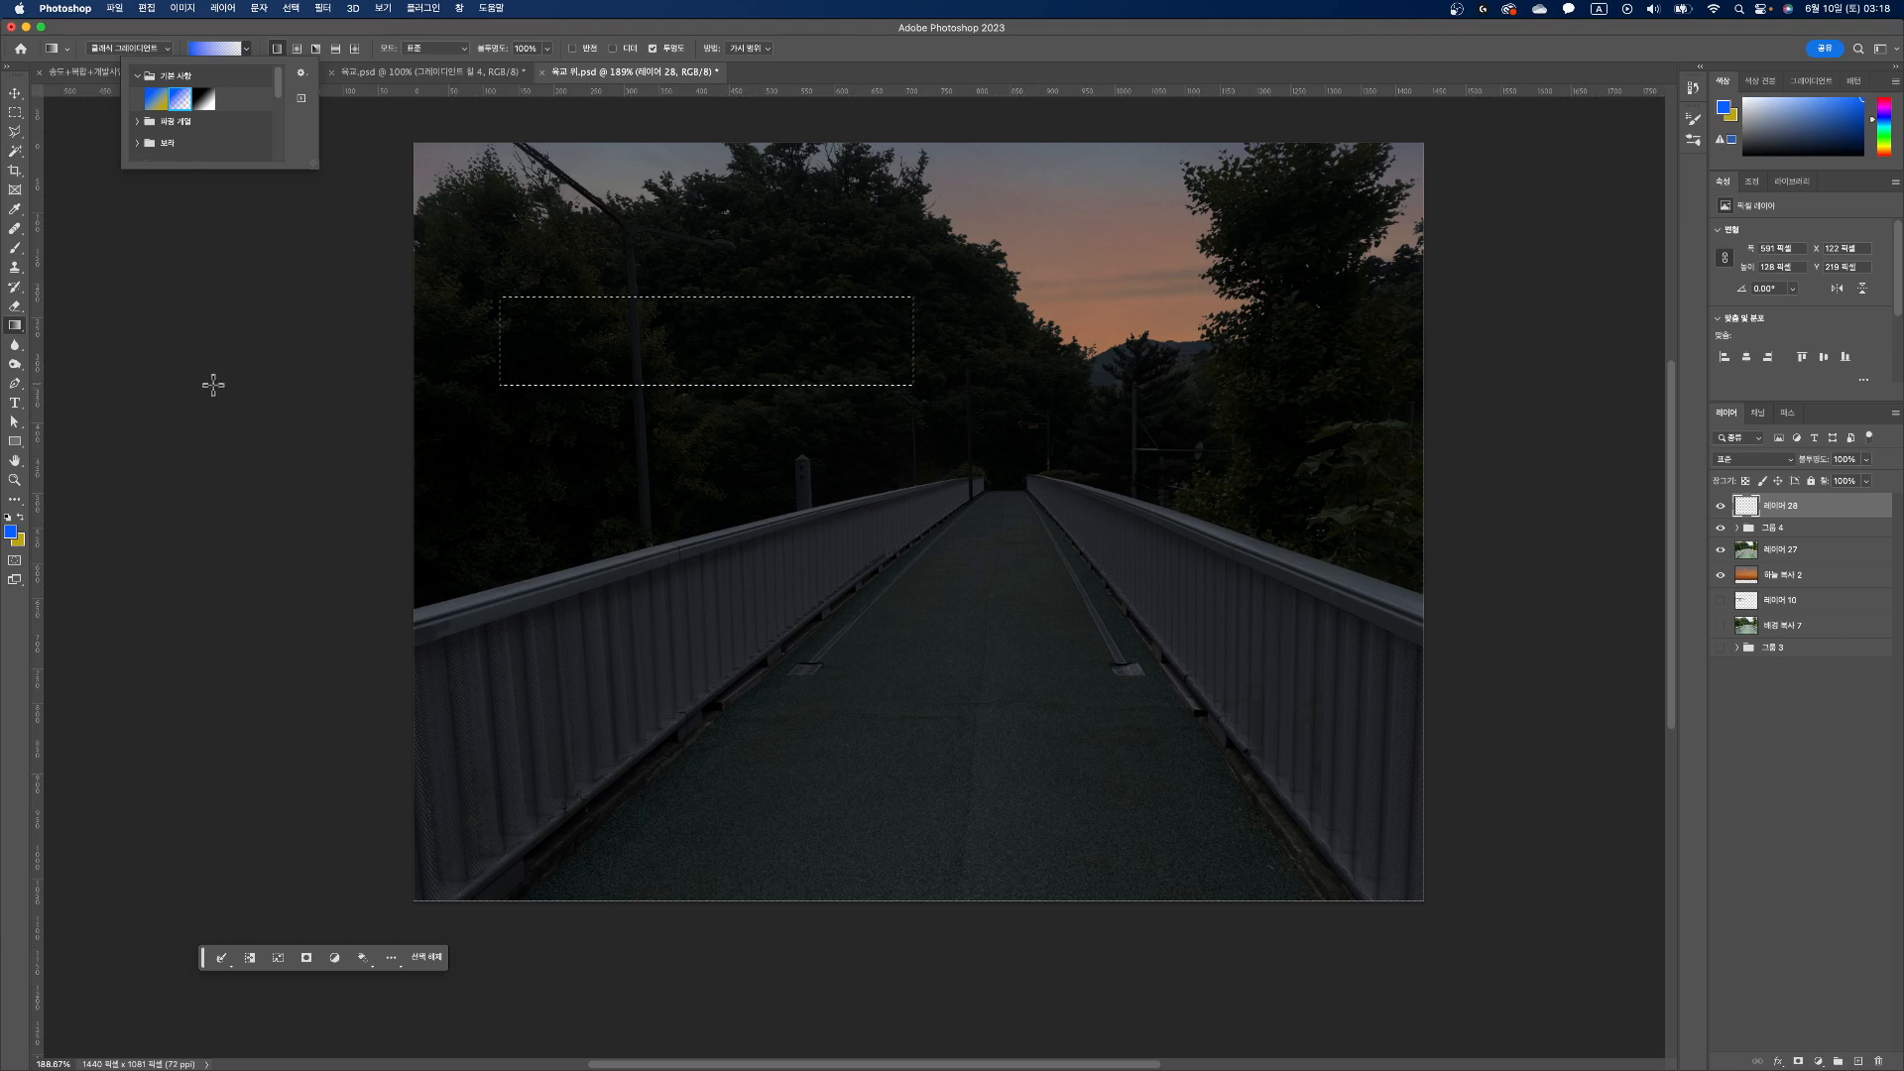
pyautogui.click(128, 415)
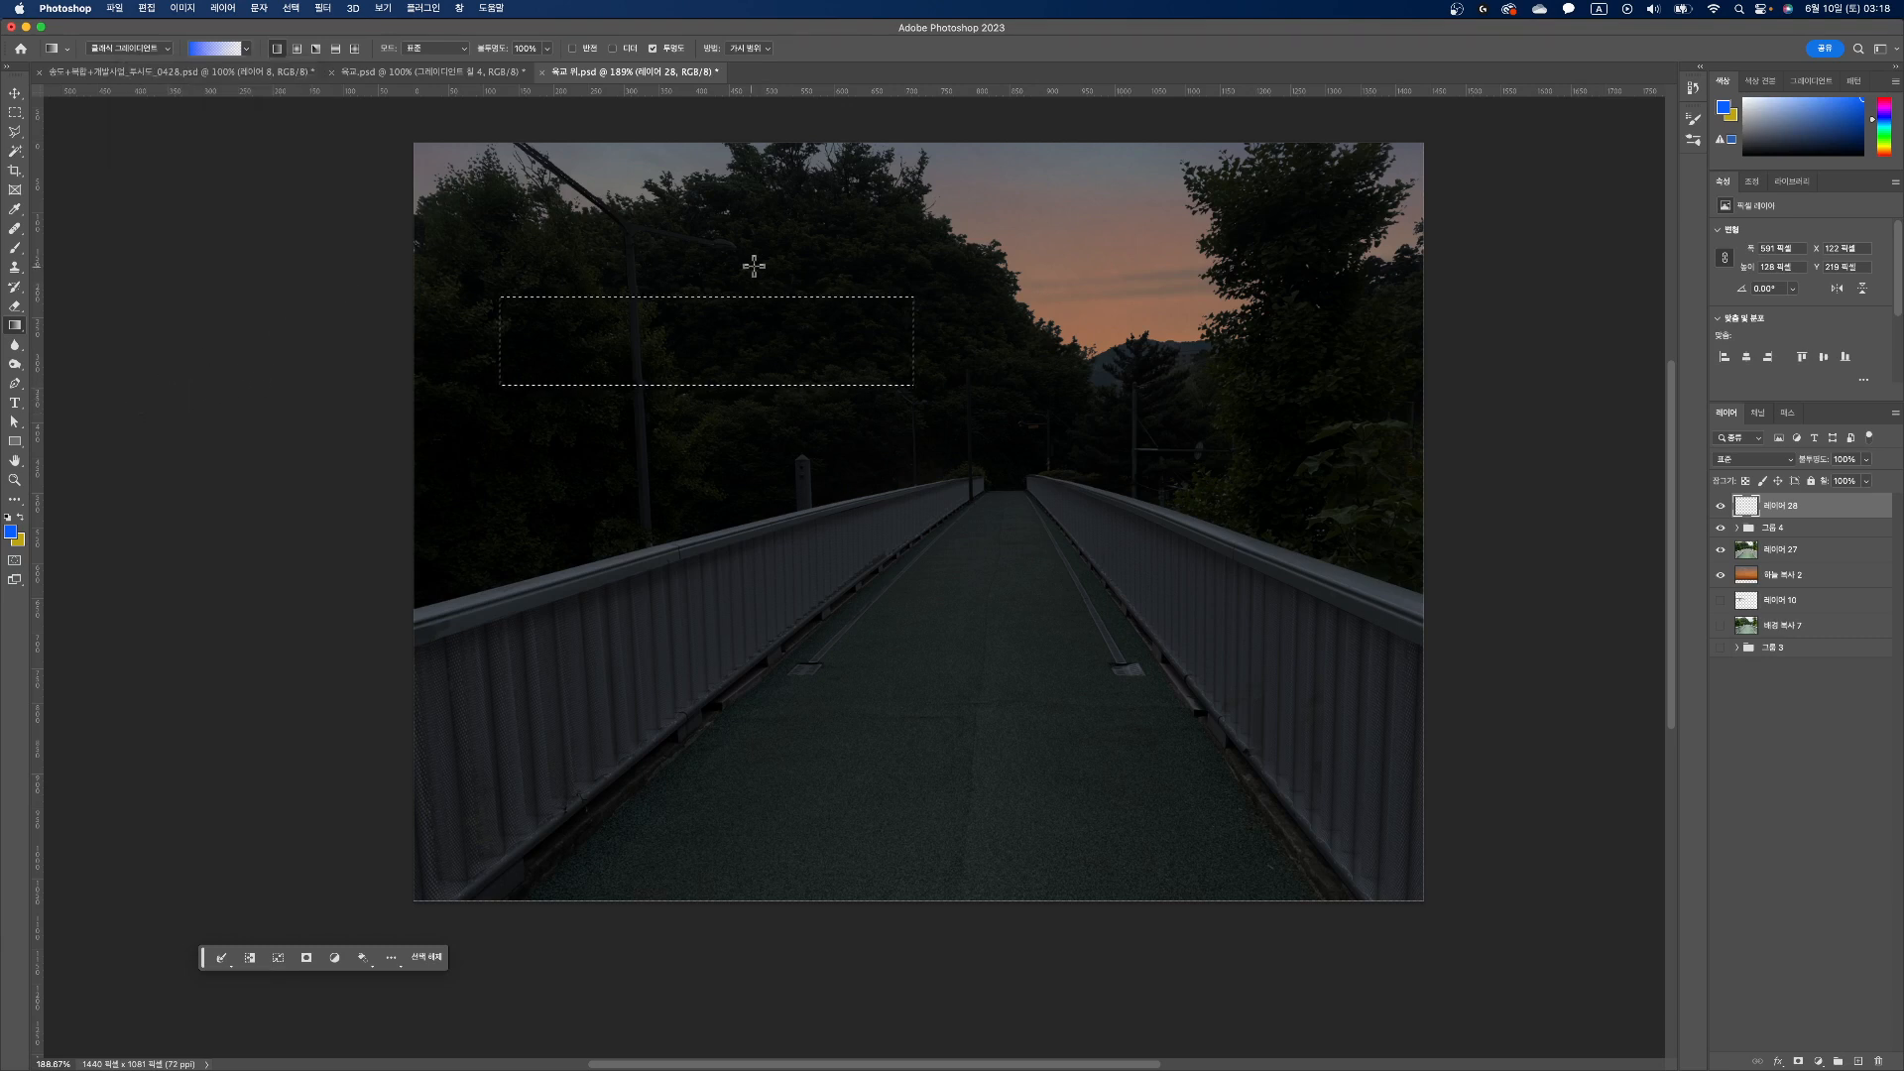
pyautogui.moveTo(720, 250); pyautogui.dragTo(724, 319)
pyautogui.moveTo(726, 389); pyautogui.dragTo(725, 389)
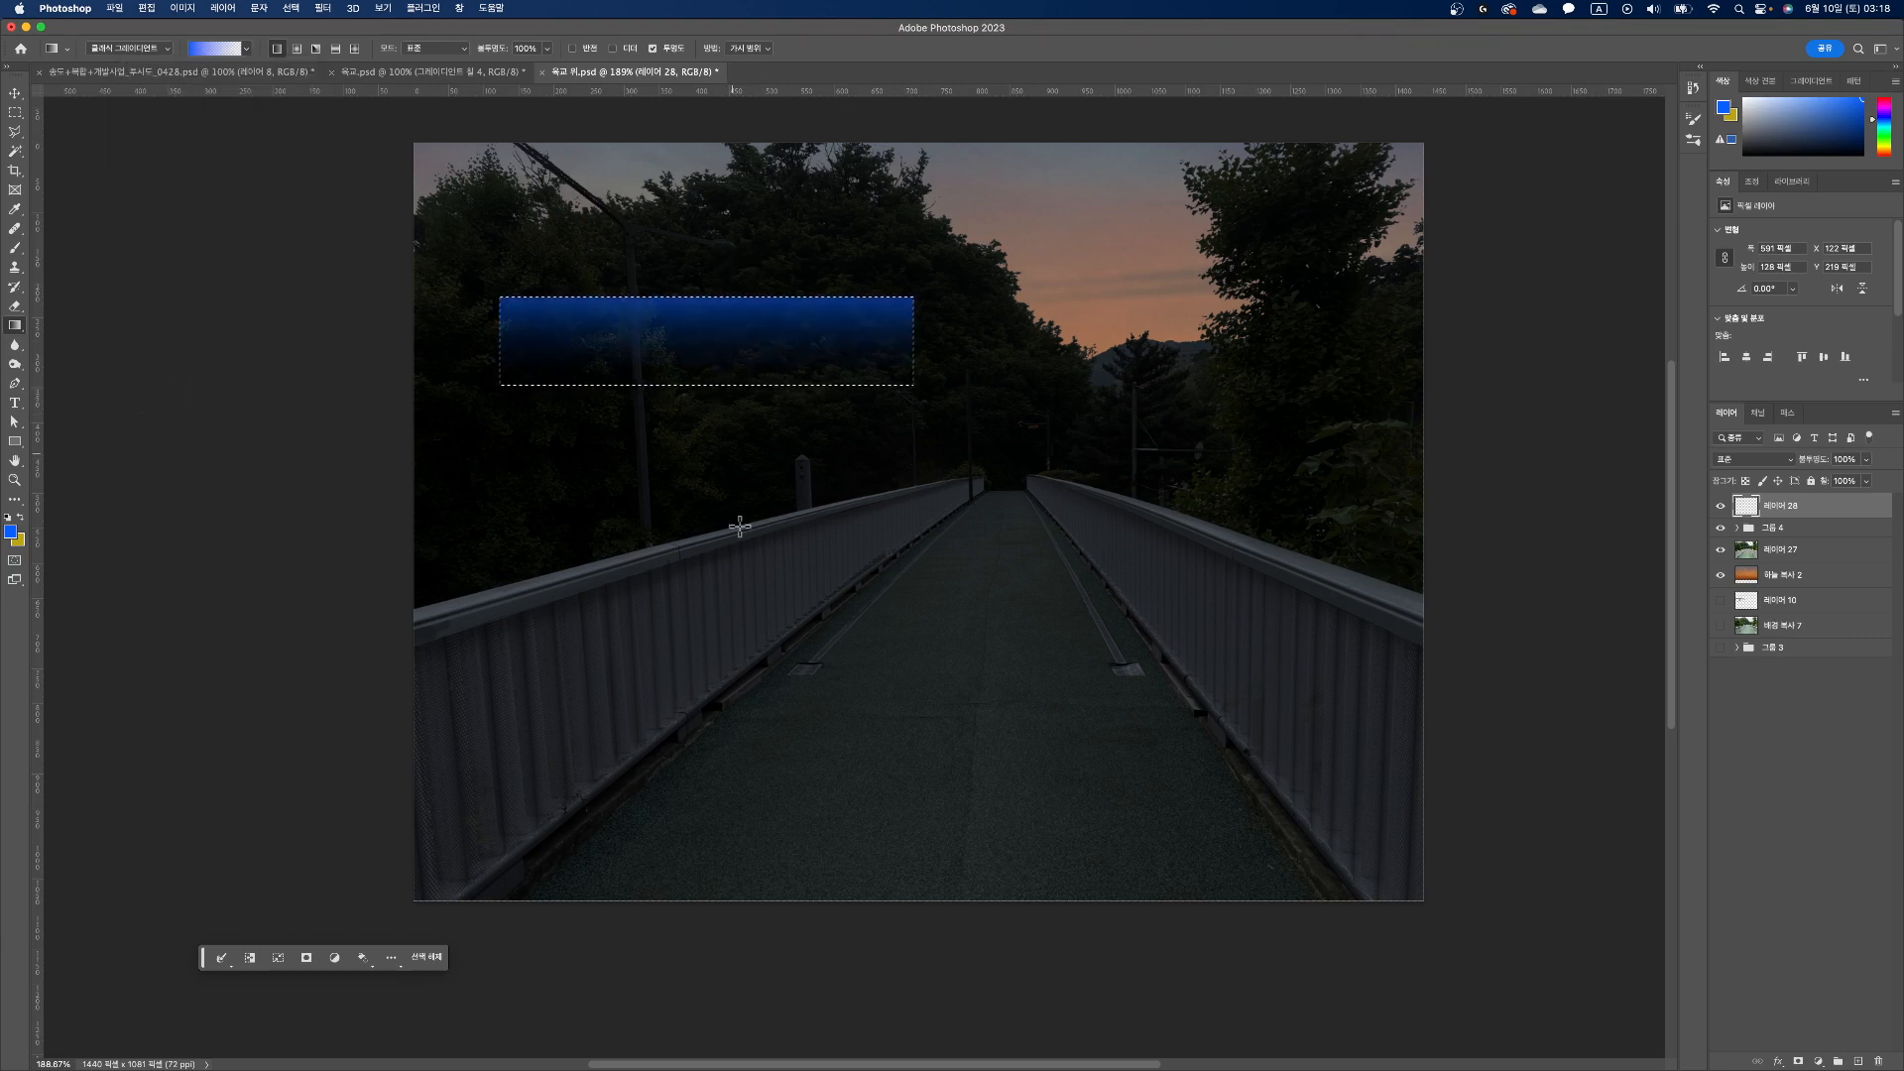
# Step: Duplicate the gradient strip within its layer and place the copy over the left railing
pyautogui.click(14, 94)
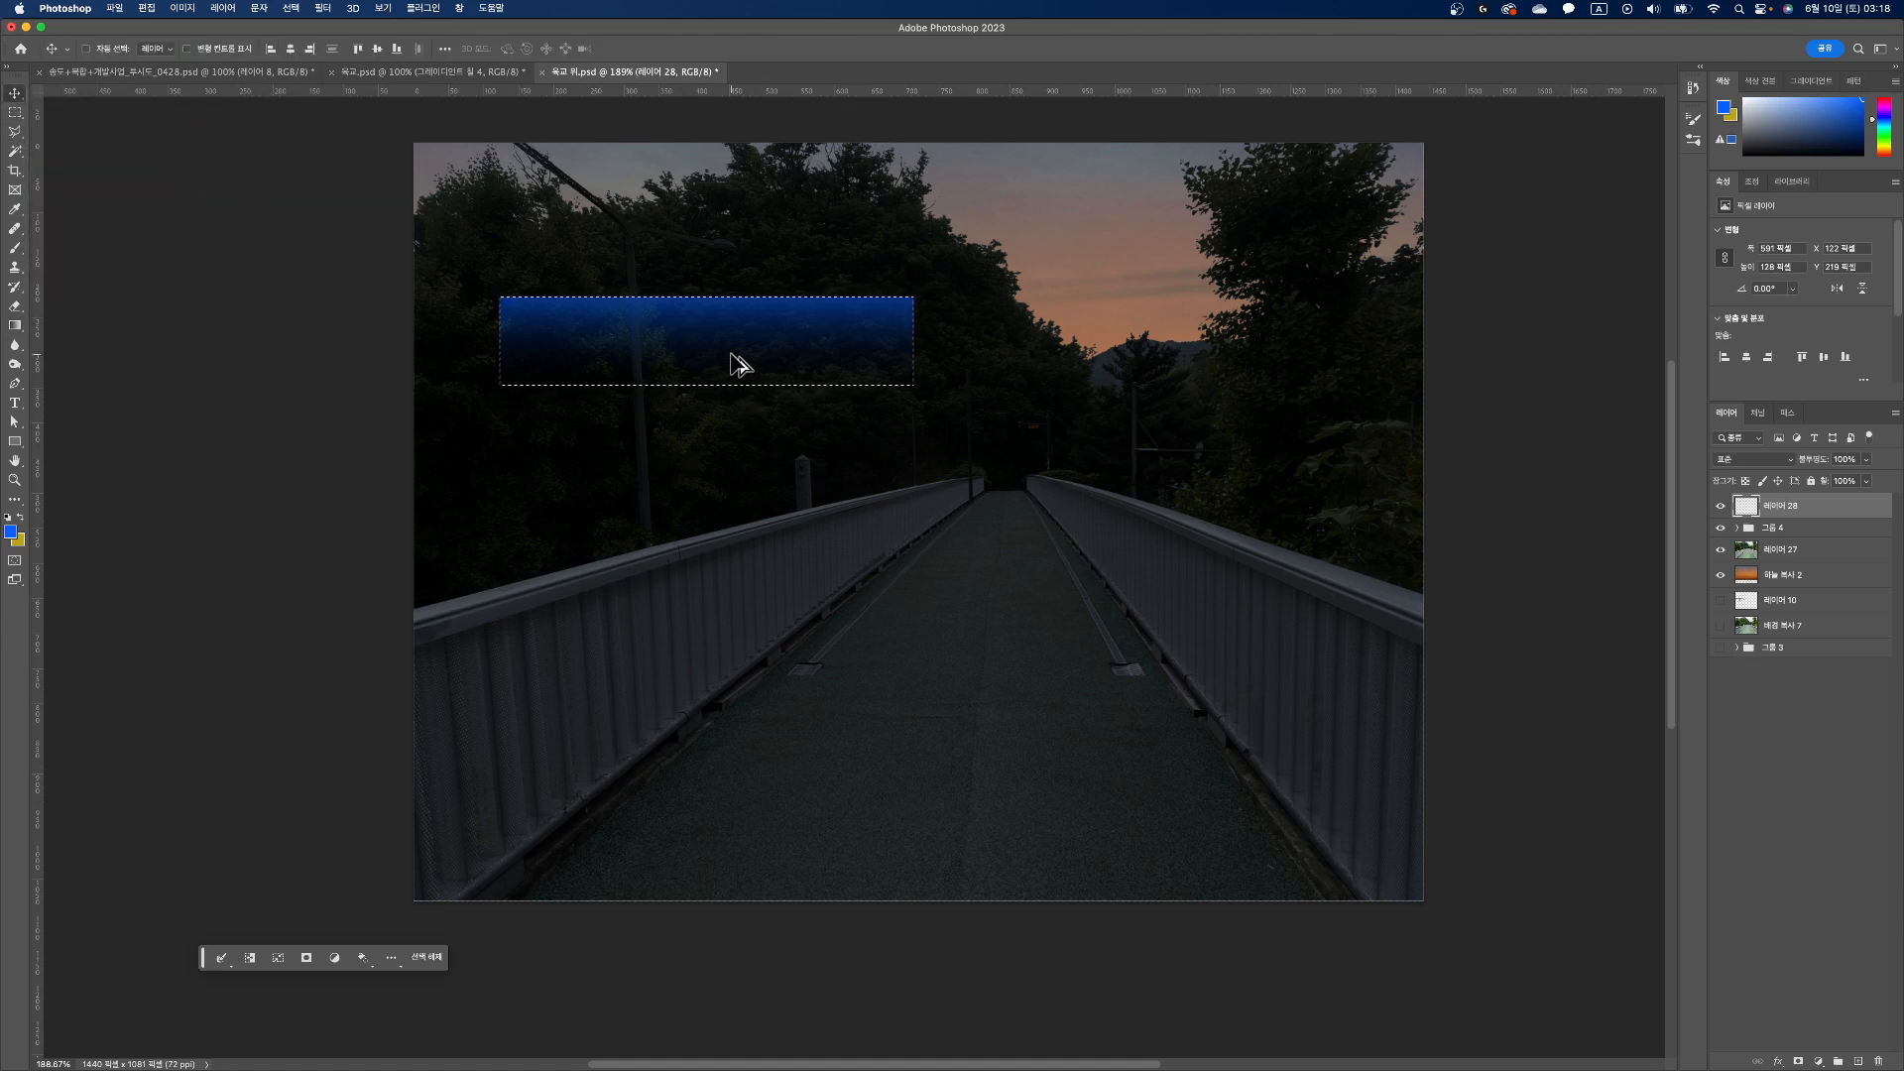
pyautogui.moveTo(742, 365); pyautogui.dragTo(716, 513)
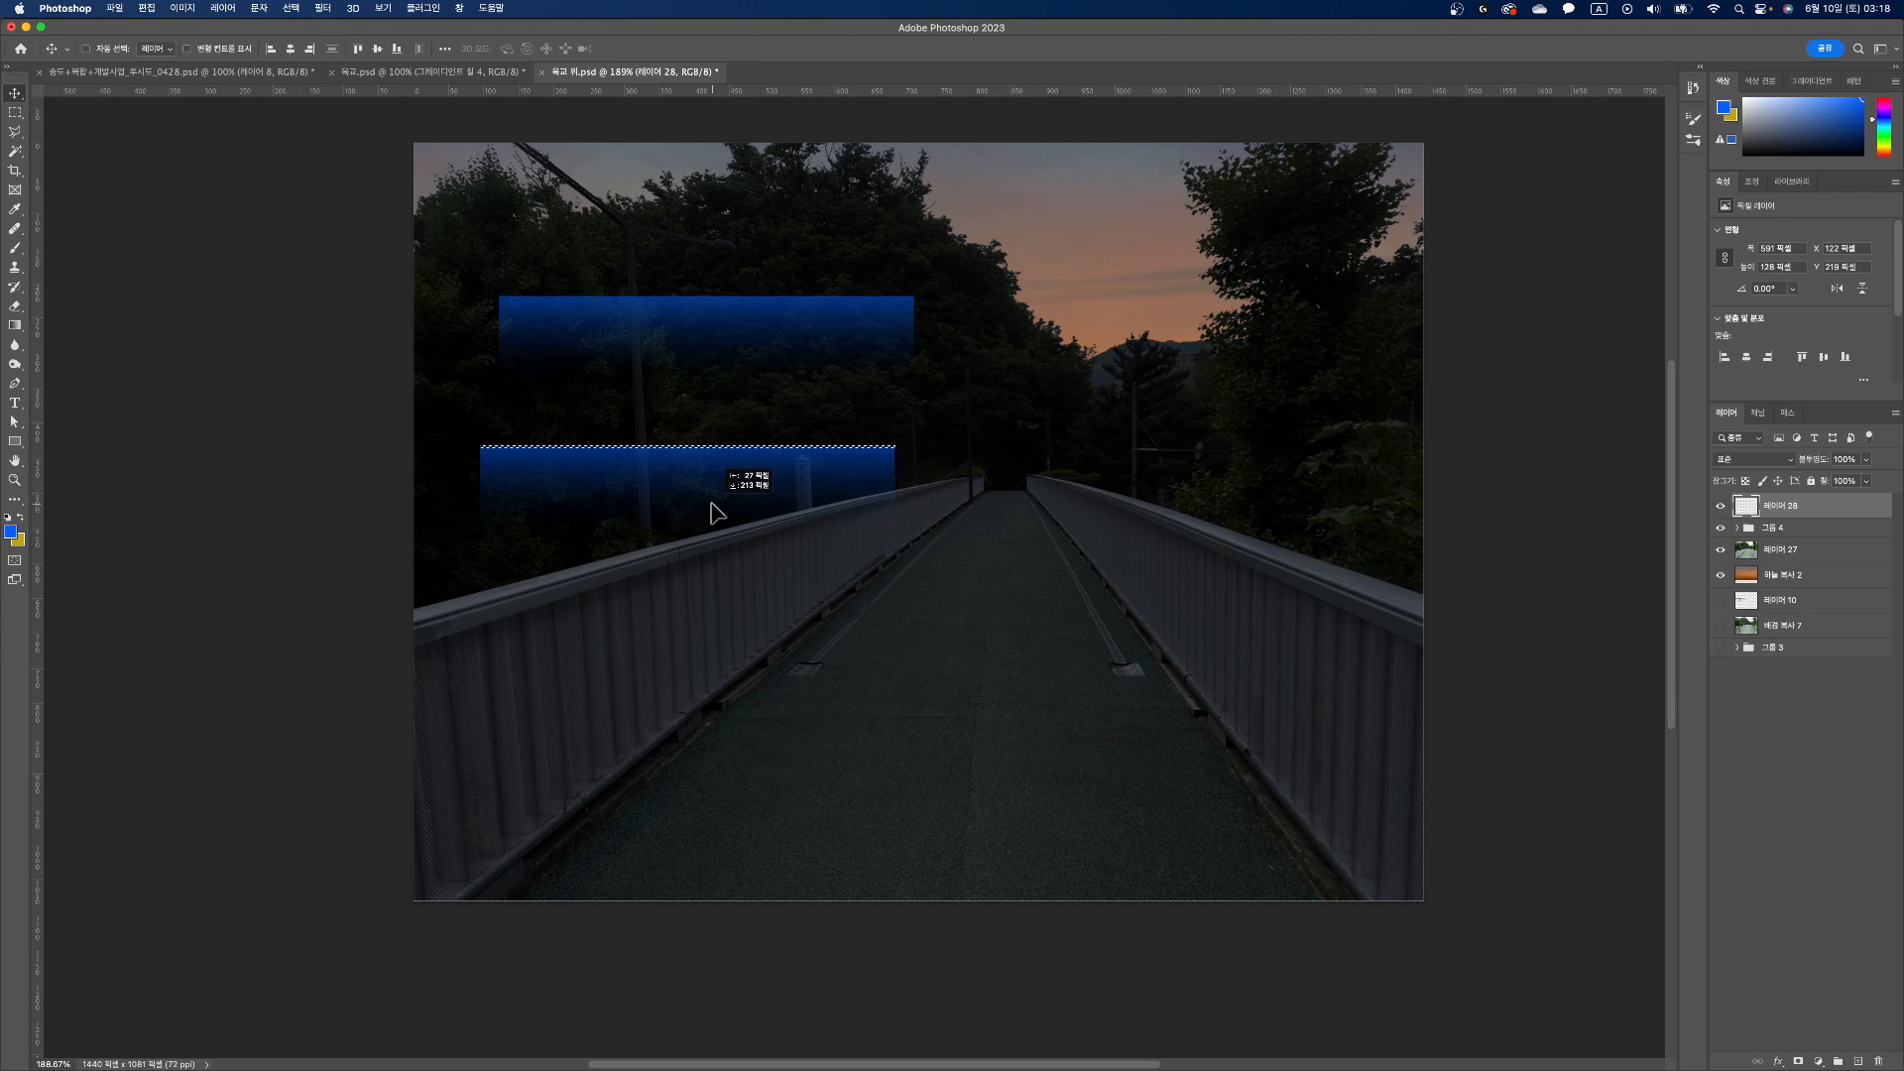
pyautogui.moveTo(711, 504); pyautogui.dragTo(705, 650)
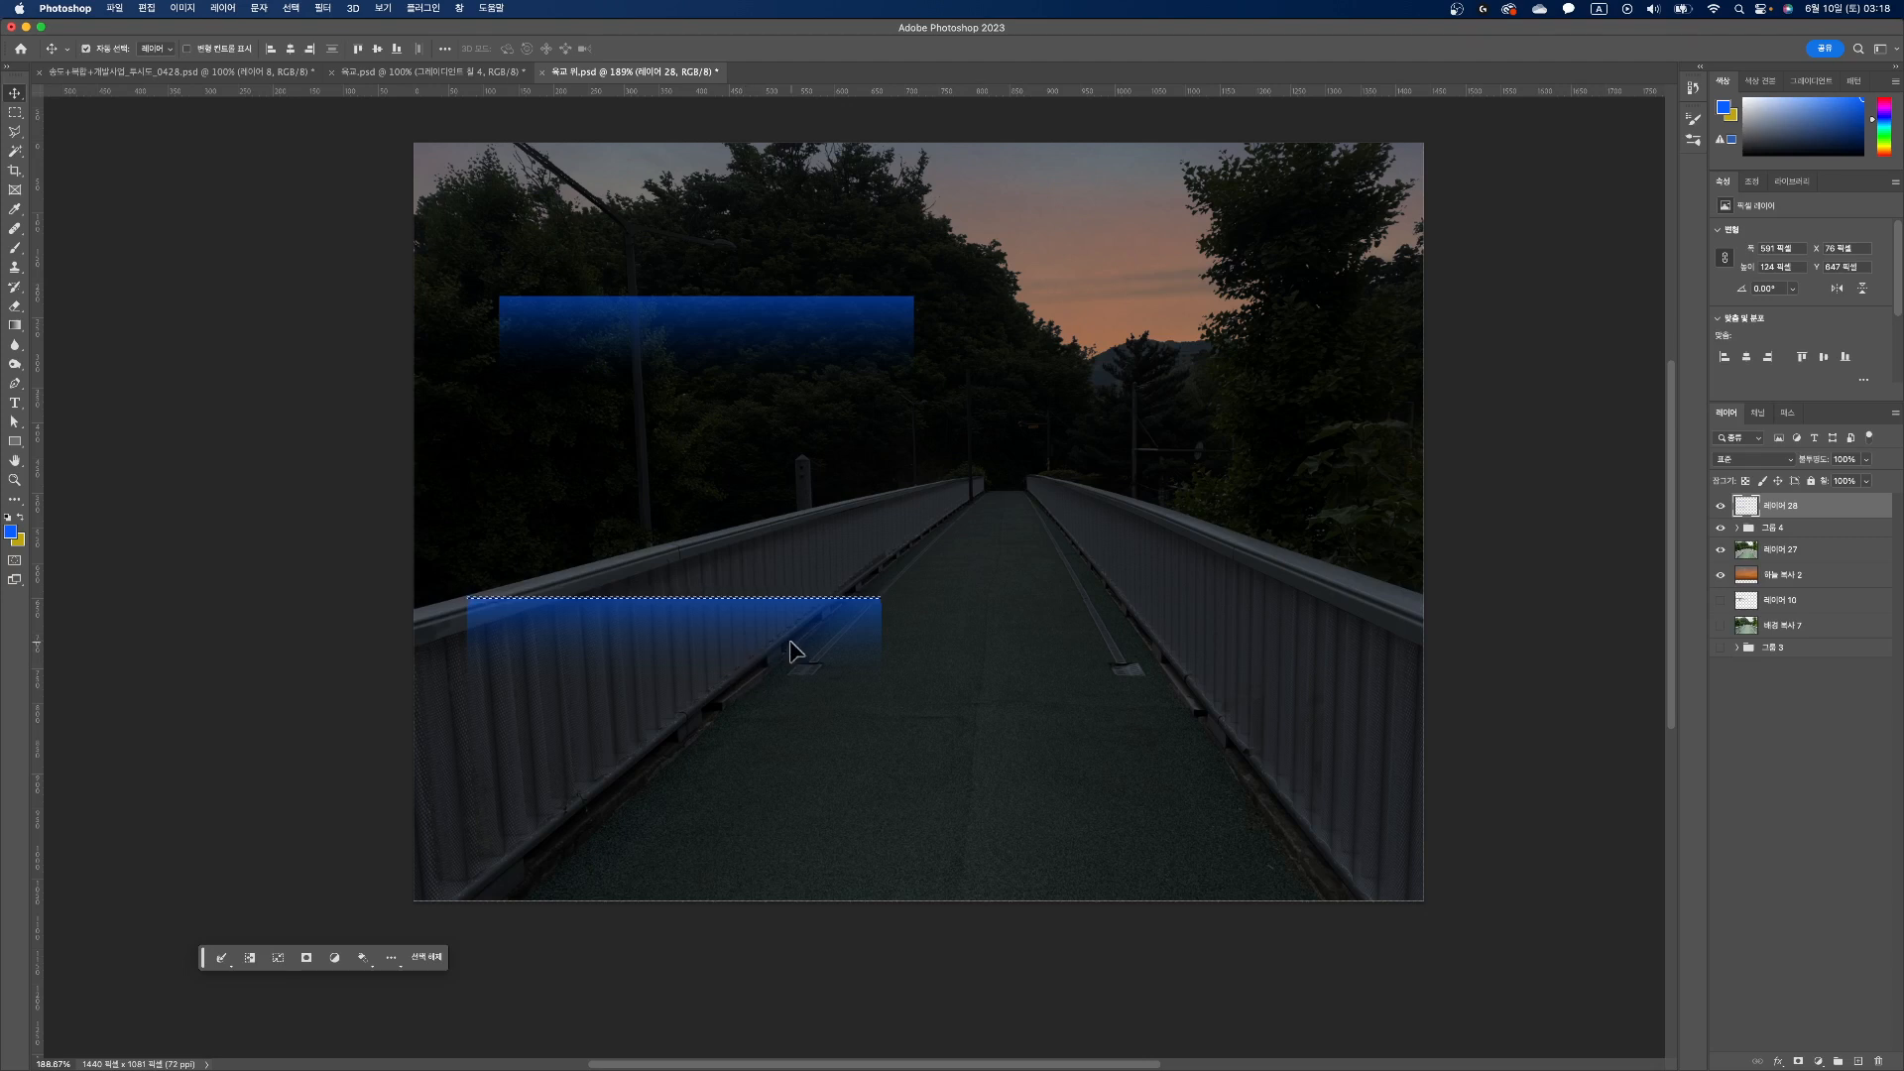
# Step: Distort the copied gradient strip in perspective so it covers the left railing's panel below the handrail
pyautogui.press('super+t')
pyautogui.moveTo(803, 654); pyautogui.dragTo(987, 499)
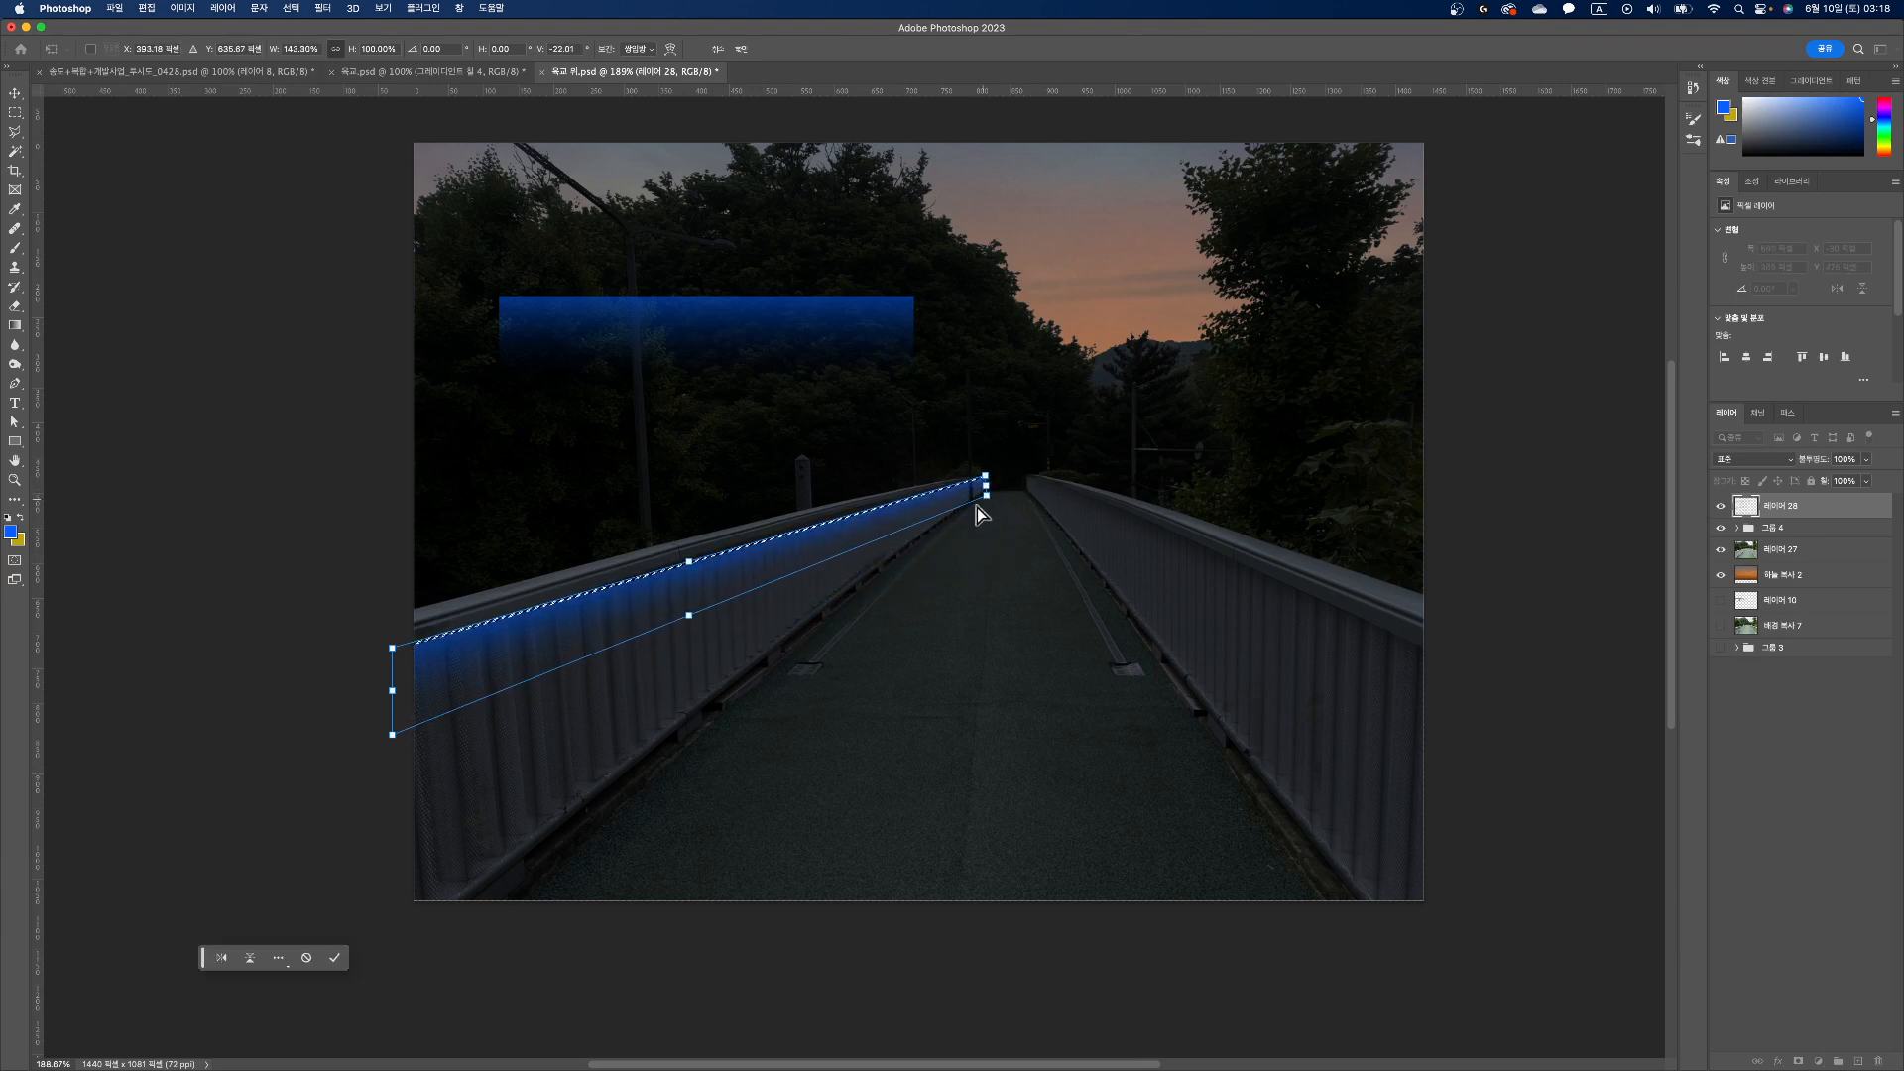
pyautogui.moveTo(393, 734); pyautogui.dragTo(390, 1000)
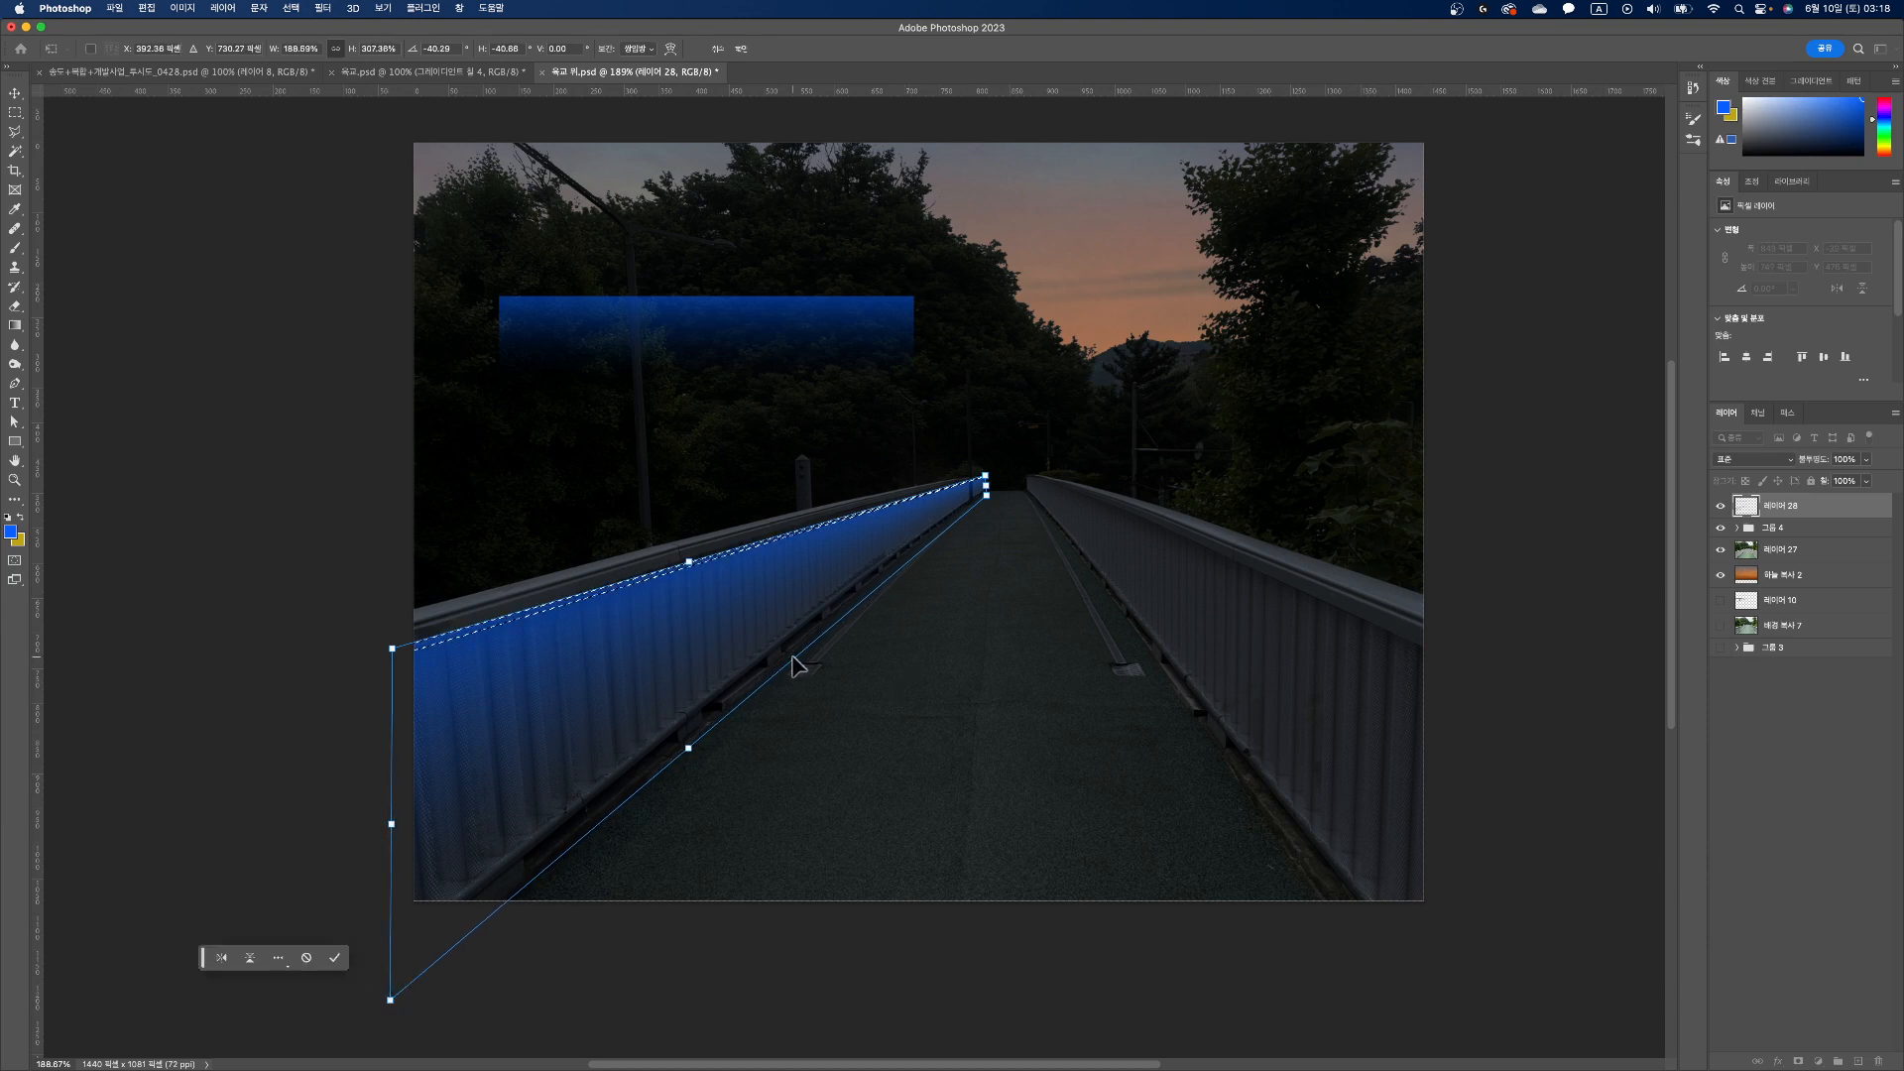
pyautogui.press('Return')
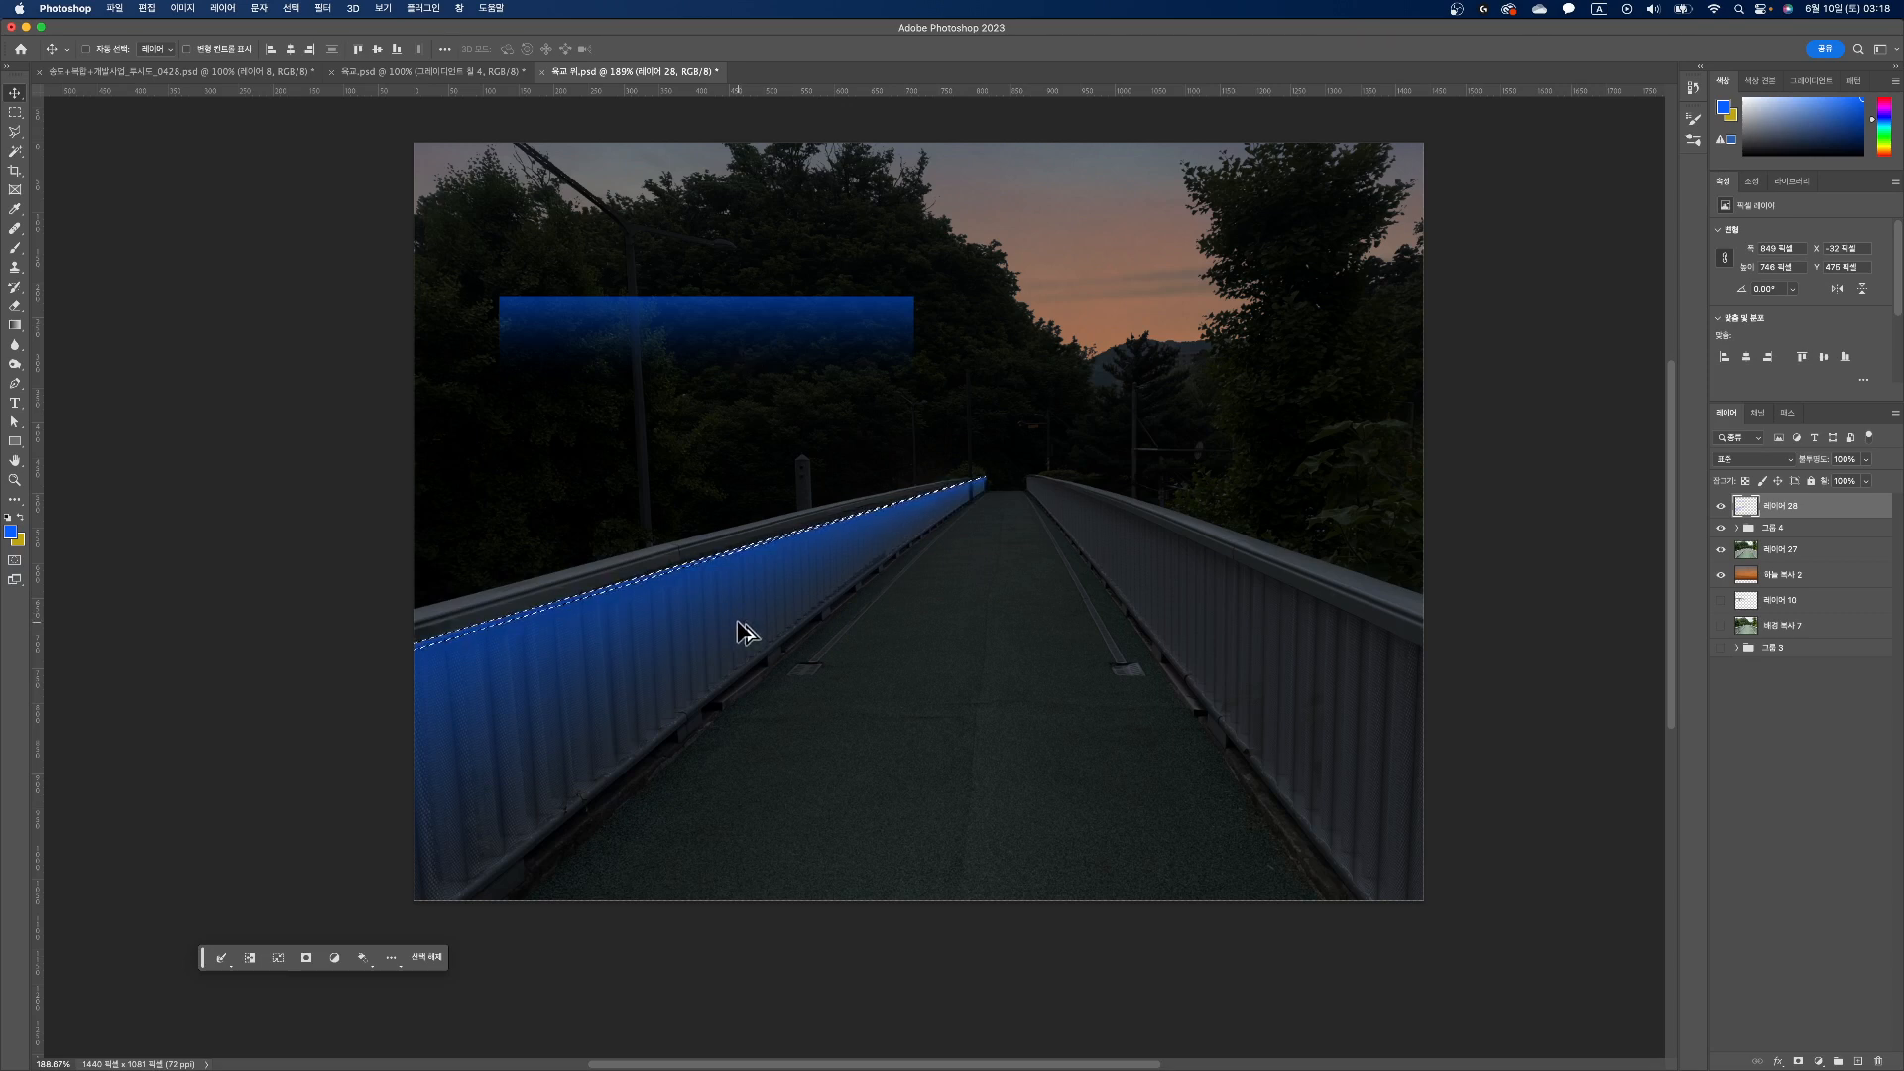
pyautogui.moveTo(739, 627); pyautogui.dragTo(1100, 629)
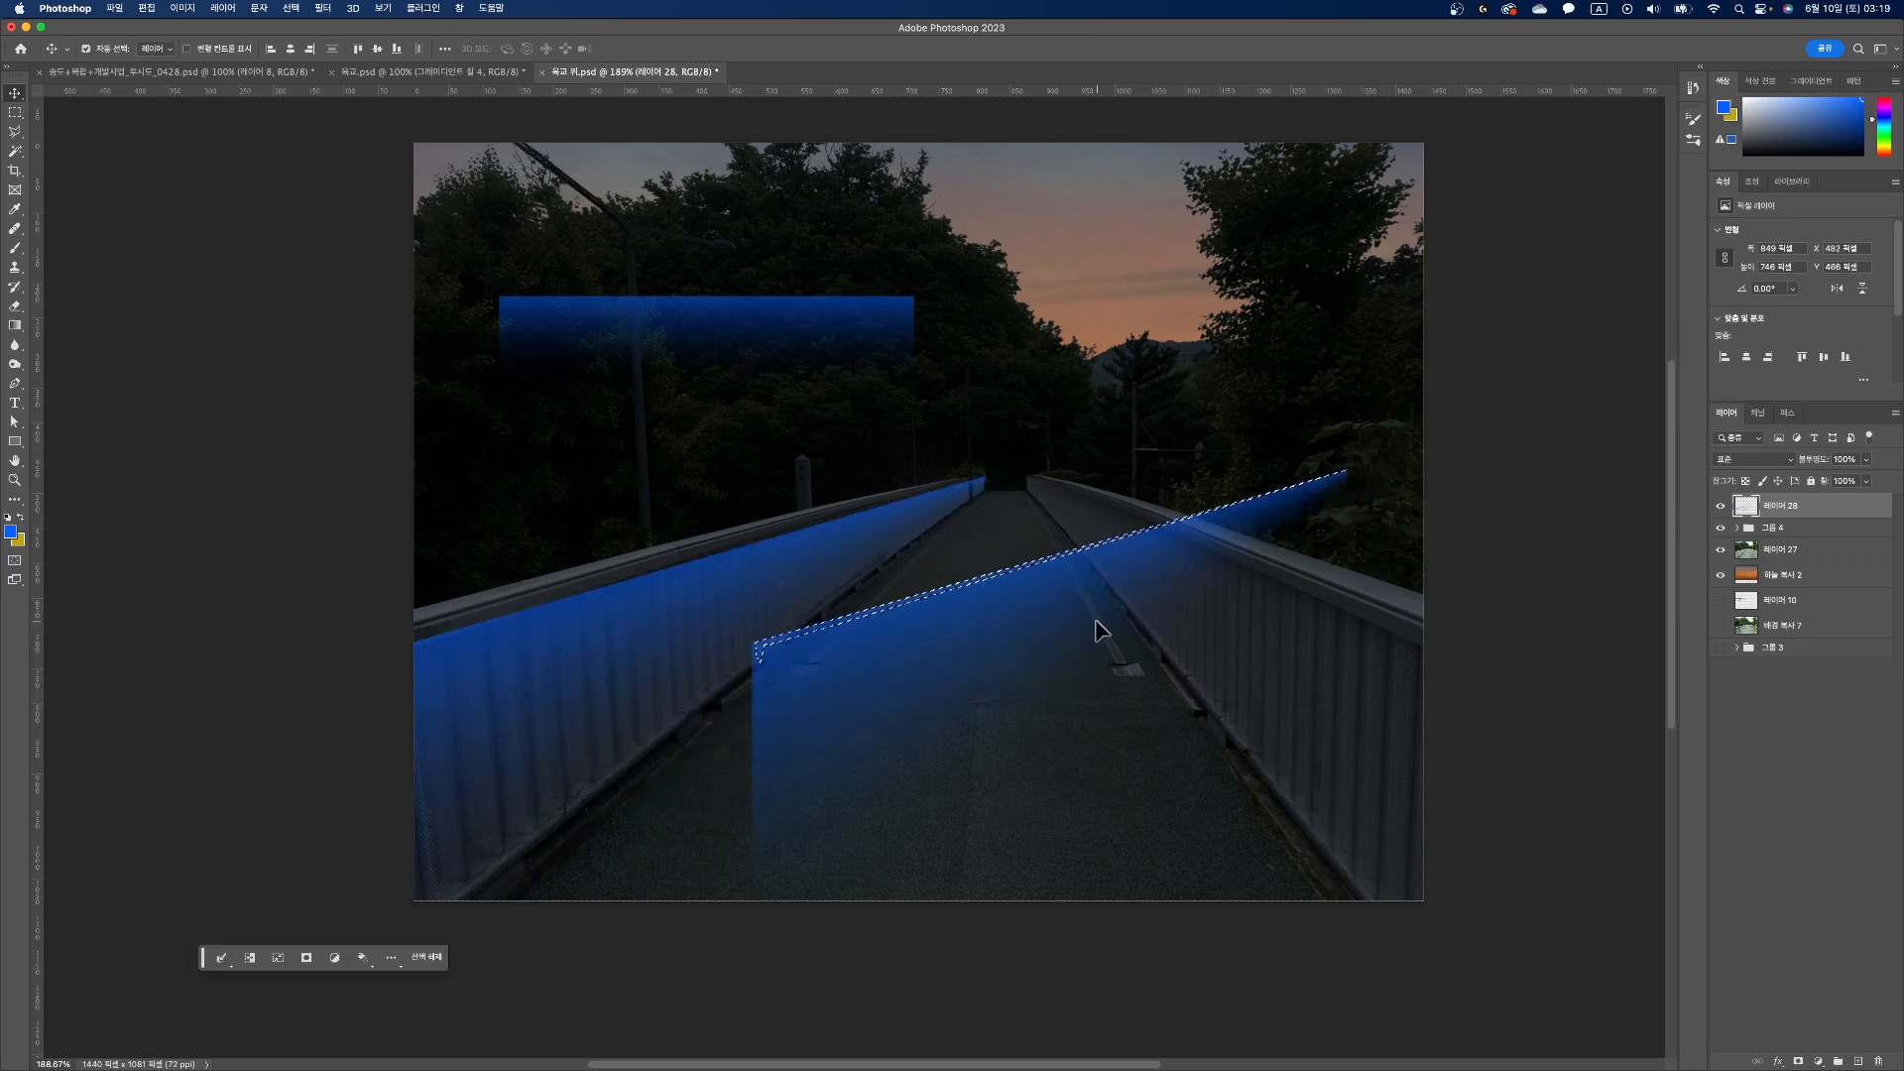
pyautogui.hotkey('ctrl', 't')
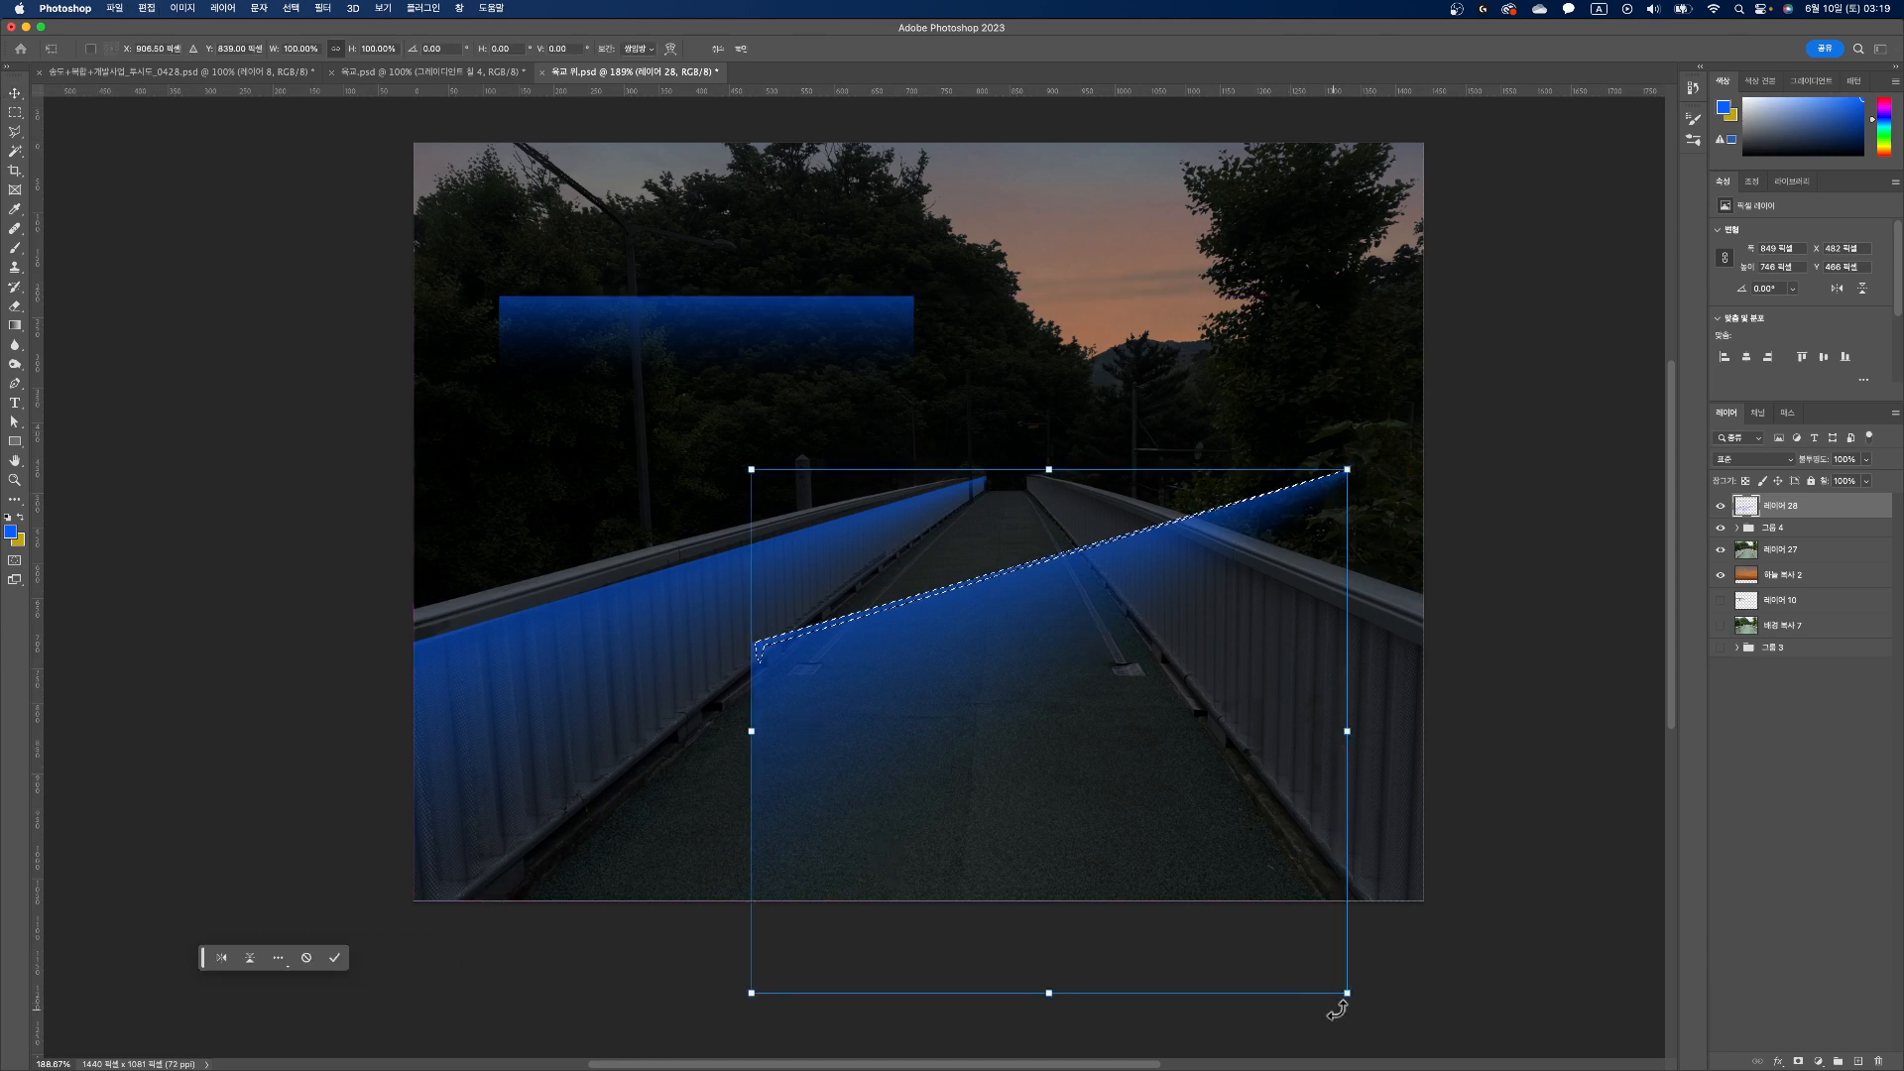
pyautogui.moveTo(1346, 995); pyautogui.dragTo(1291, 783)
pyautogui.press('Escape')
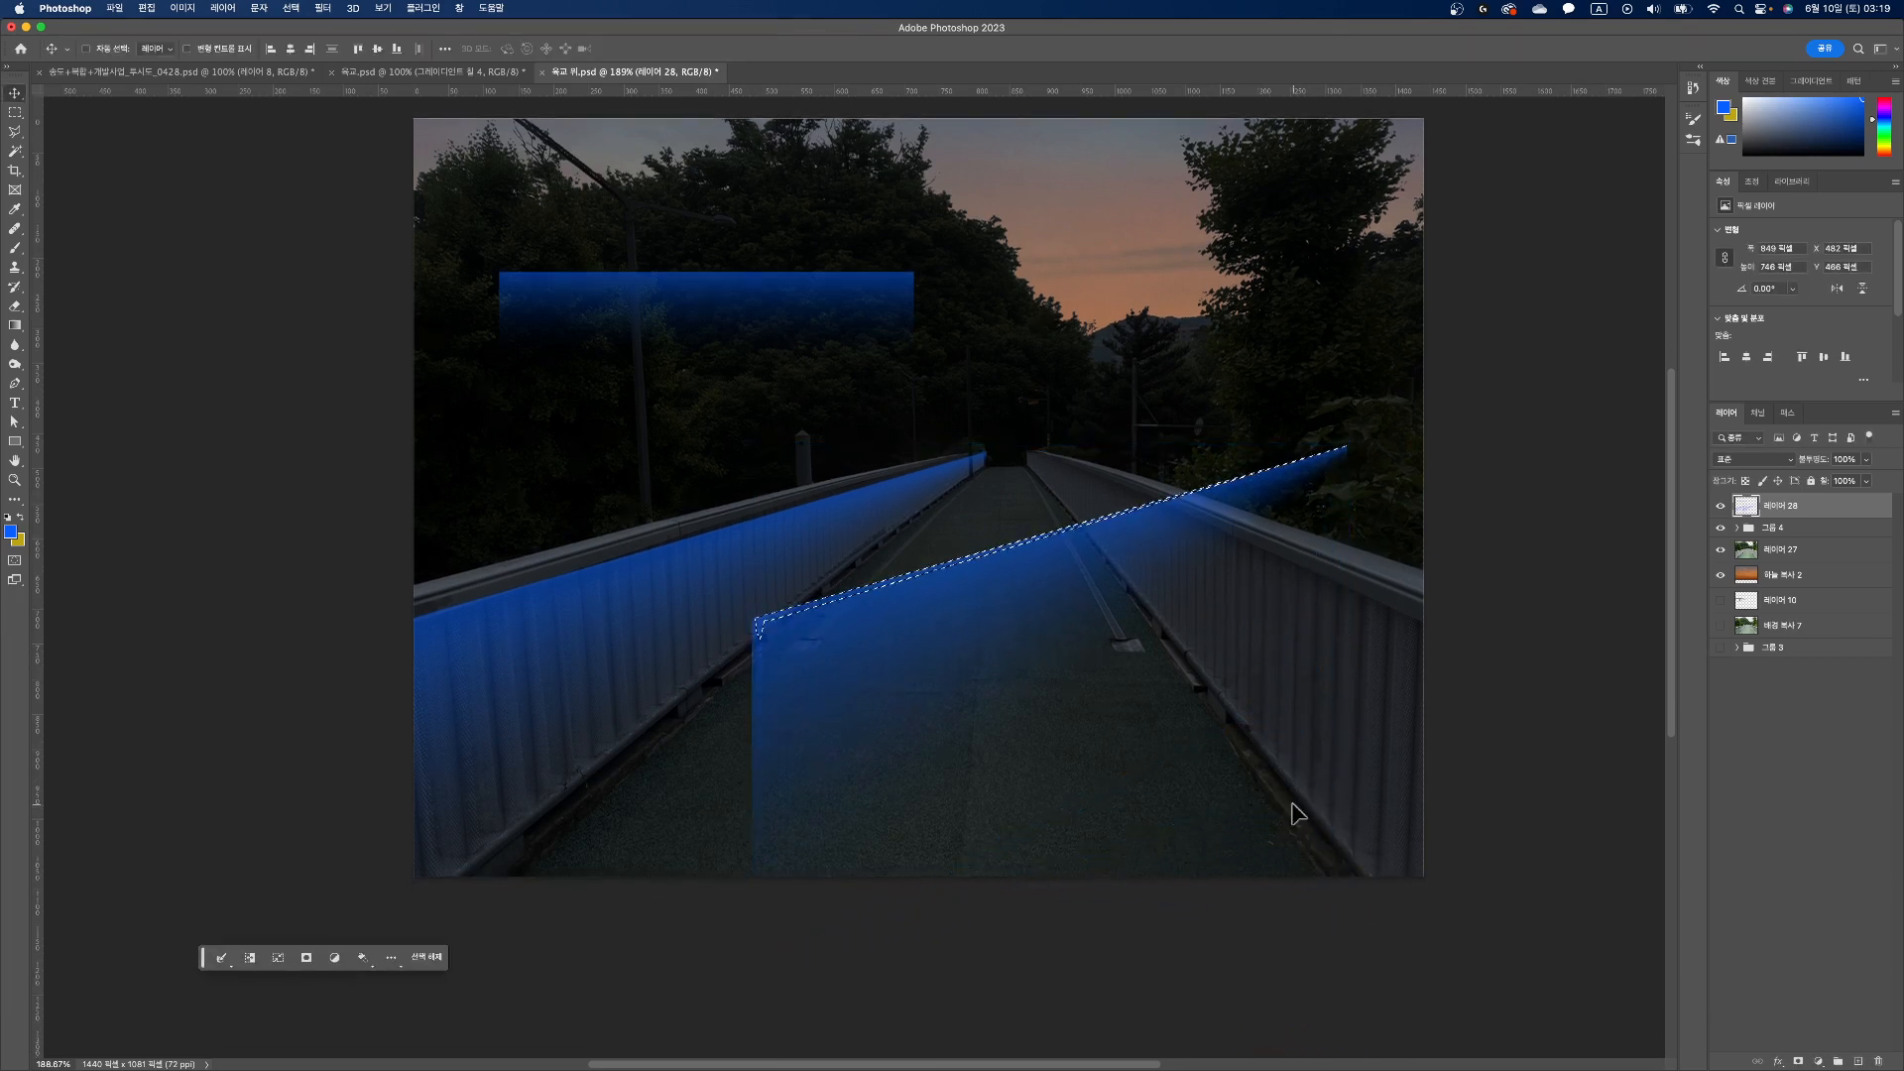
pyautogui.press('super+z')
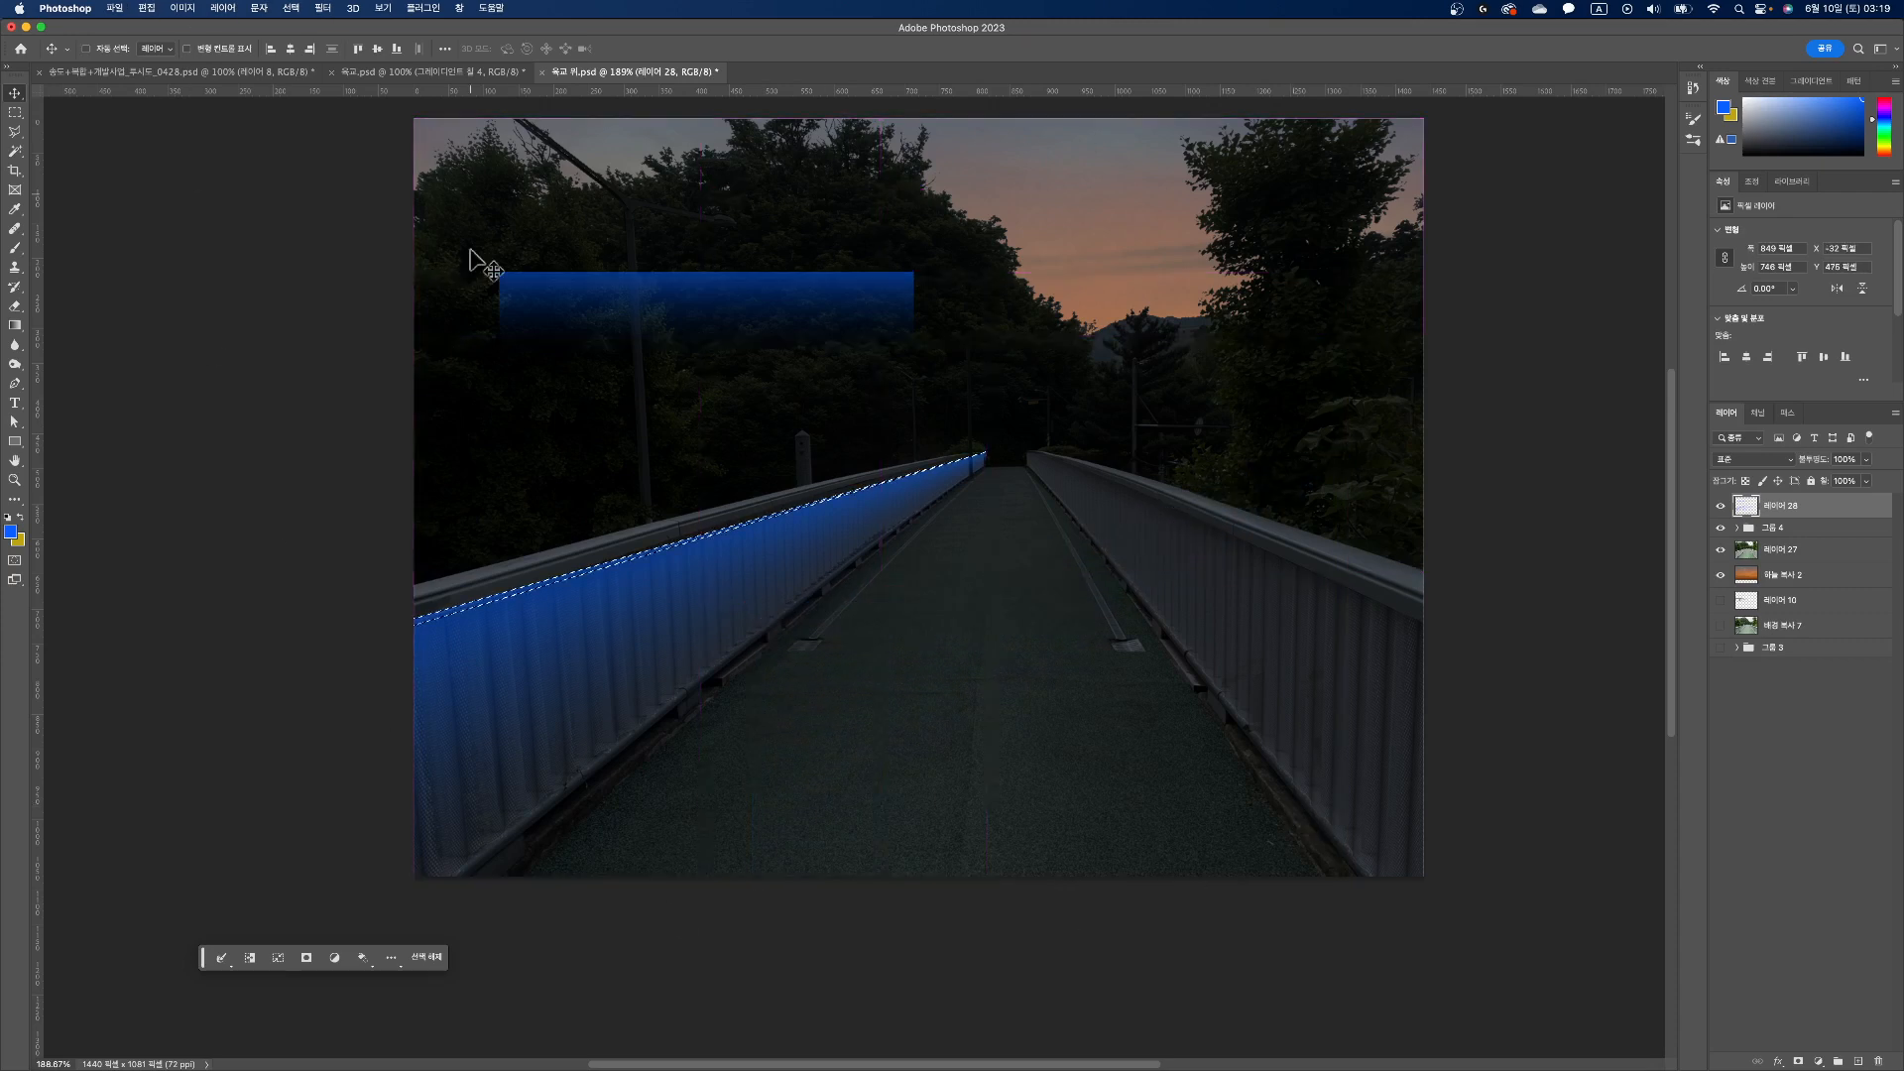
# Step: Select the original gradient strip over the trees and place a duplicate at the far end of the right railing
pyautogui.press('m')
pyautogui.moveTo(453, 243); pyautogui.dragTo(940, 403)
pyautogui.click(15, 95)
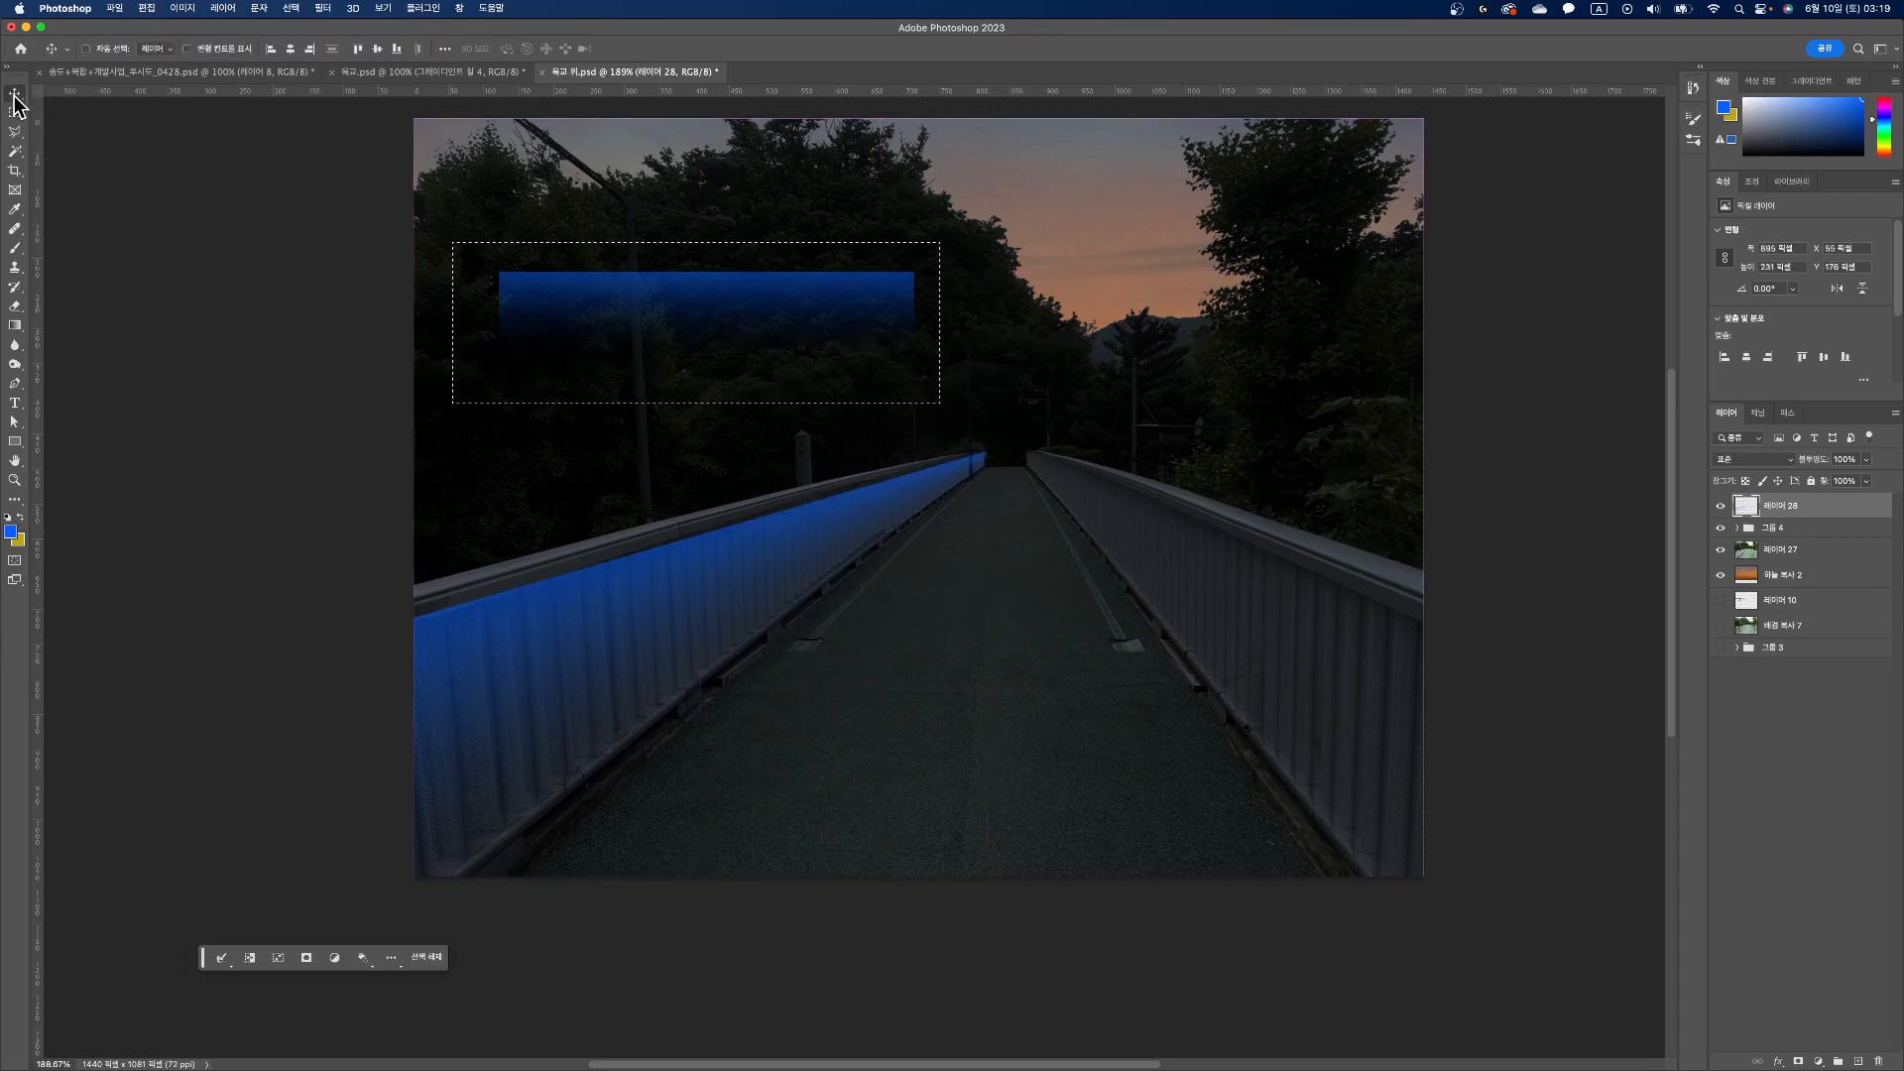
pyautogui.moveTo(735, 327); pyautogui.dragTo(1257, 516)
# Step: Distort the duplicated strip in perspective to cover the right railing's panel below the handrail, and deselect it
pyautogui.hotkey('ctrl', 't')
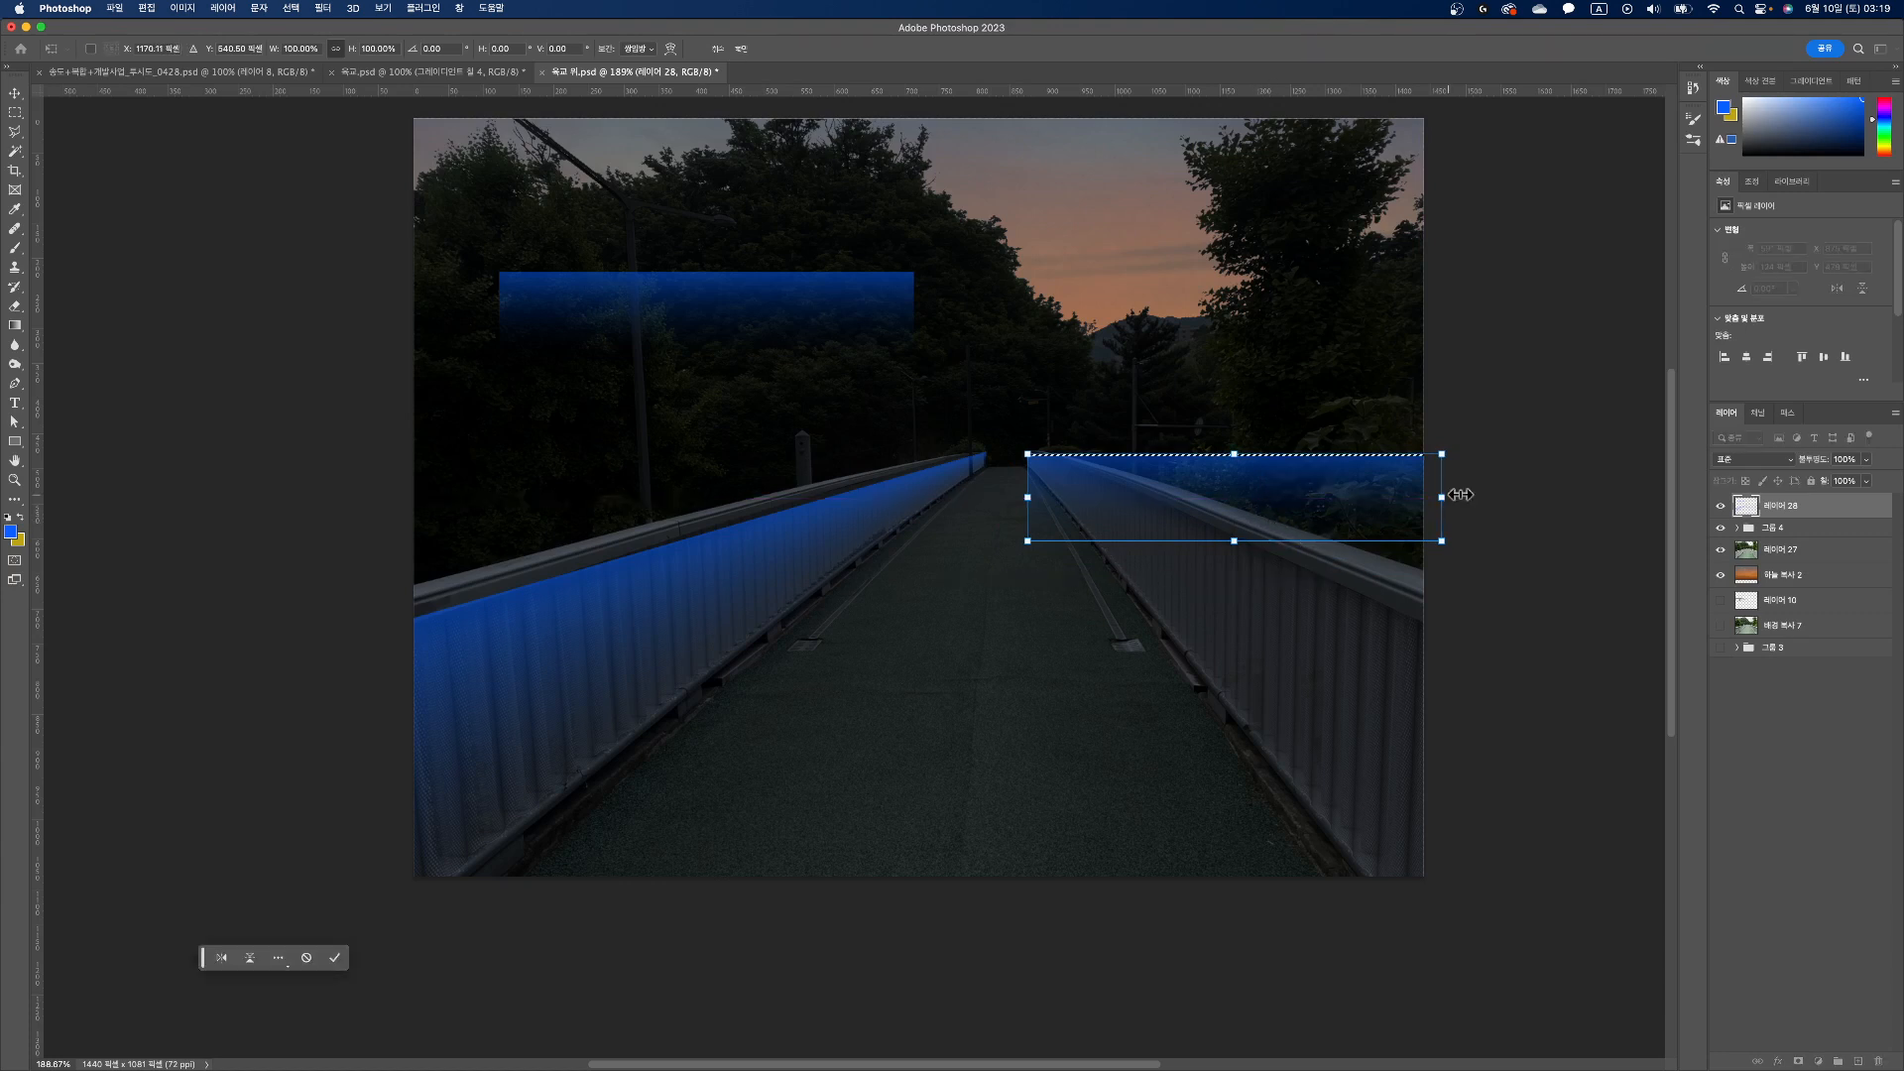
pyautogui.moveTo(1445, 506); pyautogui.dragTo(1437, 973)
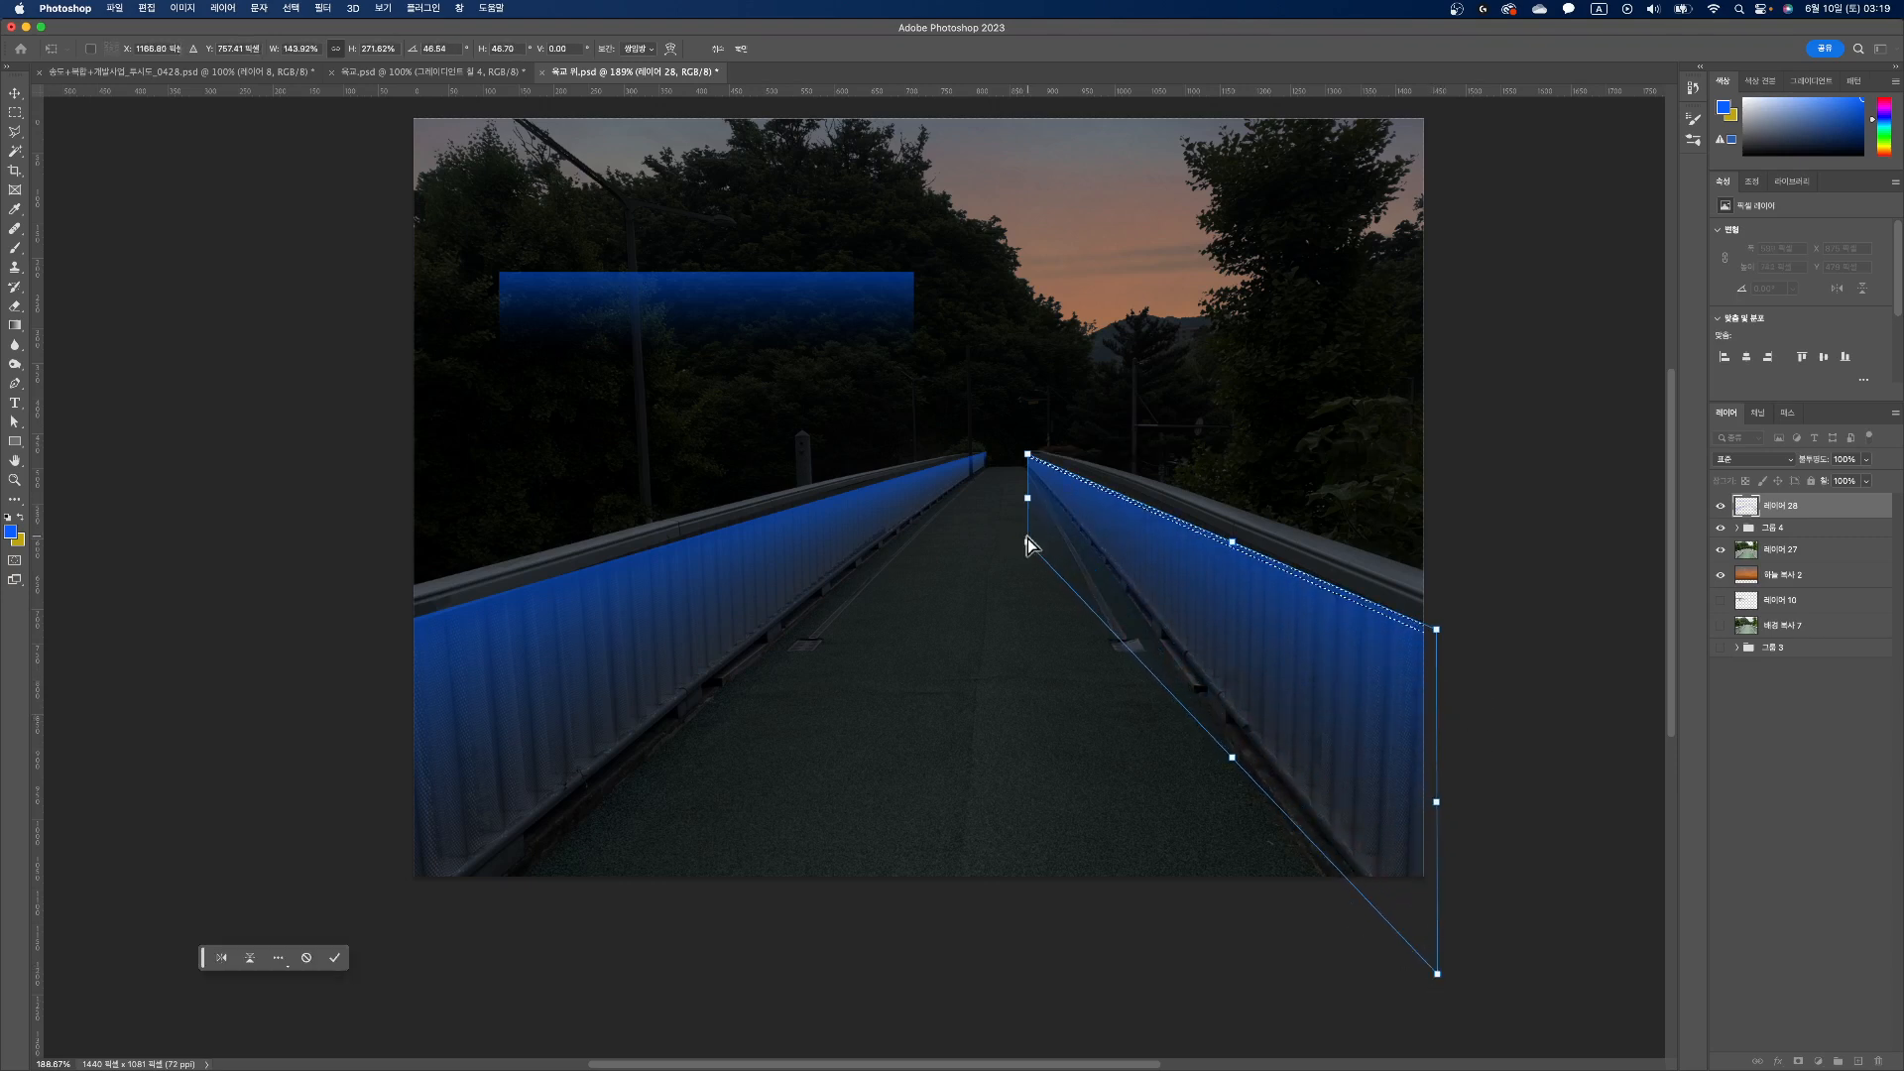
pyautogui.moveTo(1027, 539); pyautogui.dragTo(1022, 466)
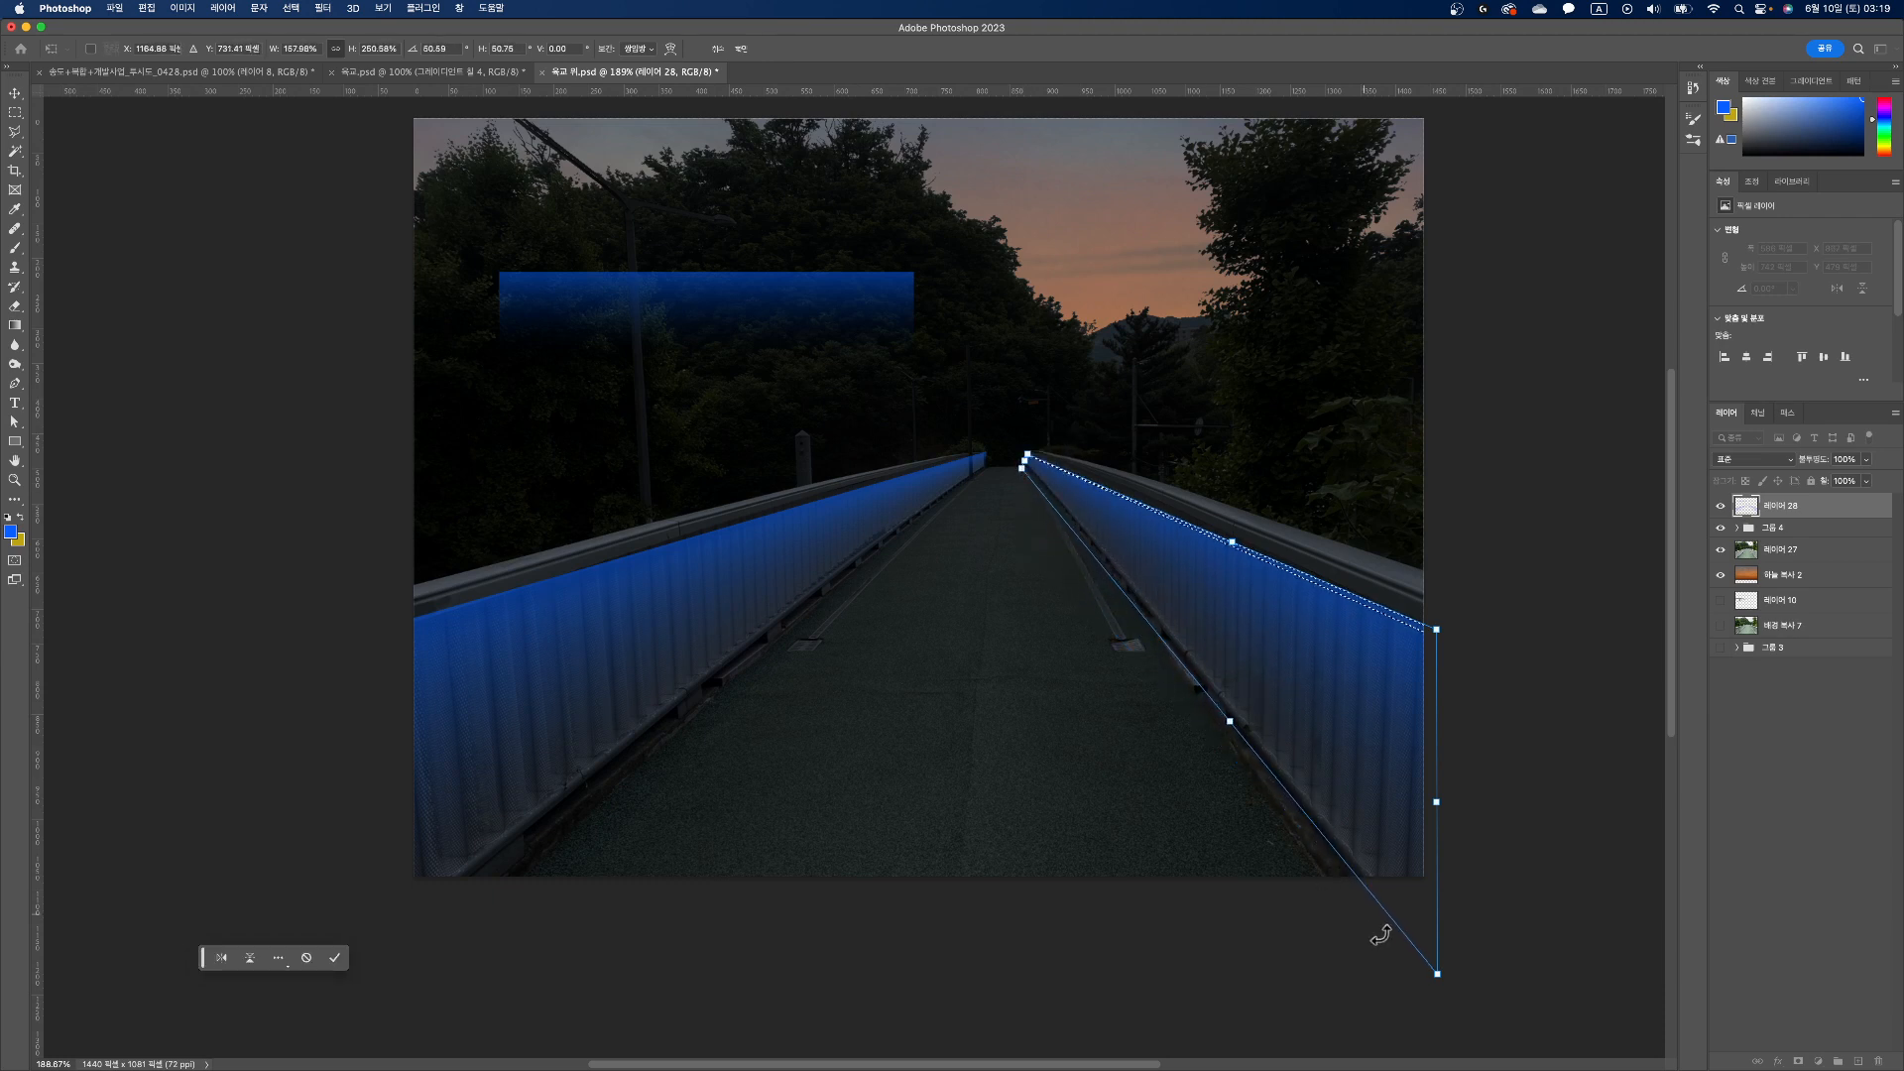
pyautogui.moveTo(1437, 975); pyautogui.dragTo(1431, 1008)
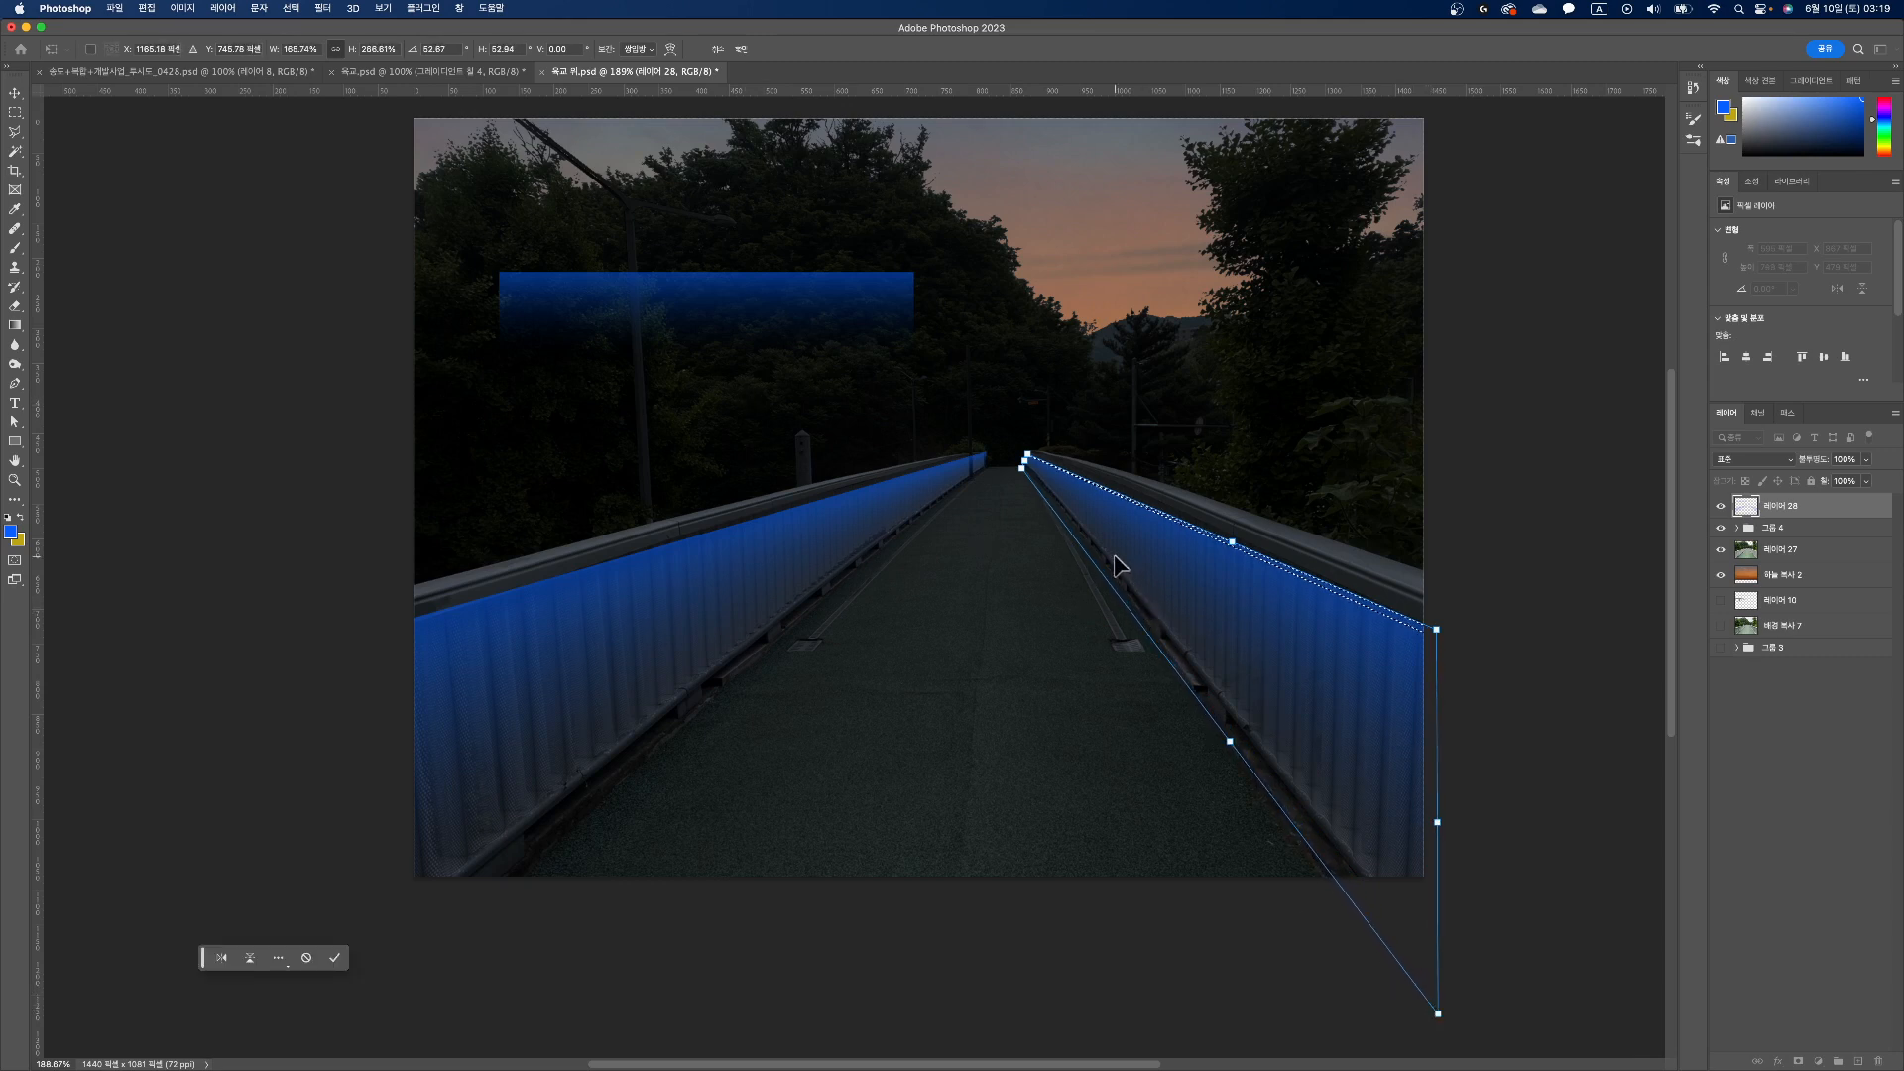
pyautogui.press('Return')
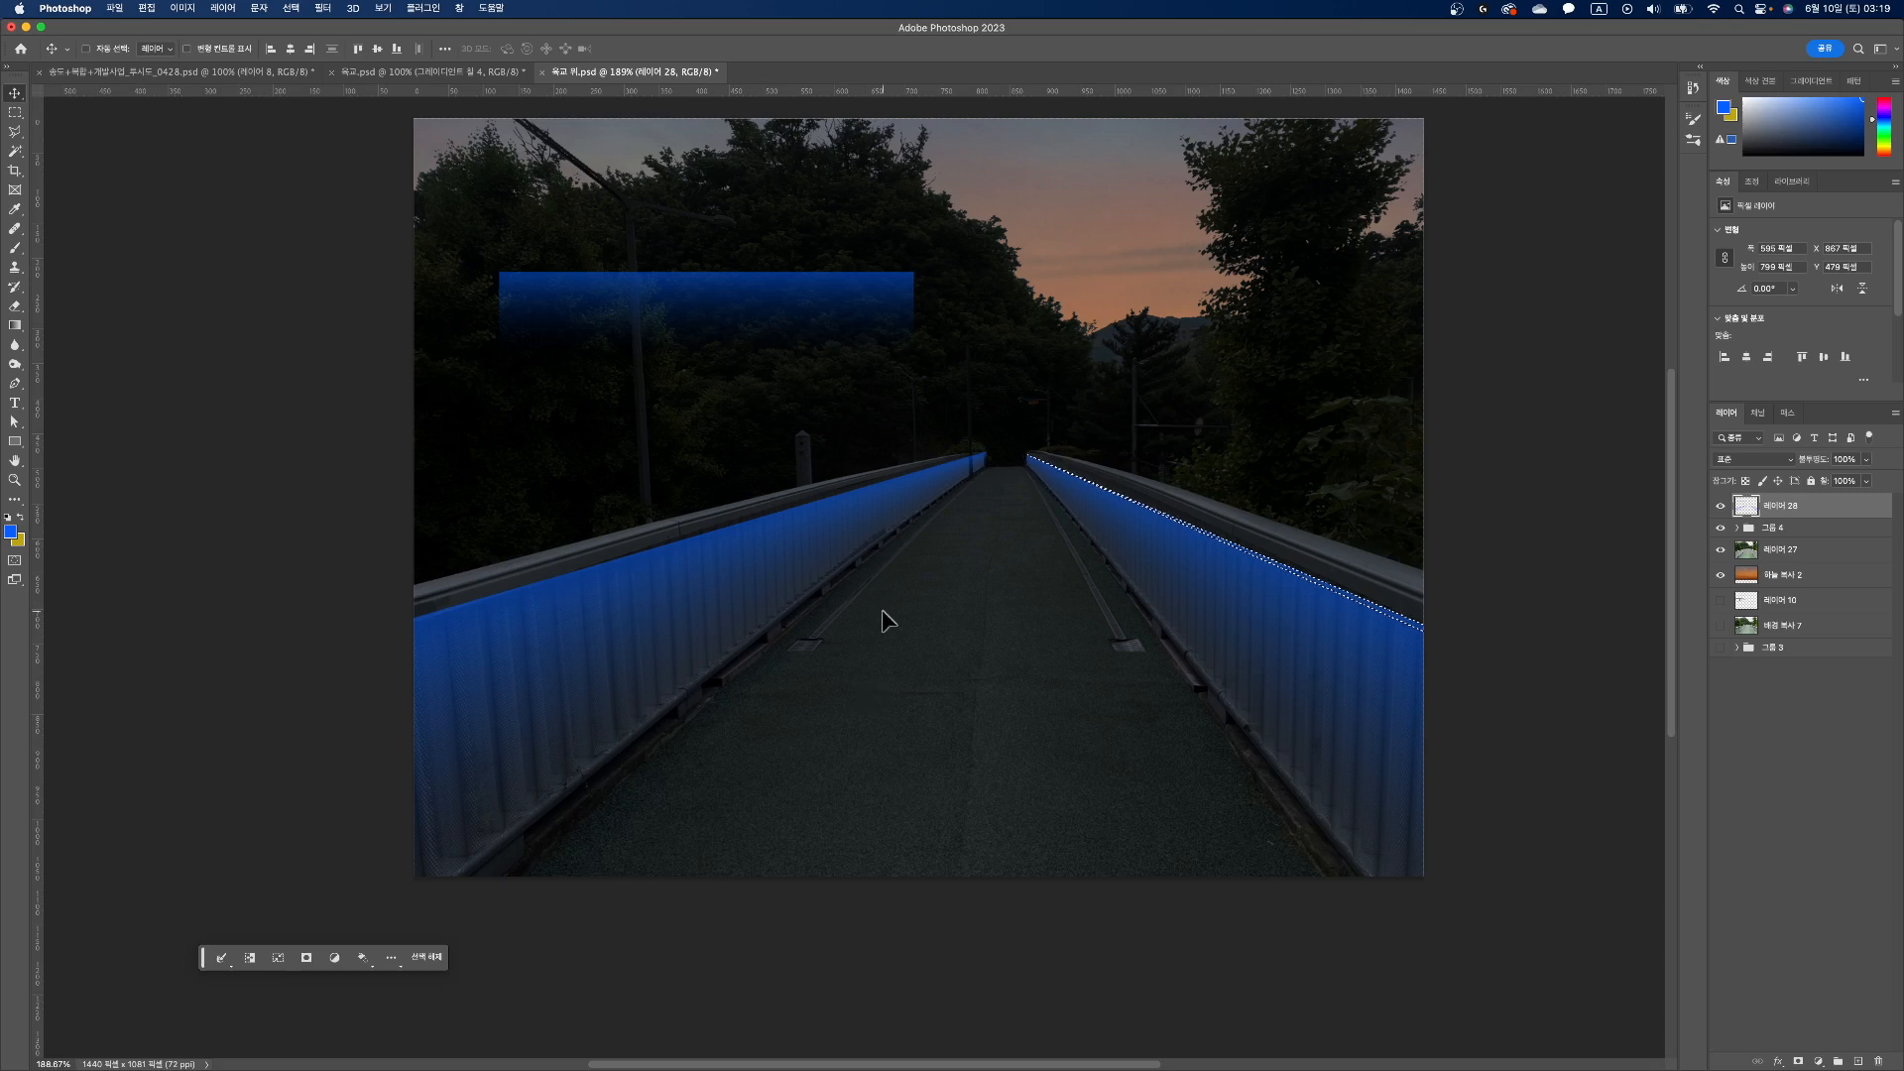
pyautogui.press('super+d')
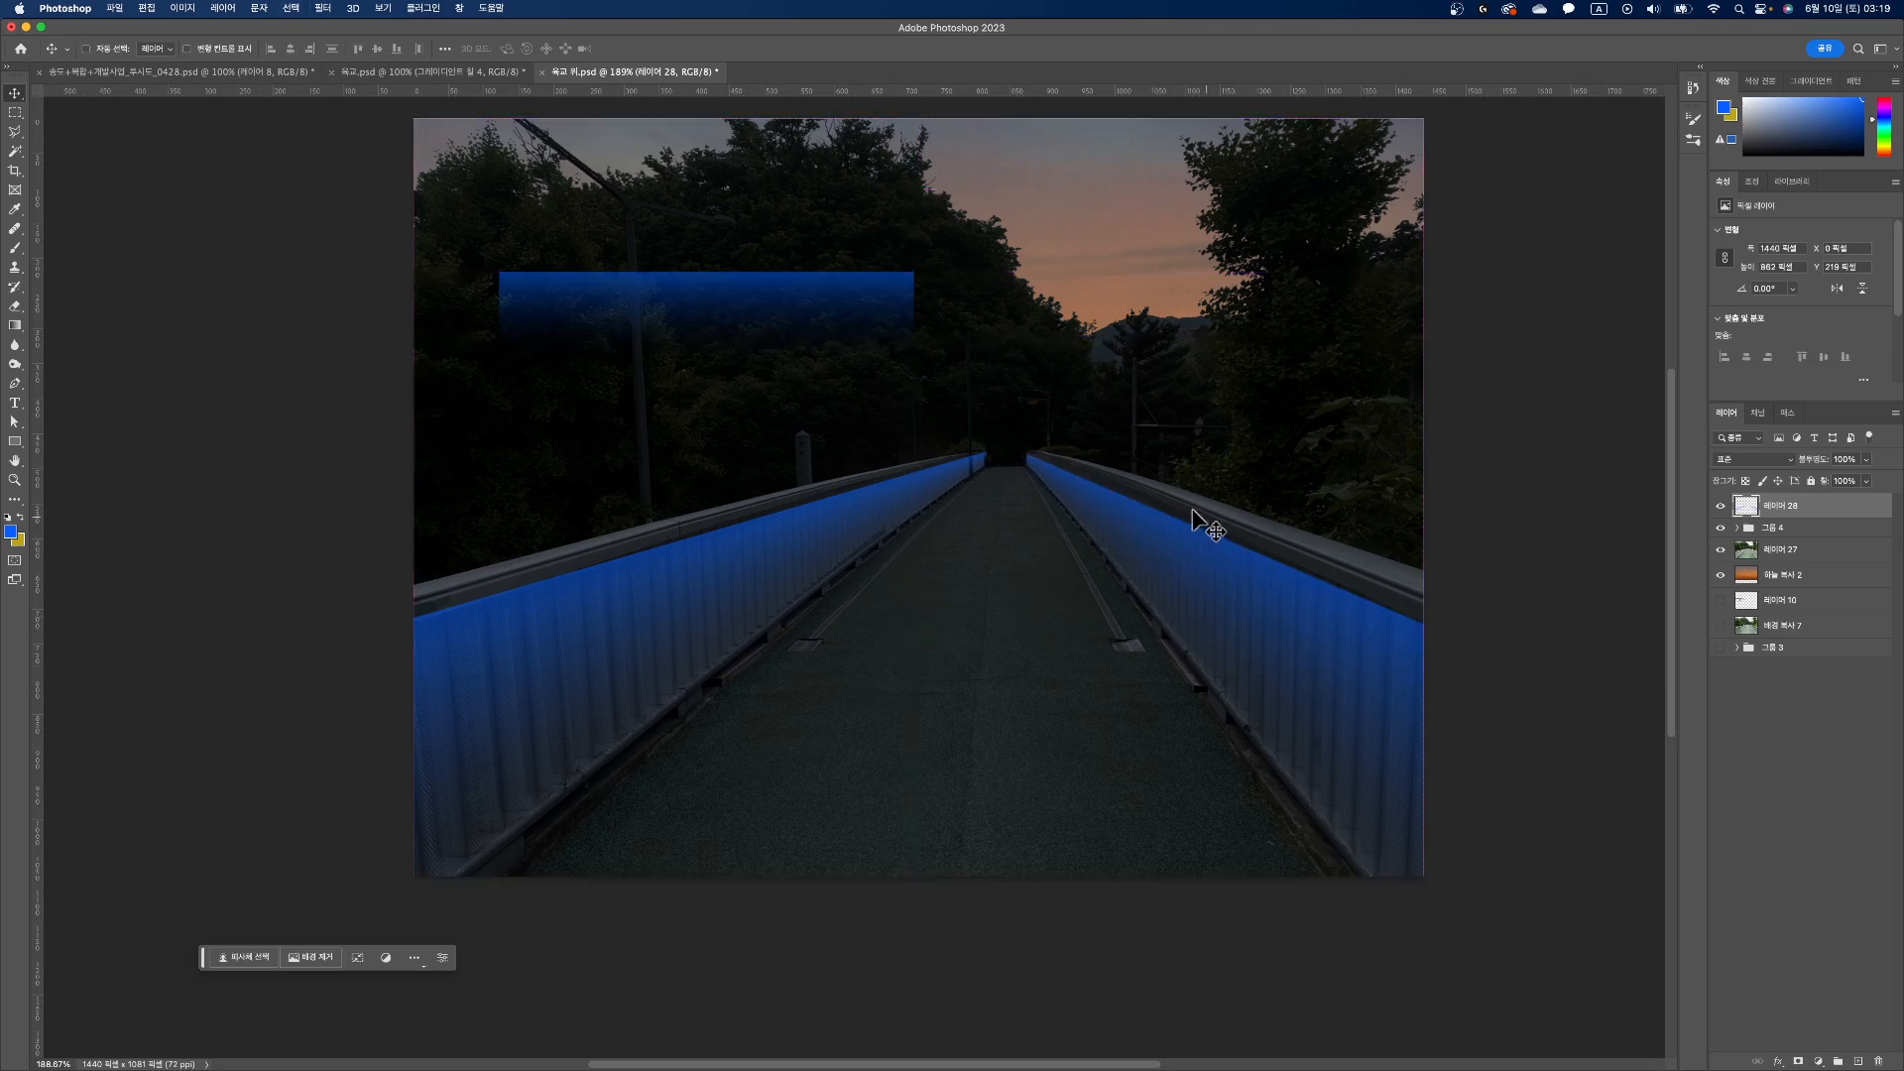
# Step: Remove the original gradient strip over the trees with a rectangular selection, and clear the selection
pyautogui.click(15, 114)
pyautogui.moveTo(404, 224); pyautogui.dragTo(1020, 411)
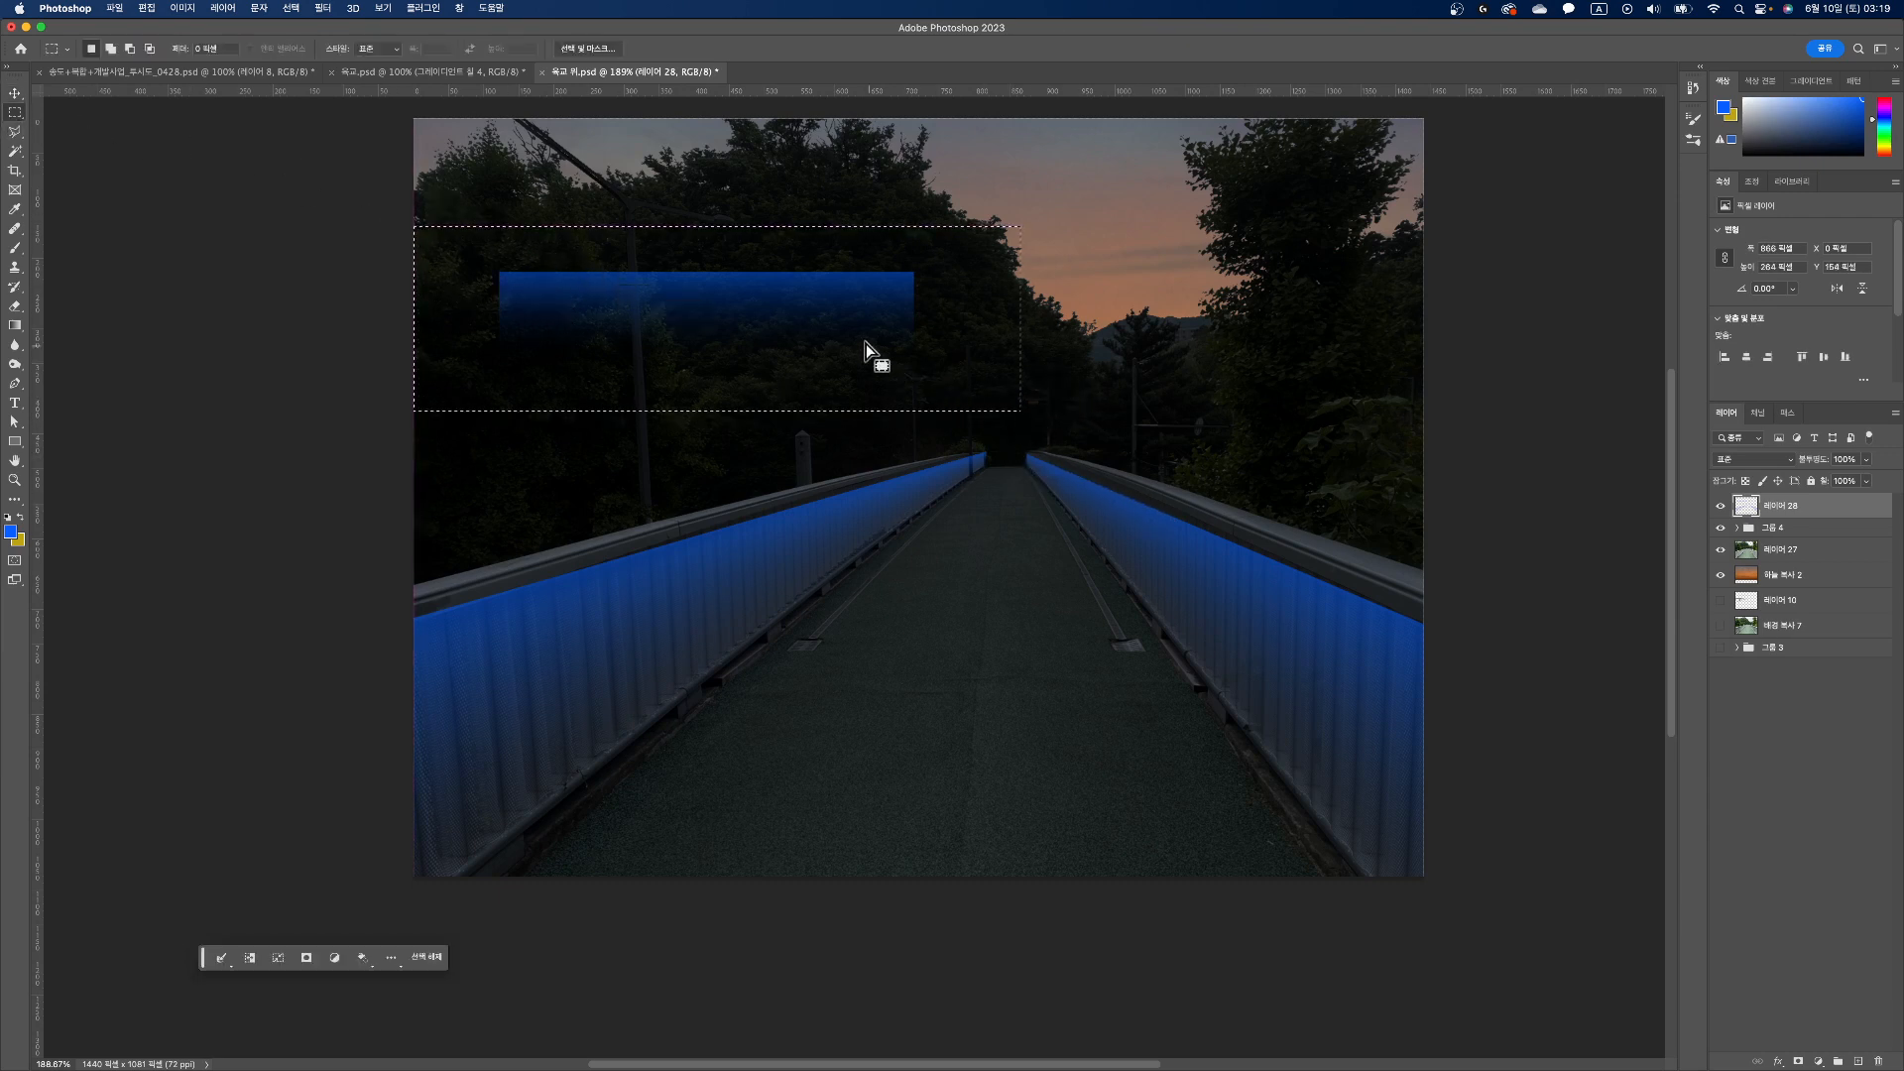
pyautogui.press('super+x')
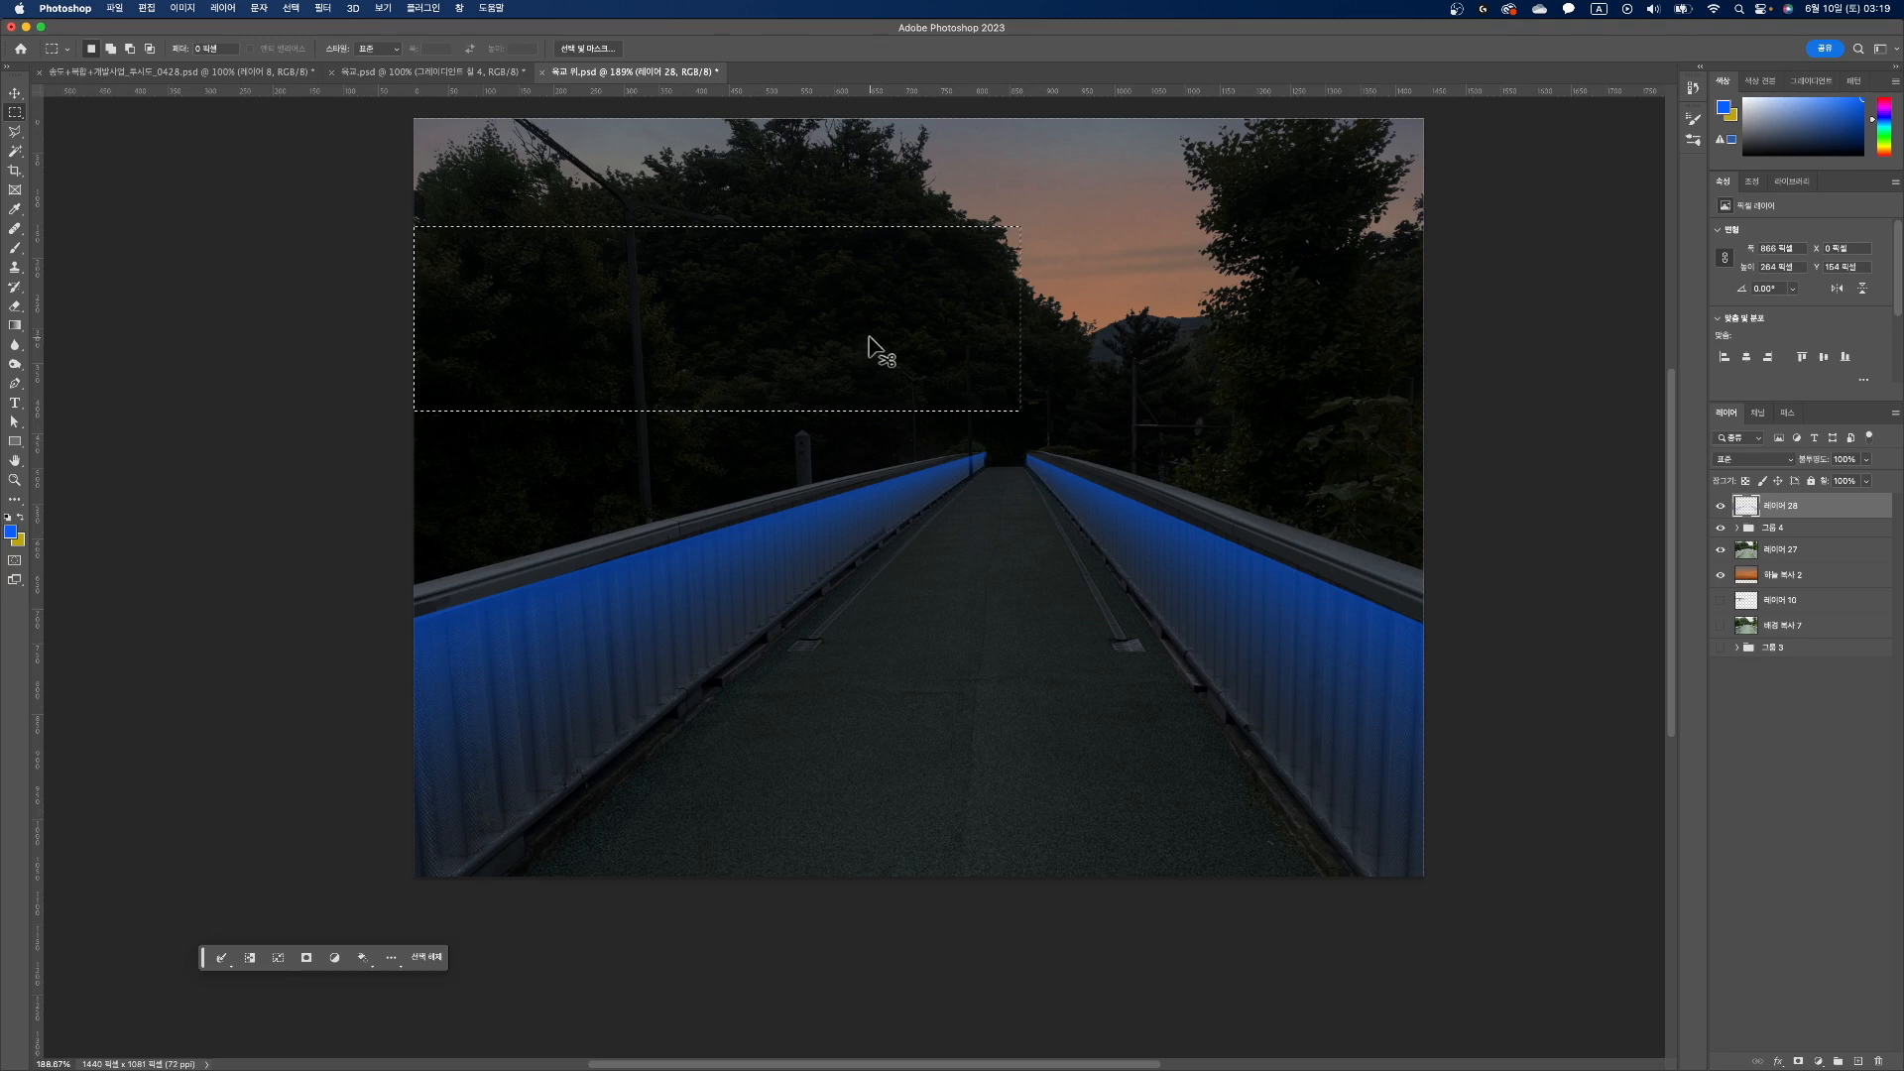
pyautogui.press('super+d')
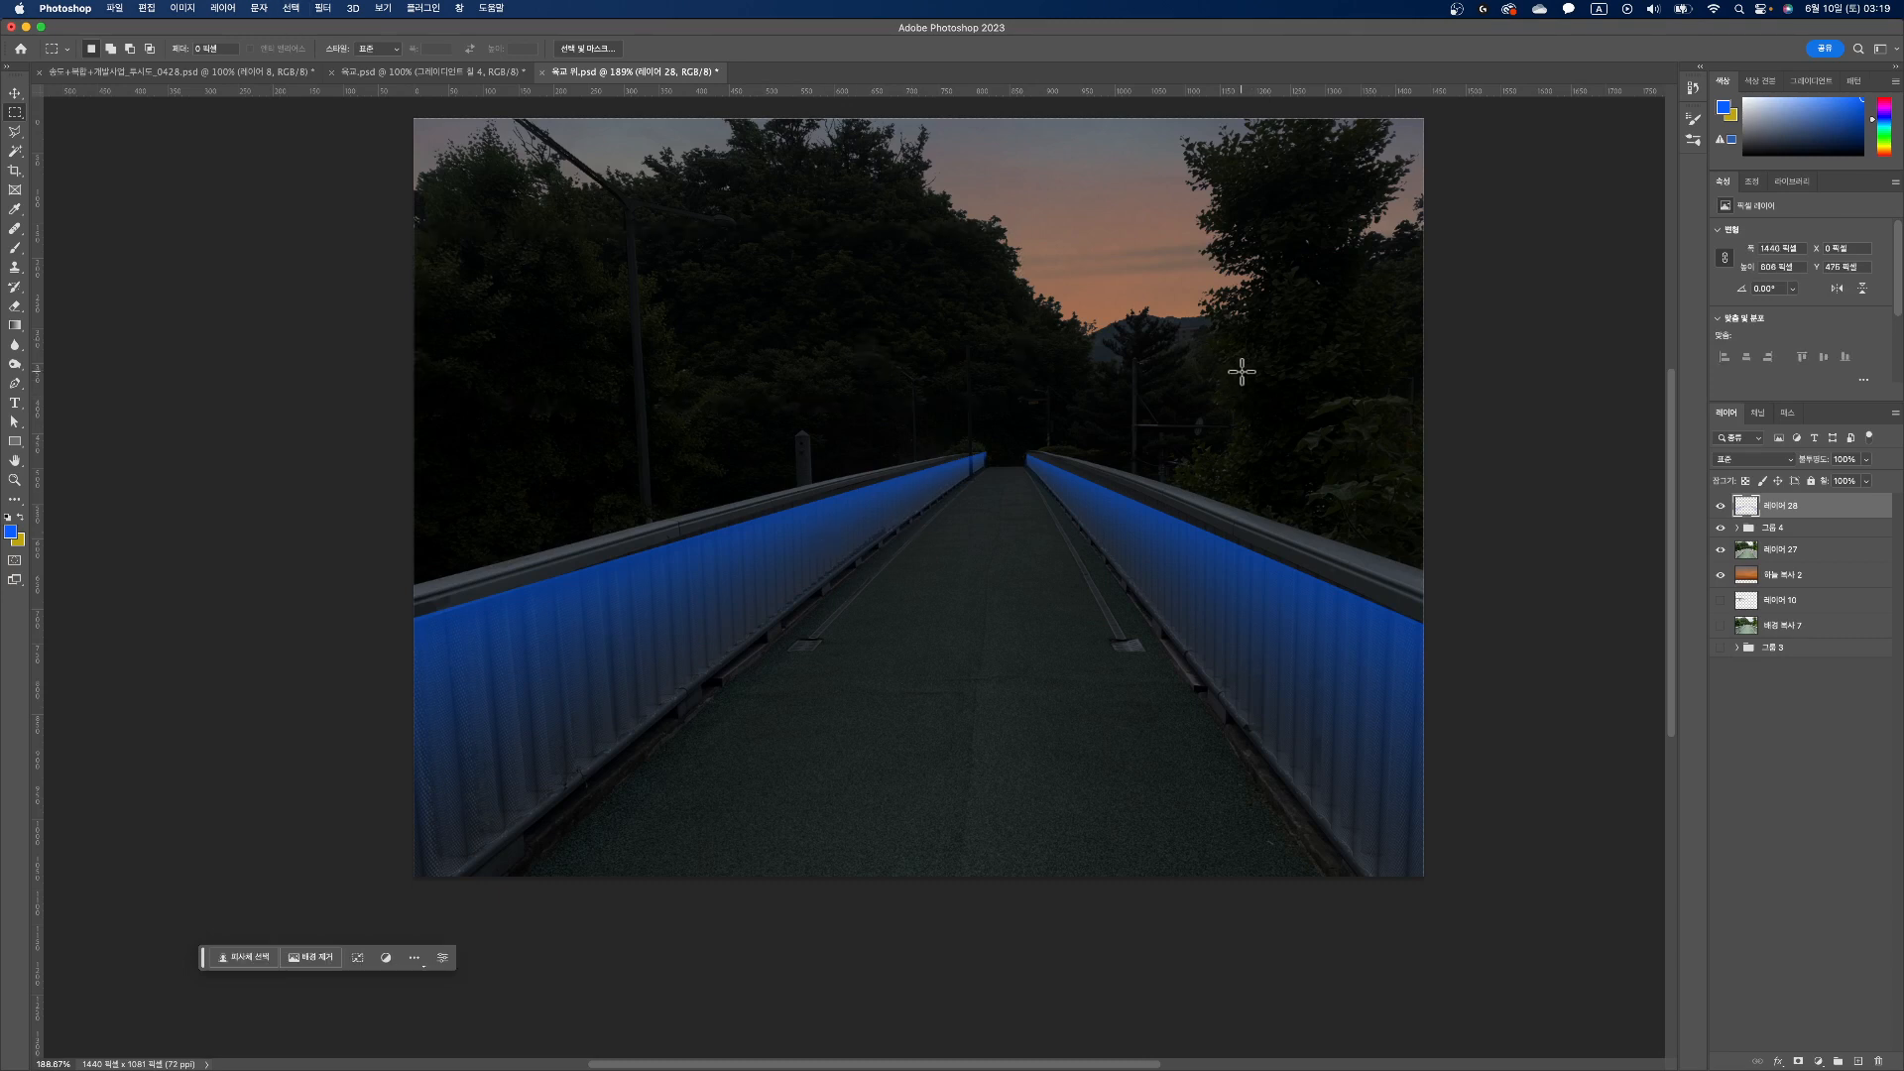
# Step: Set the gradient layer's blend mode to Divide and clip a Hue/Saturation adjustment to it with Colorize on
pyautogui.click(1792, 460)
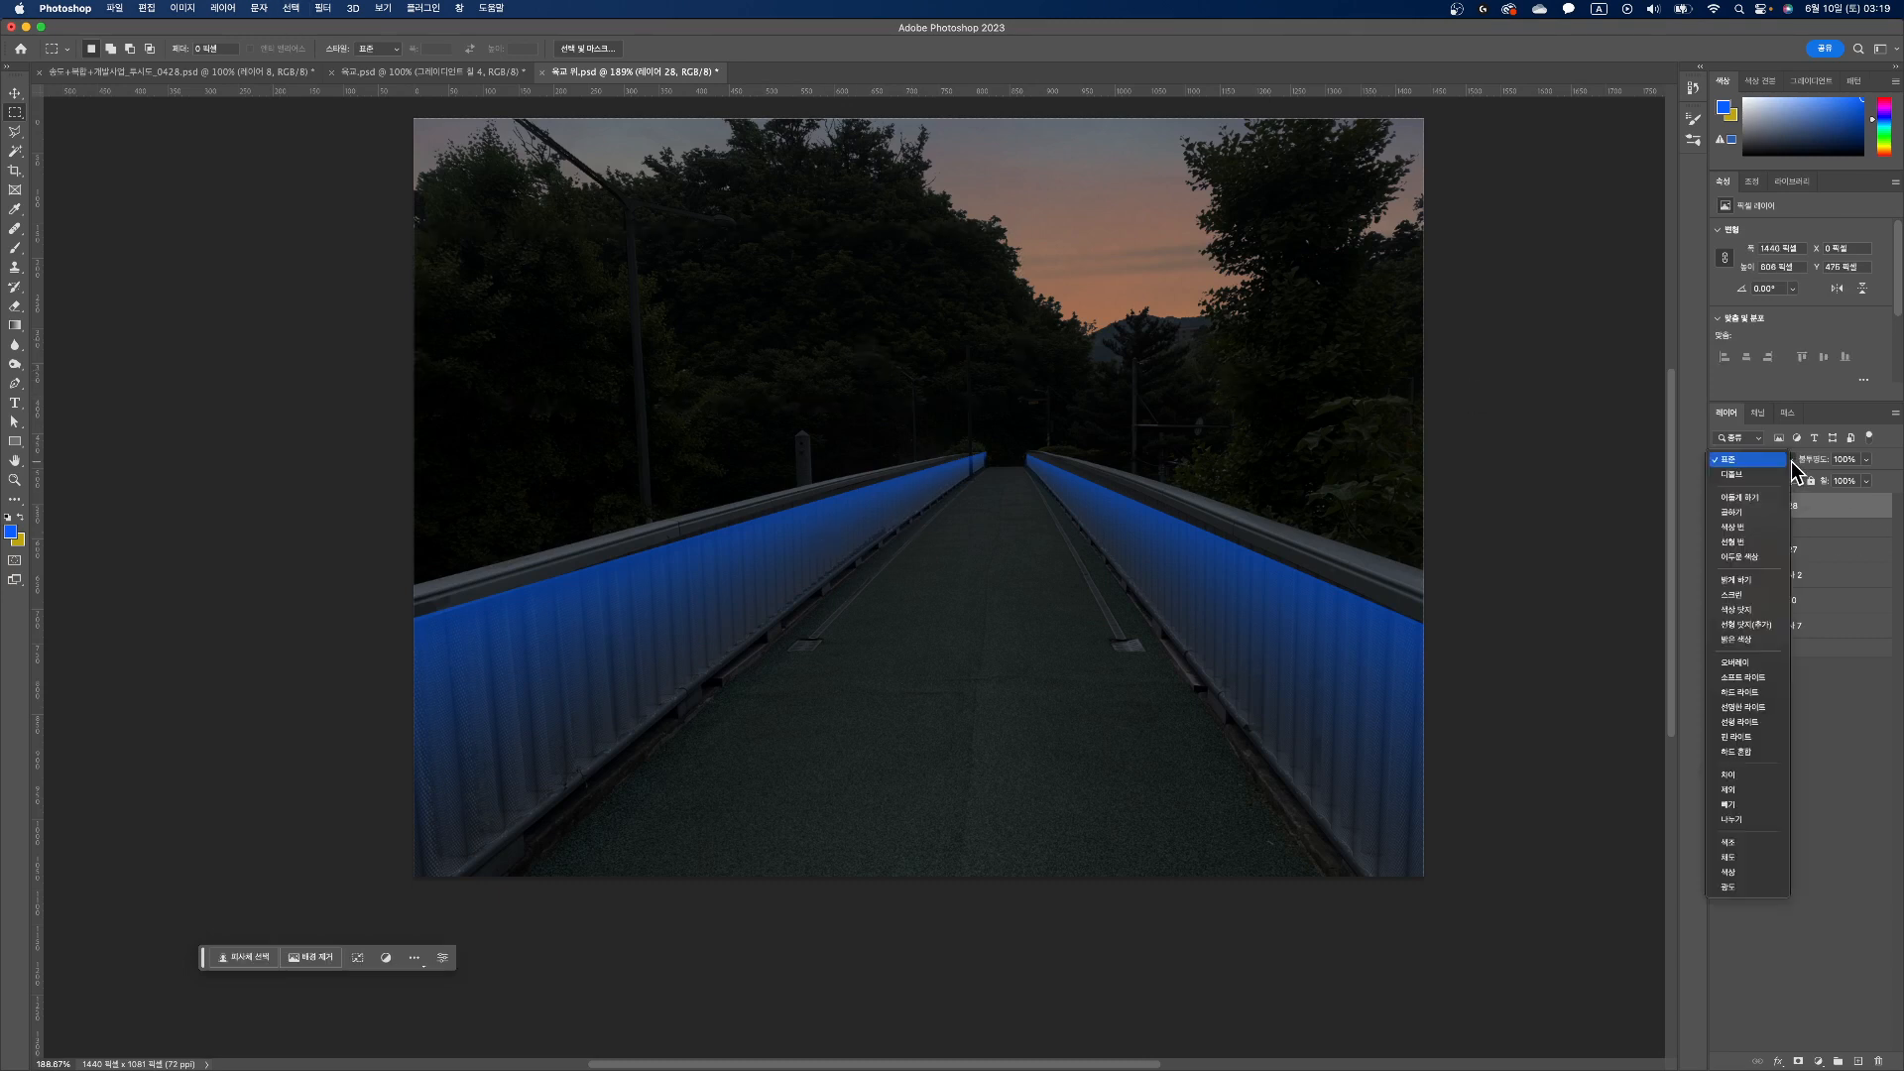
pyautogui.click(1746, 821)
pyautogui.click(1819, 1062)
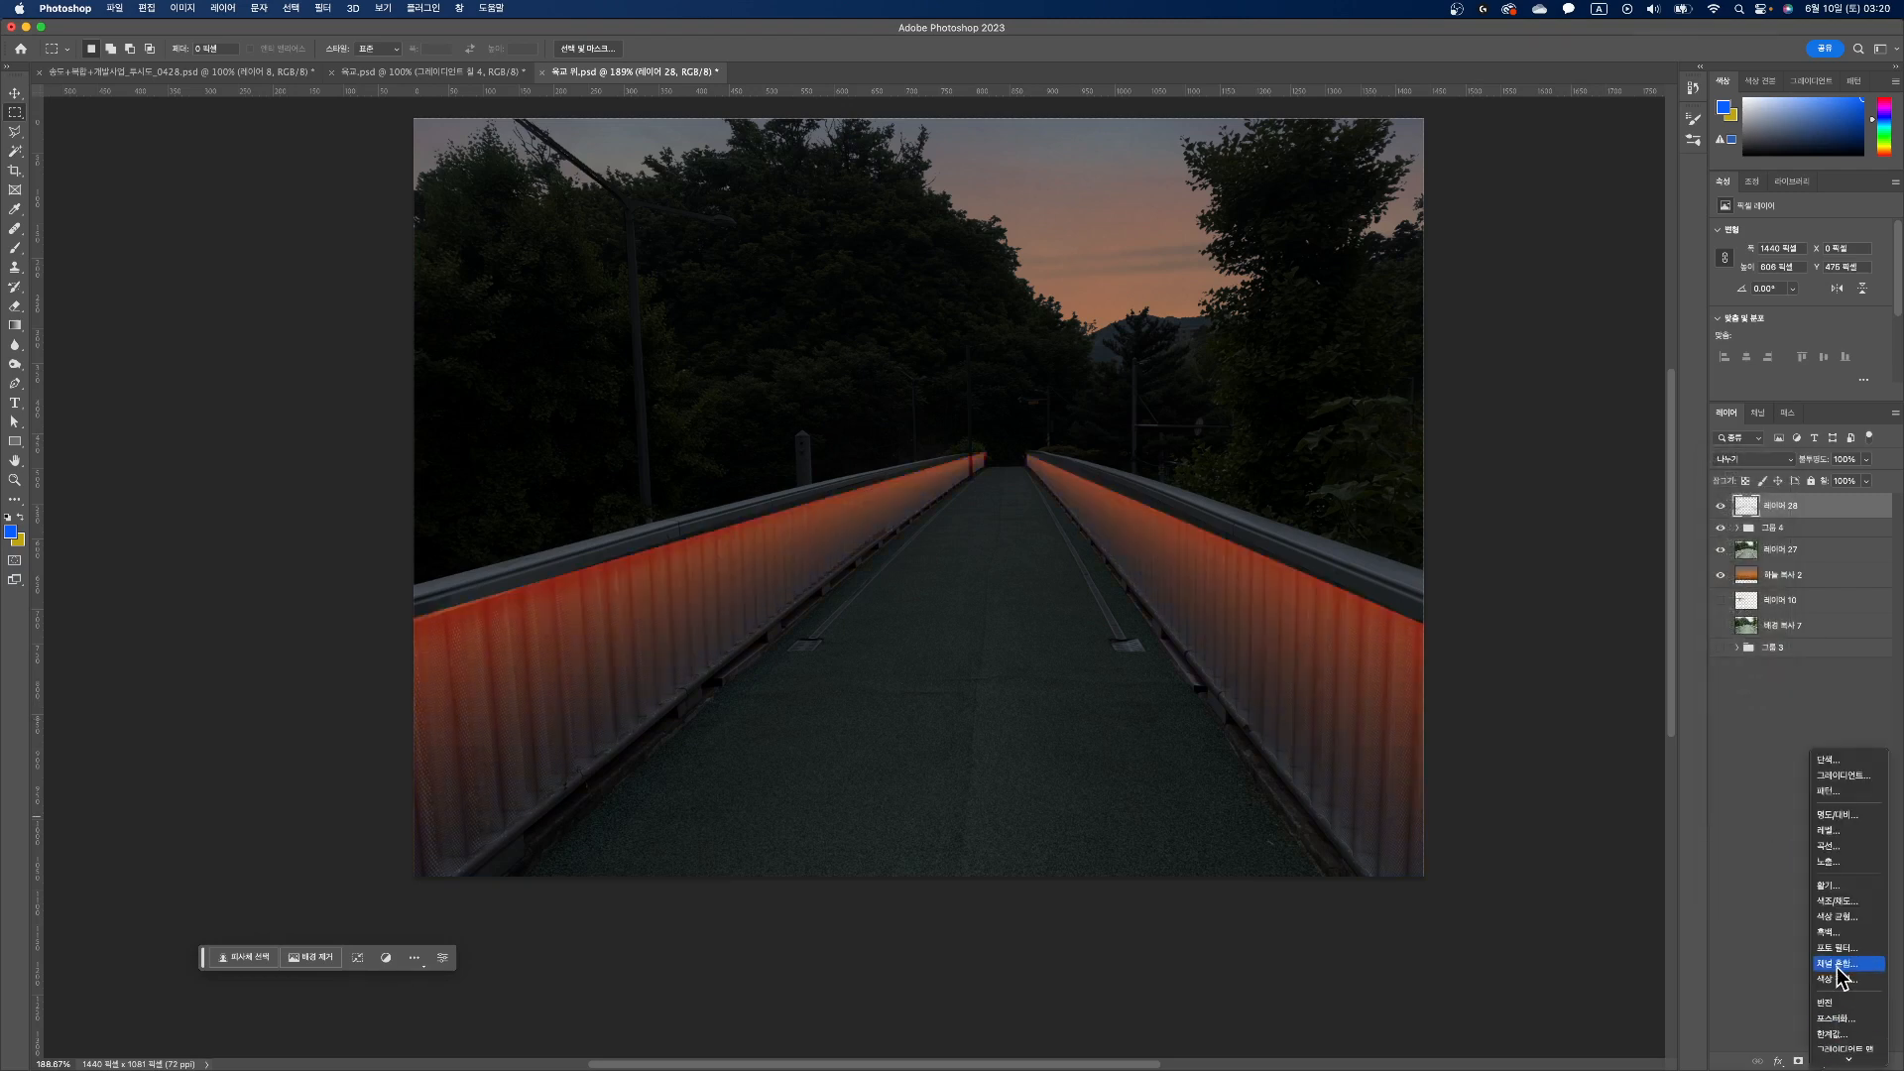
pyautogui.click(1848, 903)
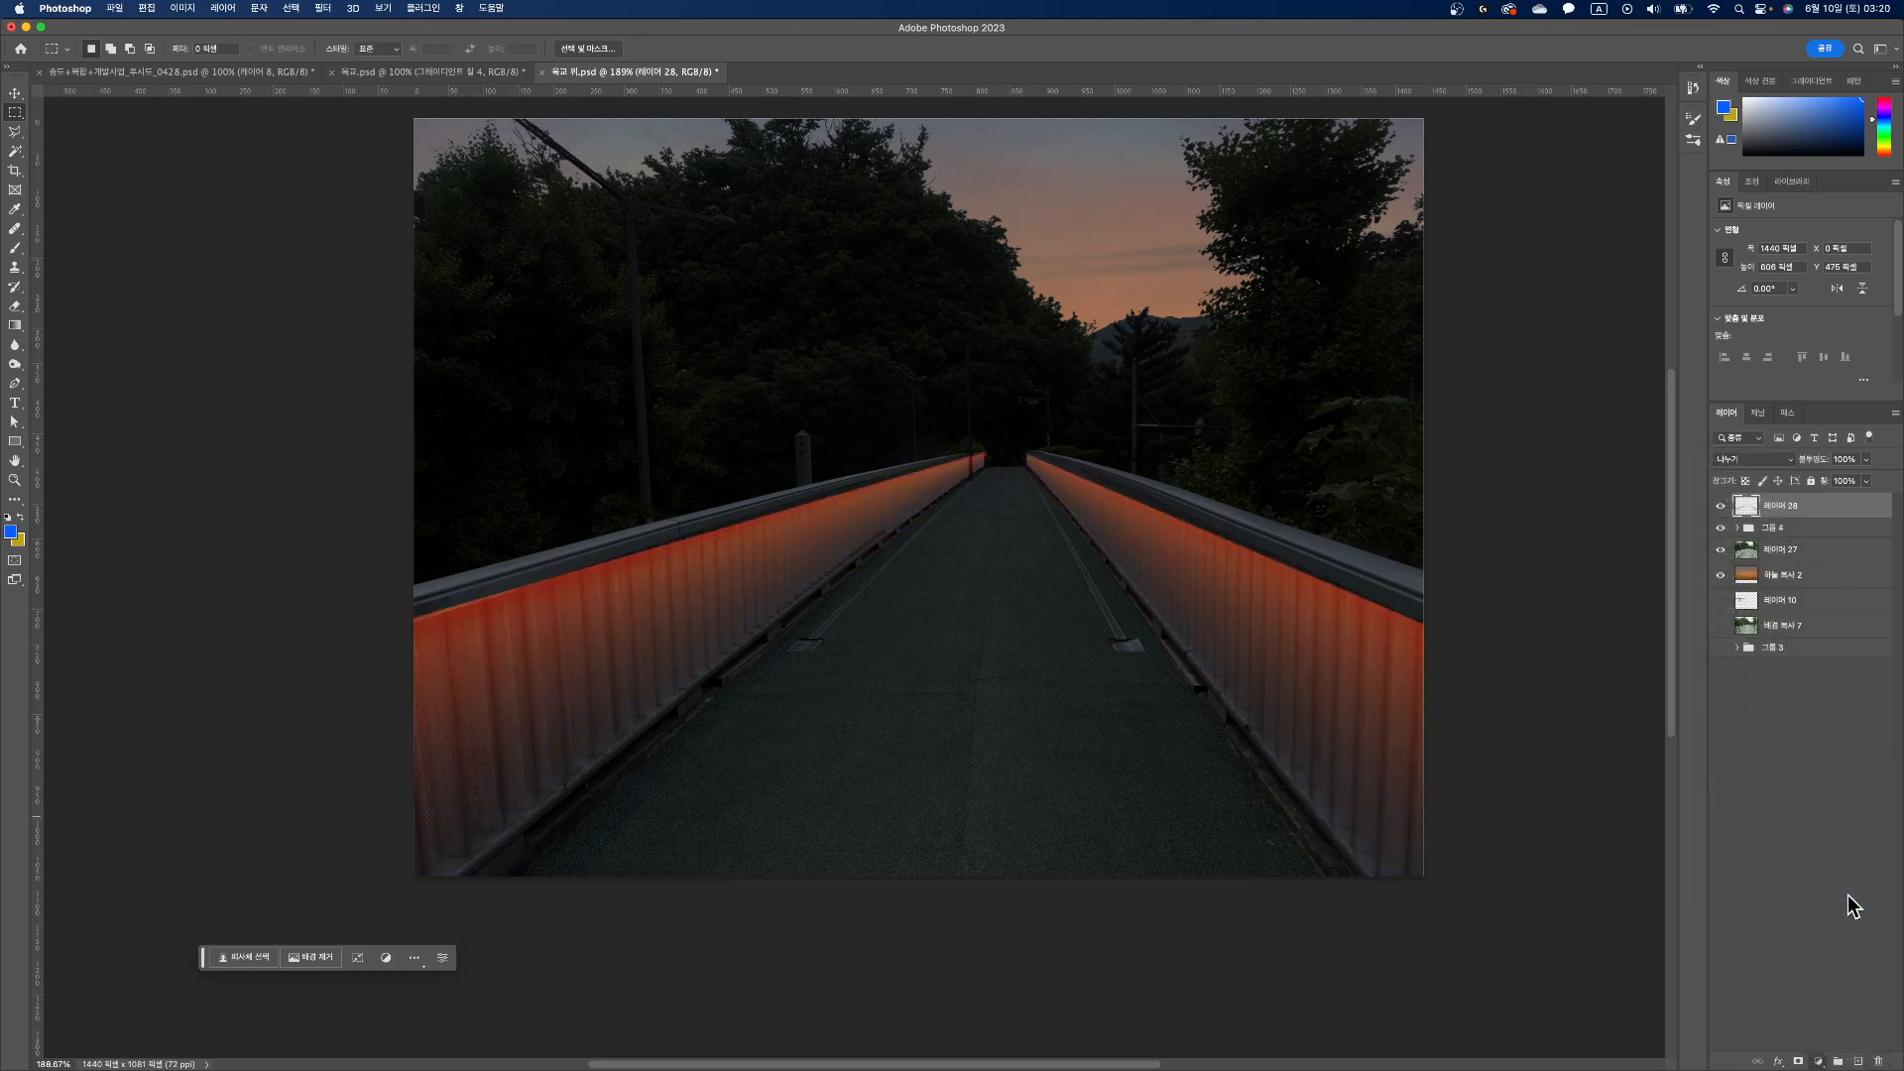
pyautogui.click(1790, 394)
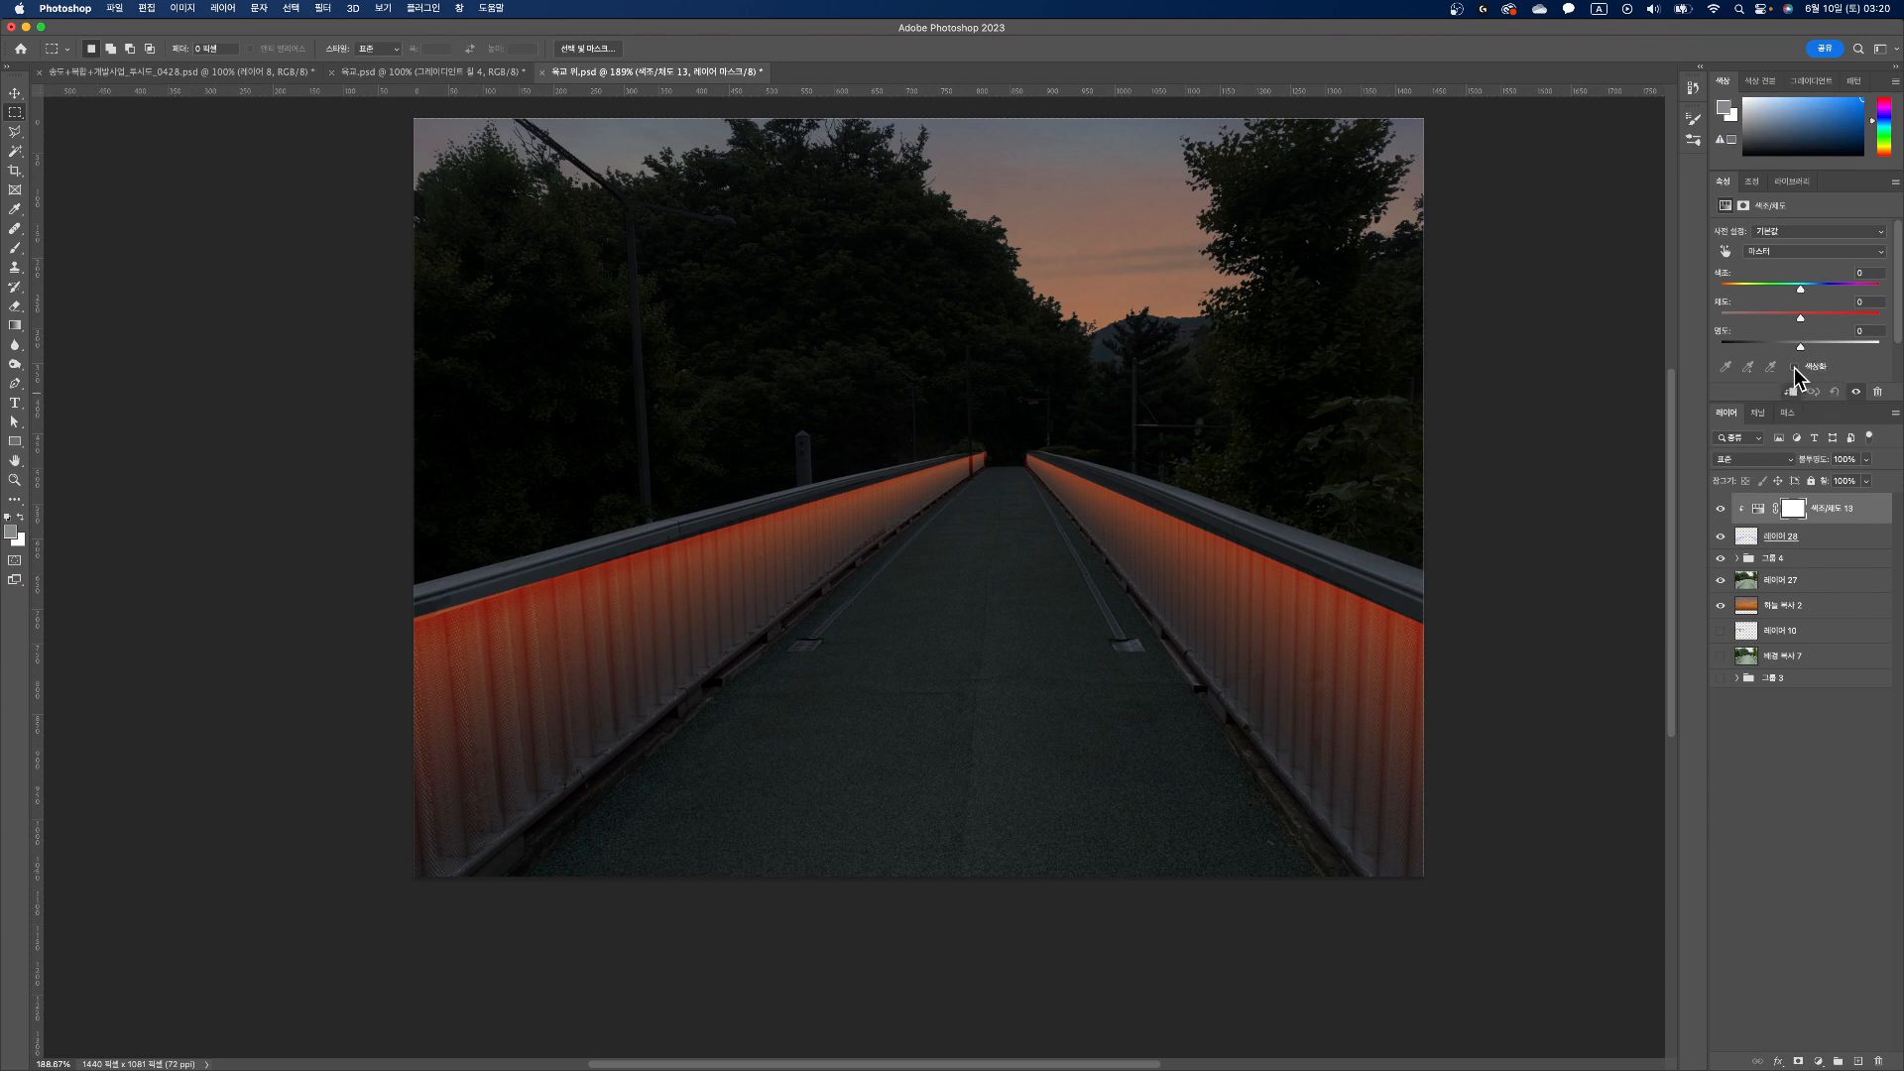
pyautogui.click(1794, 367)
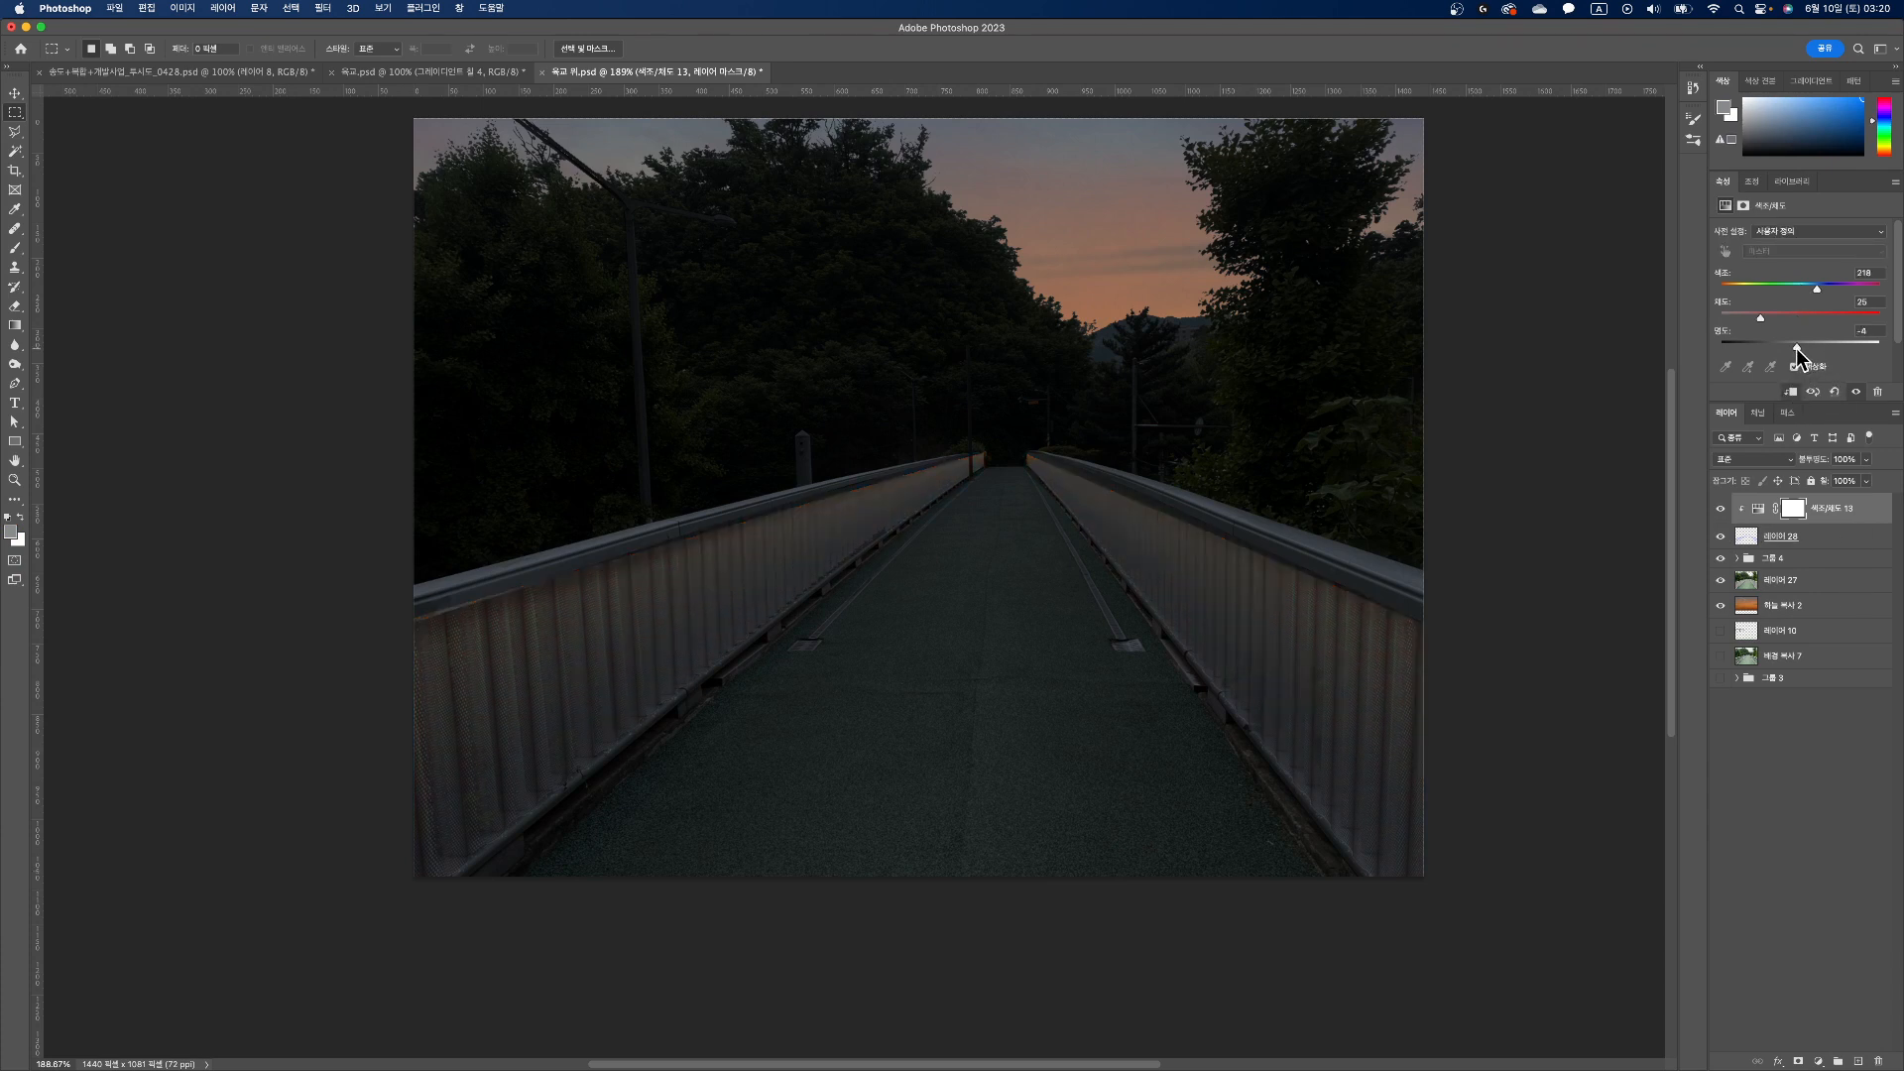
# Step: Lower the Lightness of the railing gradients' Hue/Saturation adjustment to -61
pyautogui.moveTo(1795, 348); pyautogui.dragTo(1752, 349)
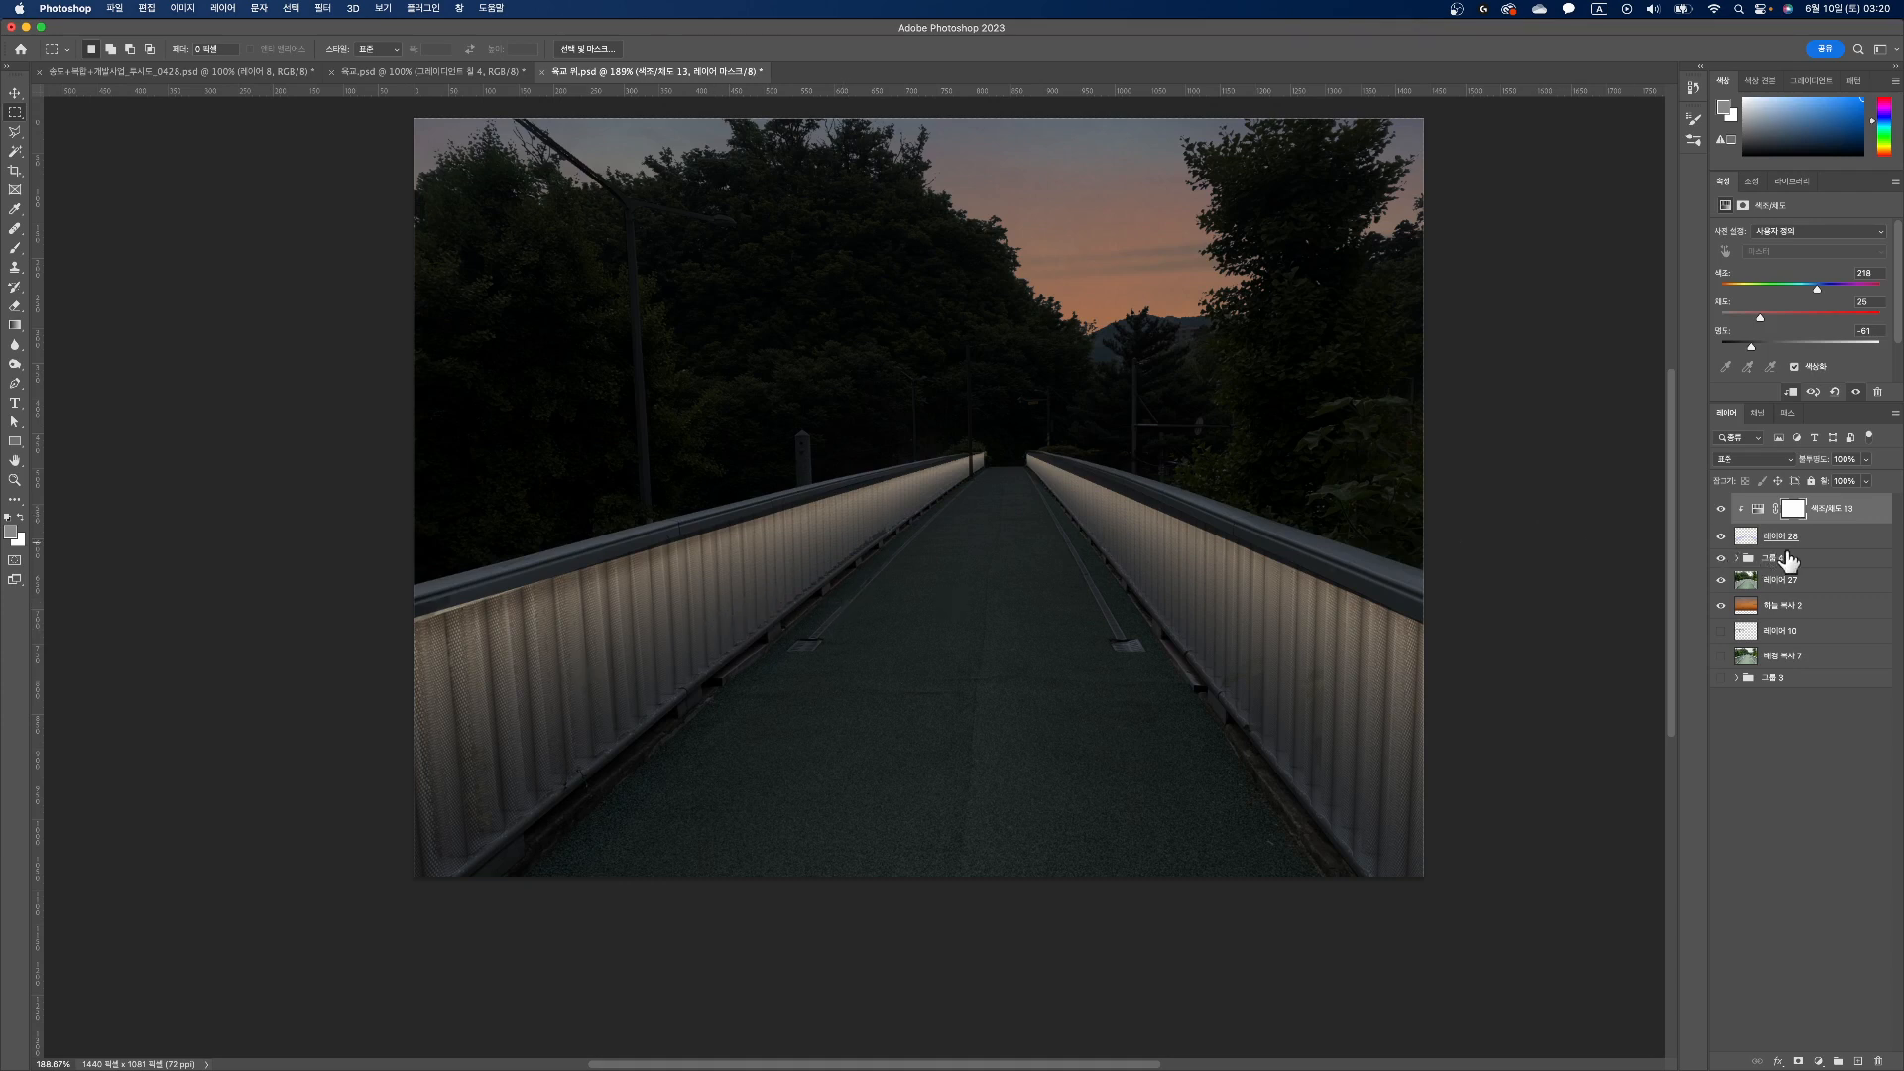
# Step: Add a new layer on top and brush a soft, straight blue stroke about 1044 px long across the trees
pyautogui.click(1857, 1062)
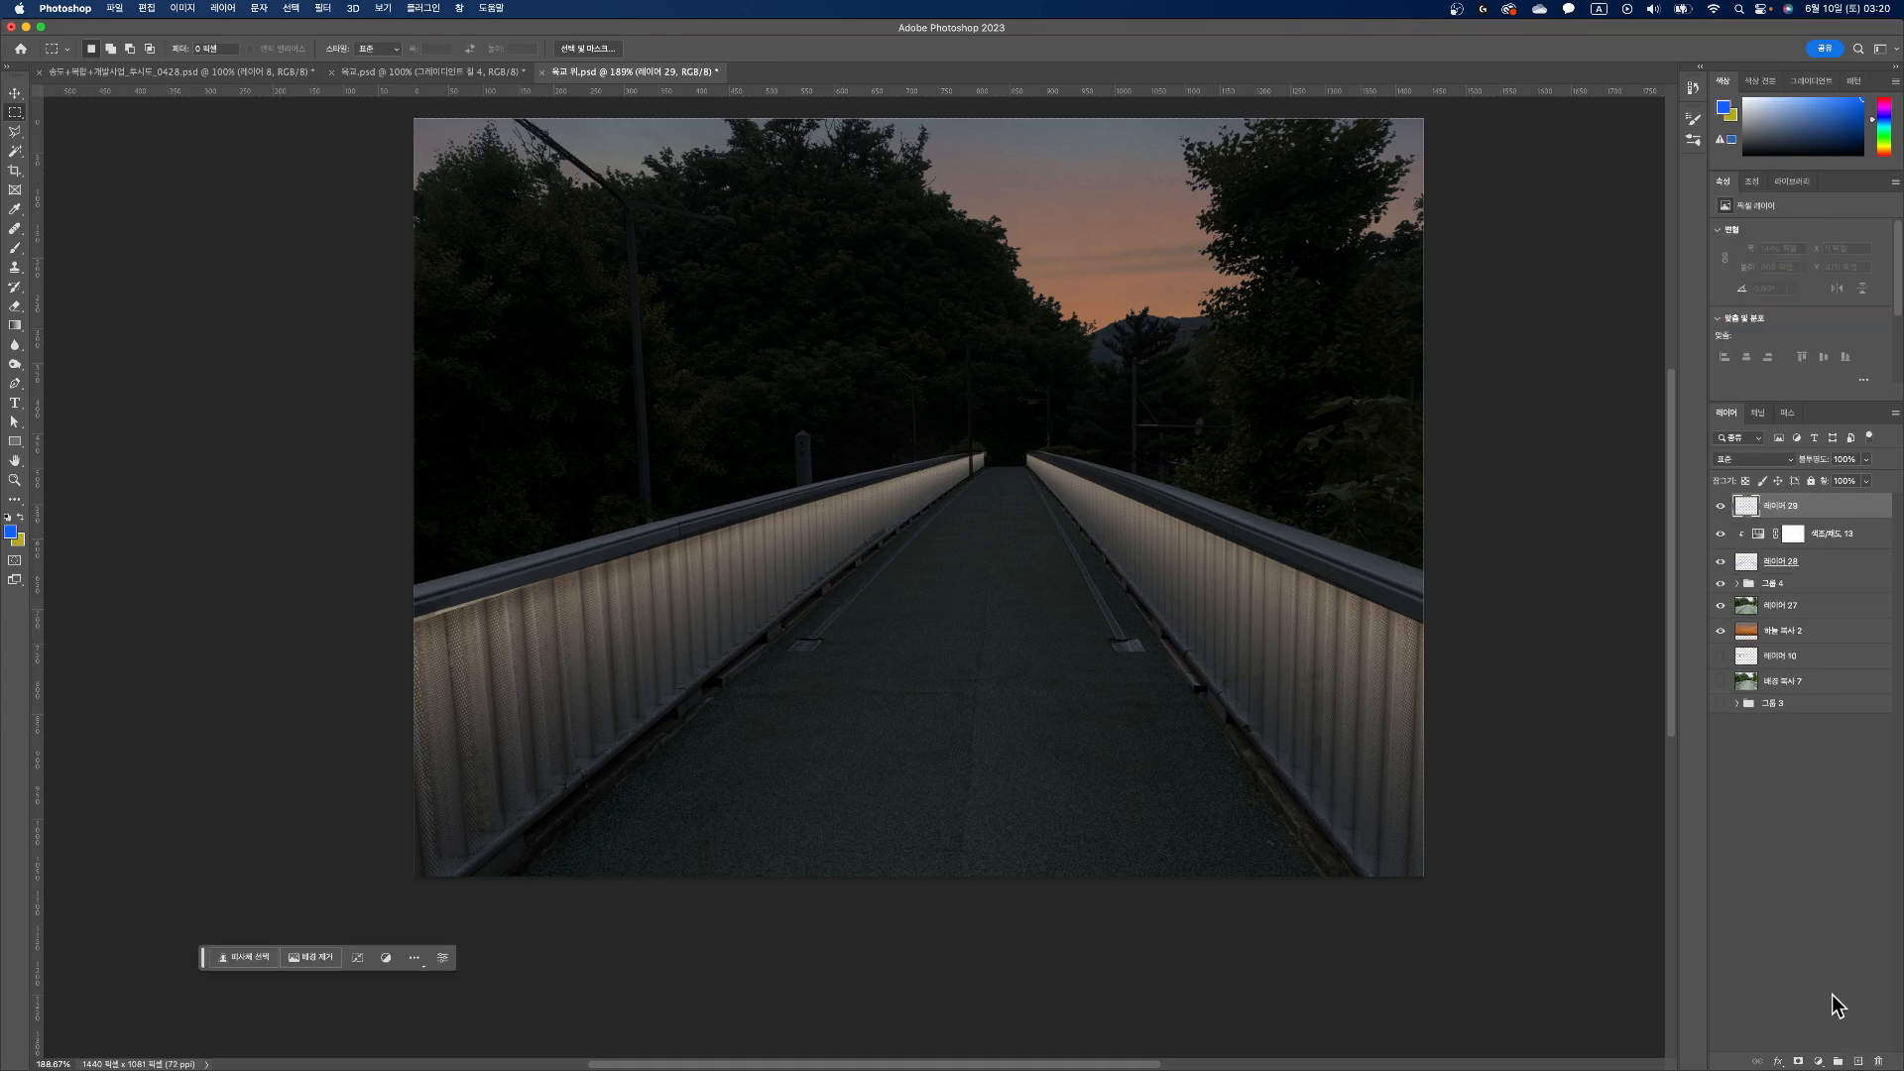
pyautogui.click(14, 249)
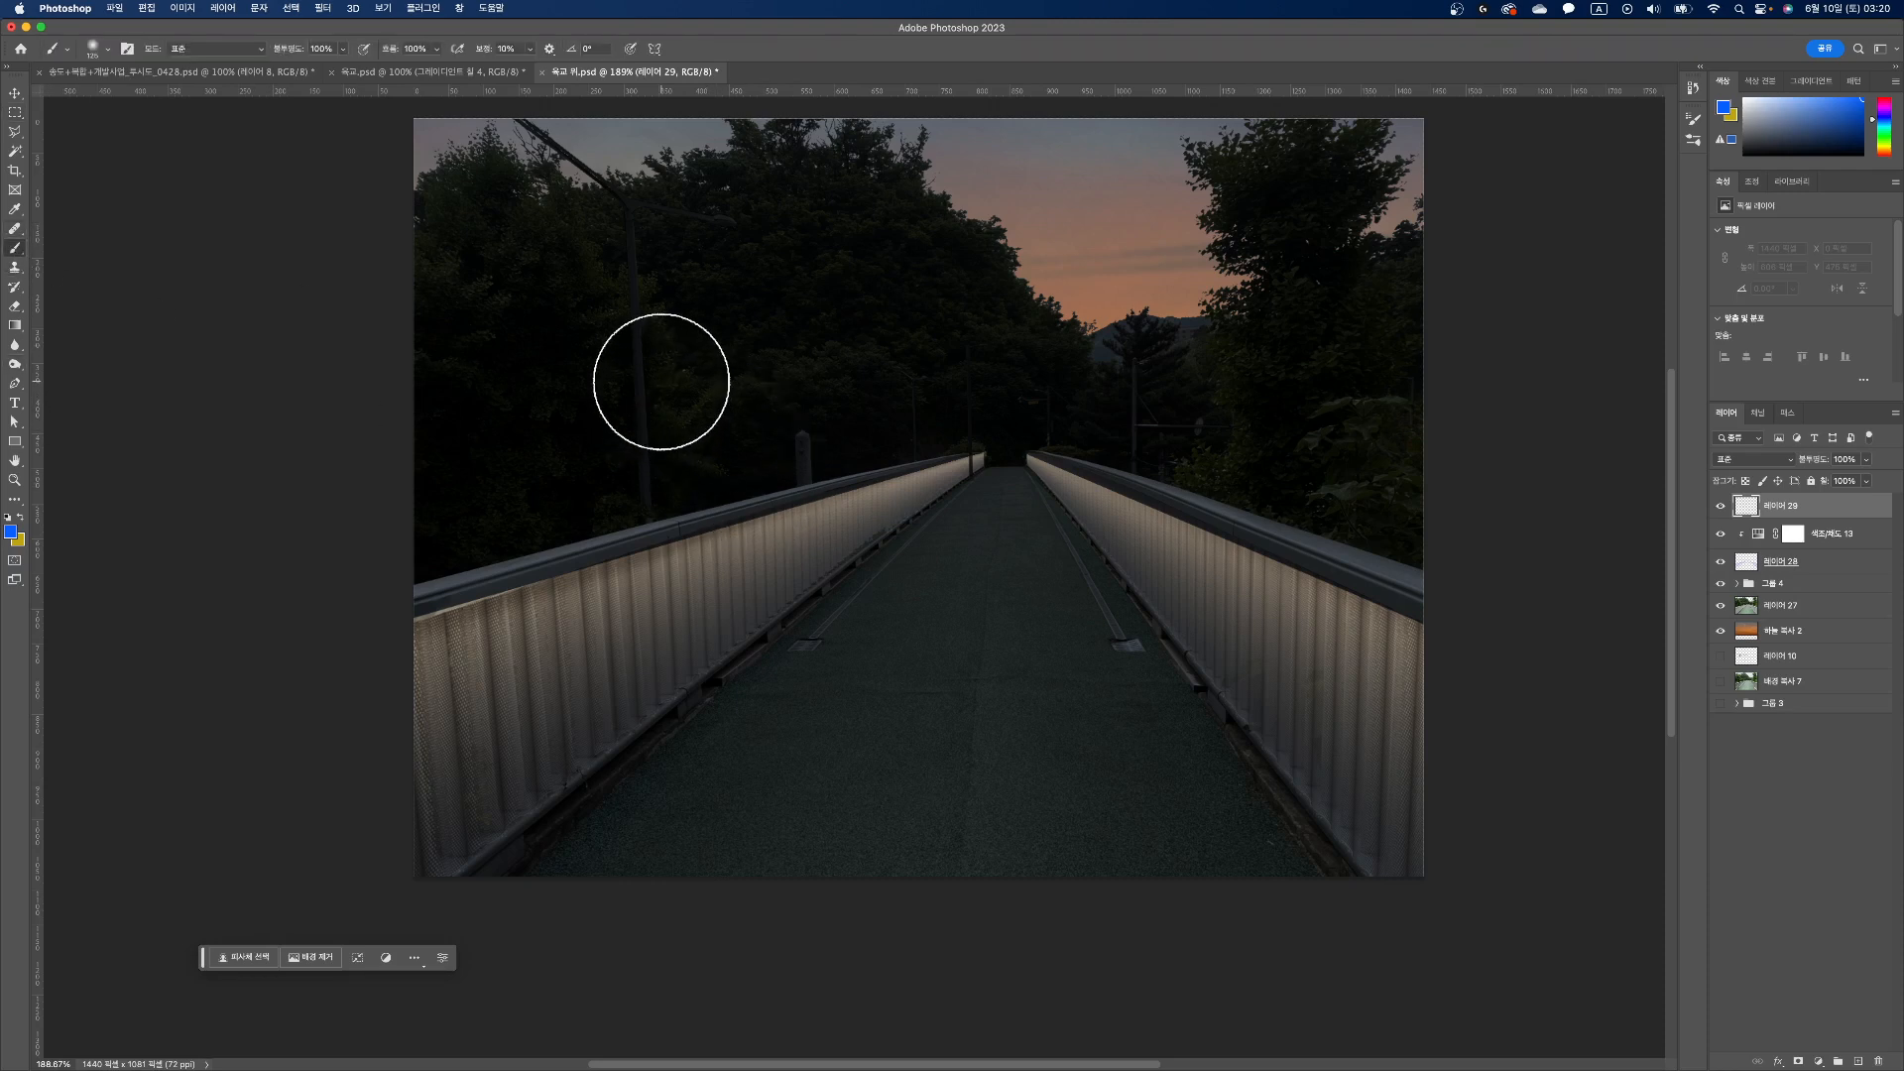
pyautogui.moveTo(661, 382); pyautogui.dragTo(672, 378)
pyautogui.press('super+z')
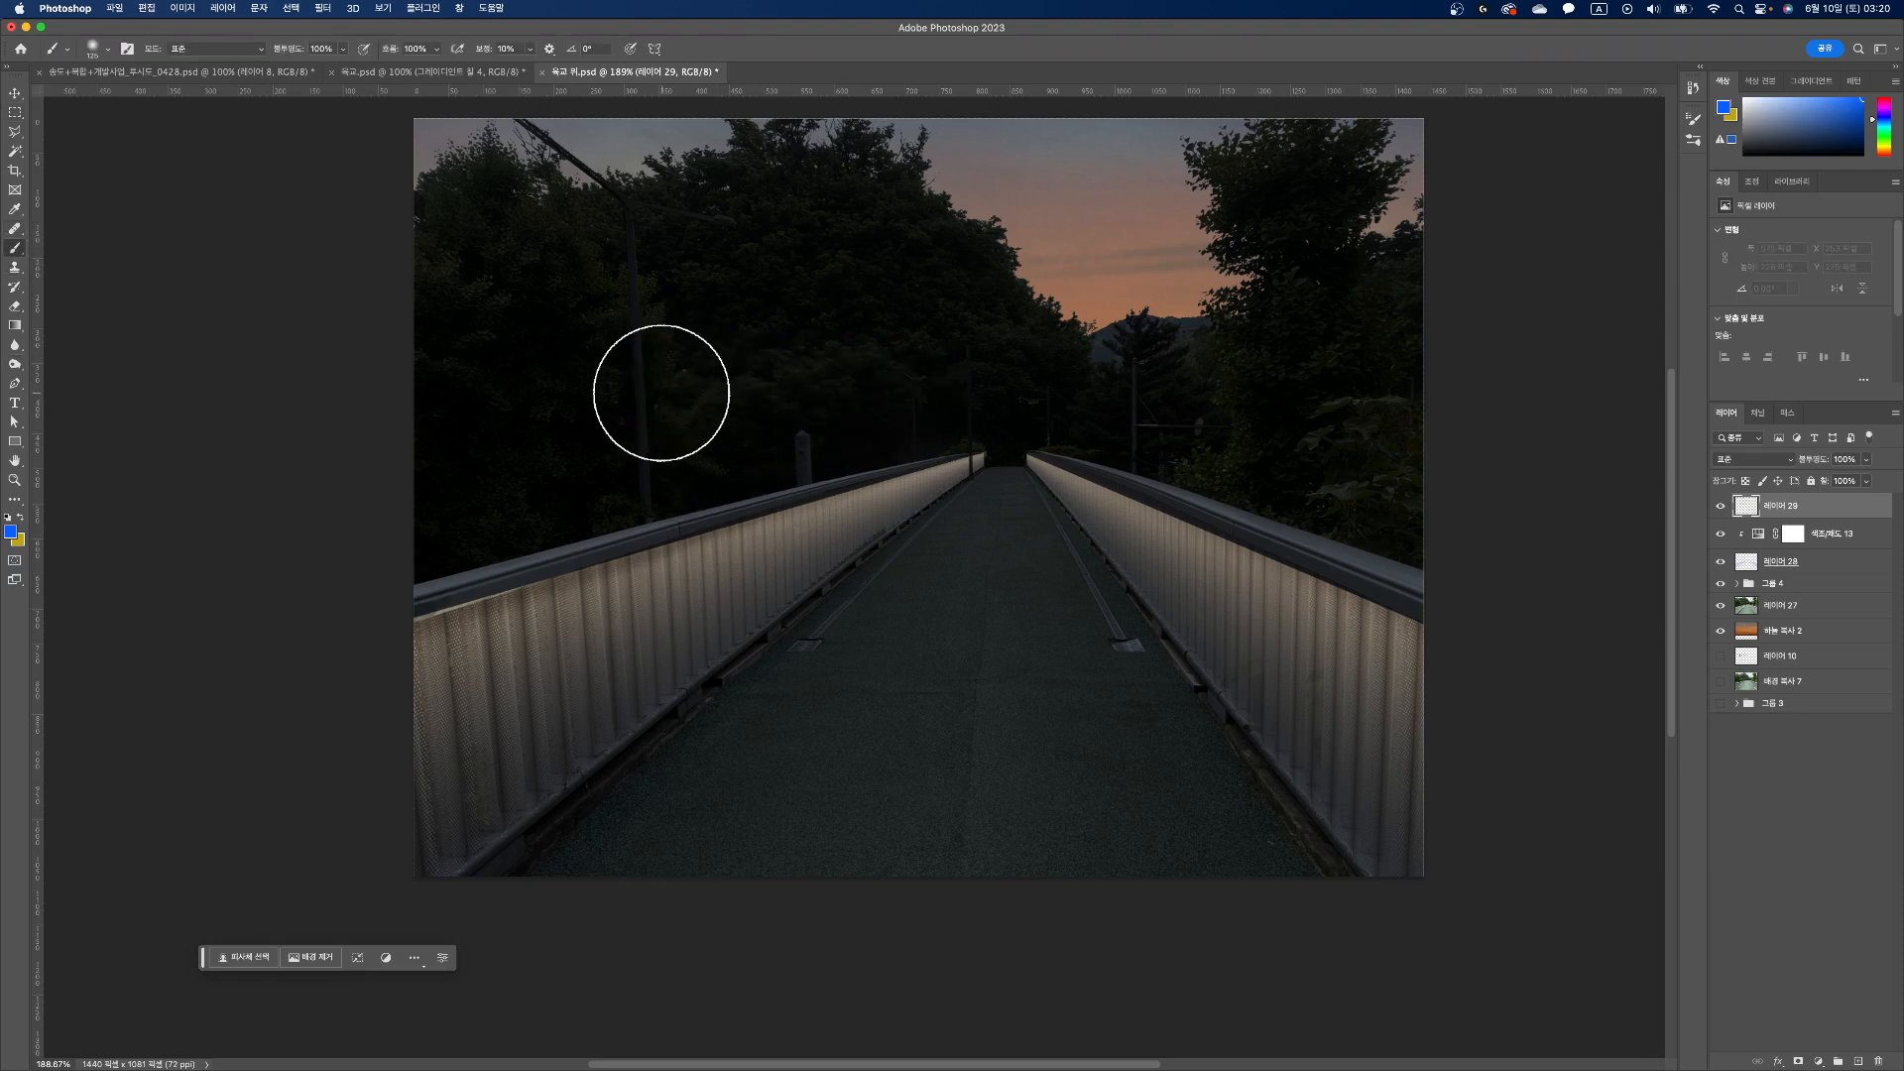
pyautogui.click(639, 375)
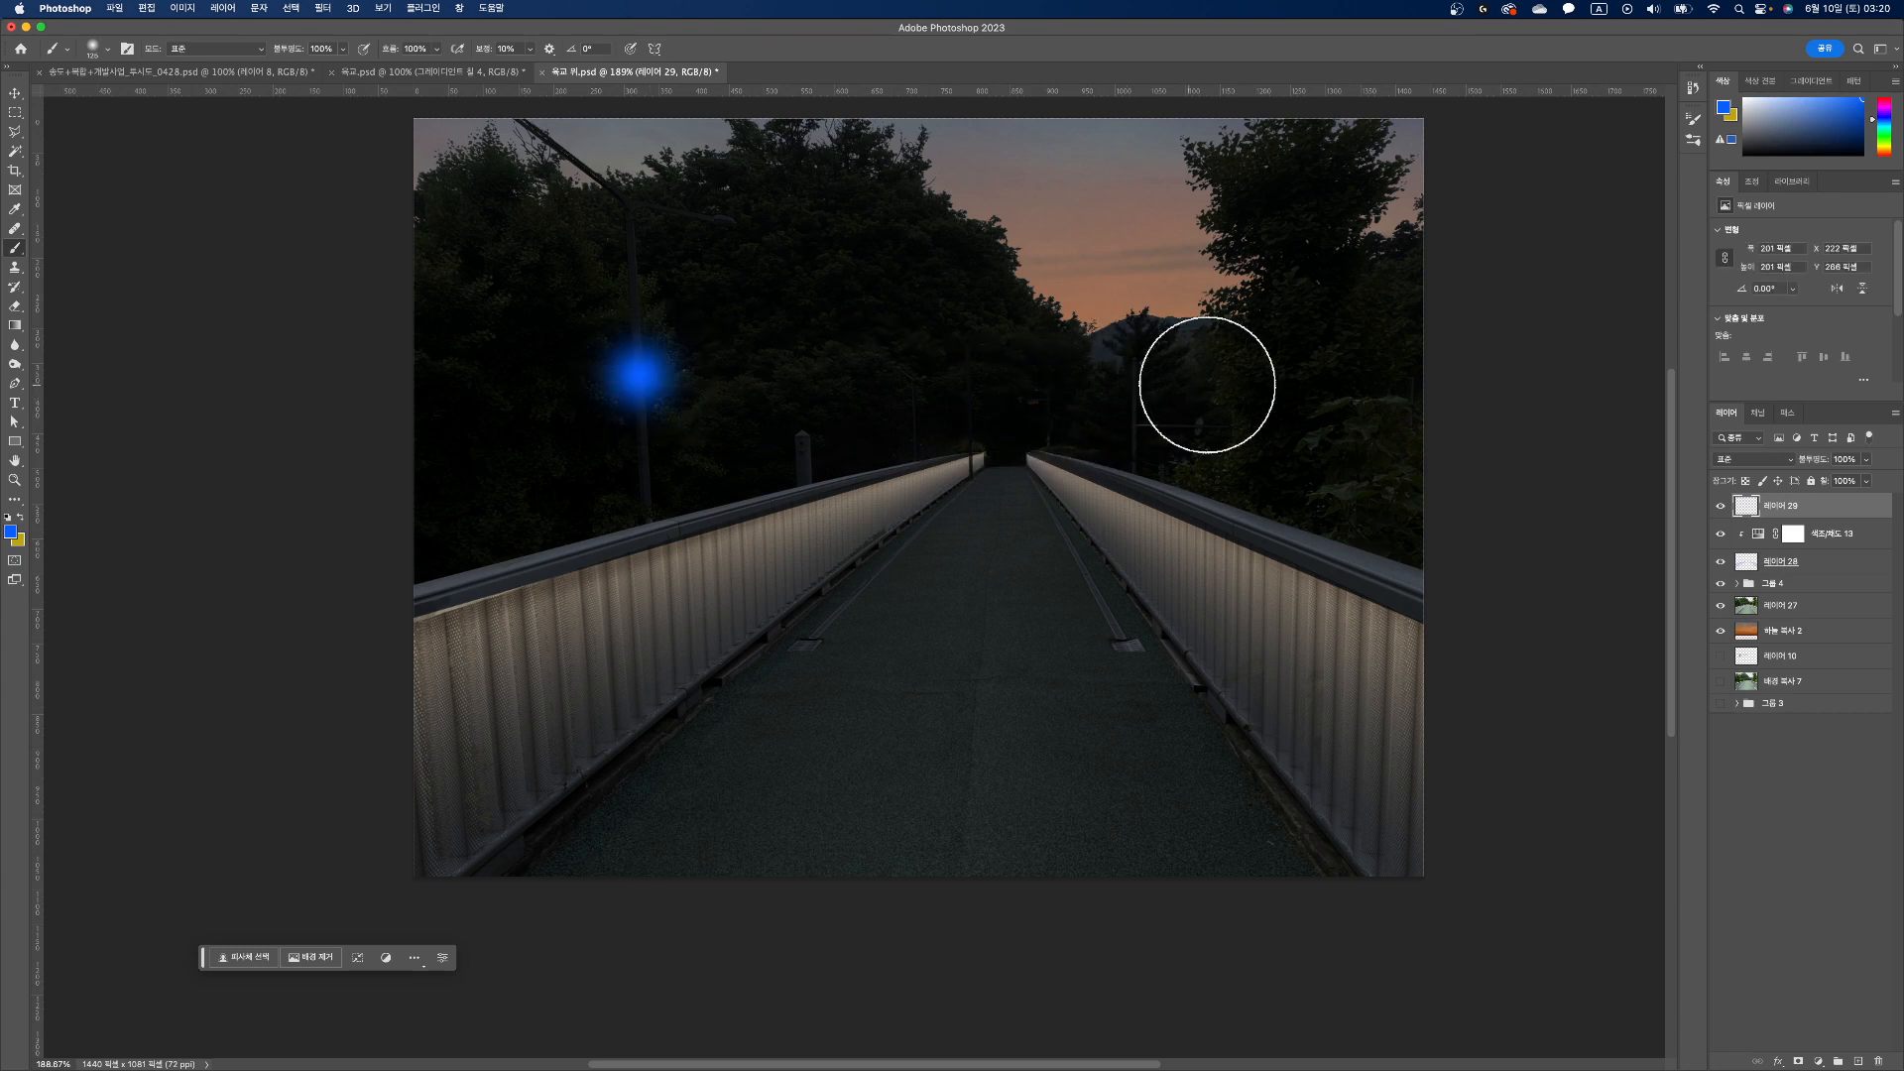
pyautogui.keyDown('shift'); pyautogui.click(1241, 383); pyautogui.keyUp('shift')
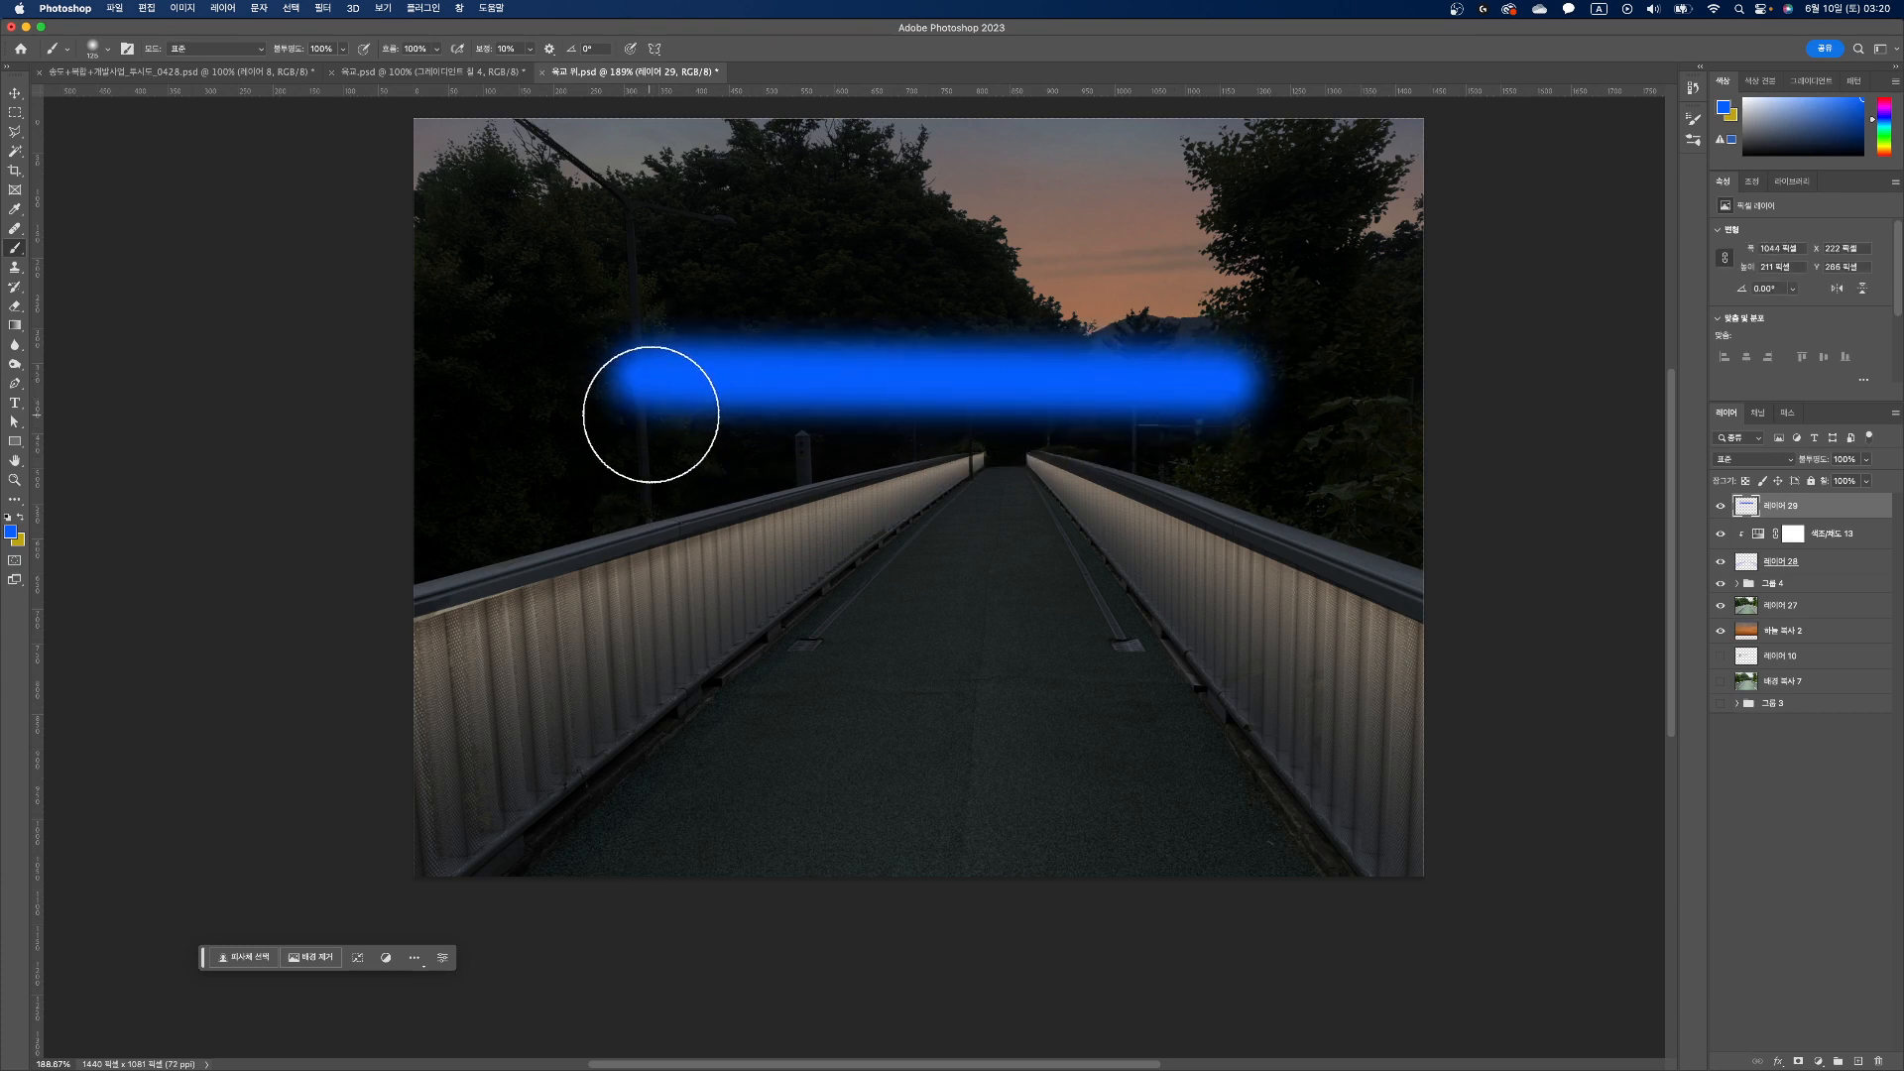
# Step: Distort the blue stroke in perspective so it tapers to a narrow tip at its right end
pyautogui.press('super+t')
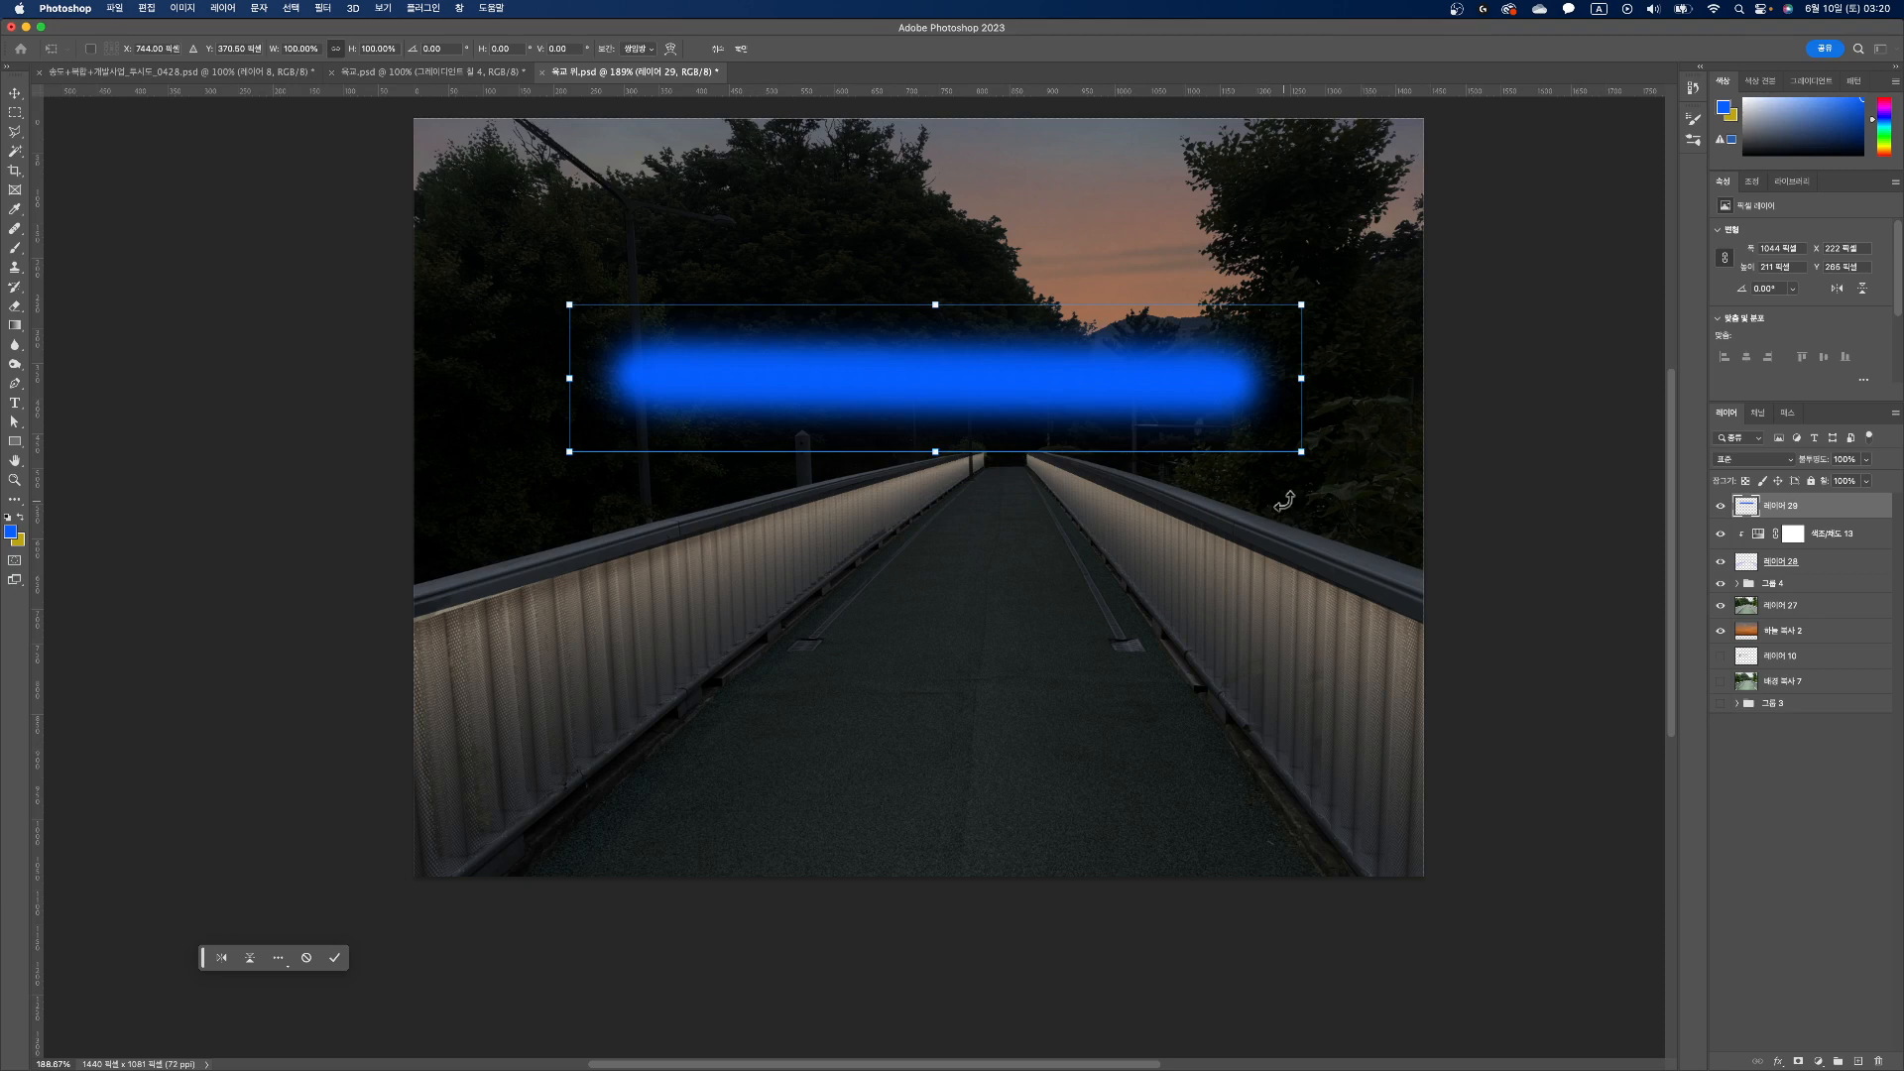
pyautogui.moveTo(1301, 450); pyautogui.dragTo(1302, 340)
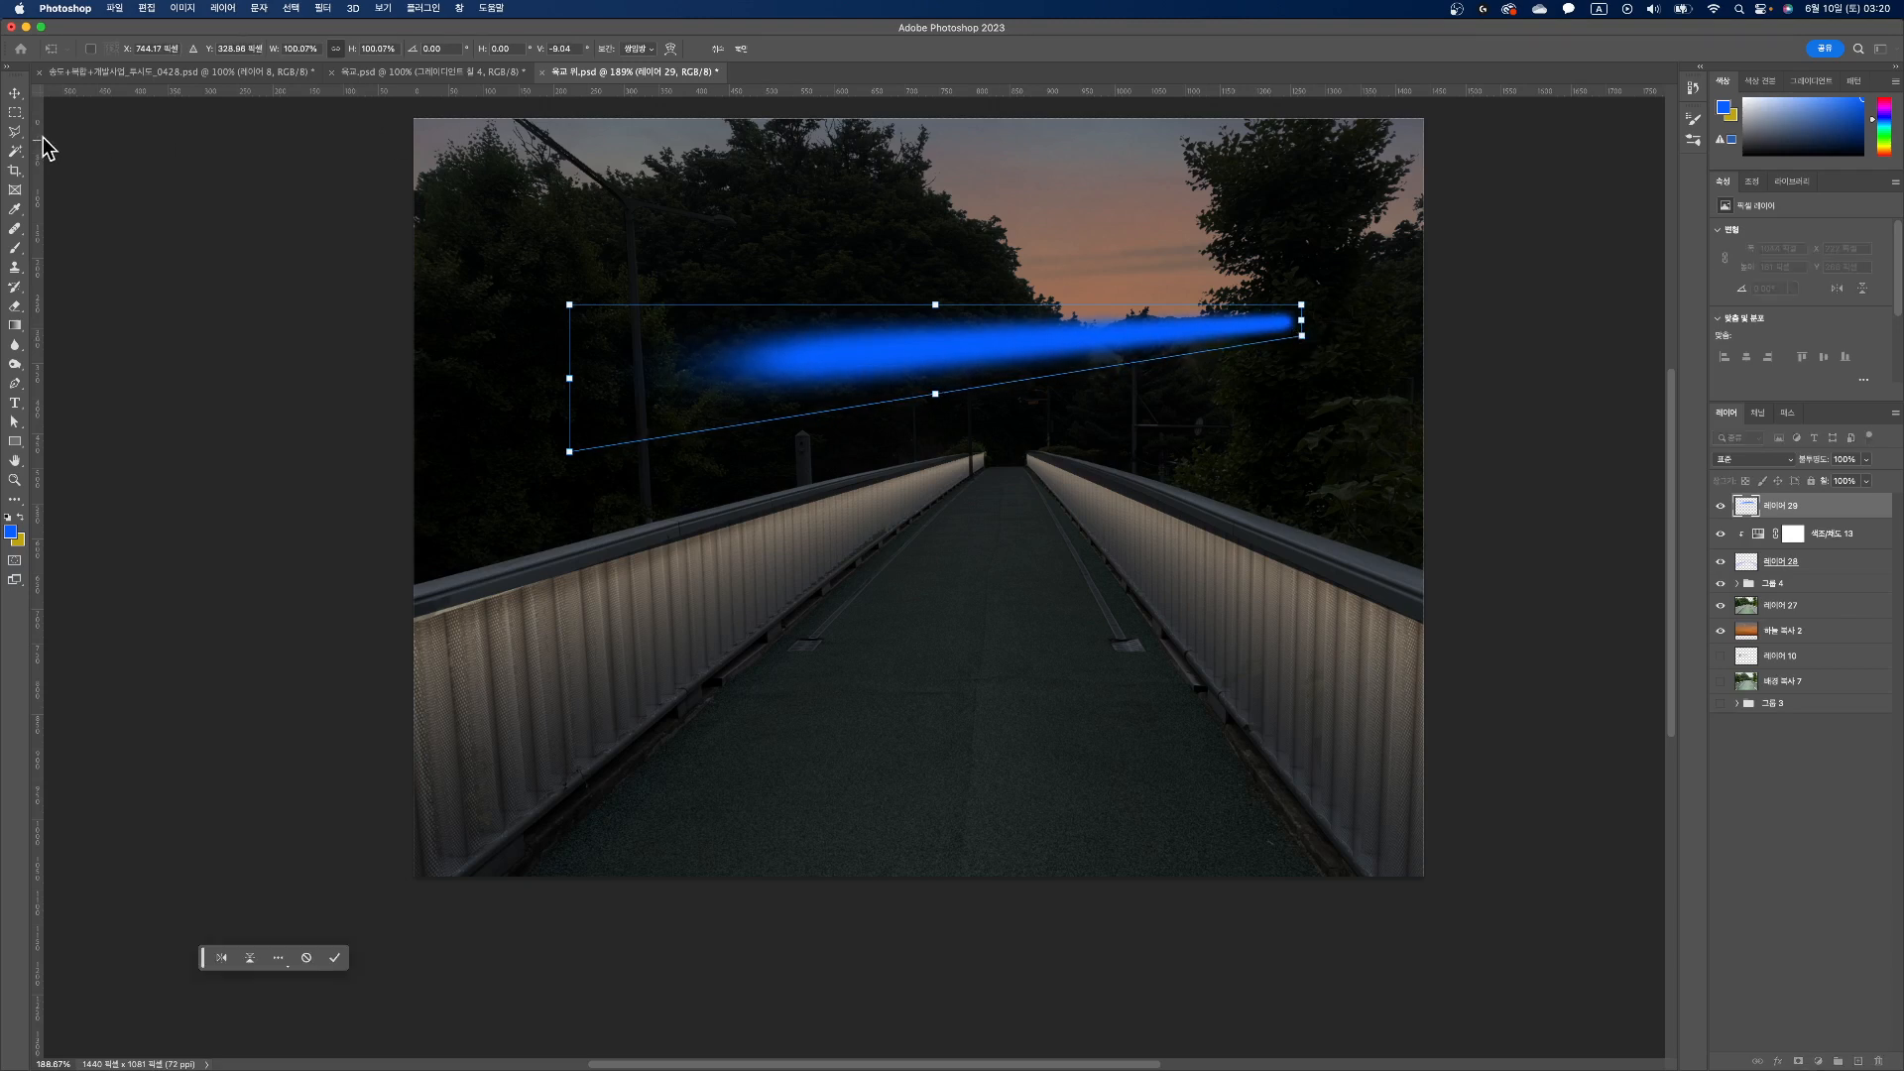
pyautogui.press('Return')
# Step: Select the tapered blue stroke with a rectangular marquee and place a duplicate of it over the lower walkway
pyautogui.click(16, 98)
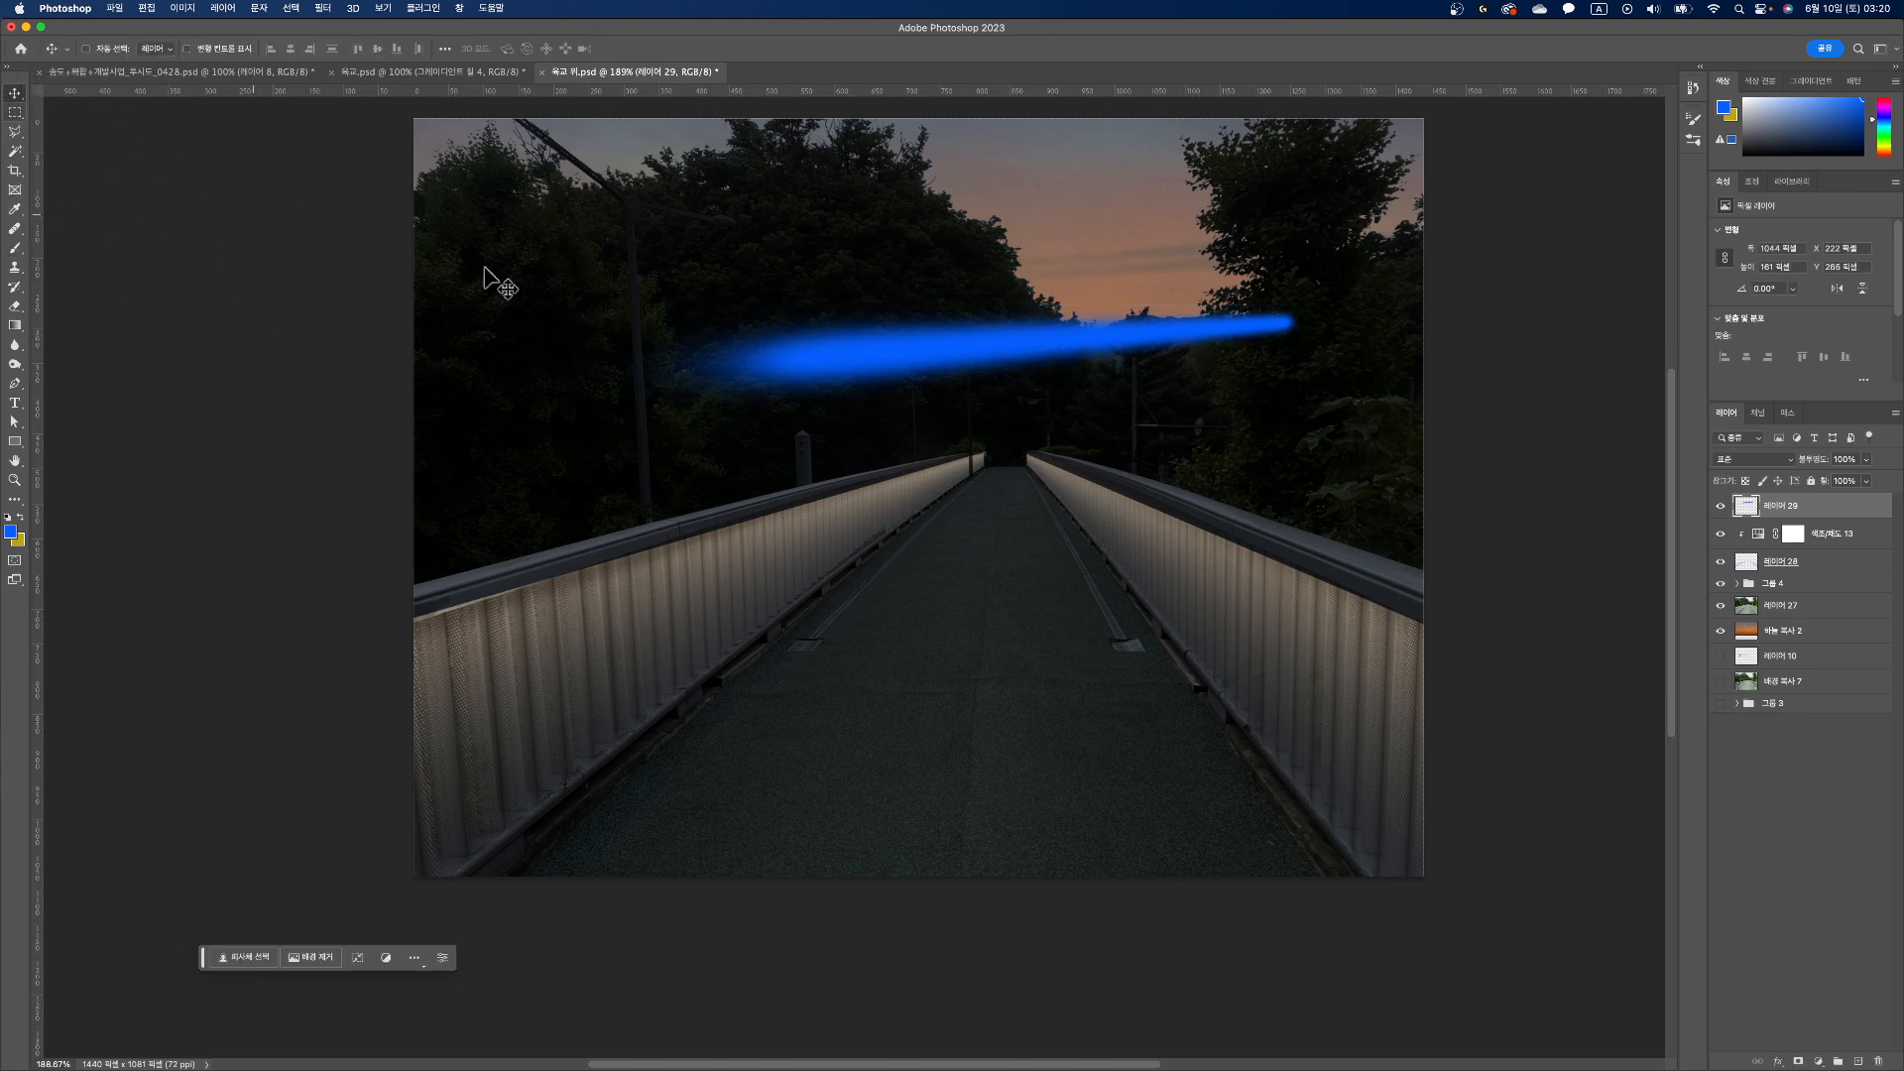
pyautogui.click(15, 112)
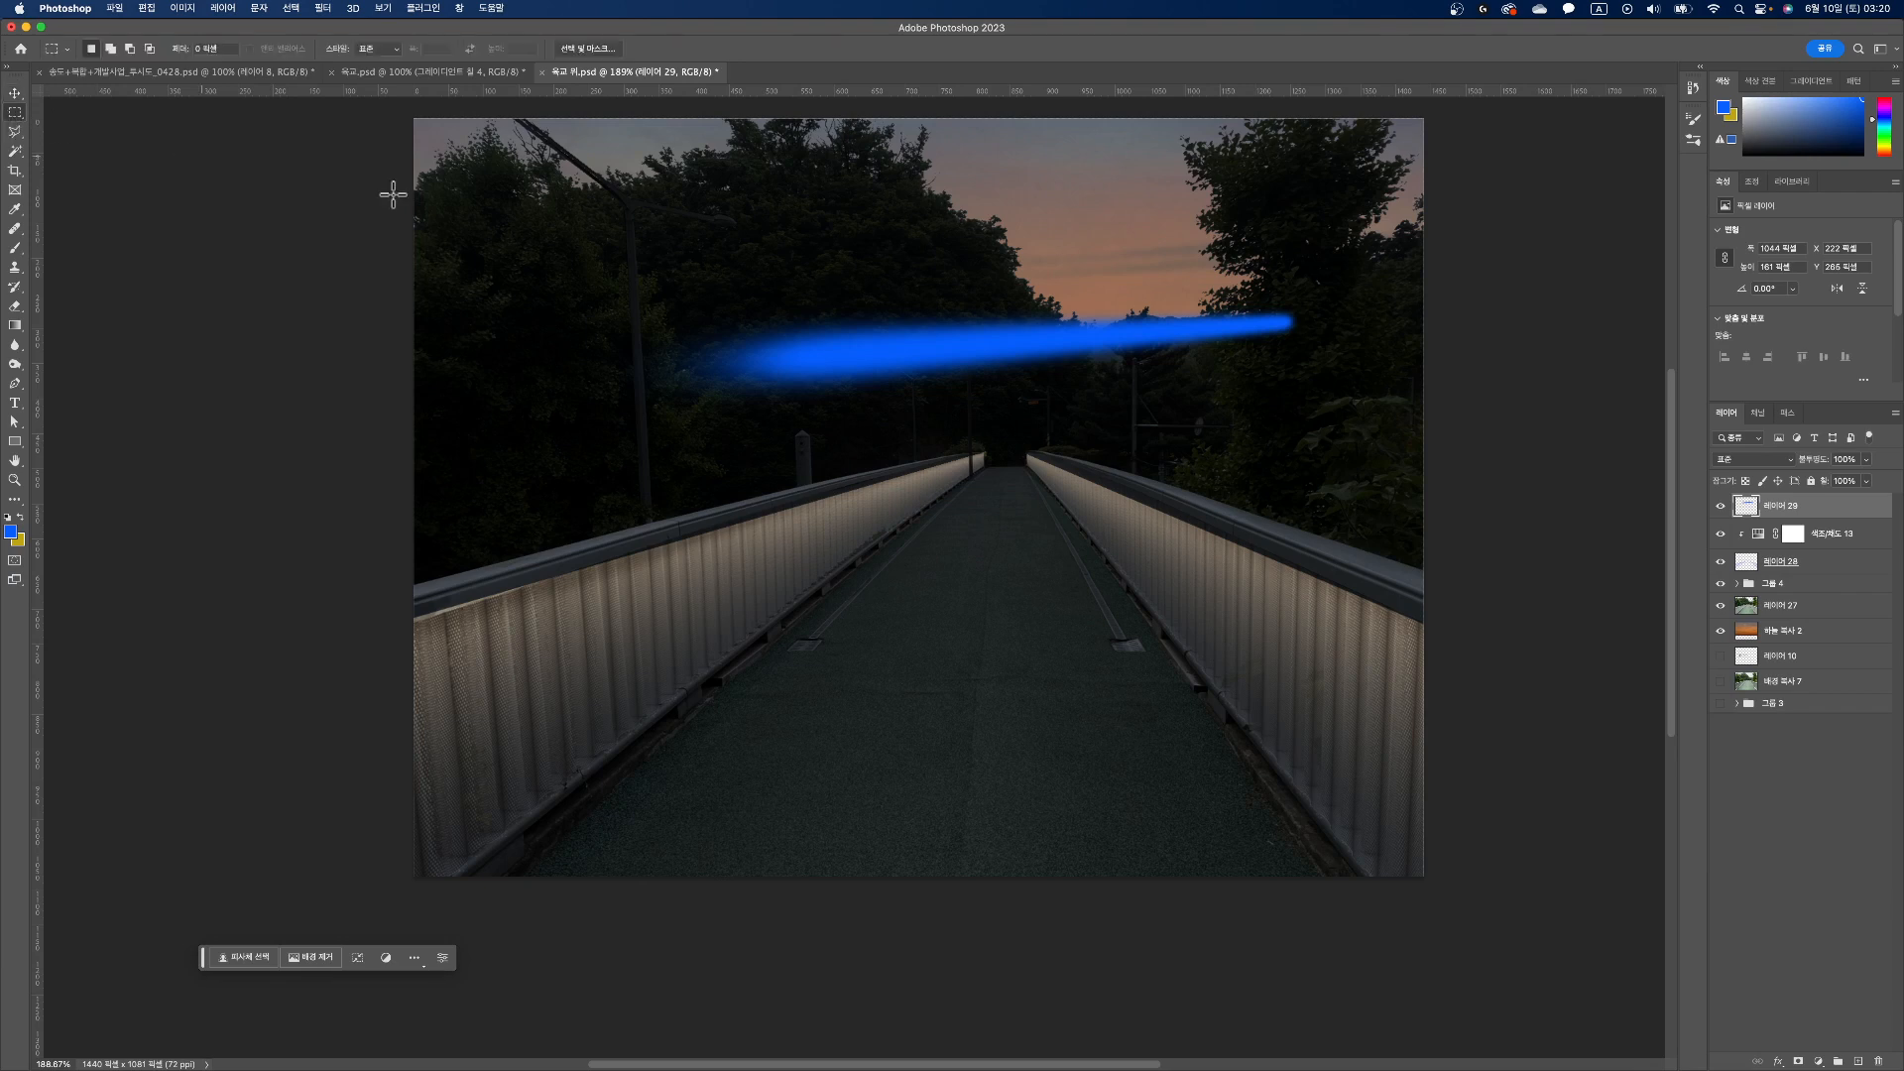
pyautogui.moveTo(571, 220); pyautogui.dragTo(1361, 453)
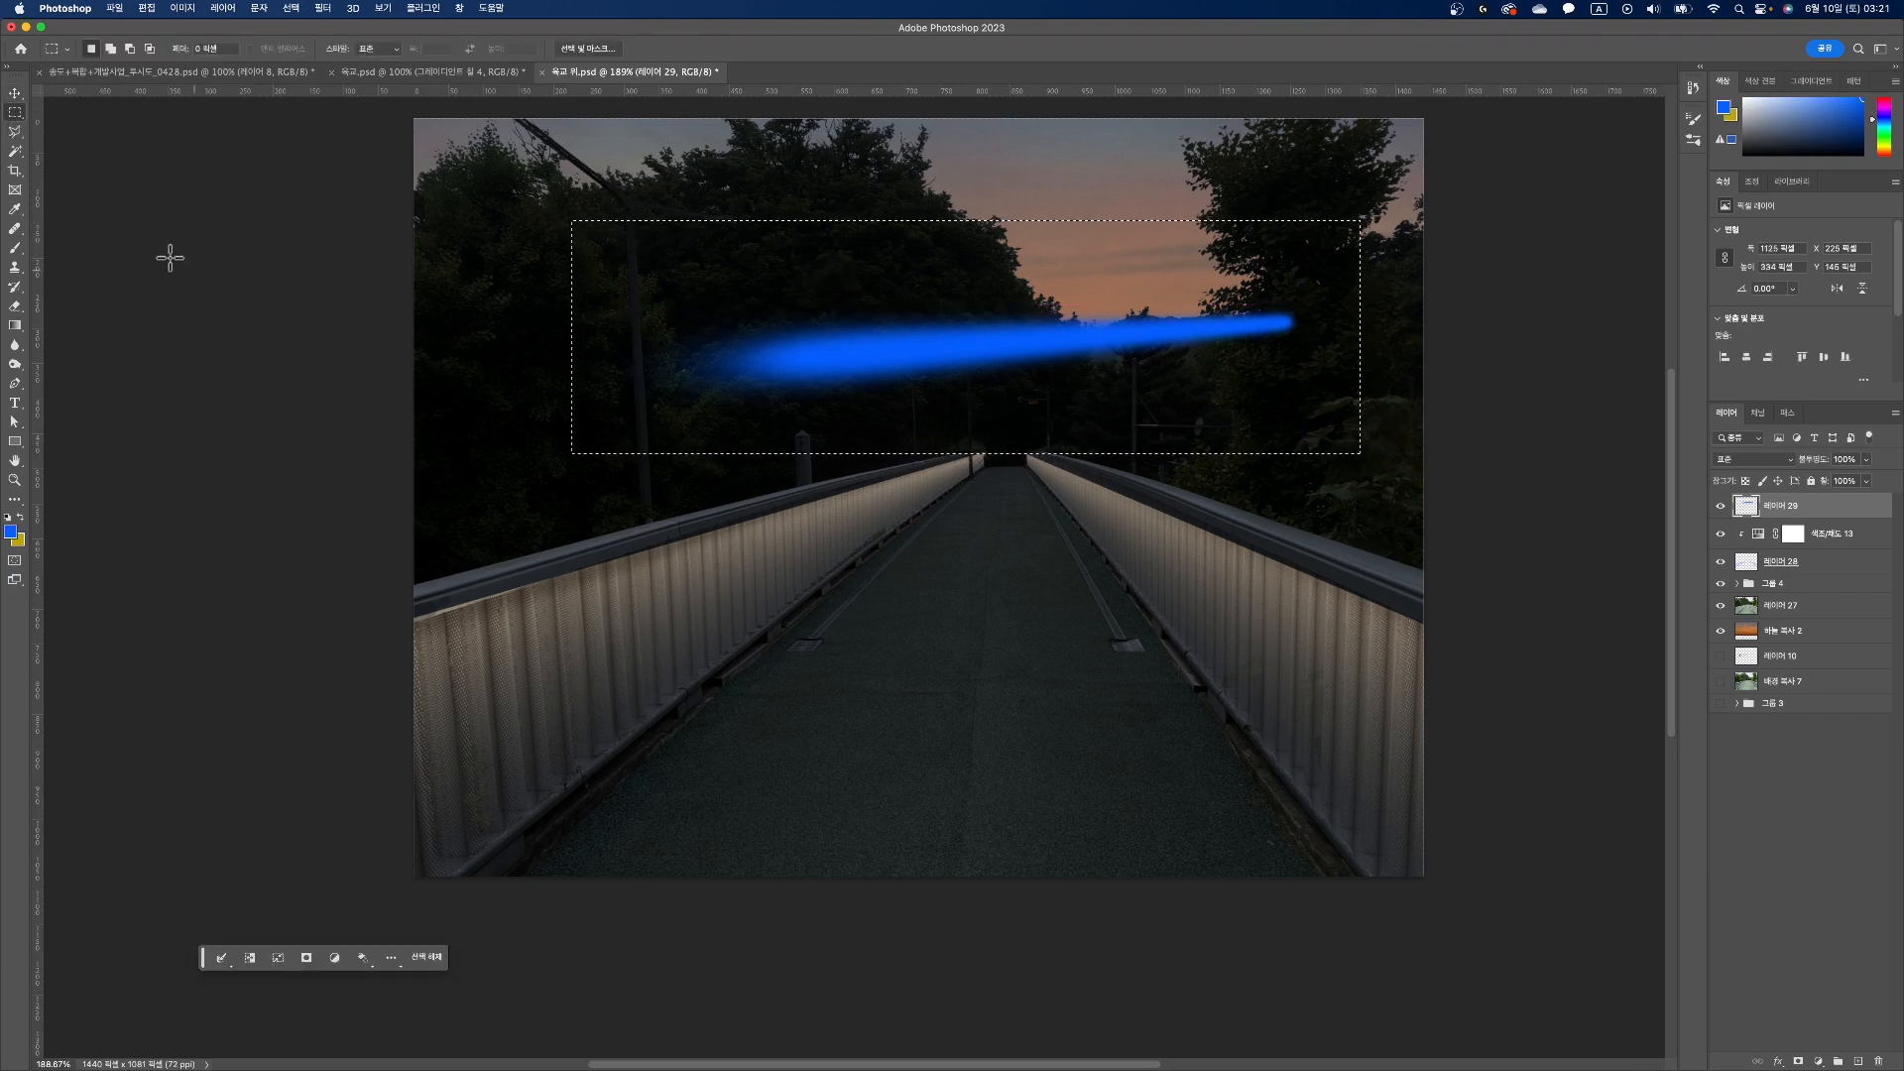
pyautogui.press('v')
pyautogui.moveTo(943, 370); pyautogui.dragTo(813, 723)
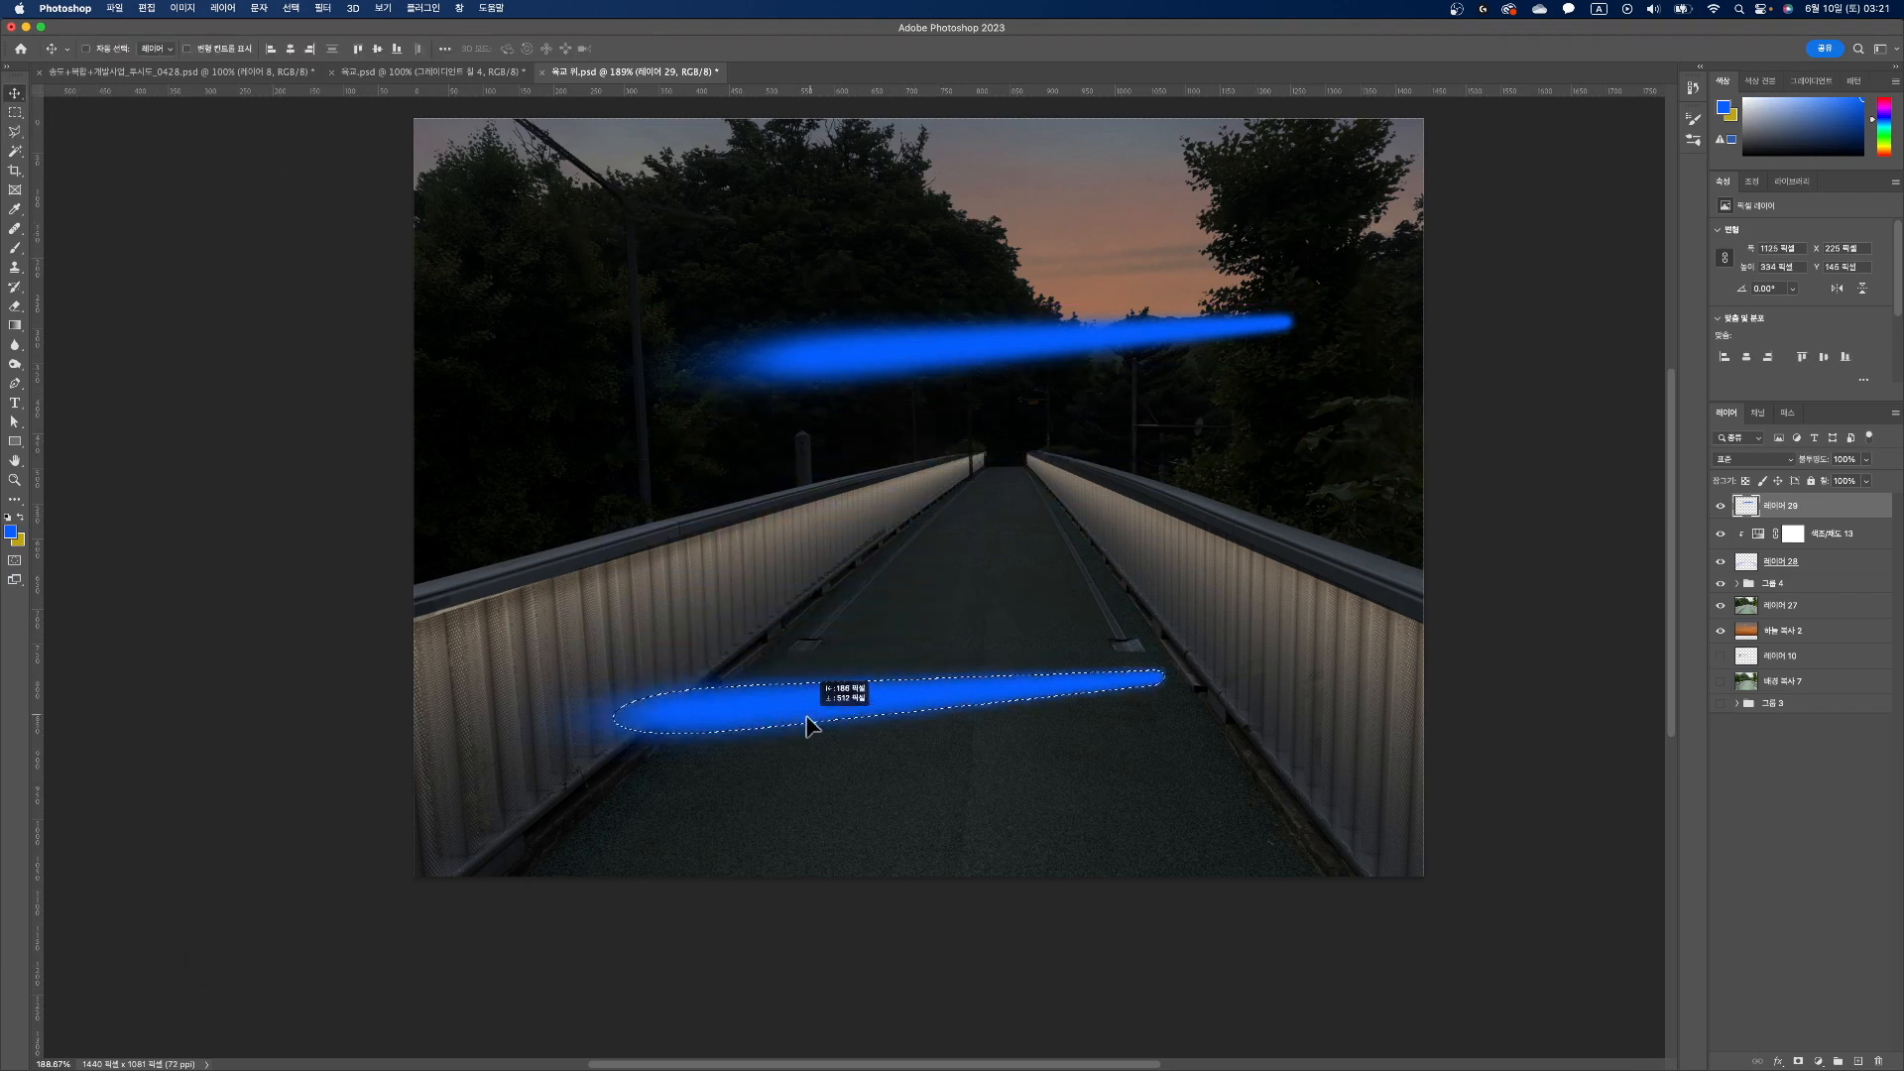
# Step: Skew and stretch the duplicated blue stroke so it runs along the base of the left railing
pyautogui.hotkey('ctrl', 't')
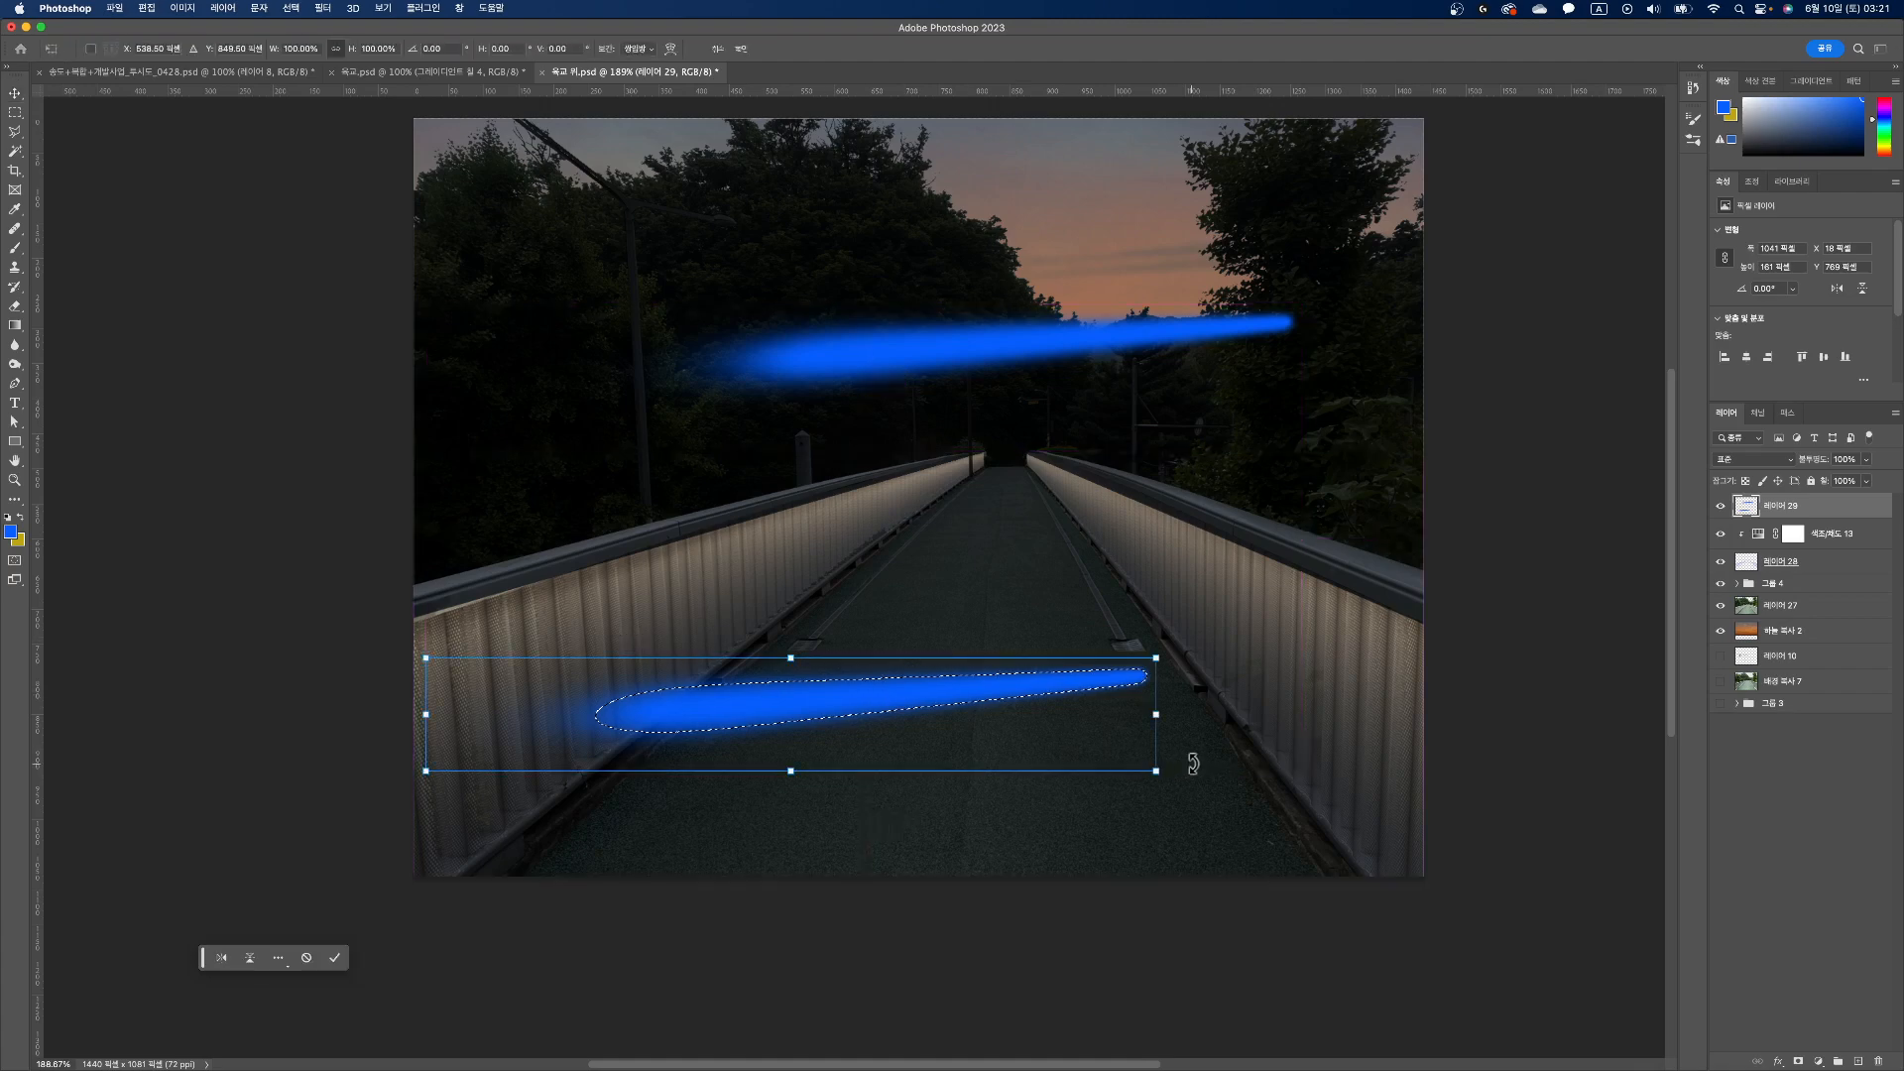
pyautogui.moveTo(1157, 716); pyautogui.dragTo(995, 514)
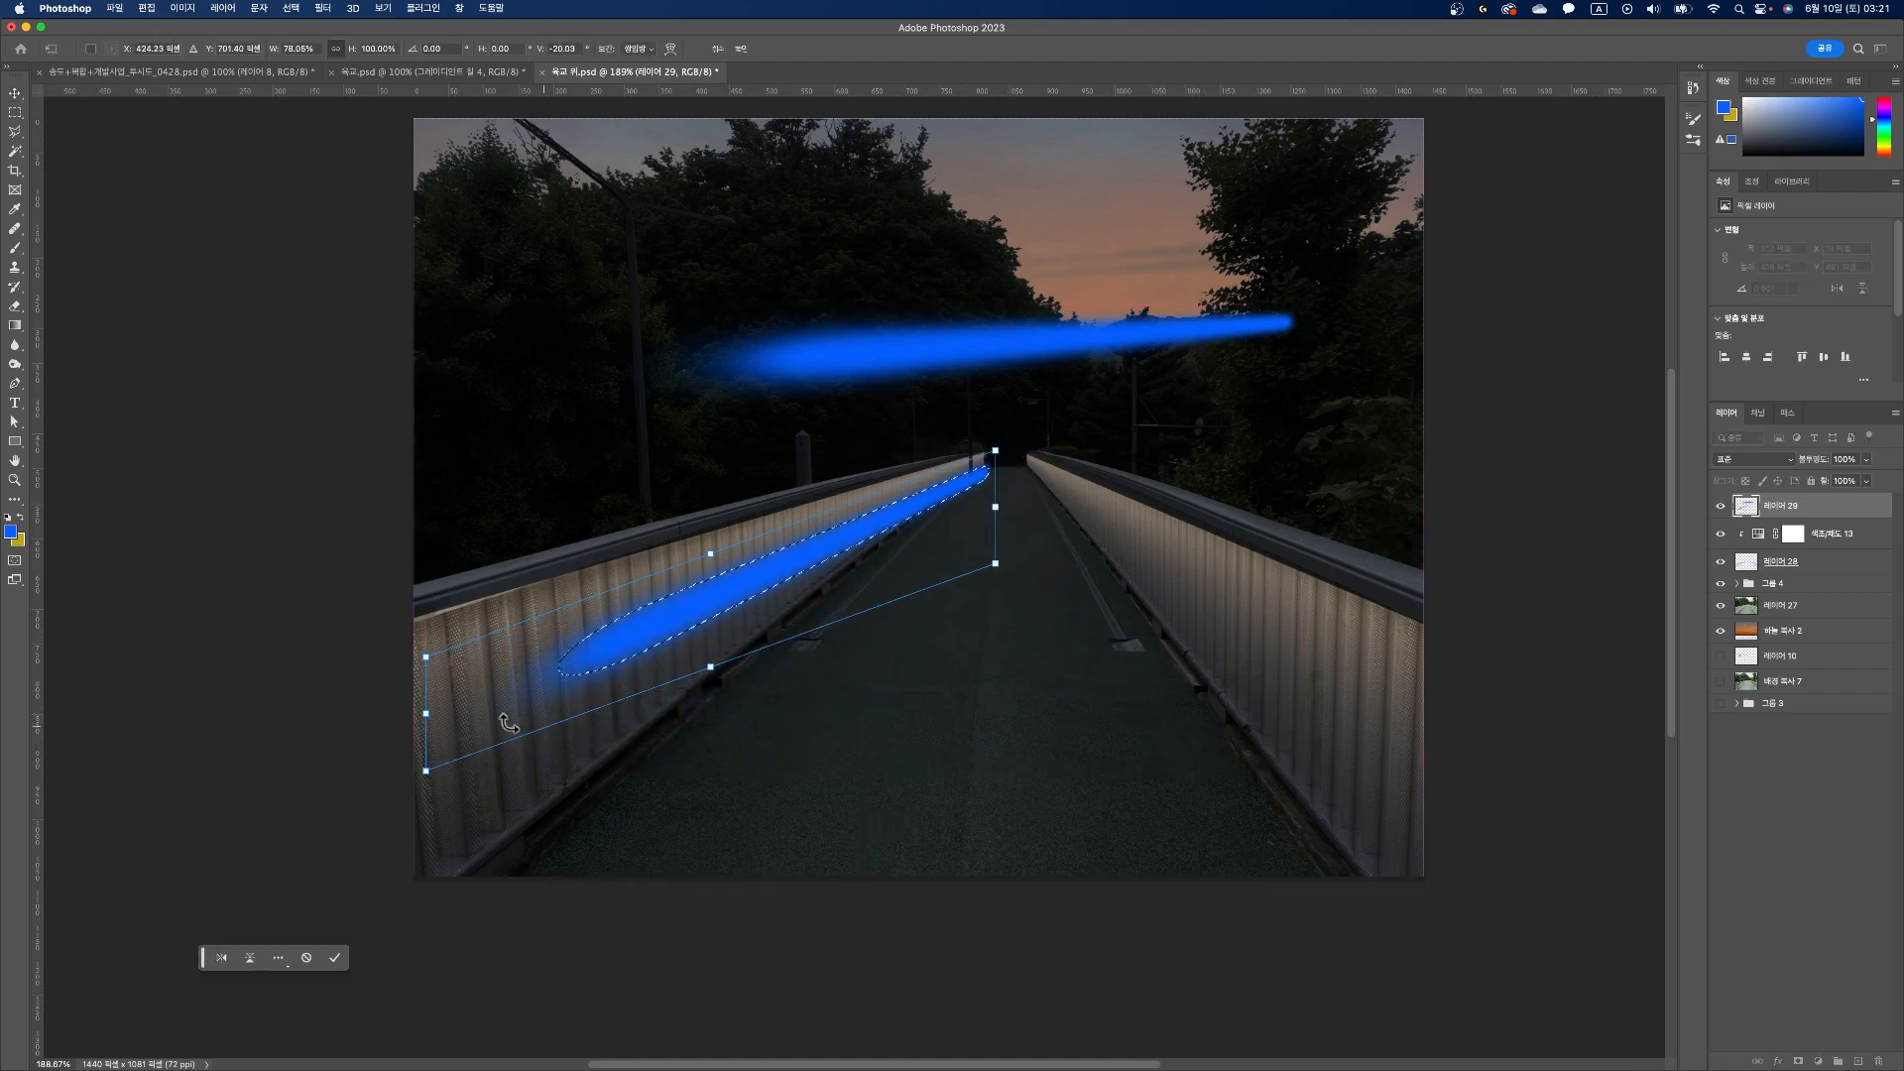
pyautogui.moveTo(427, 717)
pyautogui.mouseDown()
pyautogui.moveTo(389, 934)
pyautogui.moveTo(307, 1033)
pyautogui.moveTo(319, 1020)
pyautogui.mouseUp()
pyautogui.press('Return')
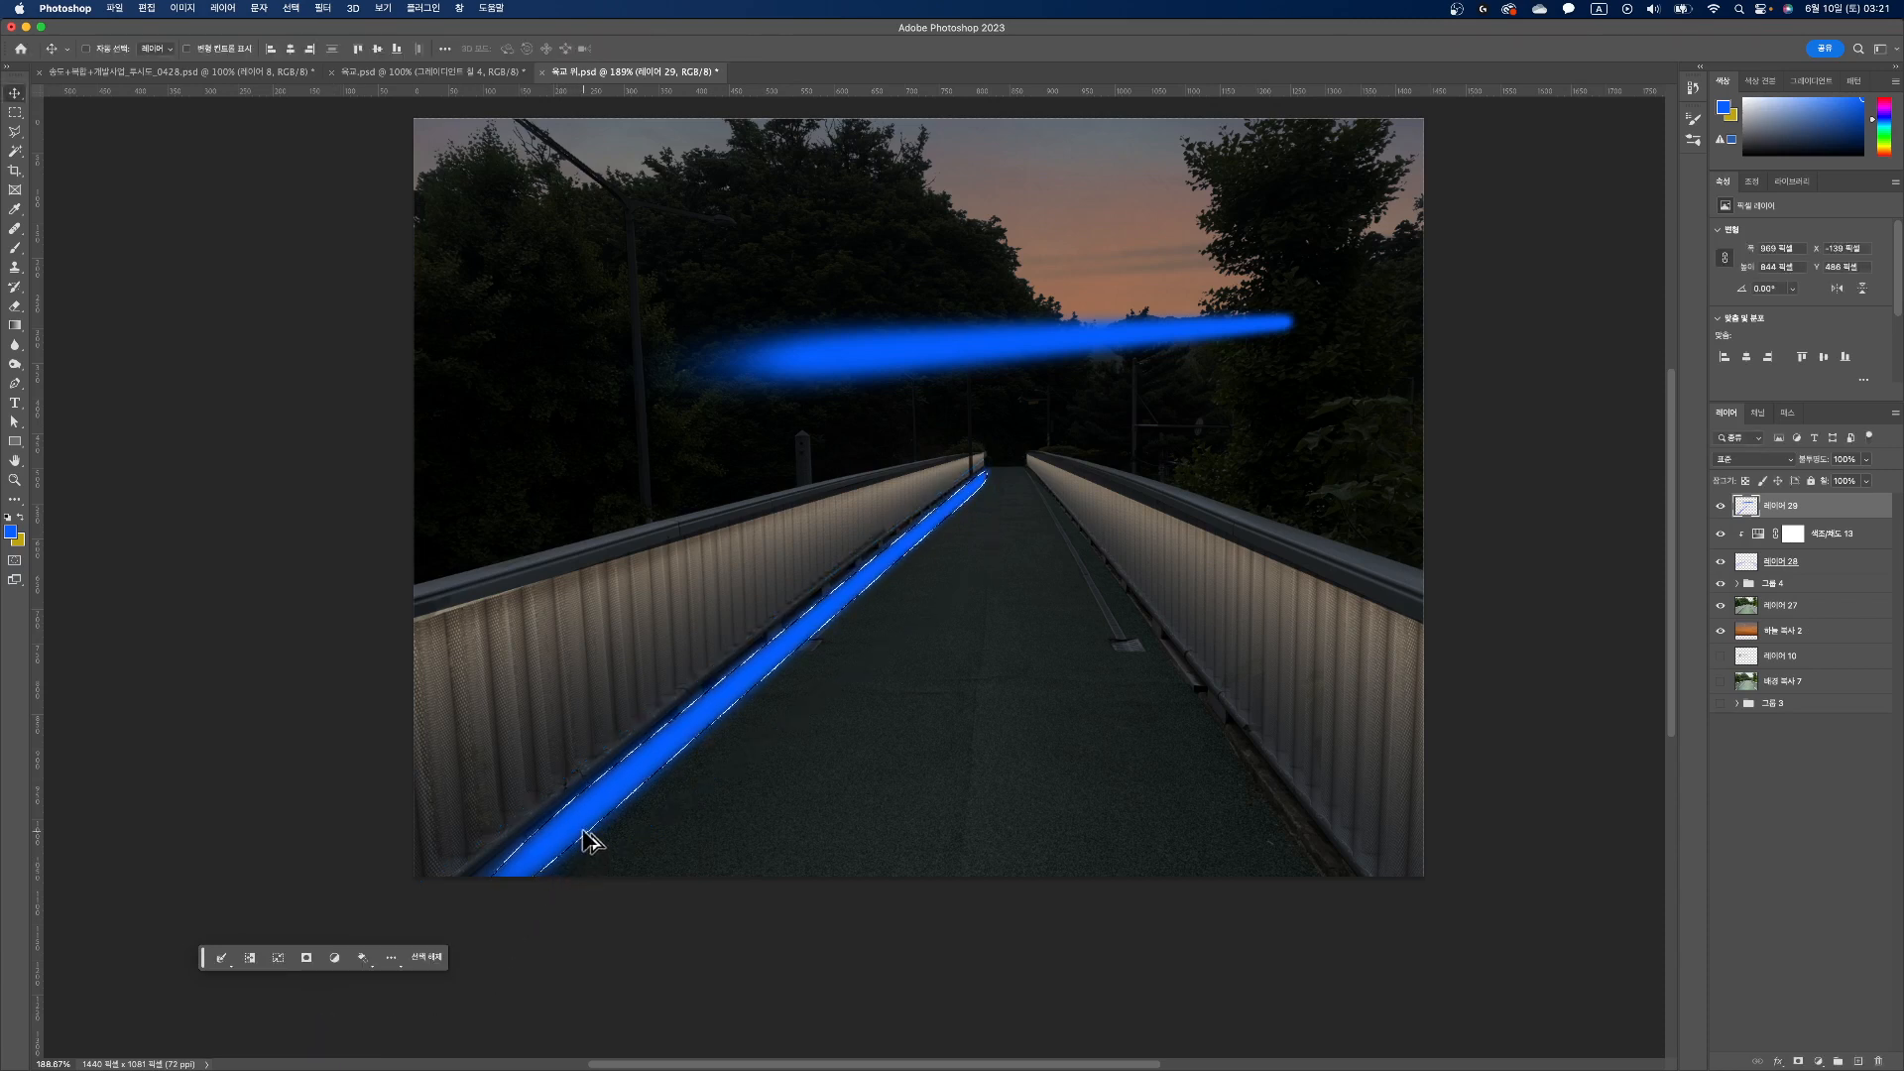
# Step: Duplicate the left railing's blue strip, flip the copy horizontally and place its narrow tip at the right railing's far end
pyautogui.moveTo(603, 820); pyautogui.dragTo(795, 846)
pyautogui.hotkey('ctrl', 't')
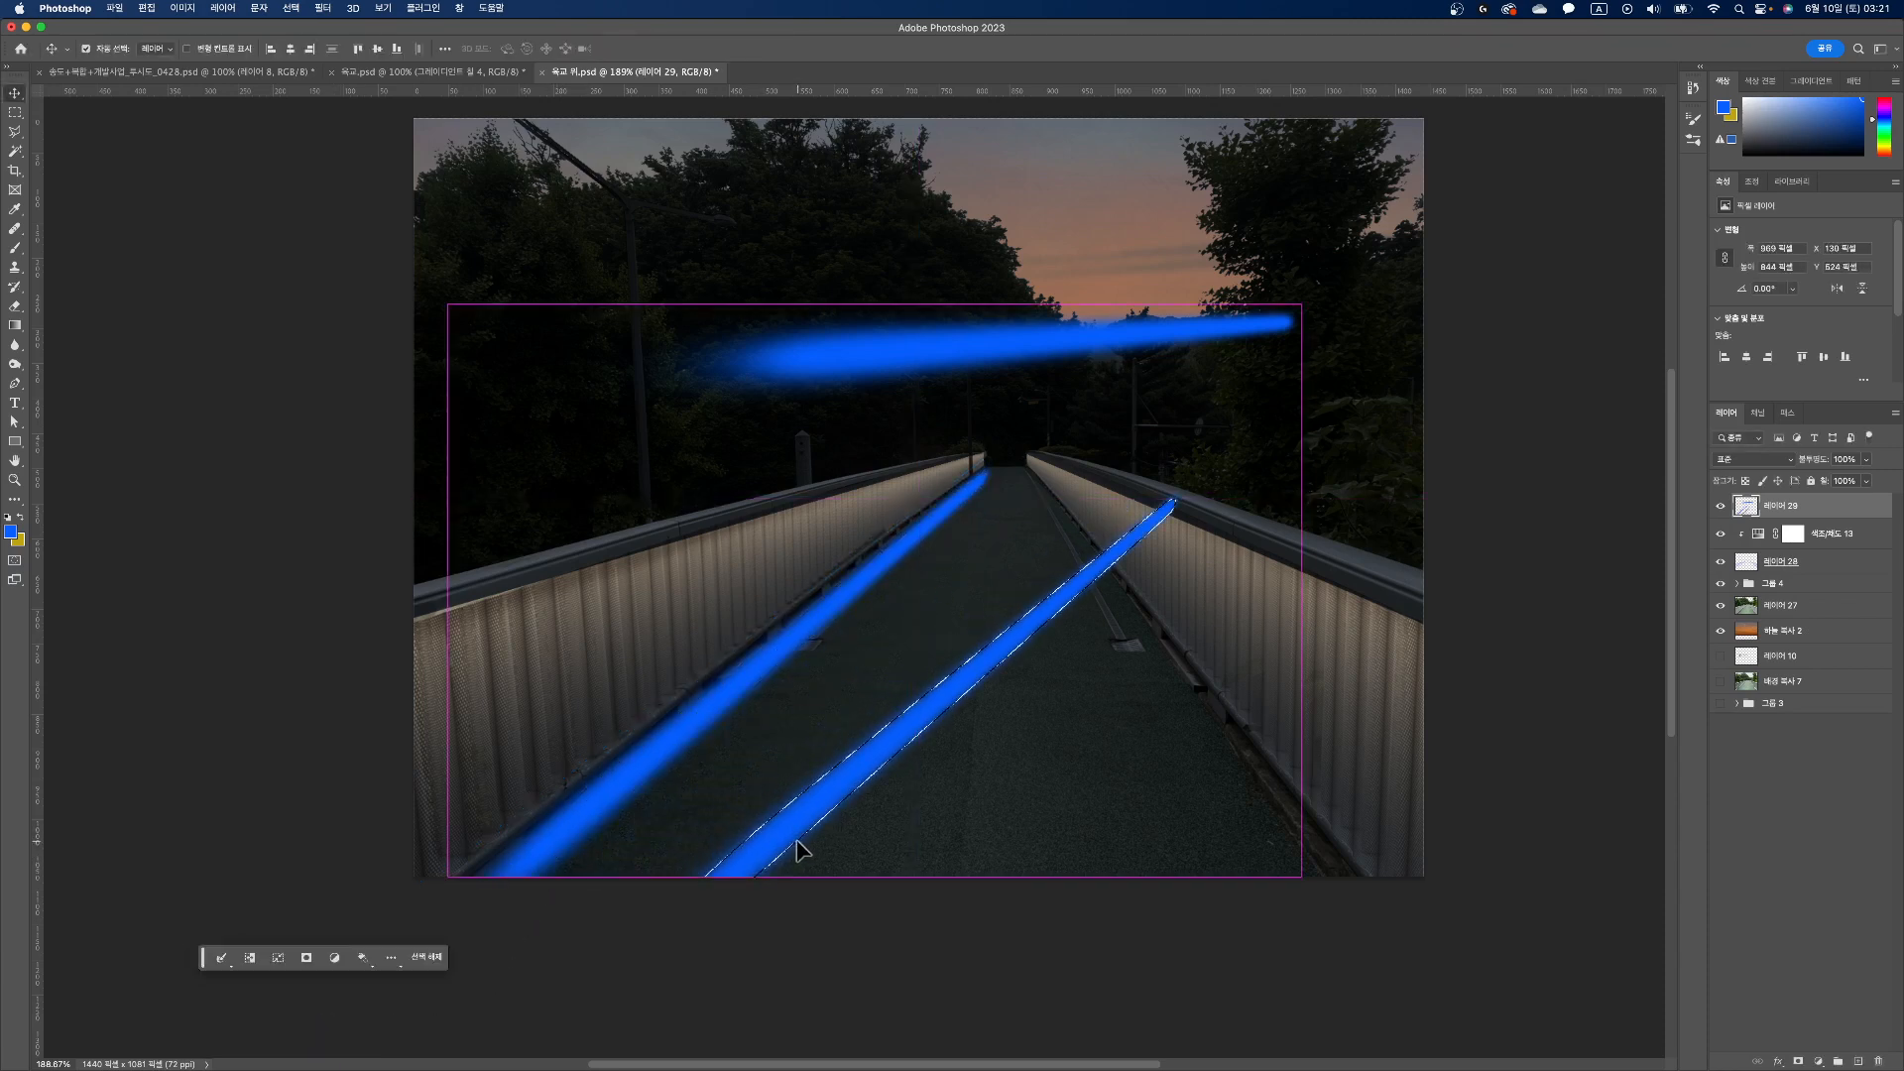
pyautogui.rightClick(960, 775)
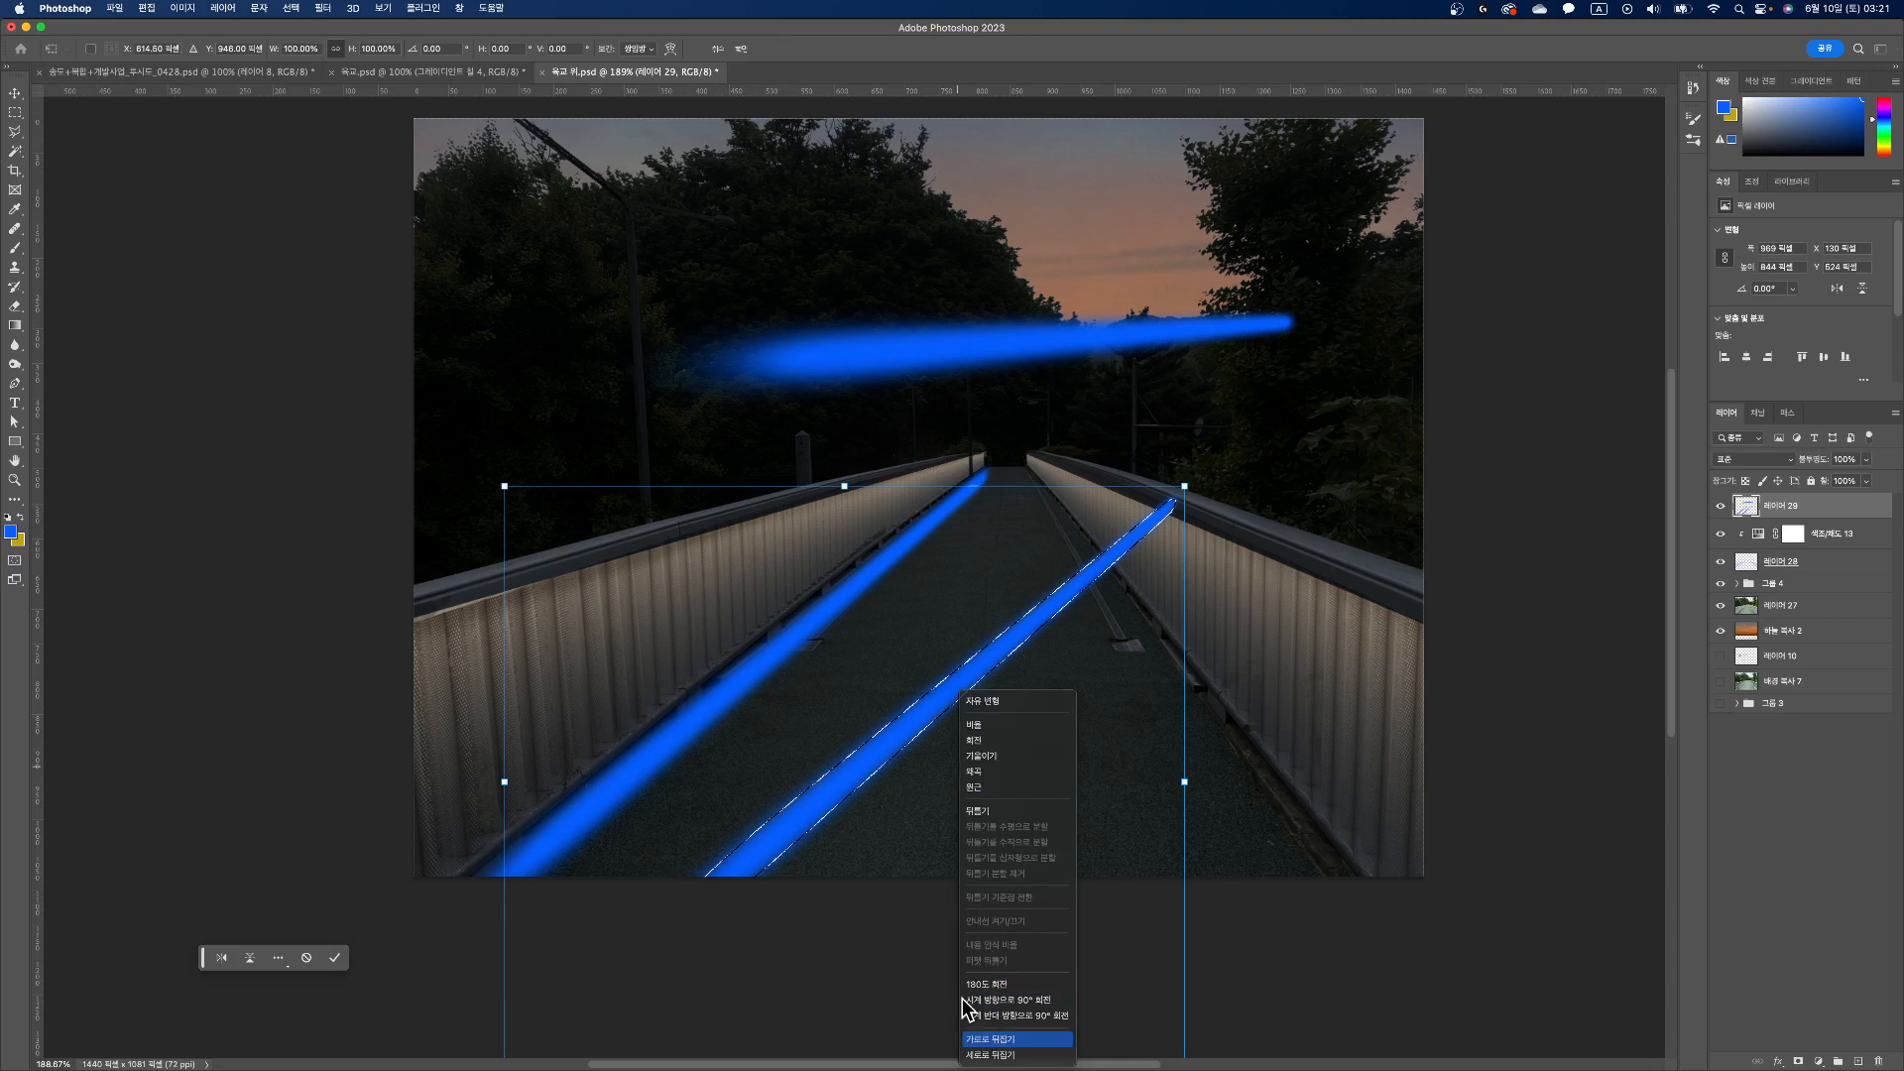
pyautogui.click(989, 1038)
pyautogui.moveTo(918, 851)
pyautogui.mouseDown()
pyautogui.moveTo(1441, 820)
pyautogui.moveTo(1422, 821)
pyautogui.mouseUp()
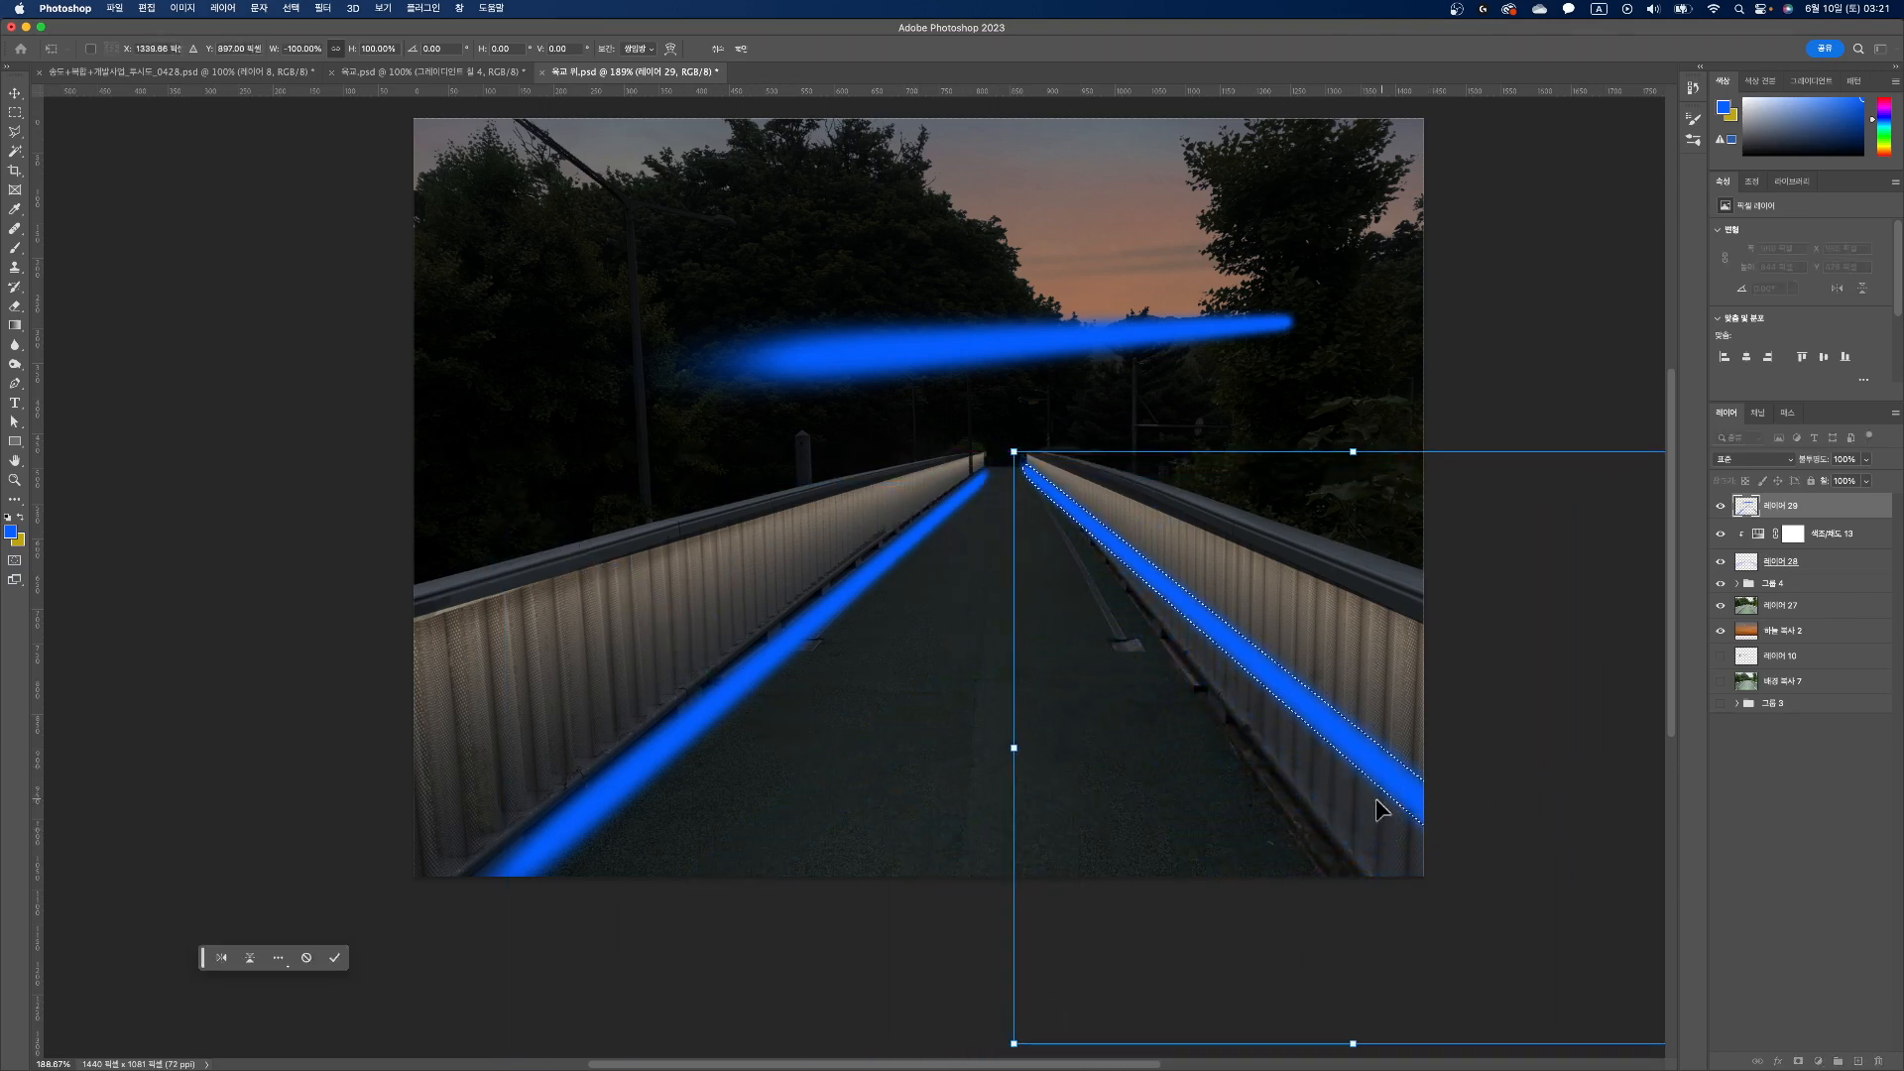
# Step: Skew the flipped strip vertically by about 18° so it follows the base of the right railing
pyautogui.scroll(-6, 1338, 821)
pyautogui.scroll(1, 1543, 893)
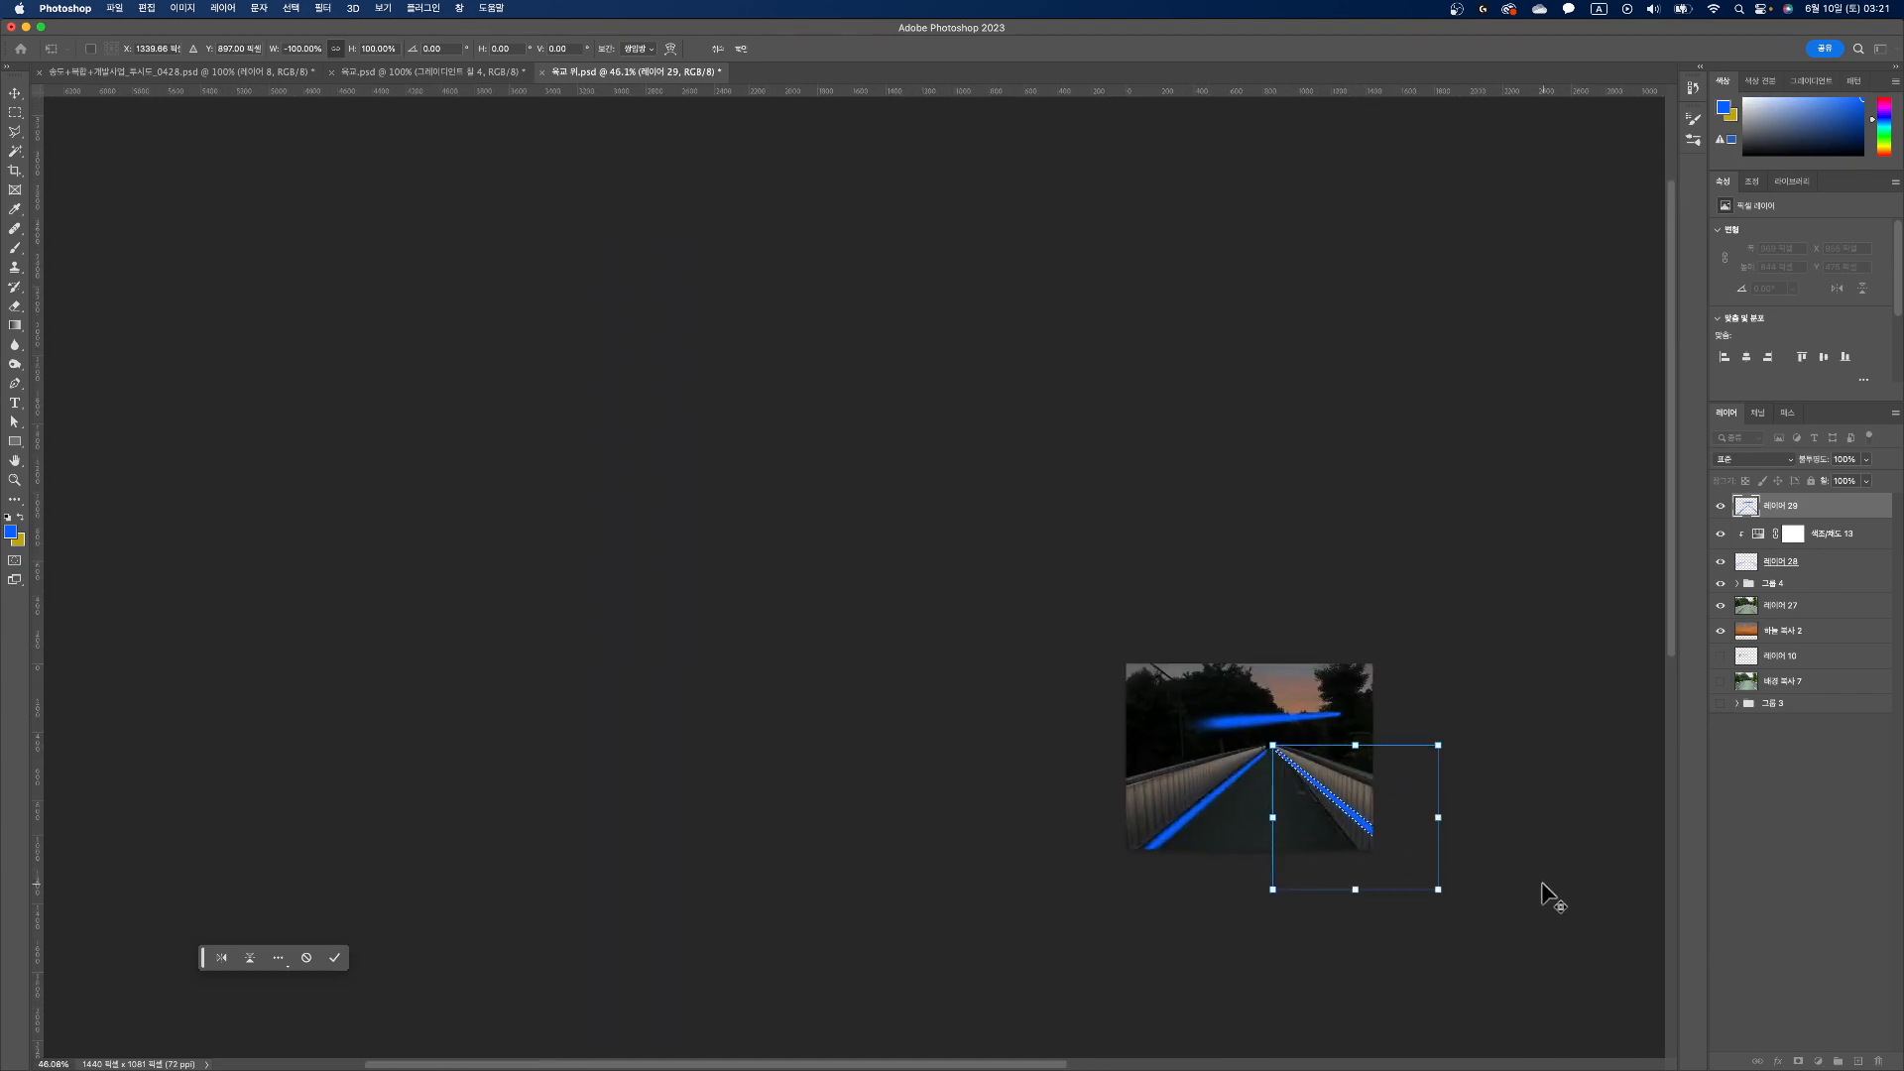
pyautogui.moveTo(1438, 822); pyautogui.dragTo(1428, 870)
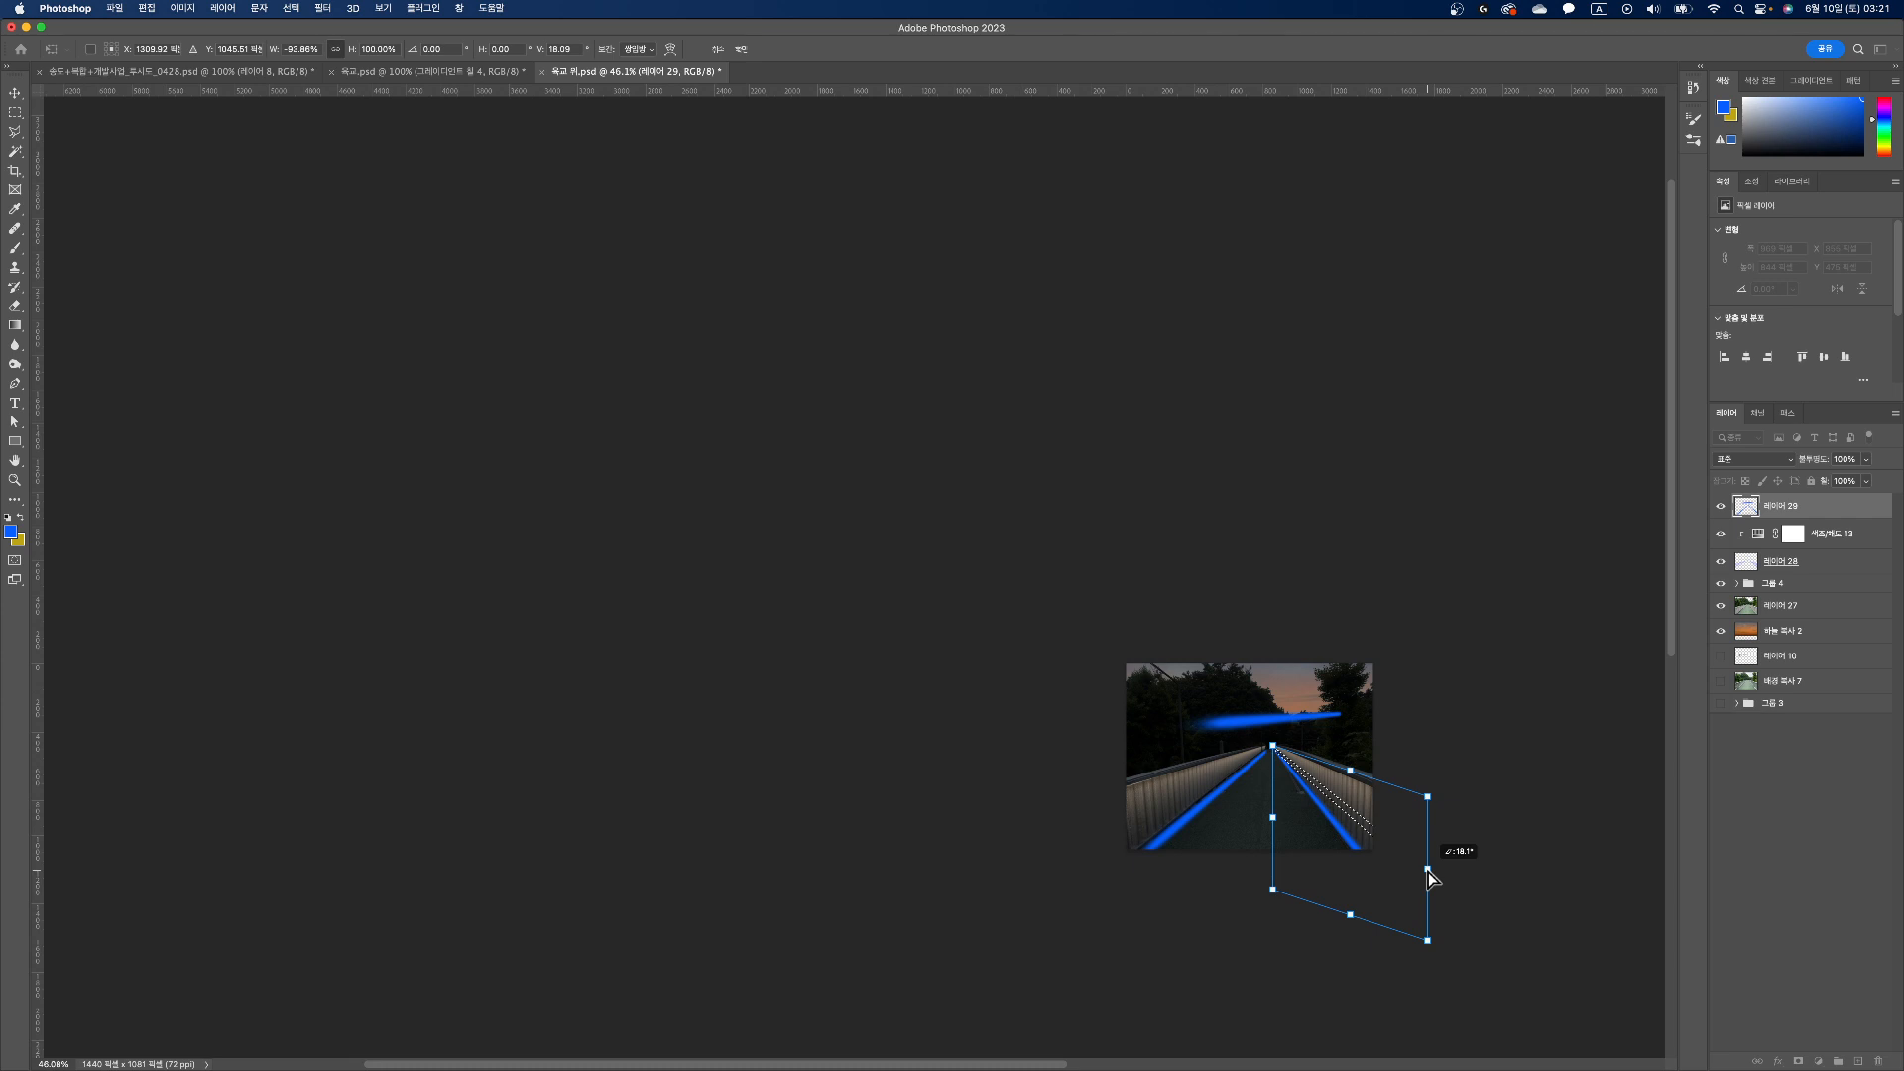
pyautogui.press('Return')
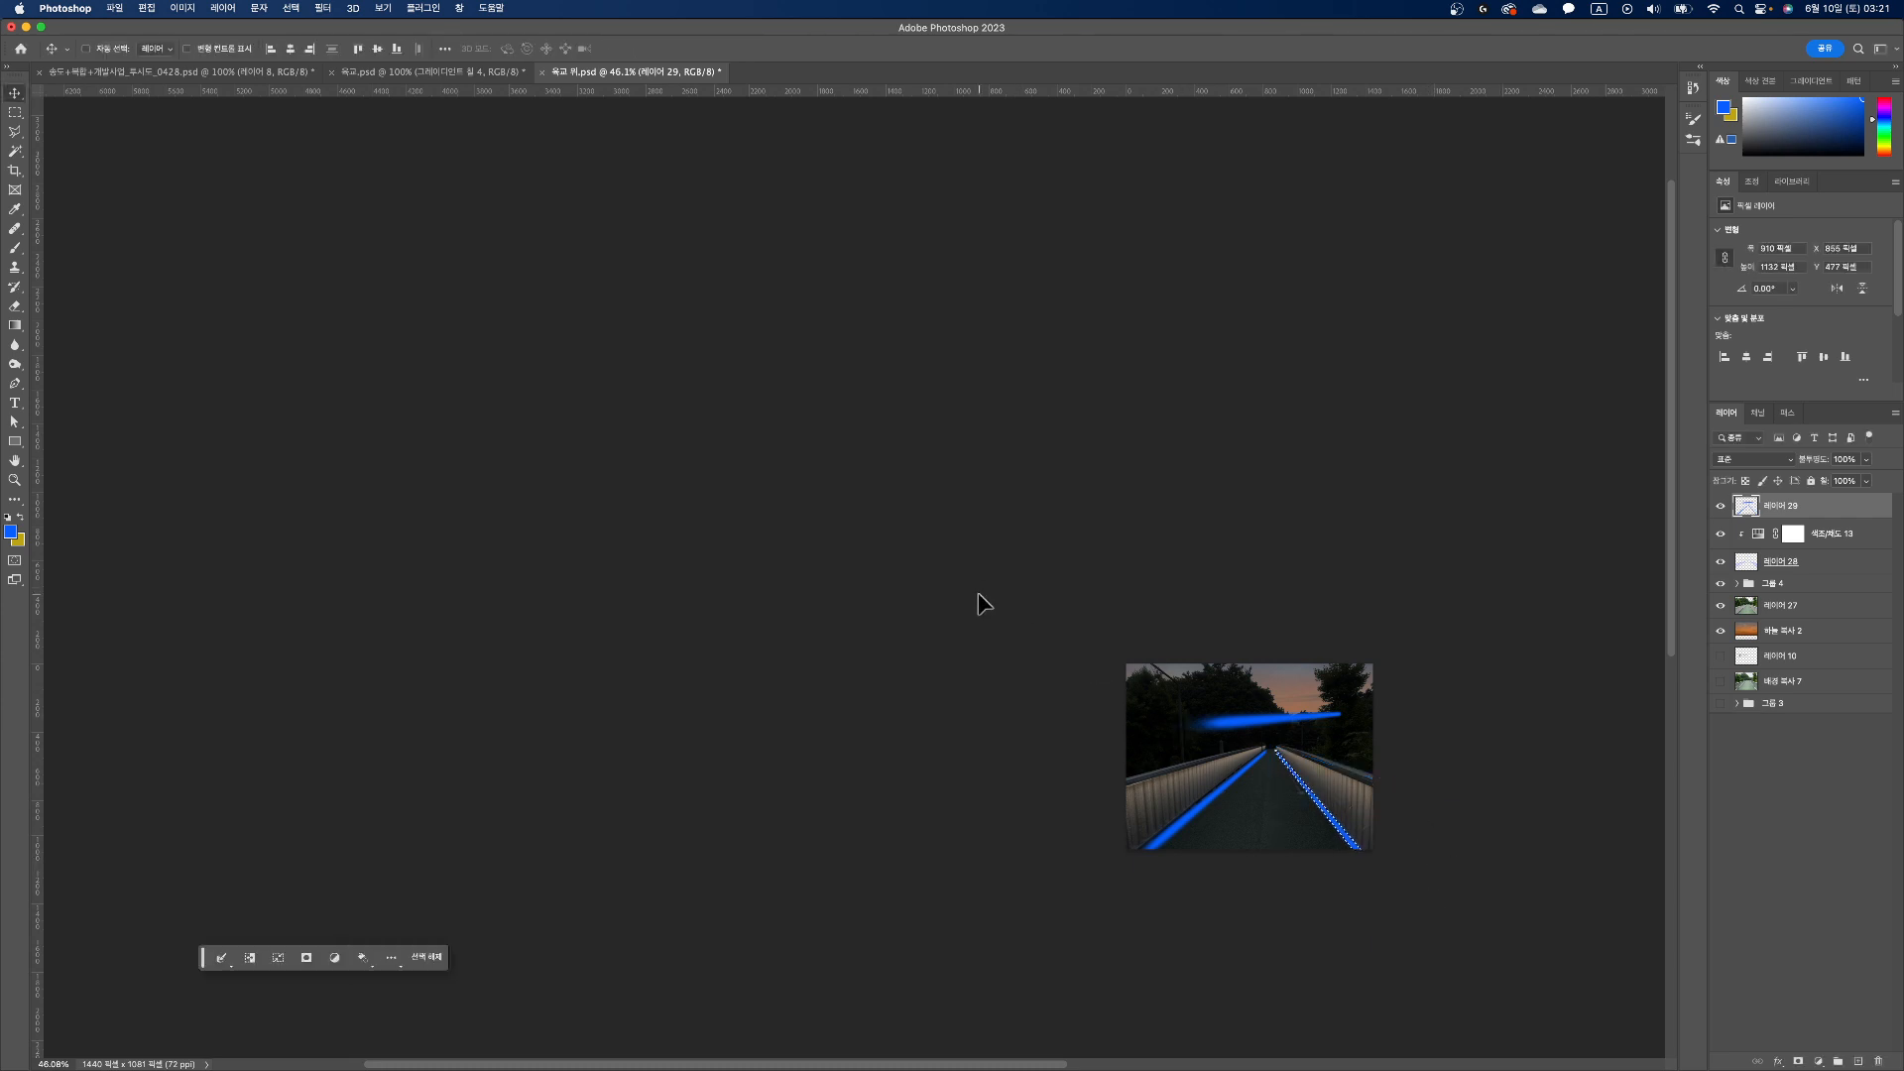
# Step: Remove the original blue stroke over the trees with a rectangular selection, and clear the selection
pyautogui.scroll(10, 1266, 786)
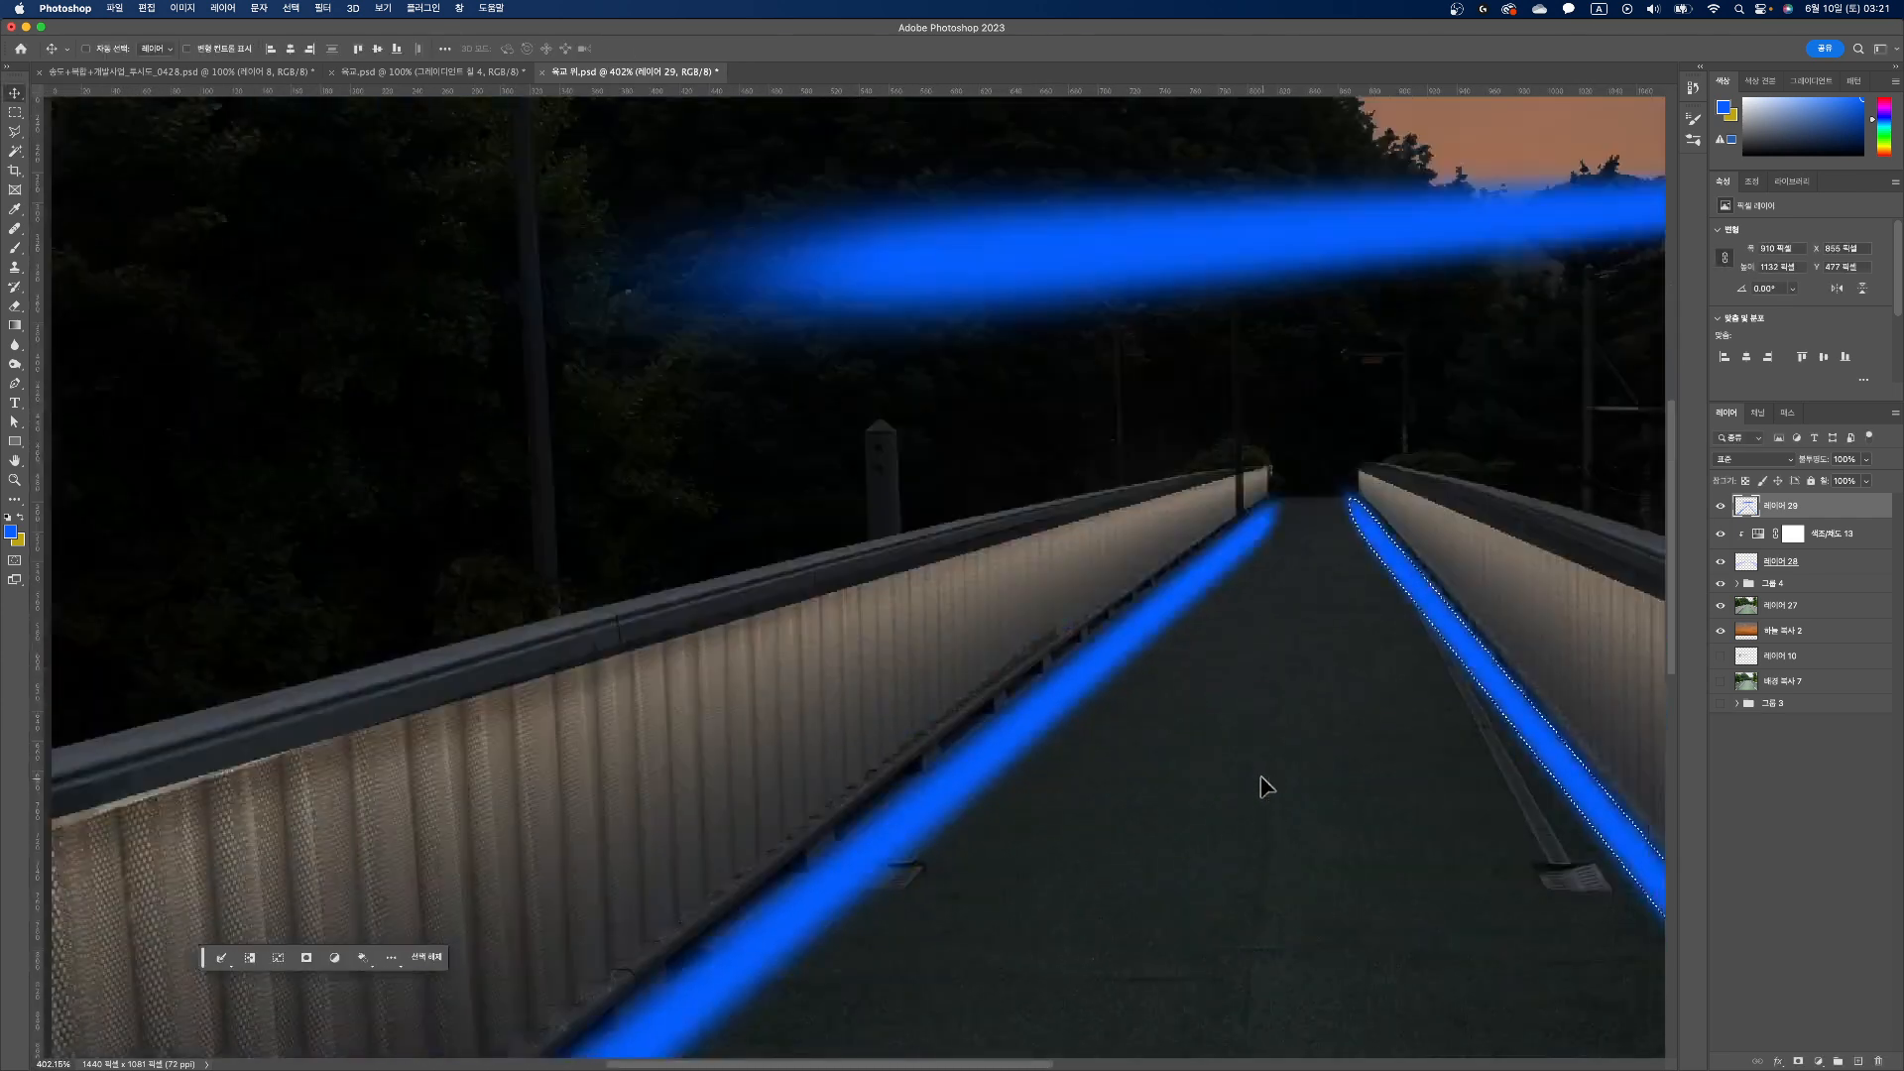
pyautogui.scroll(-8, 1245, 765)
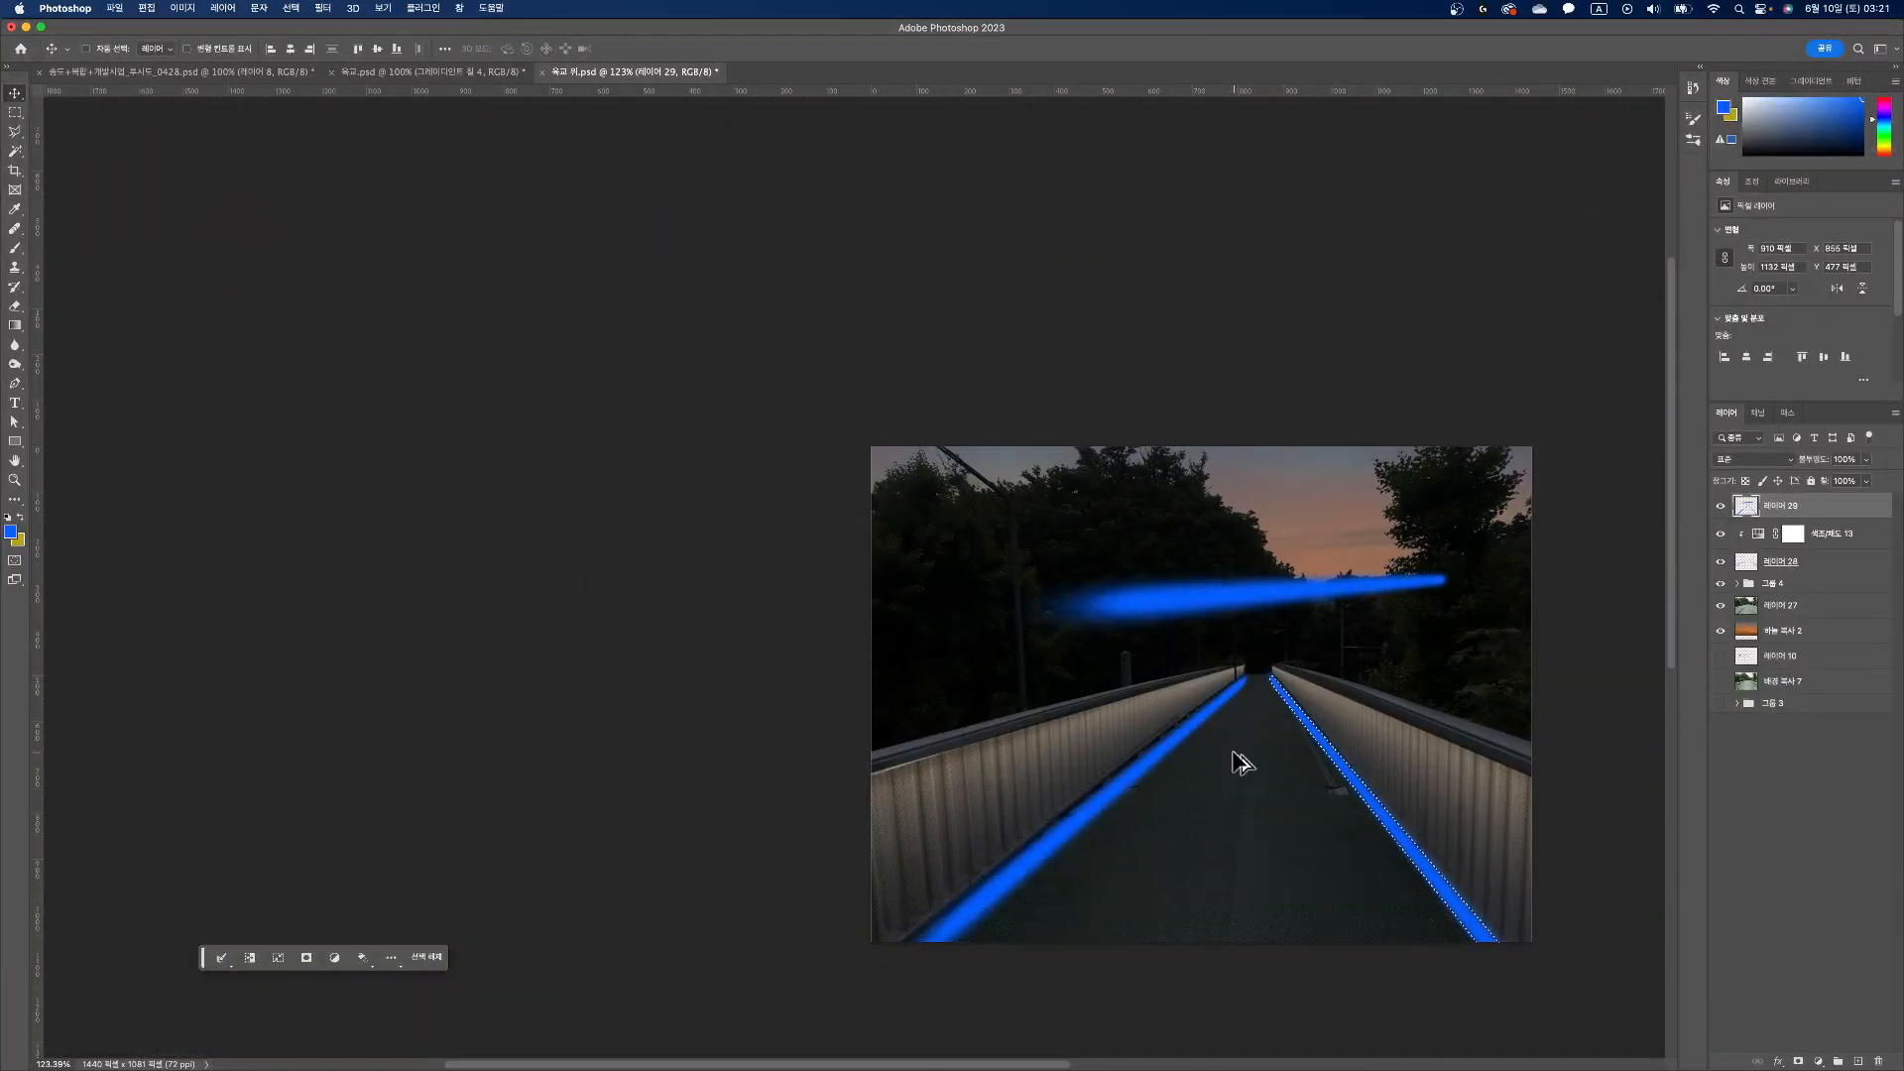
pyautogui.scroll(3, 1243, 764)
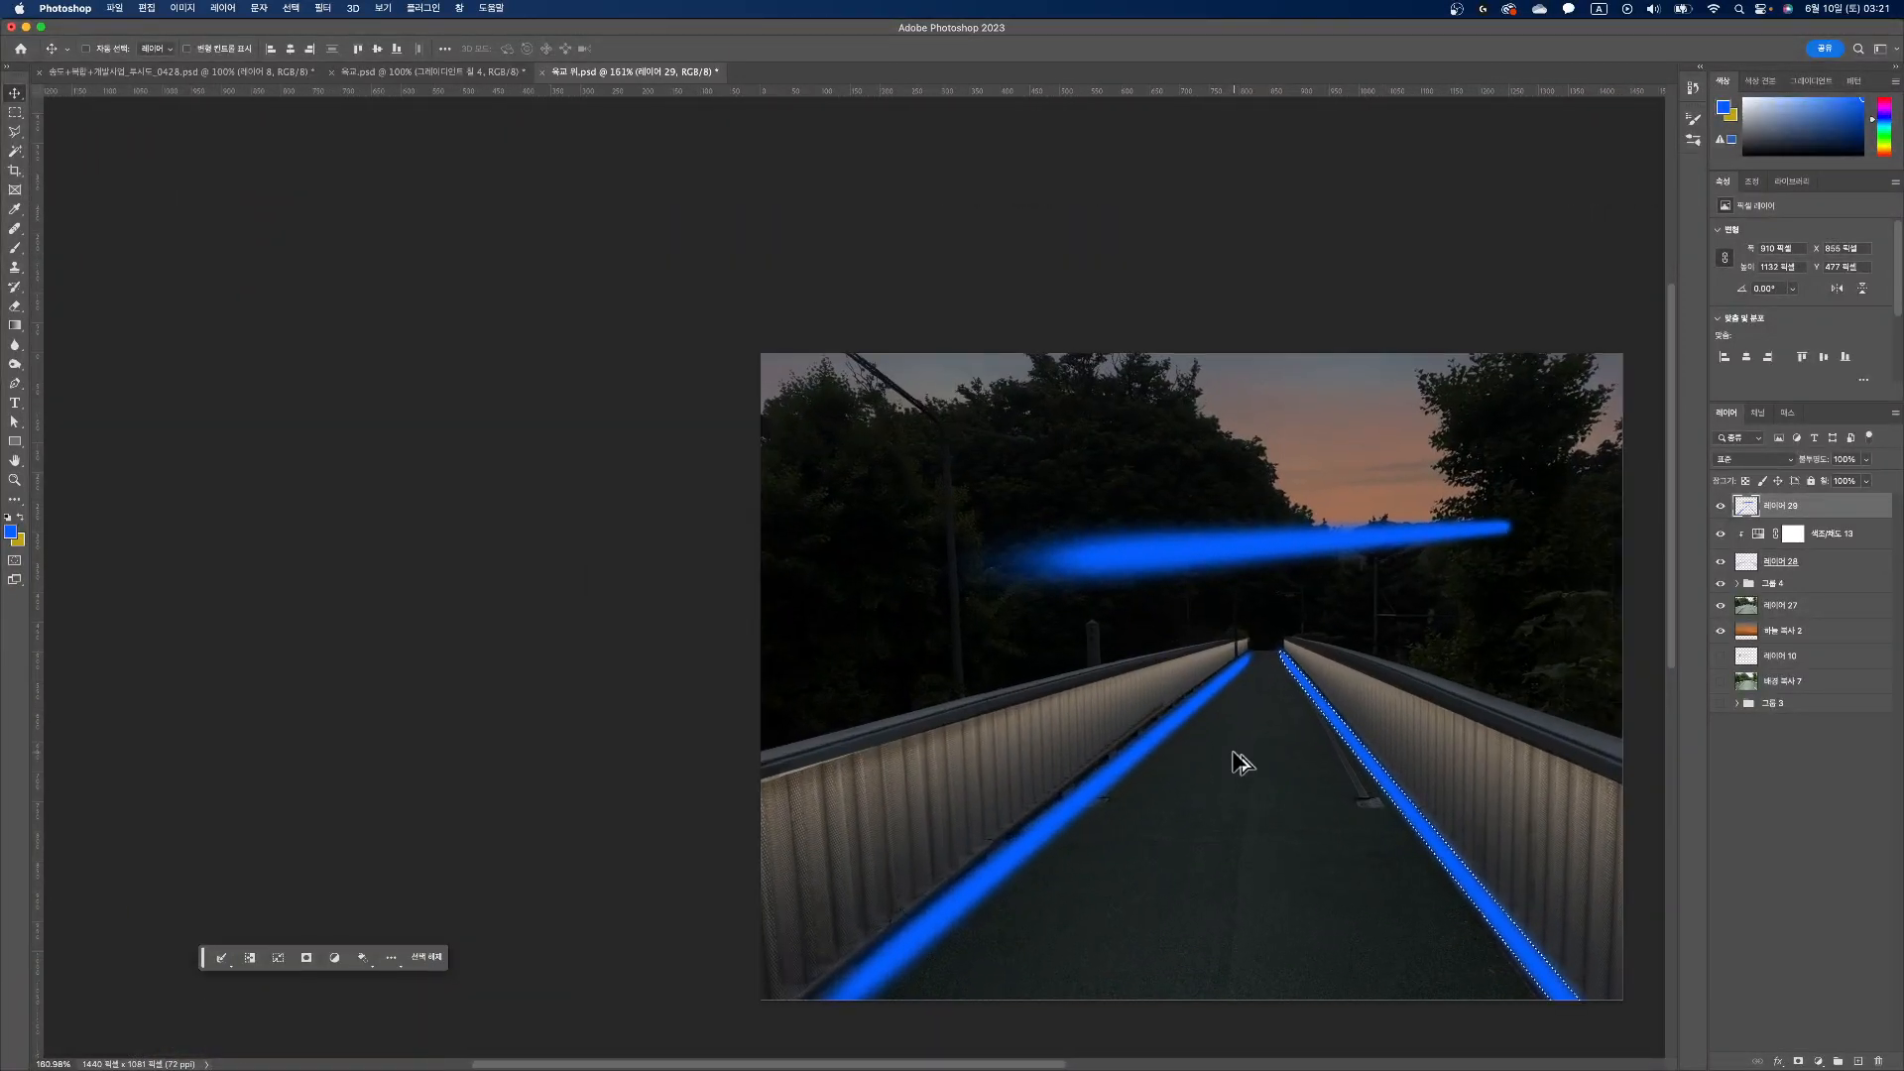
pyautogui.scroll(2, 1243, 763)
pyautogui.moveTo(1229, 714); pyautogui.dragTo(1001, 616)
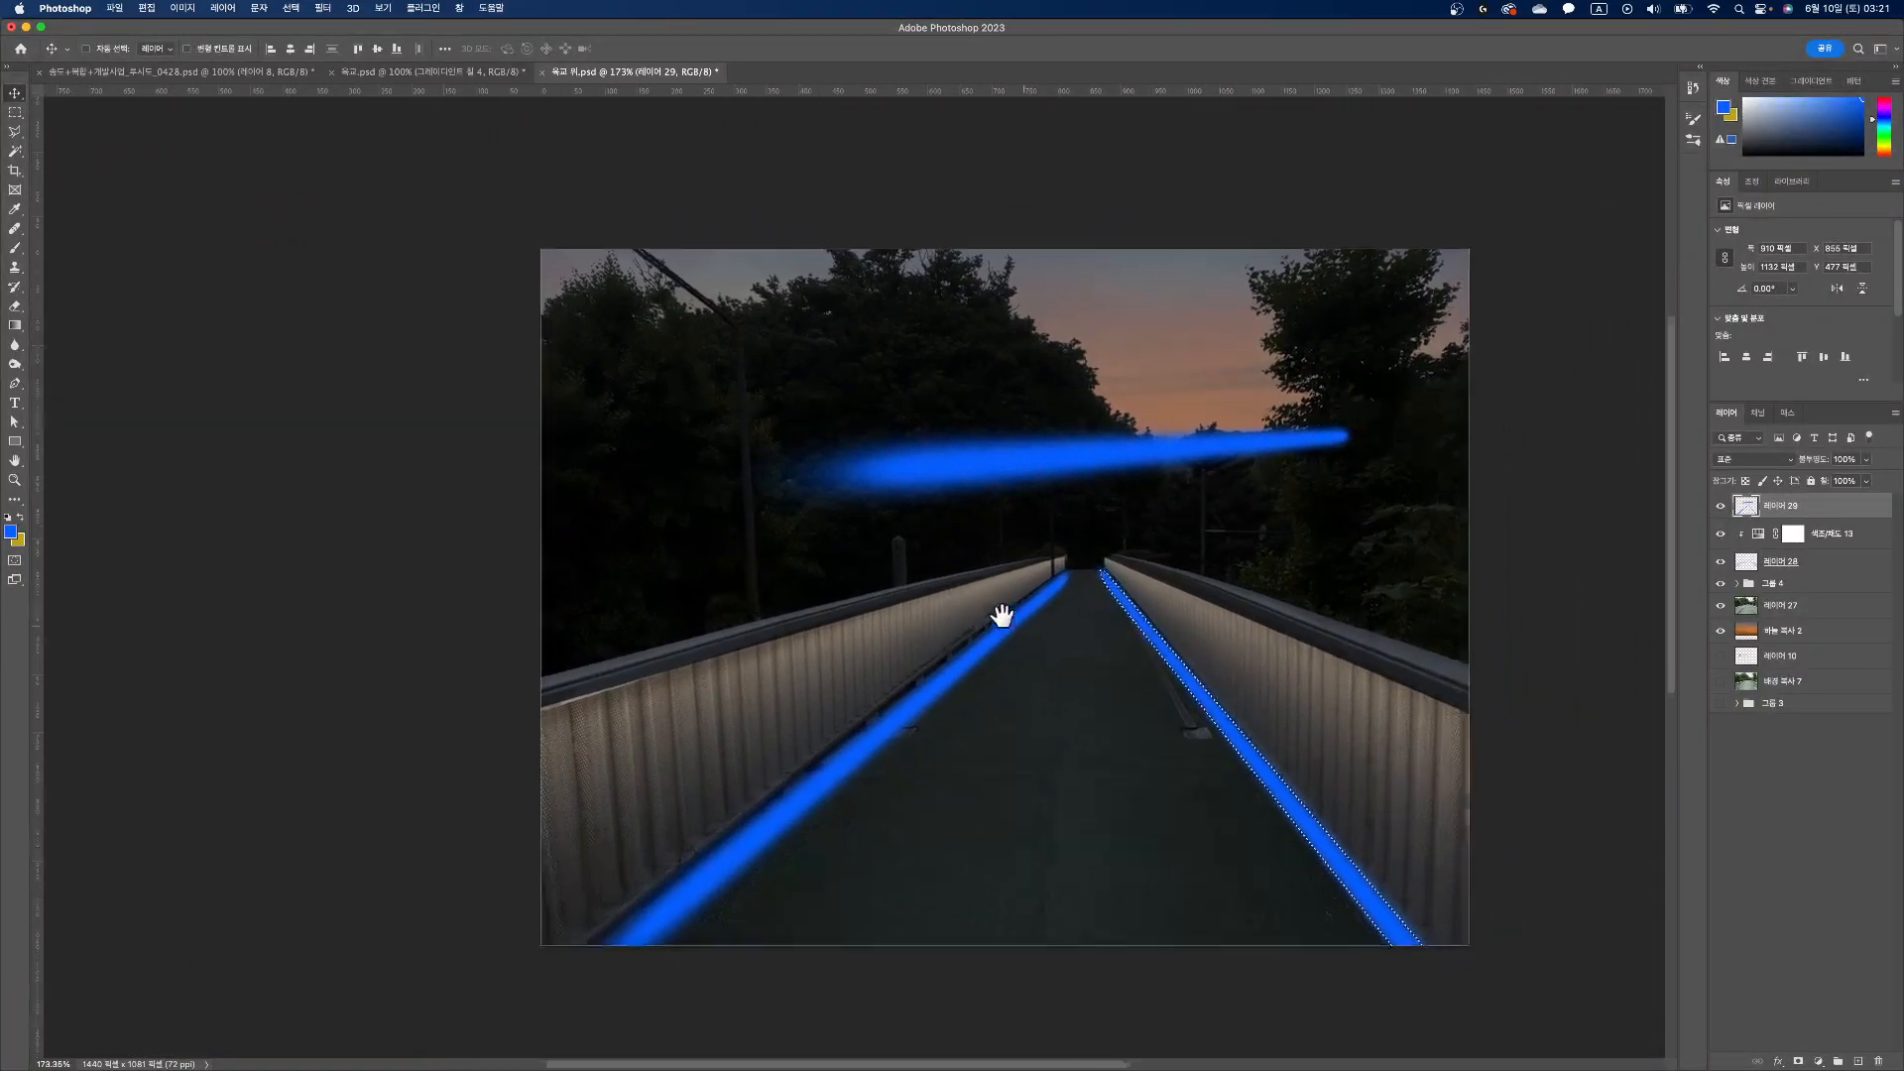
pyautogui.click(15, 114)
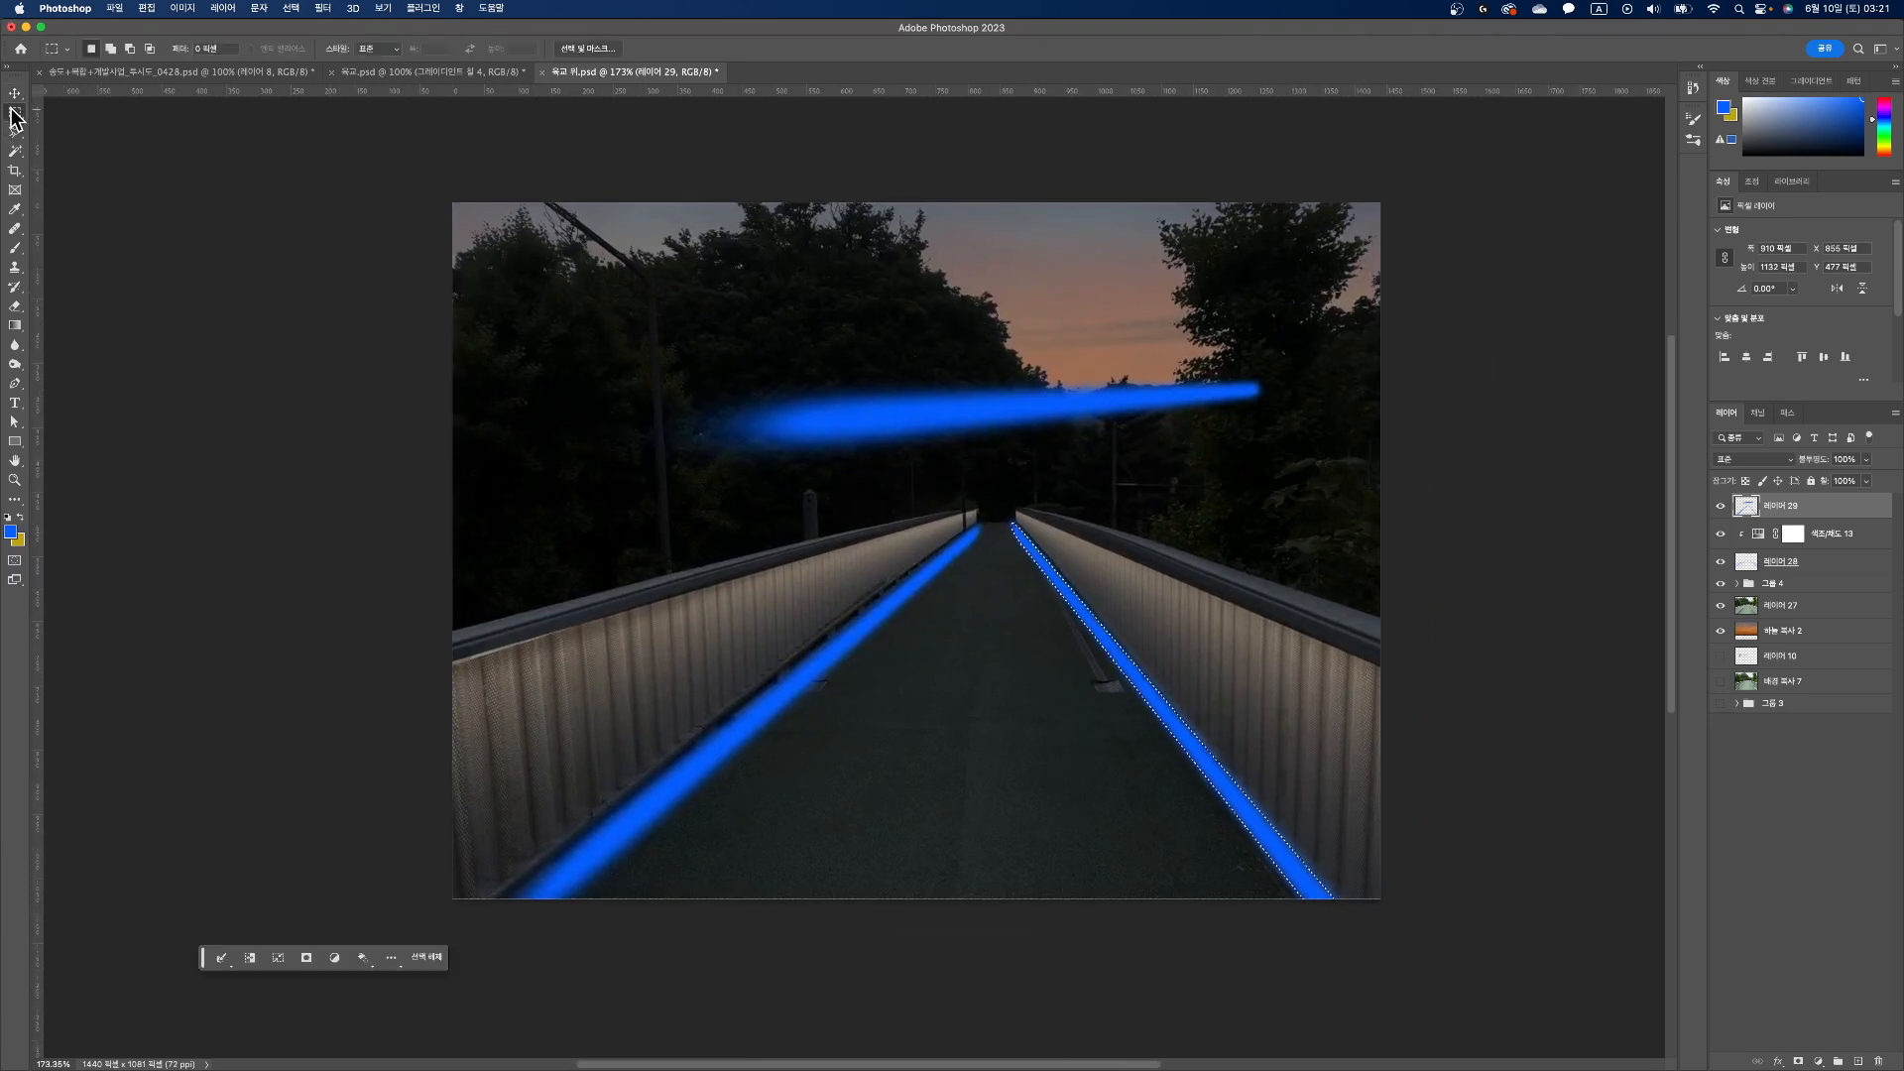
pyautogui.moveTo(624, 318)
pyautogui.mouseDown()
pyautogui.moveTo(1185, 473)
pyautogui.moveTo(1360, 478)
pyautogui.moveTo(1333, 473)
pyautogui.mouseUp()
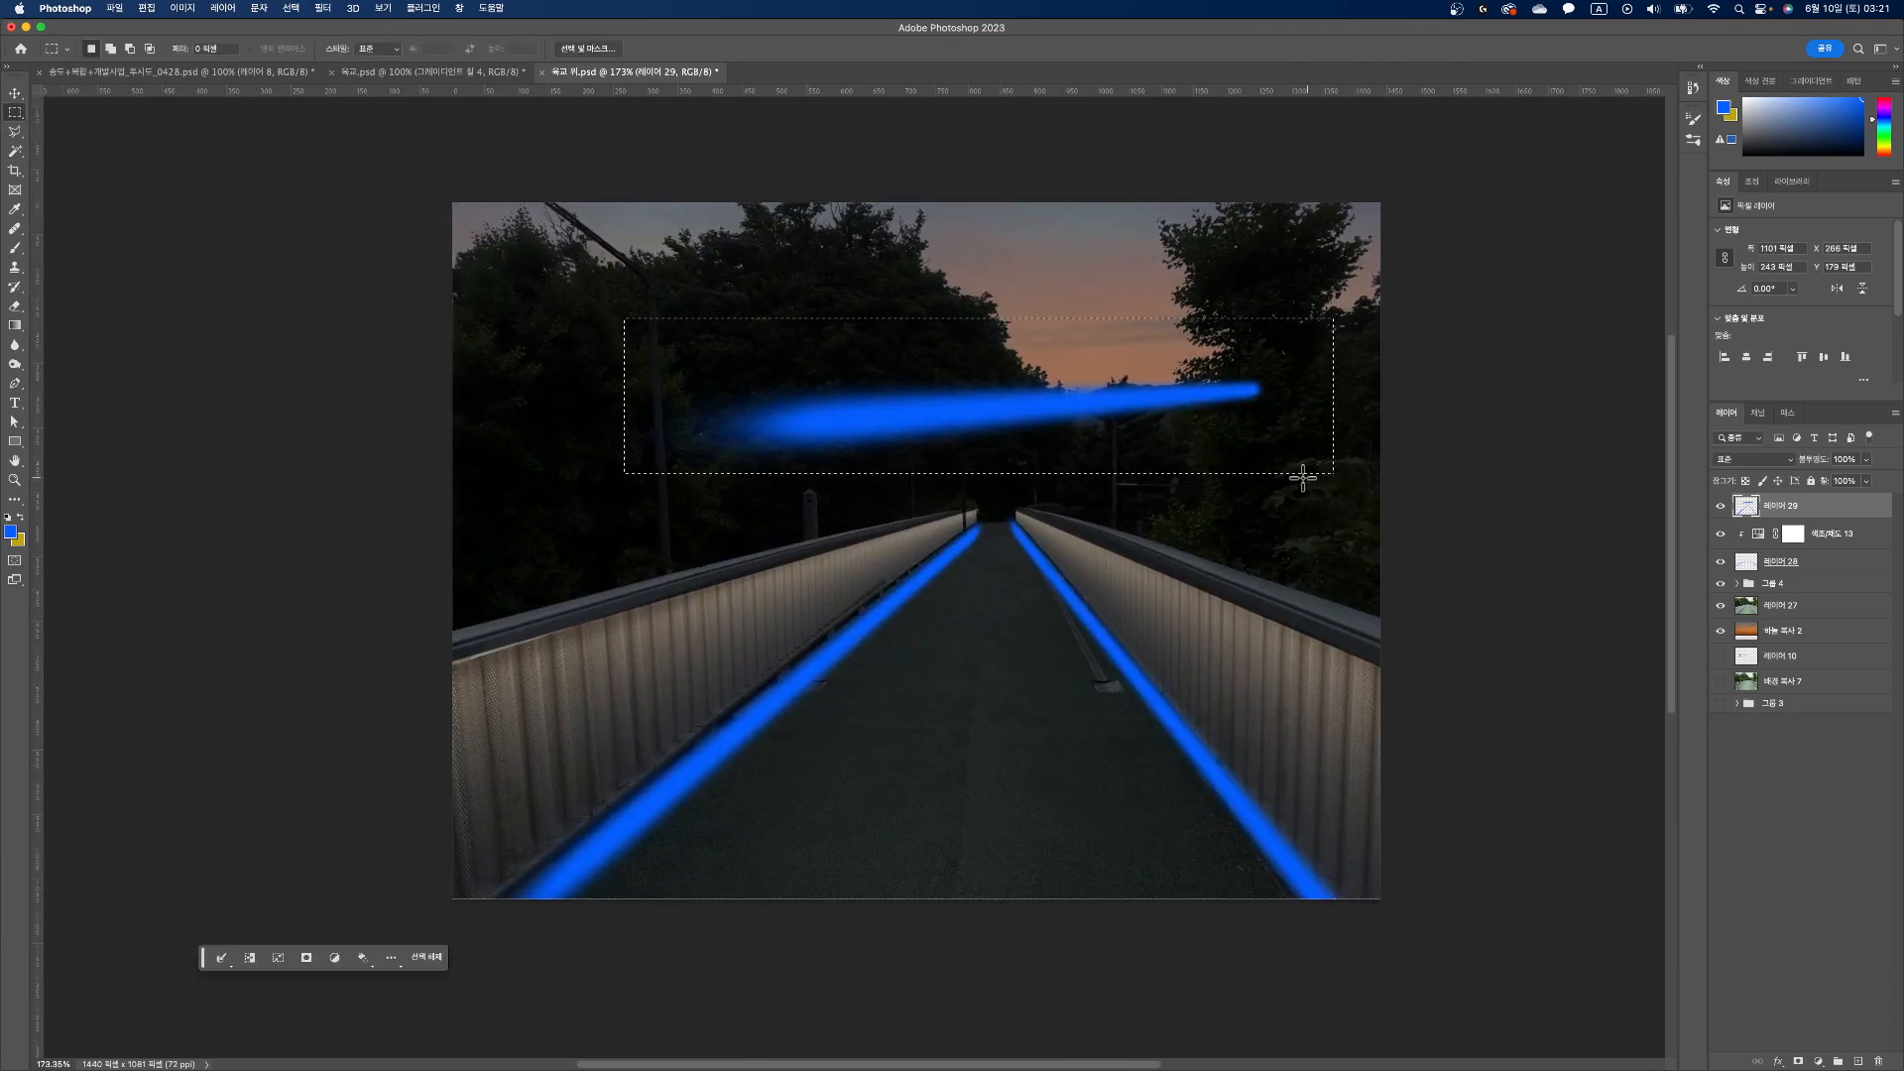
pyautogui.press('Delete')
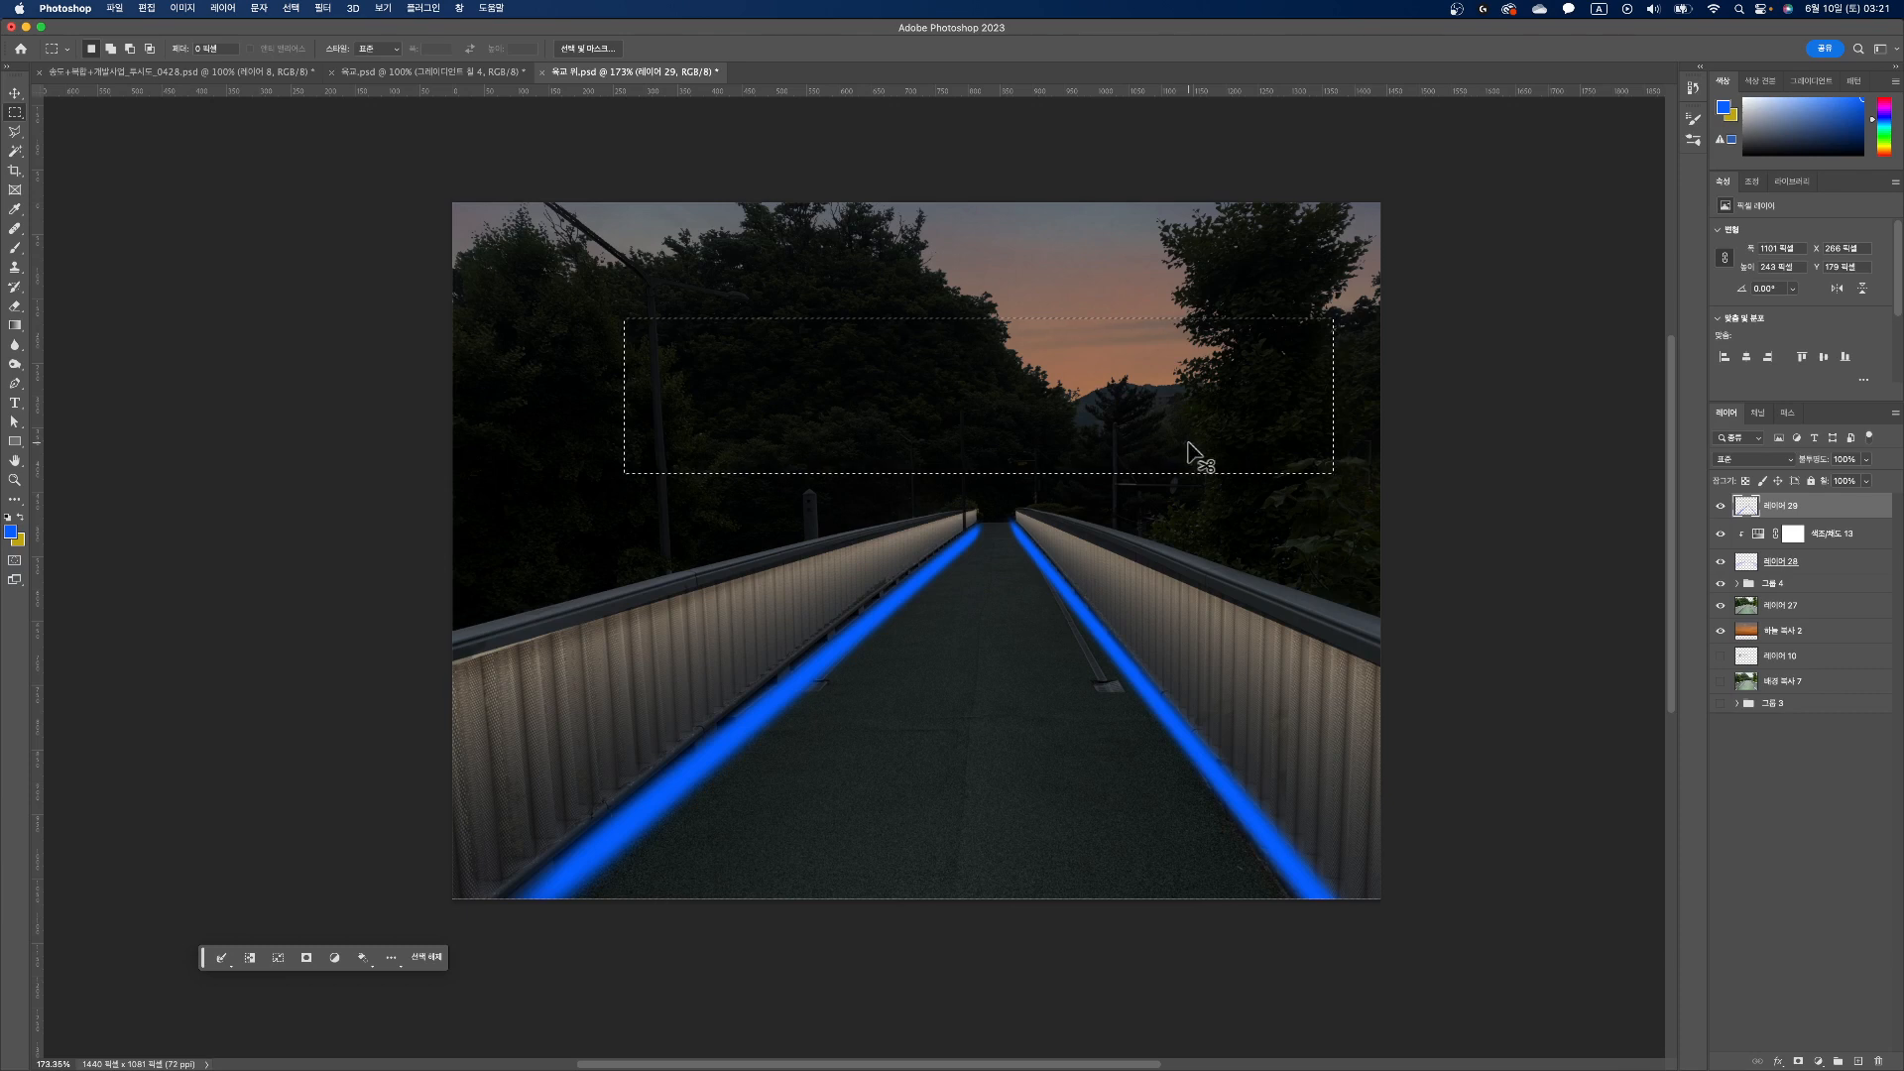
pyautogui.click(1143, 443)
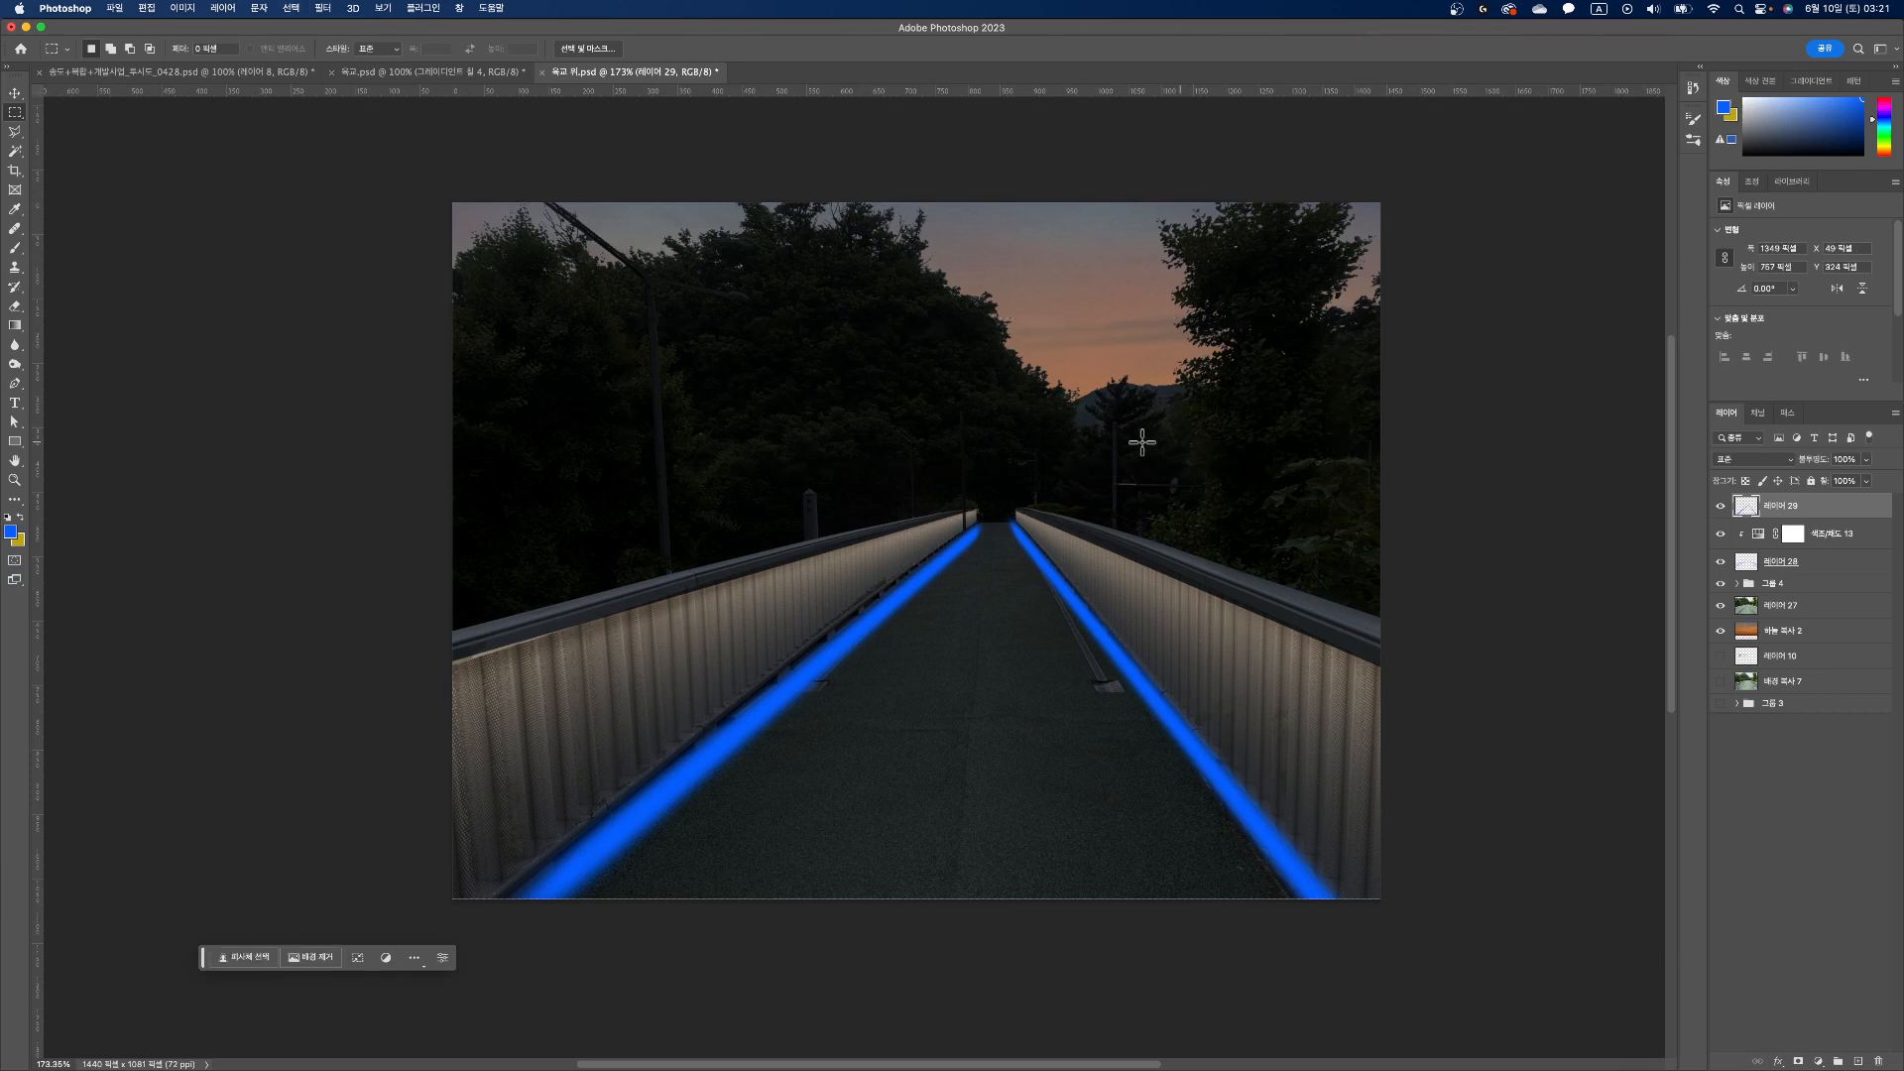
# Step: Apply a Gaussian Blur with a radius of 44.4 pixels to the blue strips along both railings
pyautogui.click(317, 9)
pyautogui.moveTo(434, 298)
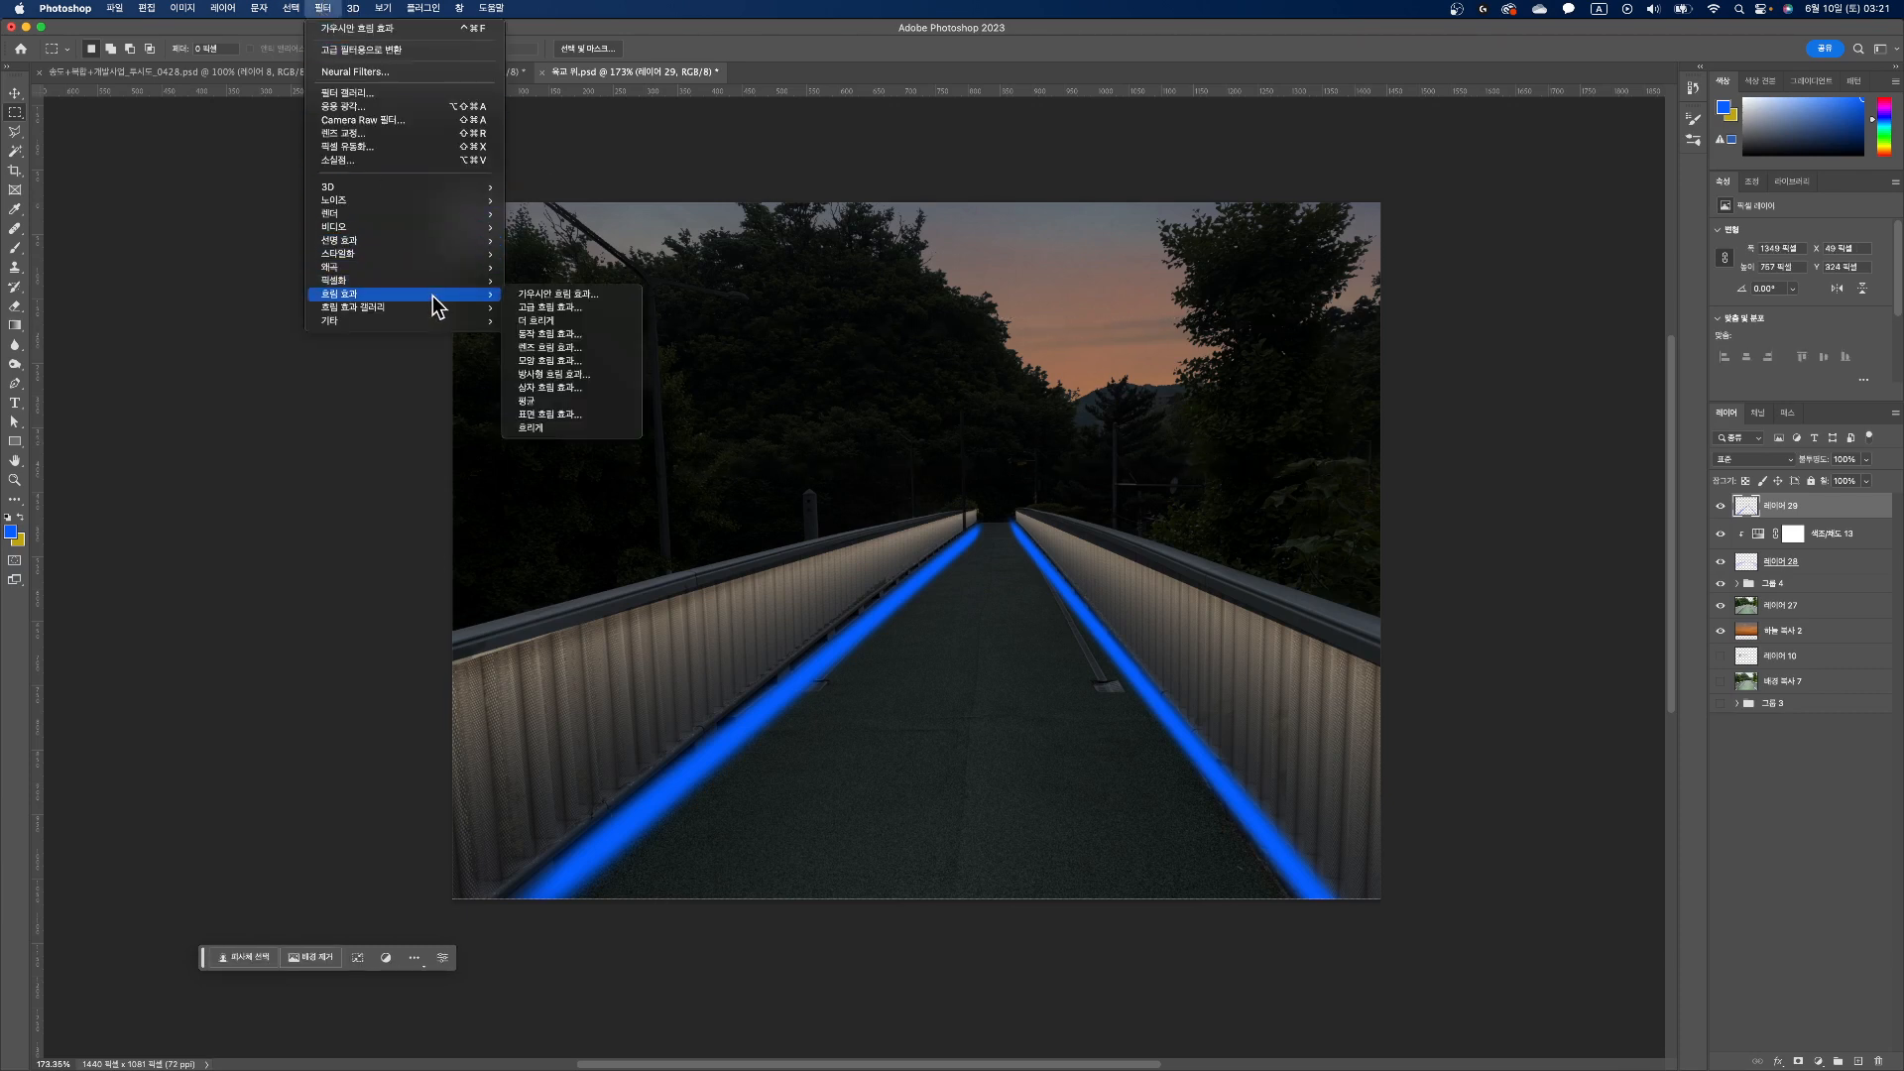
pyautogui.click(538, 292)
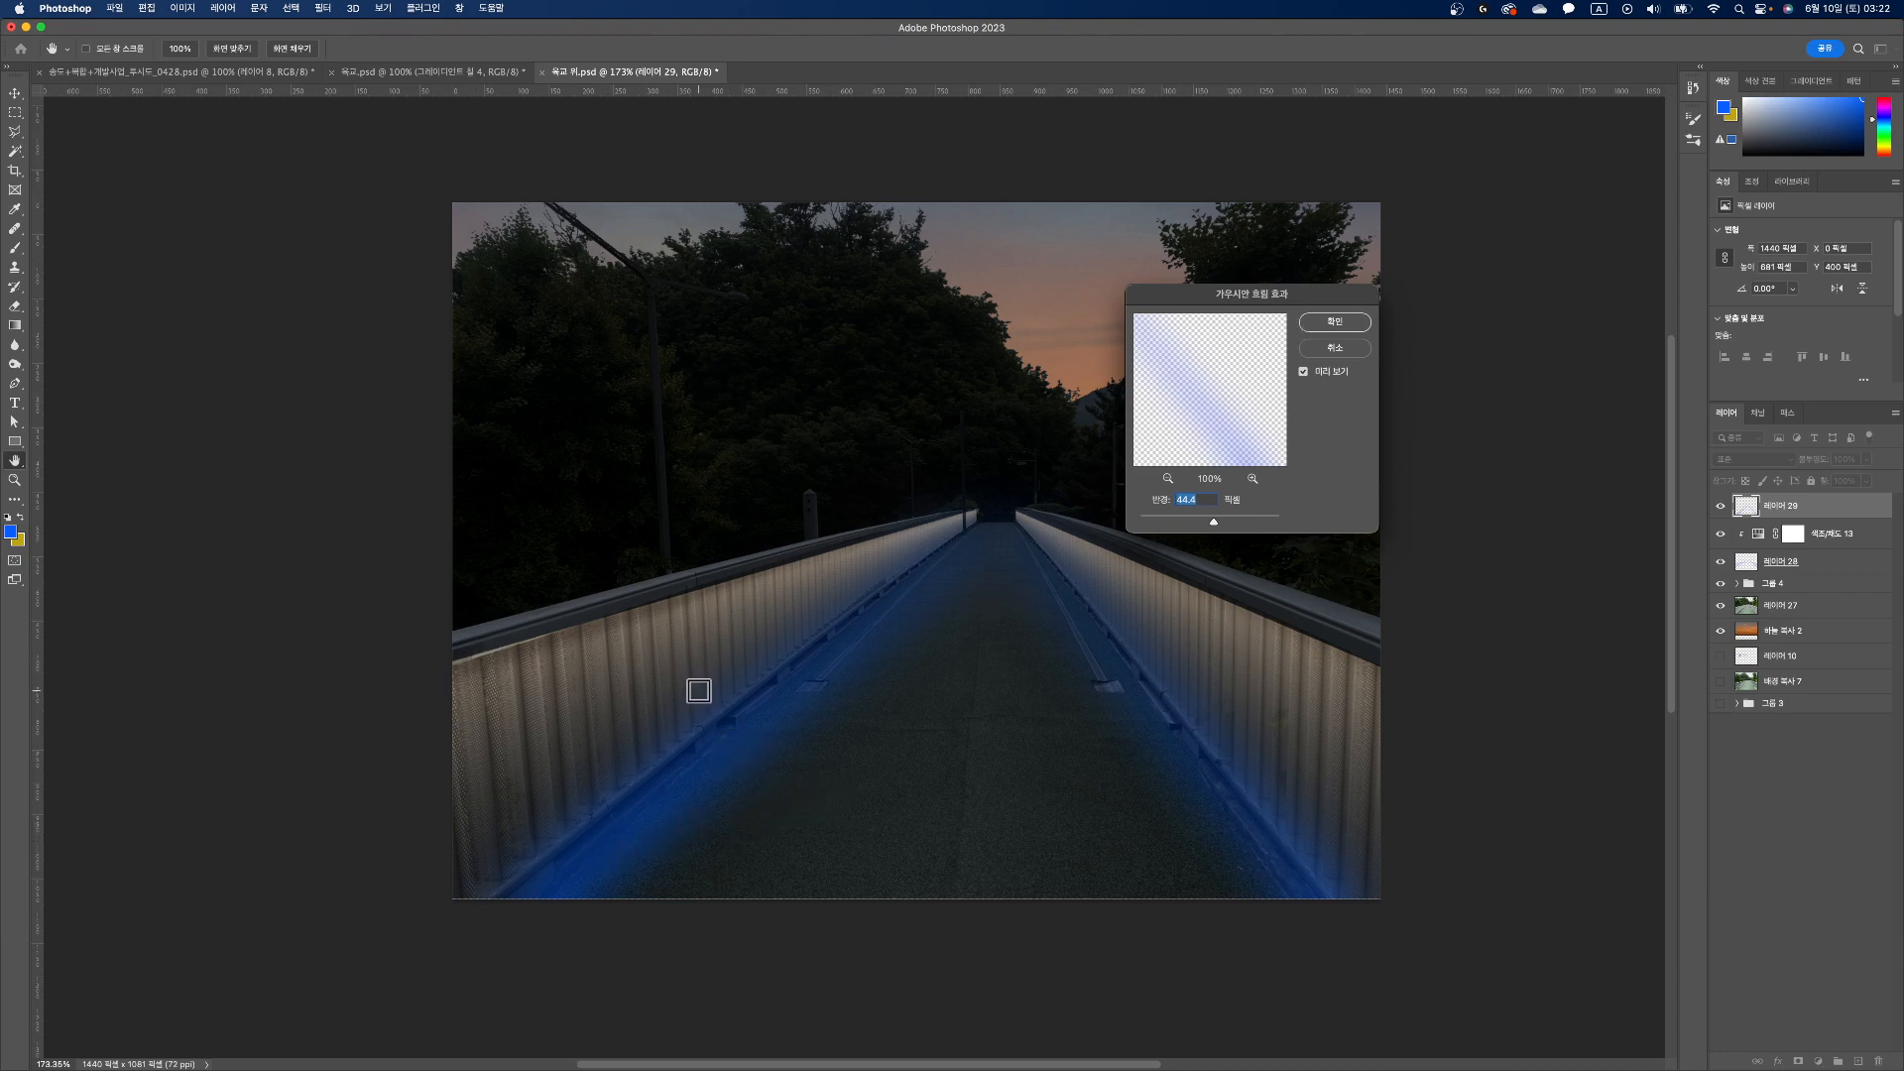
pyautogui.click(1335, 324)
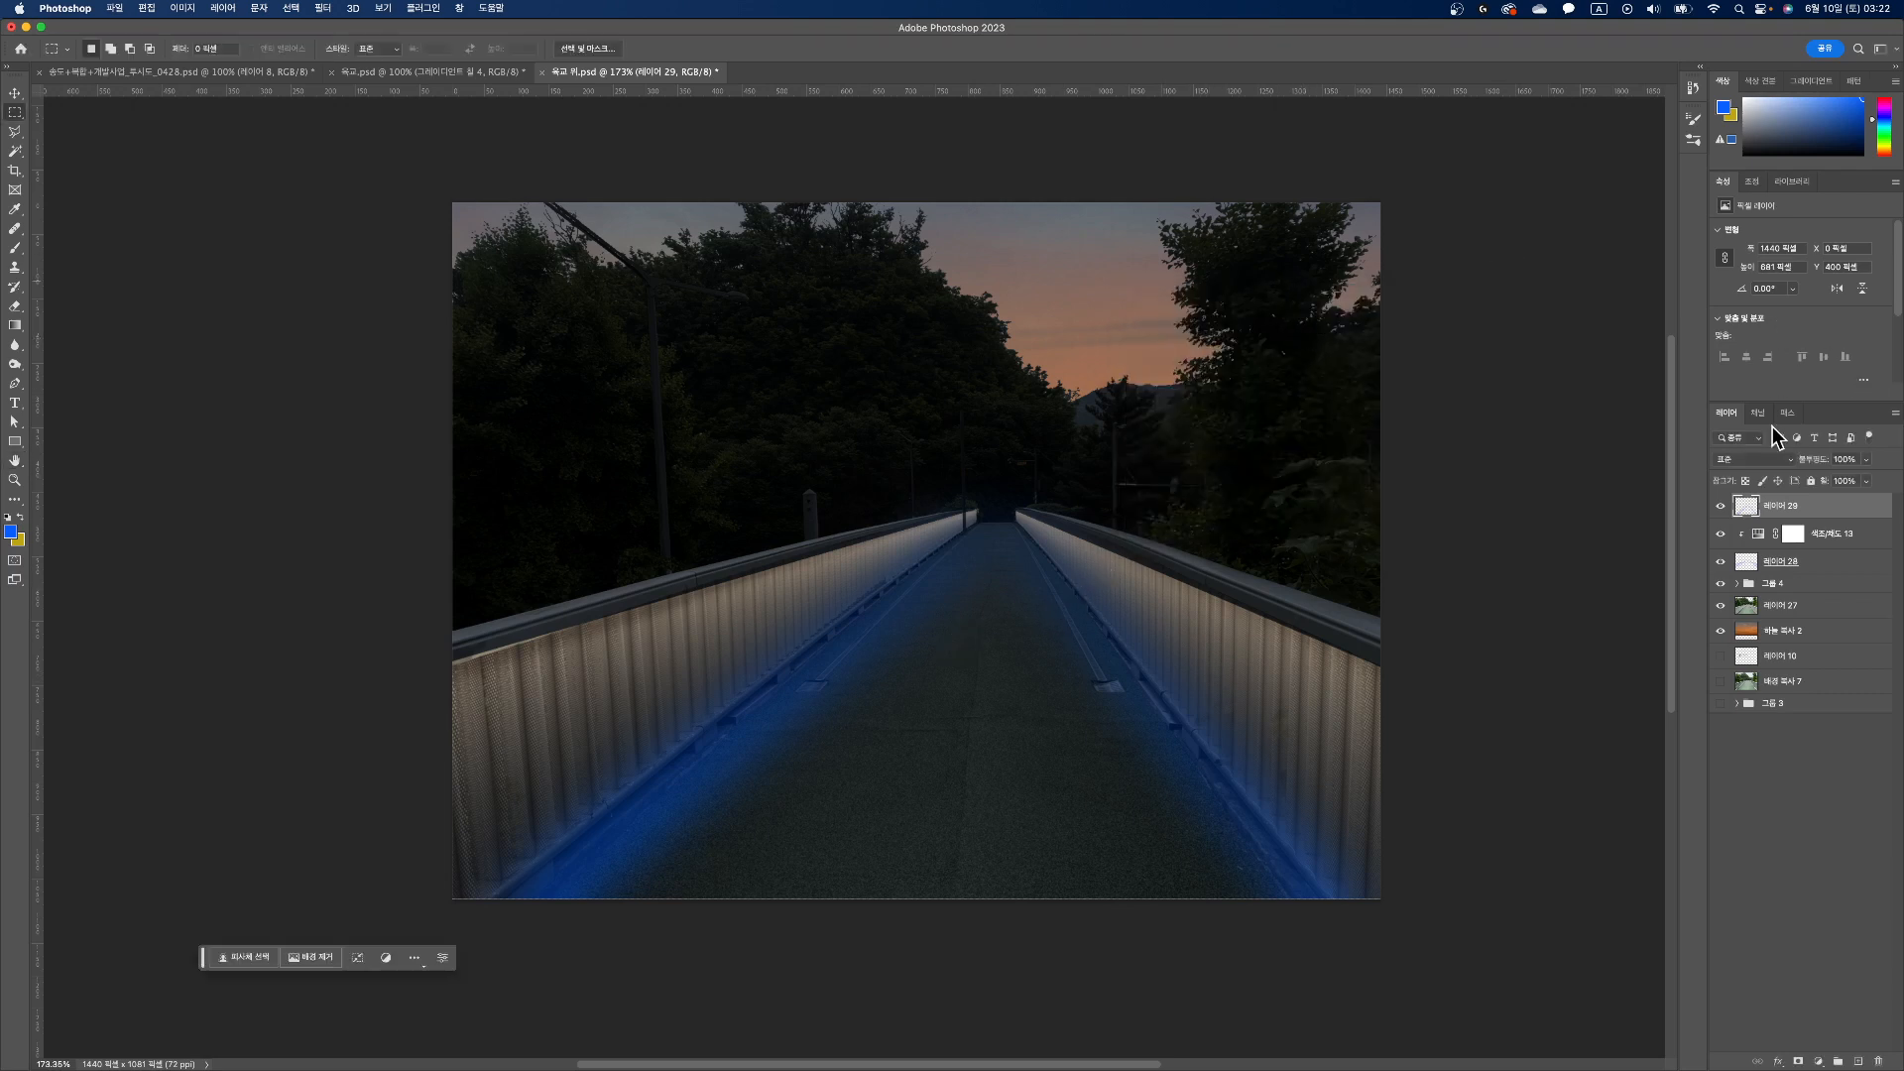
# Step: Set the blurred strips' layer to Divide blending and clip a colorized Hue/Saturation adjustment to it with hue 218, saturation 25 and lightness -41
pyautogui.click(1791, 461)
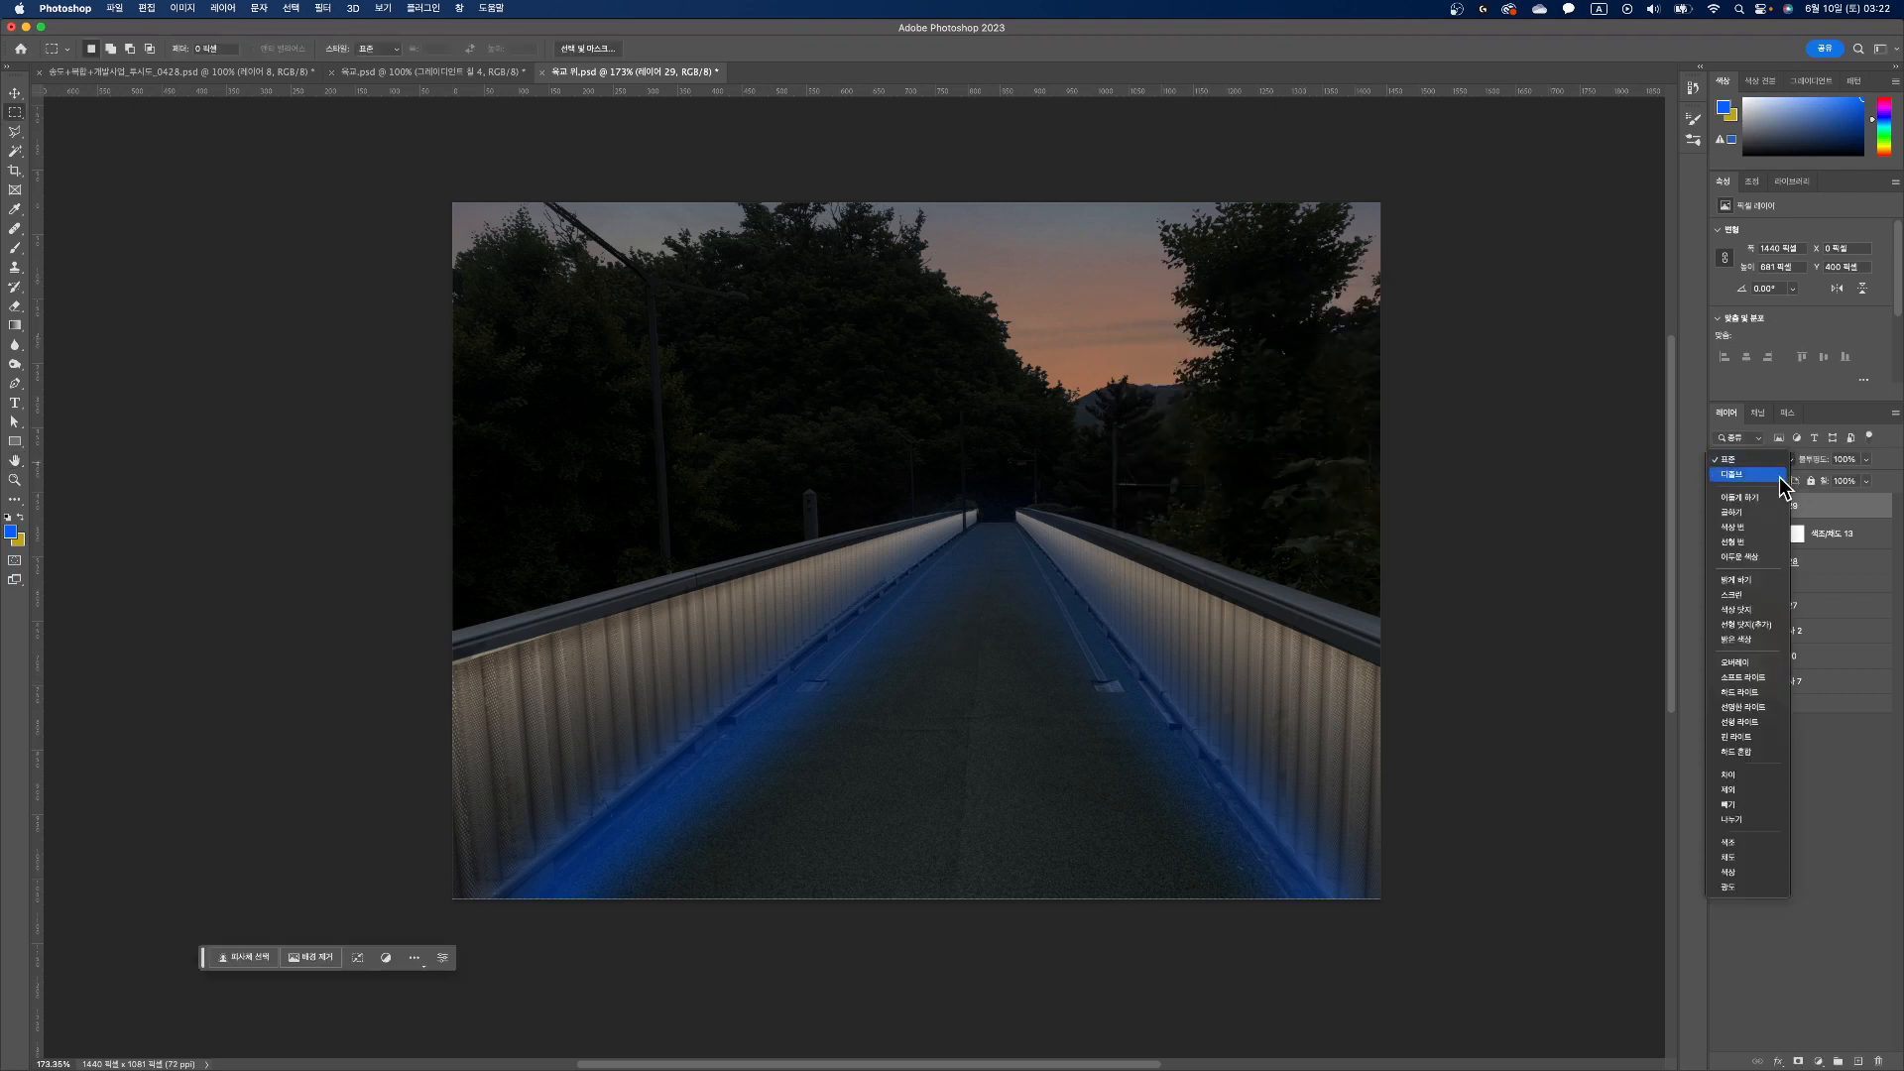
pyautogui.click(1742, 818)
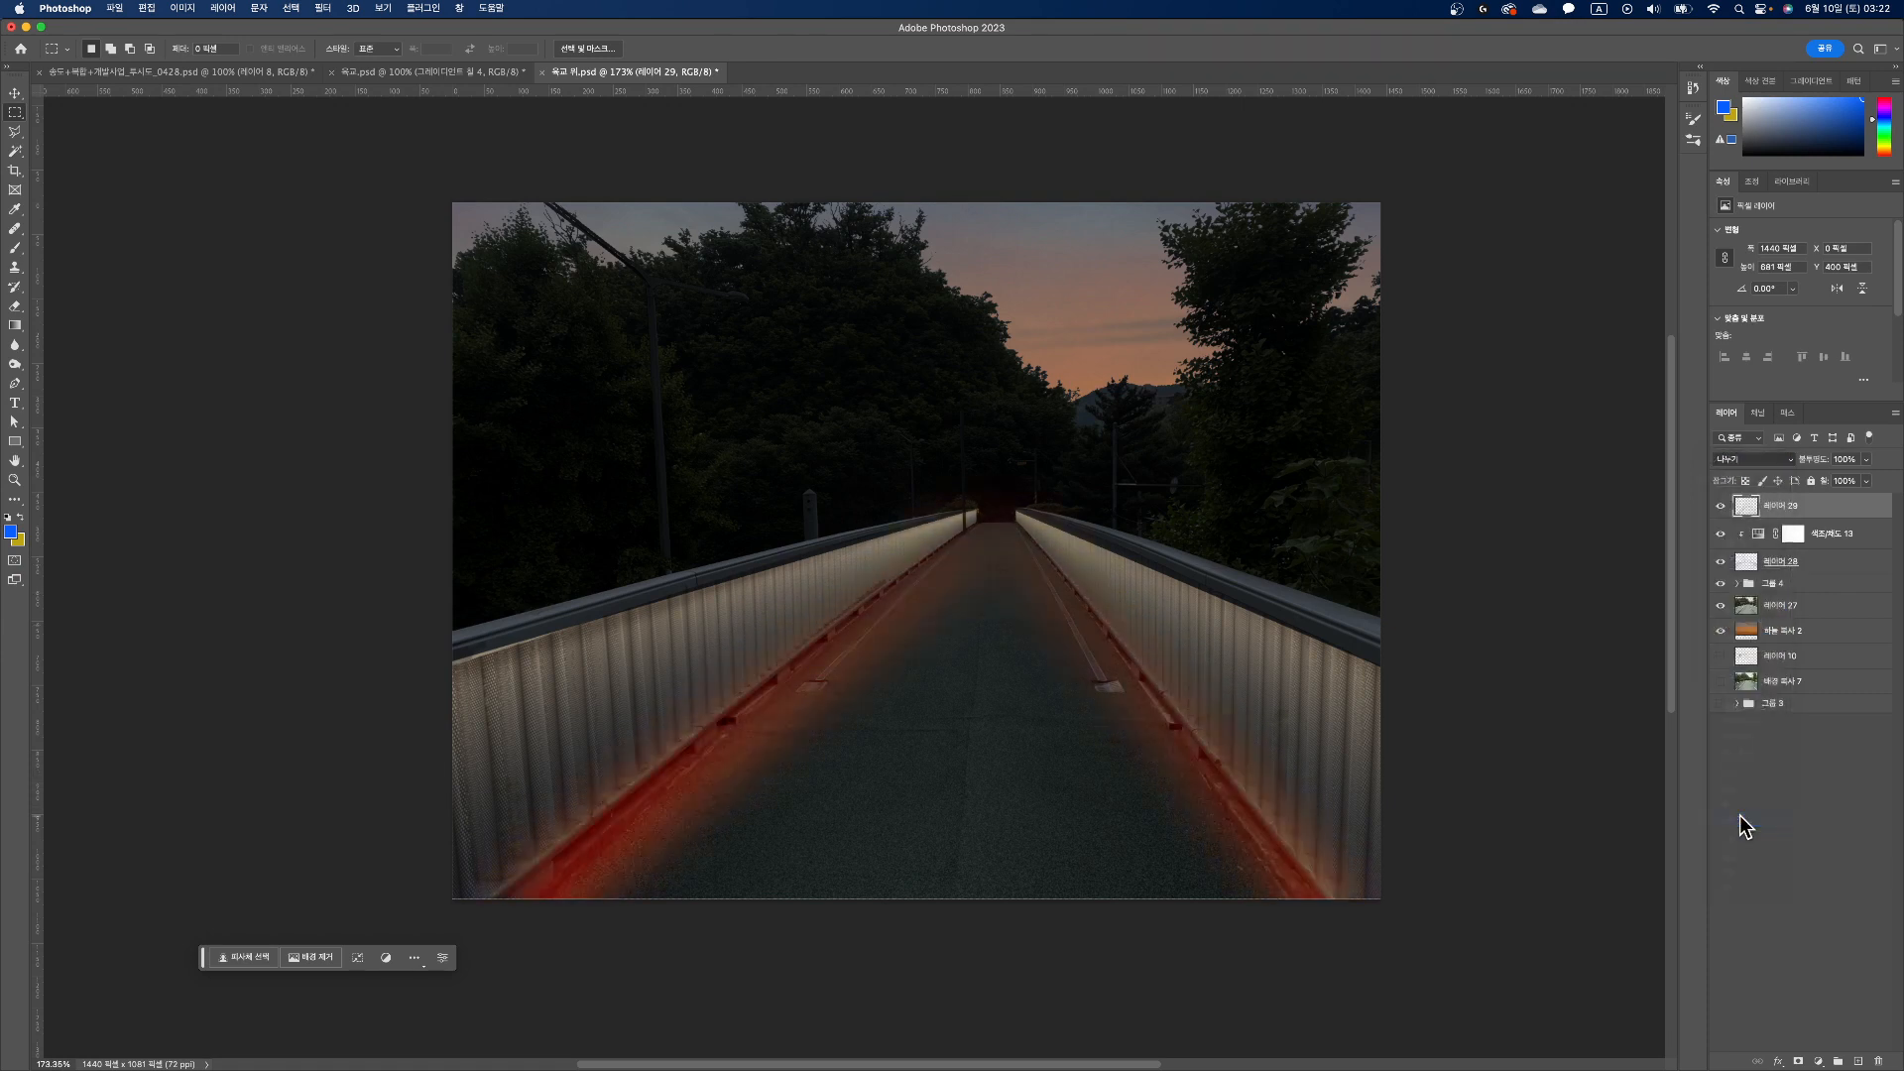
pyautogui.click(1819, 1062)
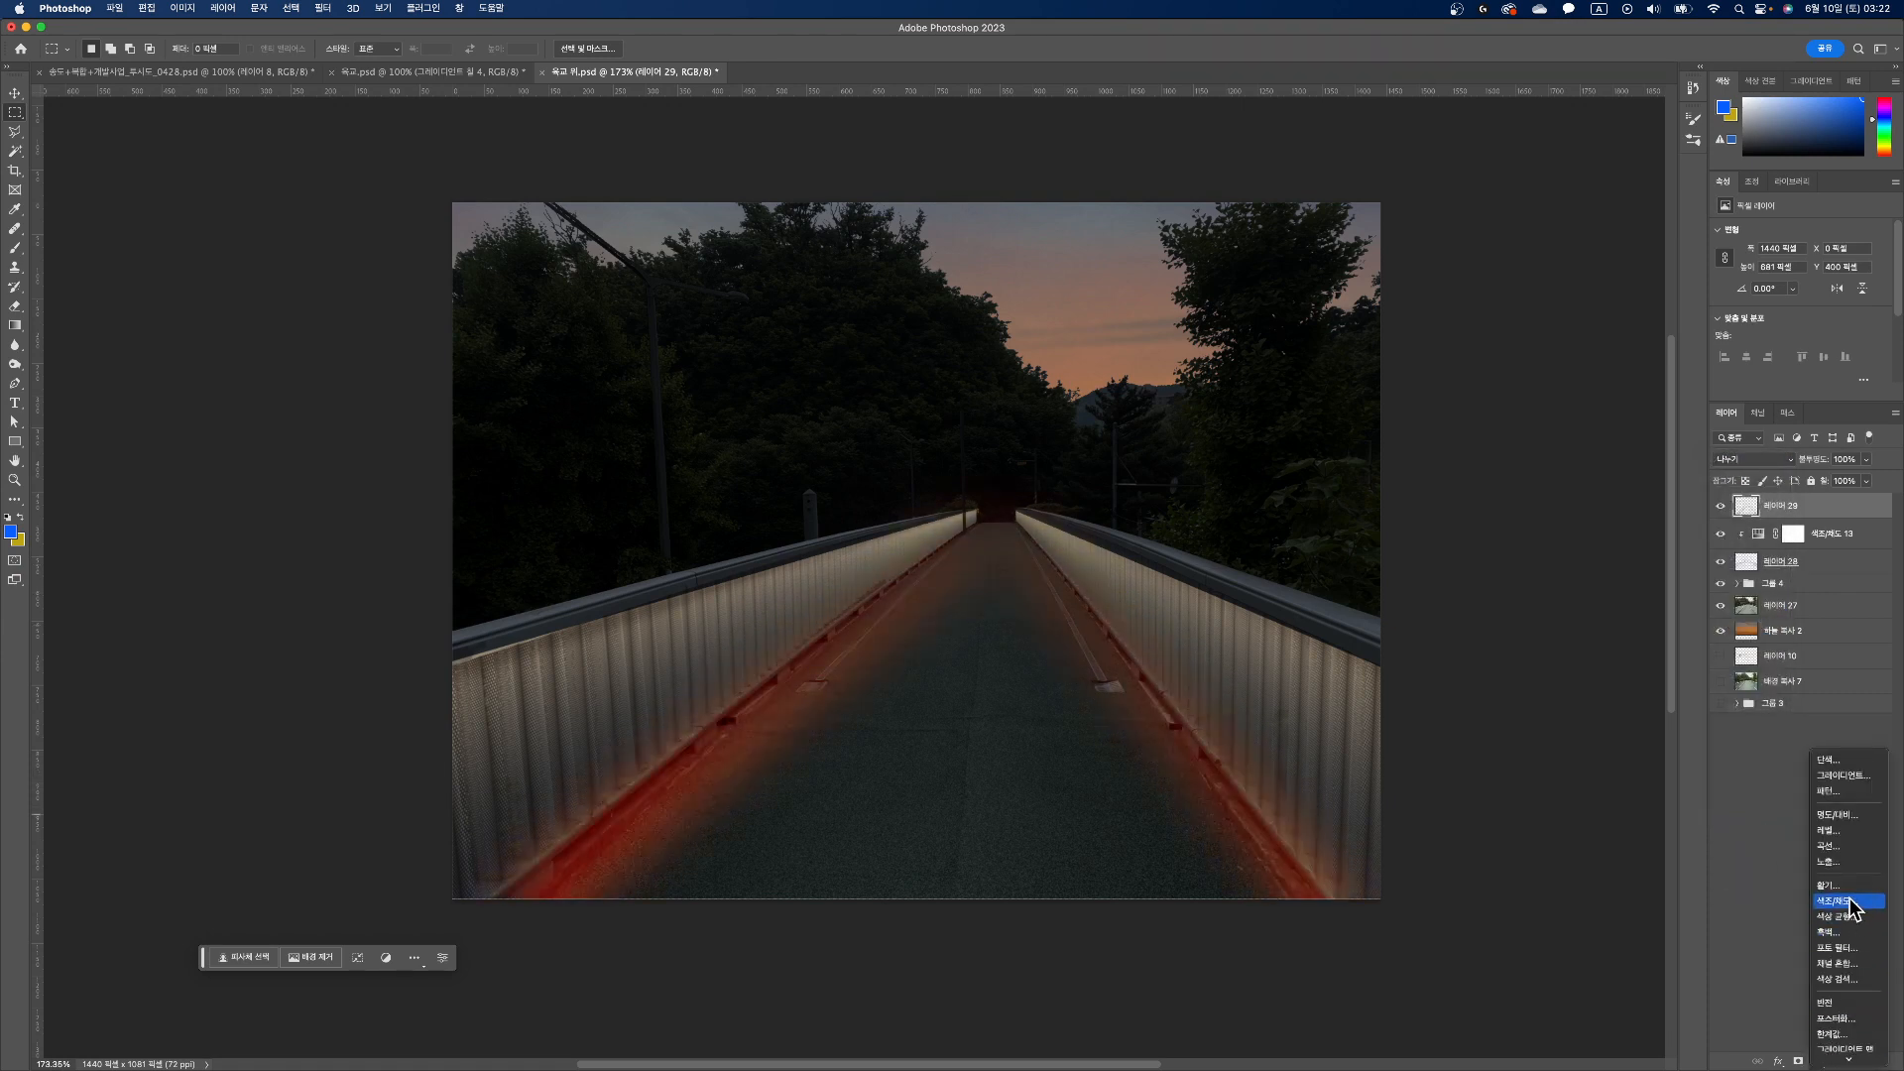
pyautogui.click(1842, 901)
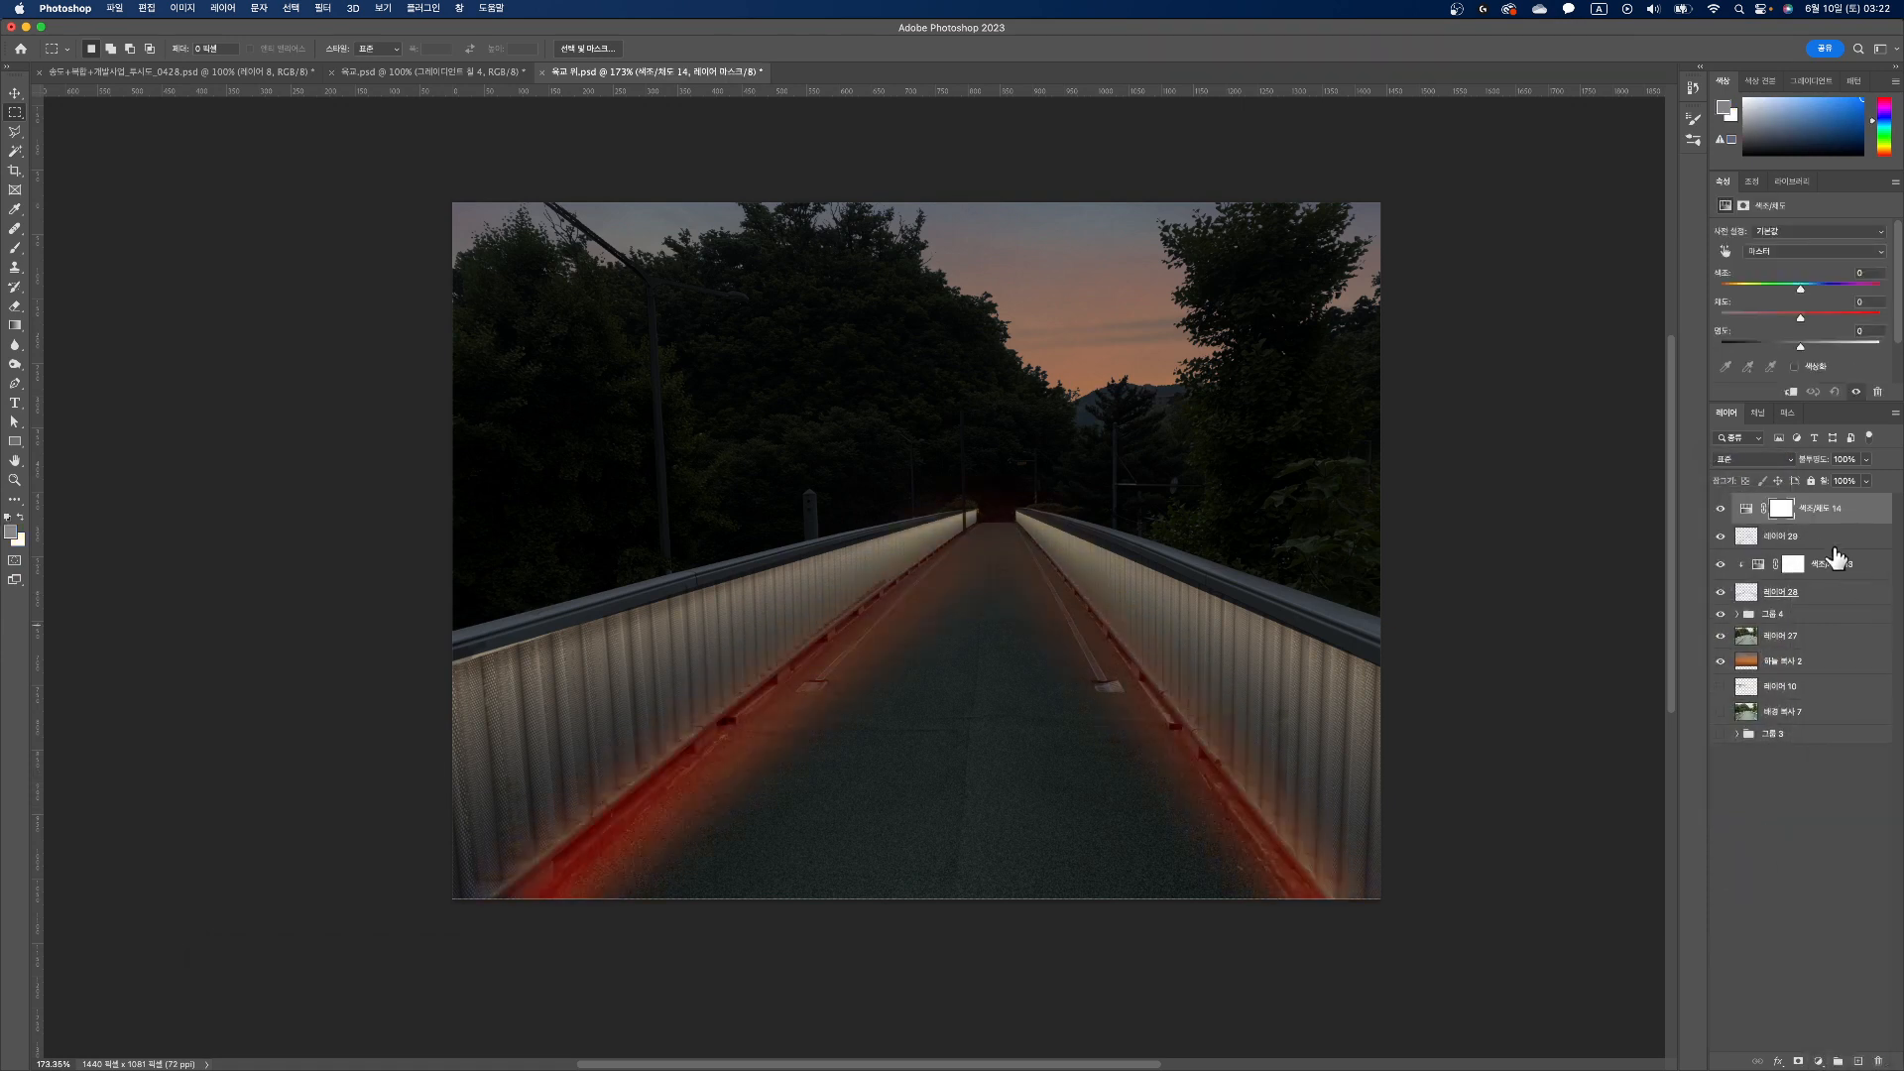
pyautogui.click(1788, 394)
pyautogui.click(1794, 367)
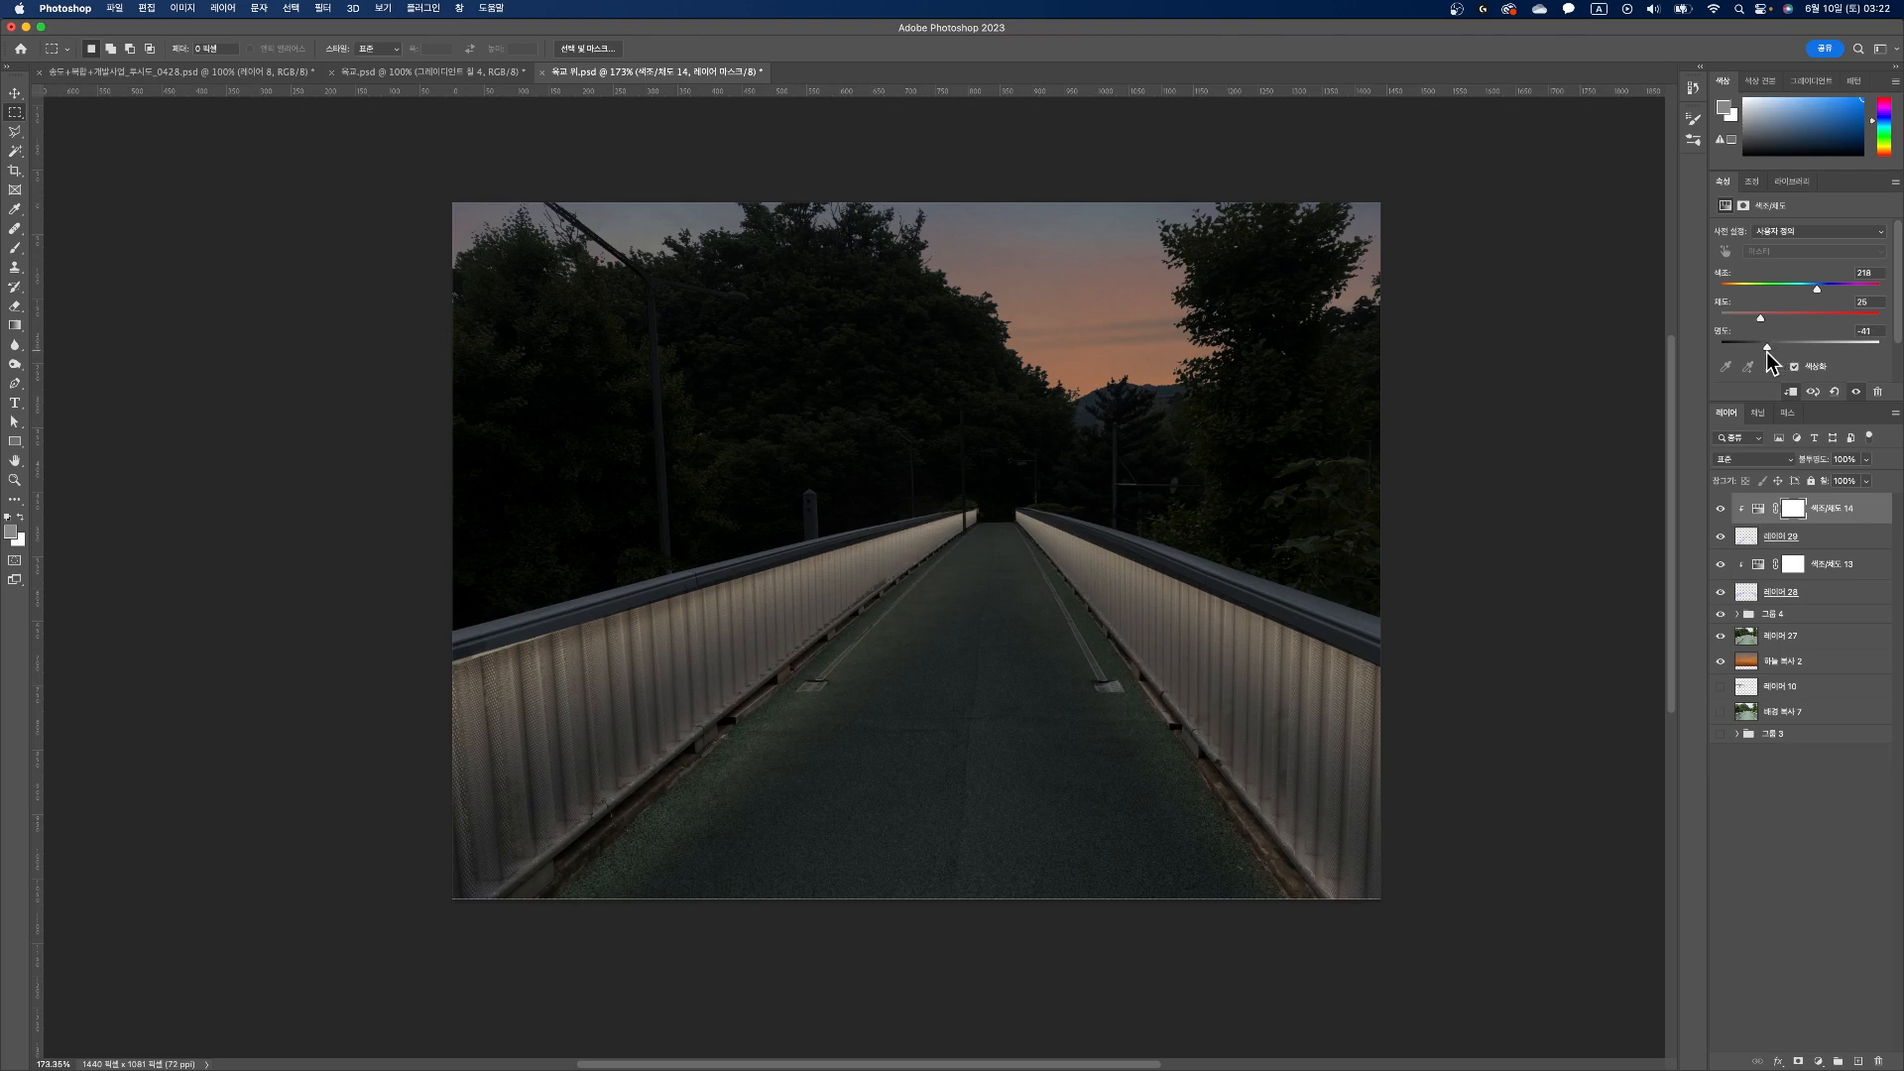
# Step: Switch to Chrome, copy the orange horizontal lens flare image from the light-source image results, and paste it into the footbridge document in Photoshop
pyautogui.moveTo(897, 1067)
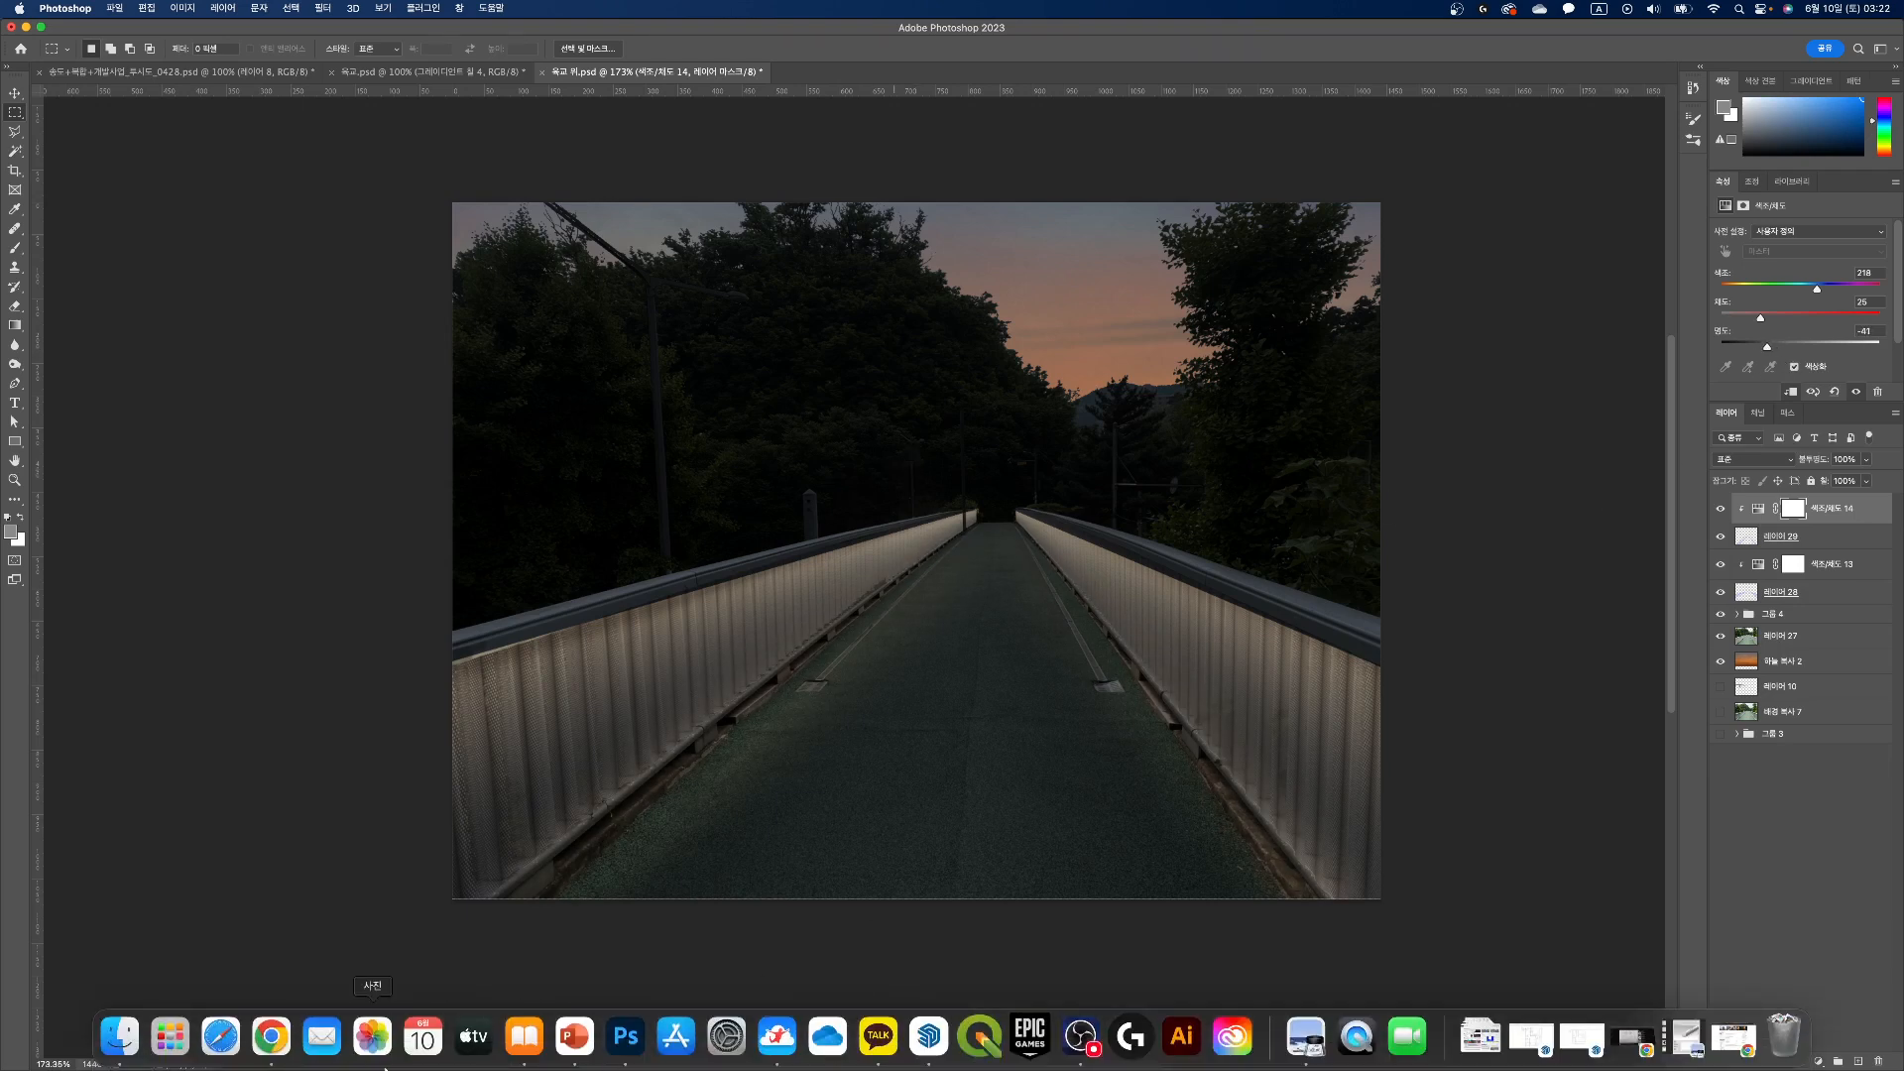
pyautogui.click(271, 1036)
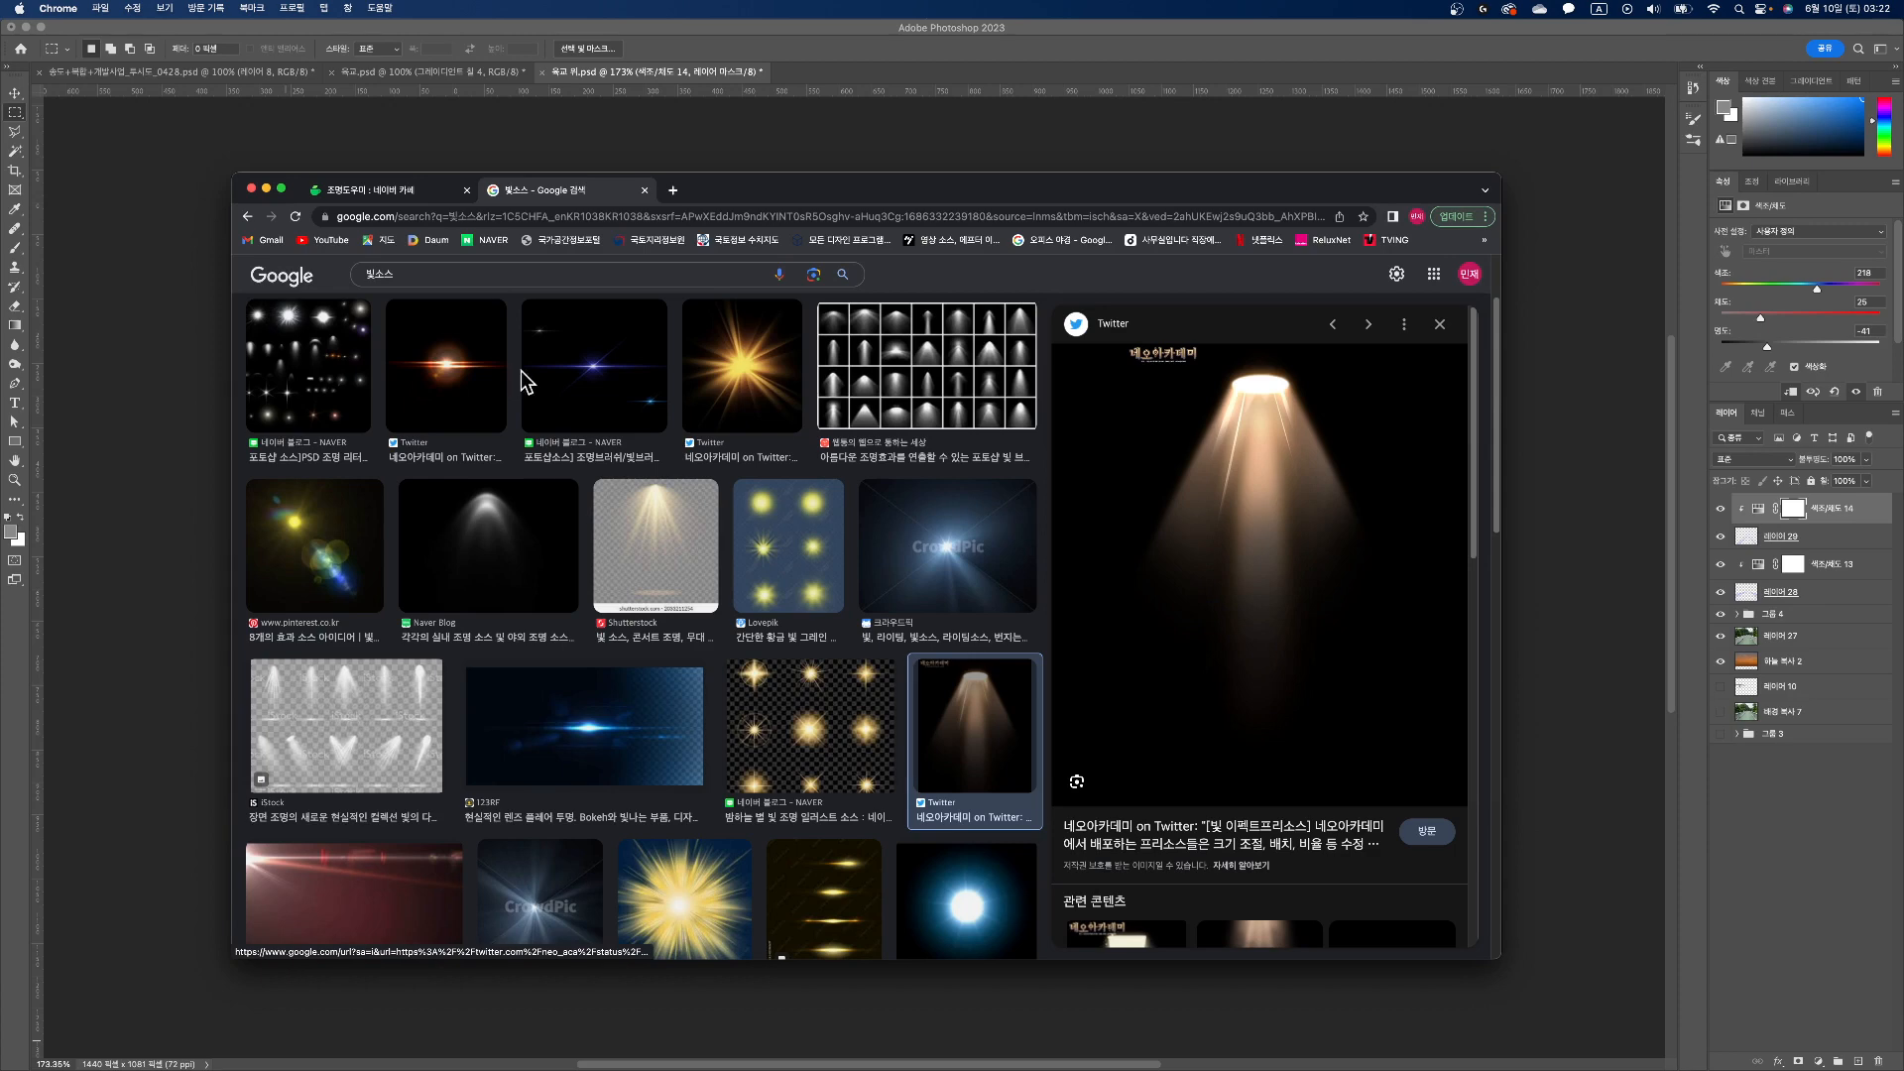
pyautogui.scroll(-5, 658, 420)
pyautogui.scroll(-3, 658, 420)
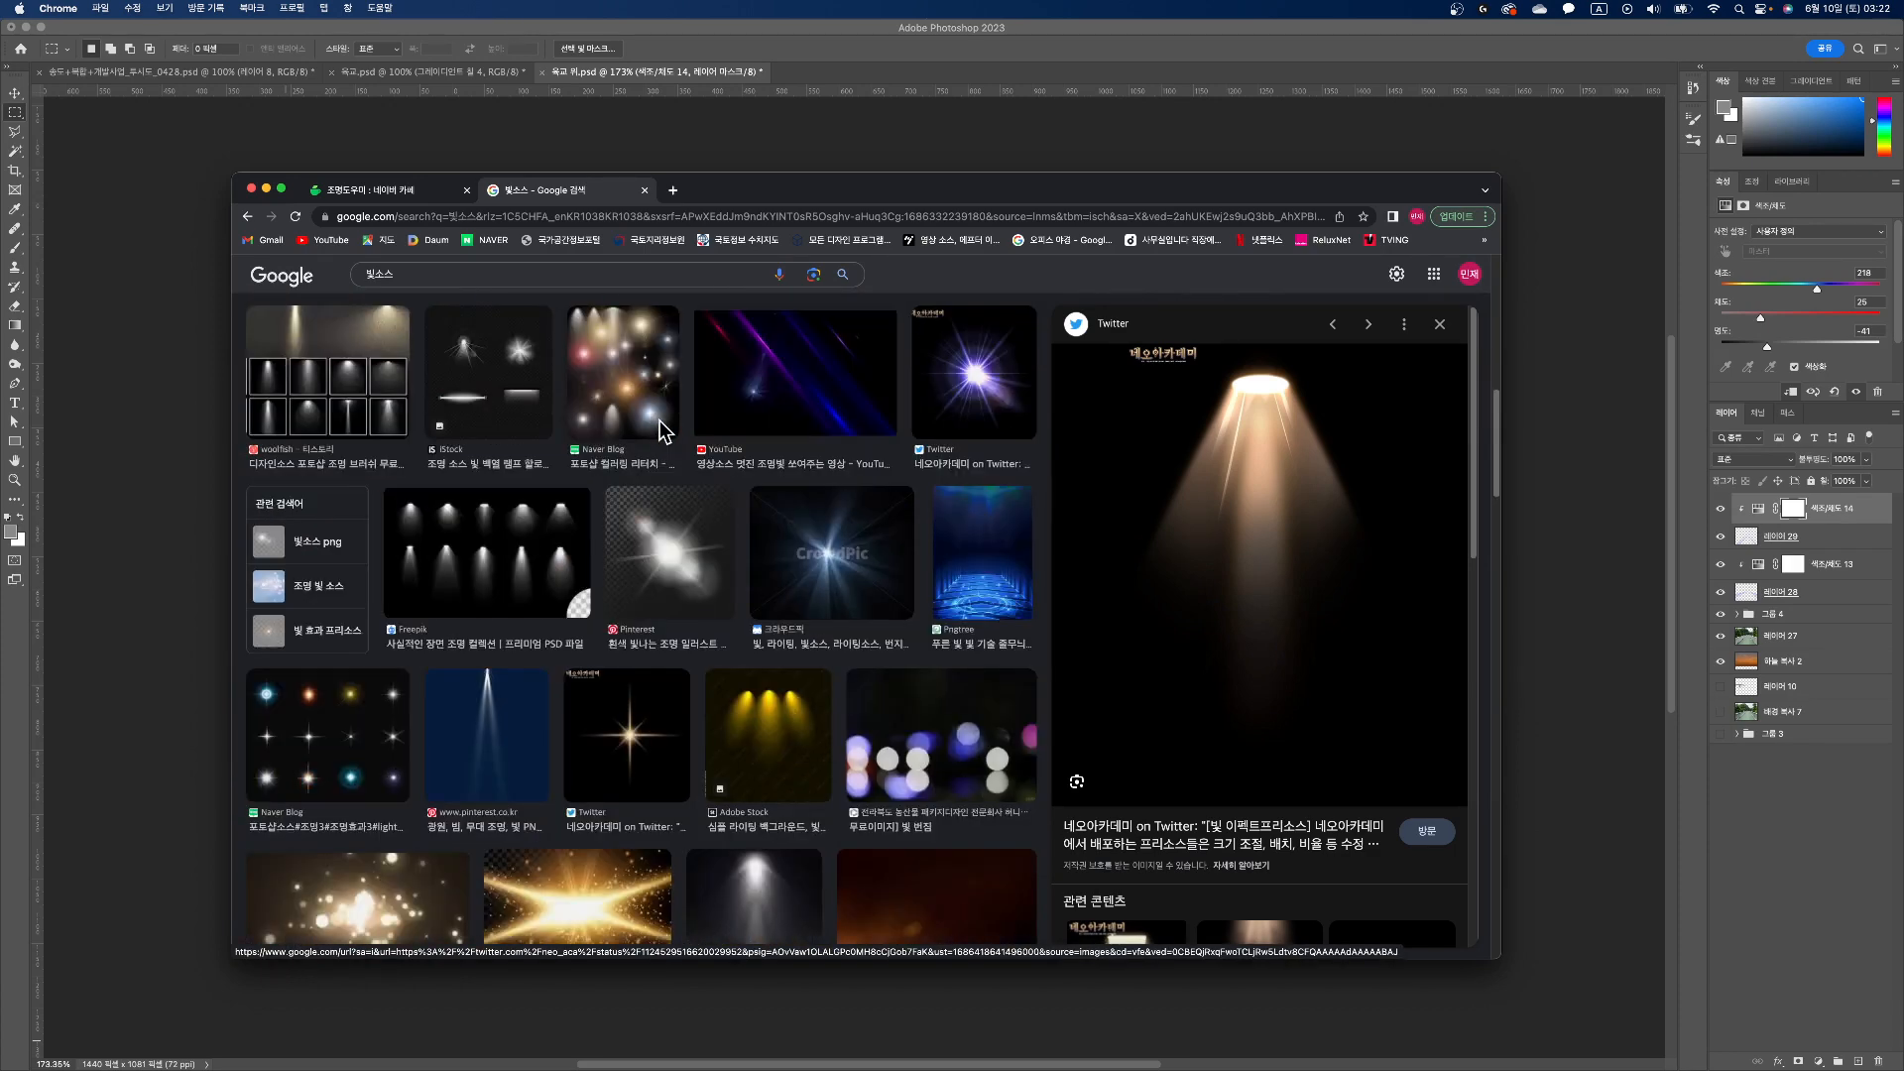
pyautogui.scroll(-1, 659, 421)
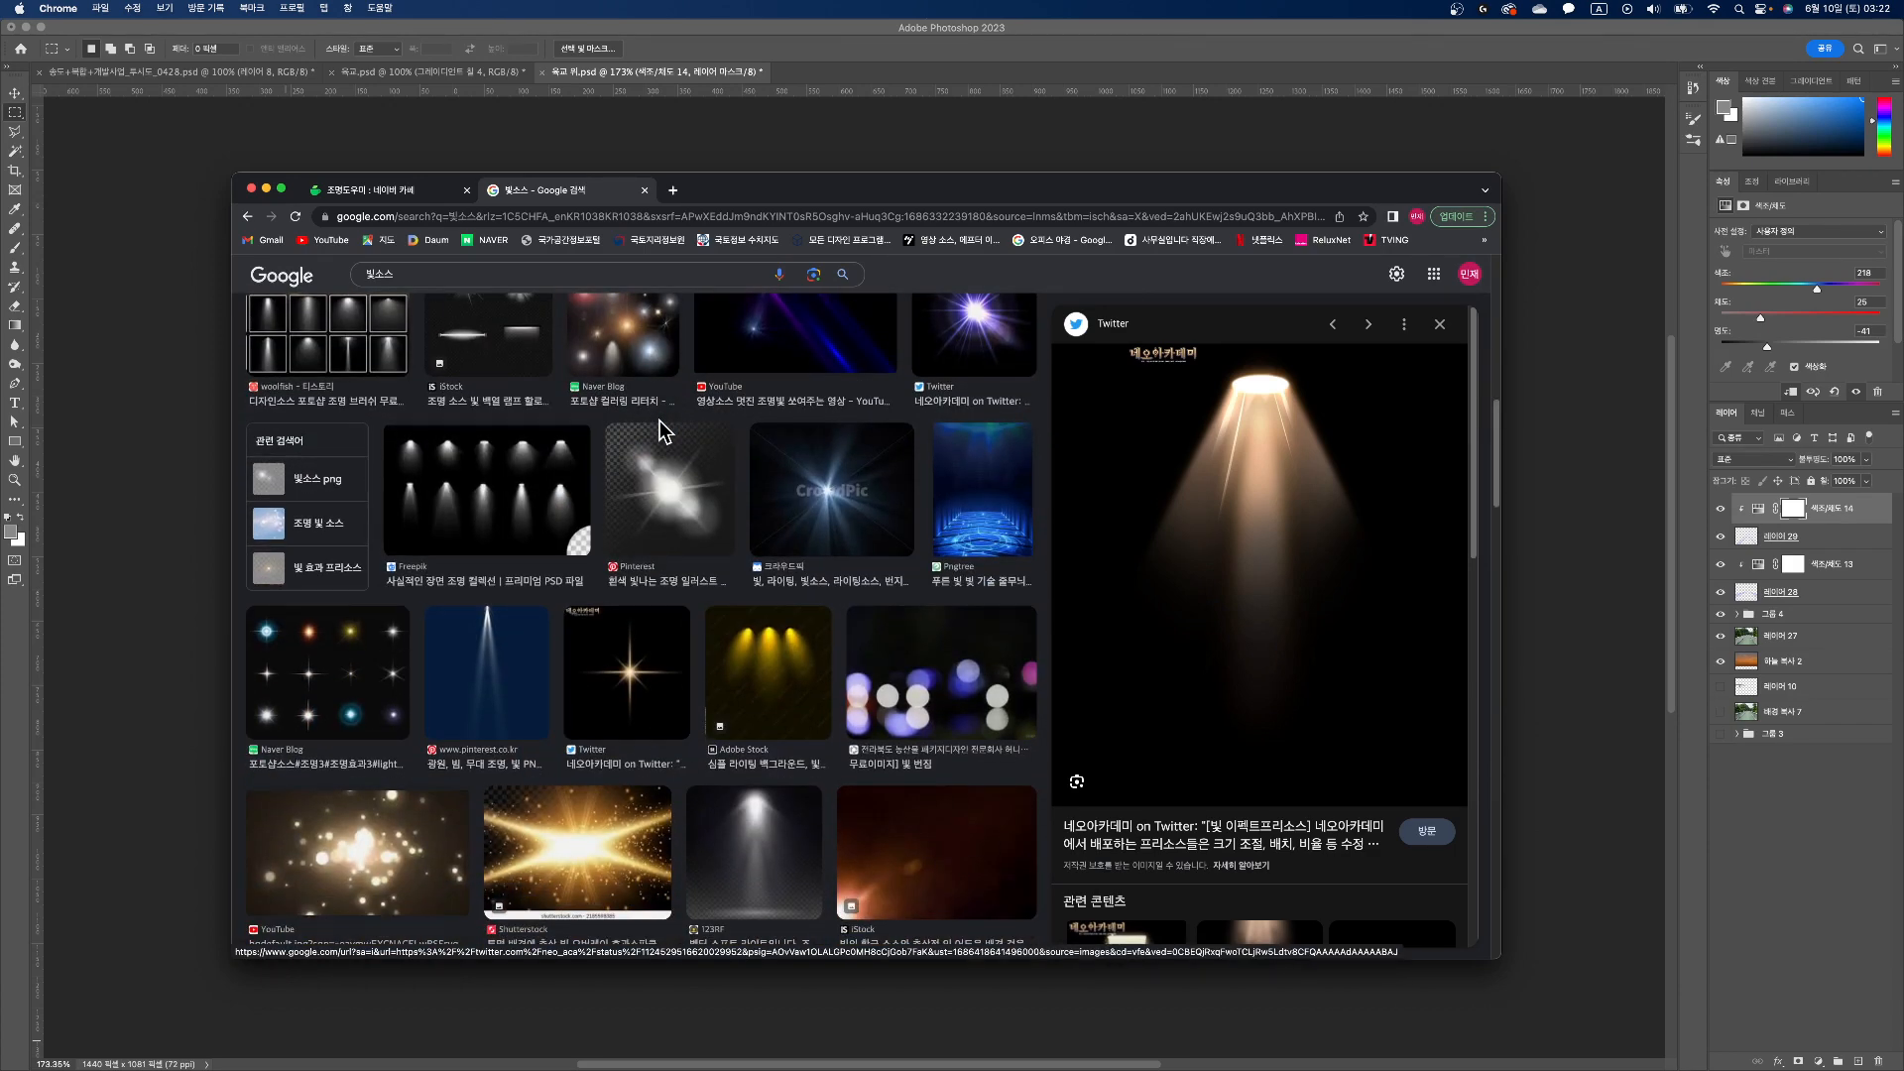
pyautogui.scroll(-5, 659, 420)
pyautogui.scroll(15, 659, 421)
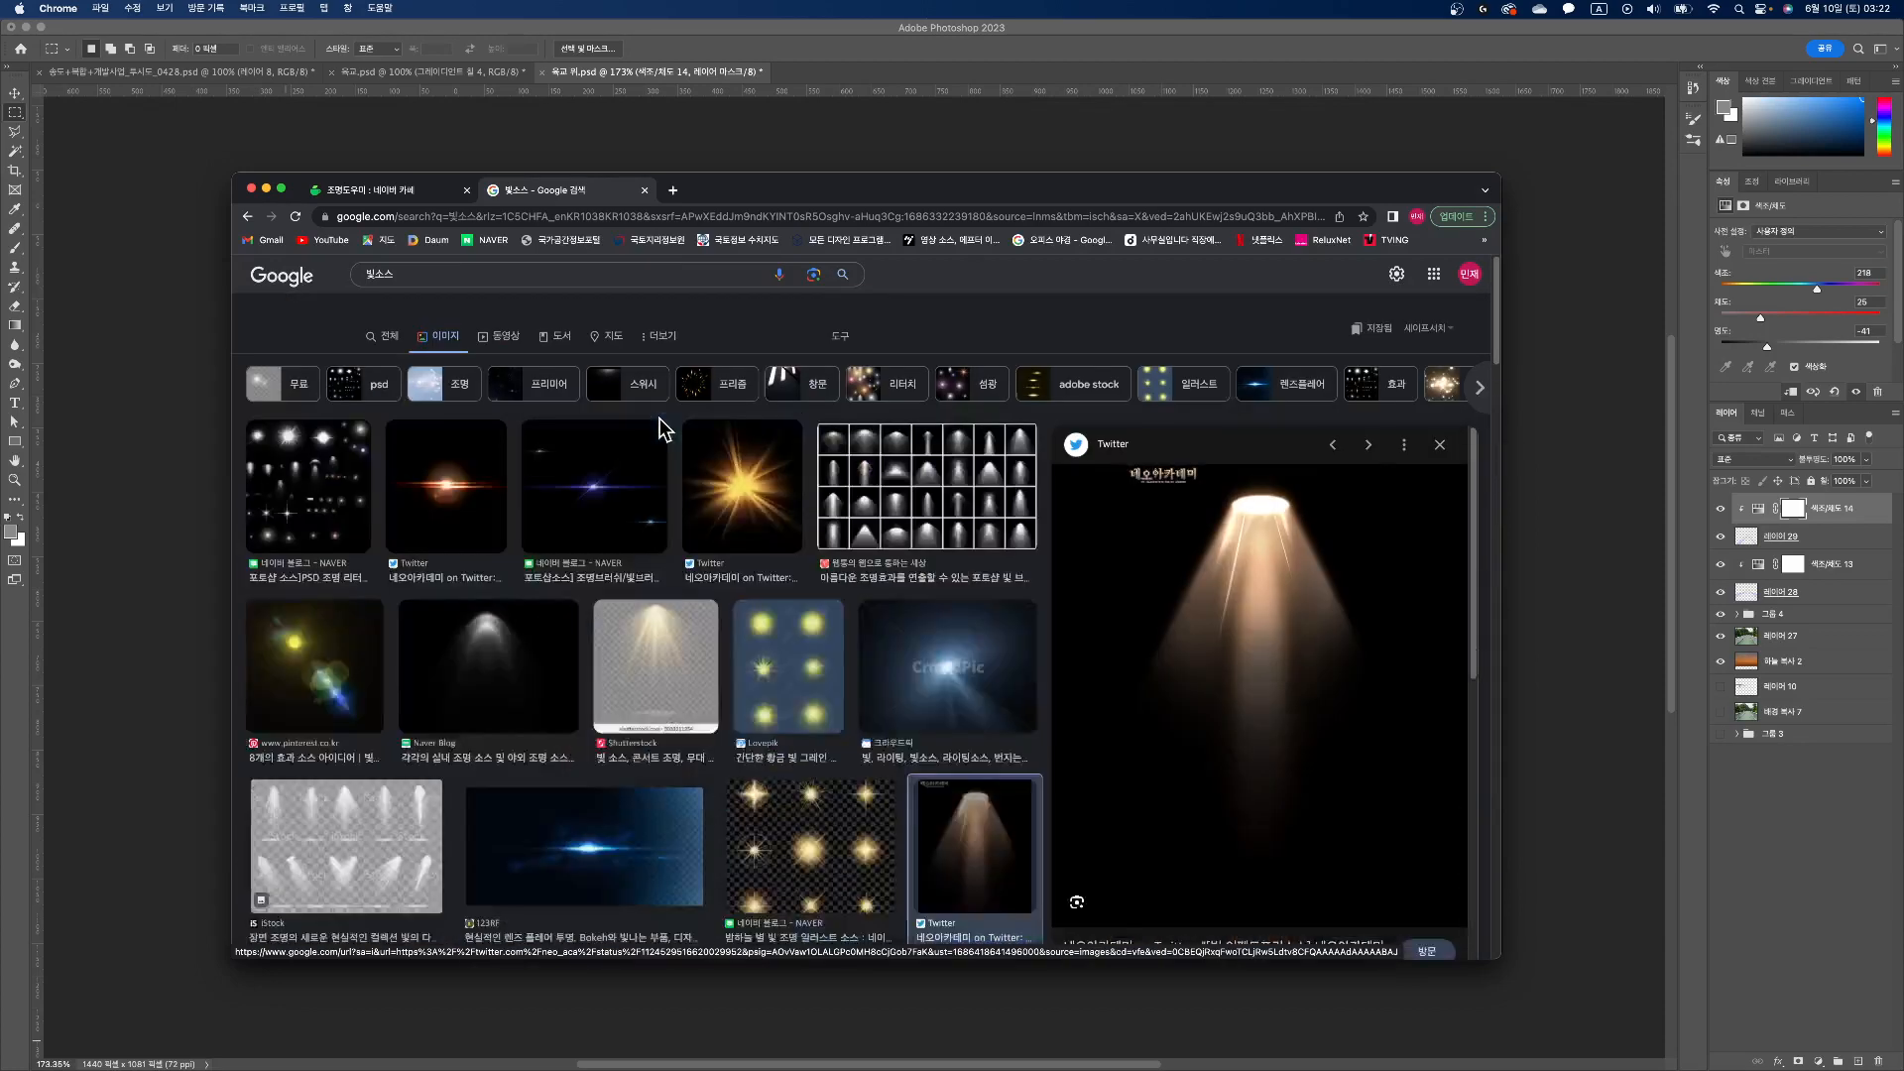
pyautogui.click(448, 500)
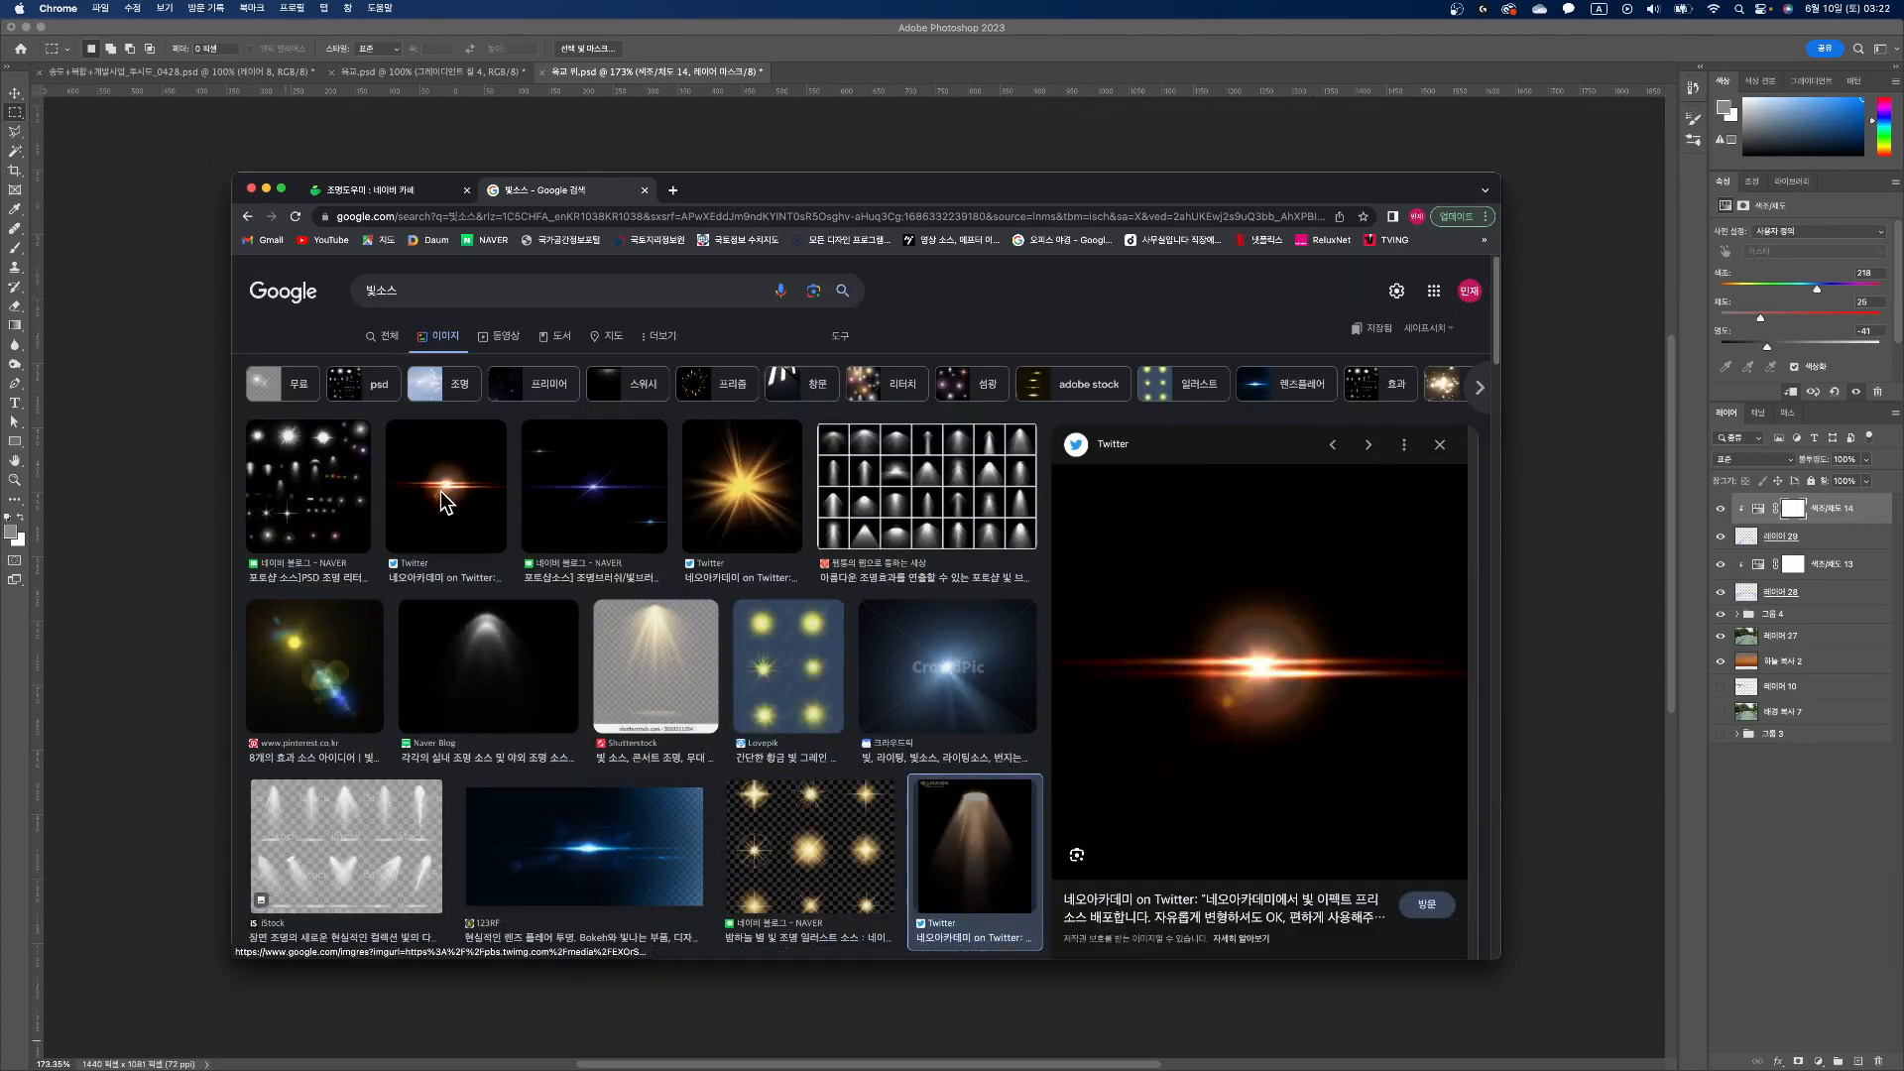
pyautogui.rightClick(1244, 600)
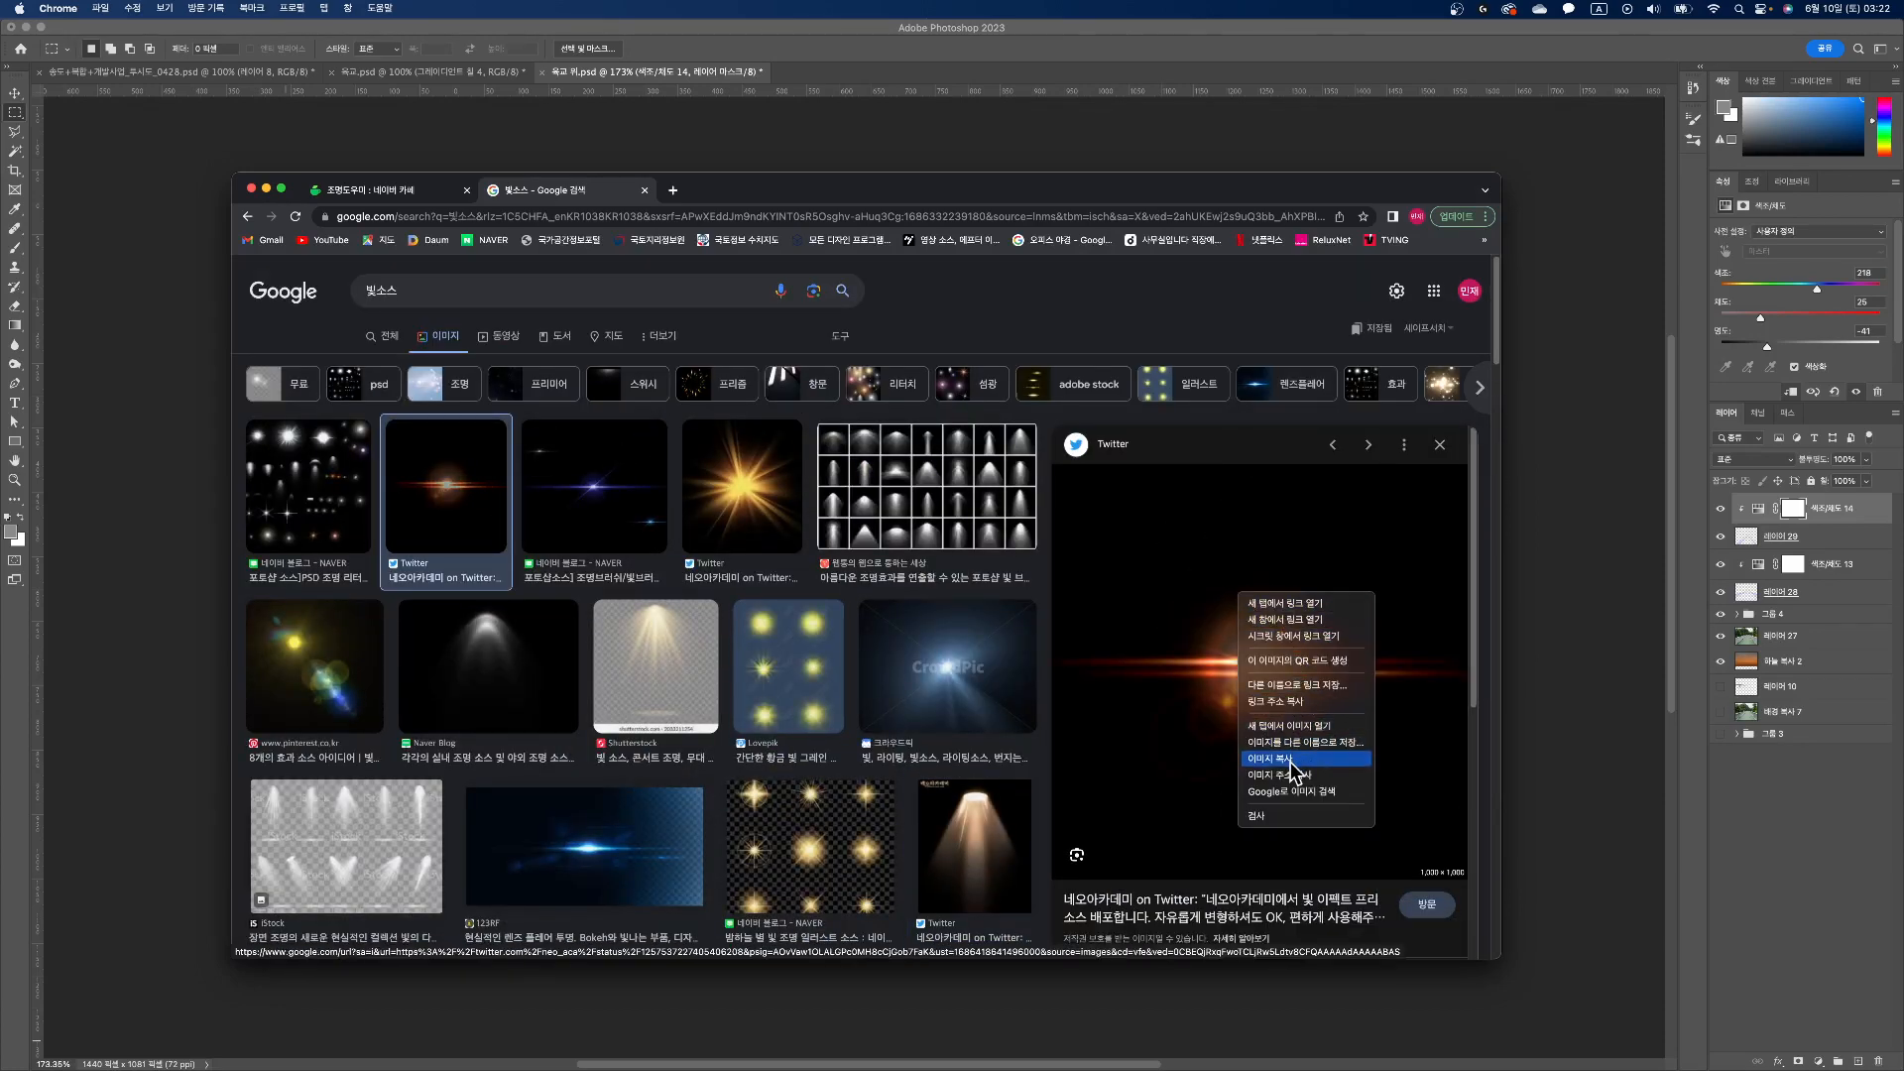
pyautogui.click(1292, 758)
pyautogui.click(1146, 28)
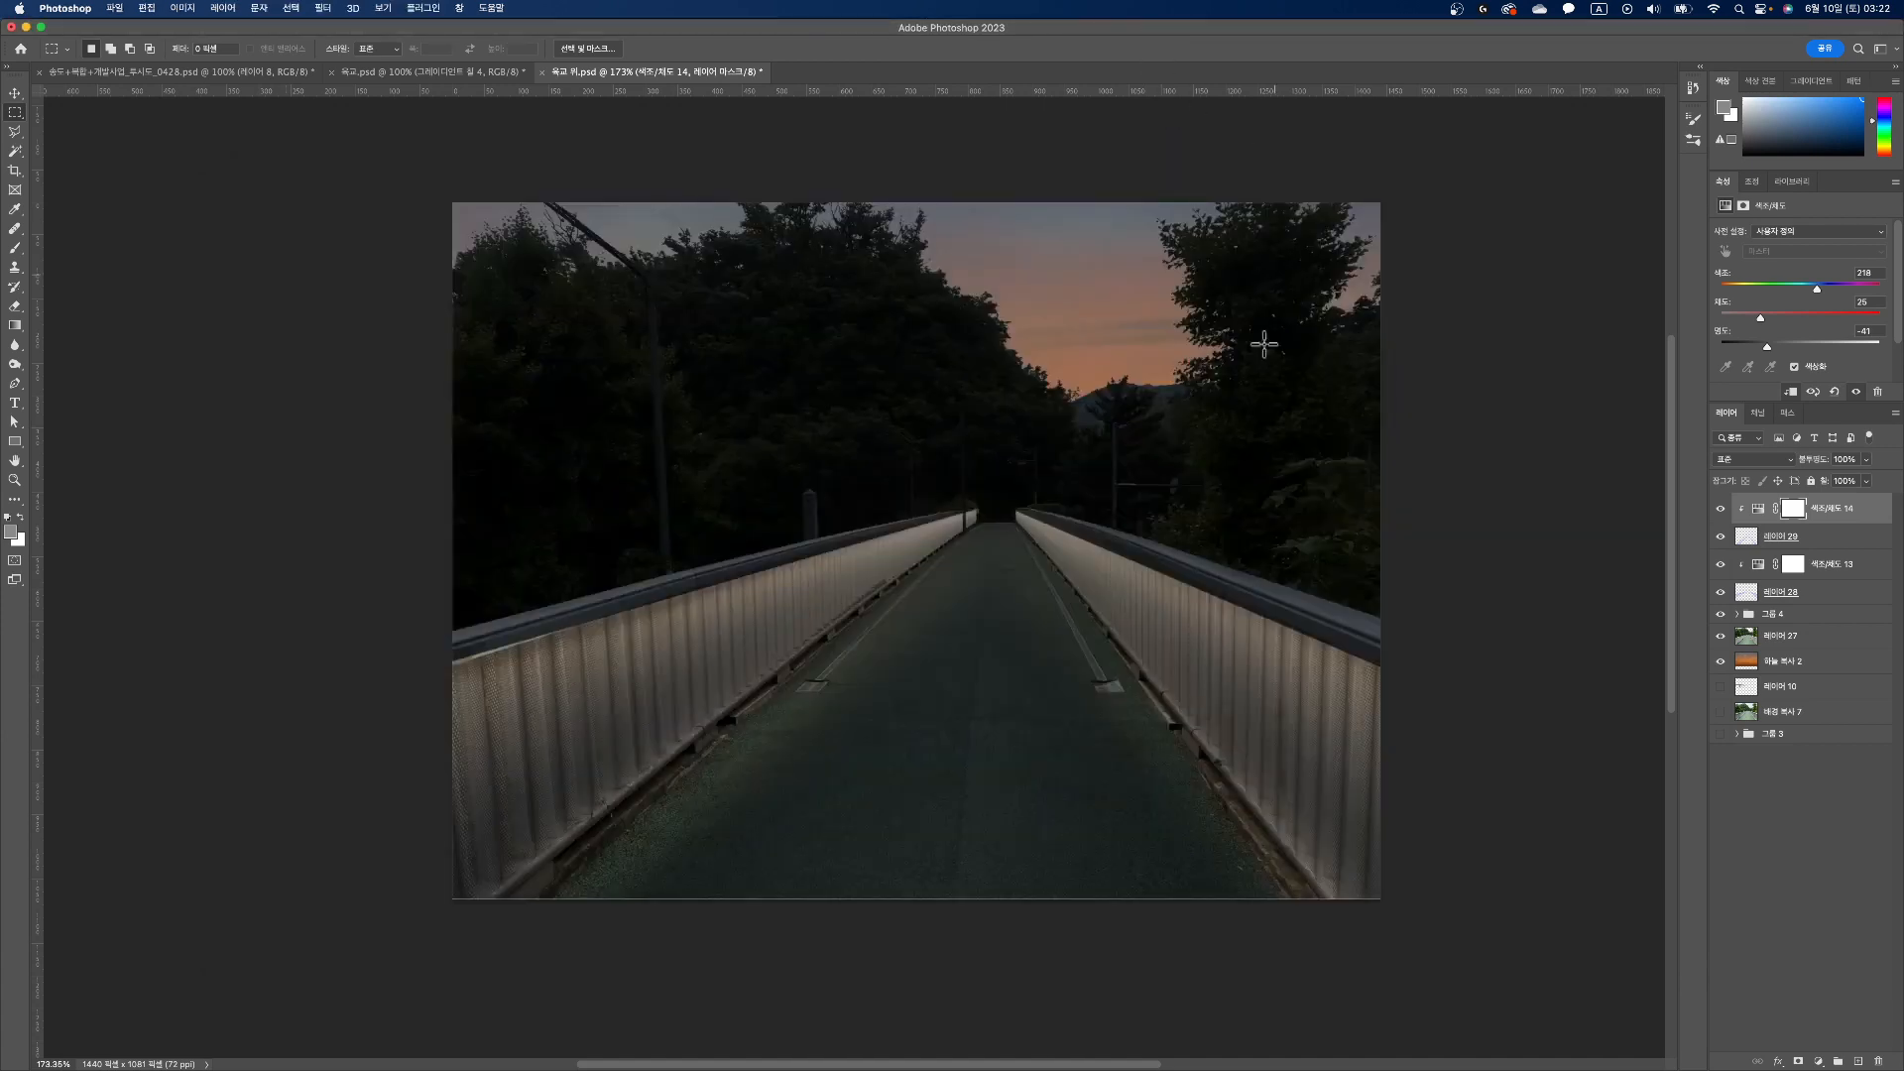
pyautogui.press('super+v')
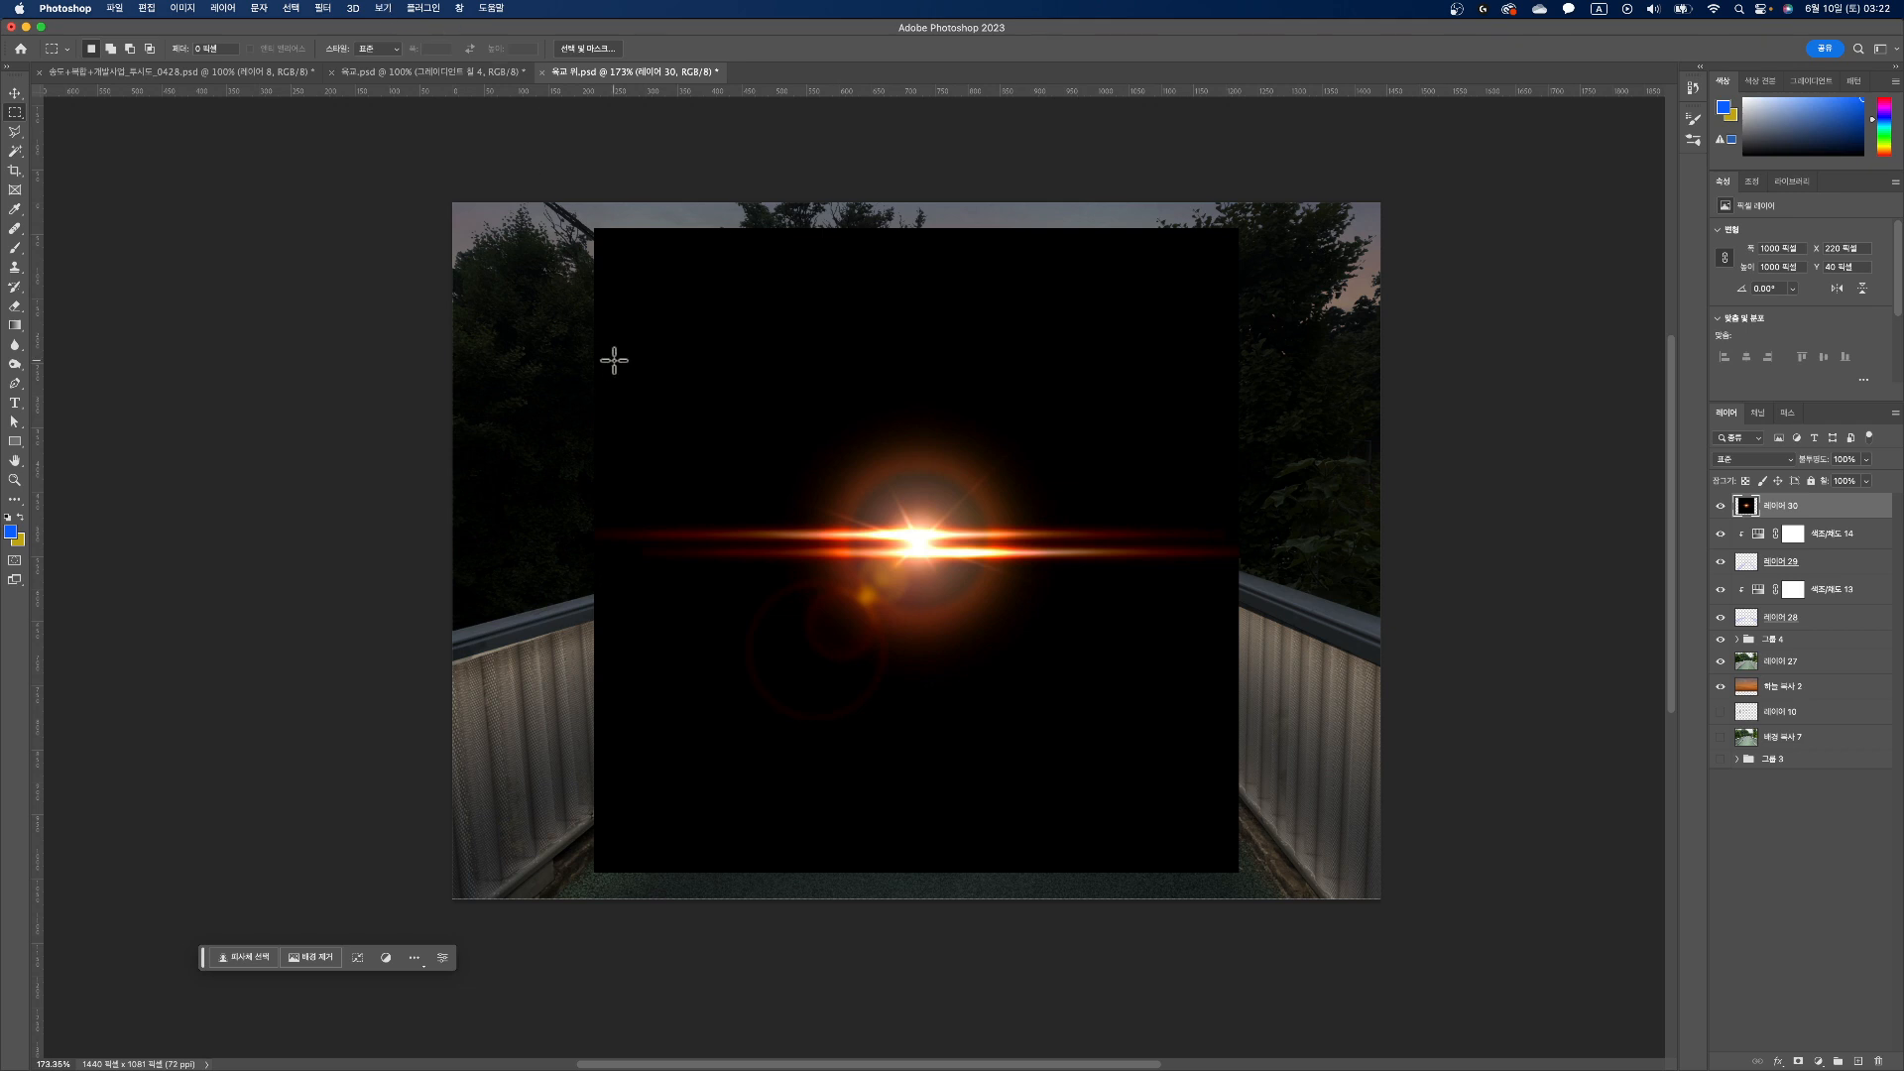
# Step: Raise the pasted flare's black input level to 28 with Levels and set its layer to Color Dodge blending
pyautogui.click(194, 16)
pyautogui.moveTo(204, 55)
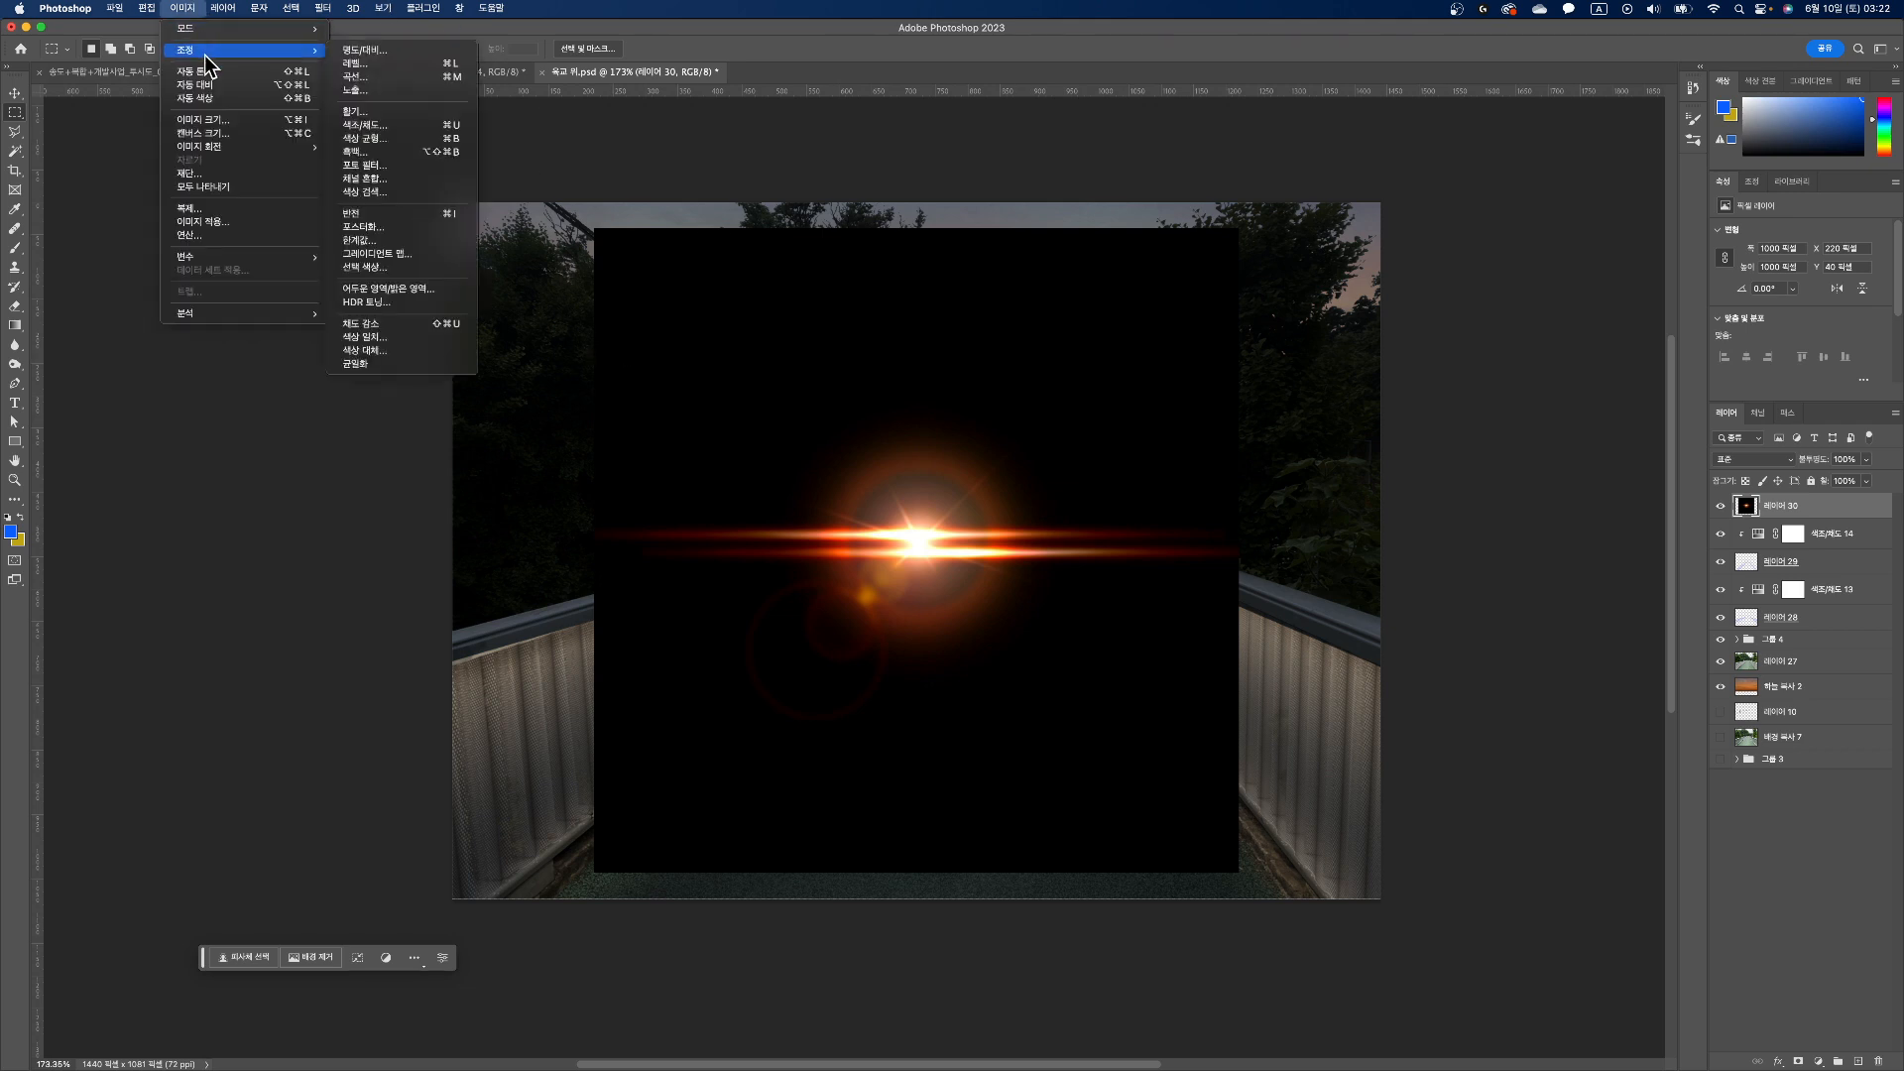
pyautogui.click(349, 65)
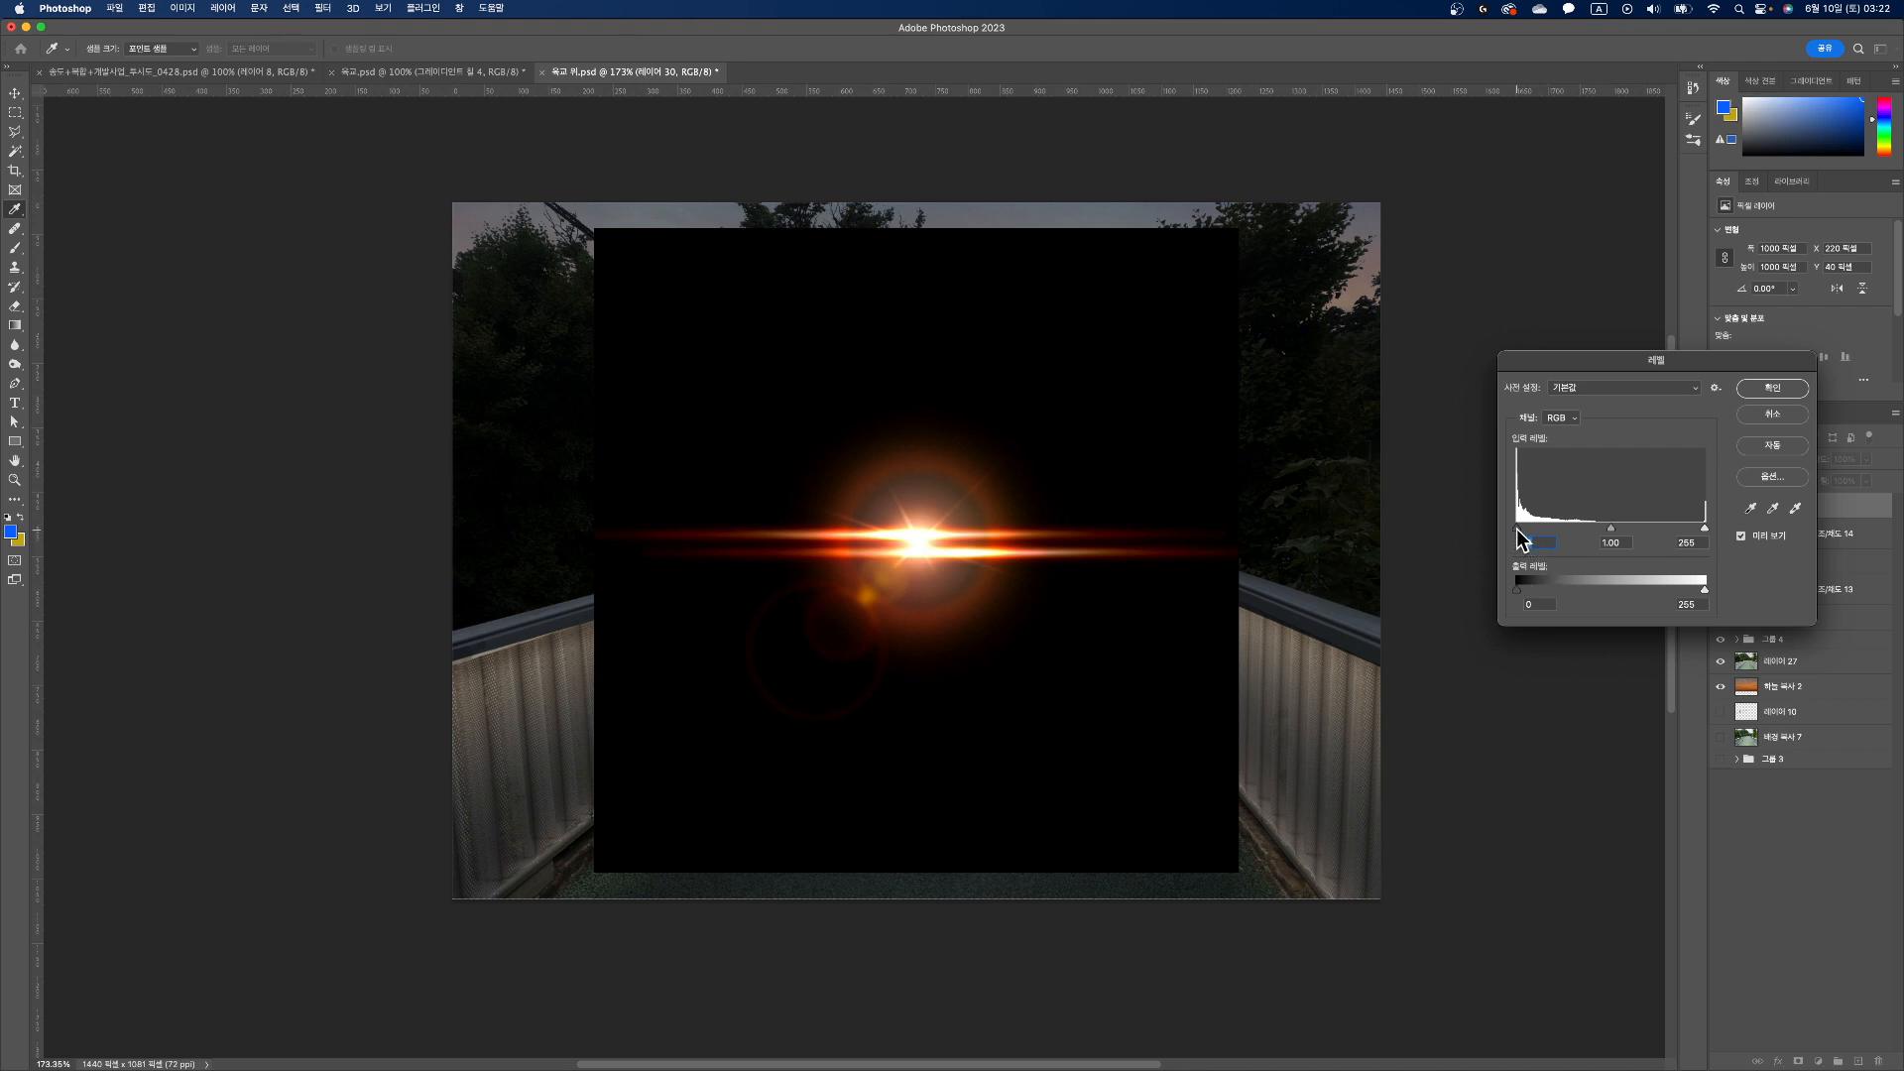
pyautogui.moveTo(1524, 530); pyautogui.dragTo(1530, 530)
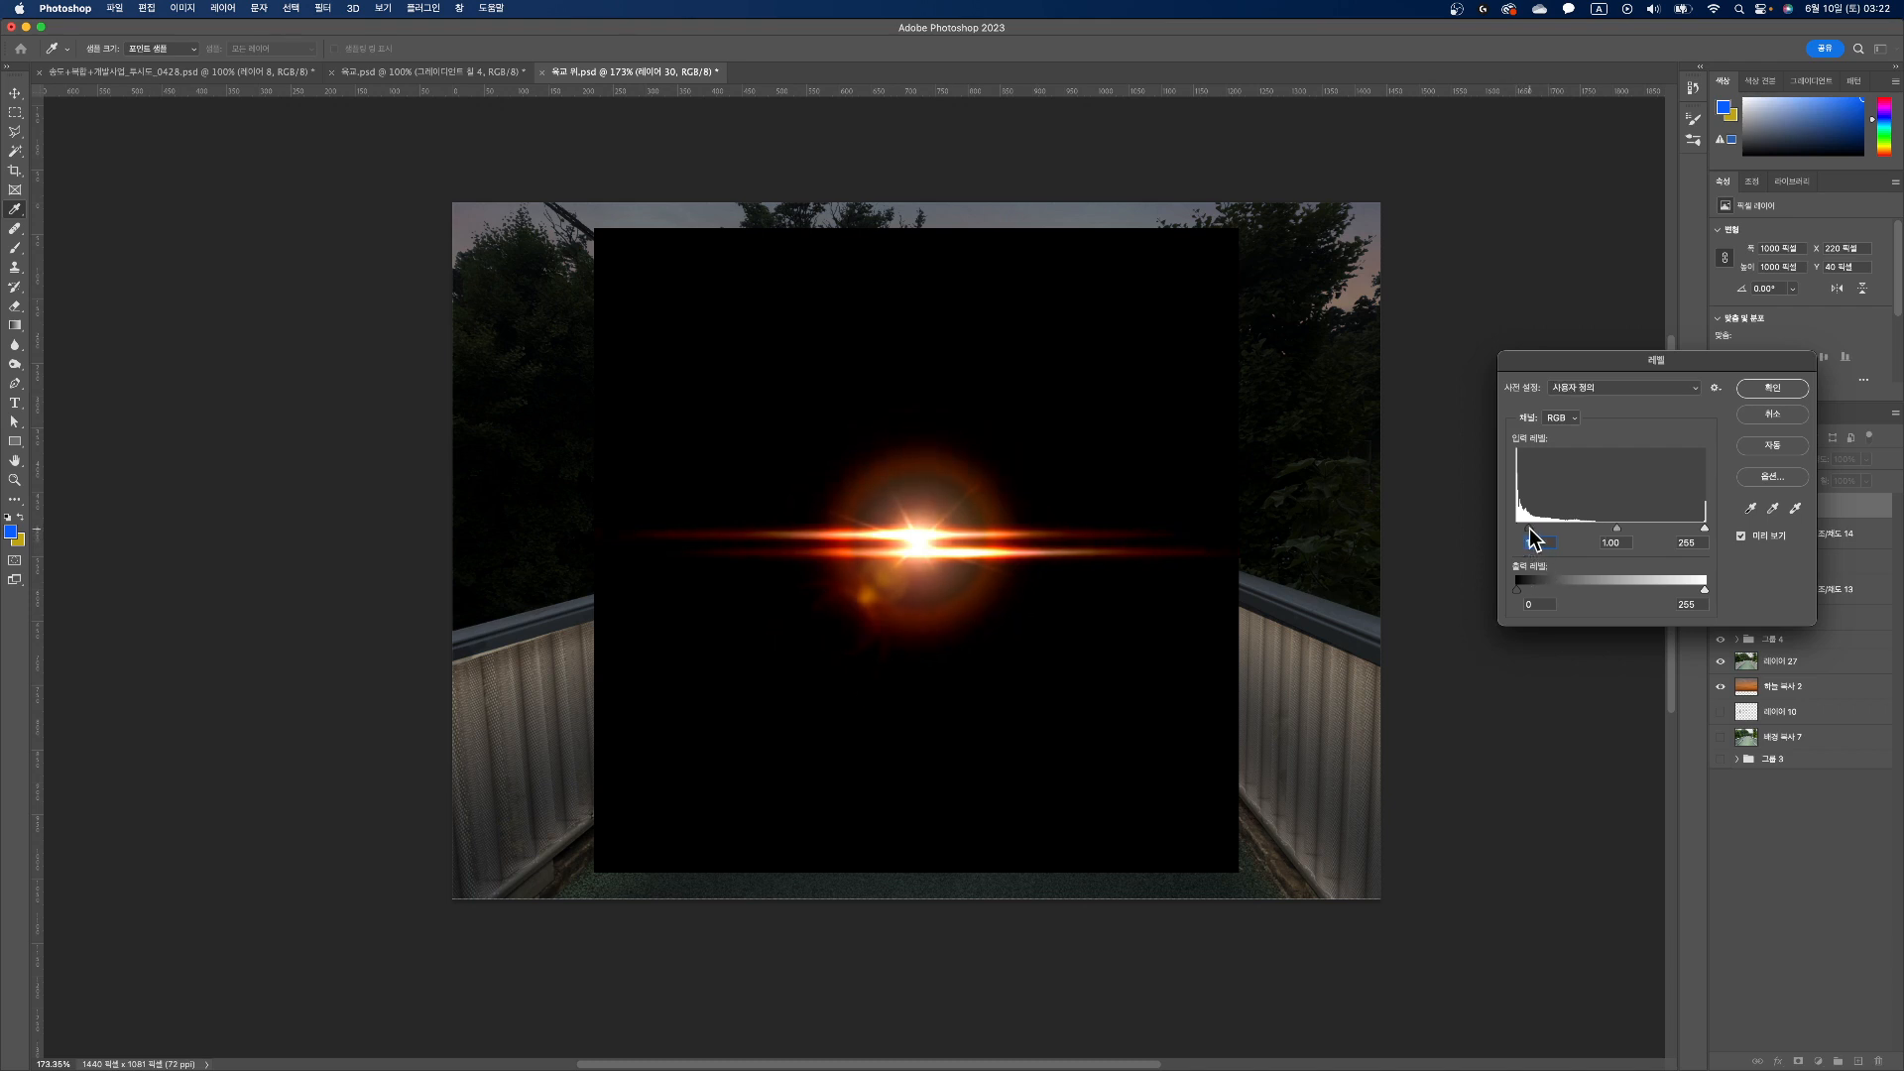
pyautogui.click(1788, 388)
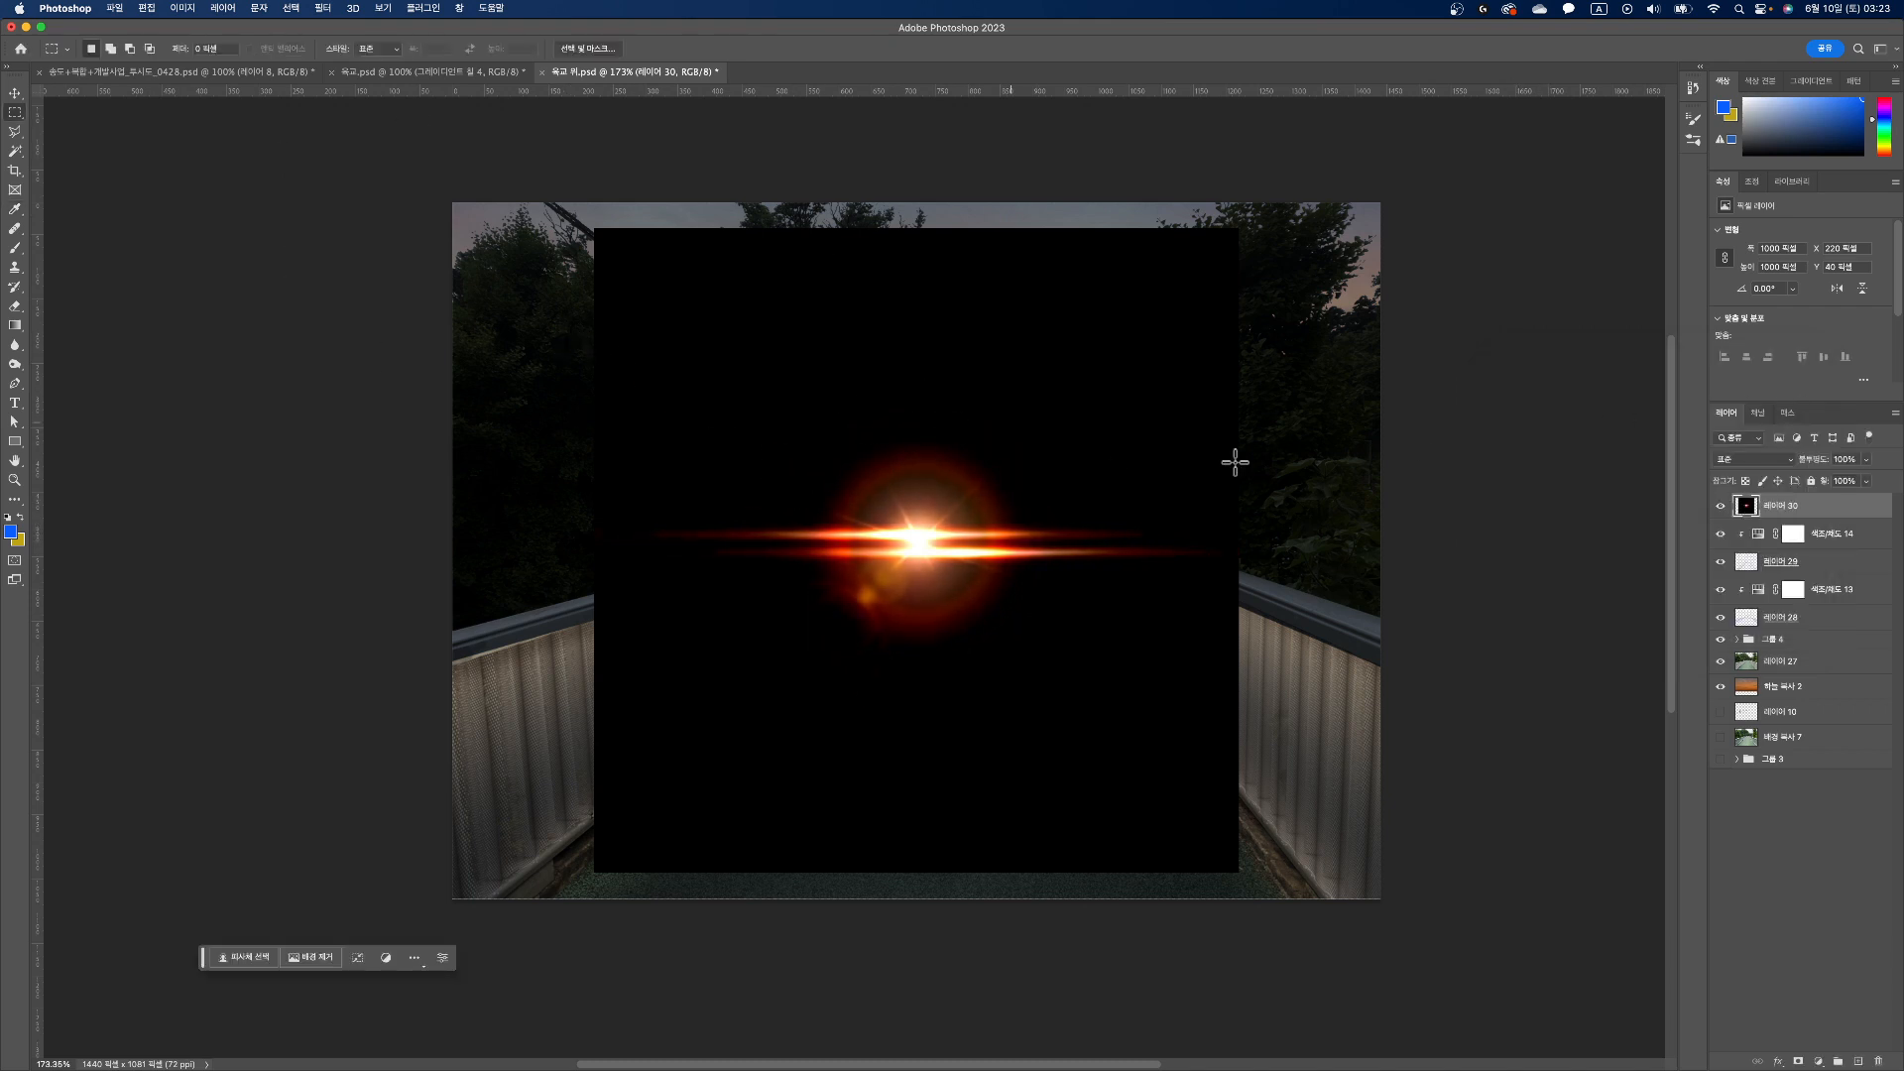
pyautogui.click(1793, 460)
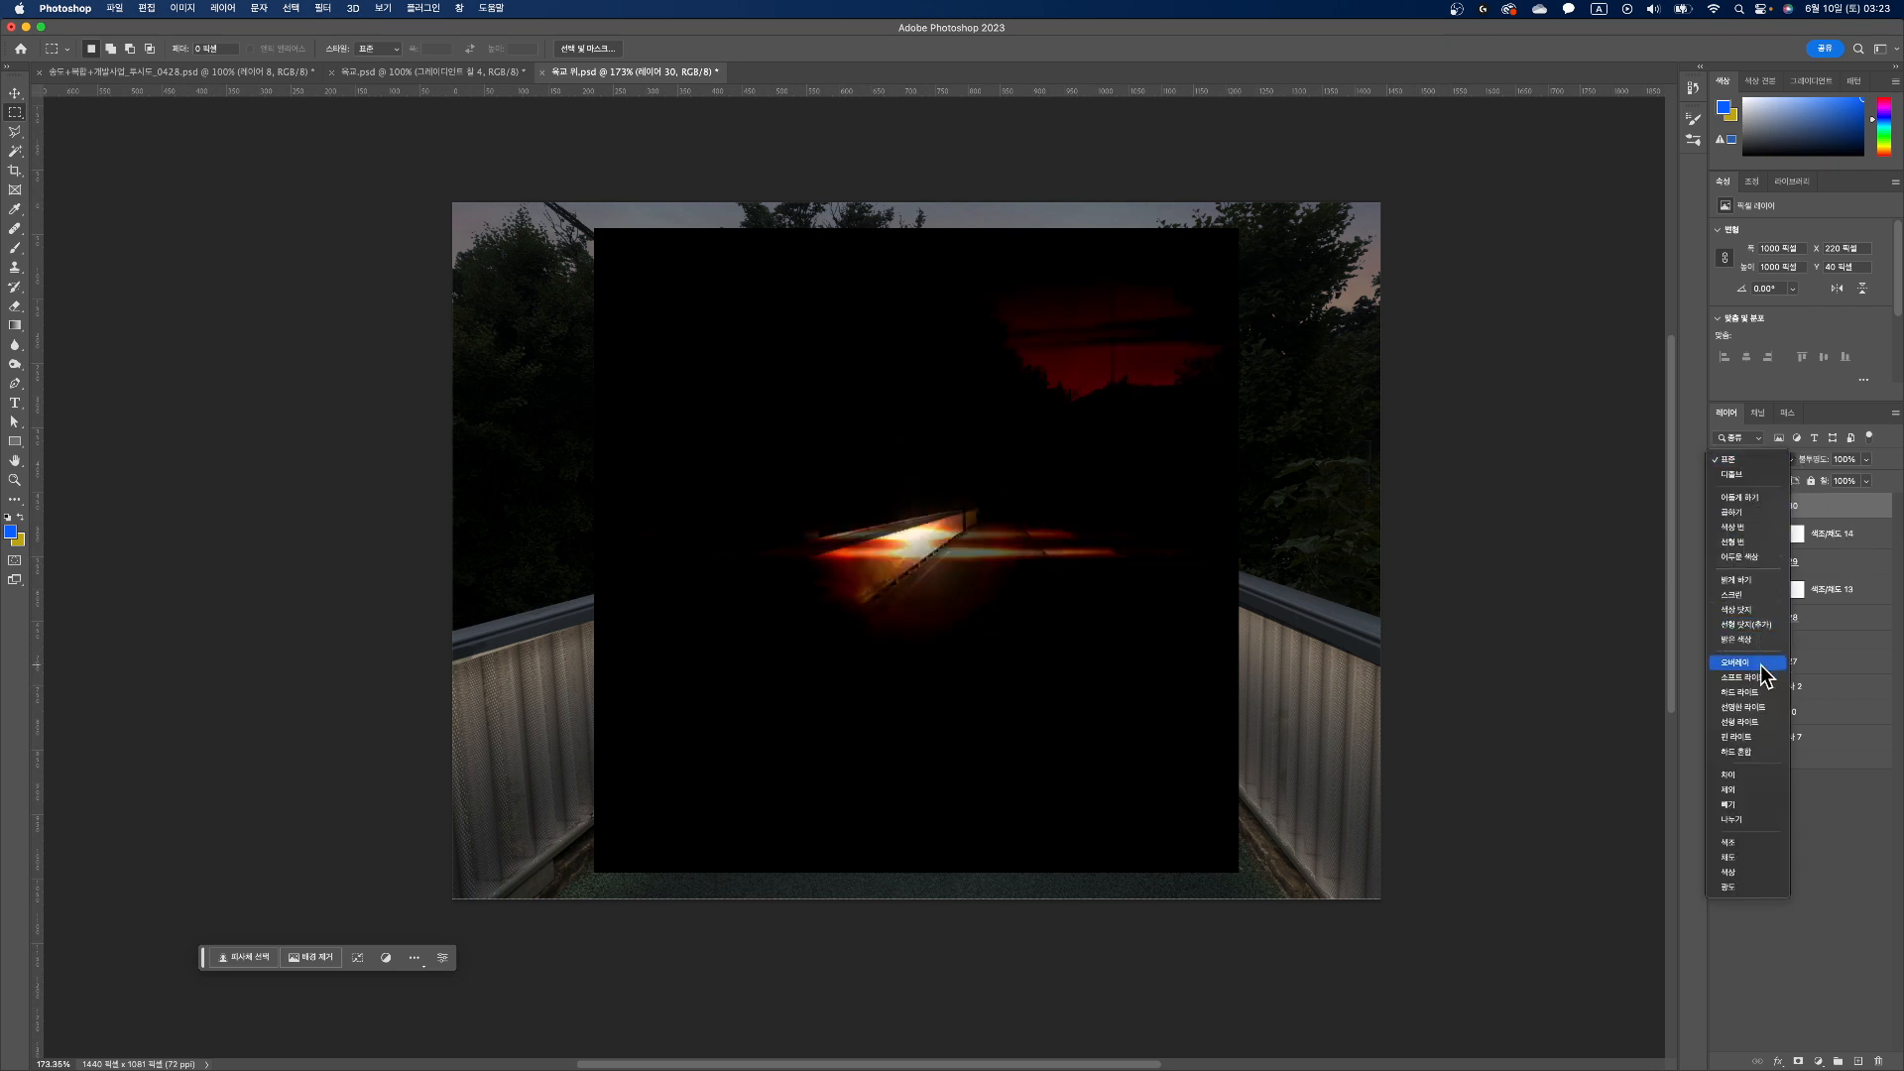
pyautogui.click(1739, 609)
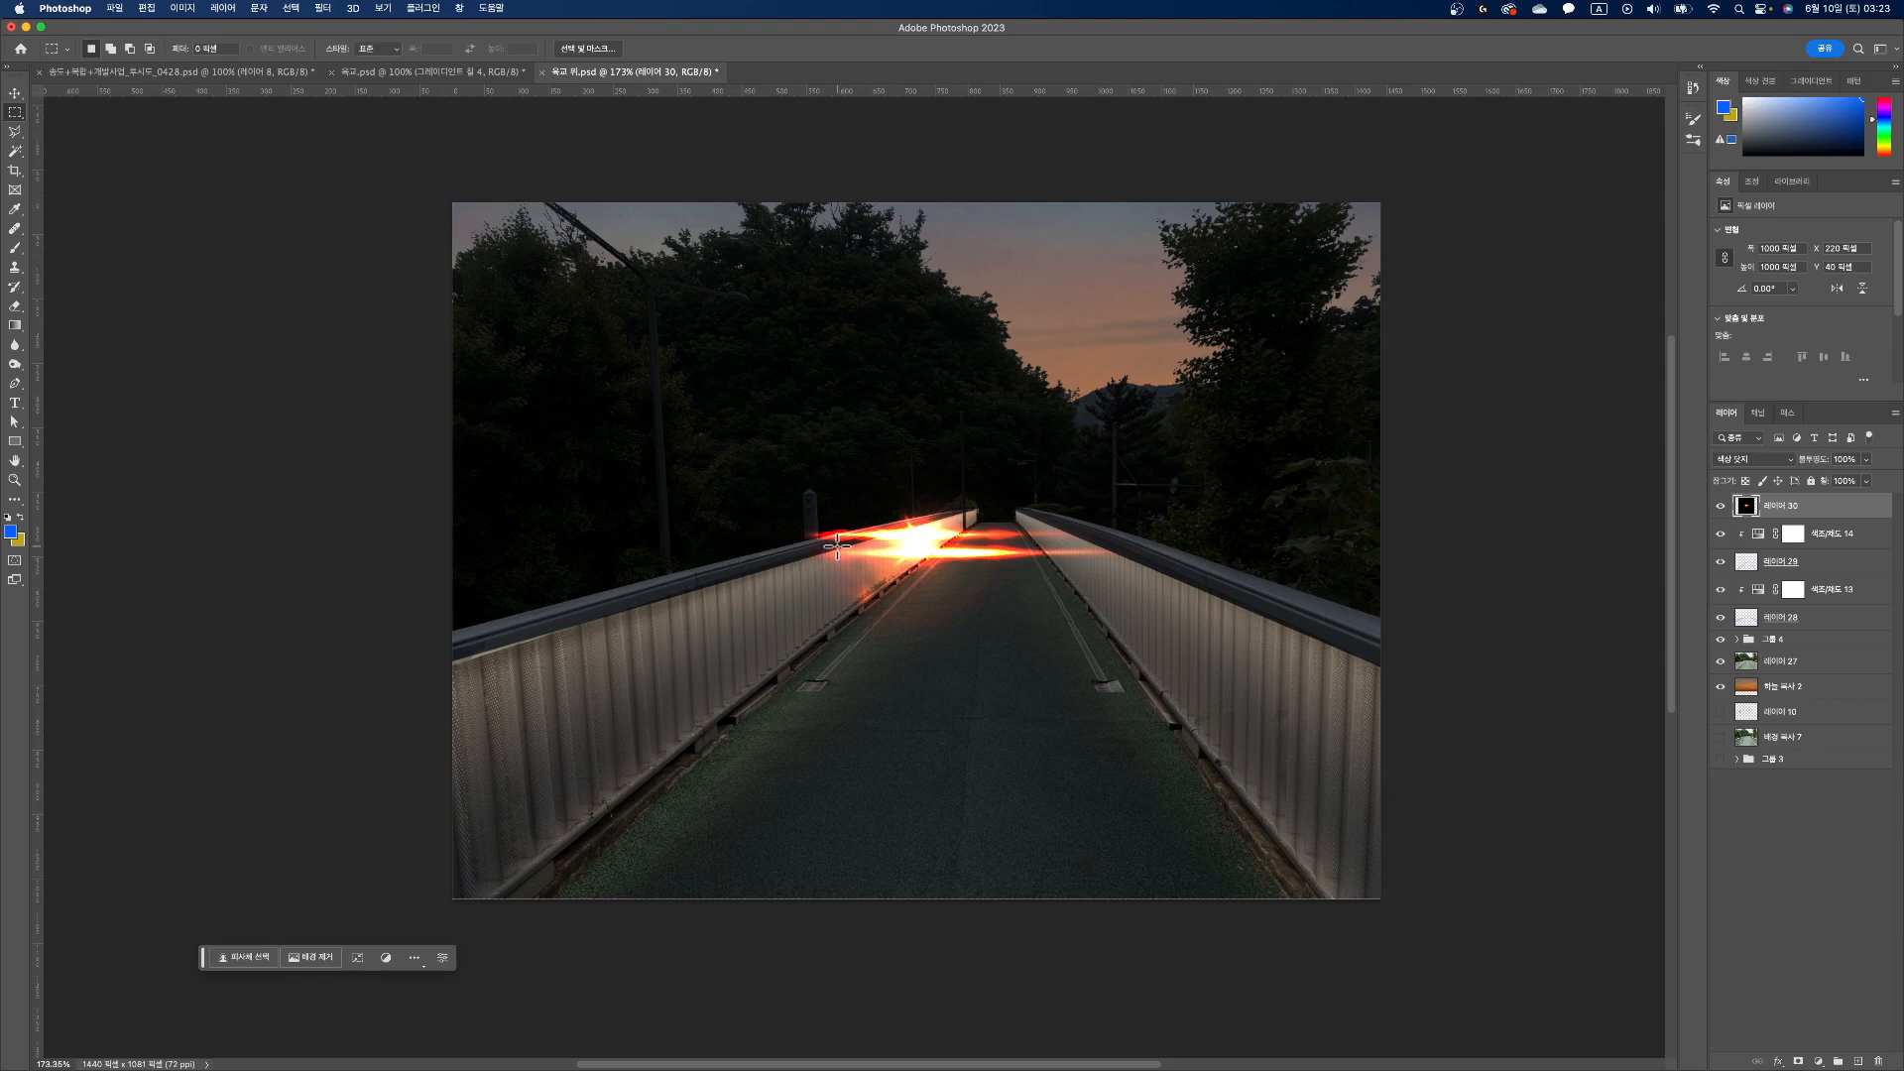
# Step: Keep only a thin strip of the flare's lower streak, about 250 × 18 px, erase the rest of the layer, and clear the selection
pyautogui.moveTo(849, 546); pyautogui.dragTo(1009, 559)
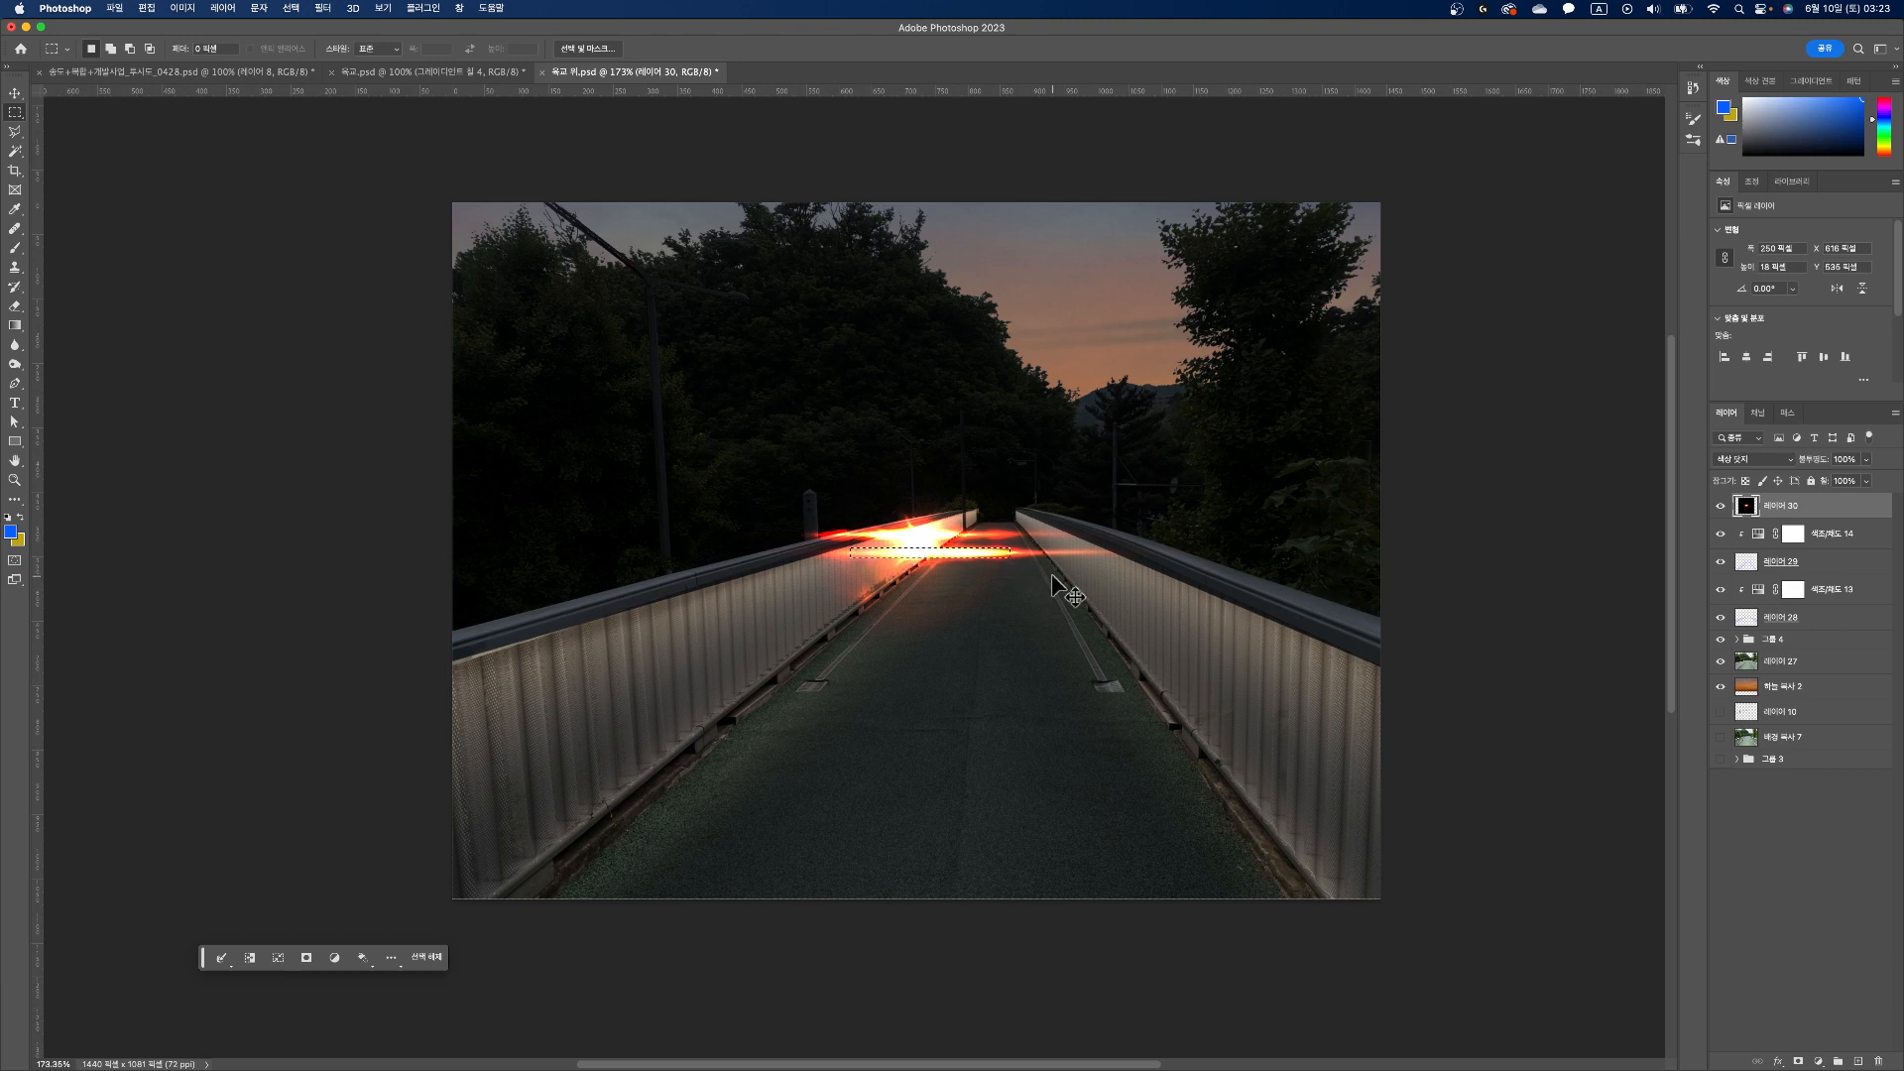
pyautogui.press('super+a')
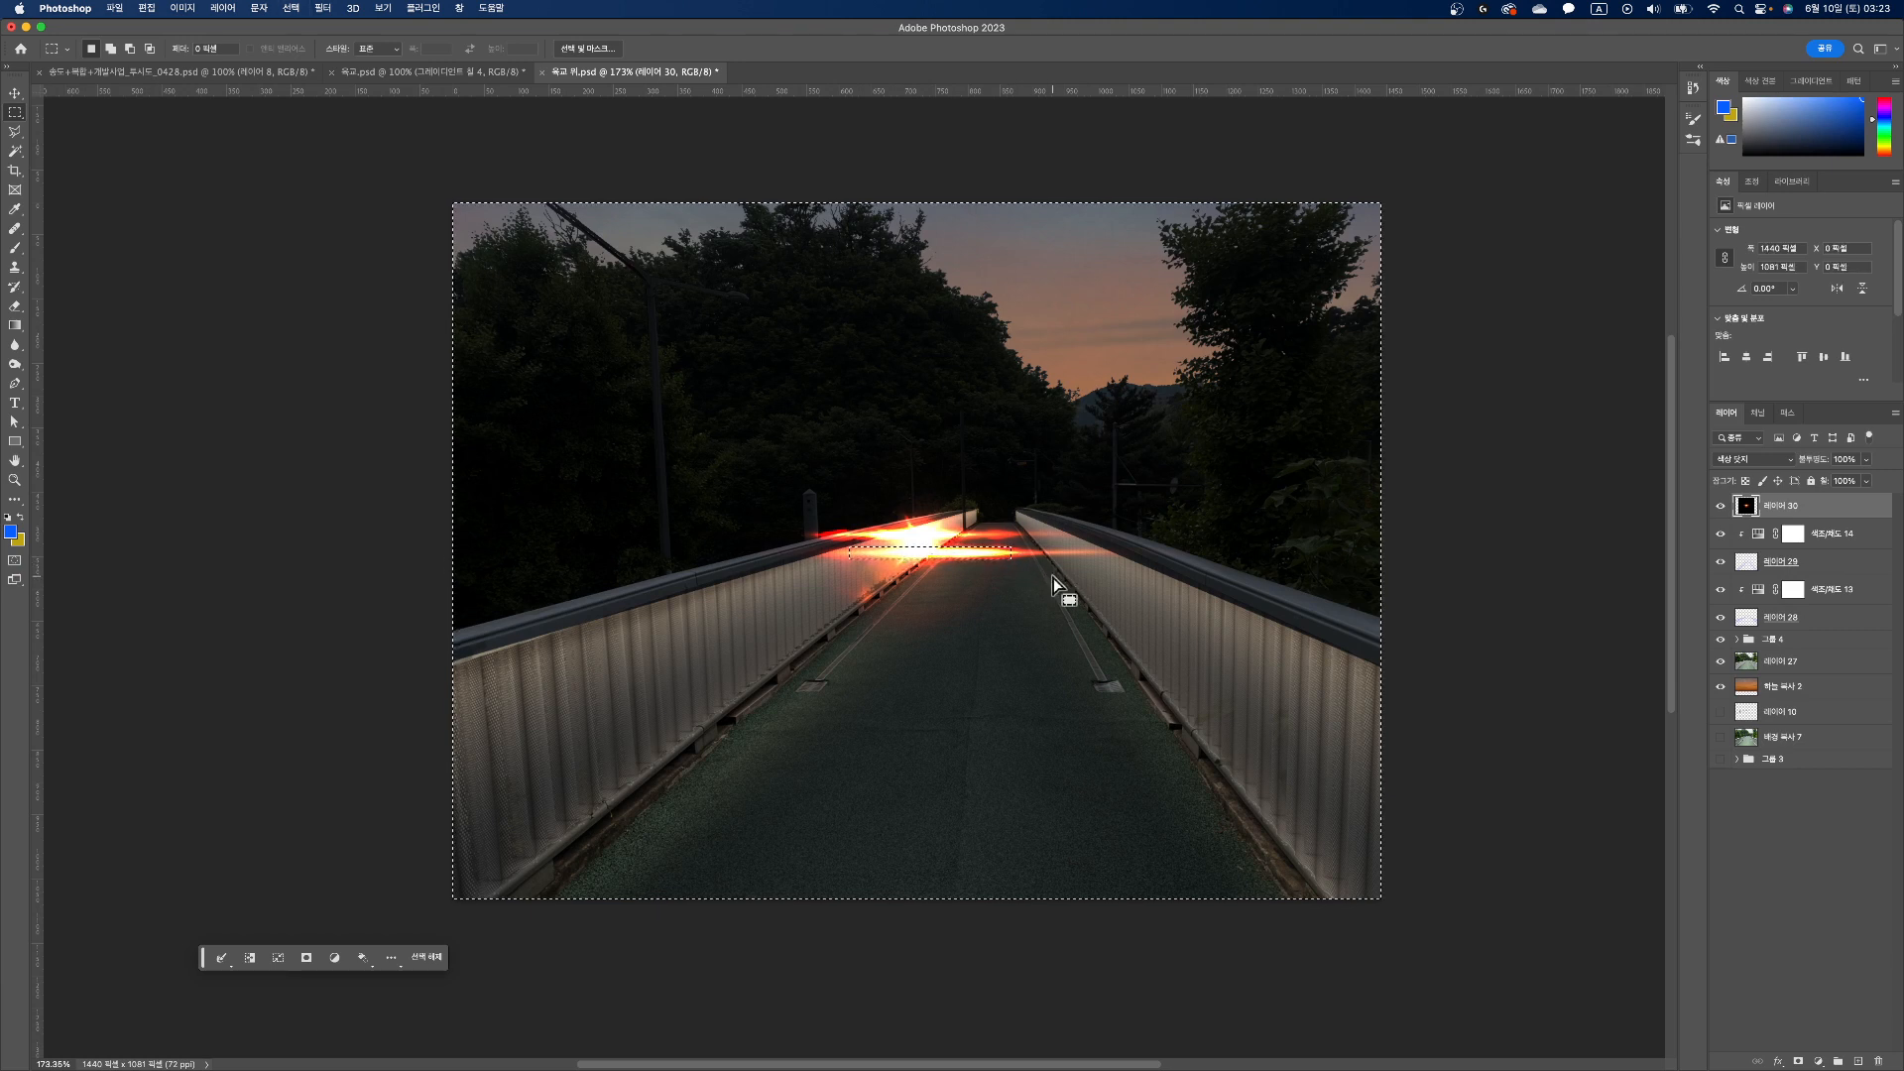
pyautogui.press('Delete')
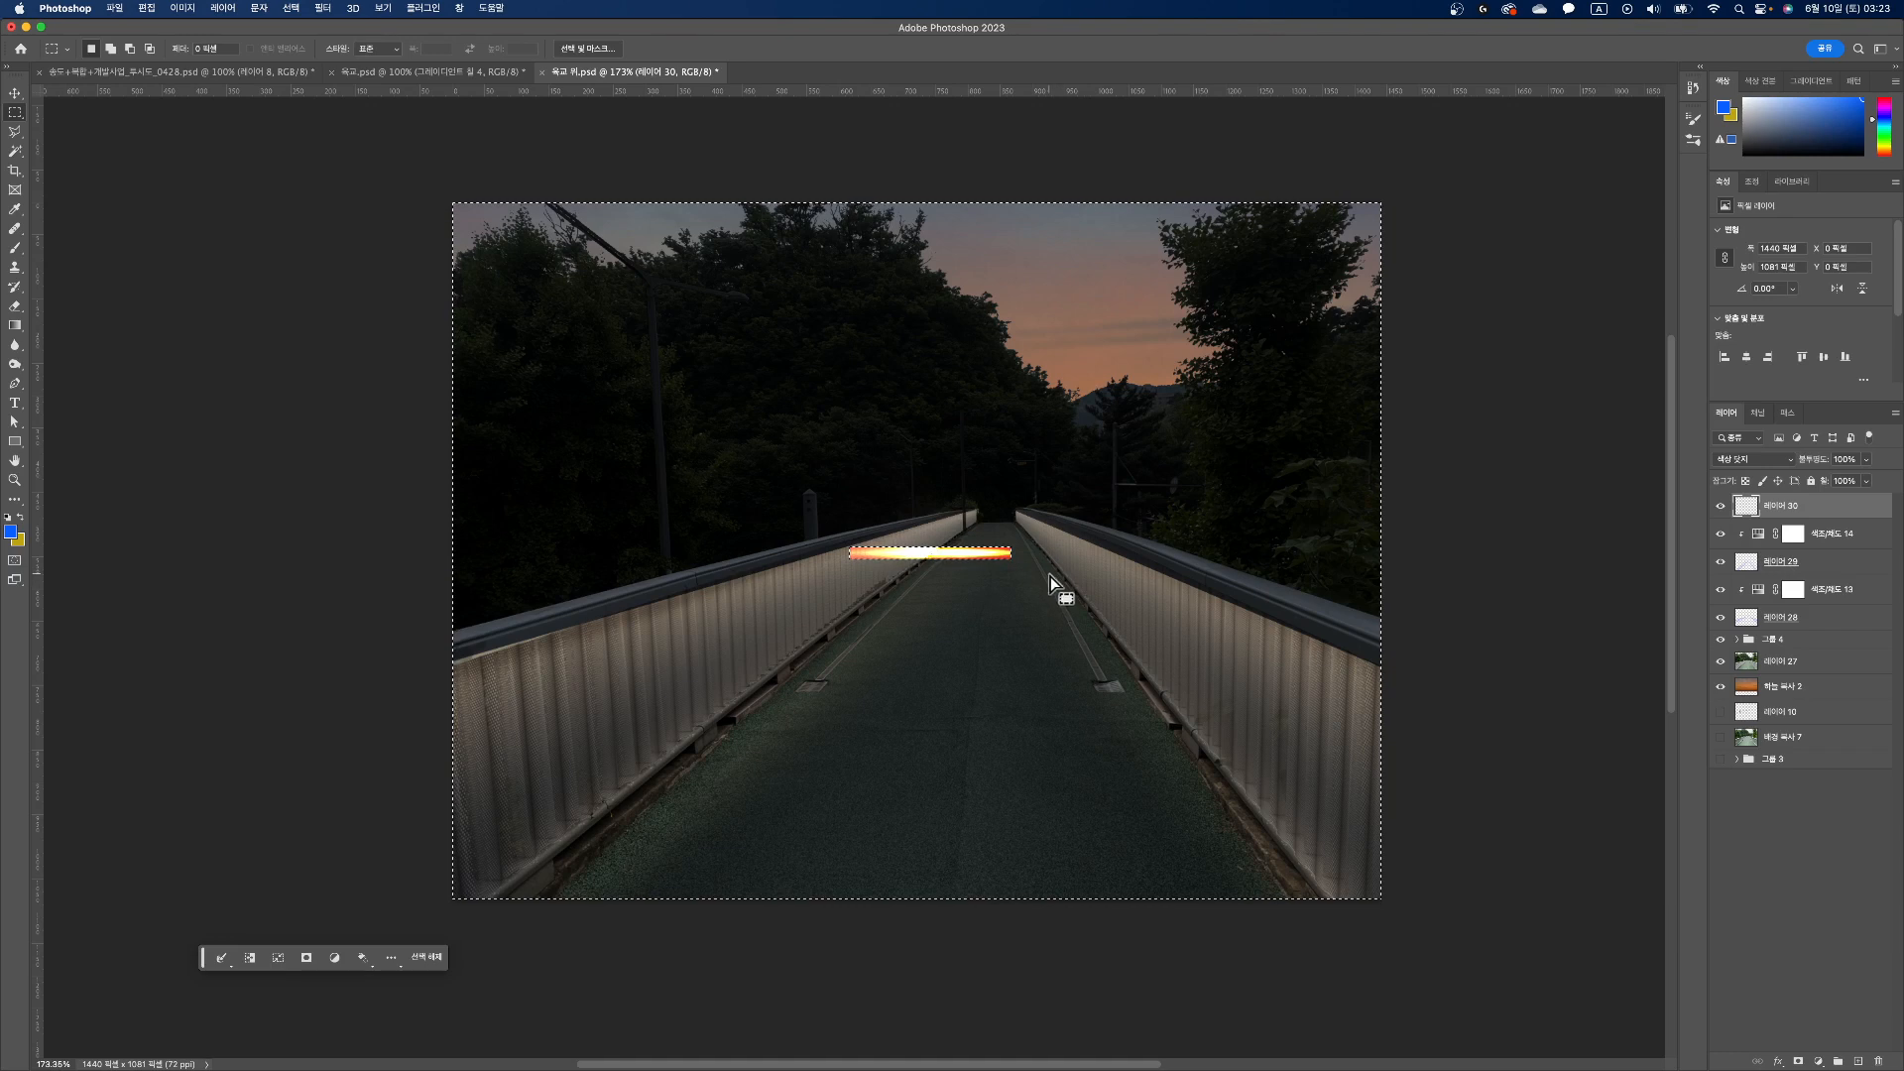
pyautogui.press('super+d')
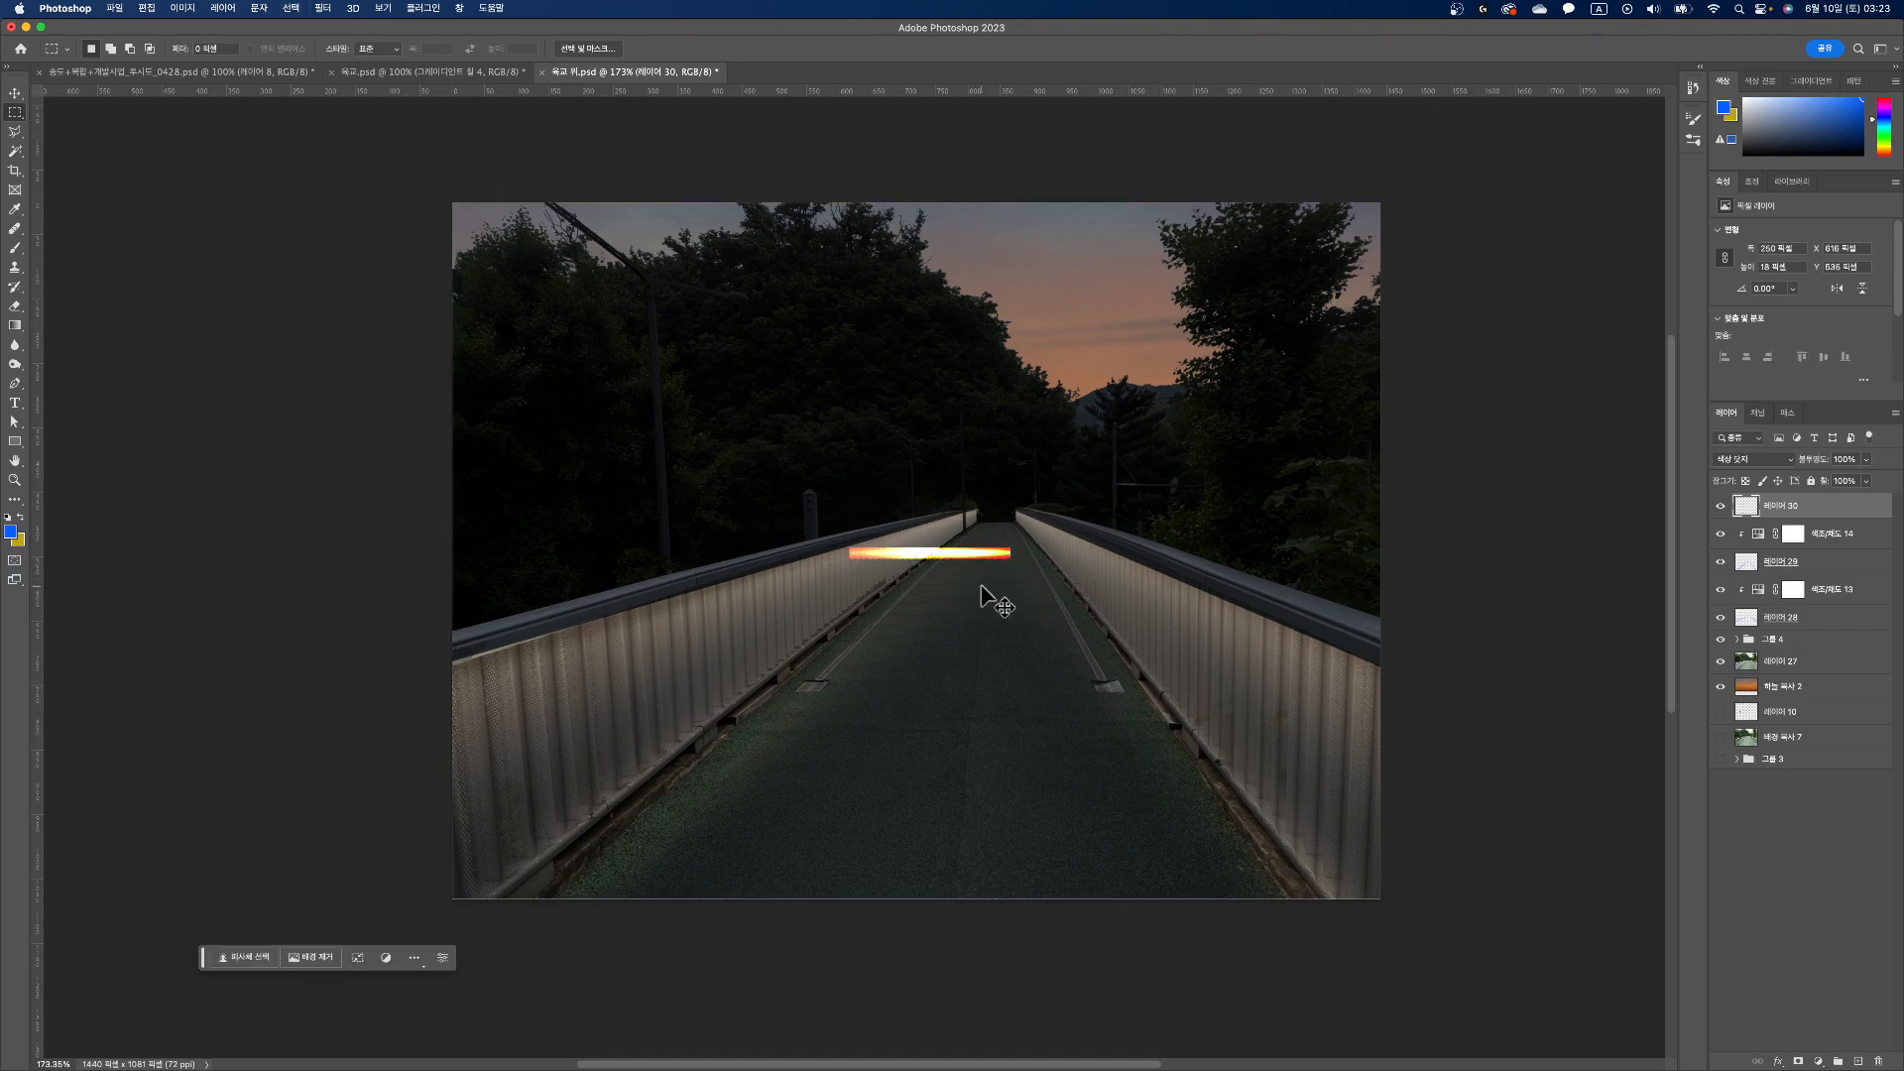
# Step: Stretch the light streak horizontally to about 732% of its width so it extends past both sides of the photo
pyautogui.press('super+t')
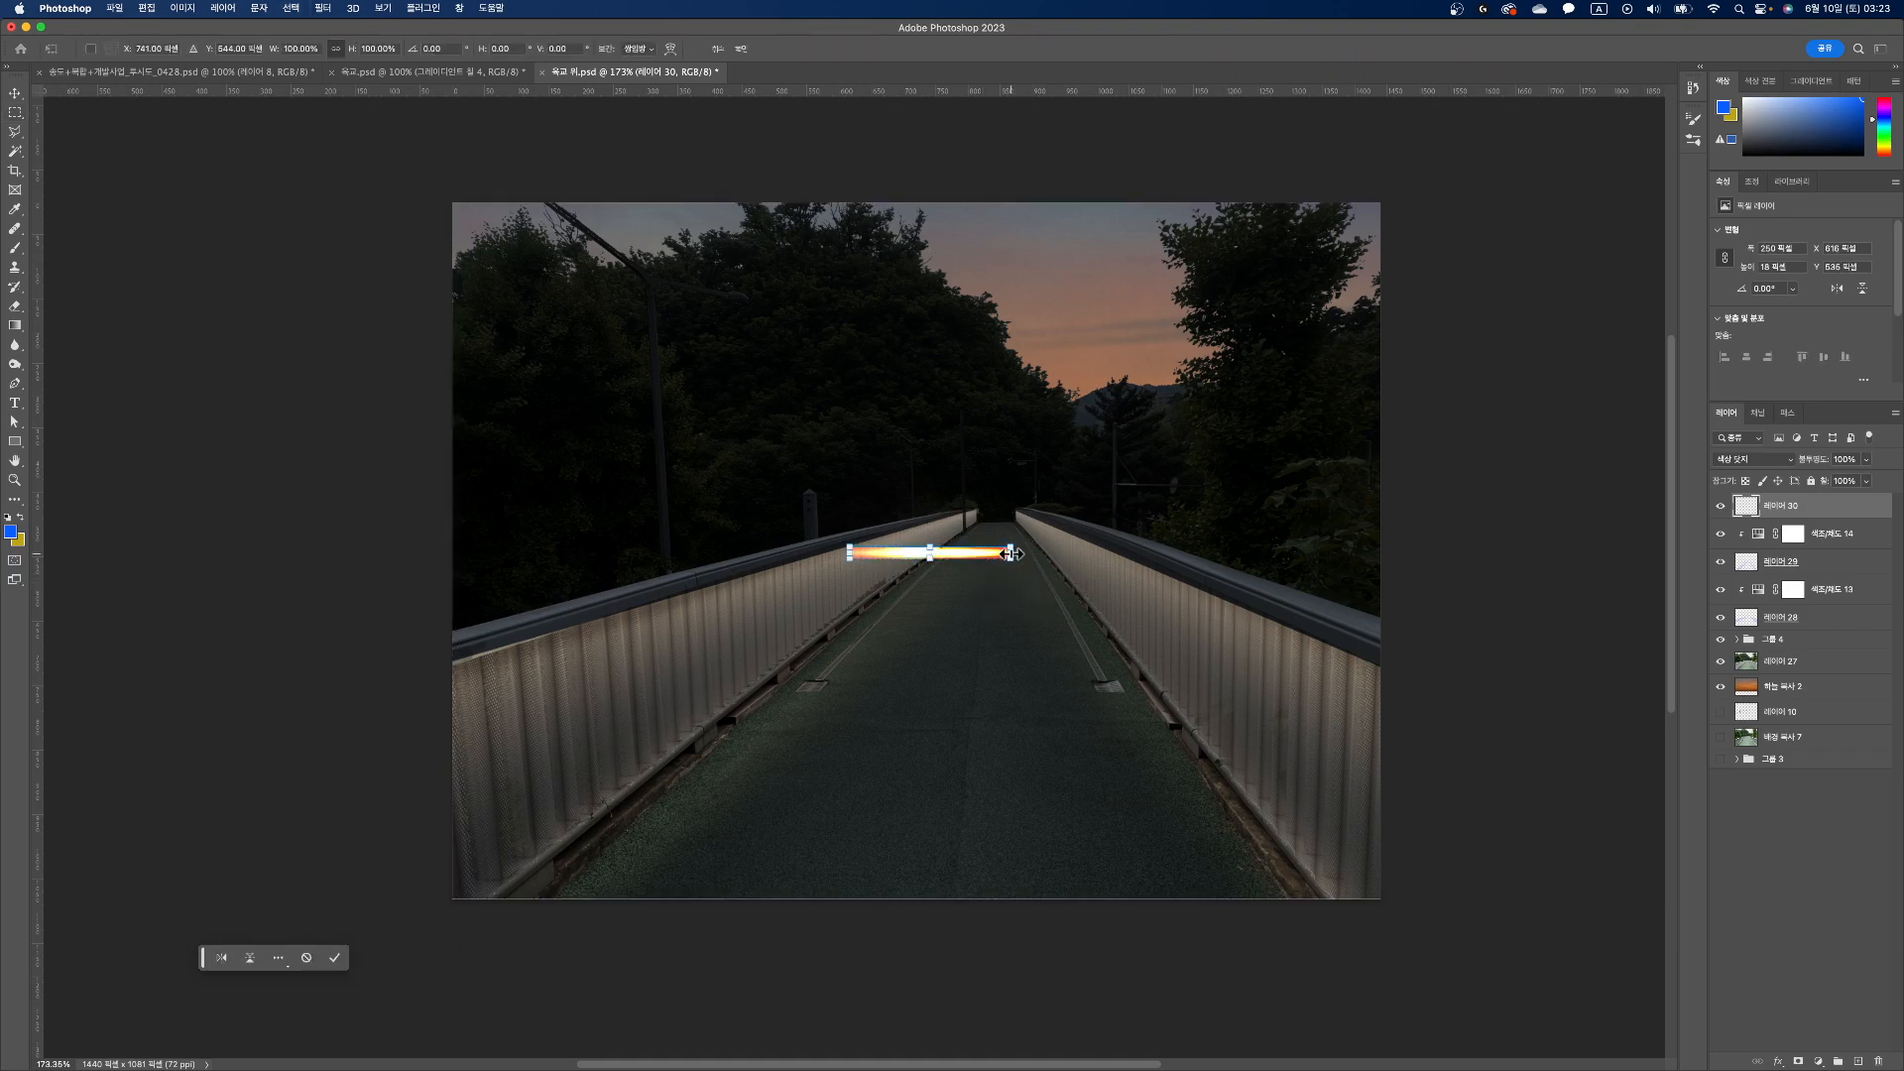
pyautogui.moveTo(1011, 552); pyautogui.dragTo(1395, 547)
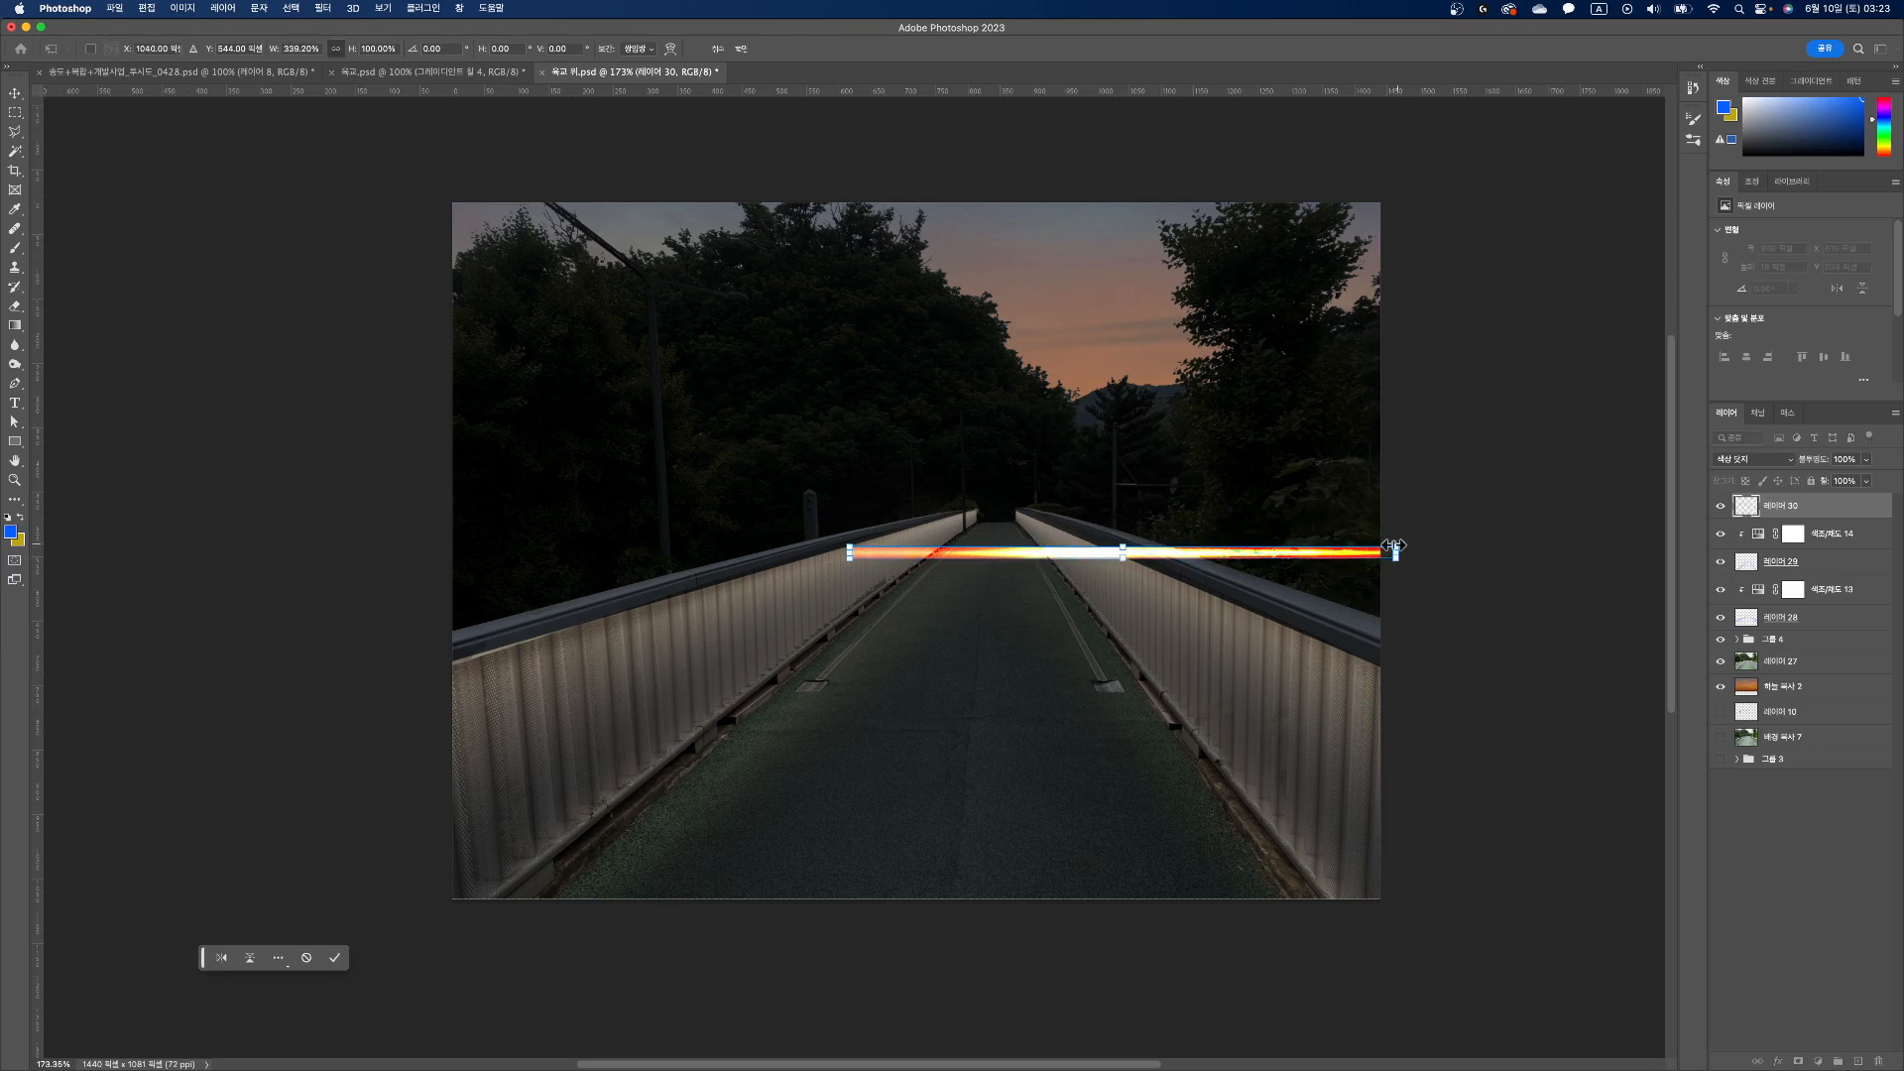
pyautogui.moveTo(843, 556); pyautogui.dragTo(215, 551)
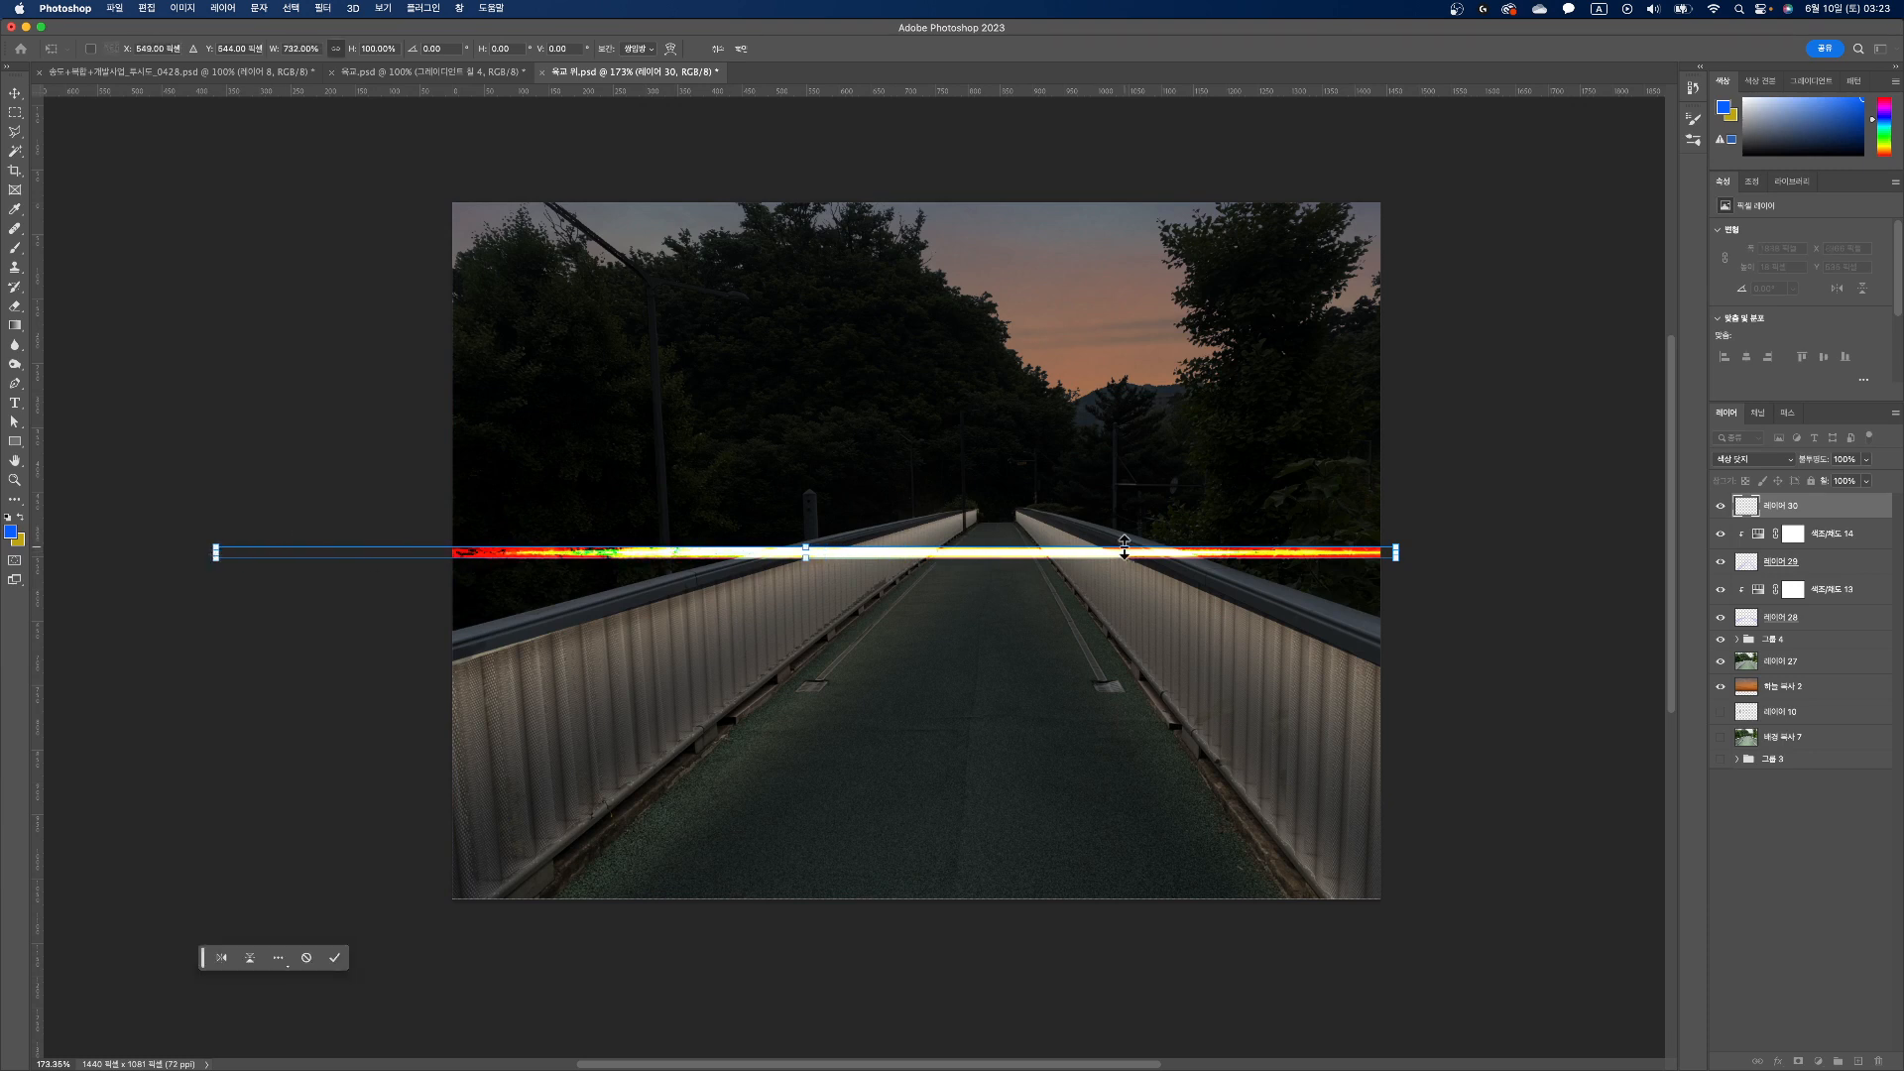
pyautogui.press('Return')
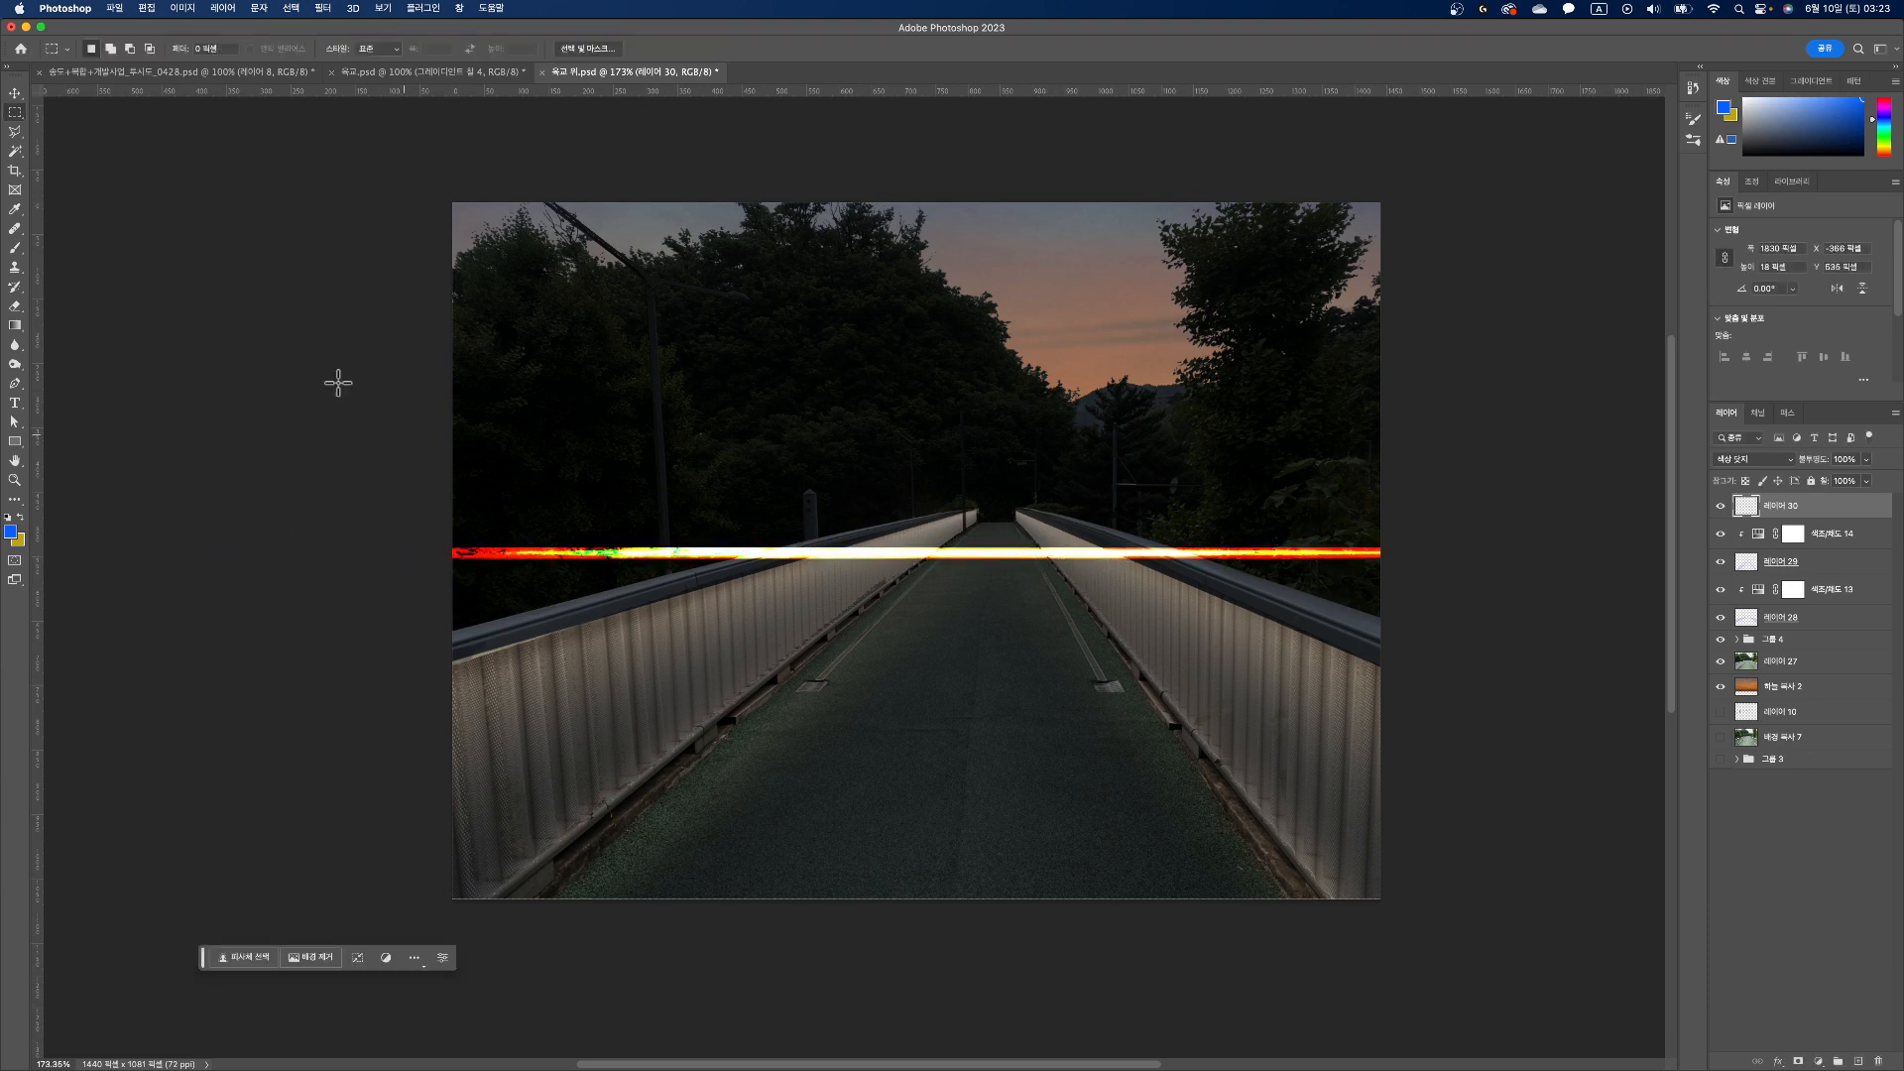
# Step: Move the light streak up in front of the trees and rotate it about 11° counterclockwise
pyautogui.click(15, 92)
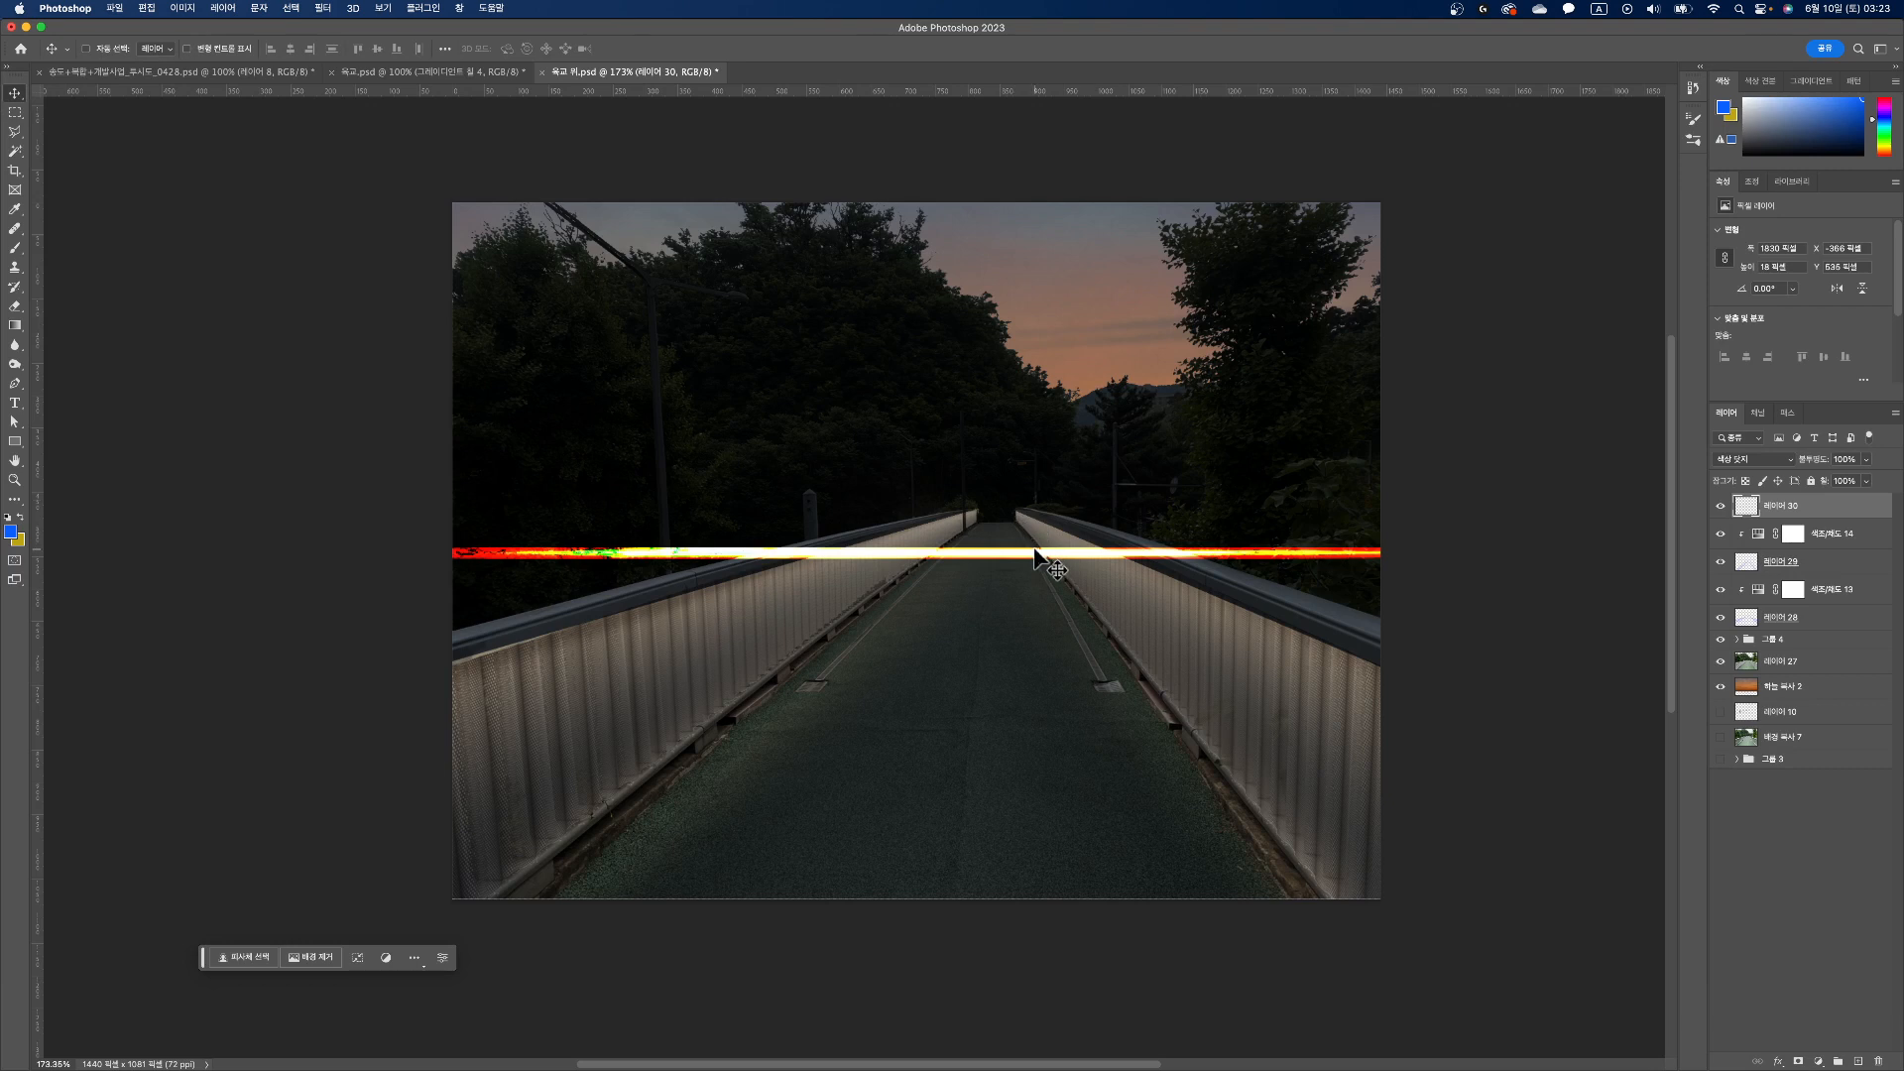
pyautogui.moveTo(1035, 557); pyautogui.dragTo(910, 464)
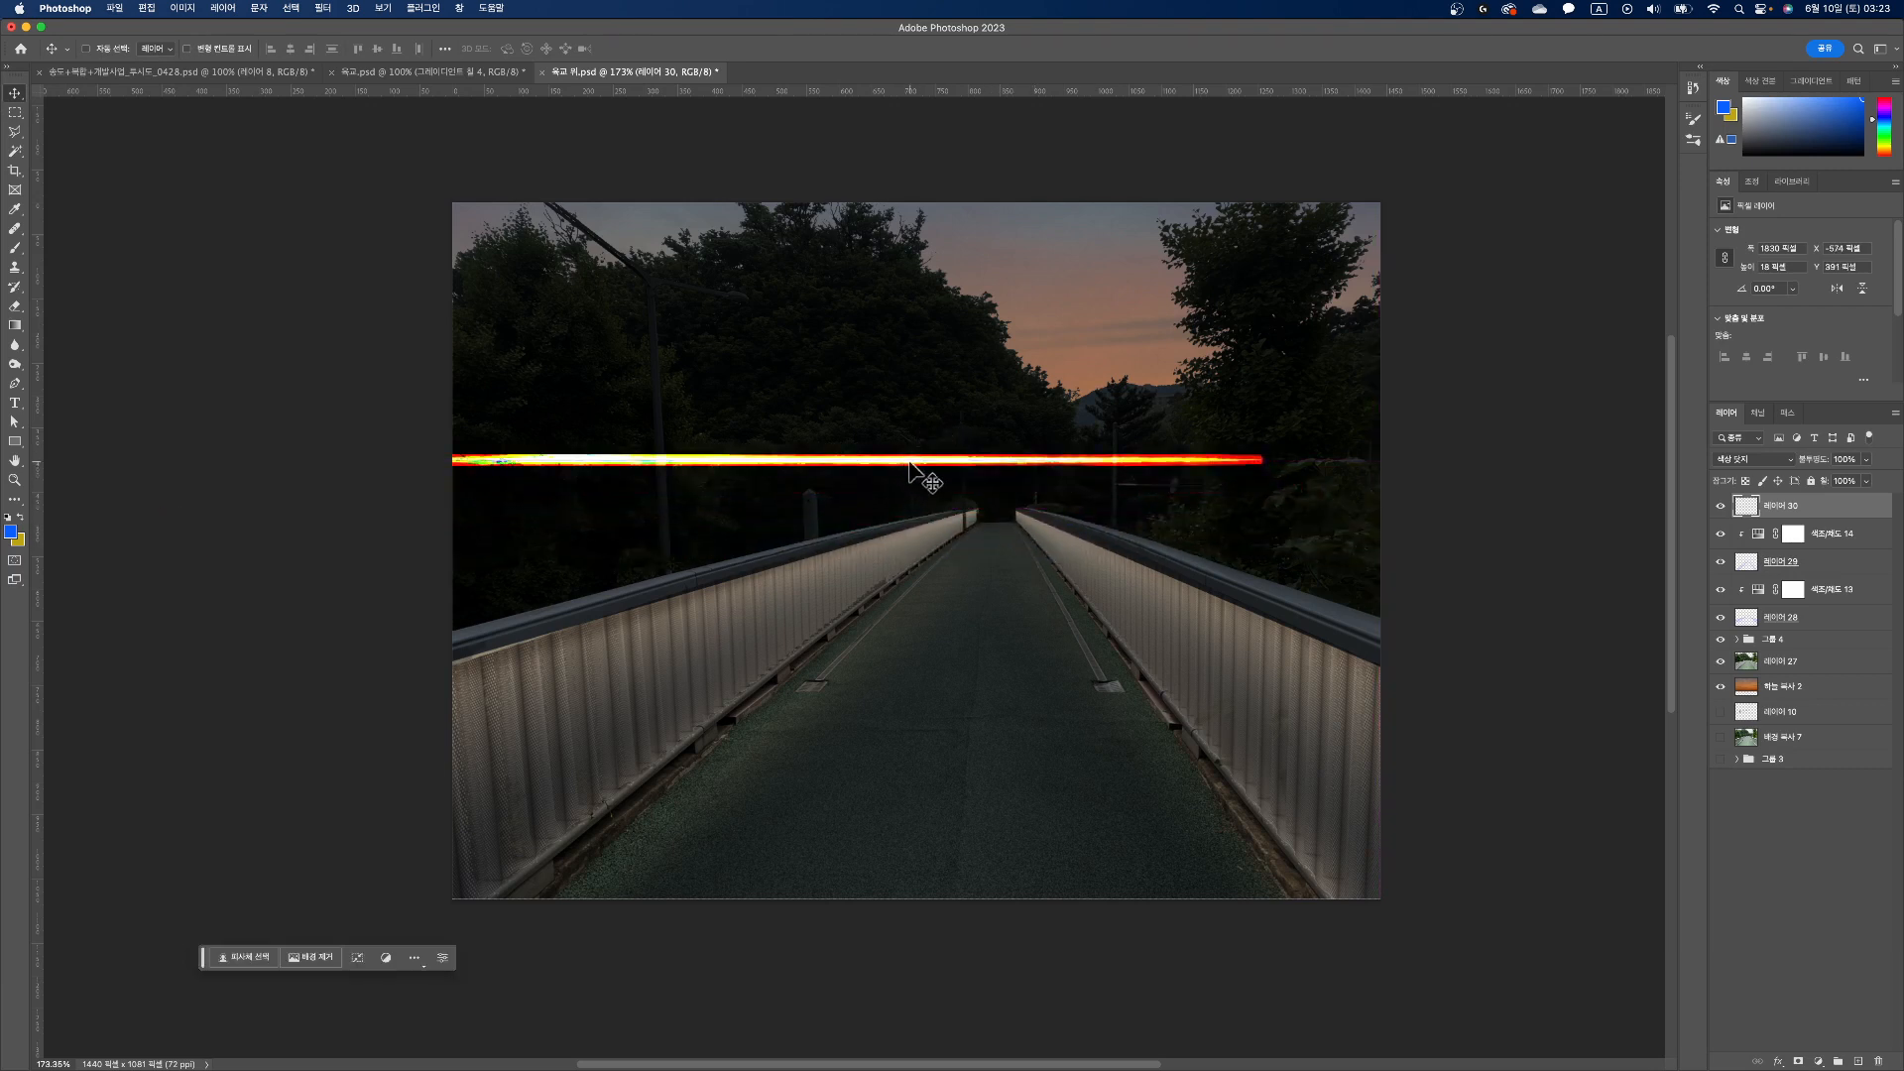
pyautogui.hotkey('ctrl', 't')
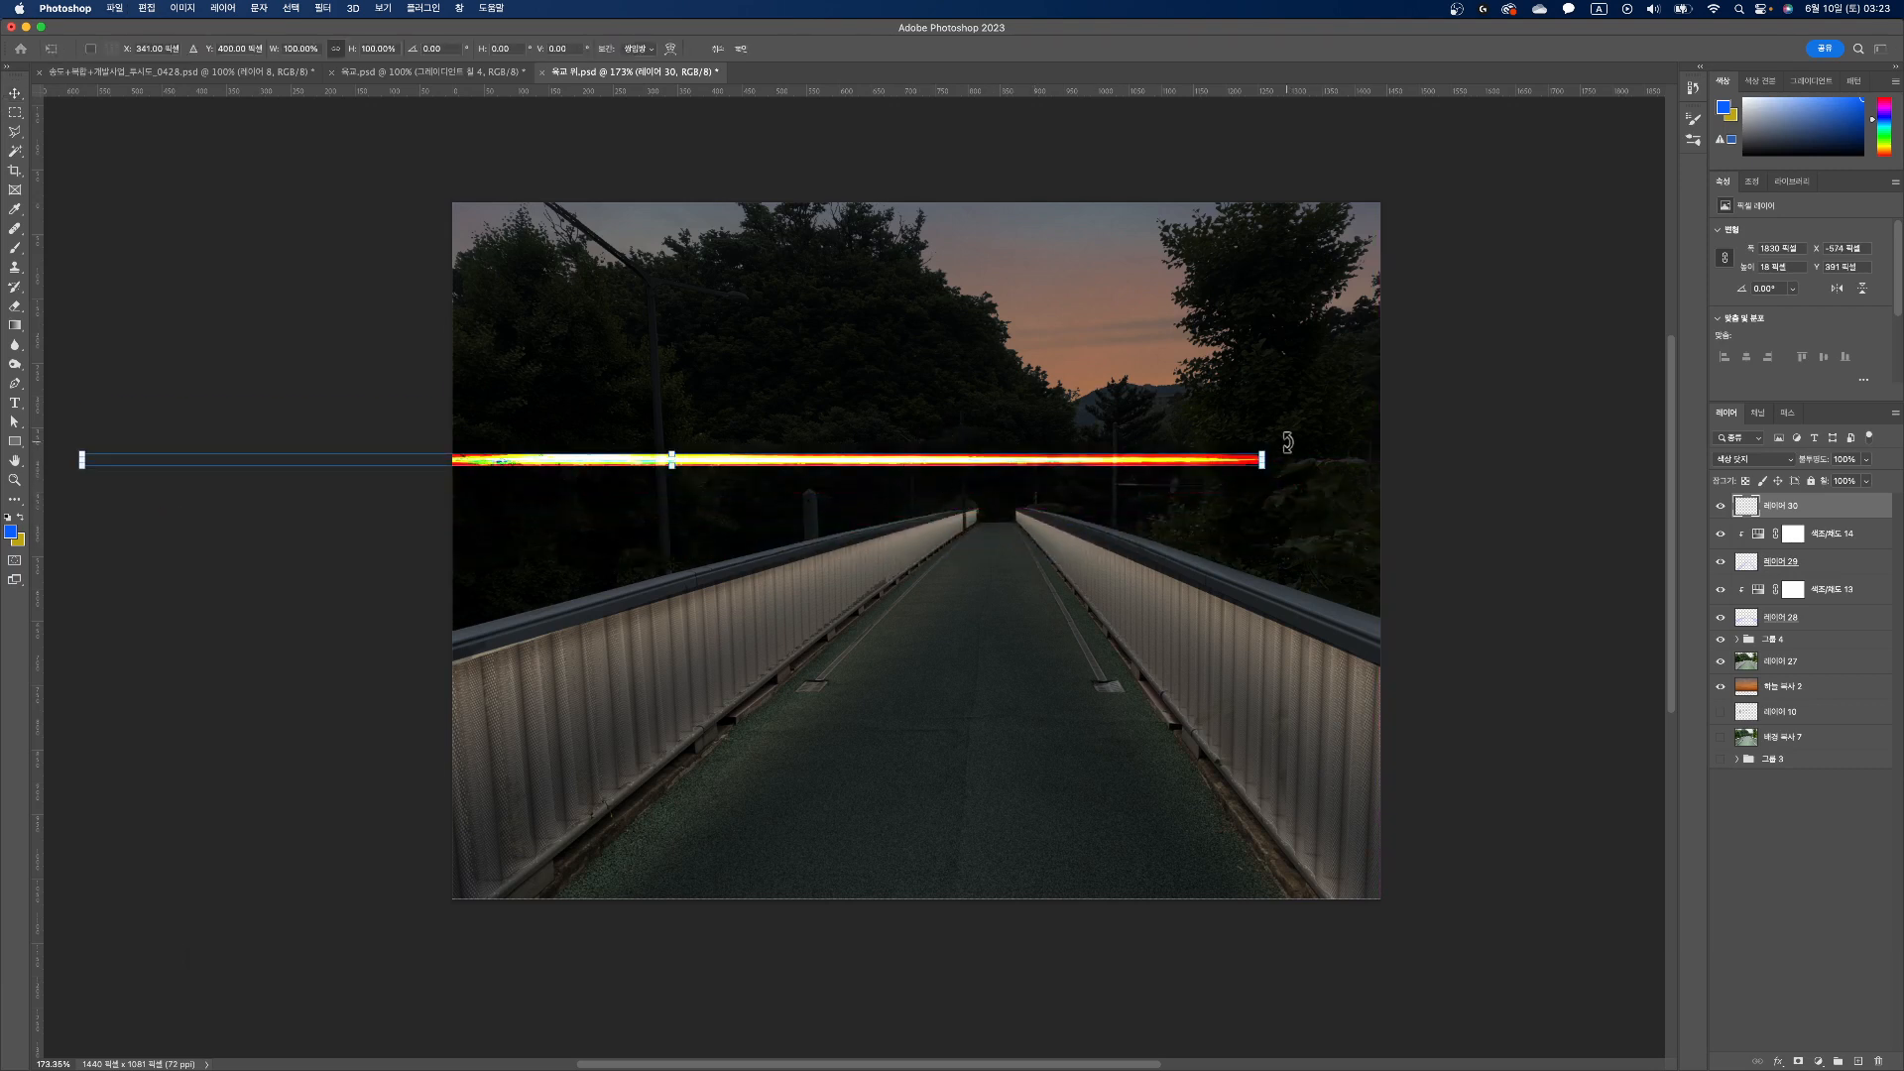
pyautogui.moveTo(1288, 437); pyautogui.dragTo(1216, 333)
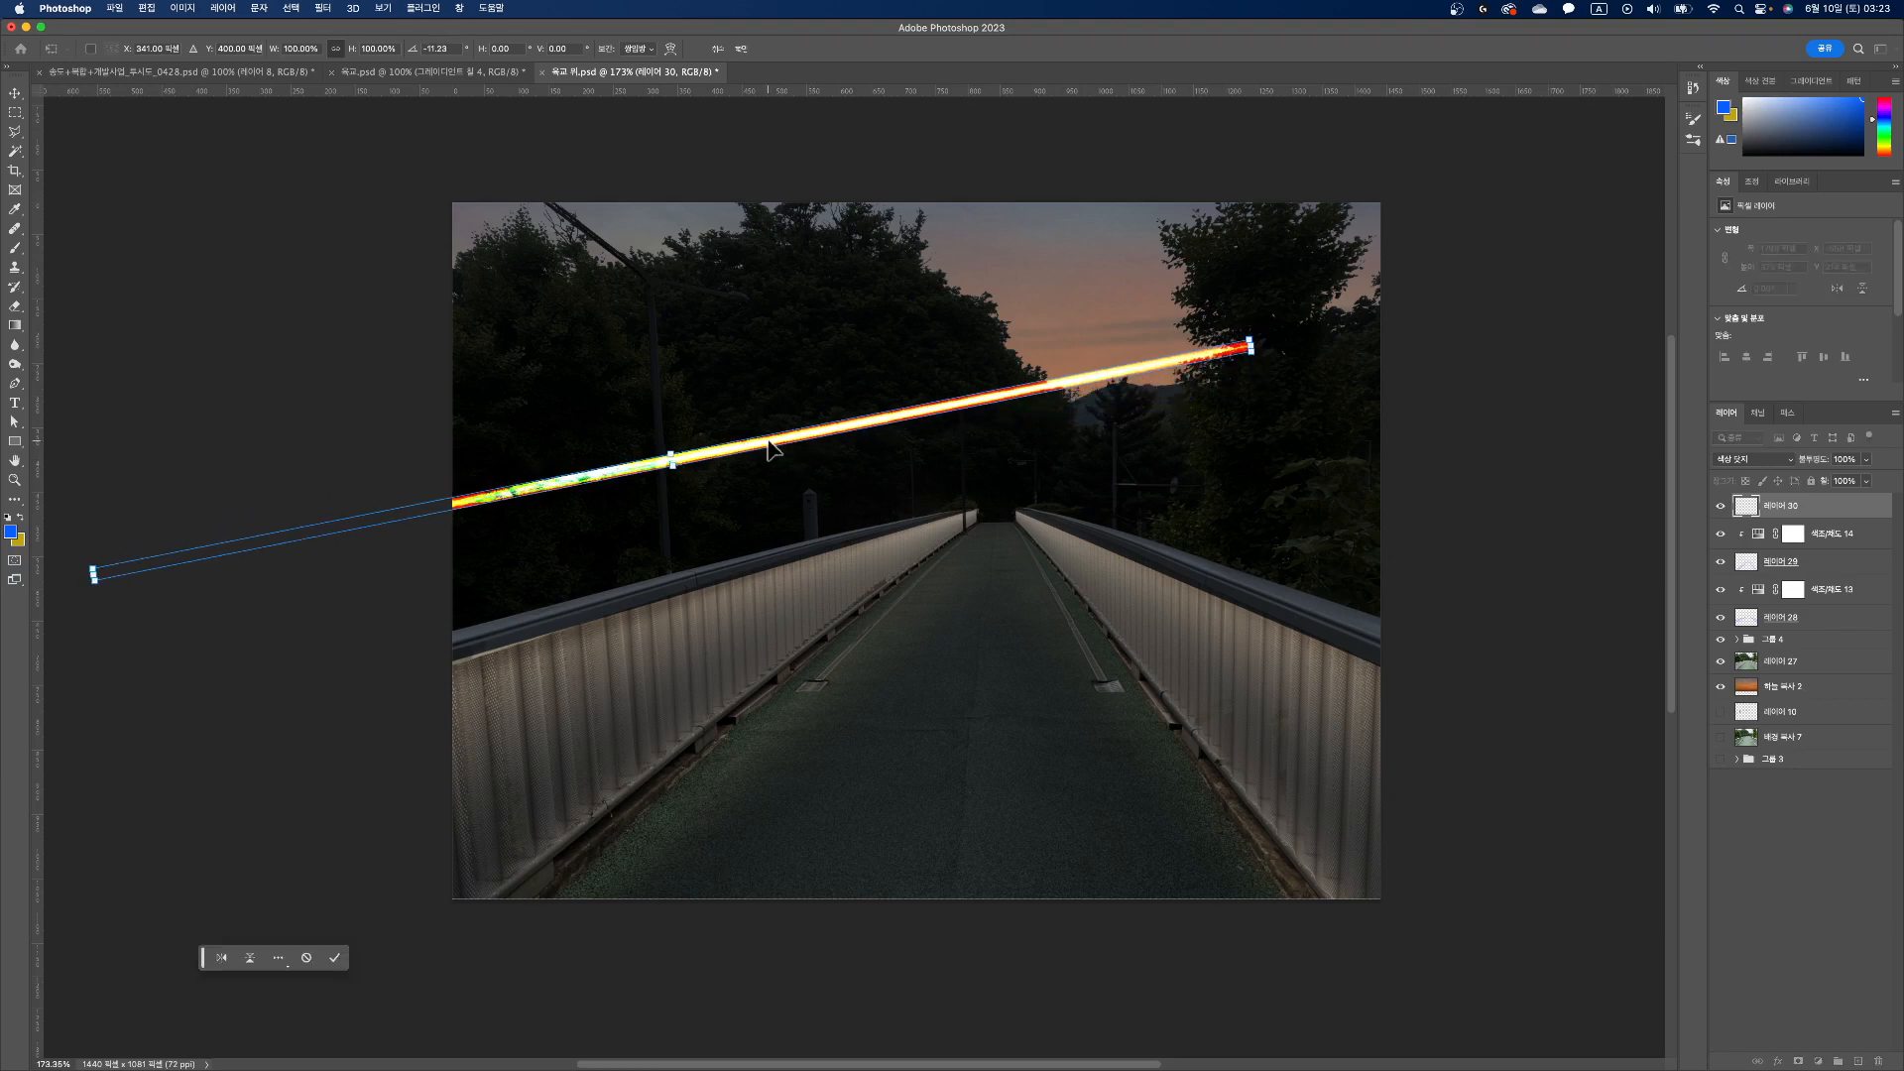
pyautogui.press('Return')
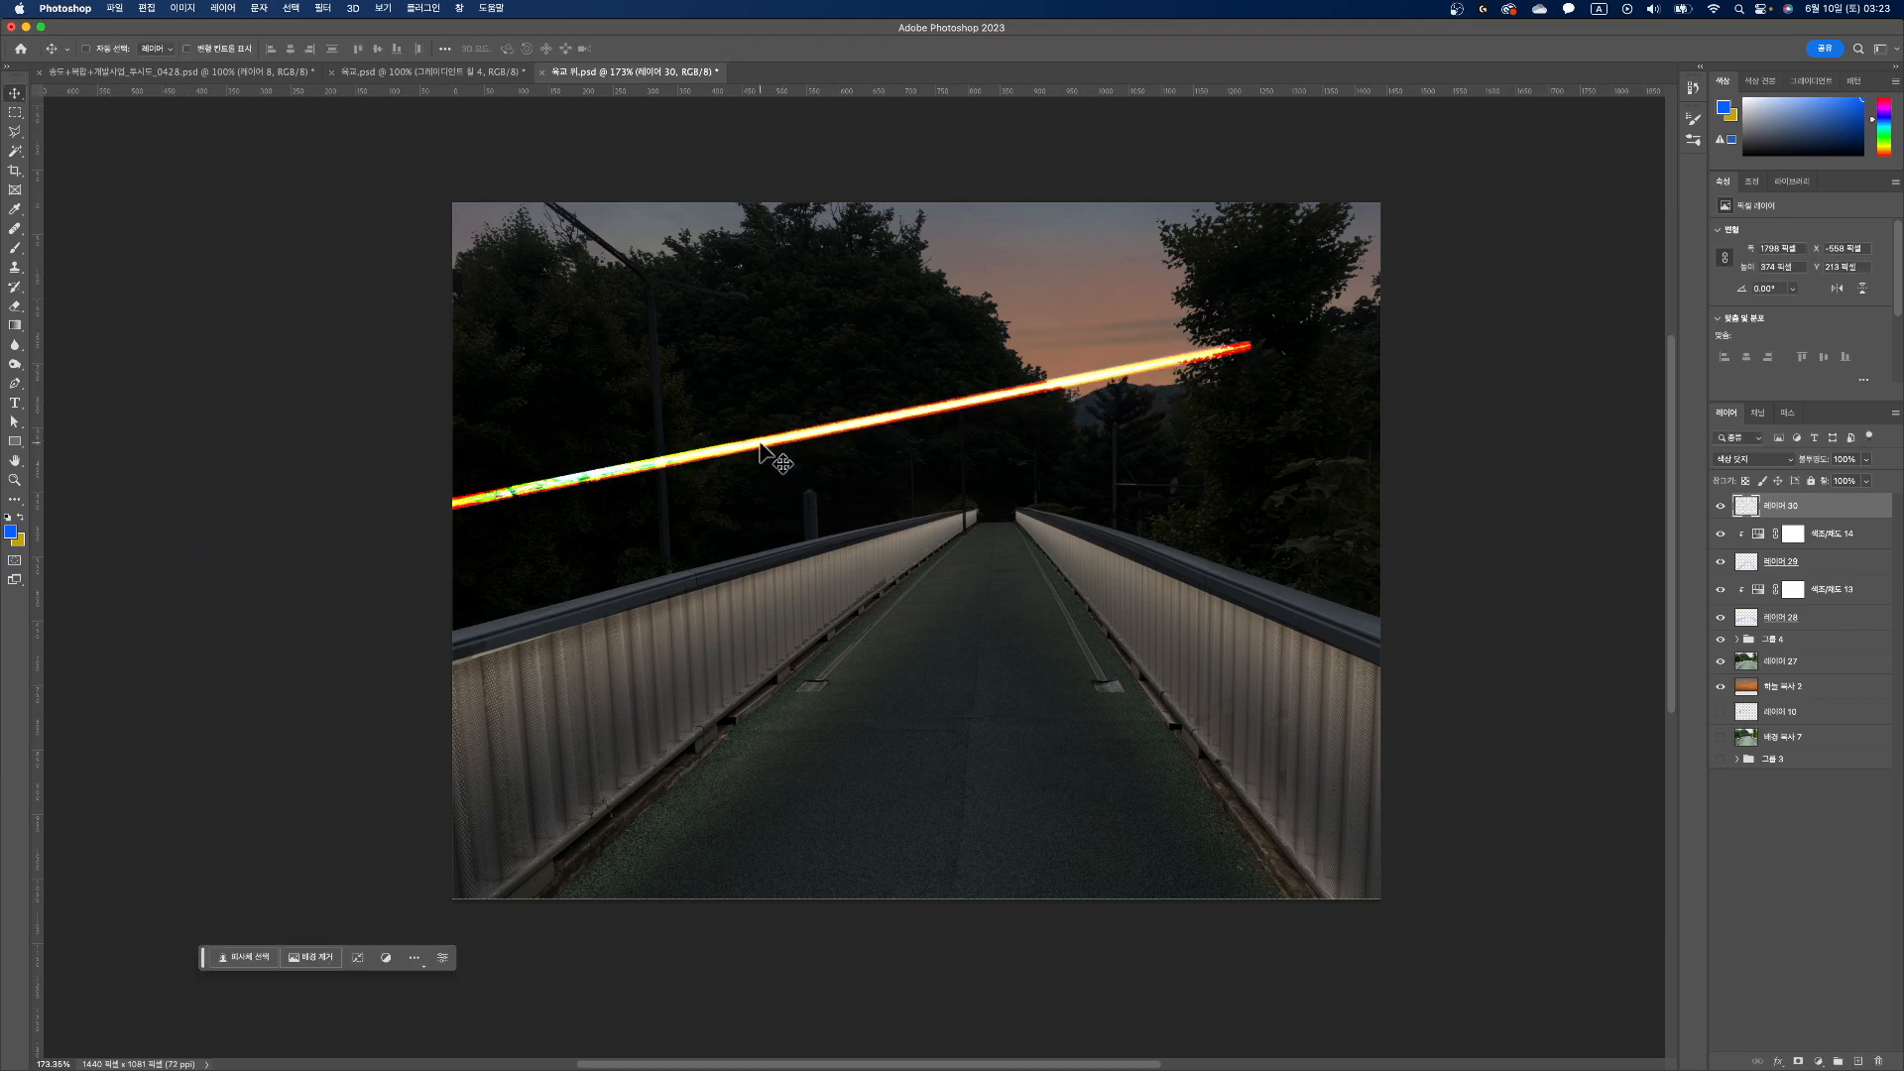
# Step: Move the light streak down onto the left railing, narrow it to about 71% width, and skew it to follow the railing just below the handrail
pyautogui.moveTo(760, 446); pyautogui.dragTo(828, 595)
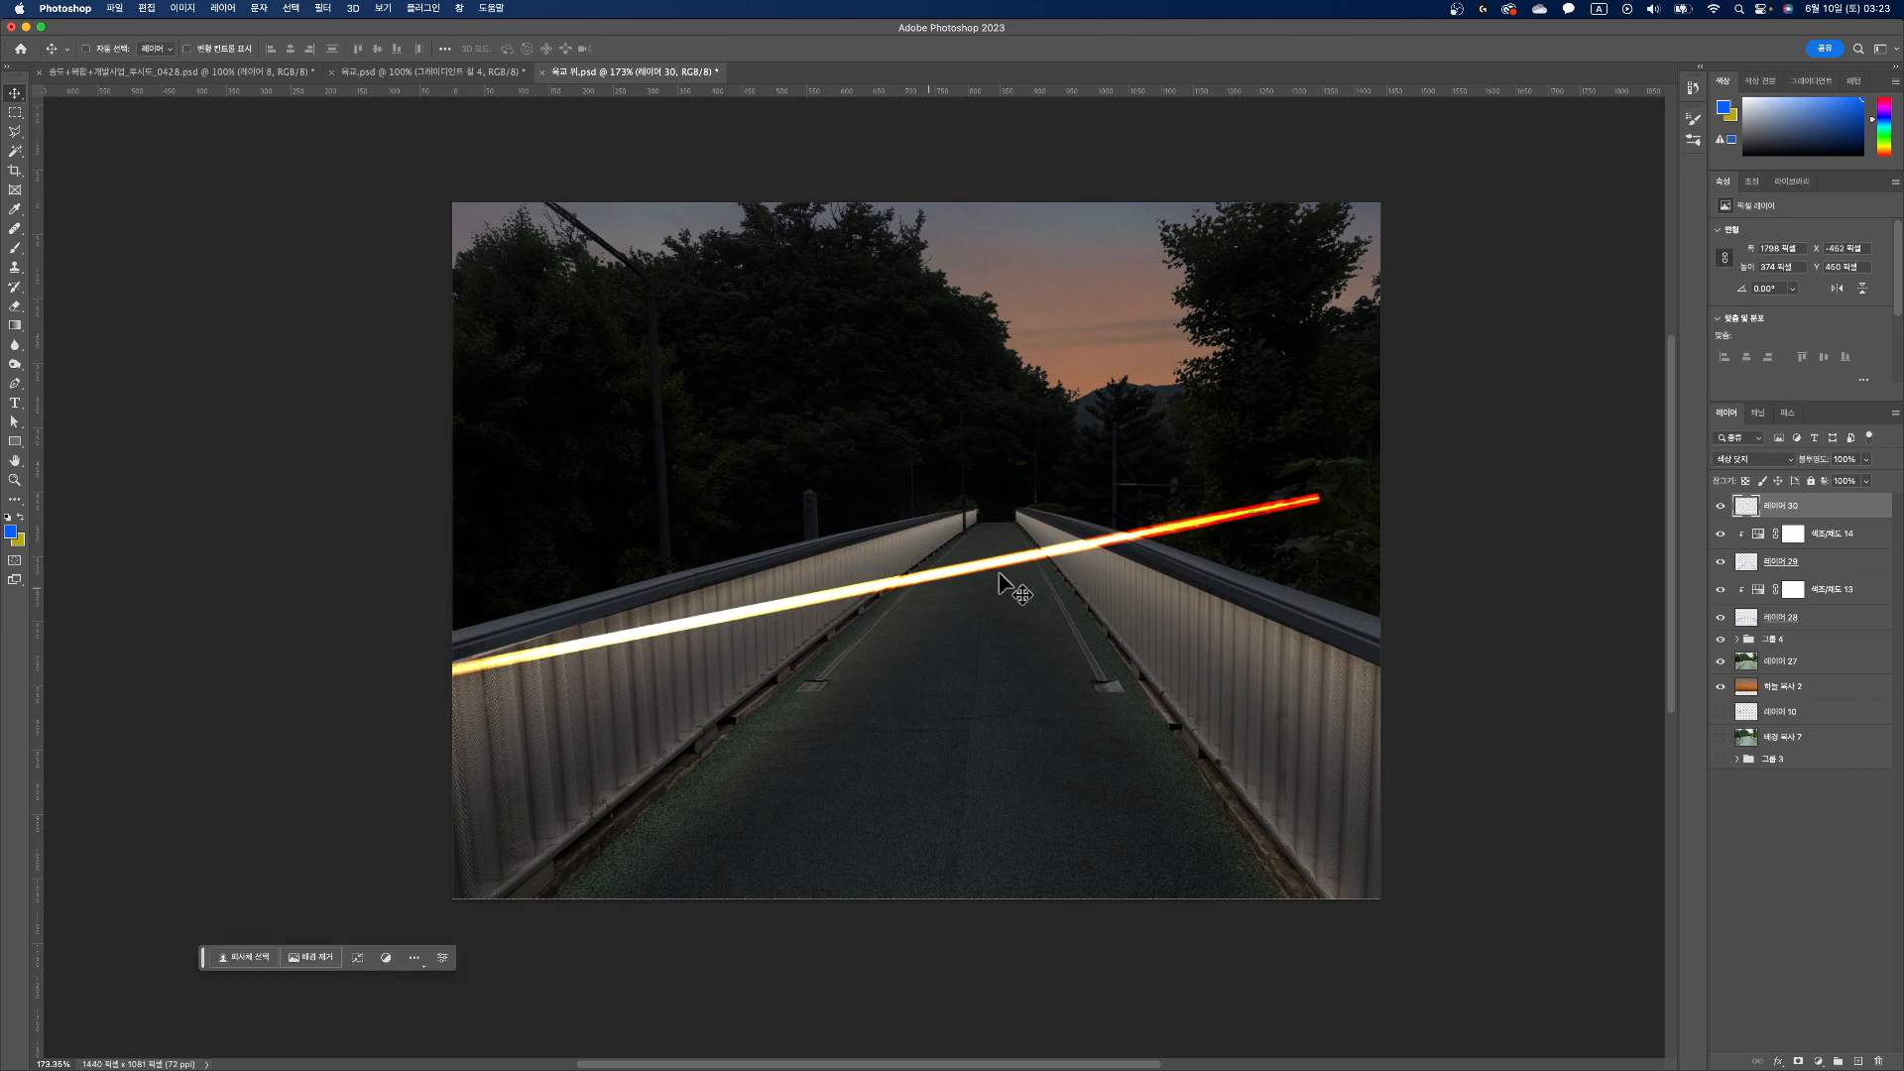
pyautogui.hotkey('ctrl', 't')
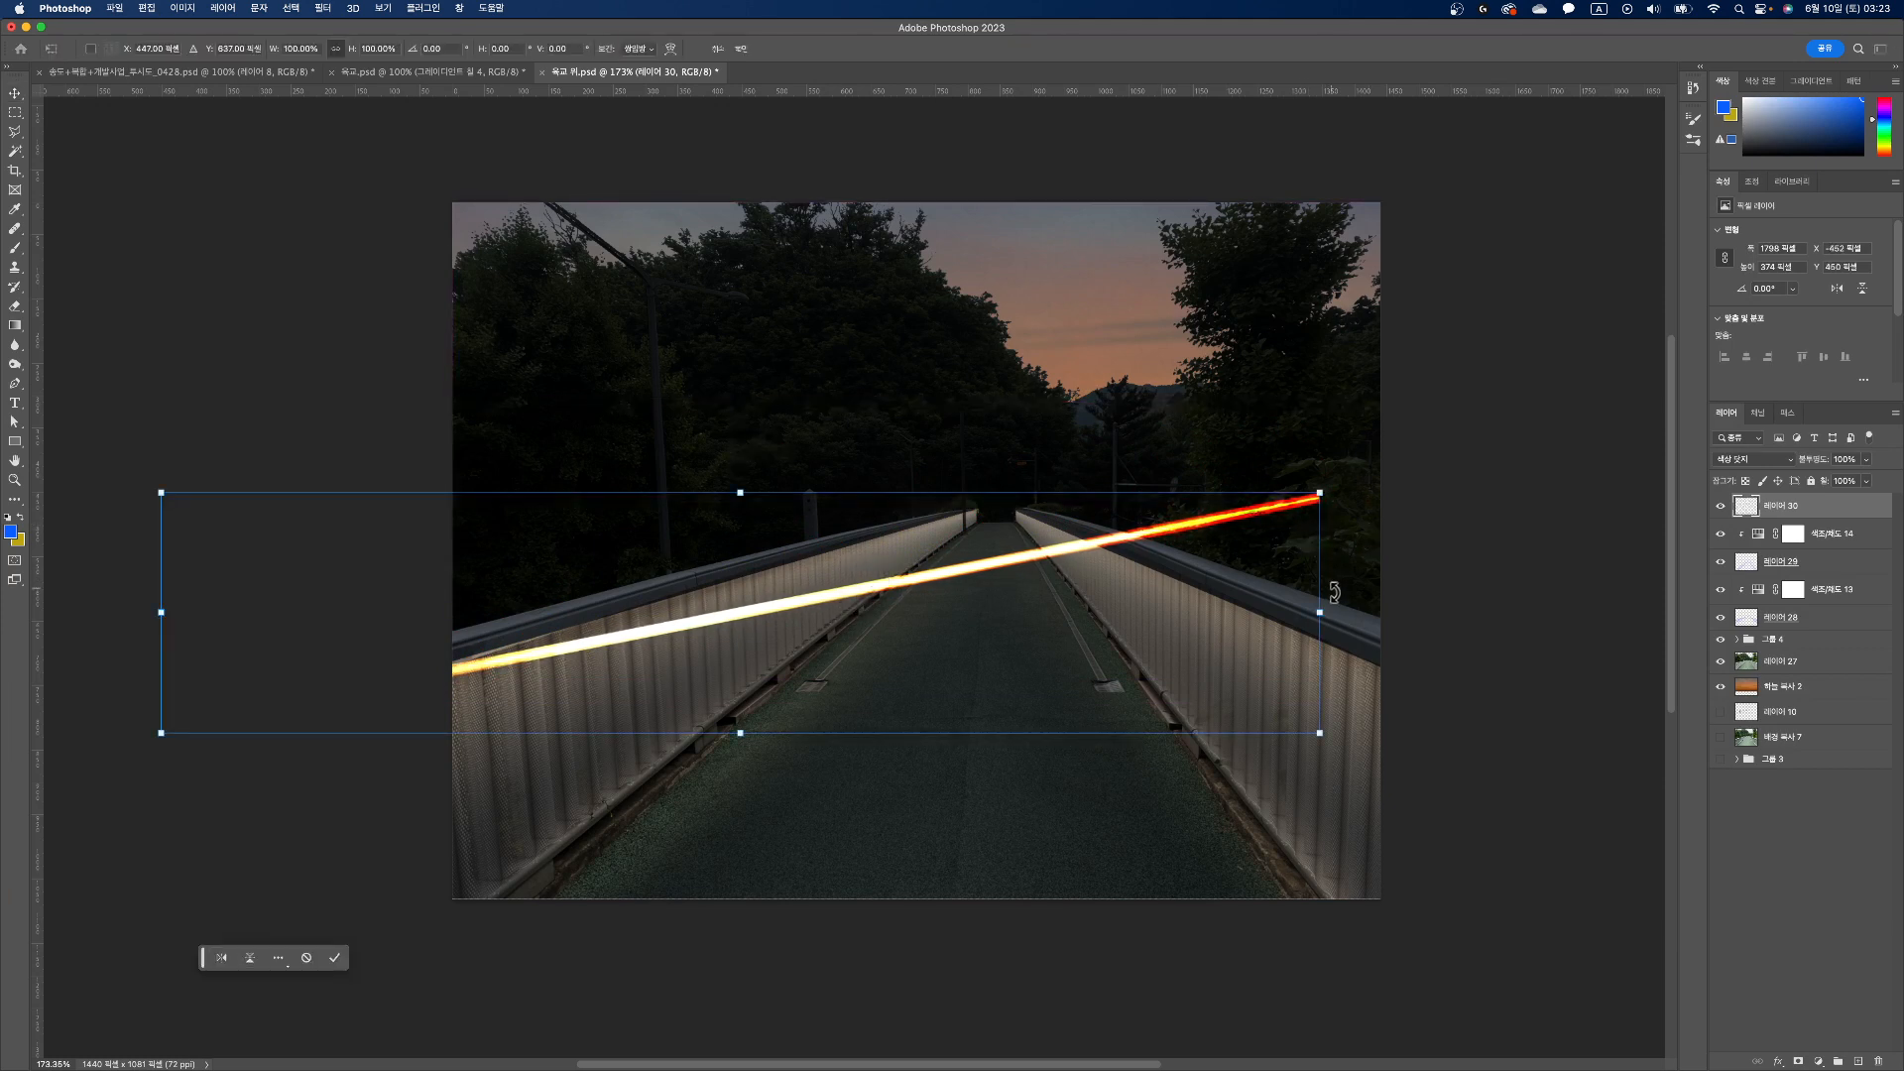
pyautogui.moveTo(1319, 613); pyautogui.dragTo(979, 622)
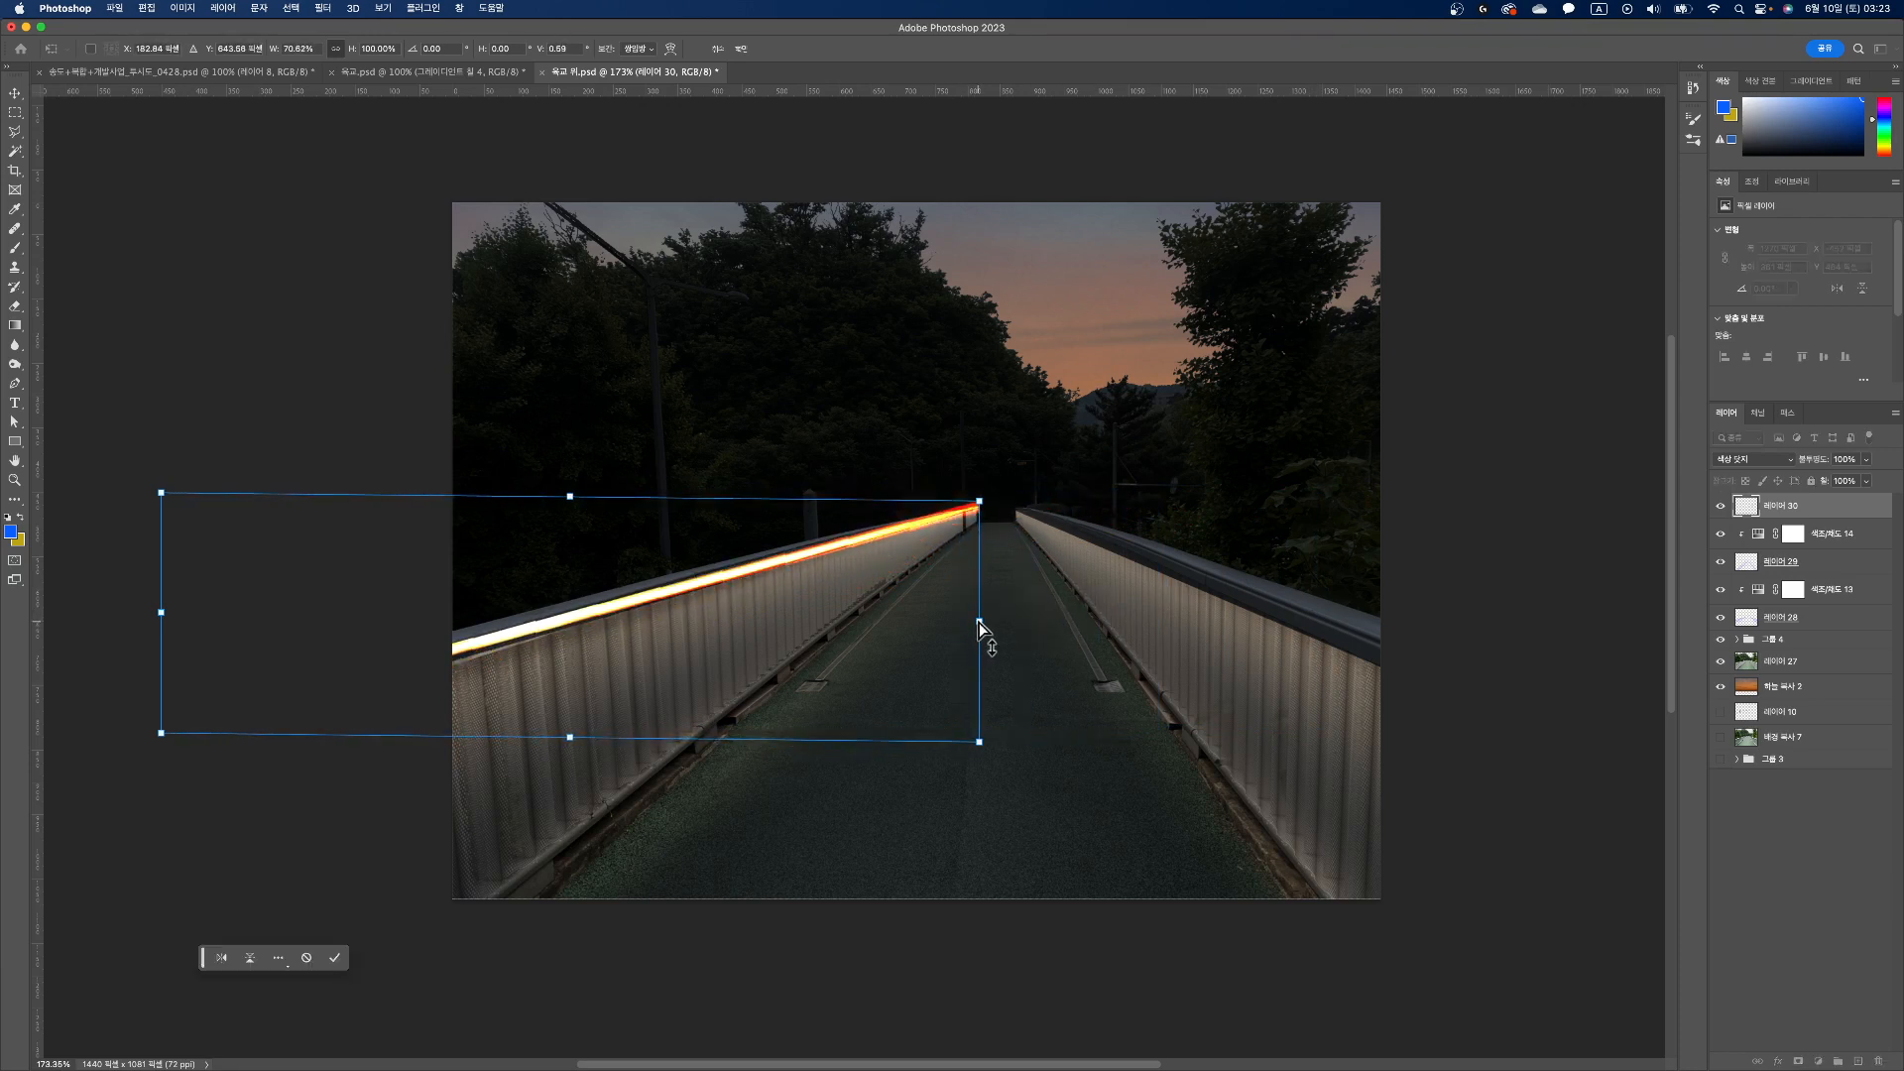
pyautogui.moveTo(159, 615); pyautogui.dragTo(159, 638)
pyautogui.press('Return')
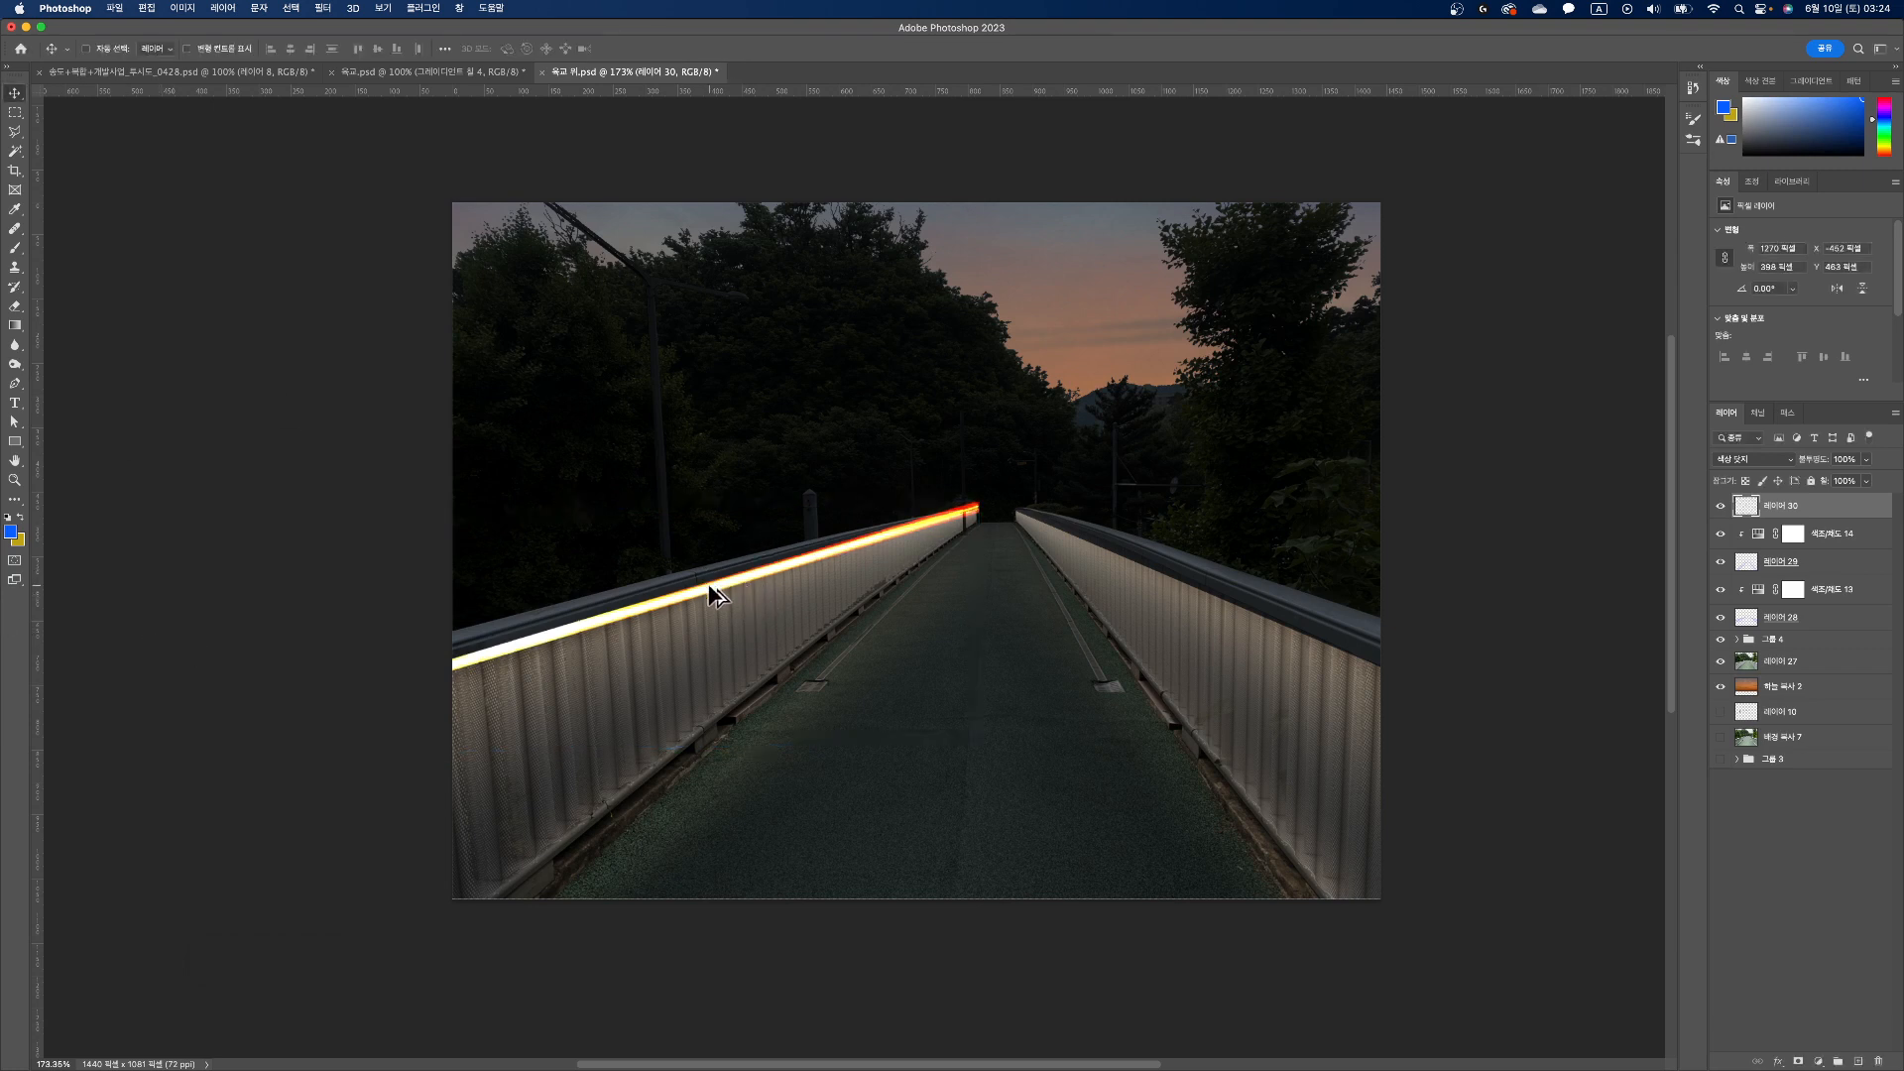
# Step: Select the area around the left railing's light streak and place a copy of the streak over the walkway within the same layer
pyautogui.moveTo(716, 593); pyautogui.dragTo(871, 640)
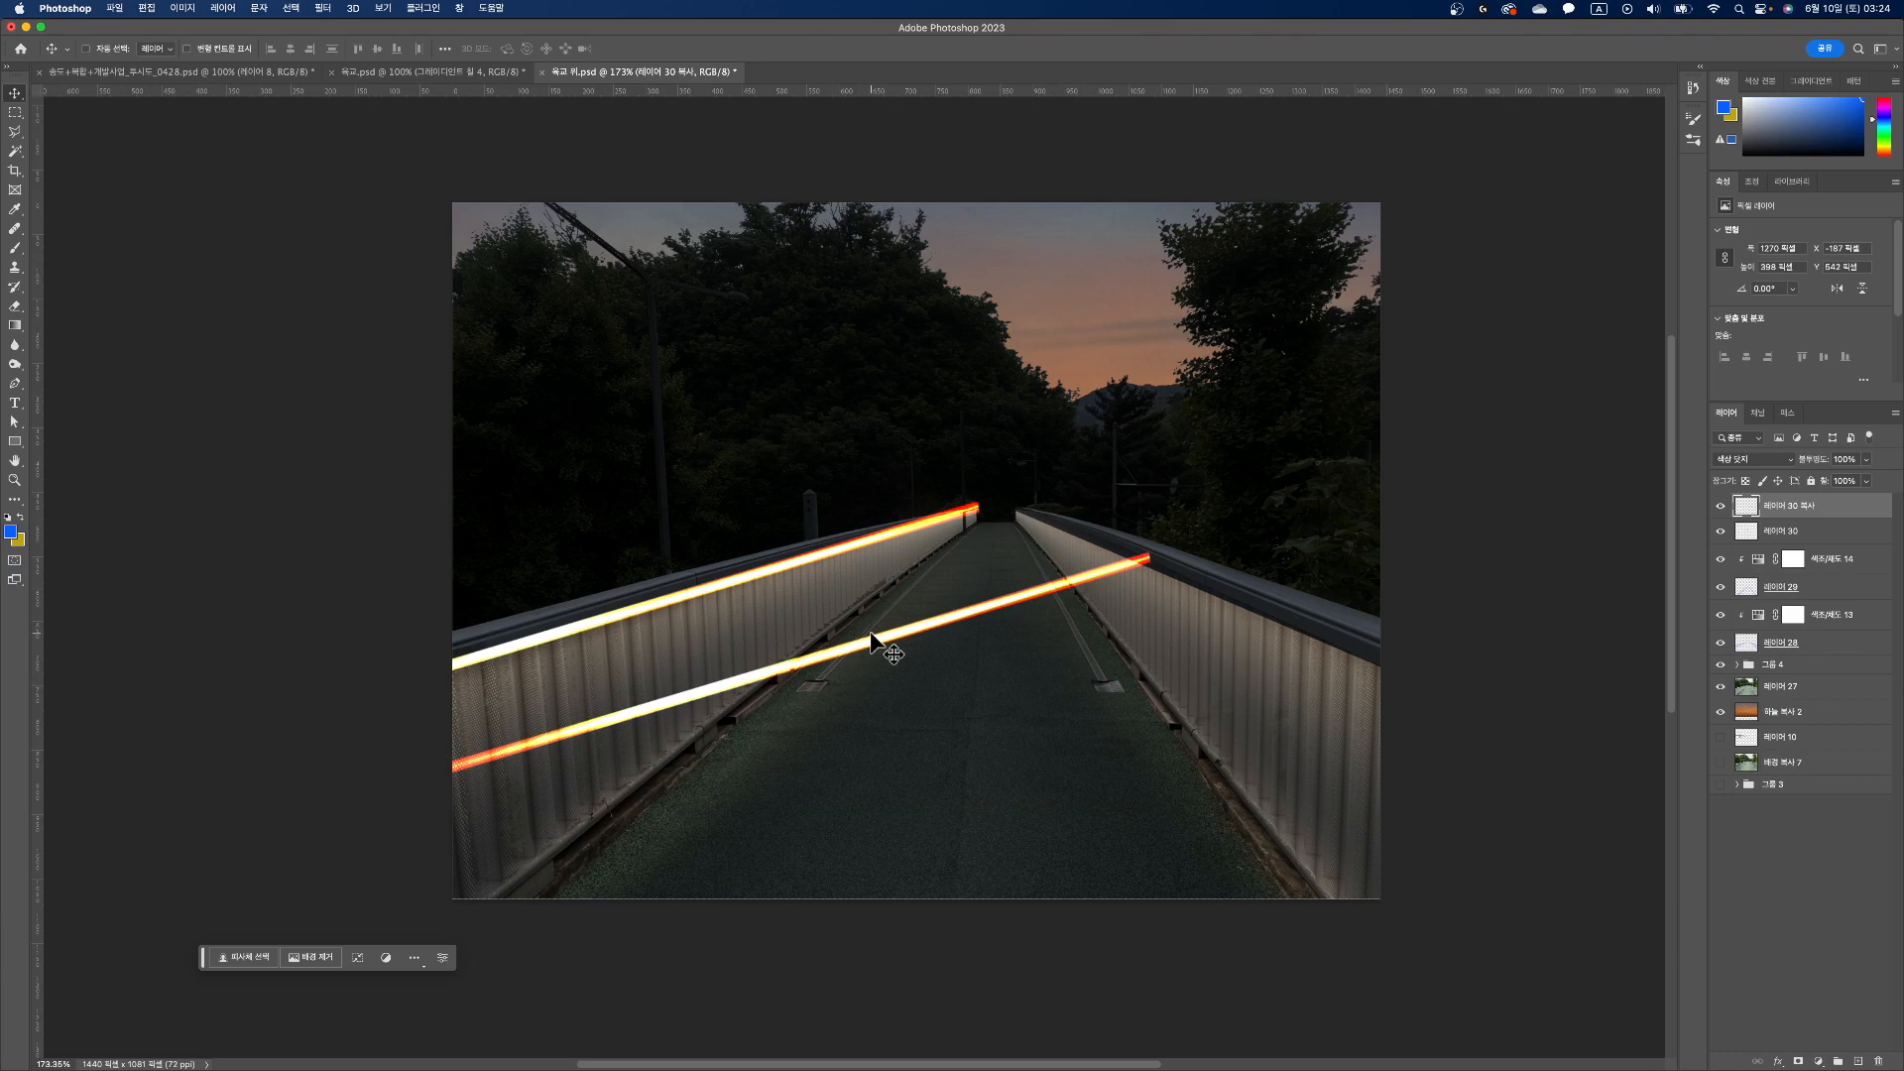
pyautogui.press('super+z')
pyautogui.click(15, 112)
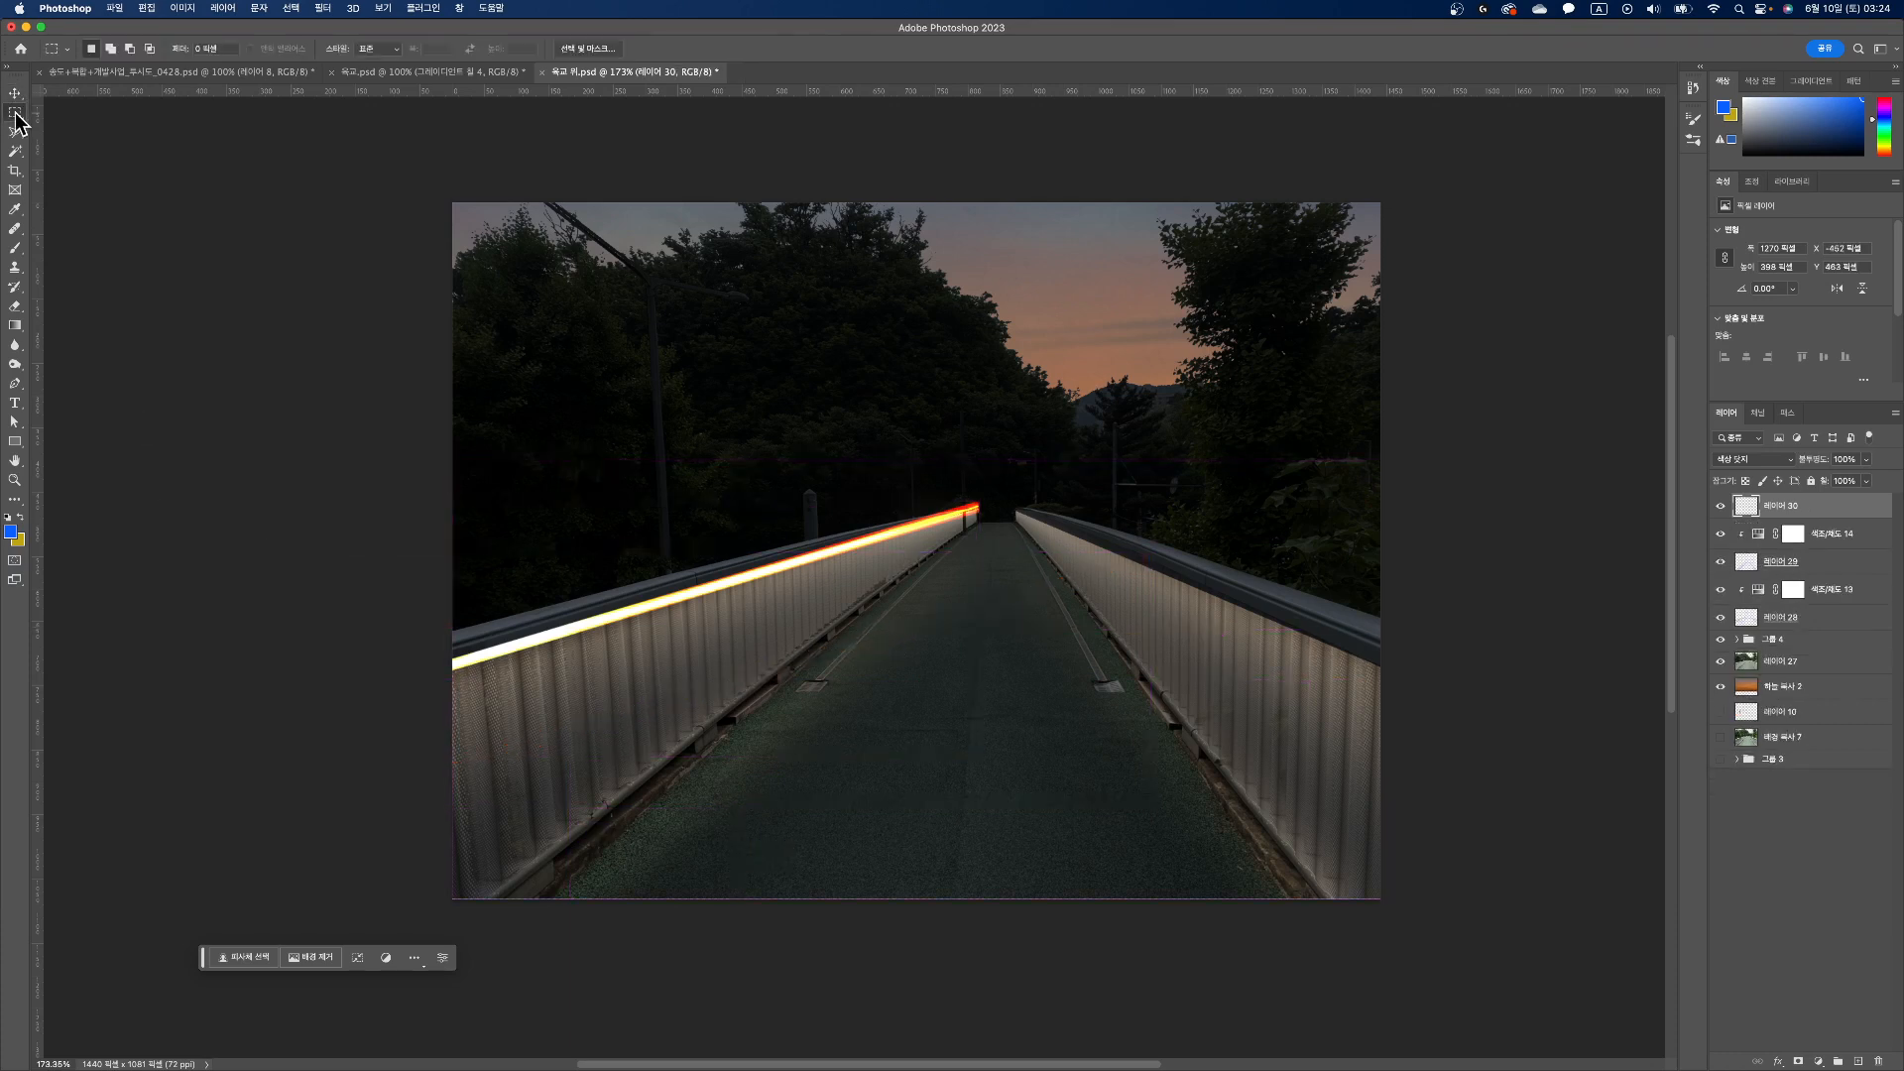
pyautogui.moveTo(311, 506); pyautogui.dragTo(1097, 865)
pyautogui.moveTo(895, 723); pyautogui.dragTo(863, 689)
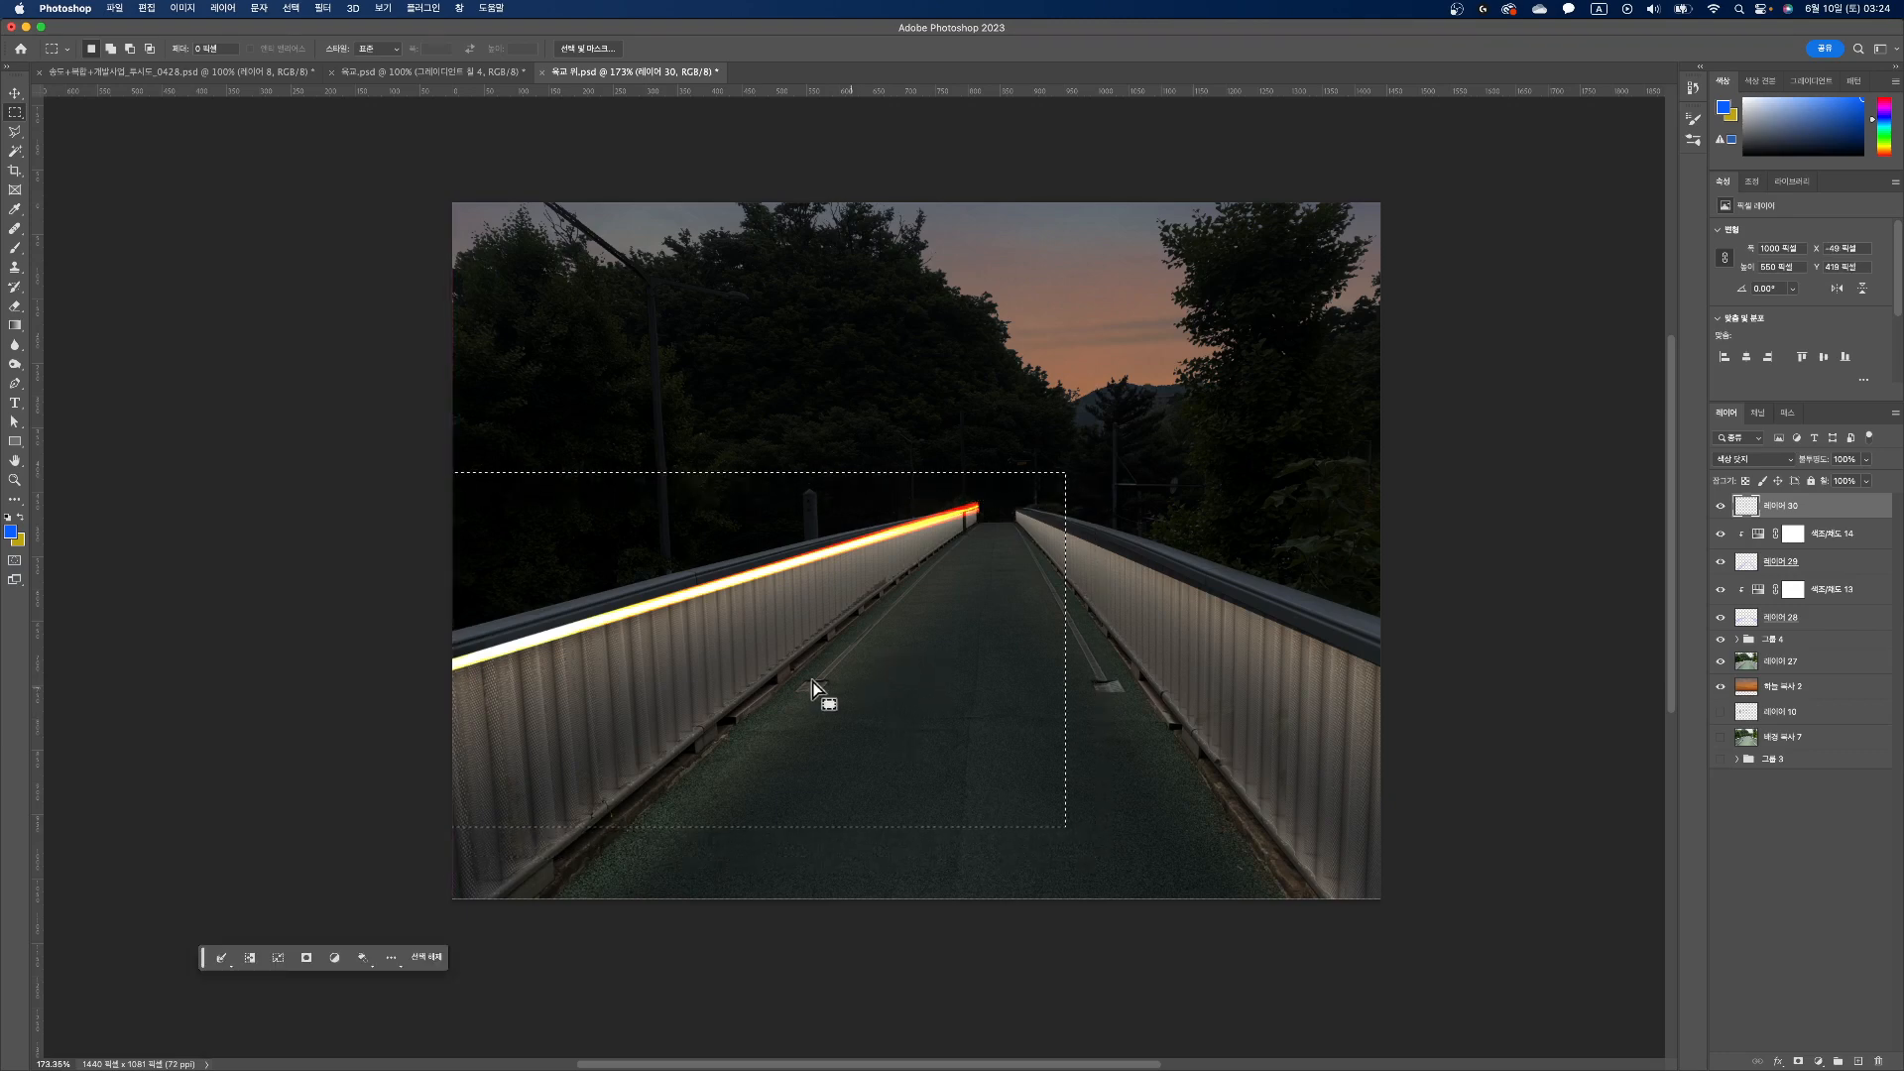
pyautogui.press('v')
pyautogui.moveTo(829, 608); pyautogui.dragTo(974, 657)
# Step: Flip the copied streak horizontally, fit and skew it along the right railing below the handrail, and clear the selection
pyautogui.press('super+t')
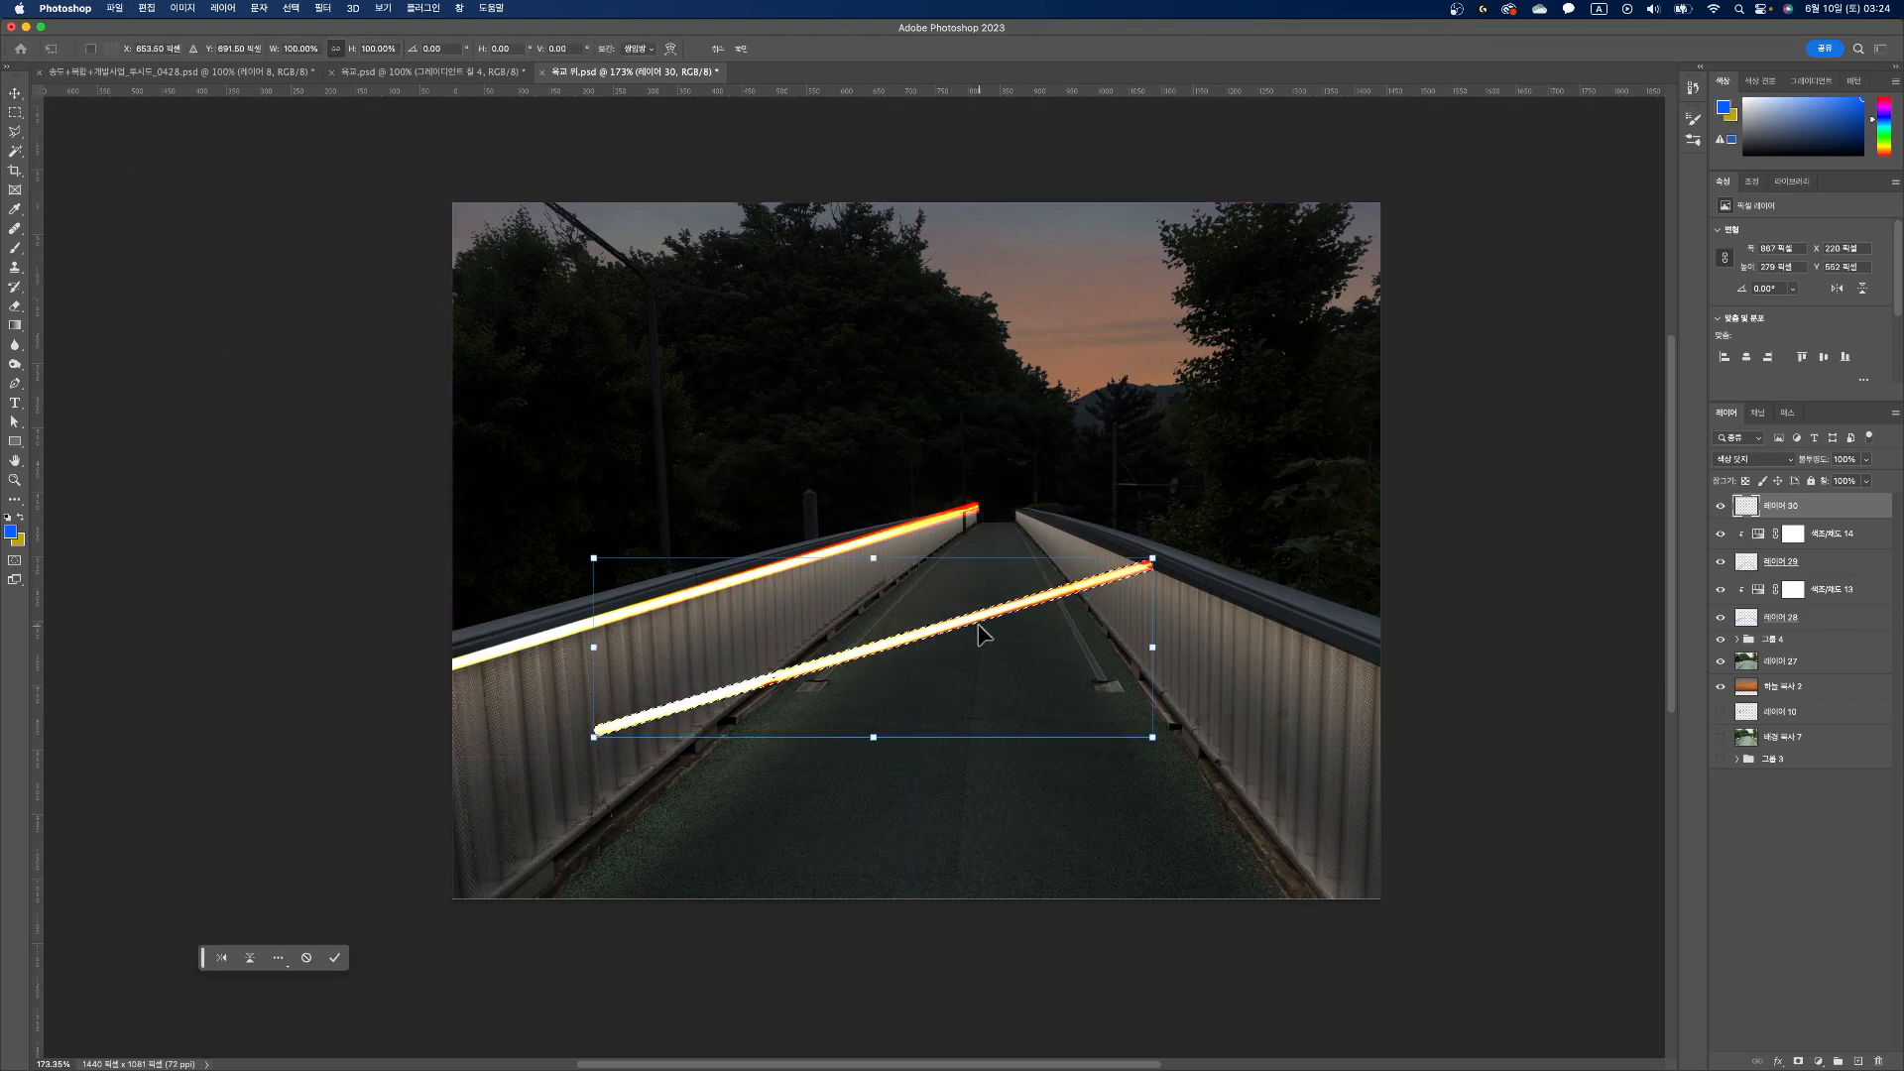
pyautogui.rightClick(979, 627)
pyautogui.click(1012, 970)
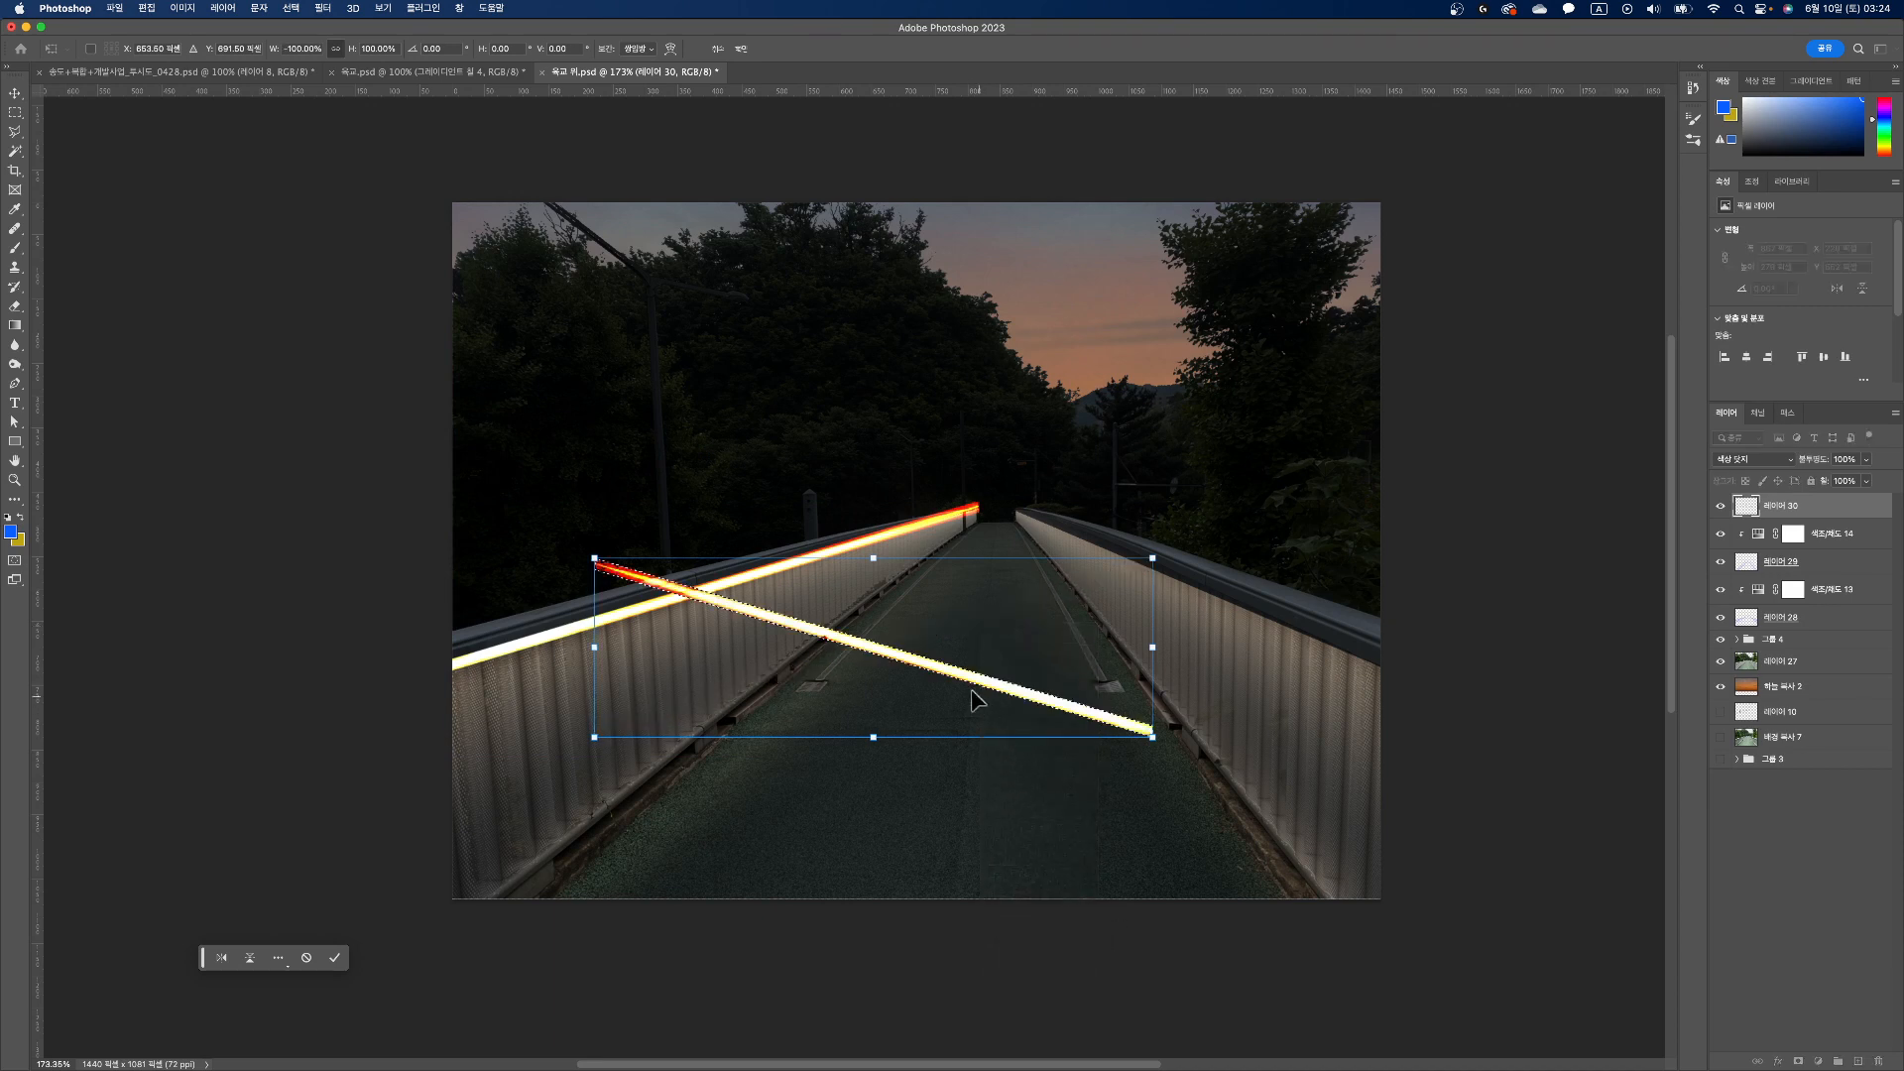
pyautogui.moveTo(969, 681)
pyautogui.mouseDown()
pyautogui.moveTo(1214, 620)
pyautogui.moveTo(1388, 637)
pyautogui.mouseUp()
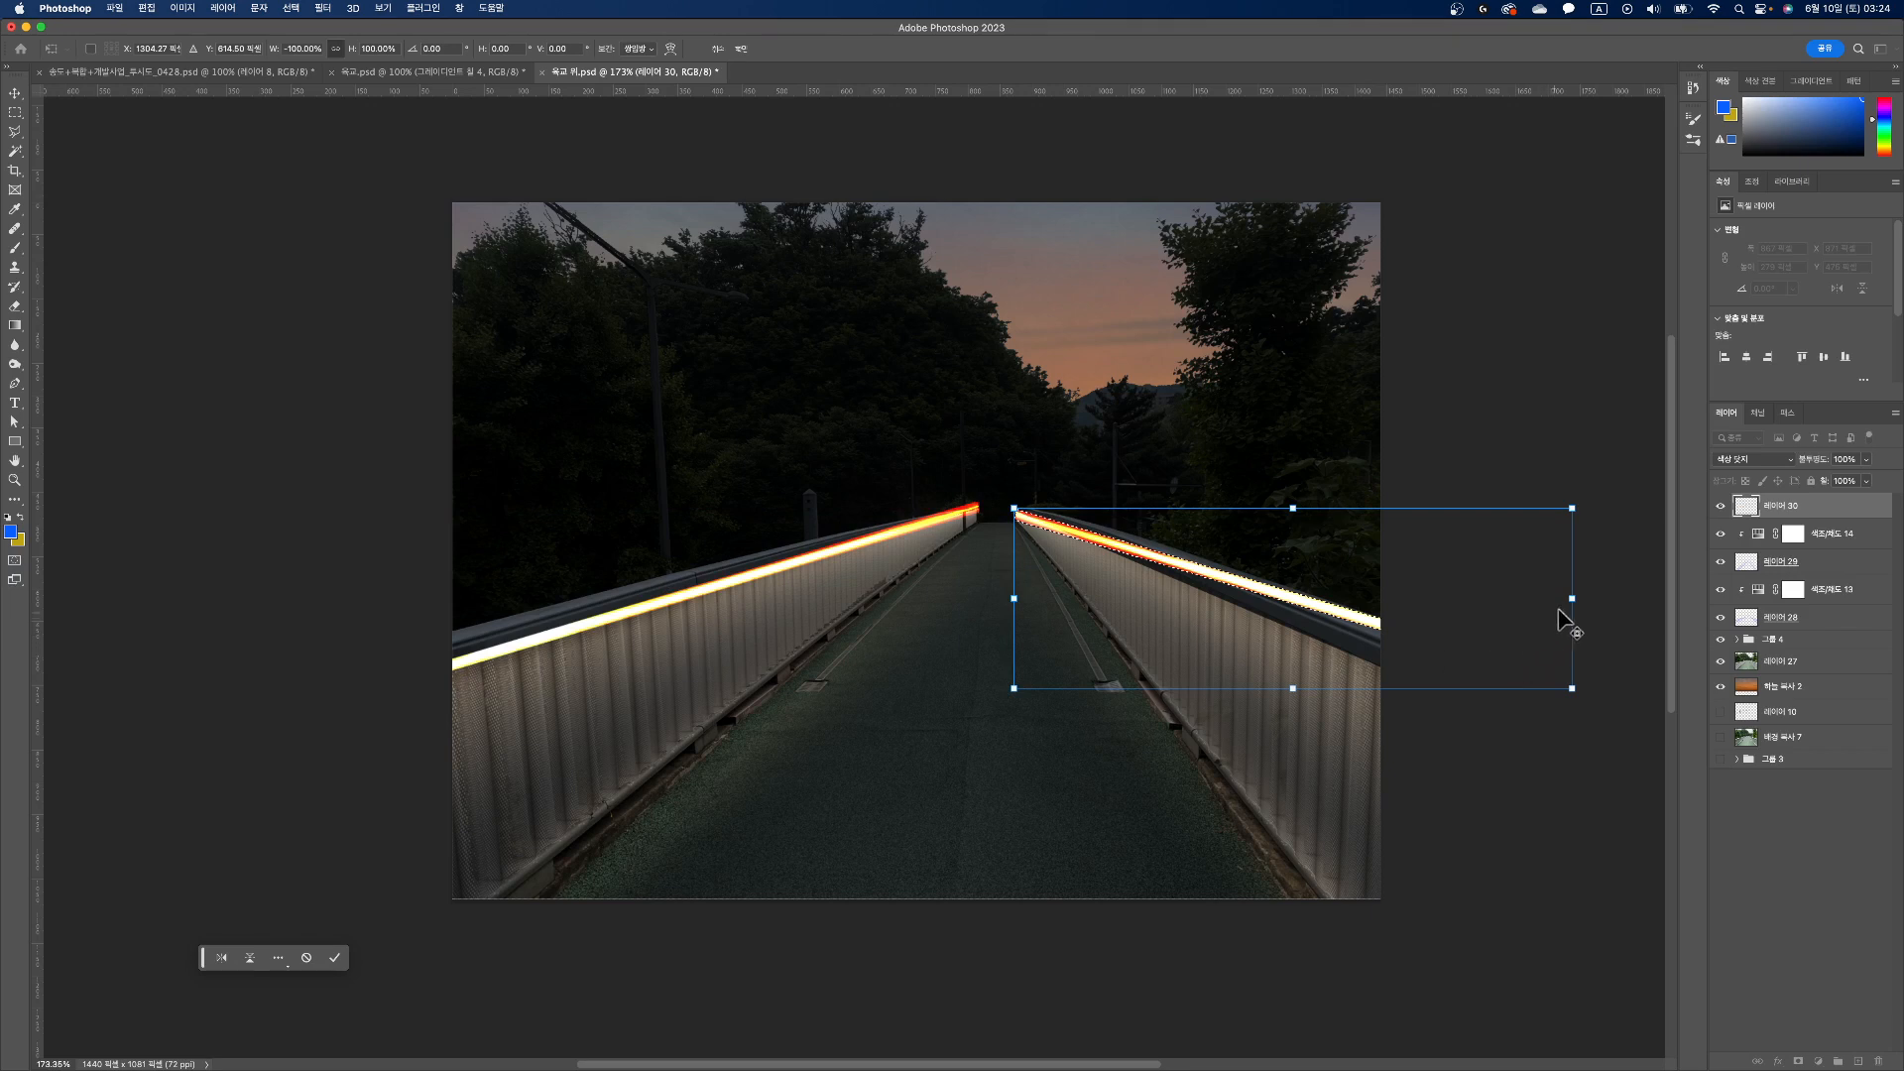
pyautogui.moveTo(1572, 604); pyautogui.dragTo(1577, 676)
pyautogui.press('Return')
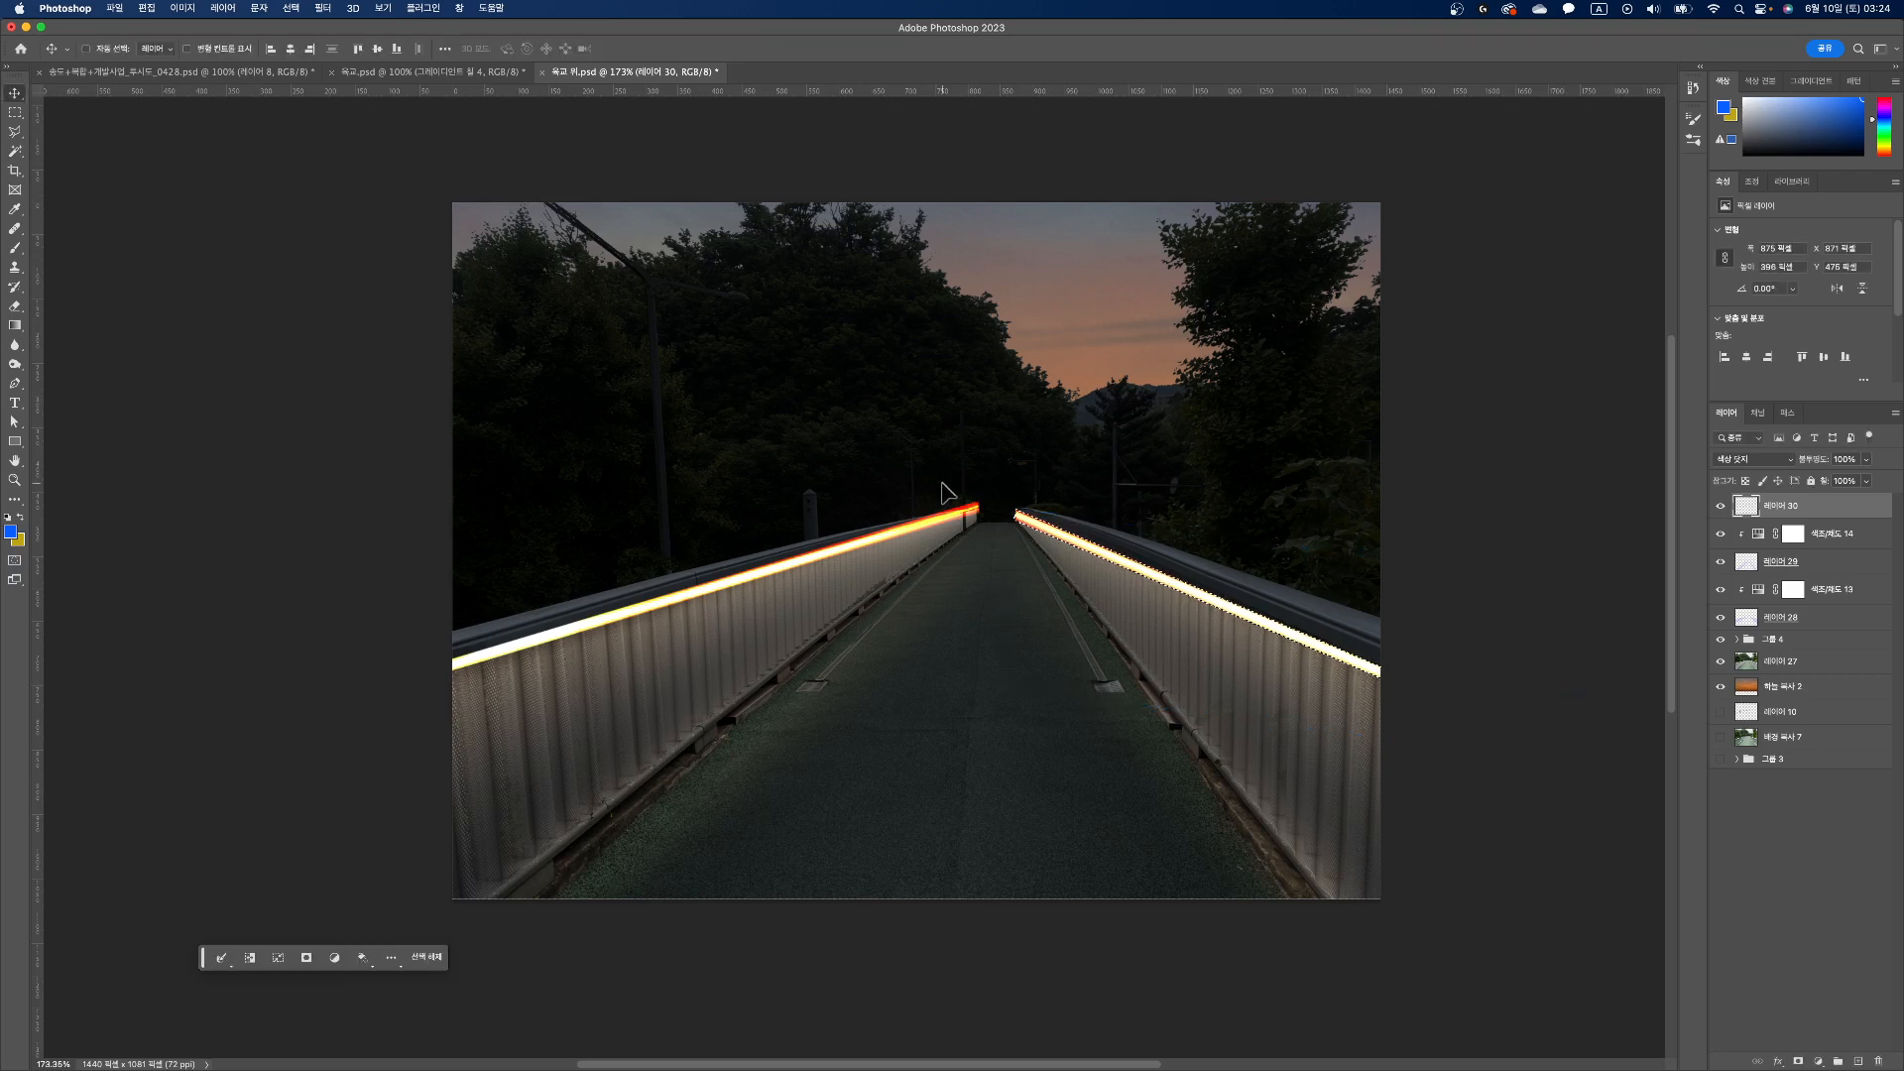
pyautogui.press('super')
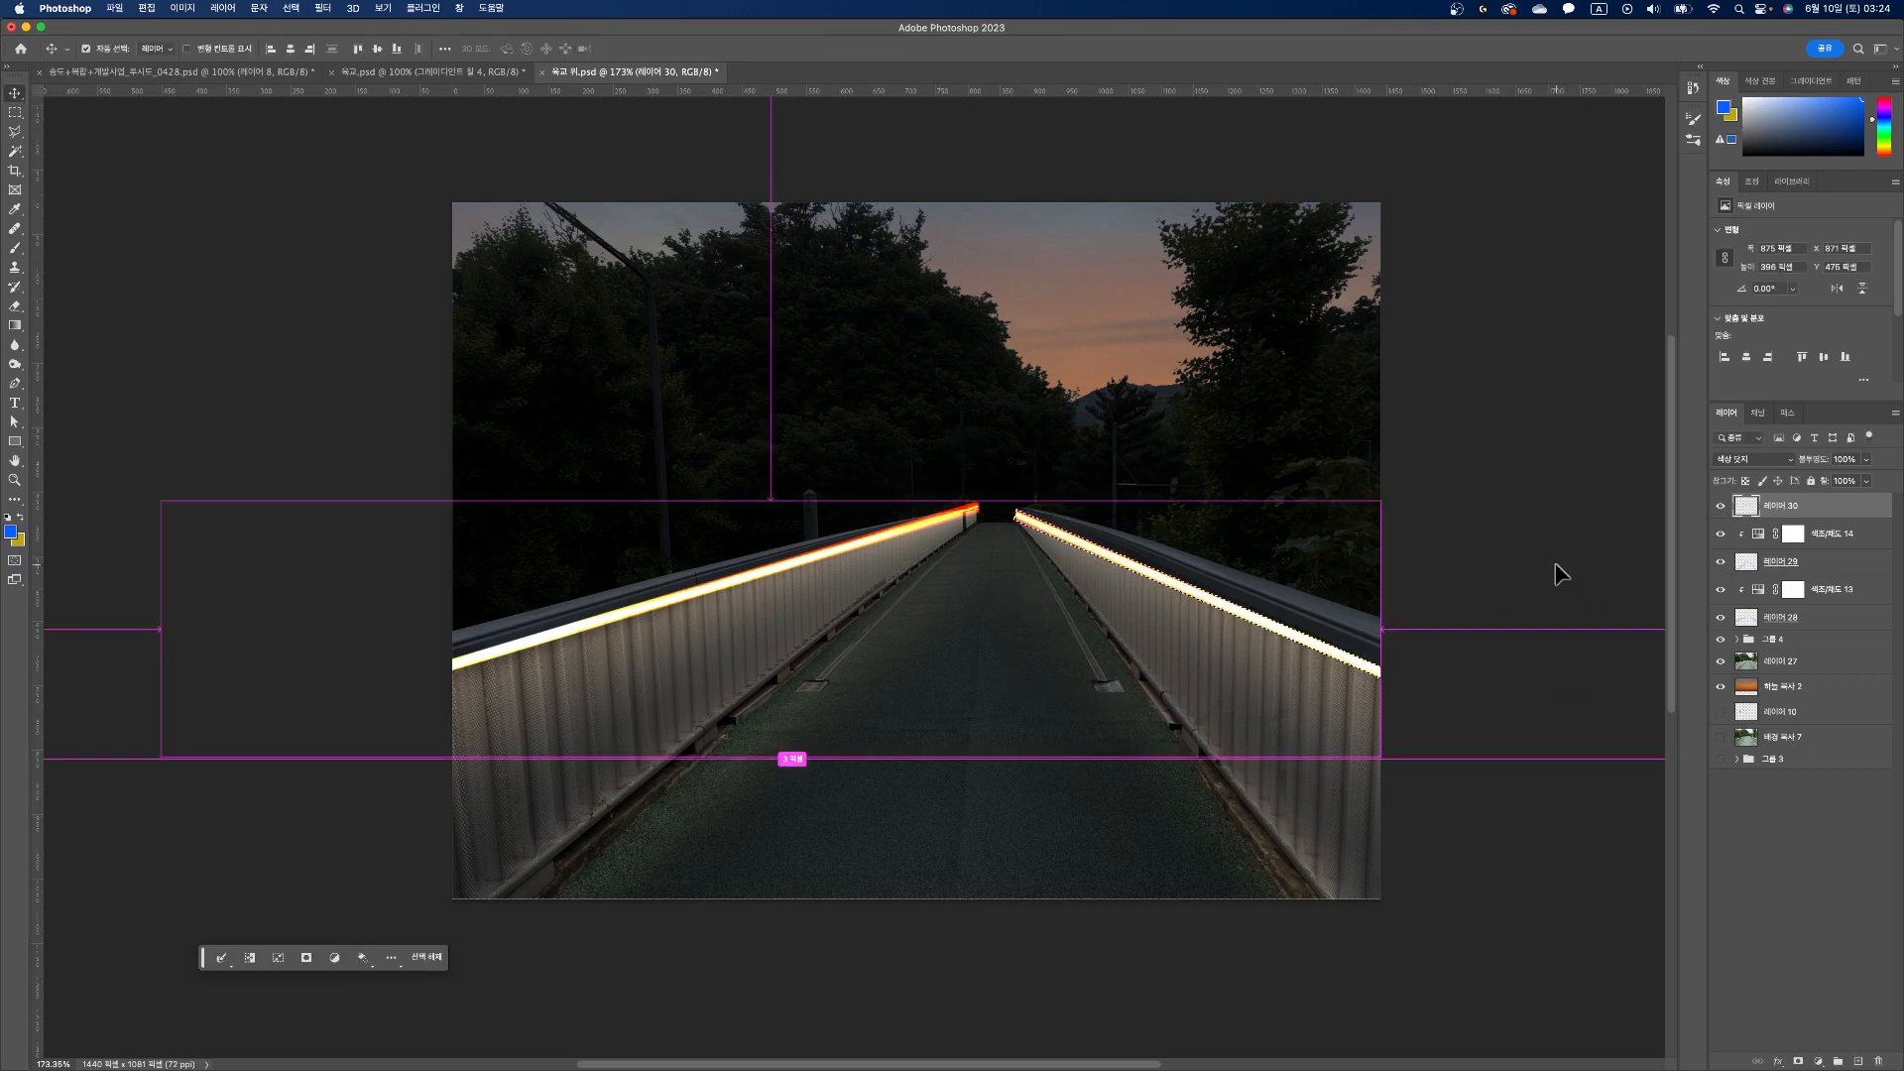
pyautogui.press('super+d')
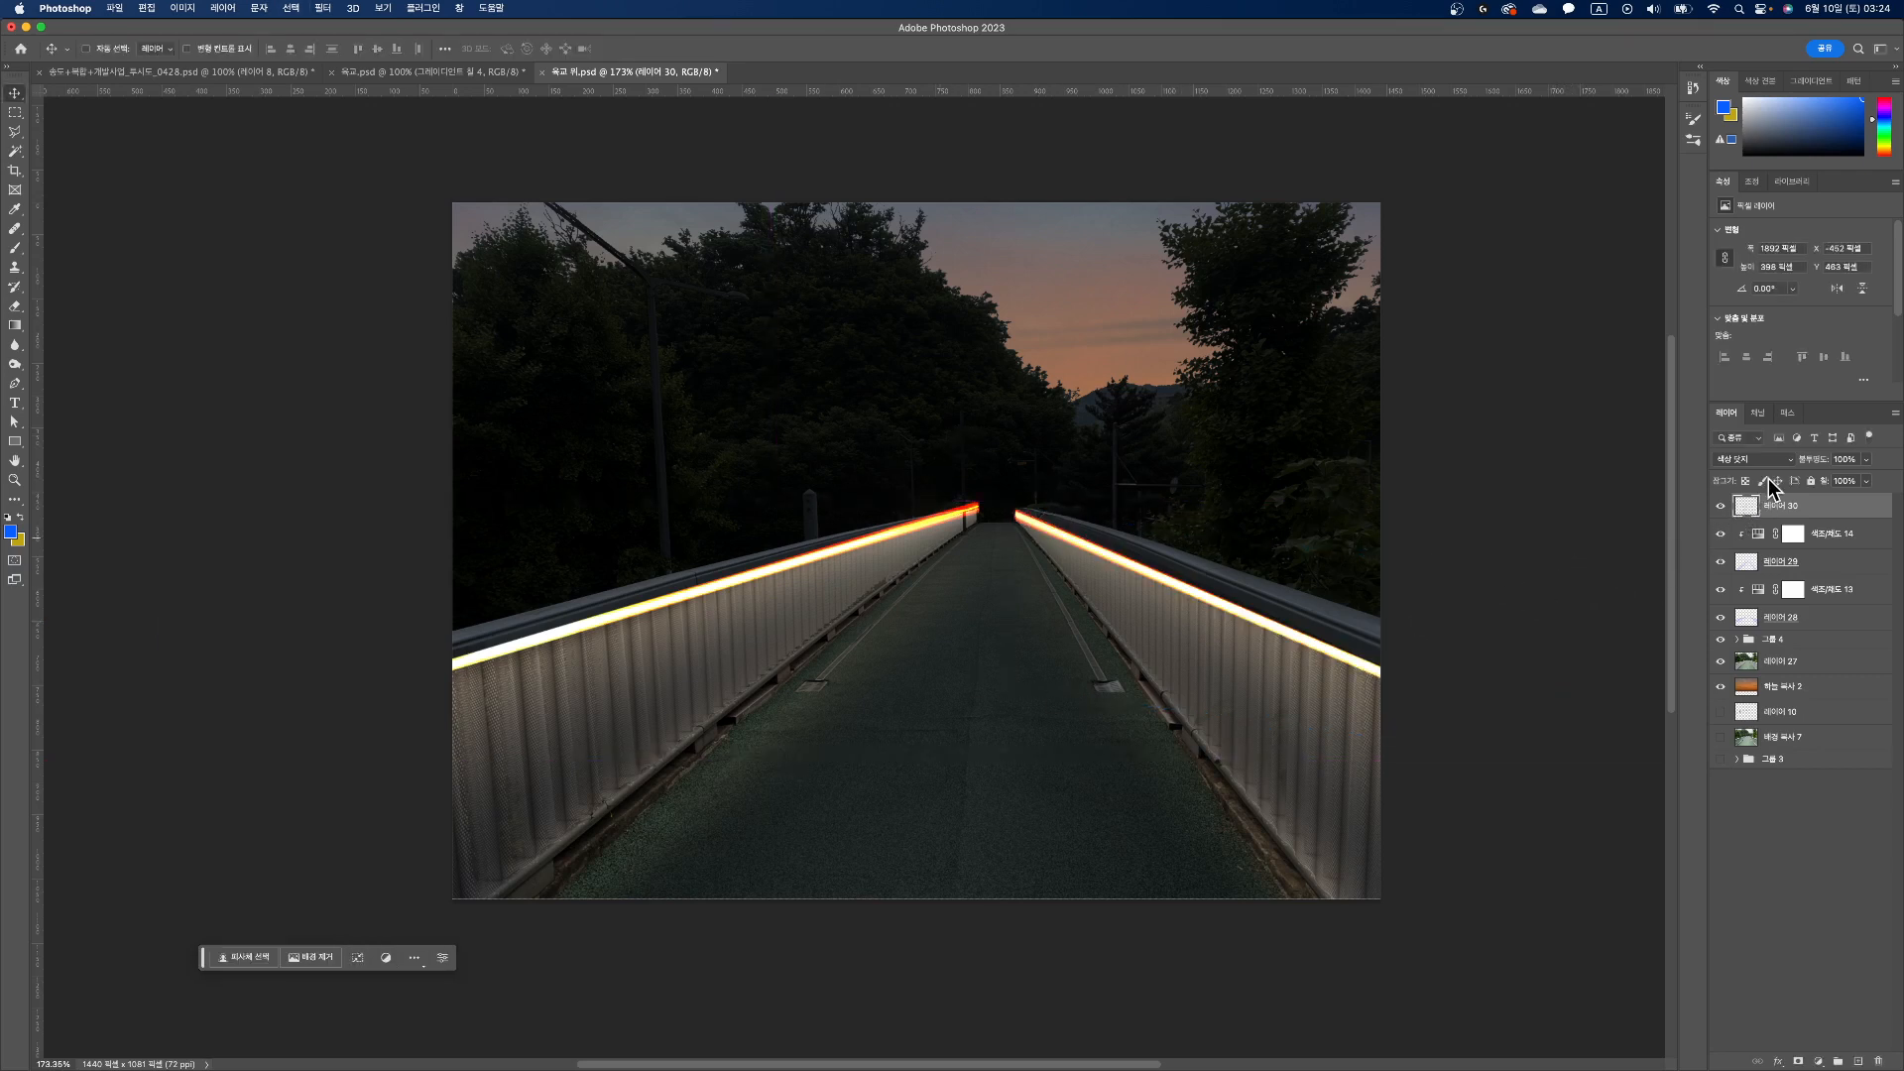
# Step: Try a Motion Blur at a 0° angle on both light streaks, and undo it
pyautogui.click(325, 10)
pyautogui.moveTo(363, 294)
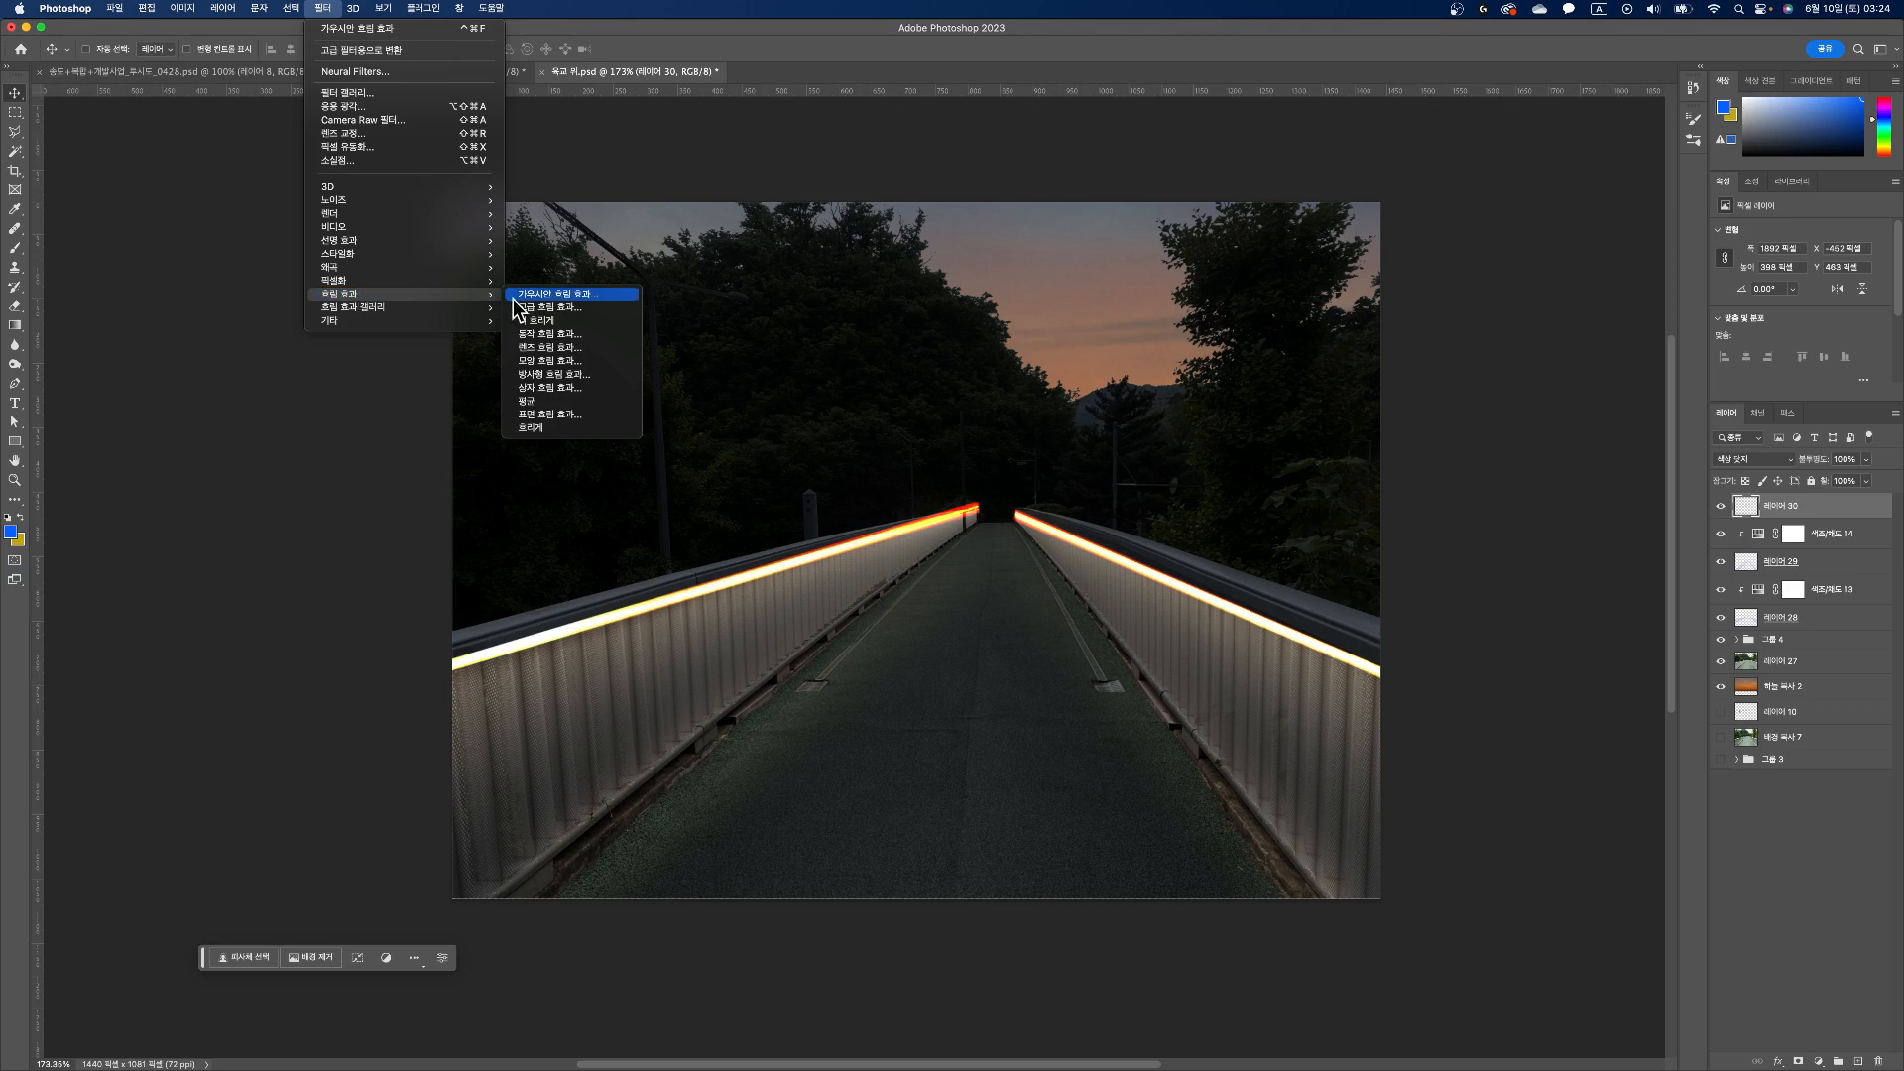
pyautogui.click(545, 337)
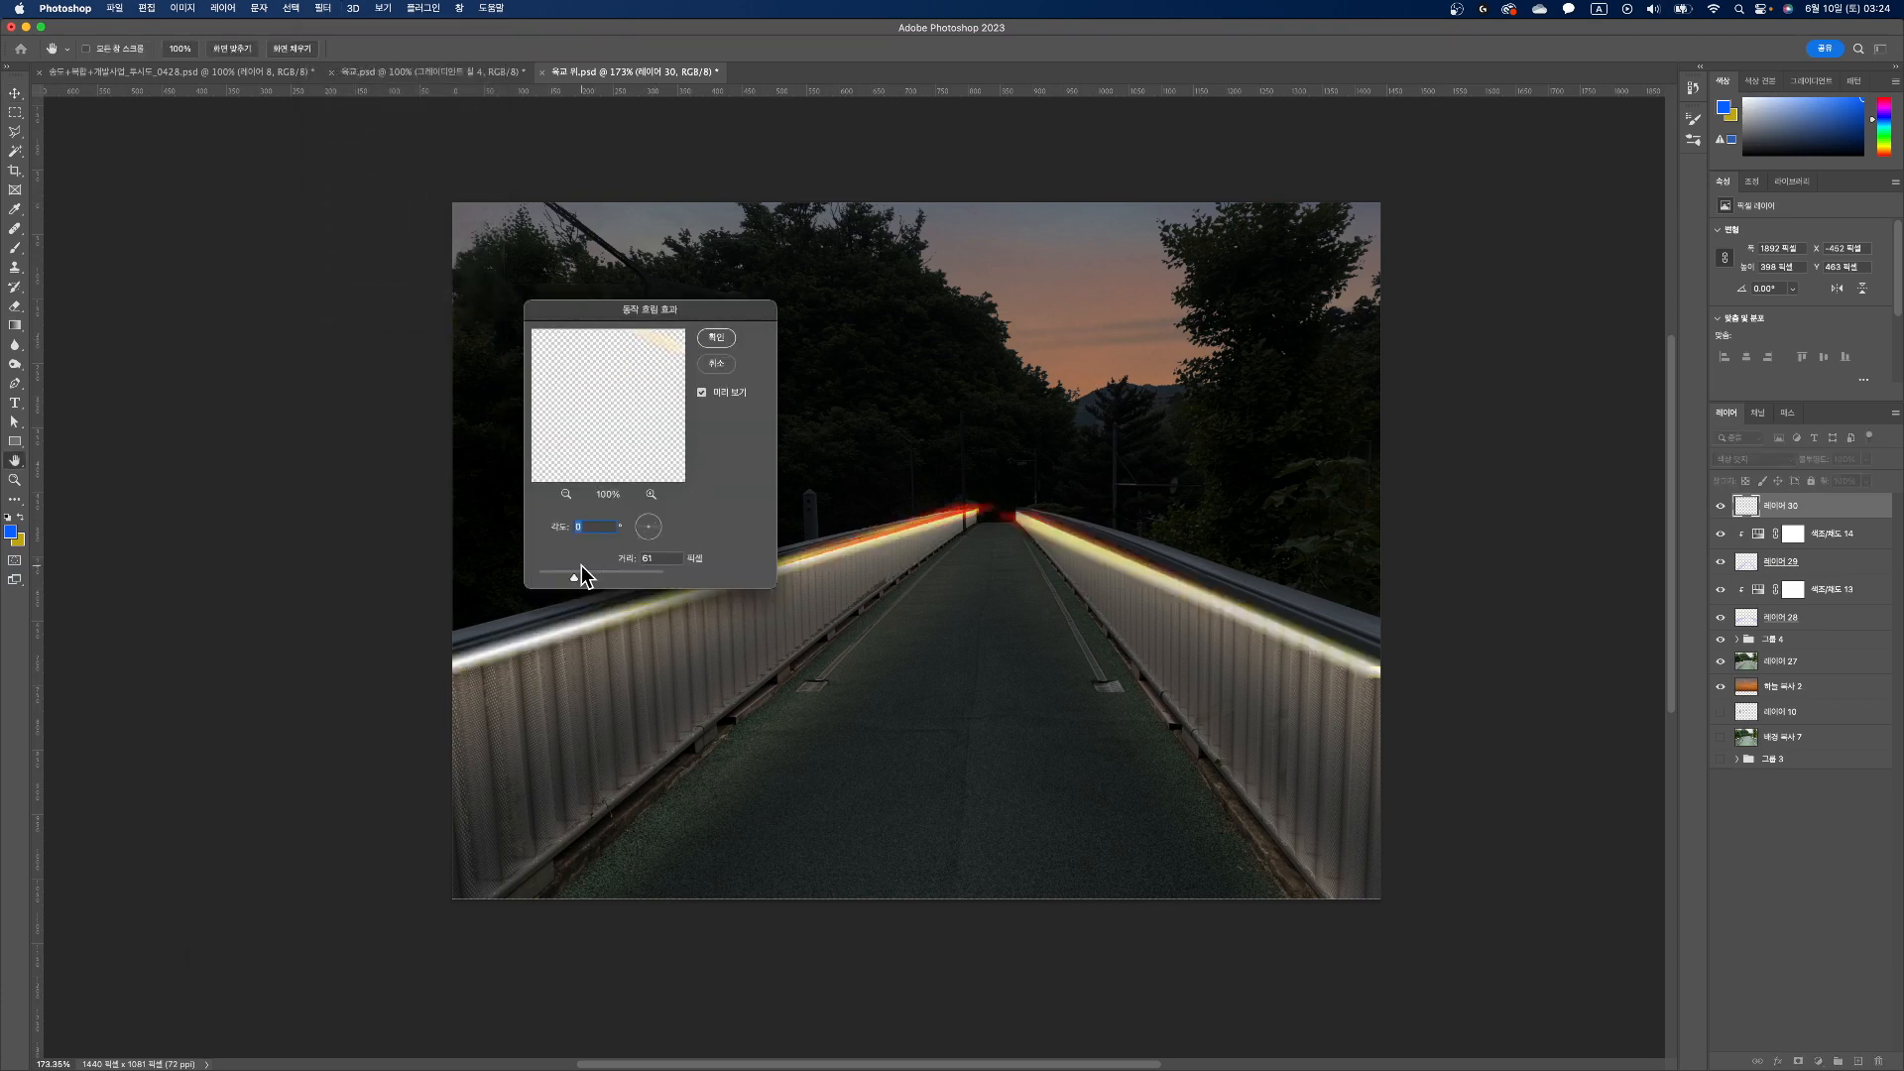
pyautogui.moveTo(581, 569)
pyautogui.mouseDown()
pyautogui.moveTo(594, 581)
pyautogui.moveTo(550, 575)
pyautogui.mouseUp()
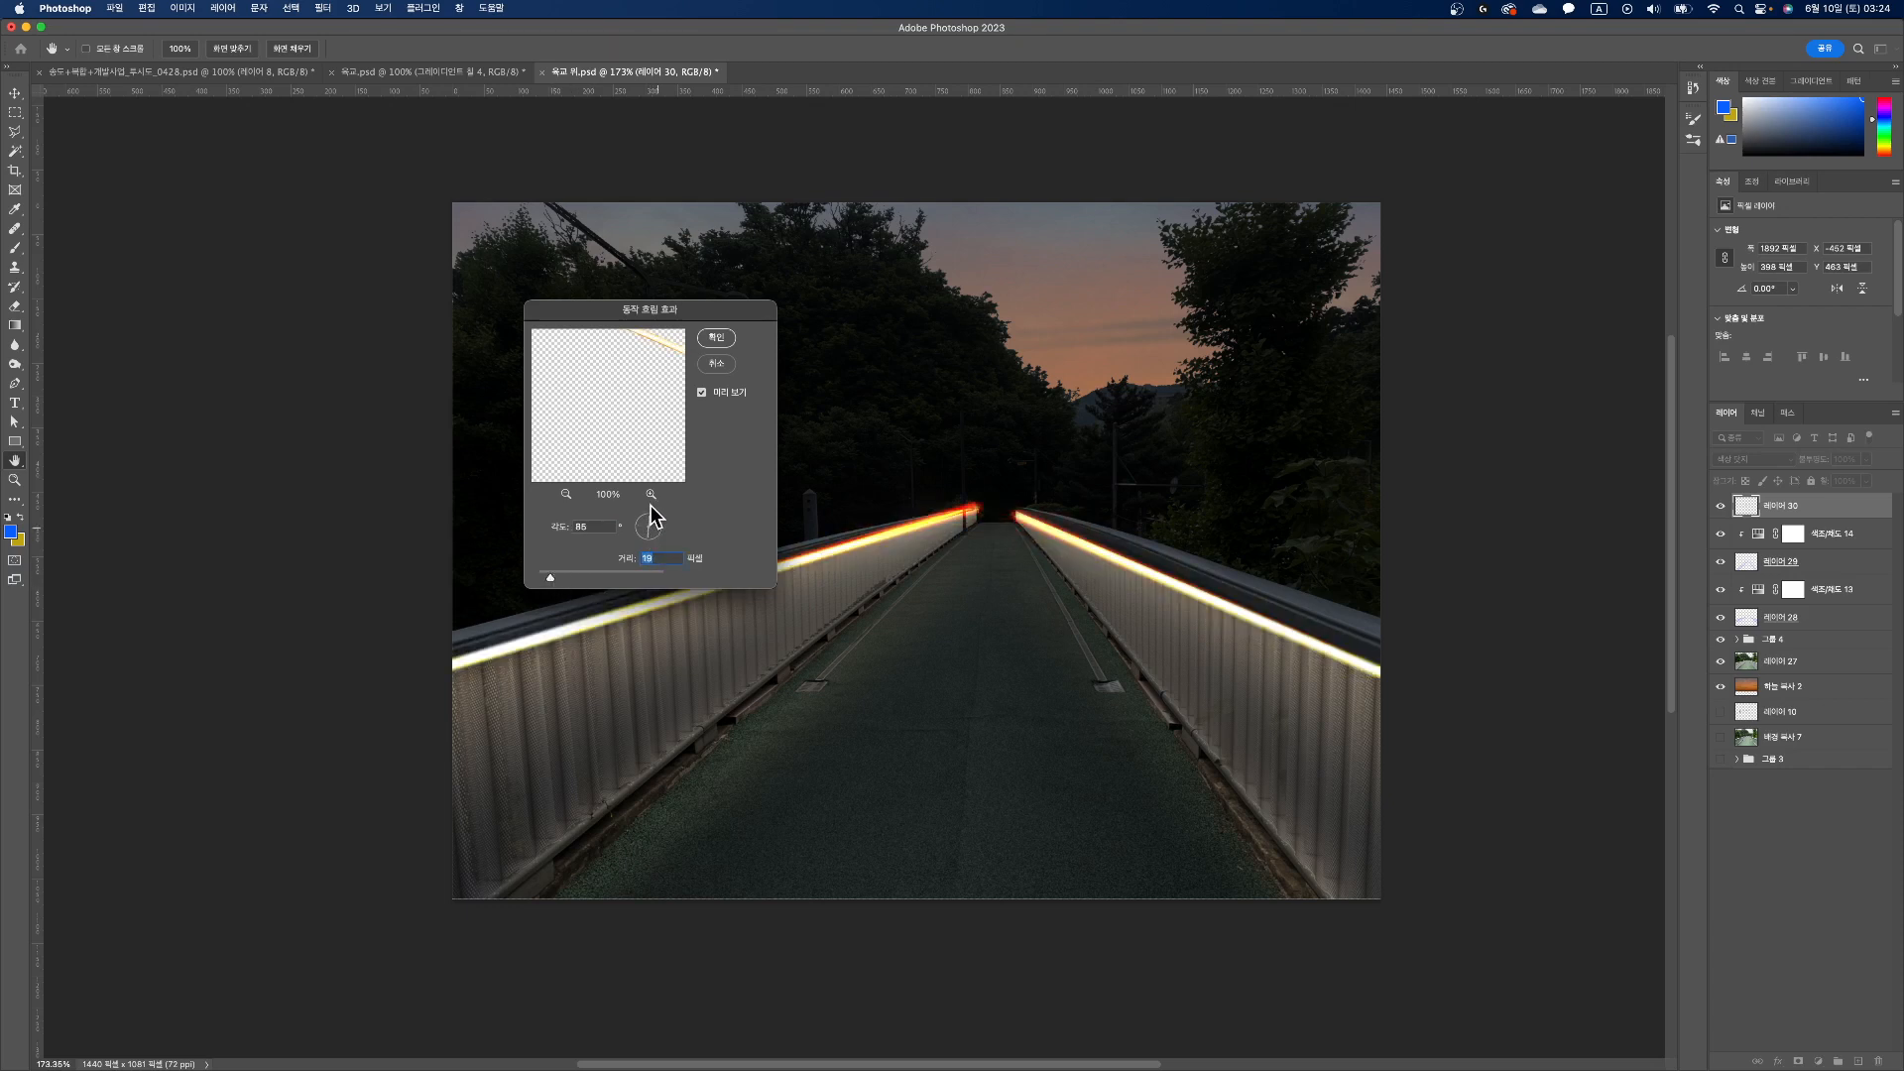
pyautogui.moveTo(551, 575)
pyautogui.mouseDown()
pyautogui.moveTo(580, 577)
pyautogui.moveTo(536, 578)
pyautogui.mouseUp()
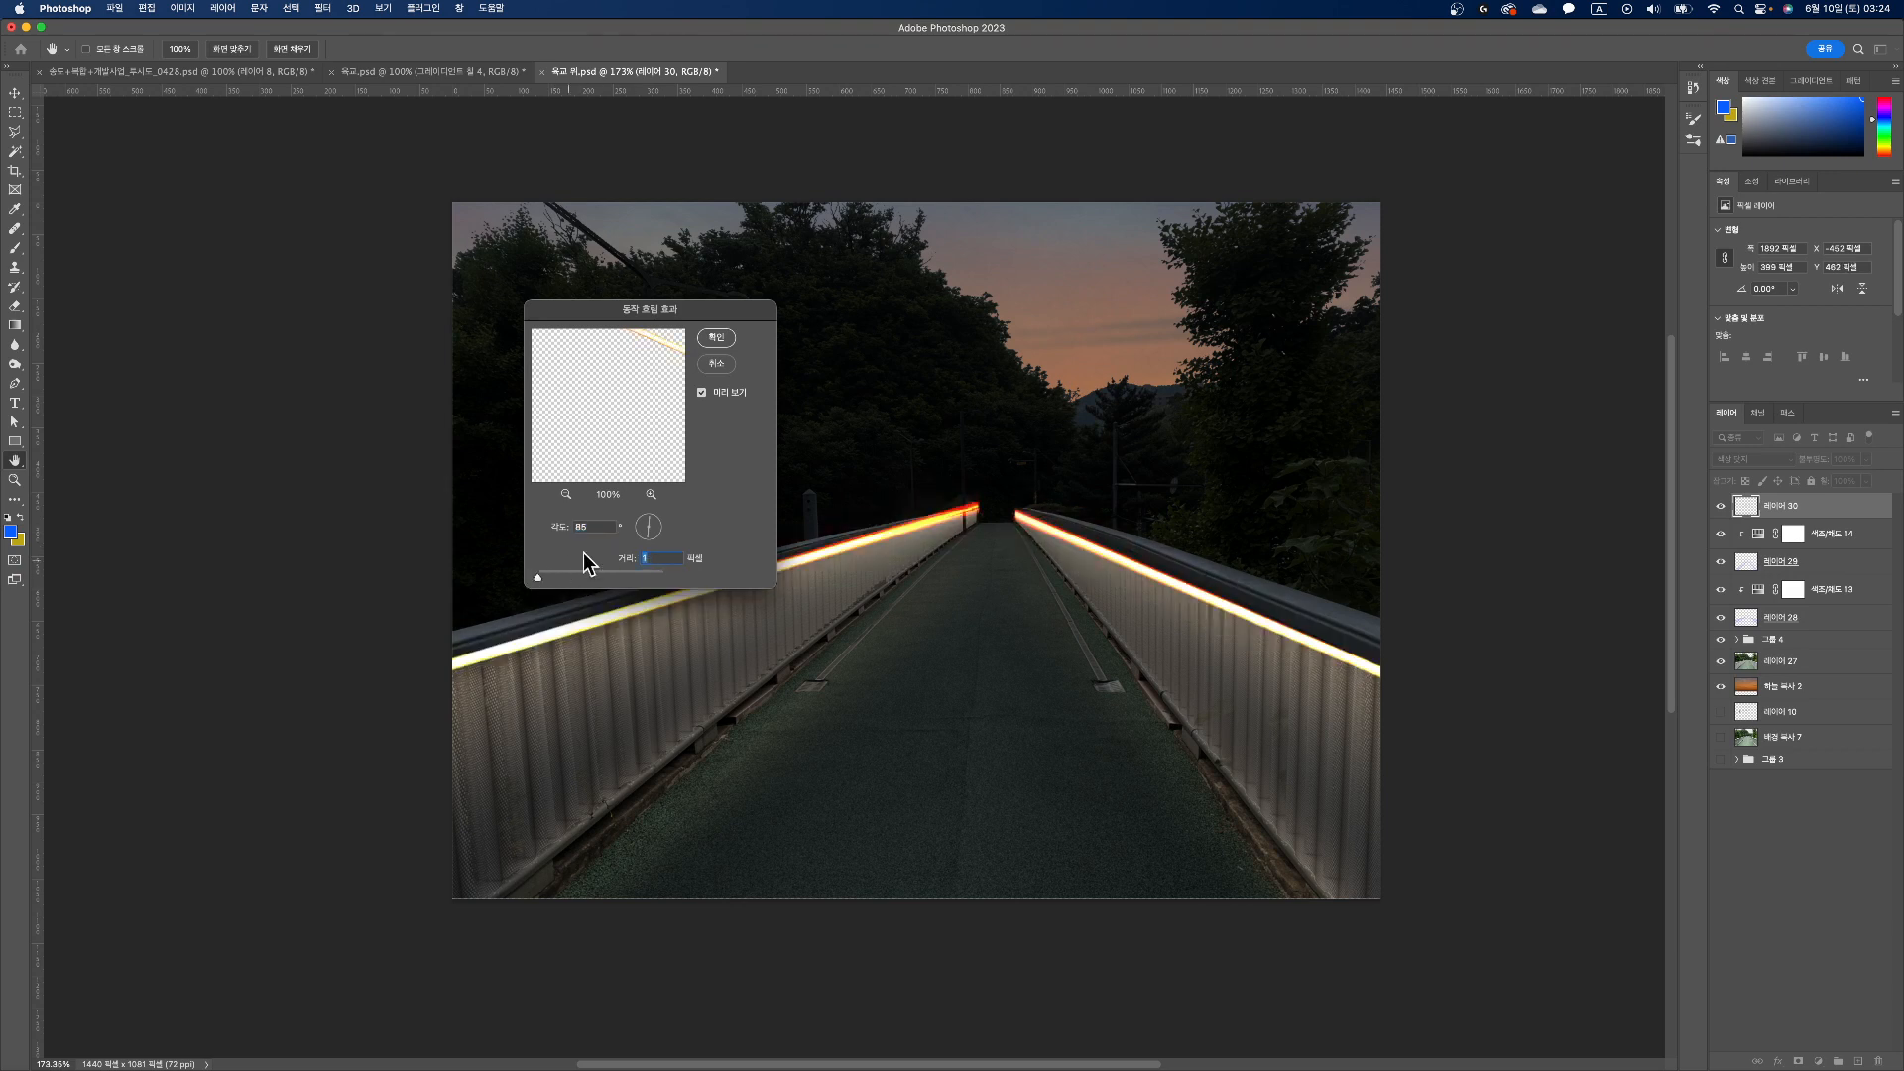
pyautogui.click(665, 525)
pyautogui.moveTo(537, 579); pyautogui.dragTo(580, 577)
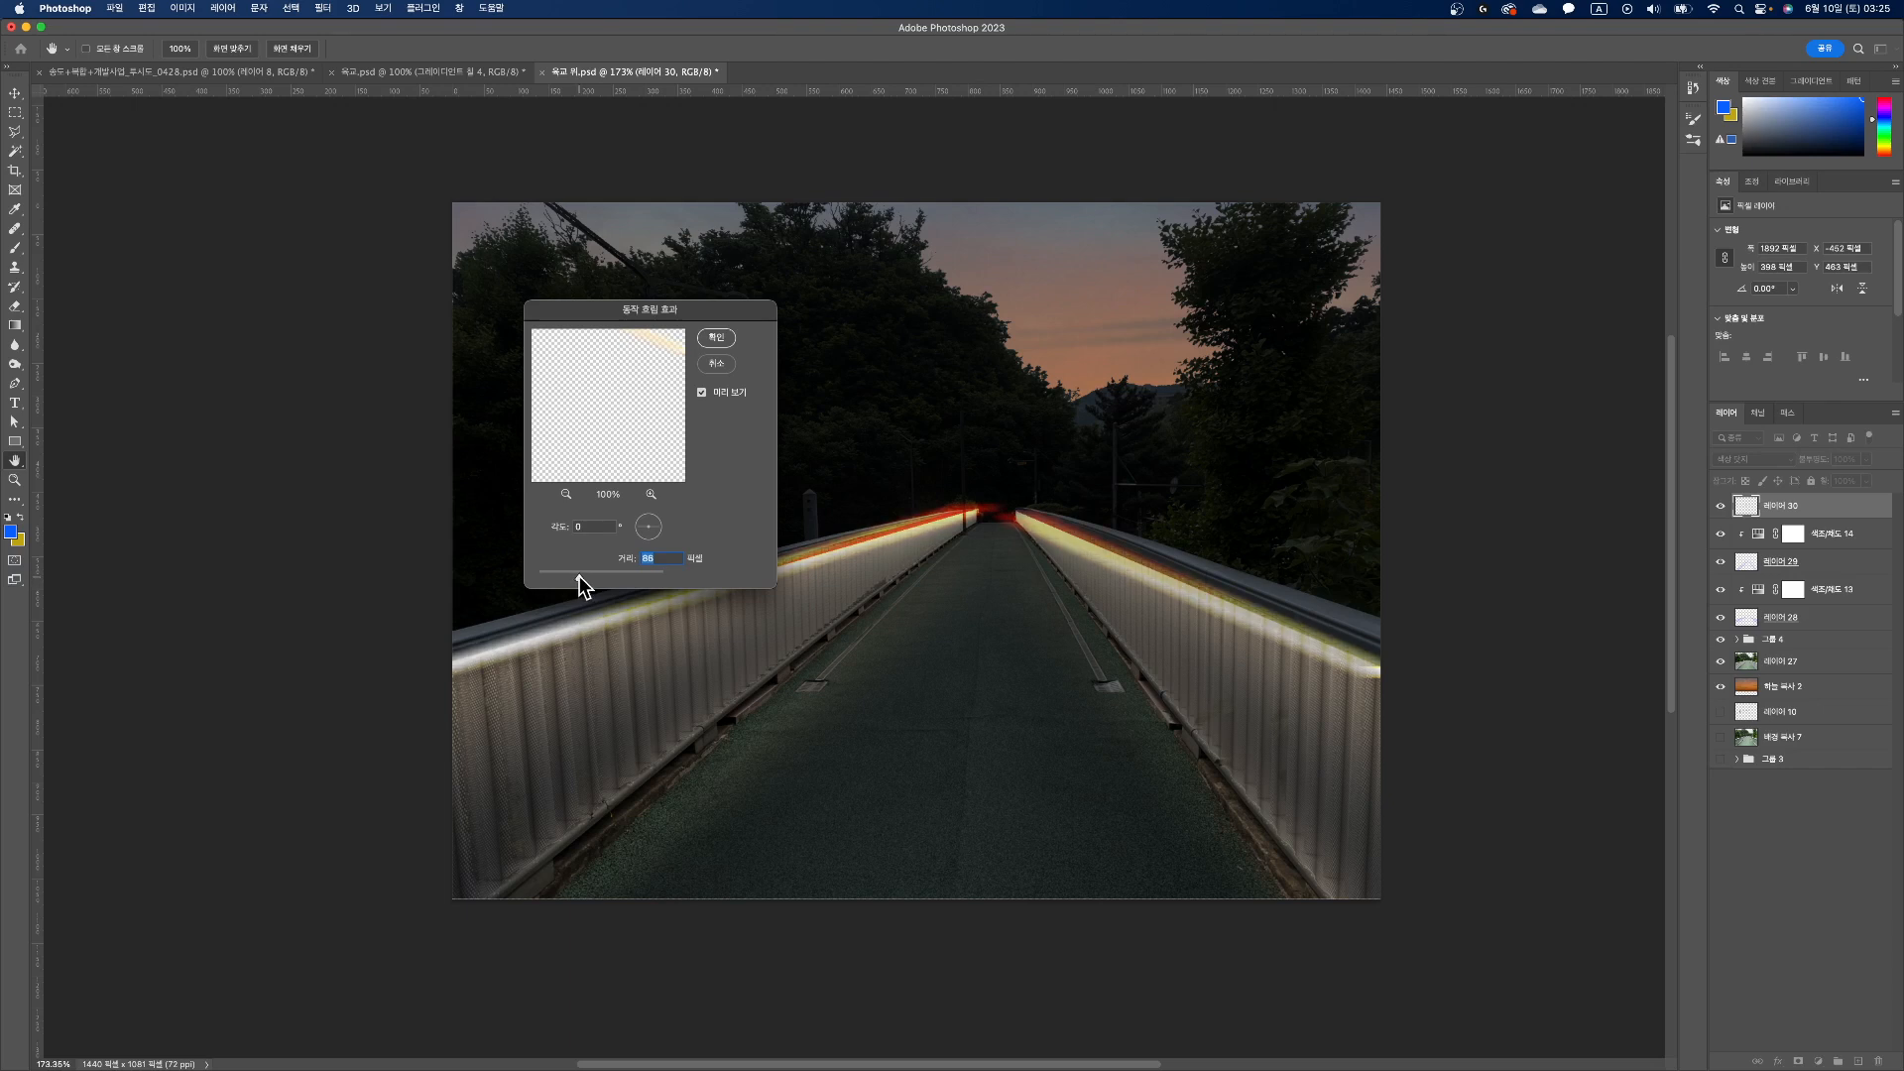
pyautogui.click(716, 338)
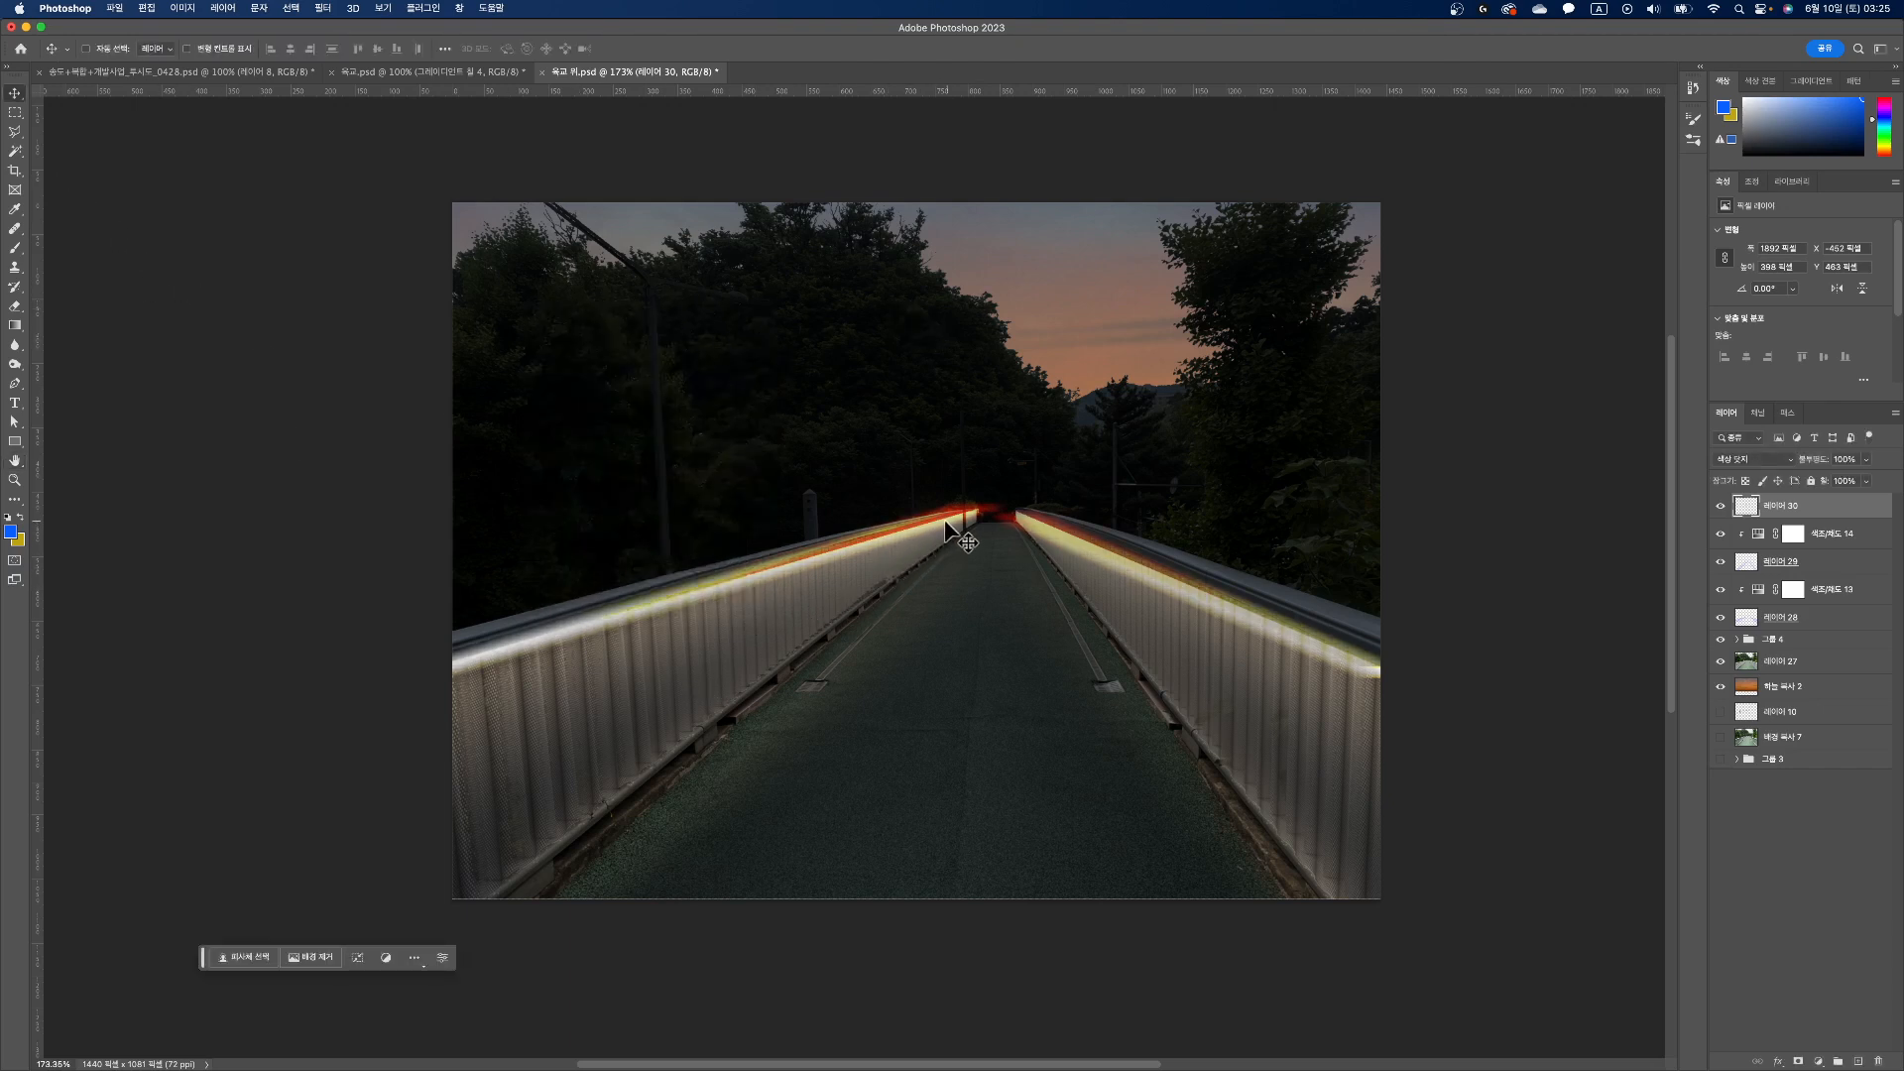
pyautogui.press('super+z')
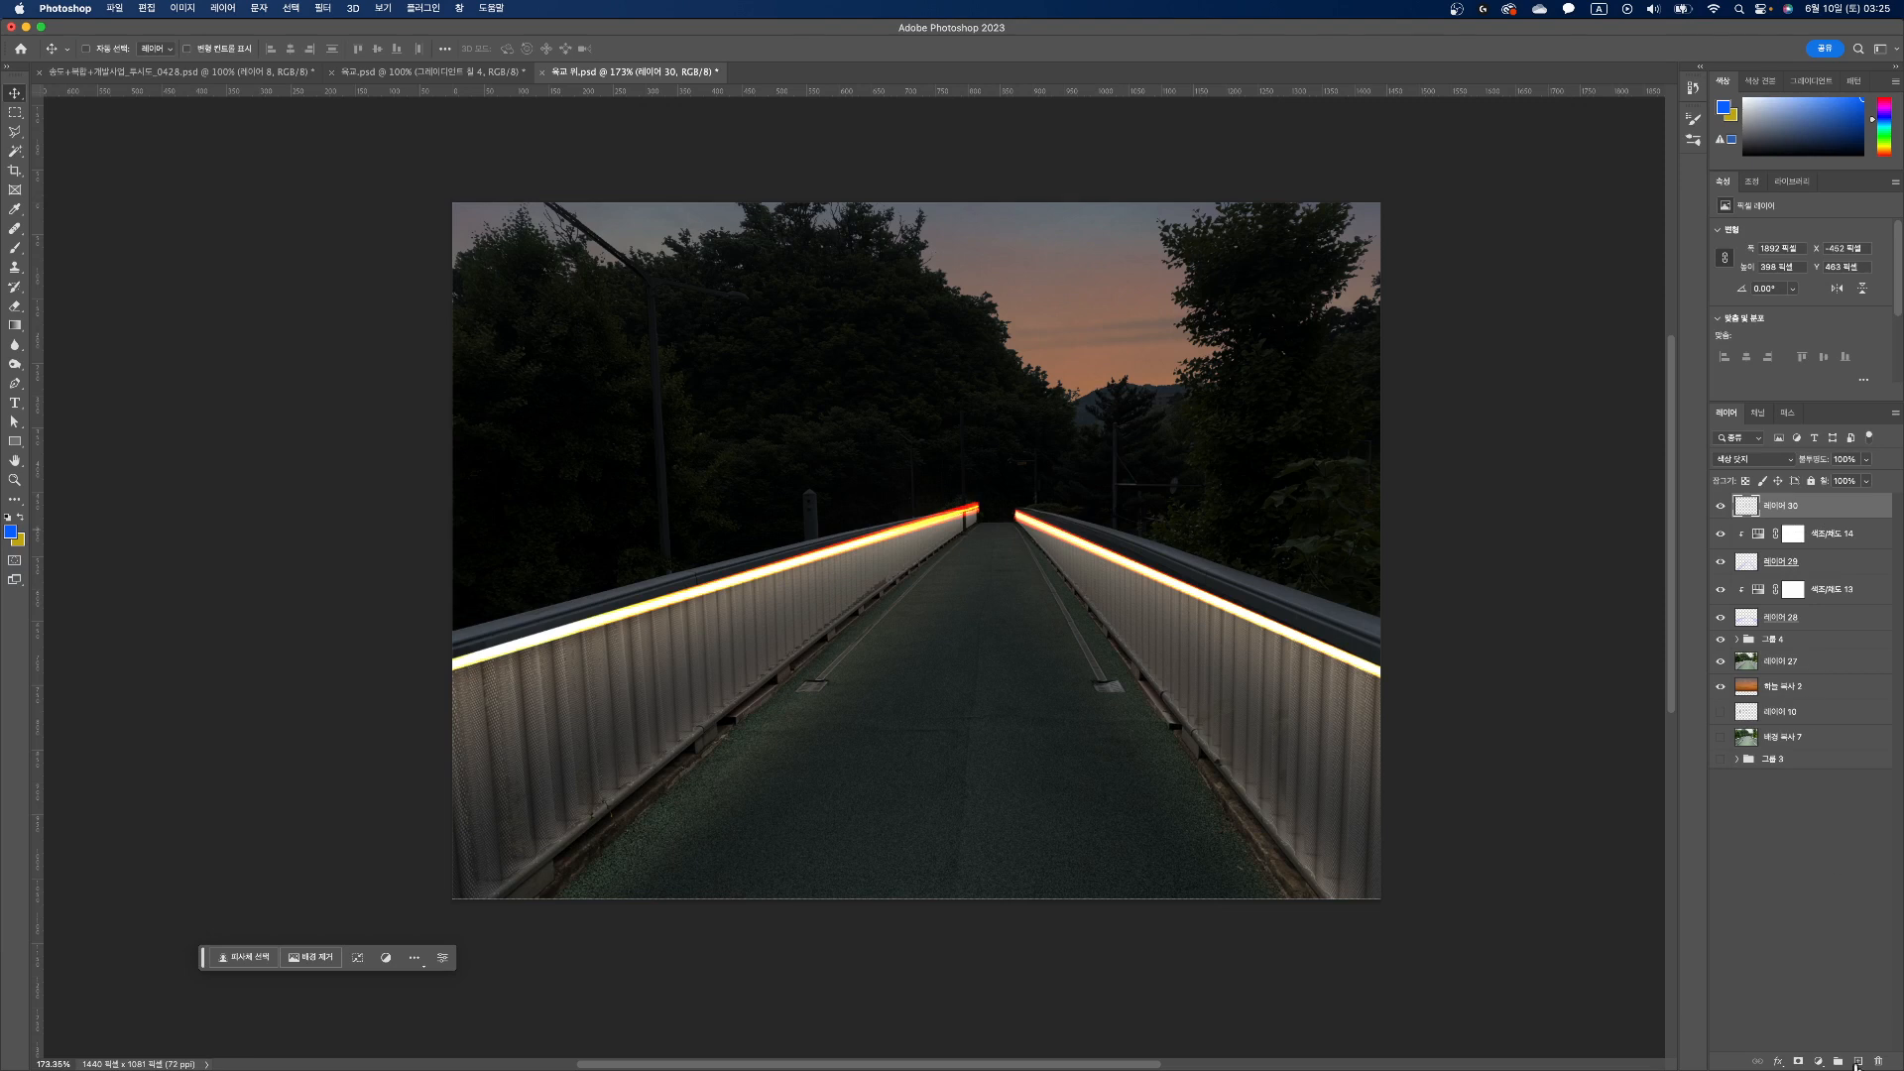
# Step: Clip a Hue/Saturation adjustment to the light streaks with hue -3, saturation -81 and lightness -41, leaving Colorize off
pyautogui.click(1818, 1061)
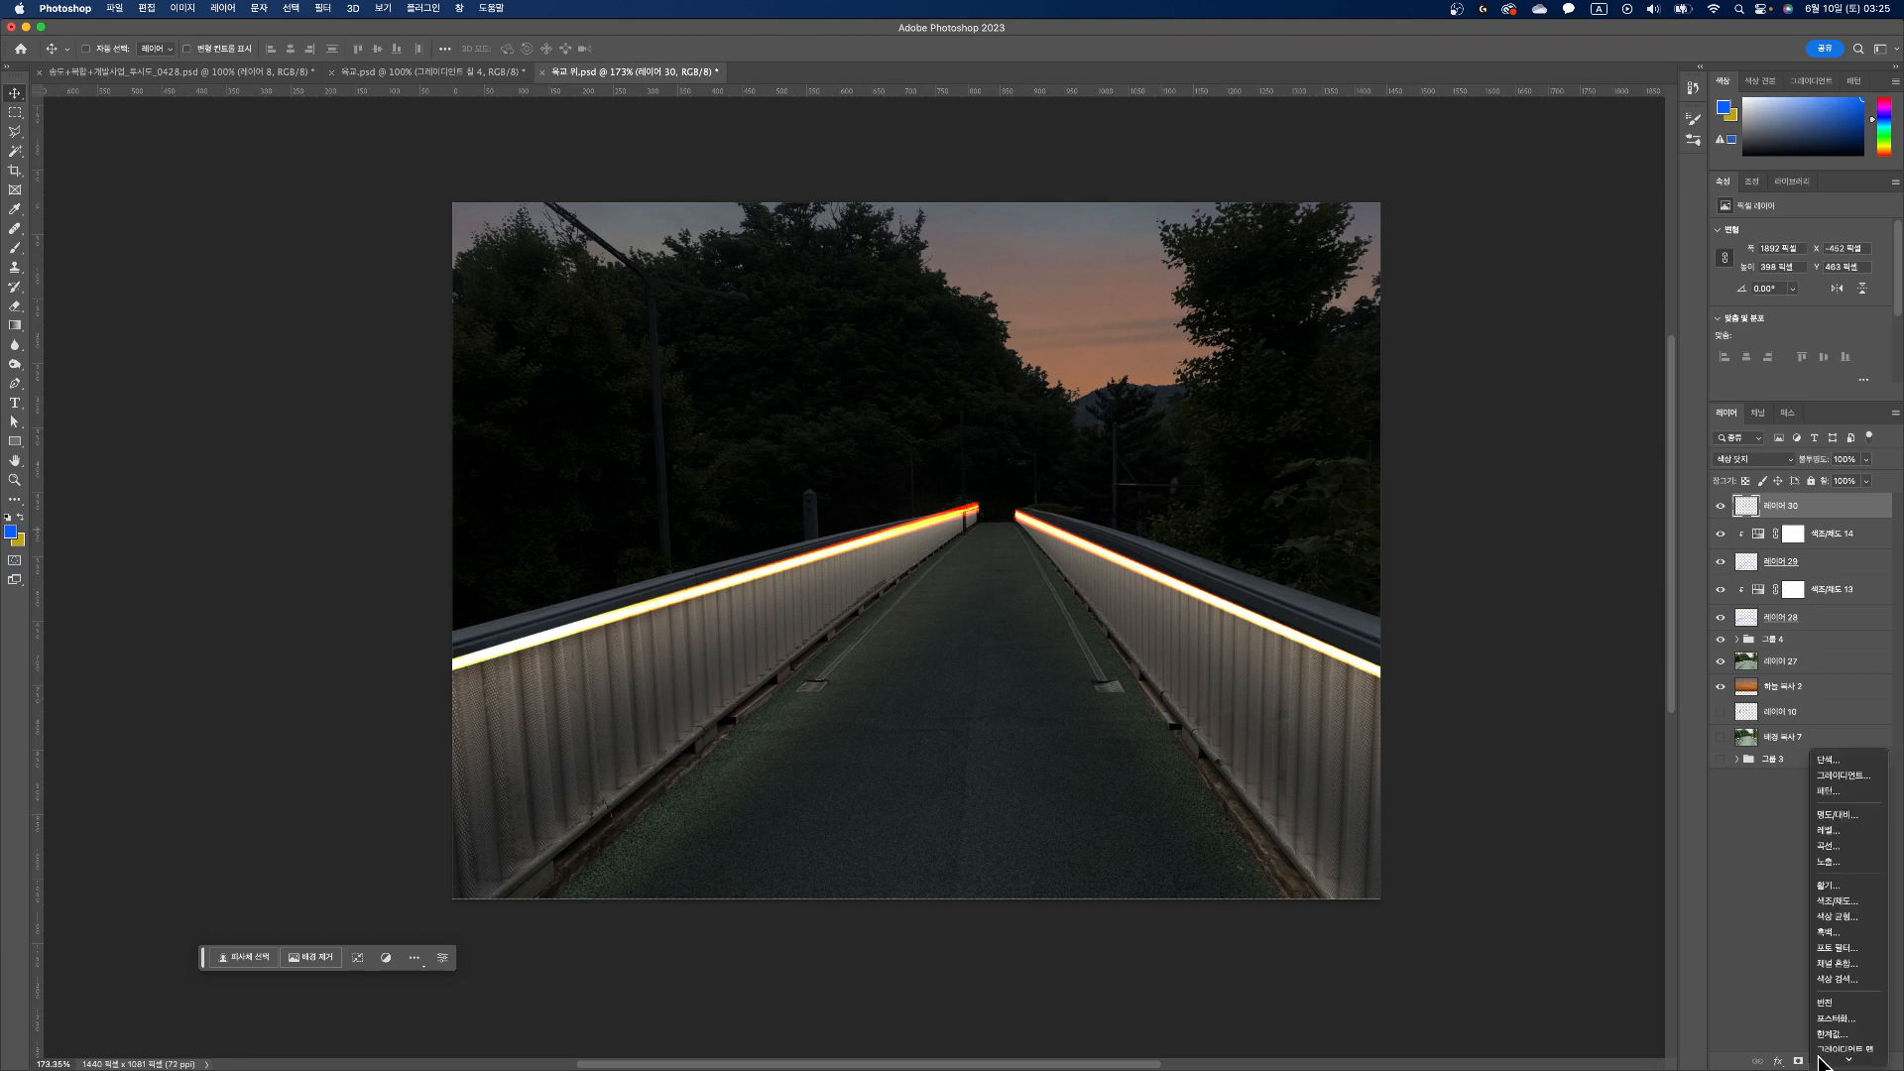
pyautogui.click(1840, 900)
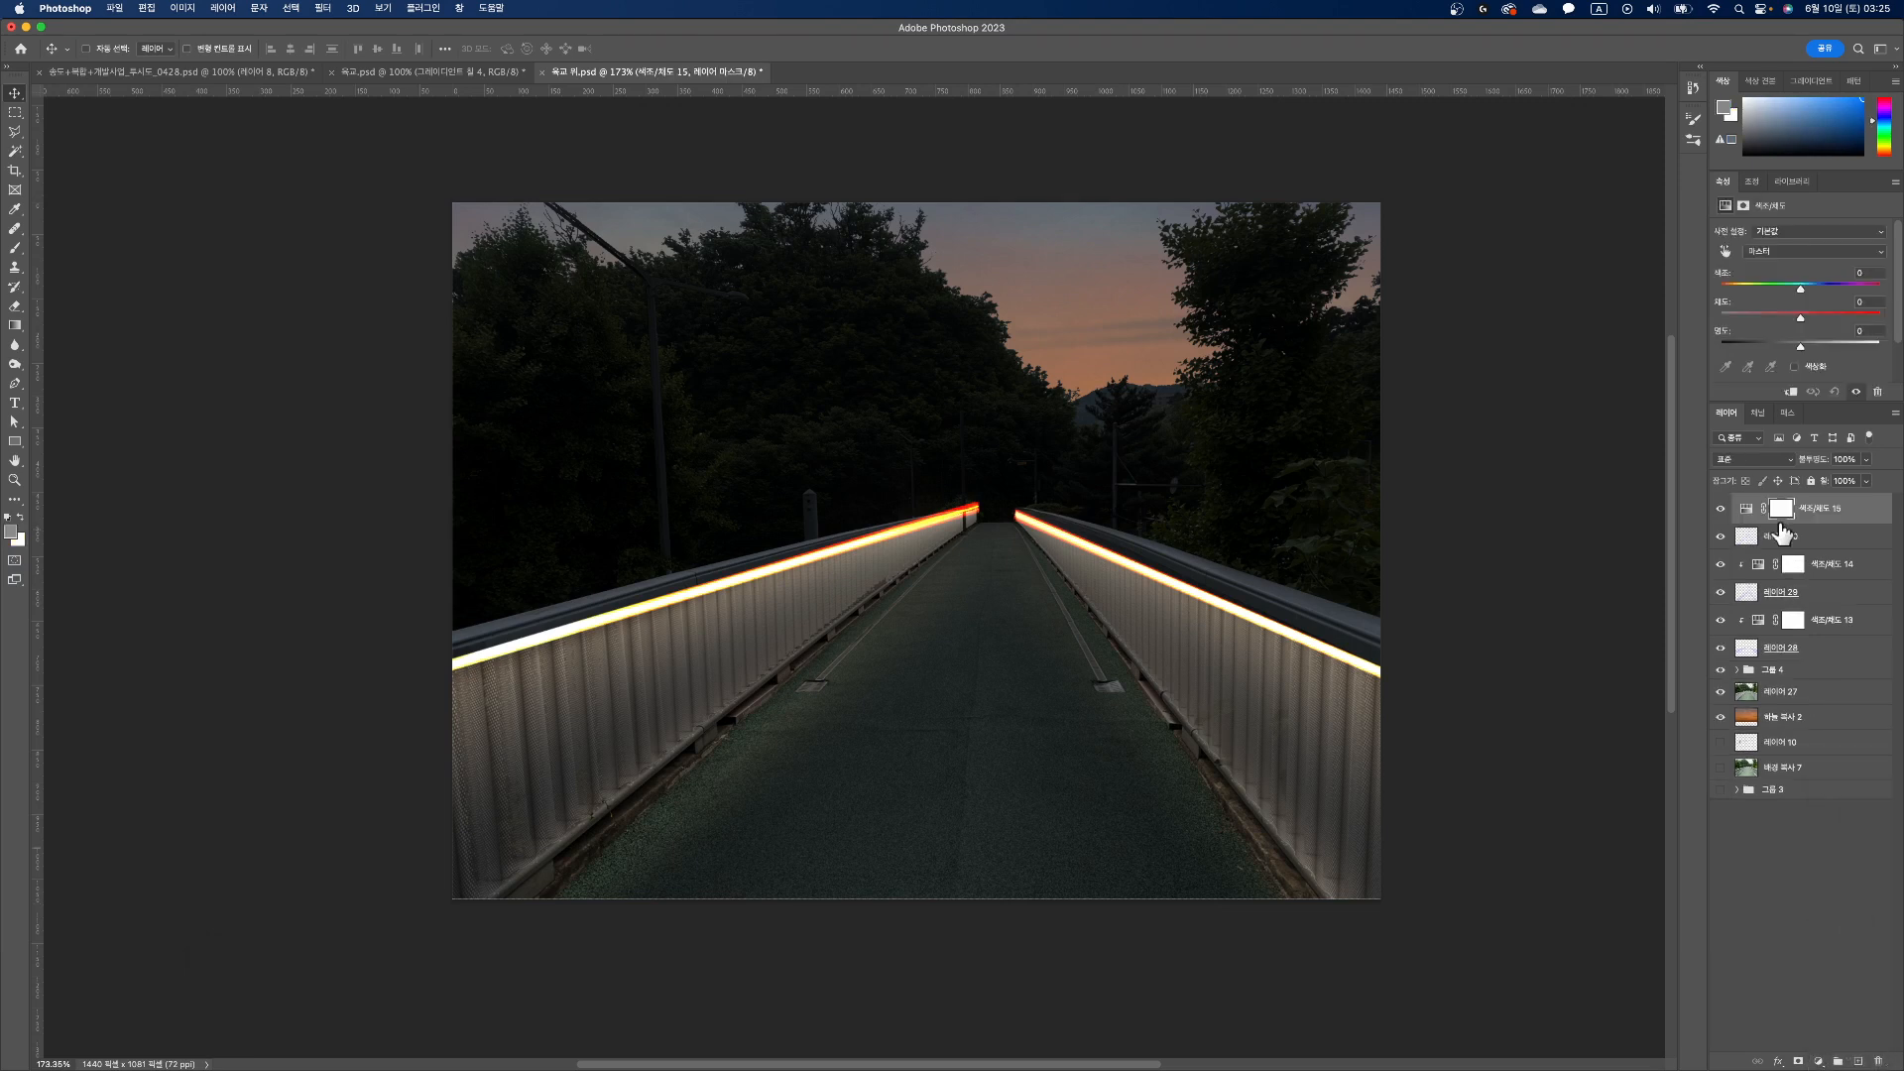
pyautogui.click(1791, 393)
pyautogui.click(1794, 367)
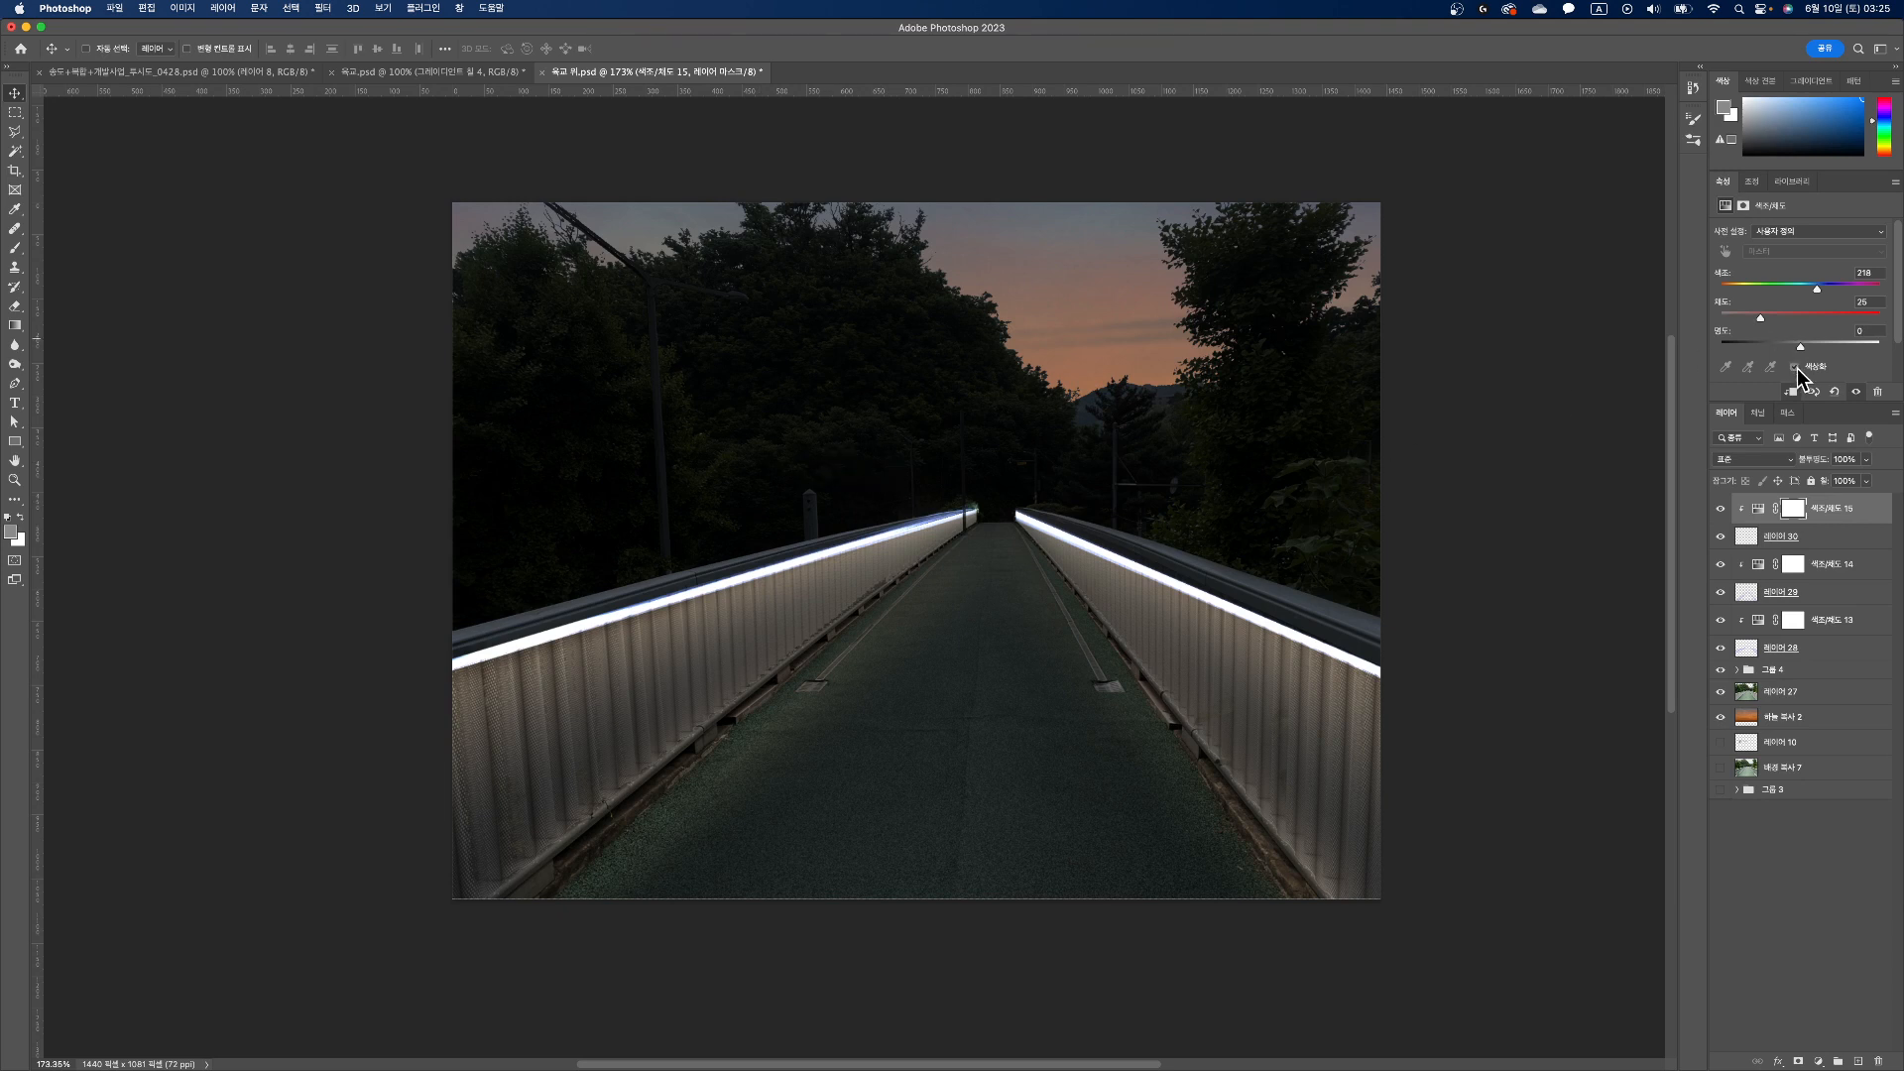
pyautogui.click(1795, 368)
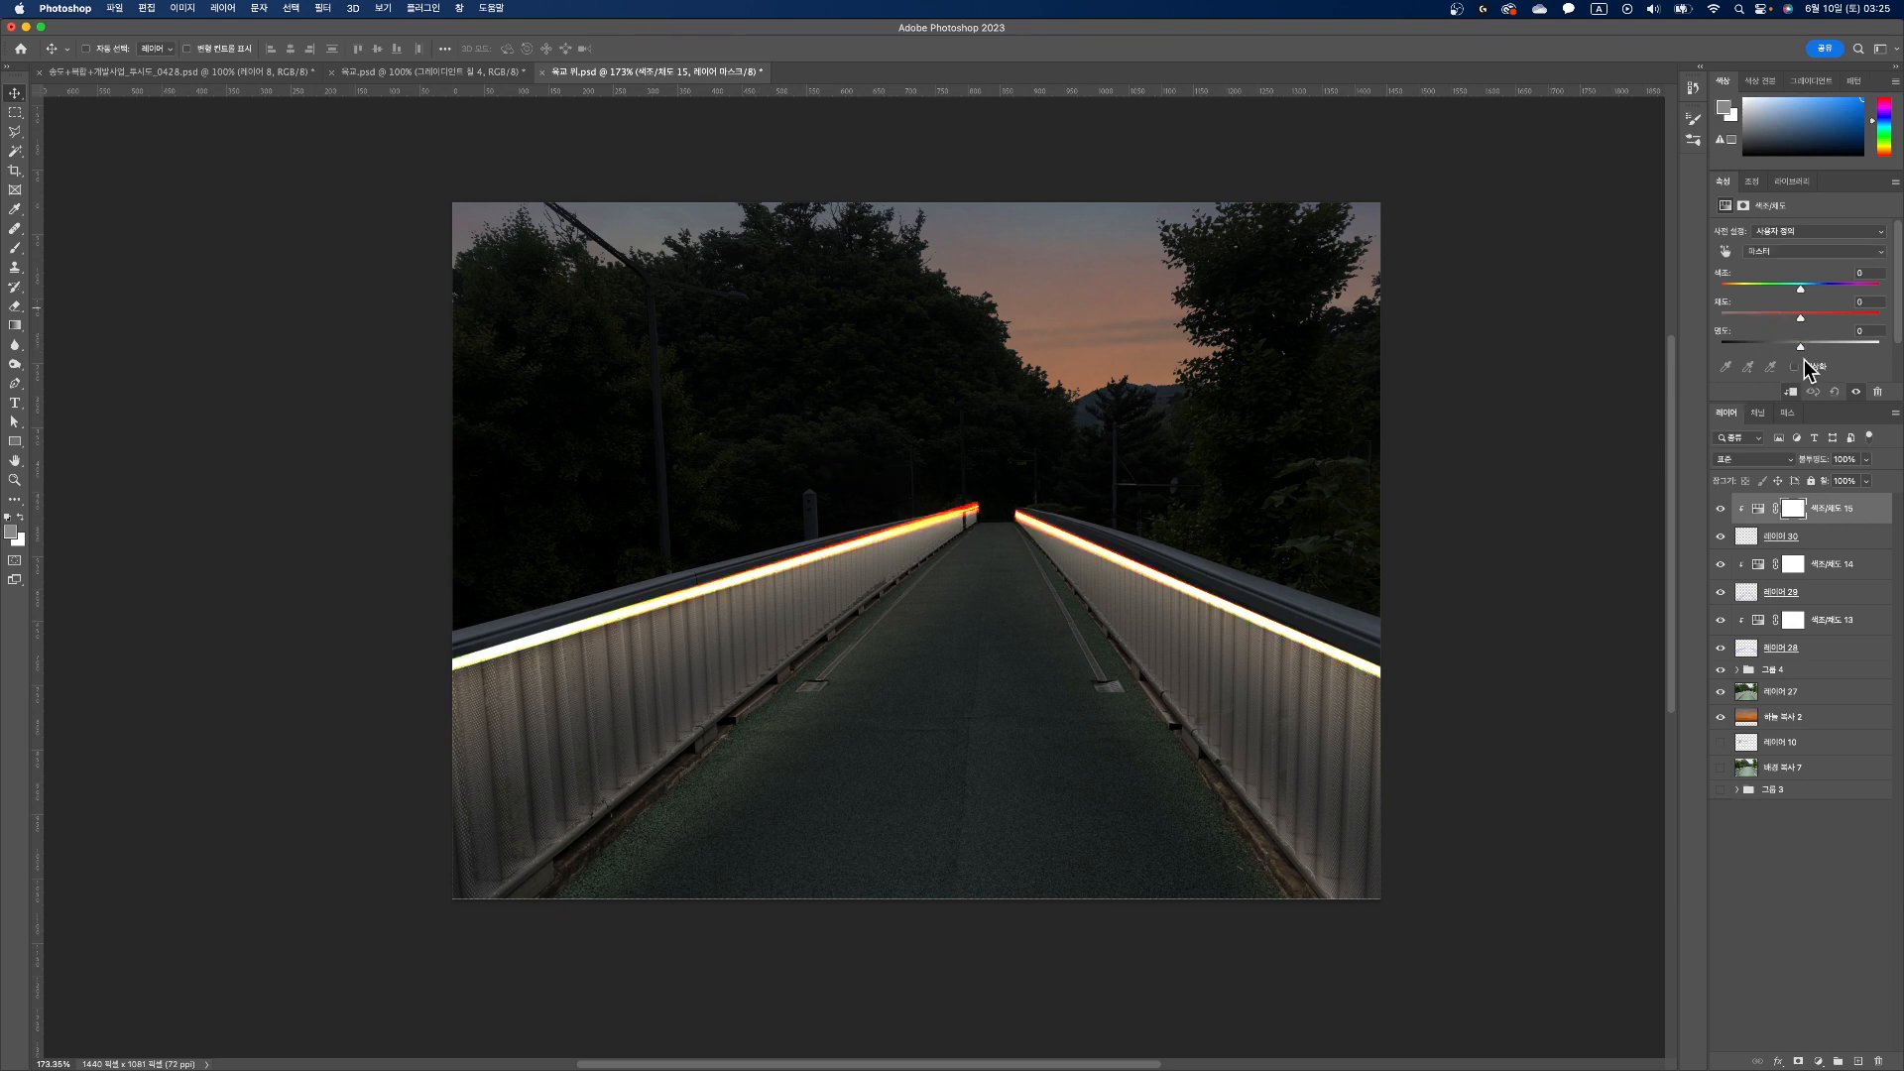
pyautogui.click(1794, 368)
pyautogui.click(1795, 367)
pyautogui.moveTo(1794, 348); pyautogui.dragTo(1731, 318)
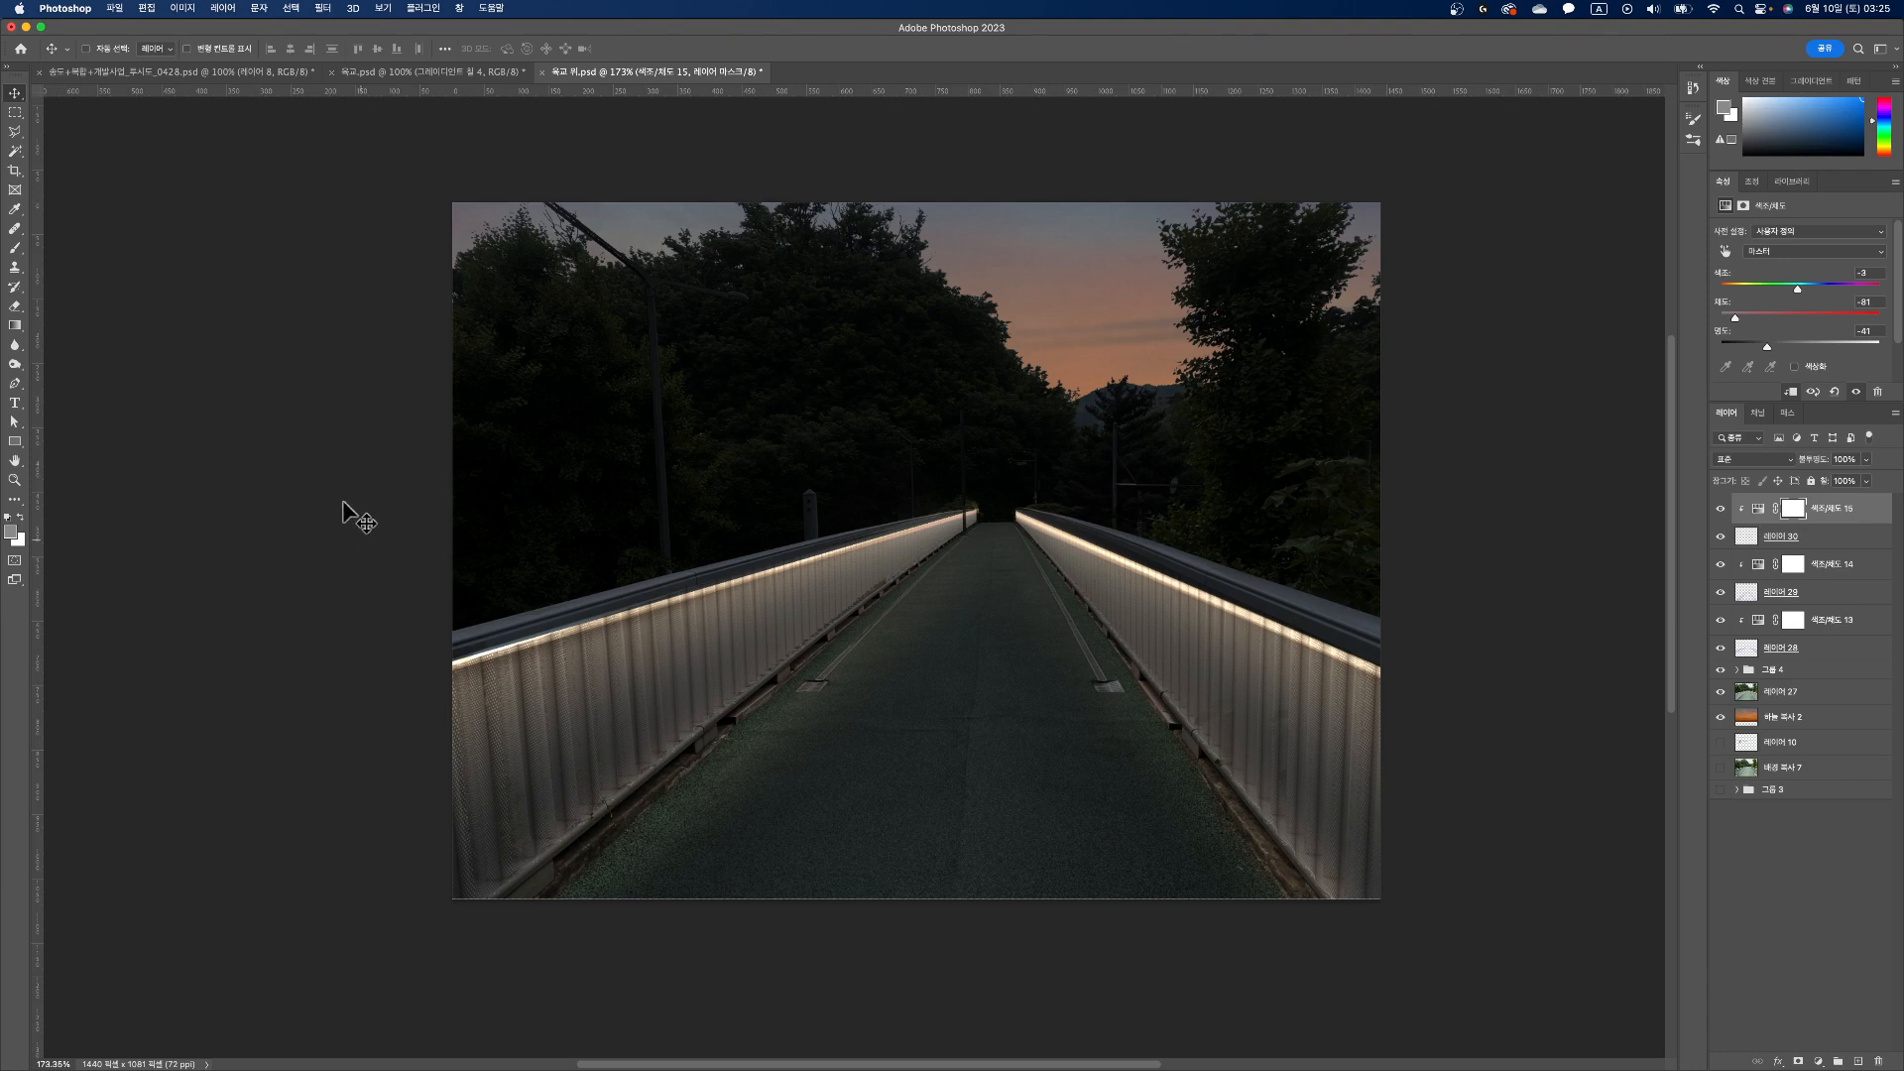
# Step: Select the area around the left railing on the light streak layer and nudge its streak slightly down
pyautogui.click(15, 112)
pyautogui.moveTo(214, 349); pyautogui.dragTo(988, 795)
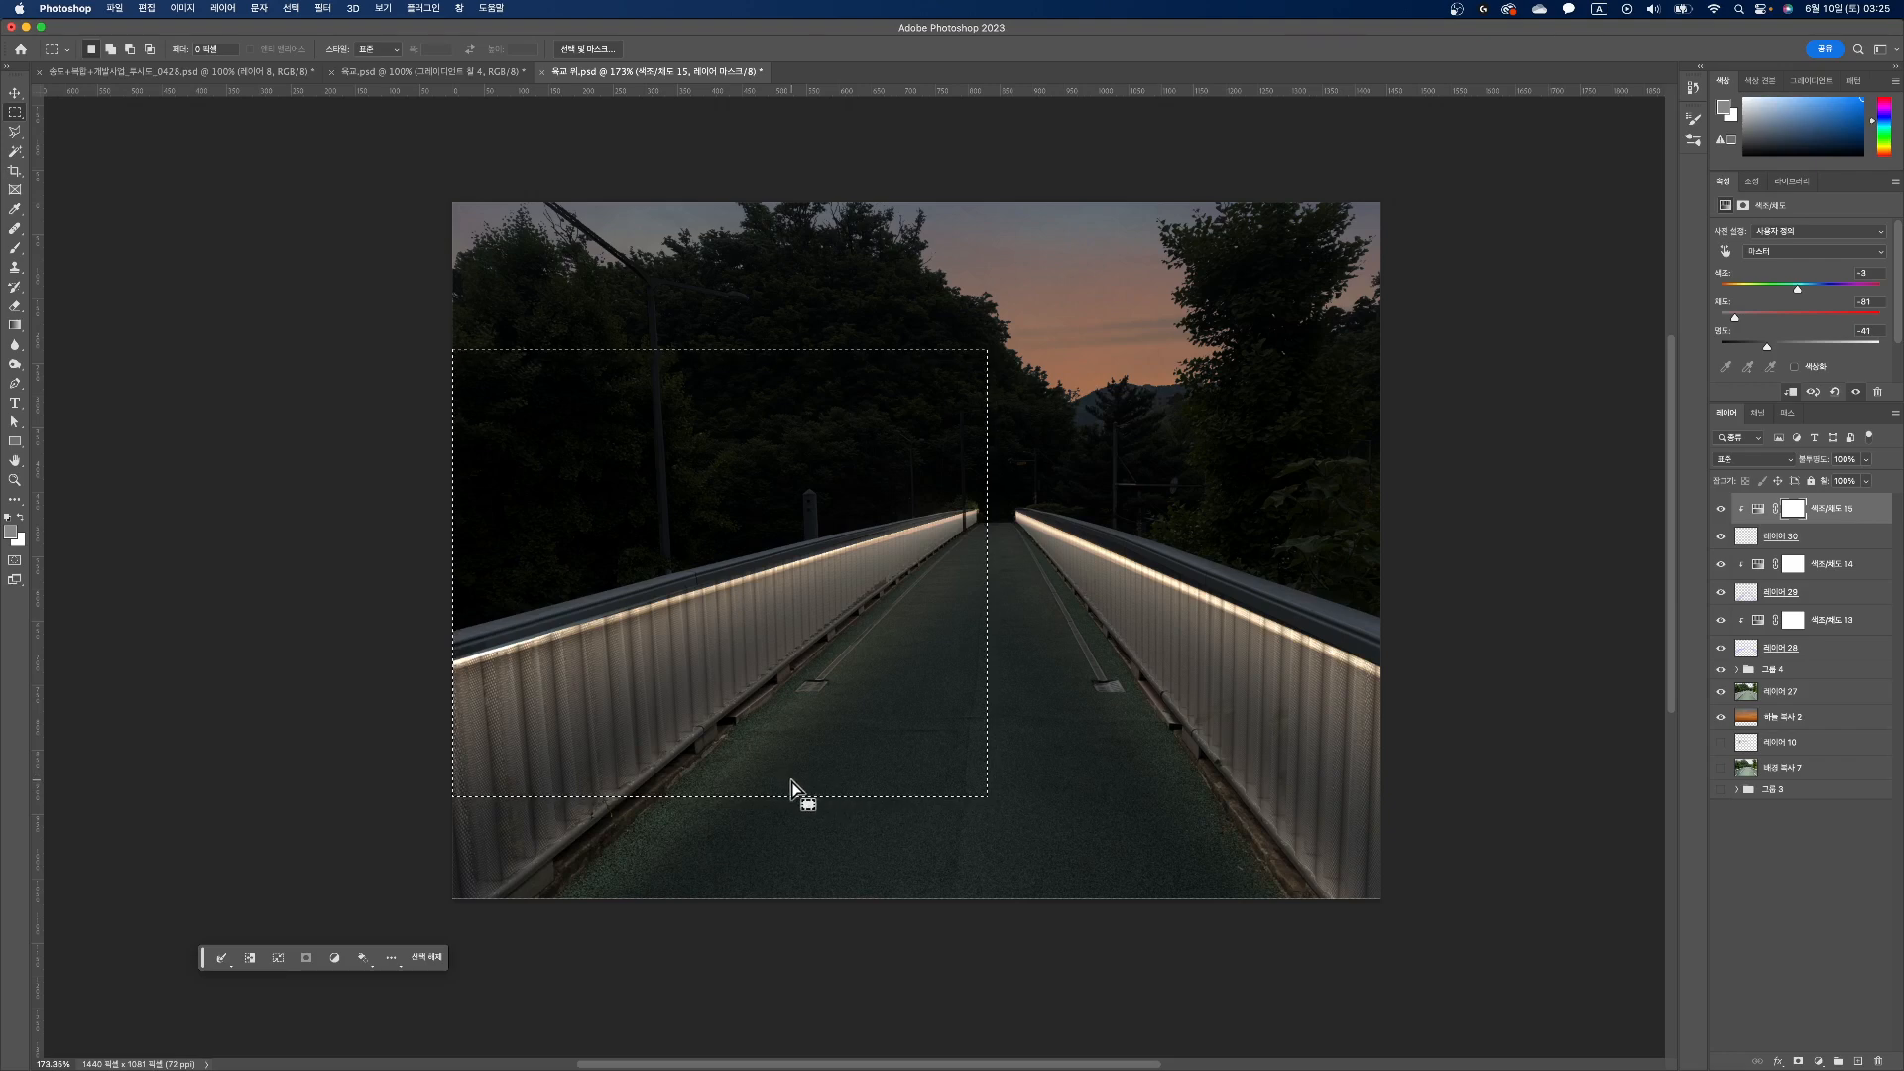
pyautogui.press('v')
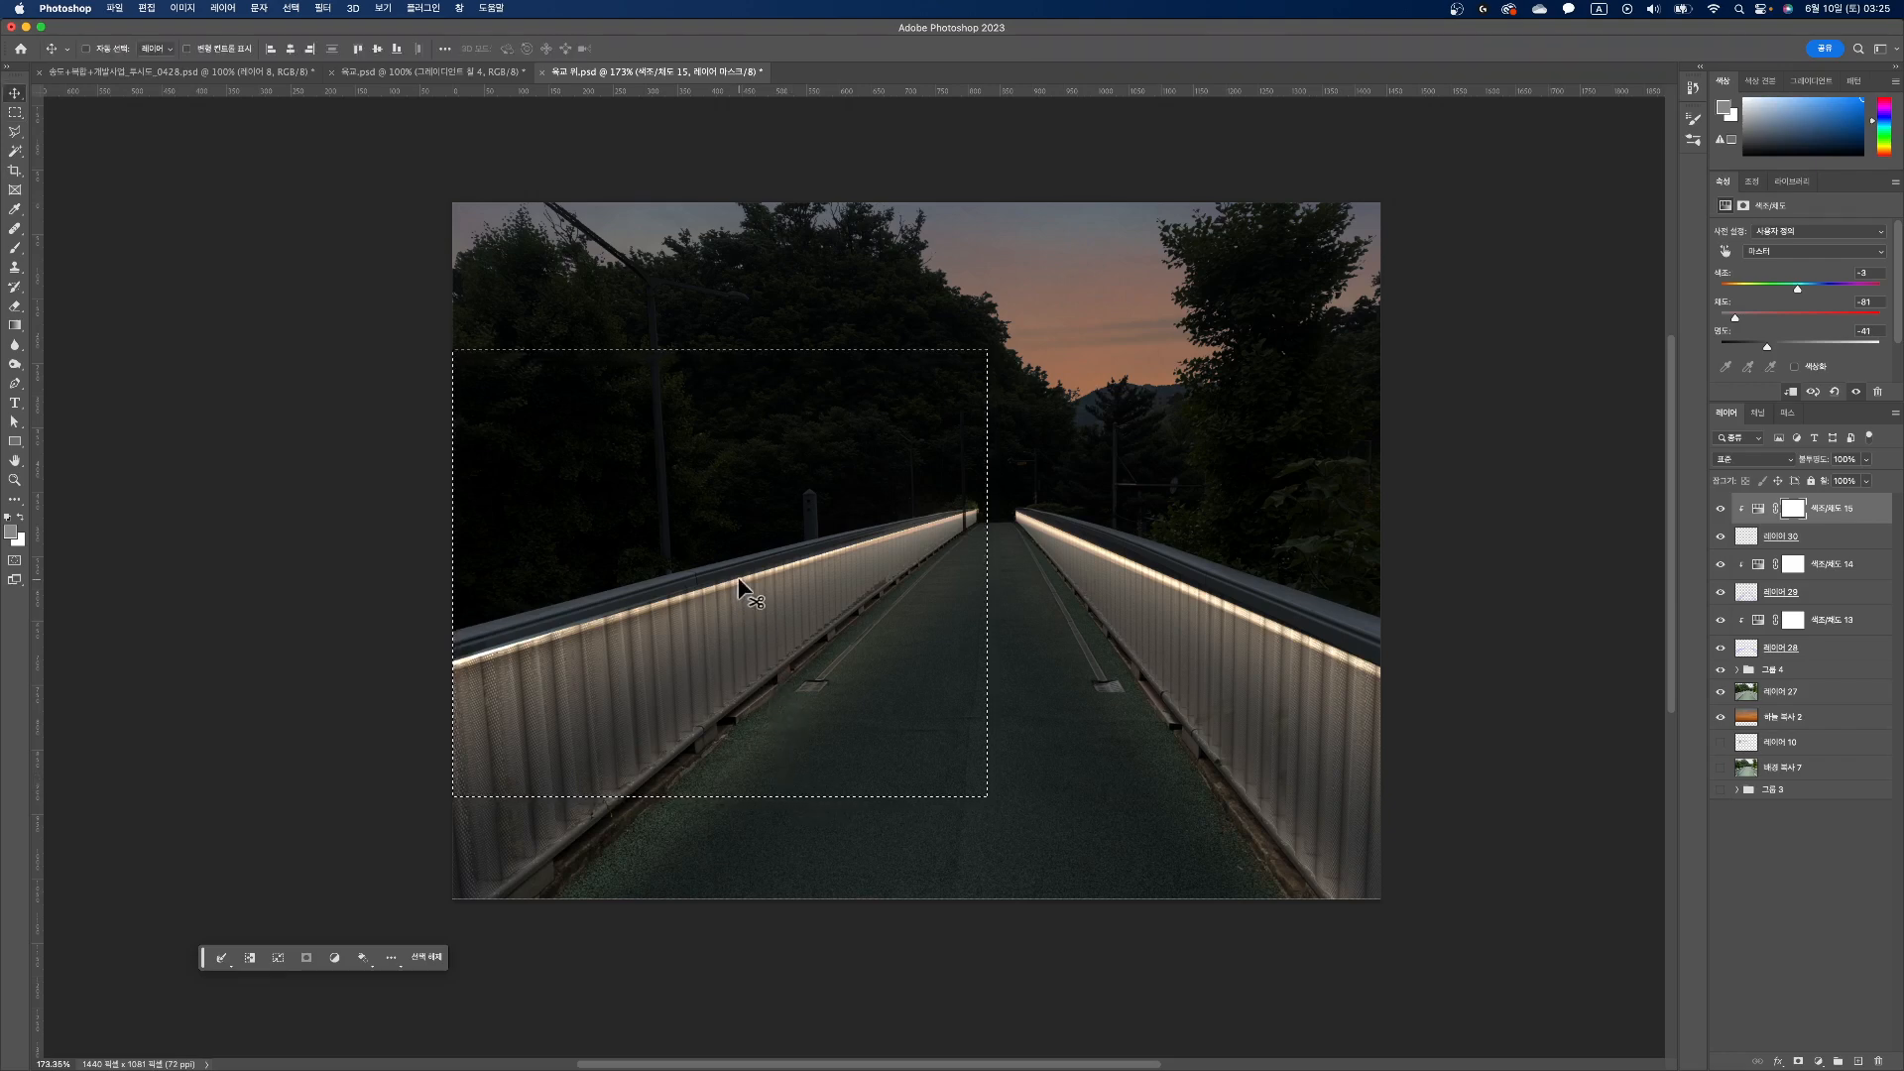
pyautogui.moveTo(741, 582); pyautogui.dragTo(739, 575)
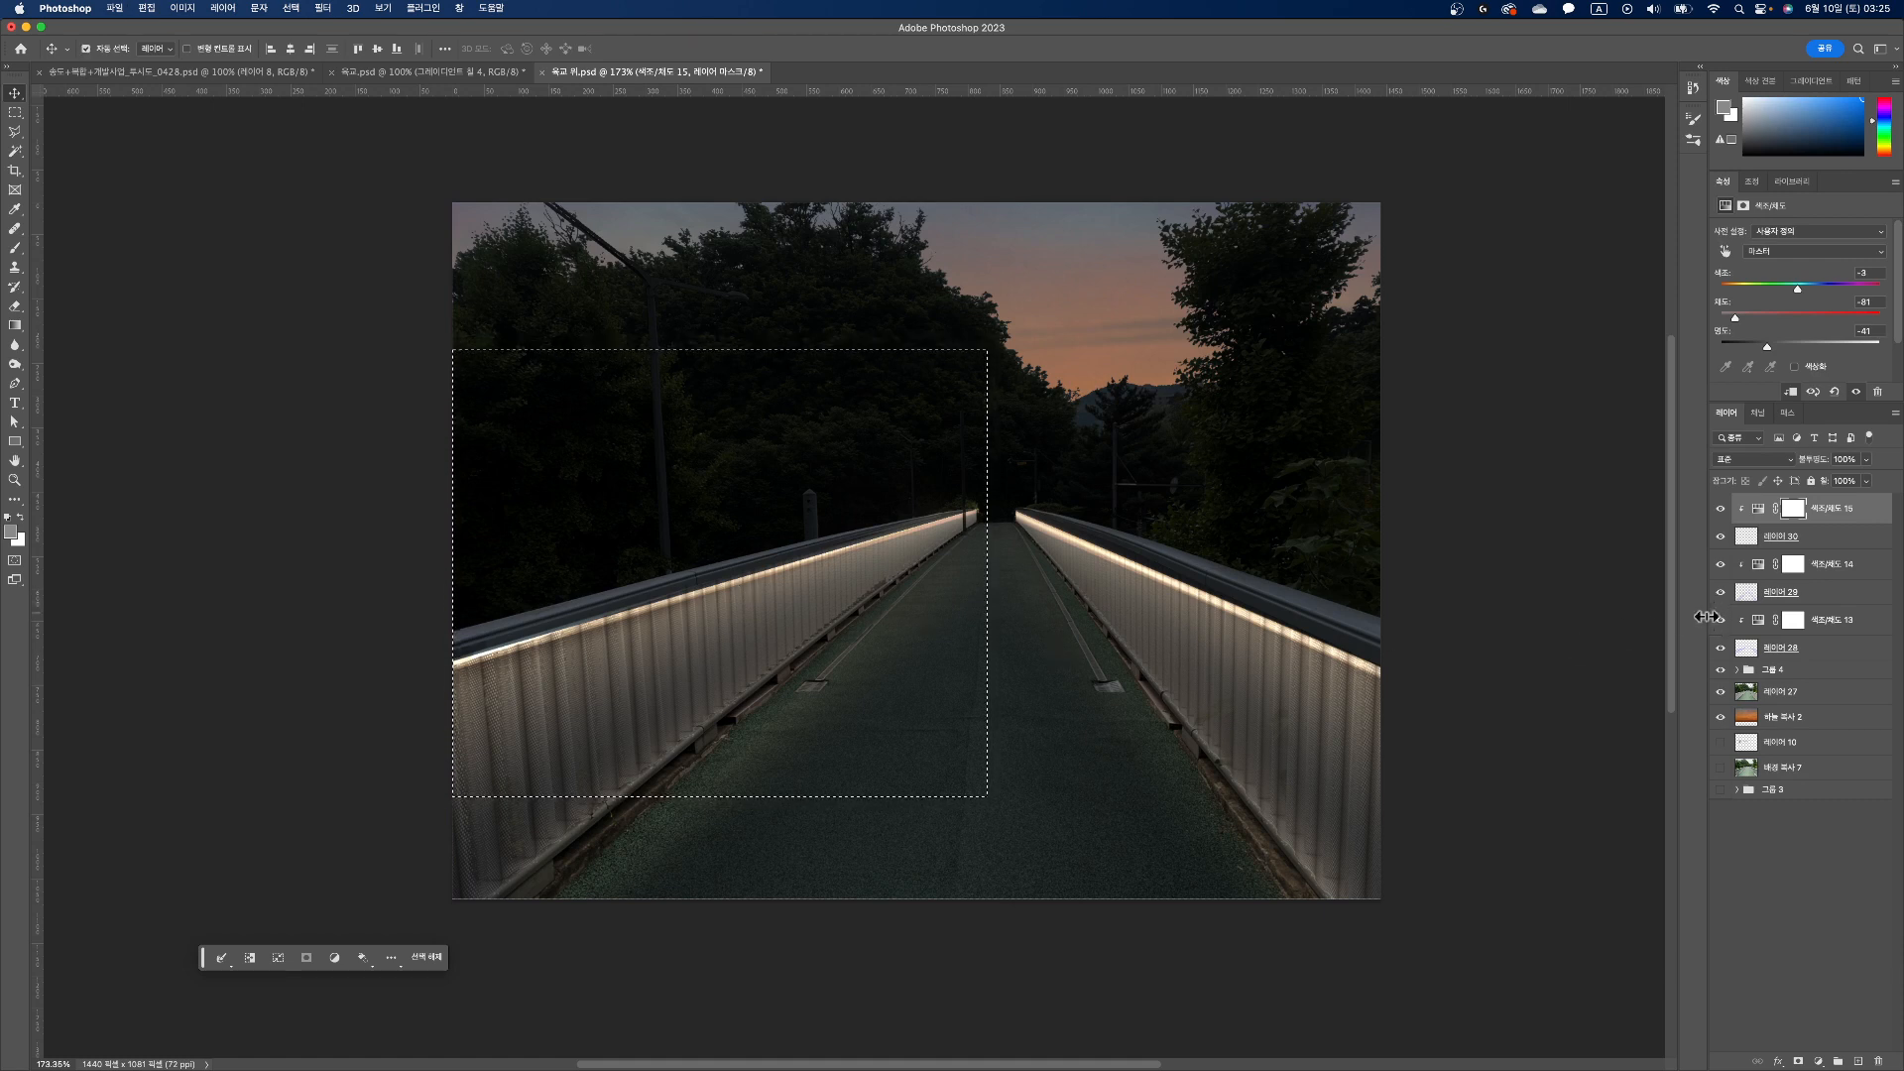
pyautogui.click(1785, 536)
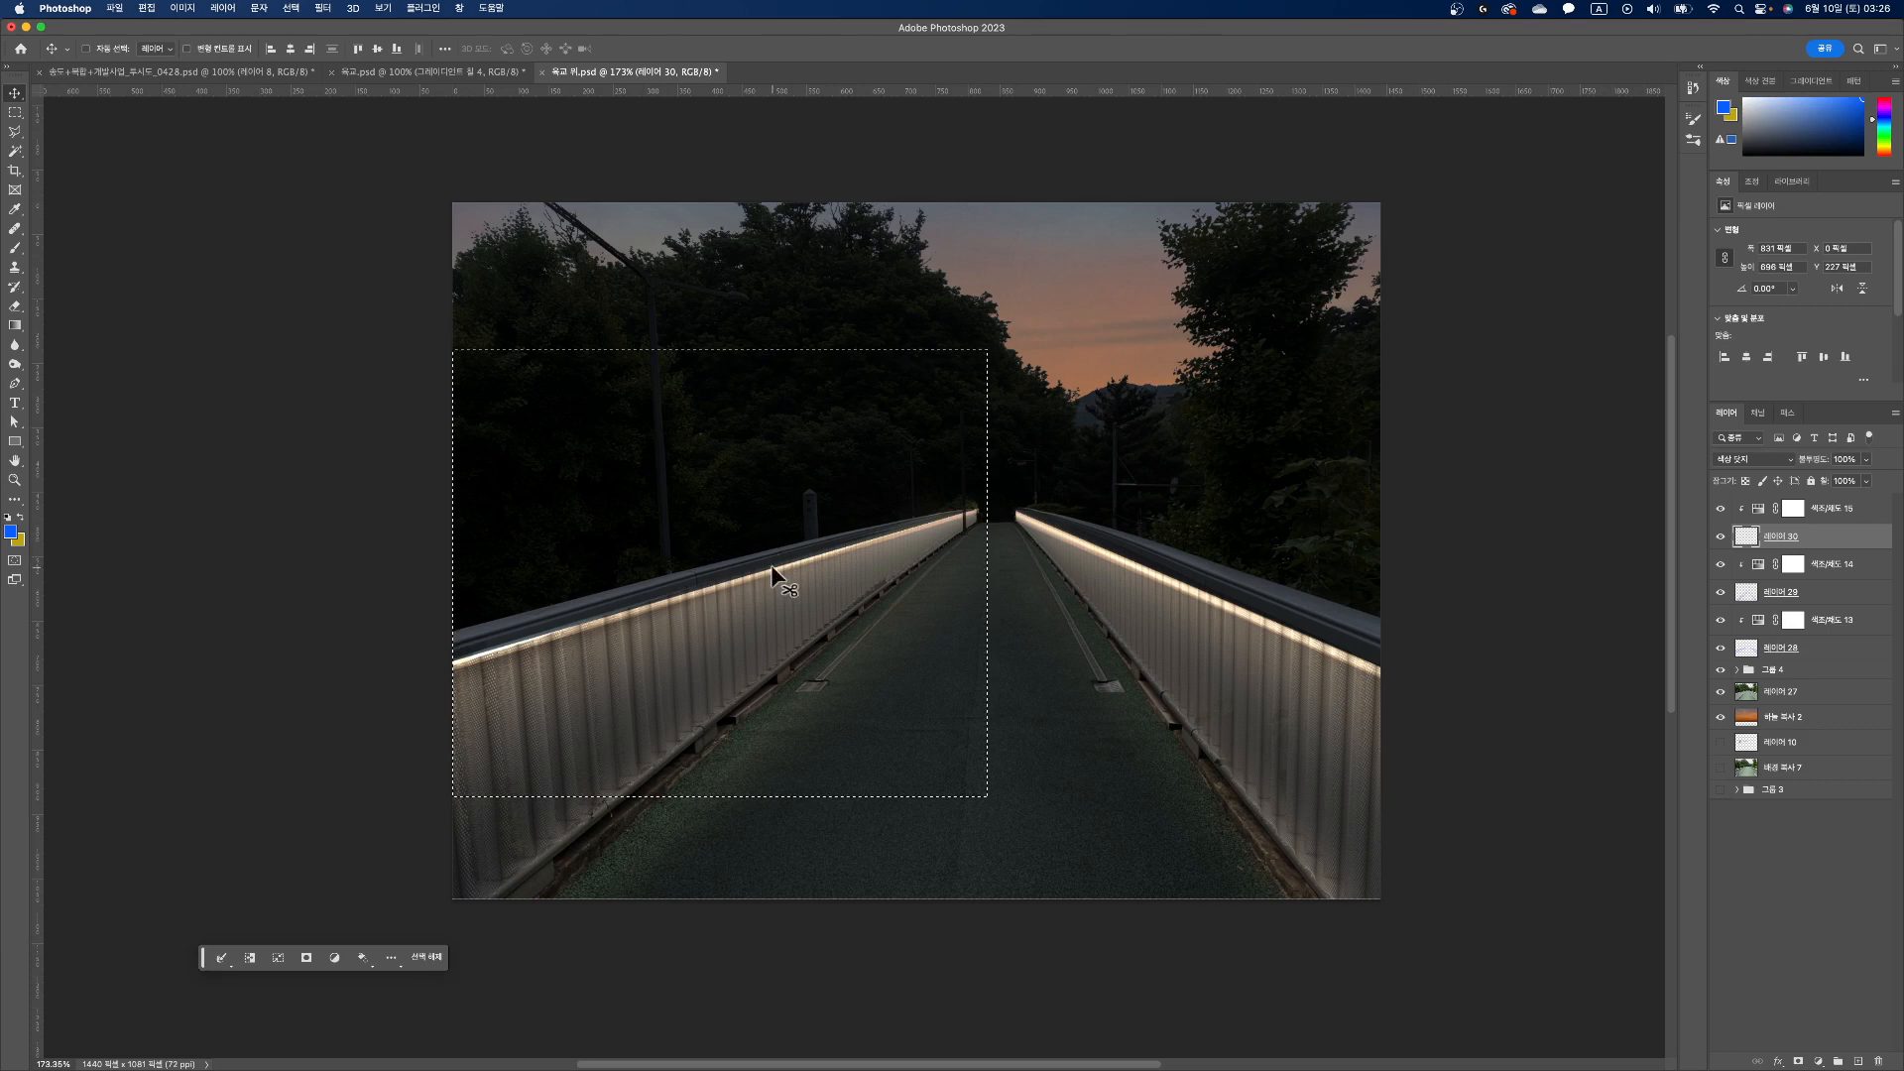
pyautogui.moveTo(770, 564); pyautogui.dragTo(772, 569)
# Step: Distort the left streak so it widens toward the photo's left edge and tapers toward the bridge's far end, and clear the selection
pyautogui.press('super+t')
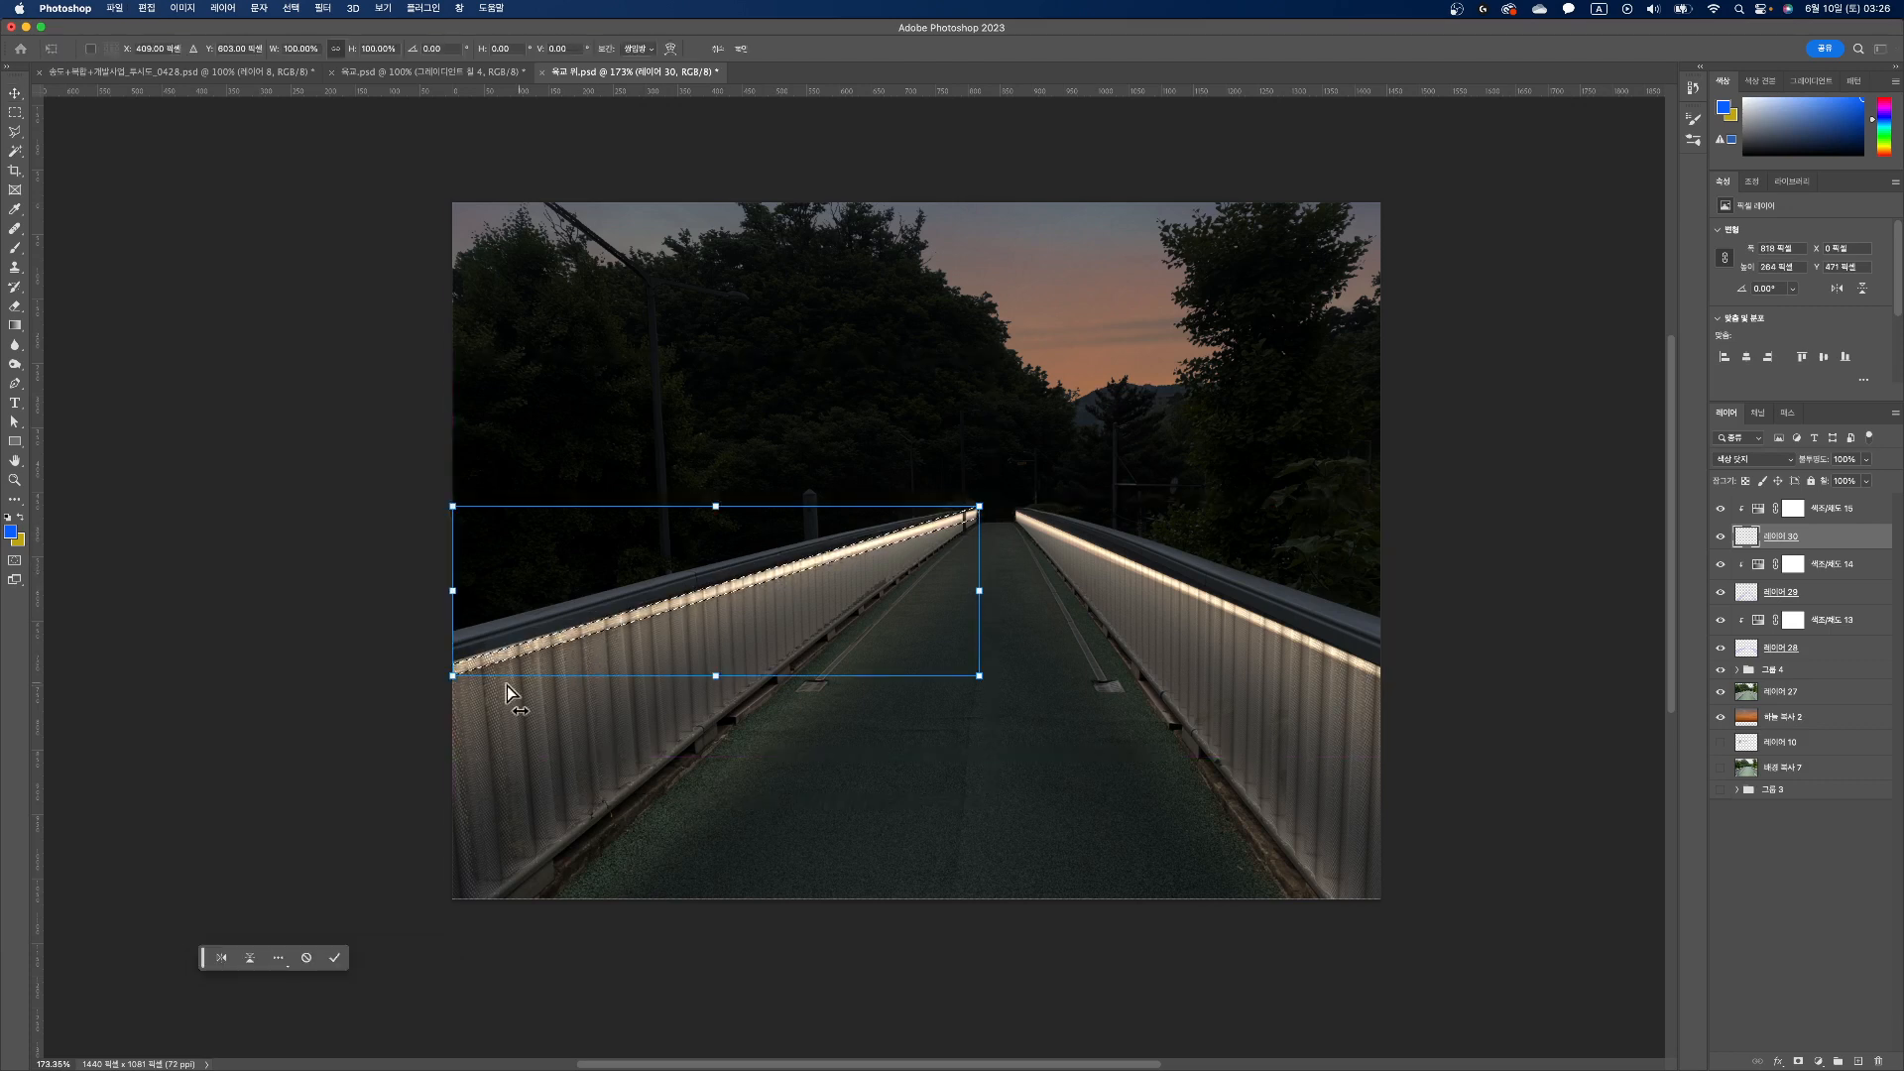
pyautogui.moveTo(453, 676); pyautogui.dragTo(452, 685)
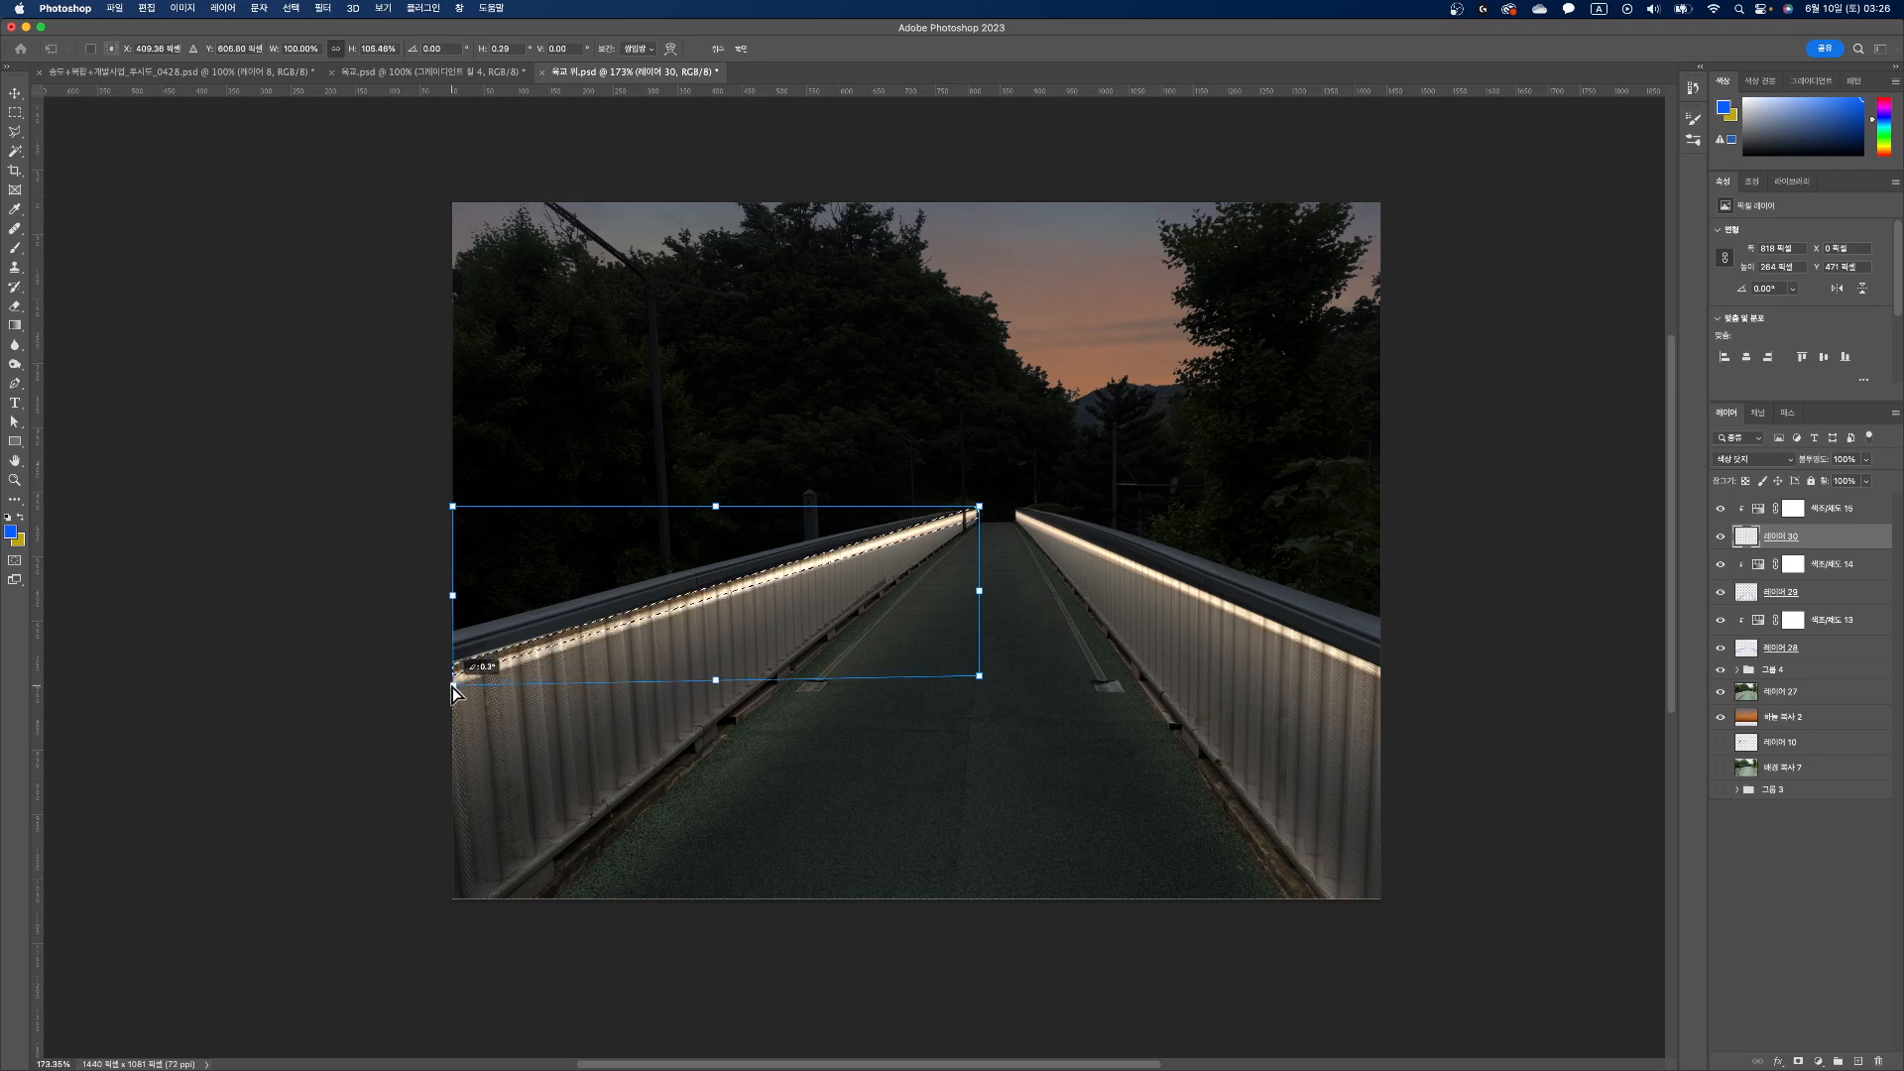
pyautogui.moveTo(453, 508); pyautogui.dragTo(407, 390)
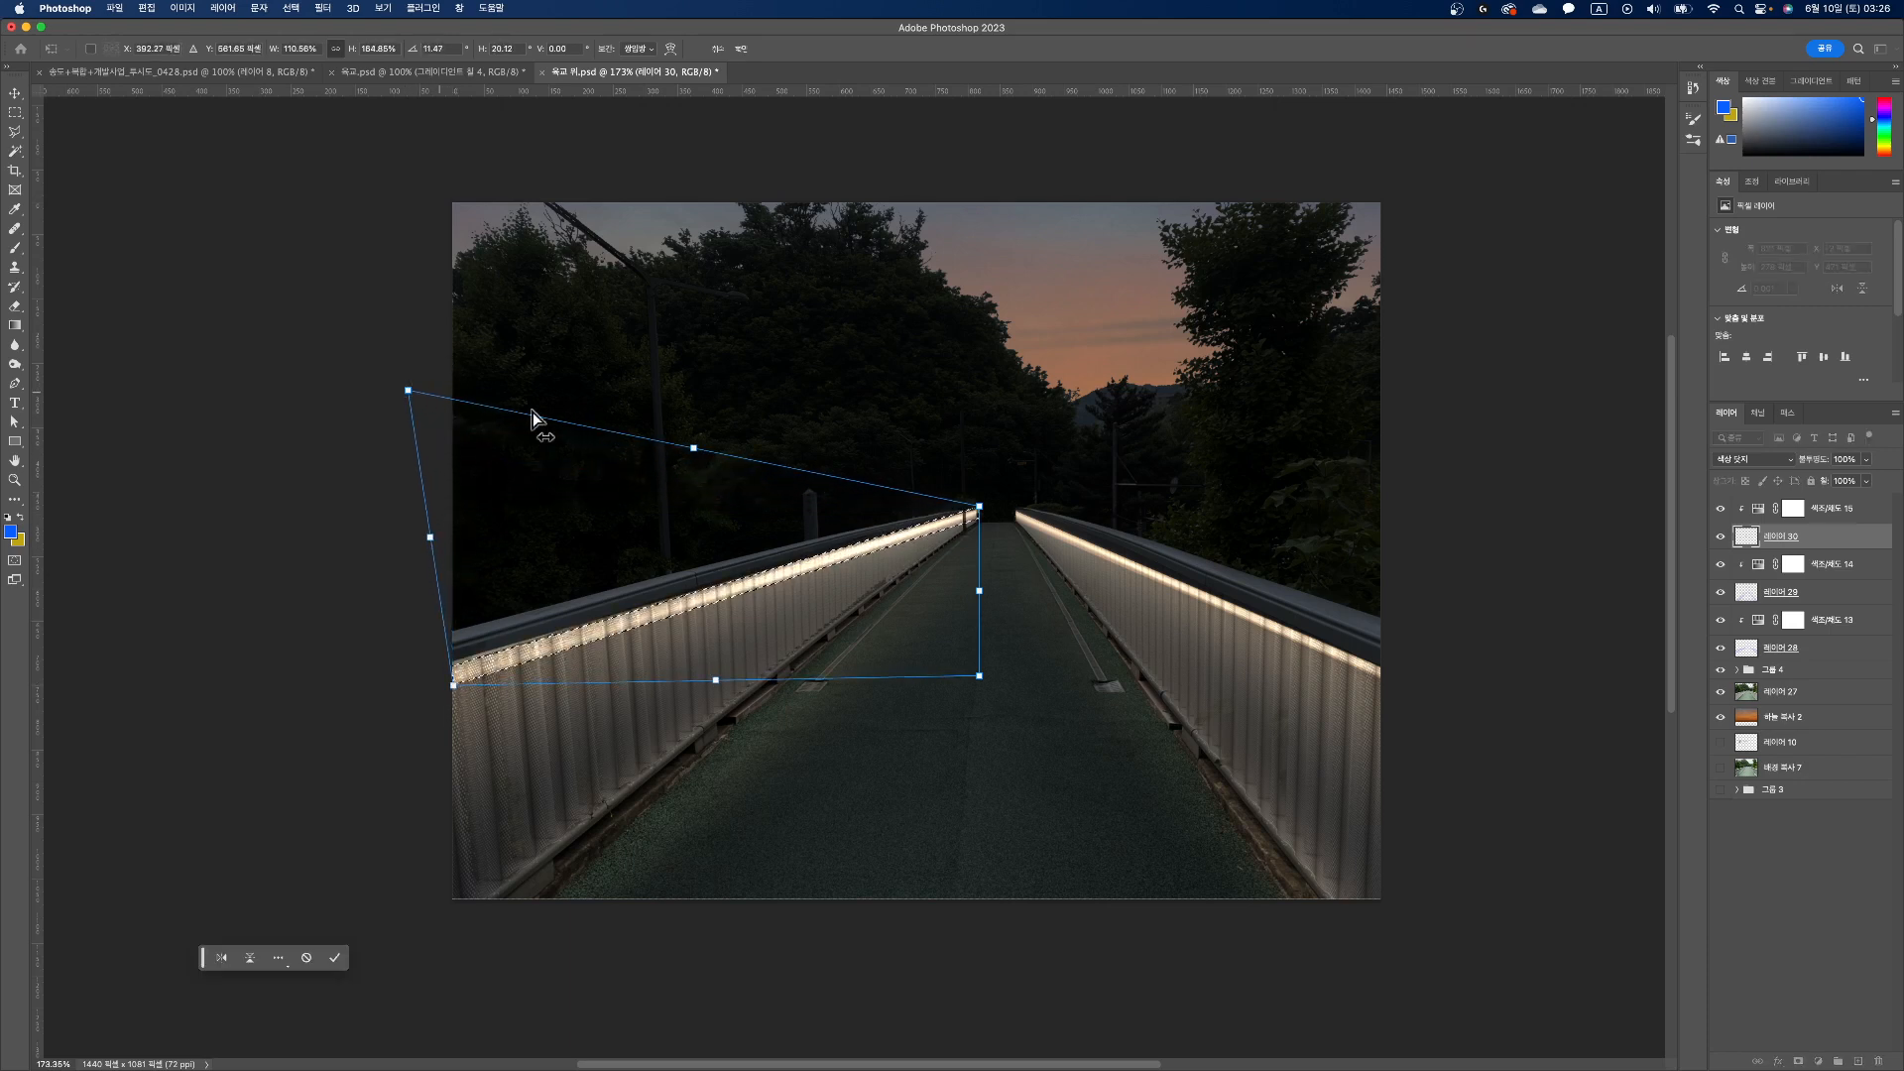
pyautogui.moveTo(980, 675); pyautogui.dragTo(983, 562)
pyautogui.press('Return')
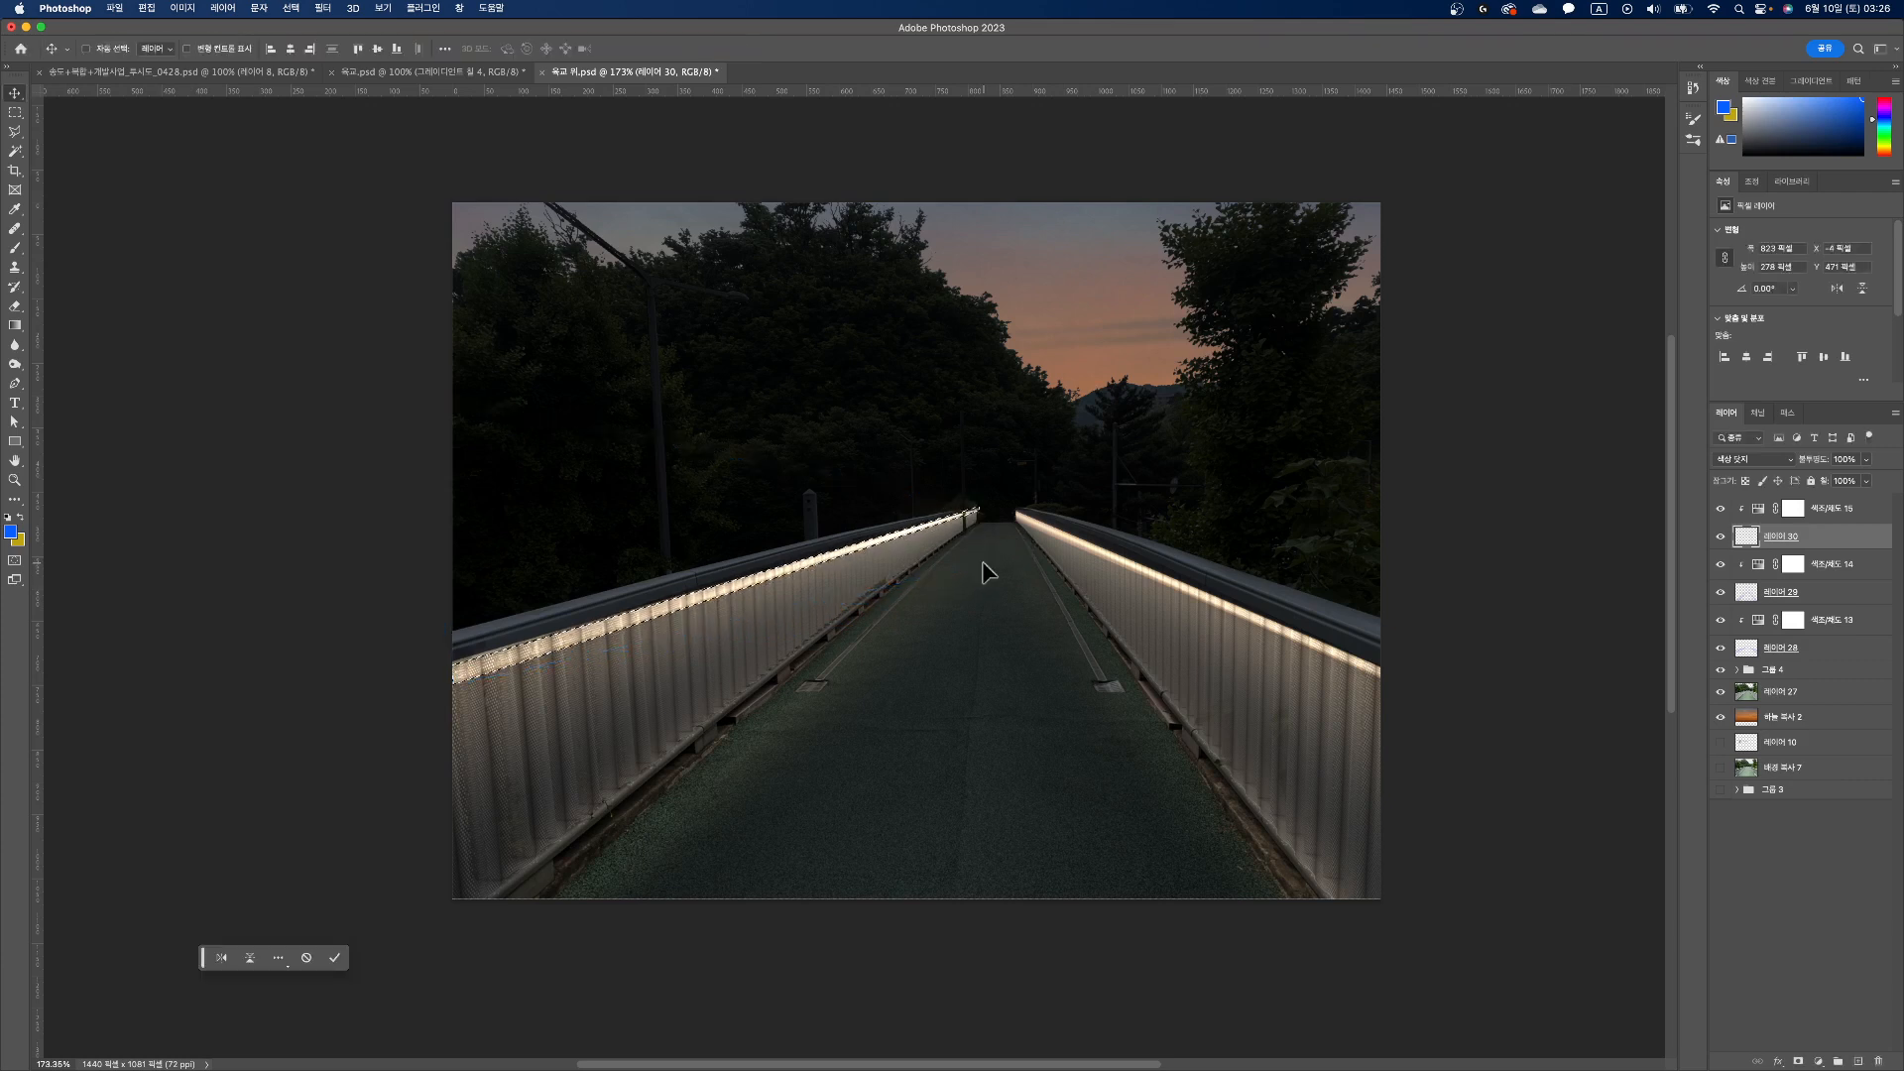
pyautogui.press('super+d')
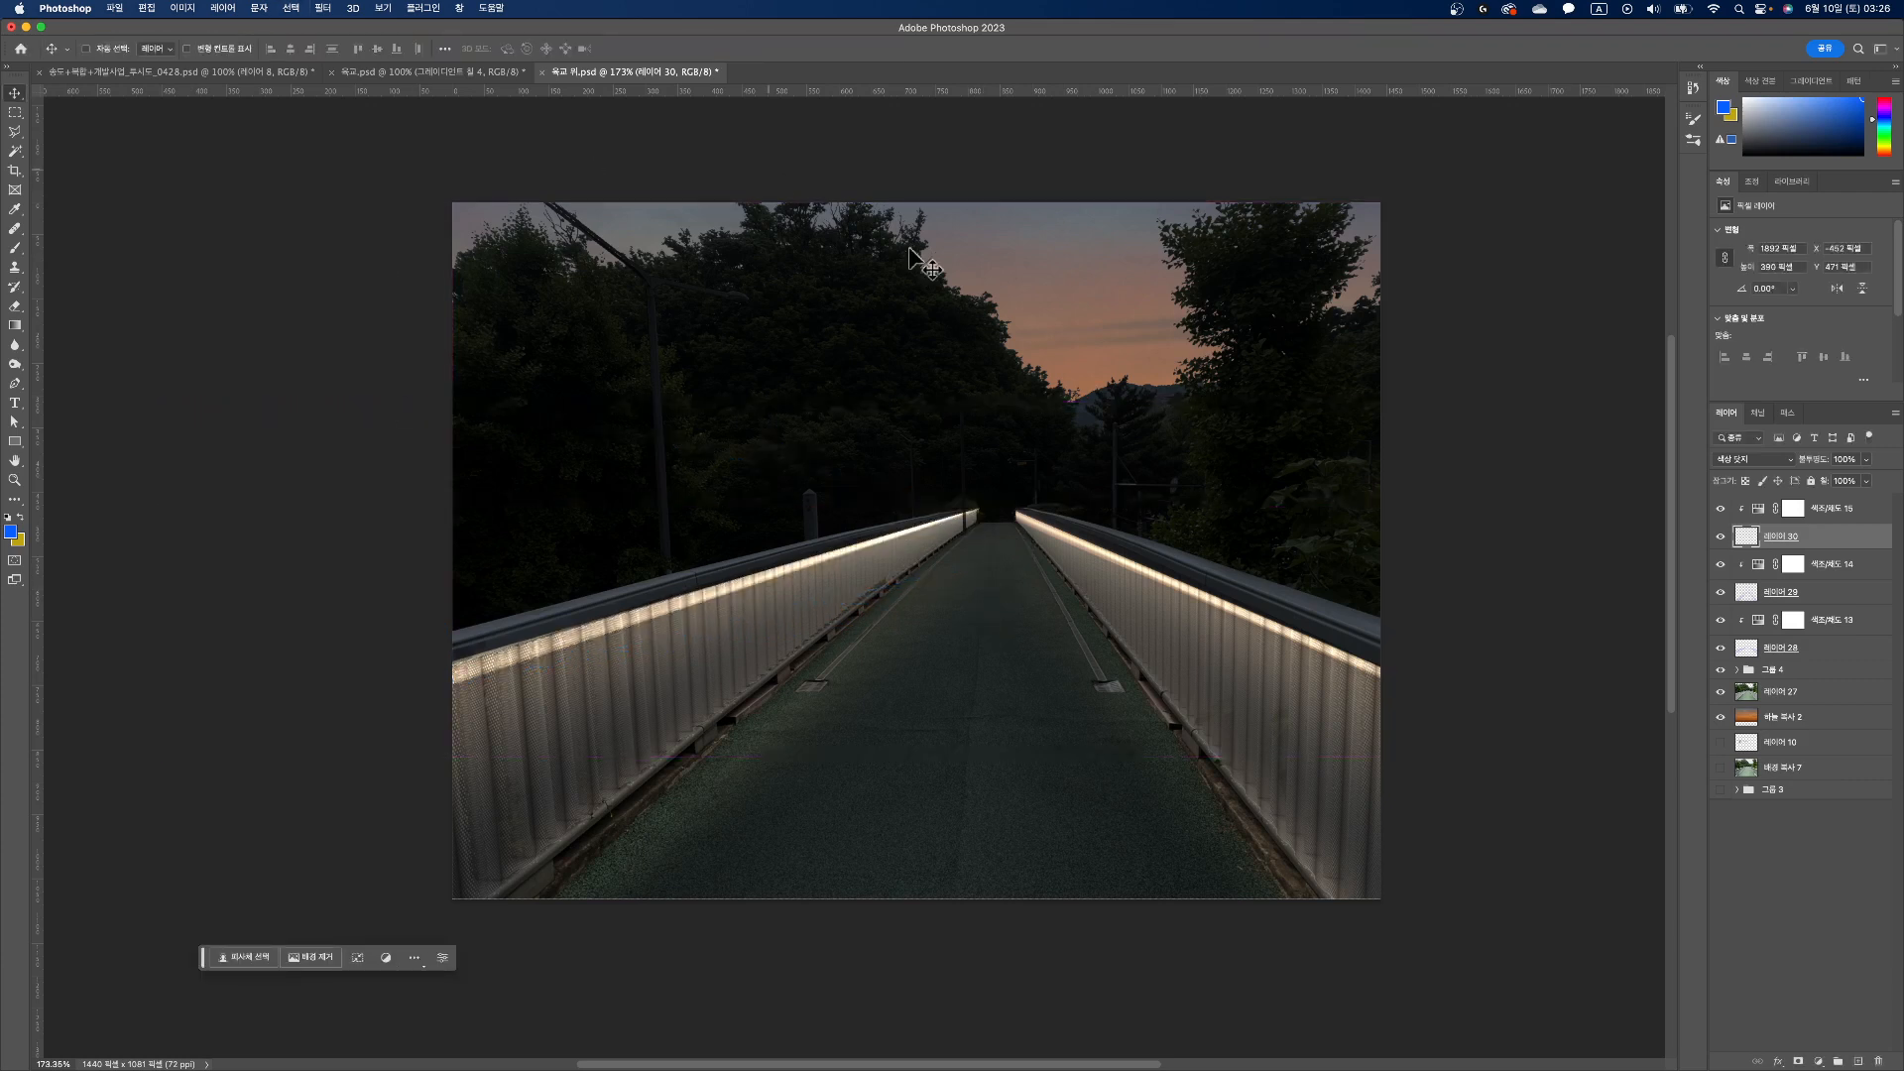
# Step: Try lowering the fill of the light streak layer to 62%, and restore it to 100%
pyautogui.click(1865, 481)
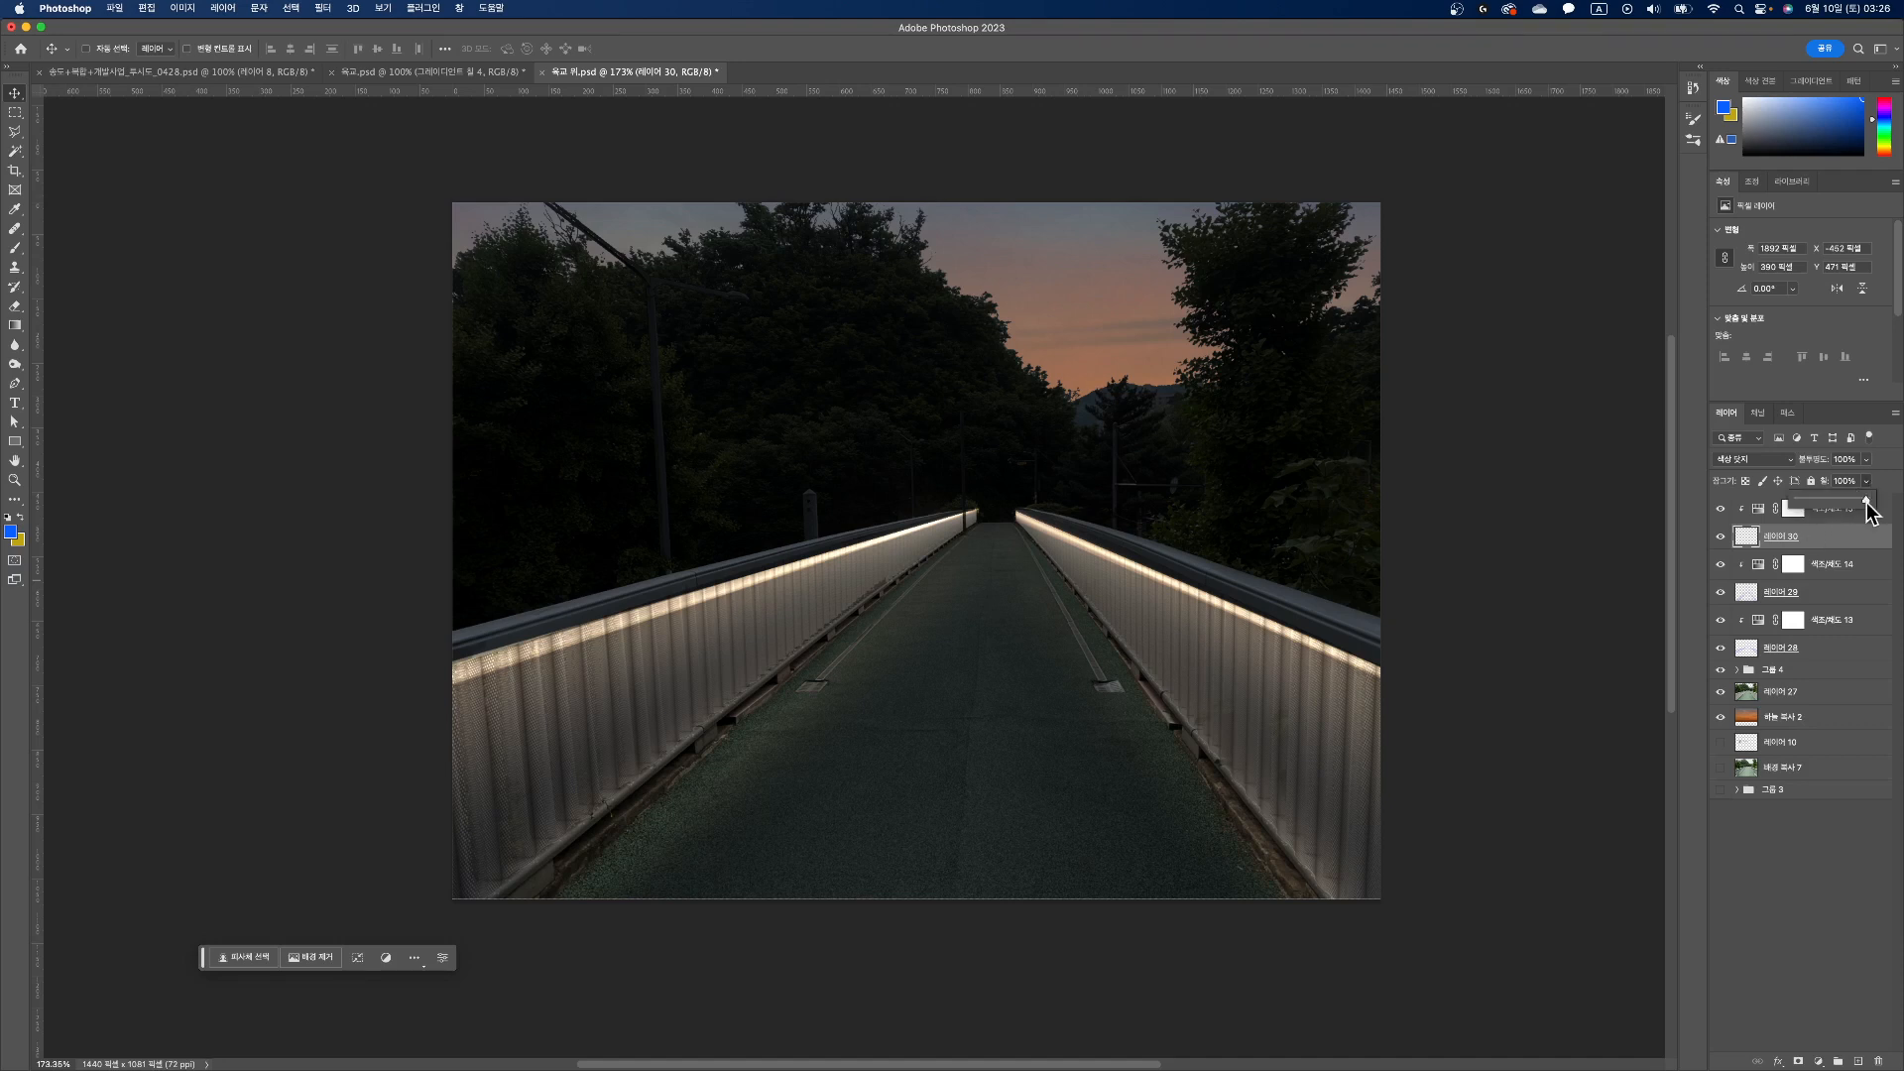
pyautogui.moveTo(1871, 501); pyautogui.dragTo(1838, 502)
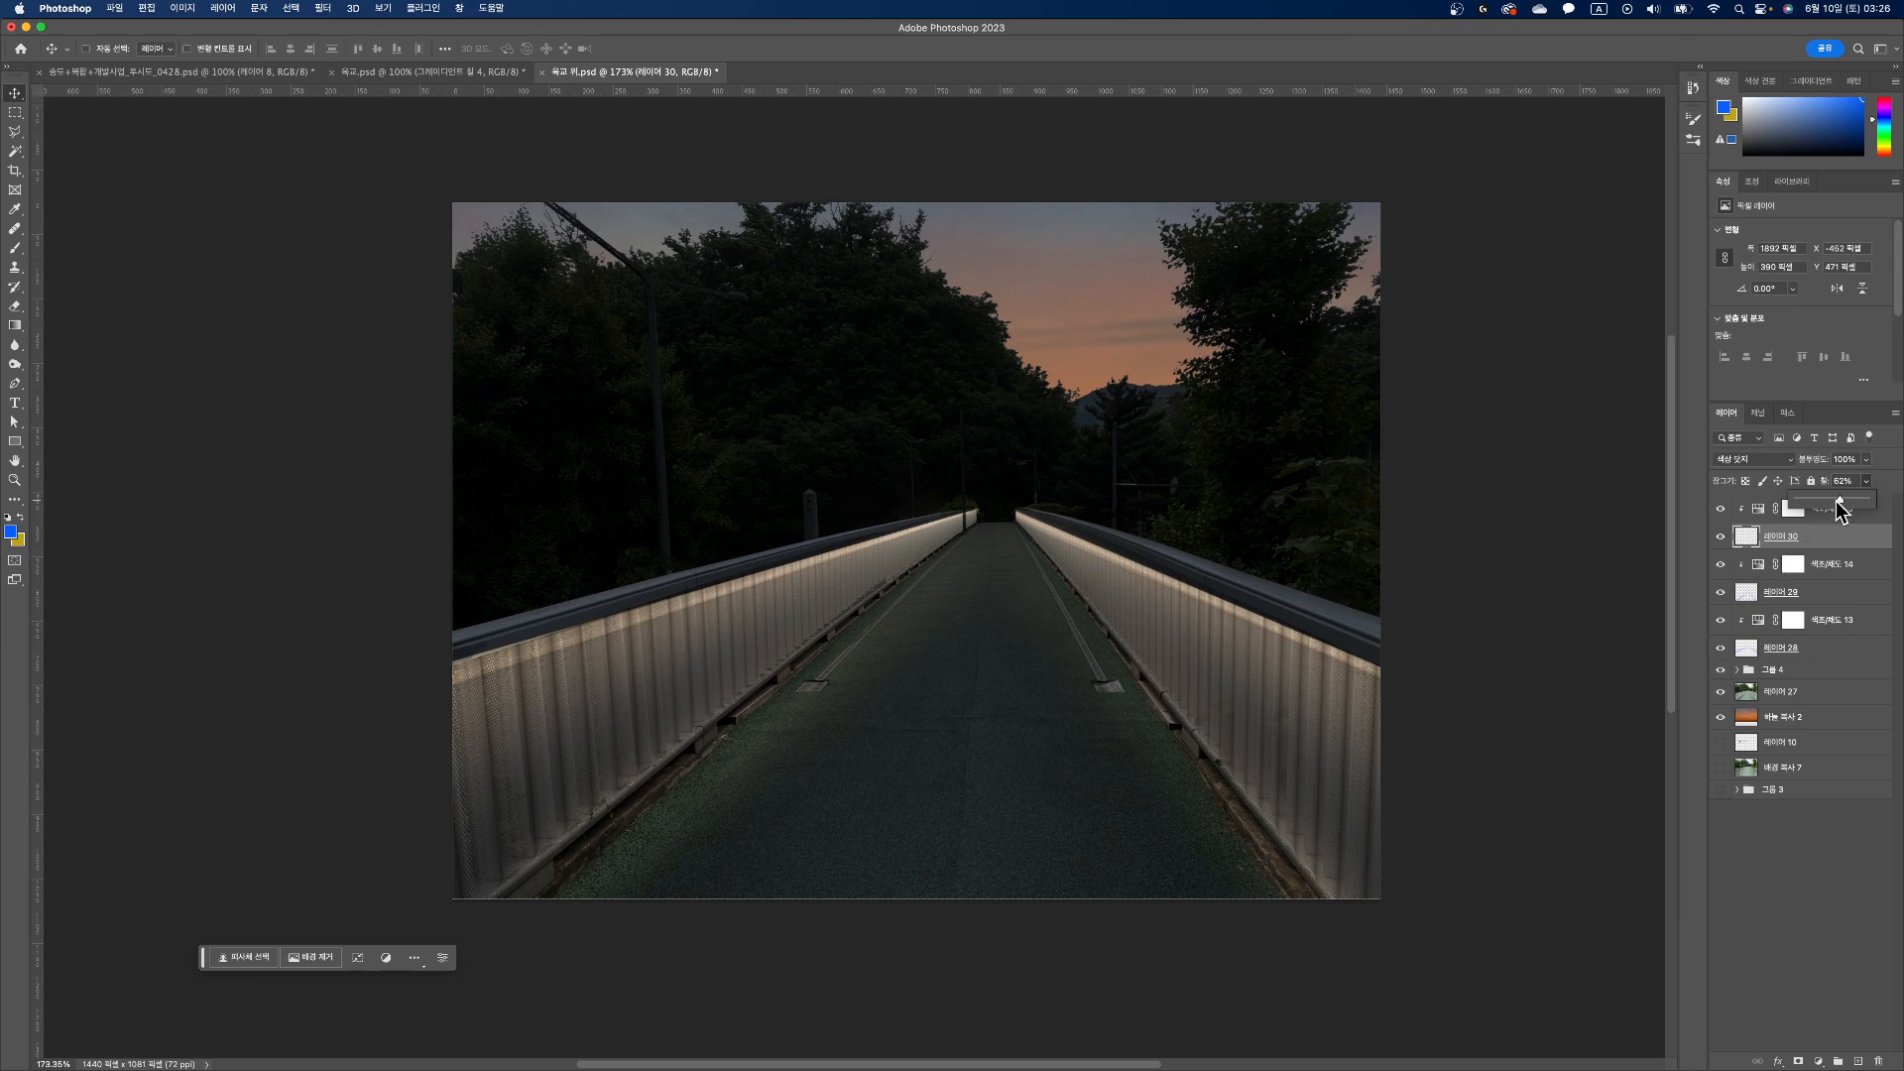
pyautogui.moveTo(1840, 498); pyautogui.dragTo(1873, 498)
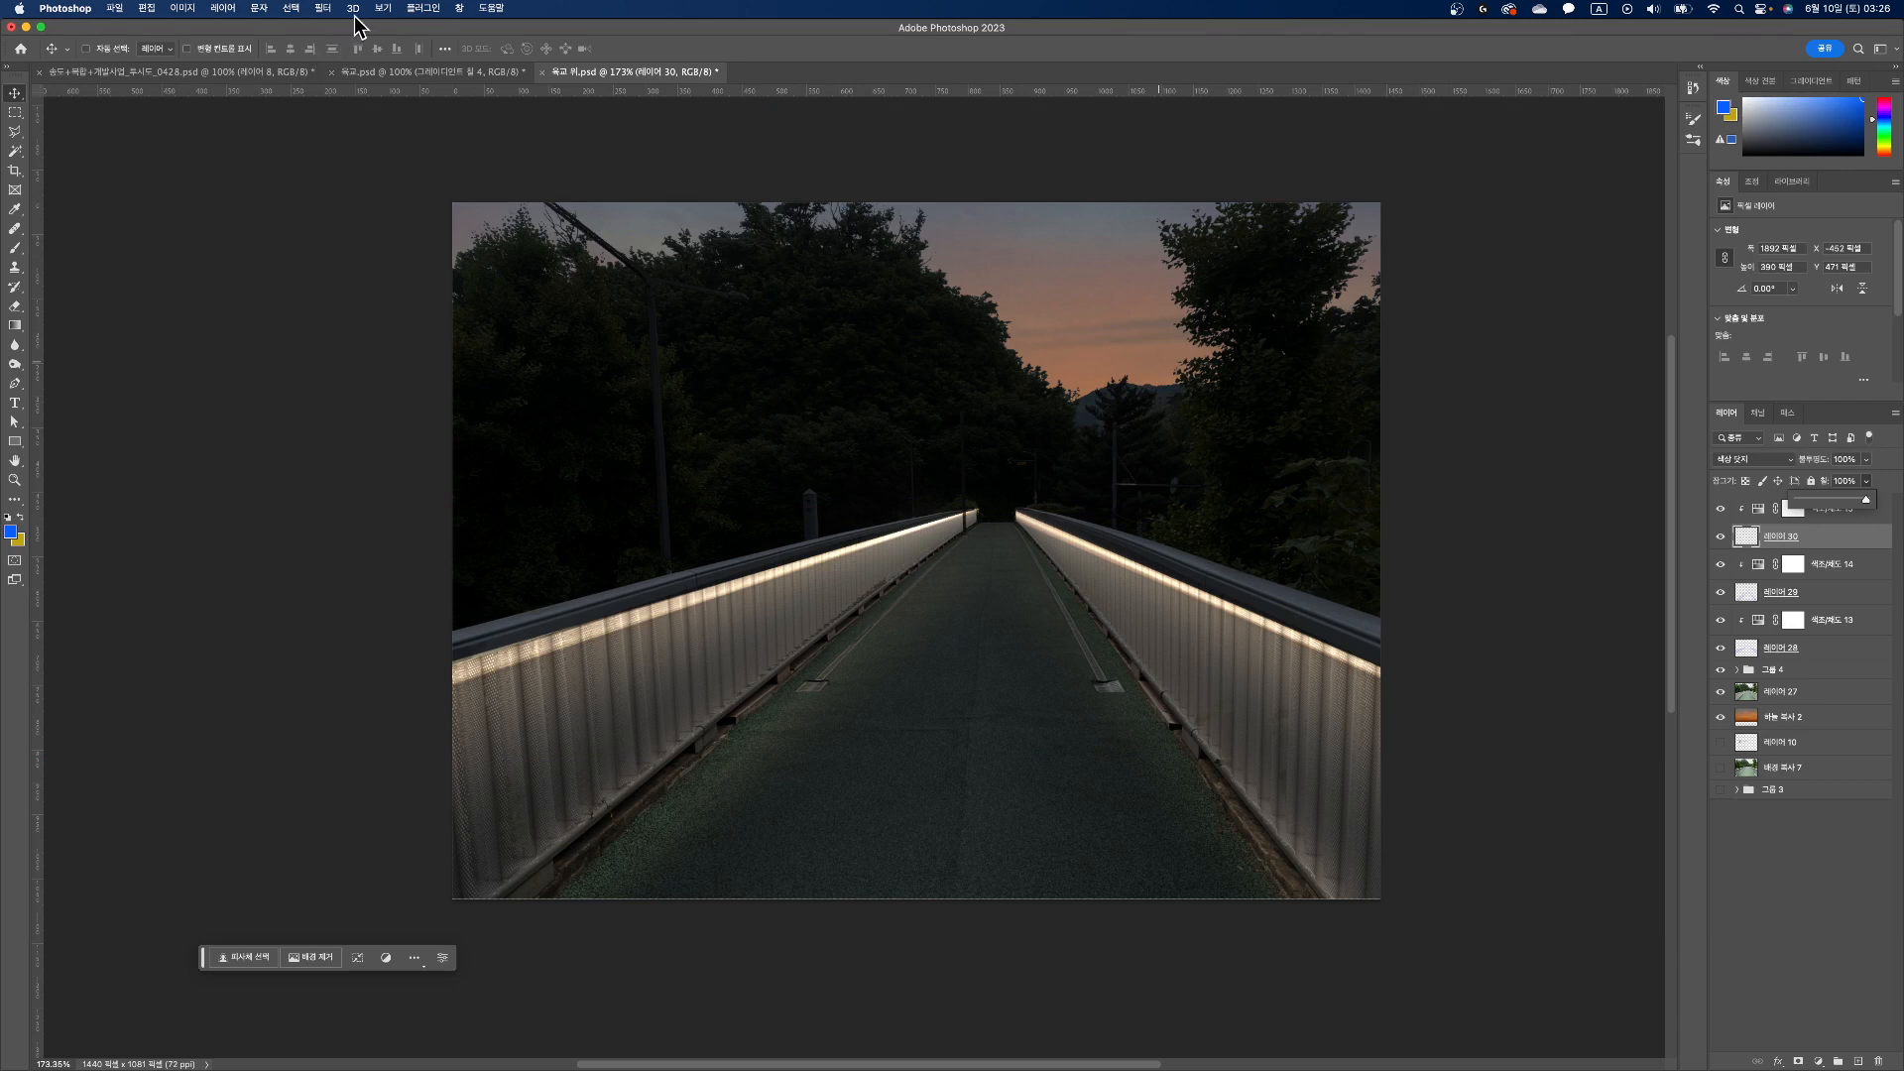
# Step: Soften the light streaks along both railings with a light Gaussian Blur
pyautogui.click(323, 14)
pyautogui.moveTo(393, 292)
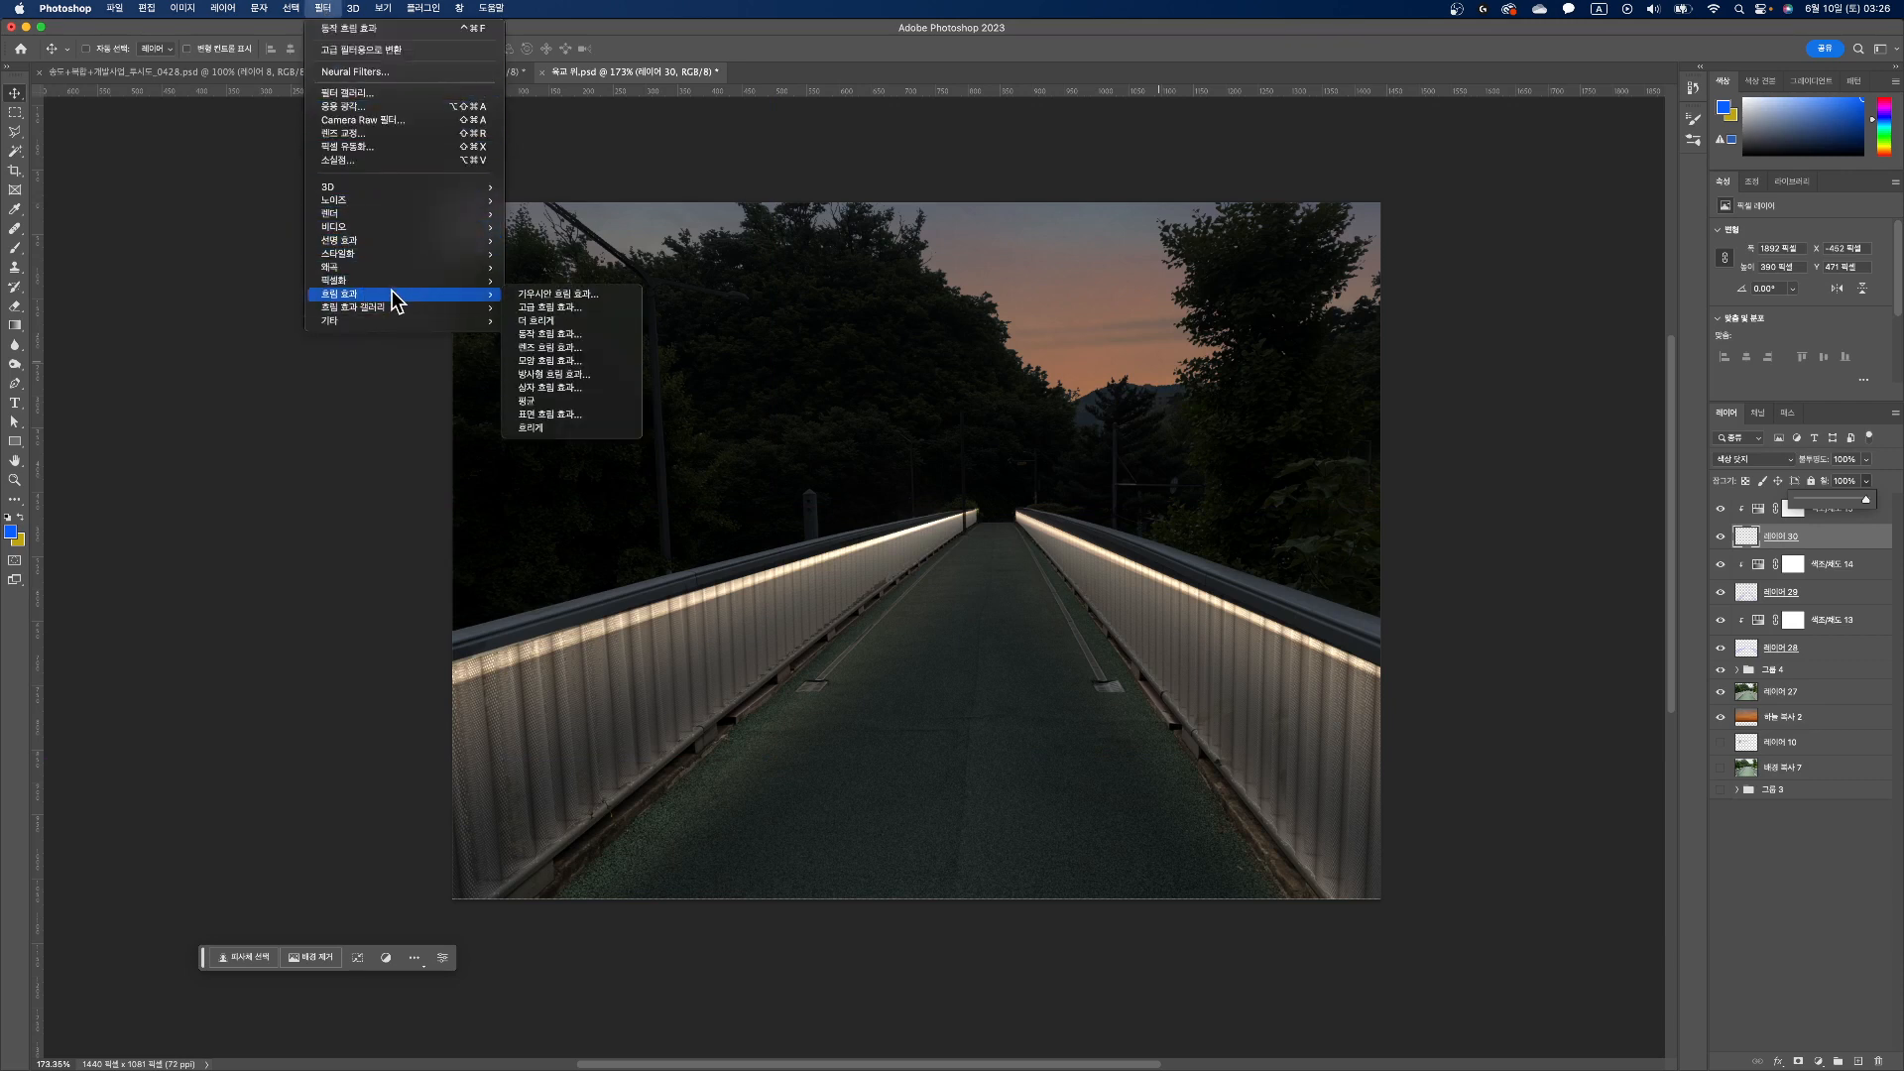
pyautogui.click(543, 294)
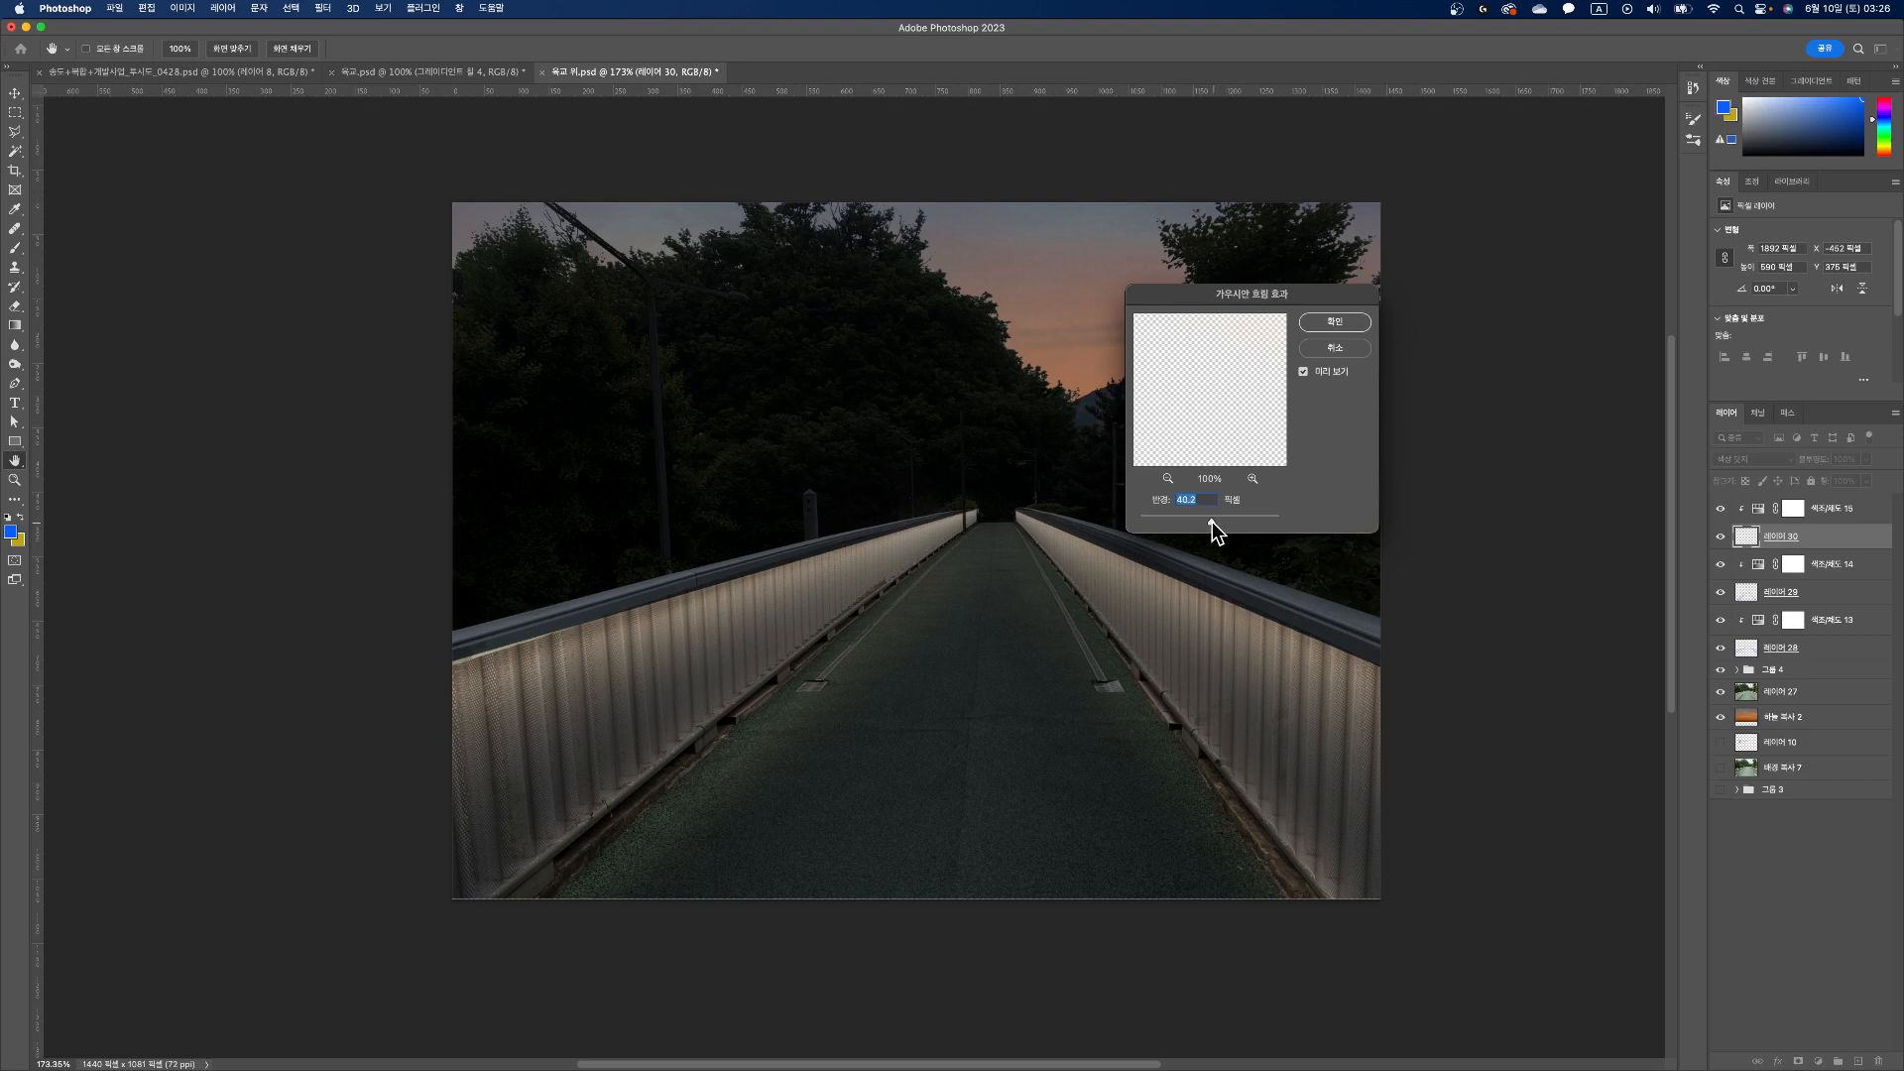
pyautogui.moveTo(1212, 522); pyautogui.dragTo(1198, 522)
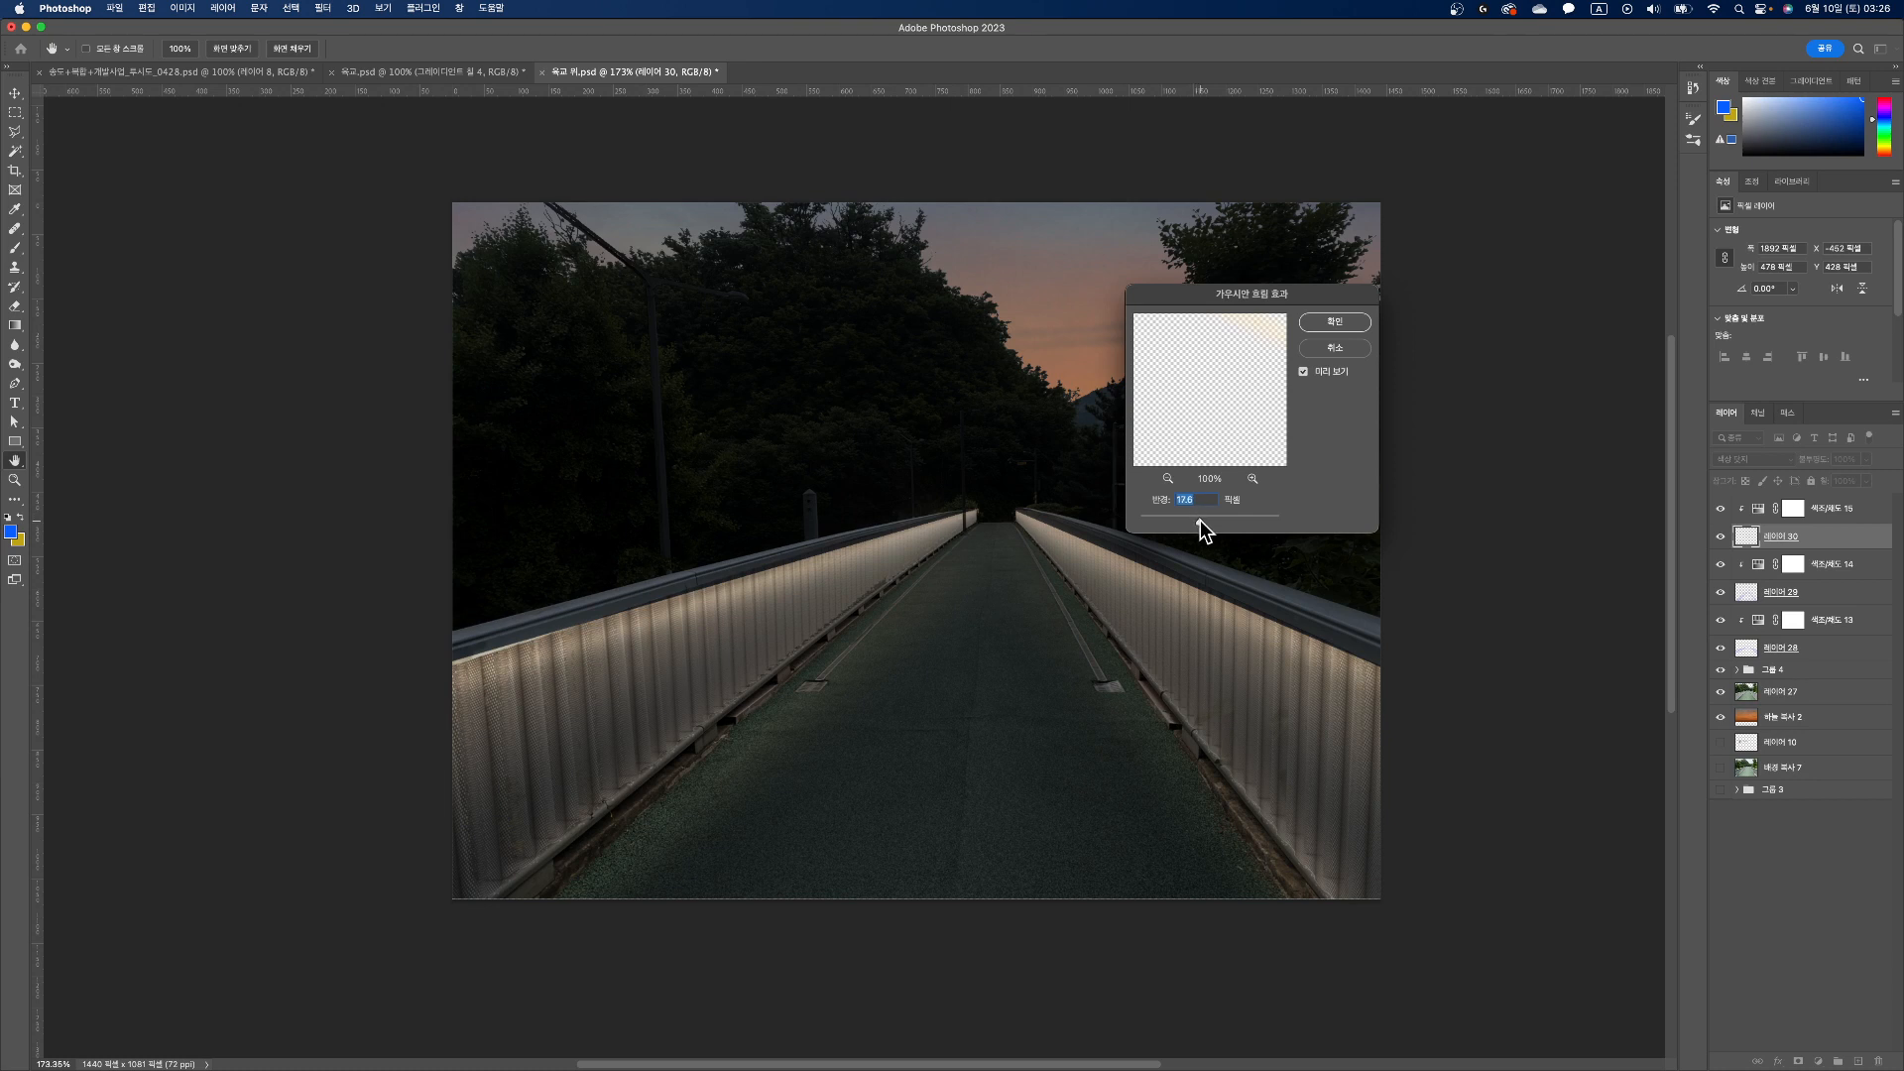
pyautogui.moveTo(1200, 521); pyautogui.dragTo(1203, 522)
pyautogui.click(1335, 322)
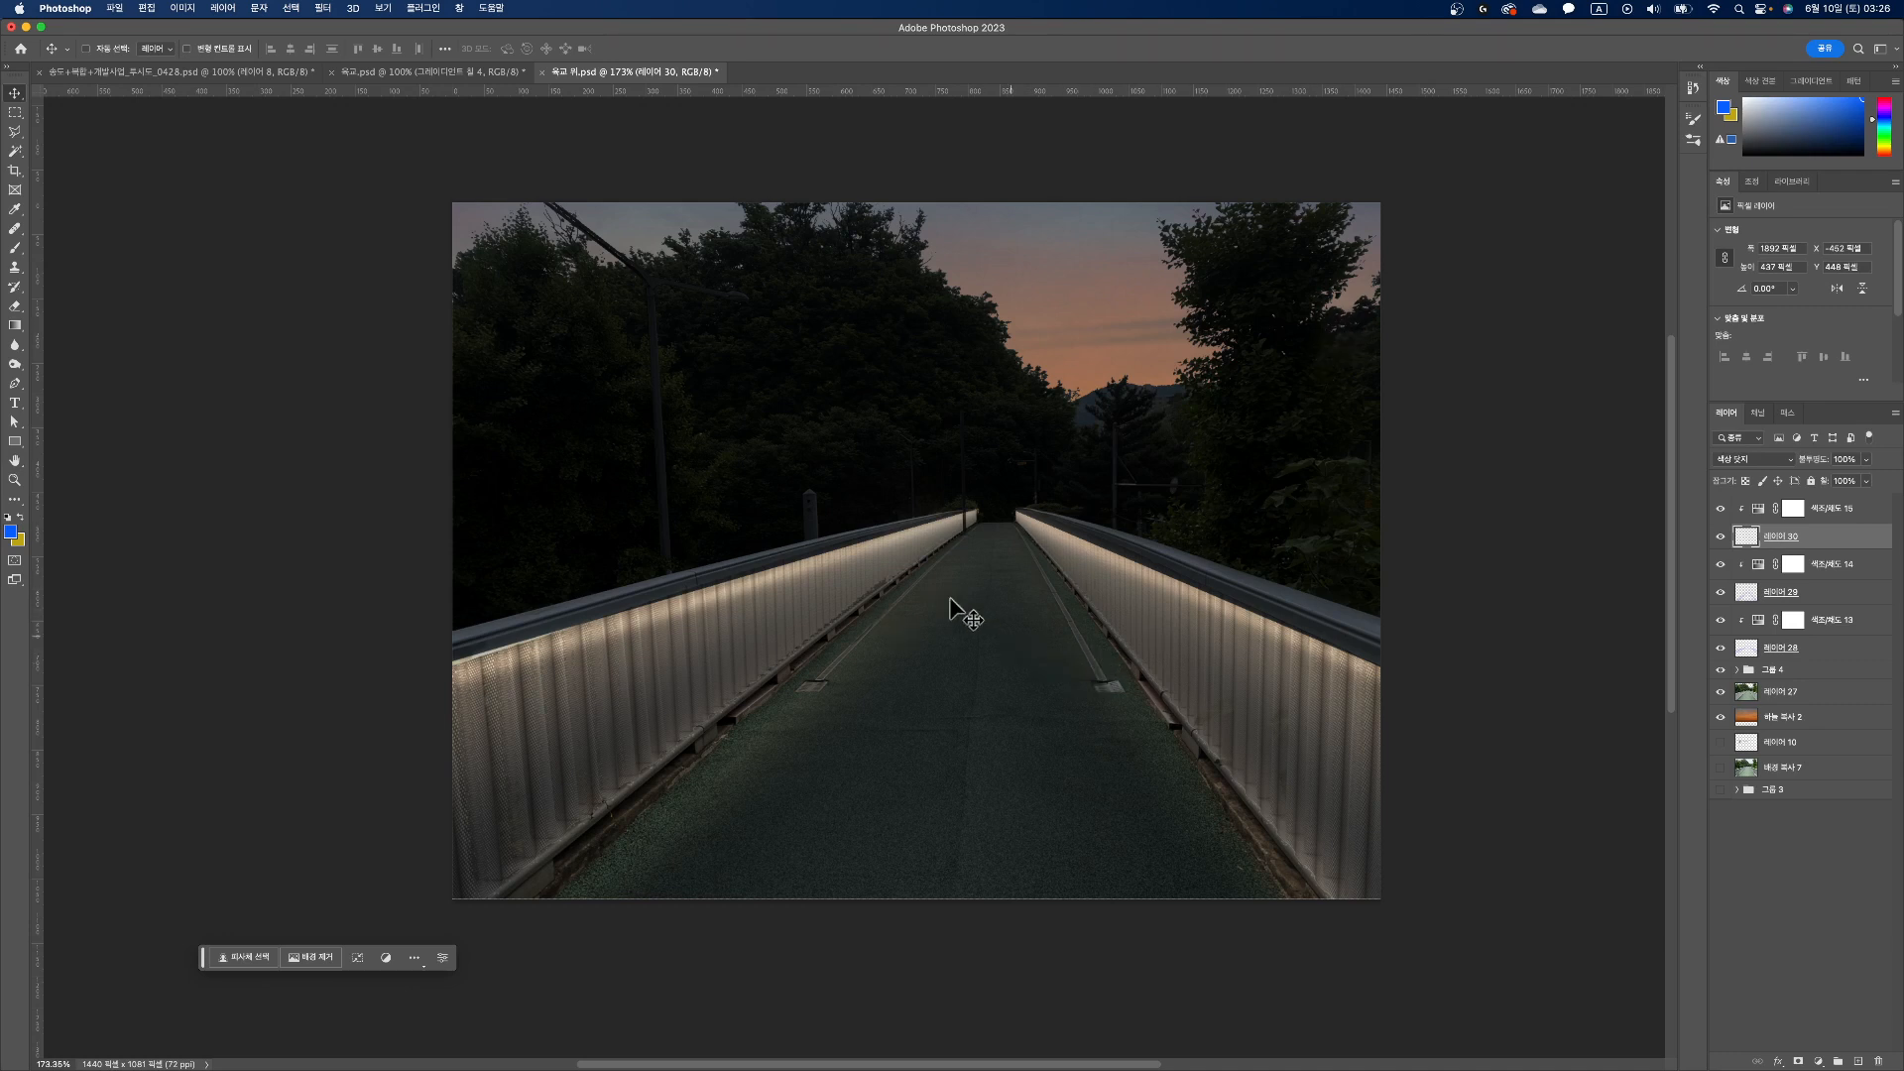
# Step: Apply a second, stronger Gaussian Blur to the light streaks with a radius of about 27 pixels
pyautogui.click(318, 9)
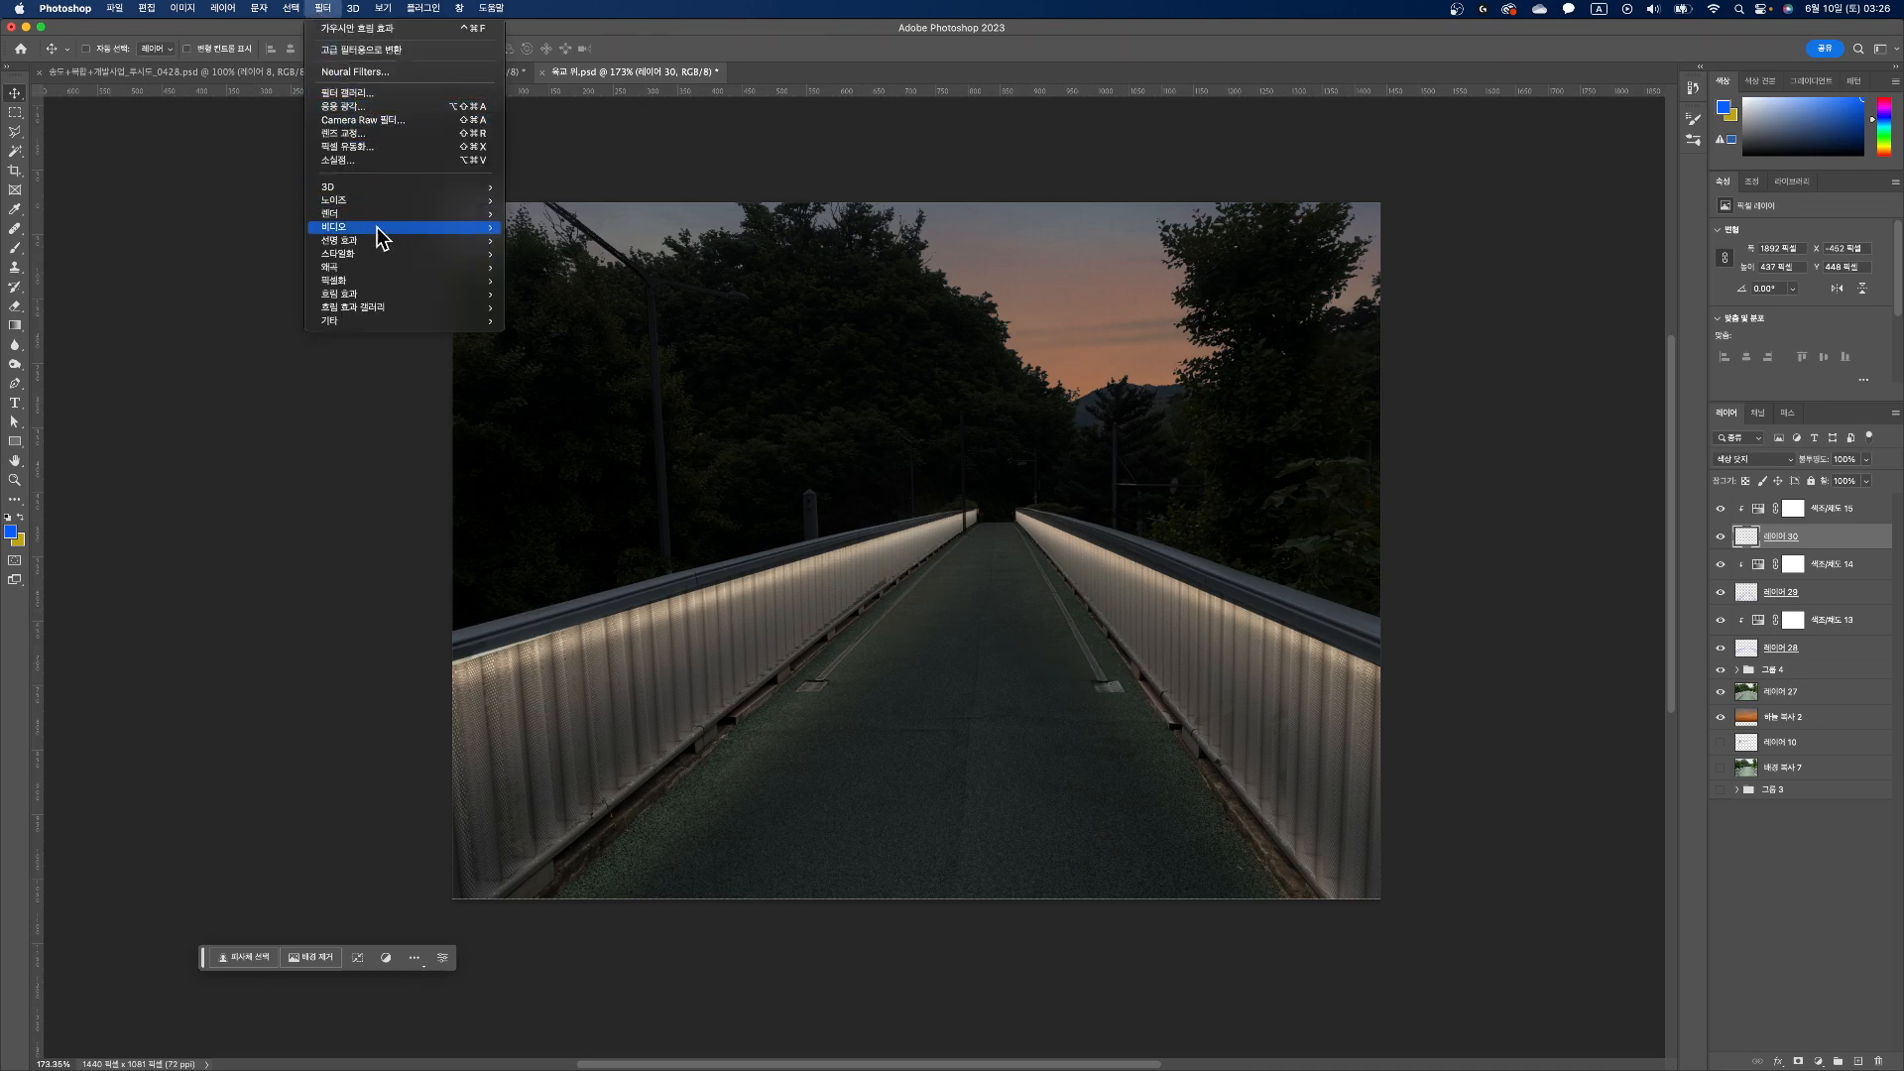
pyautogui.moveTo(389, 296)
pyautogui.click(528, 295)
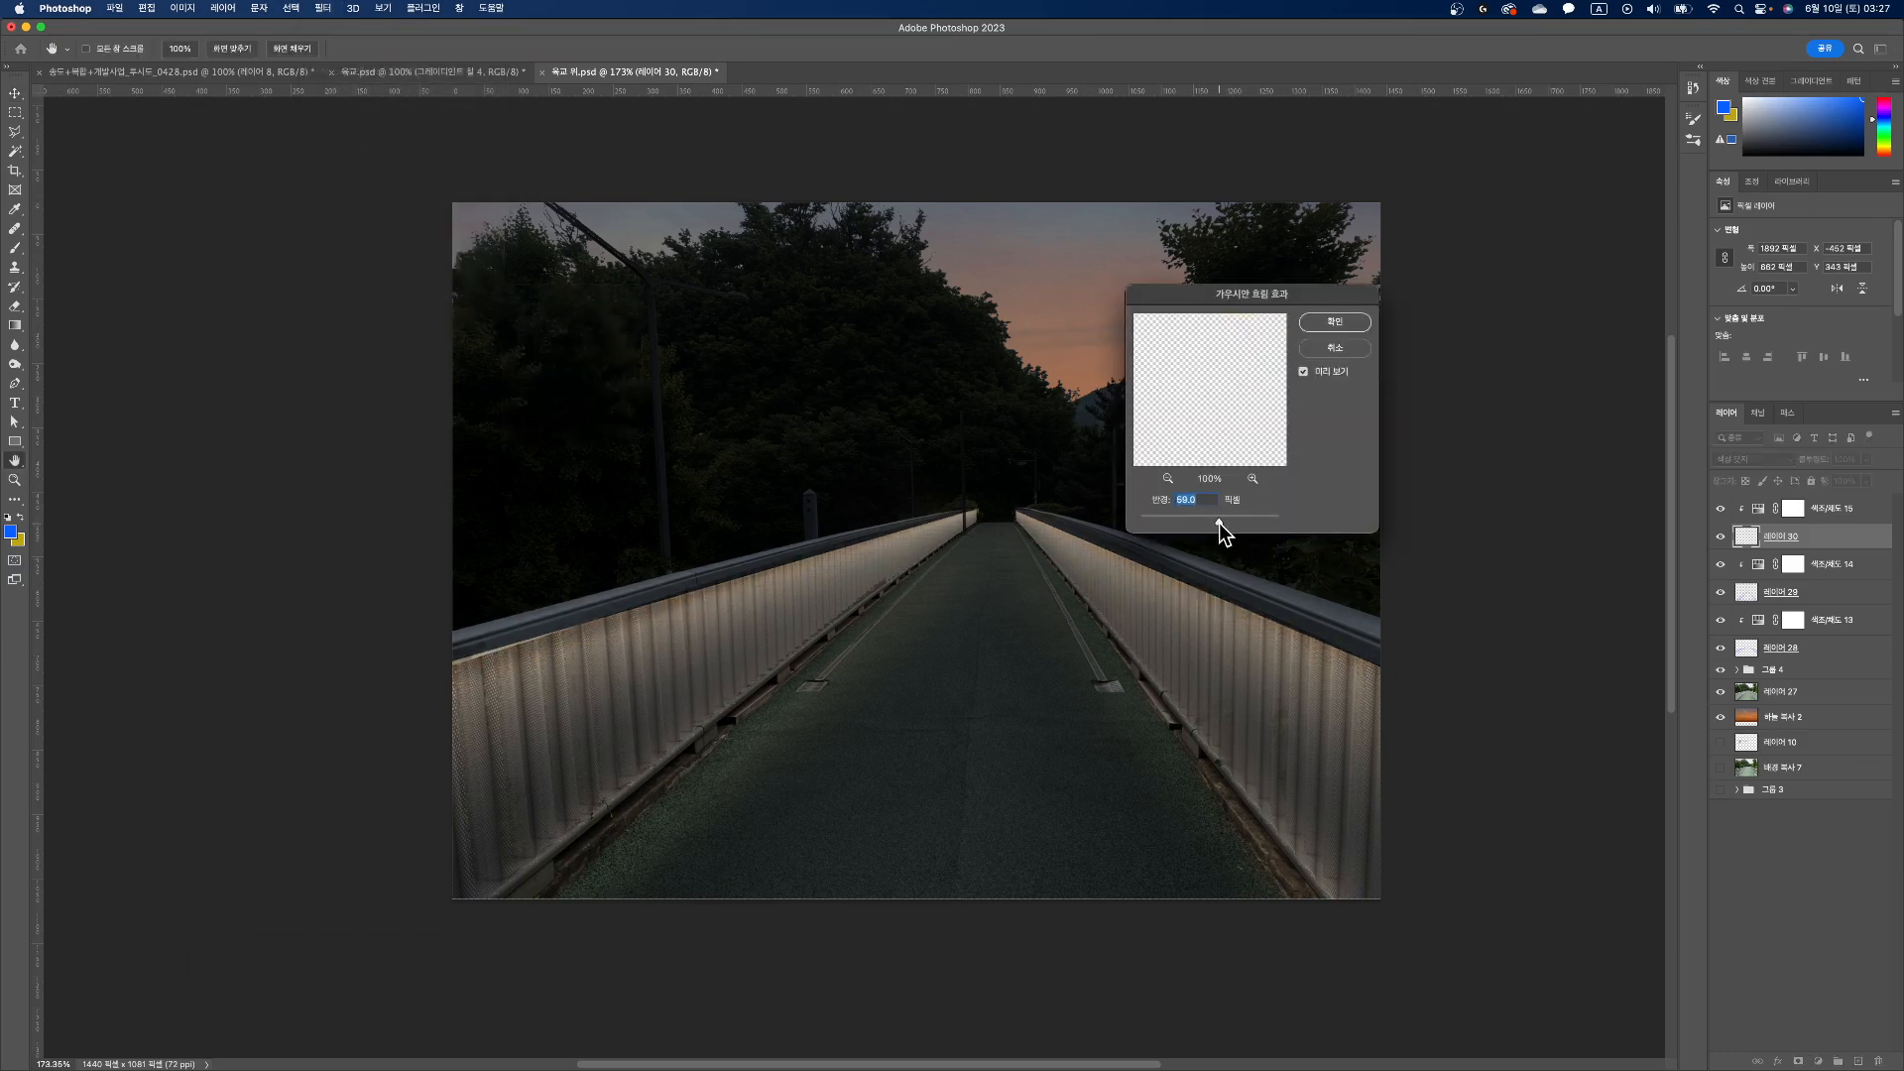
pyautogui.moveTo(1206, 524); pyautogui.dragTo(1204, 523)
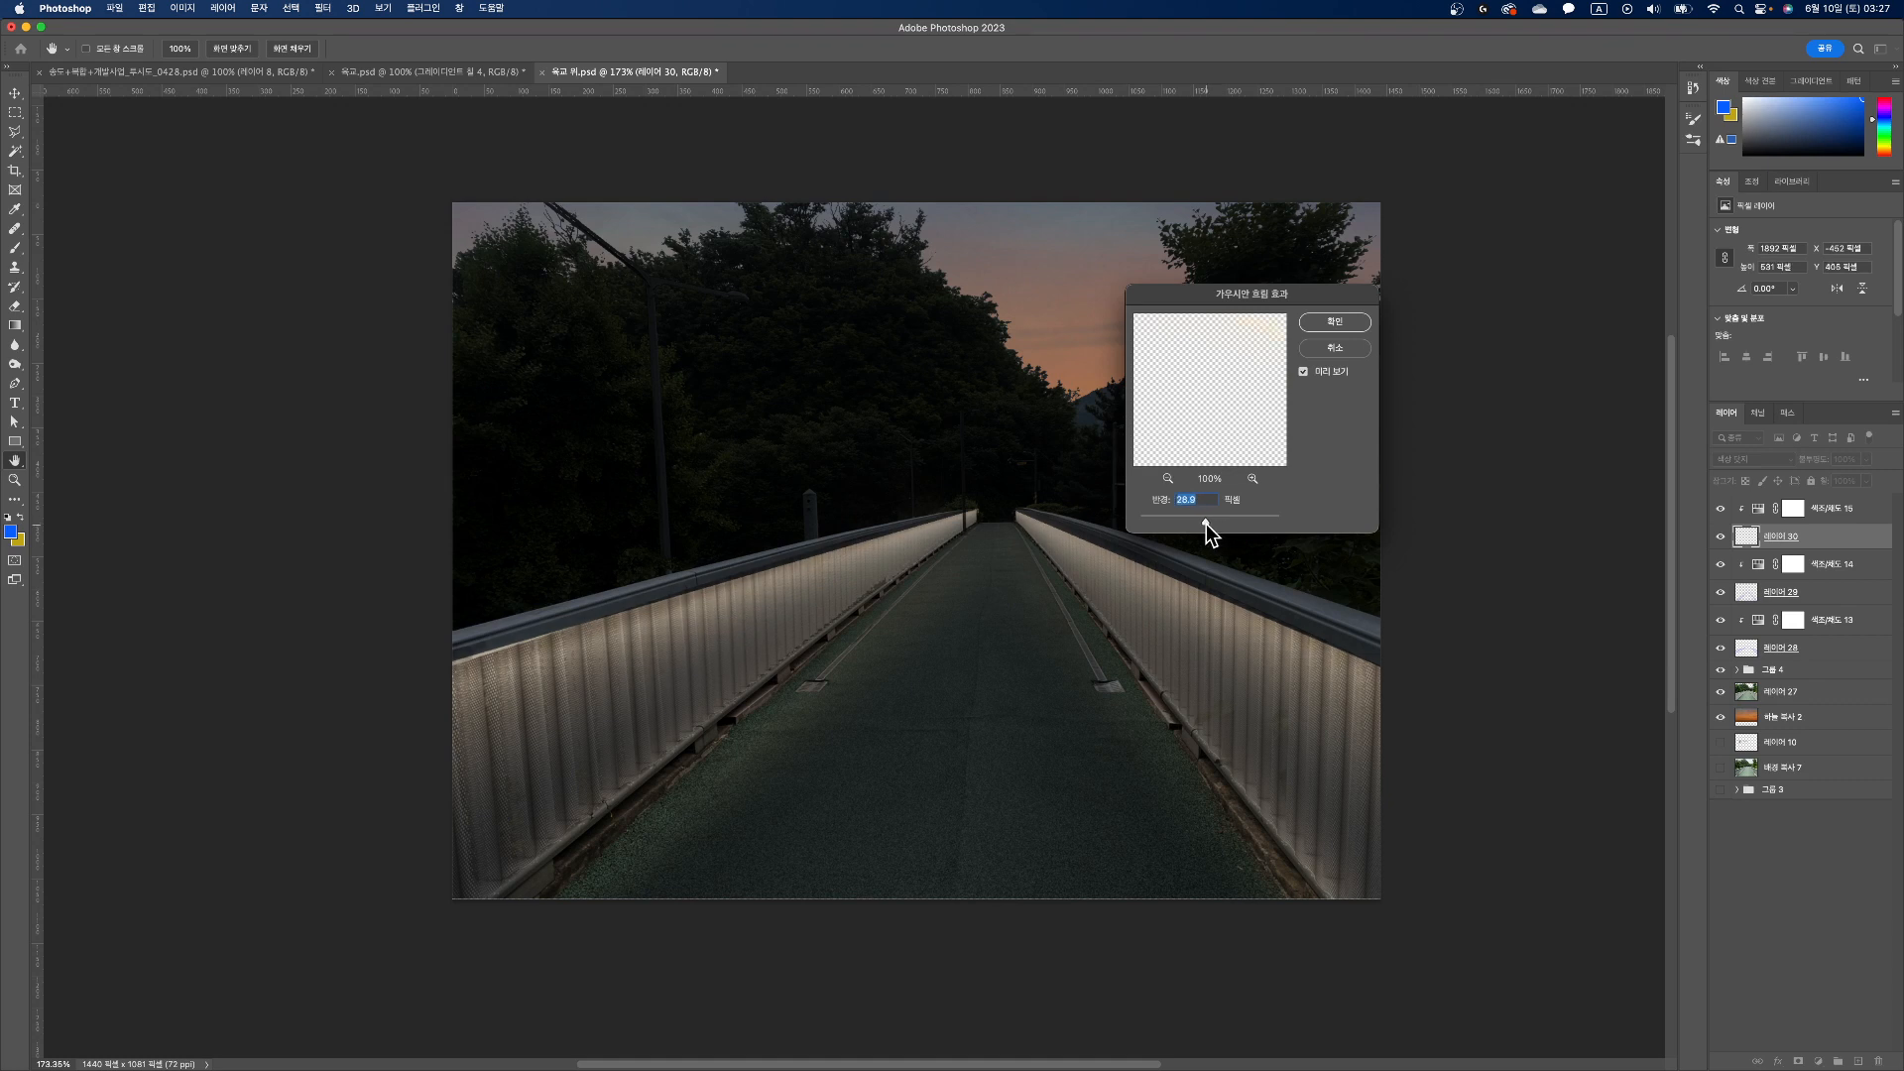
pyautogui.click(1365, 322)
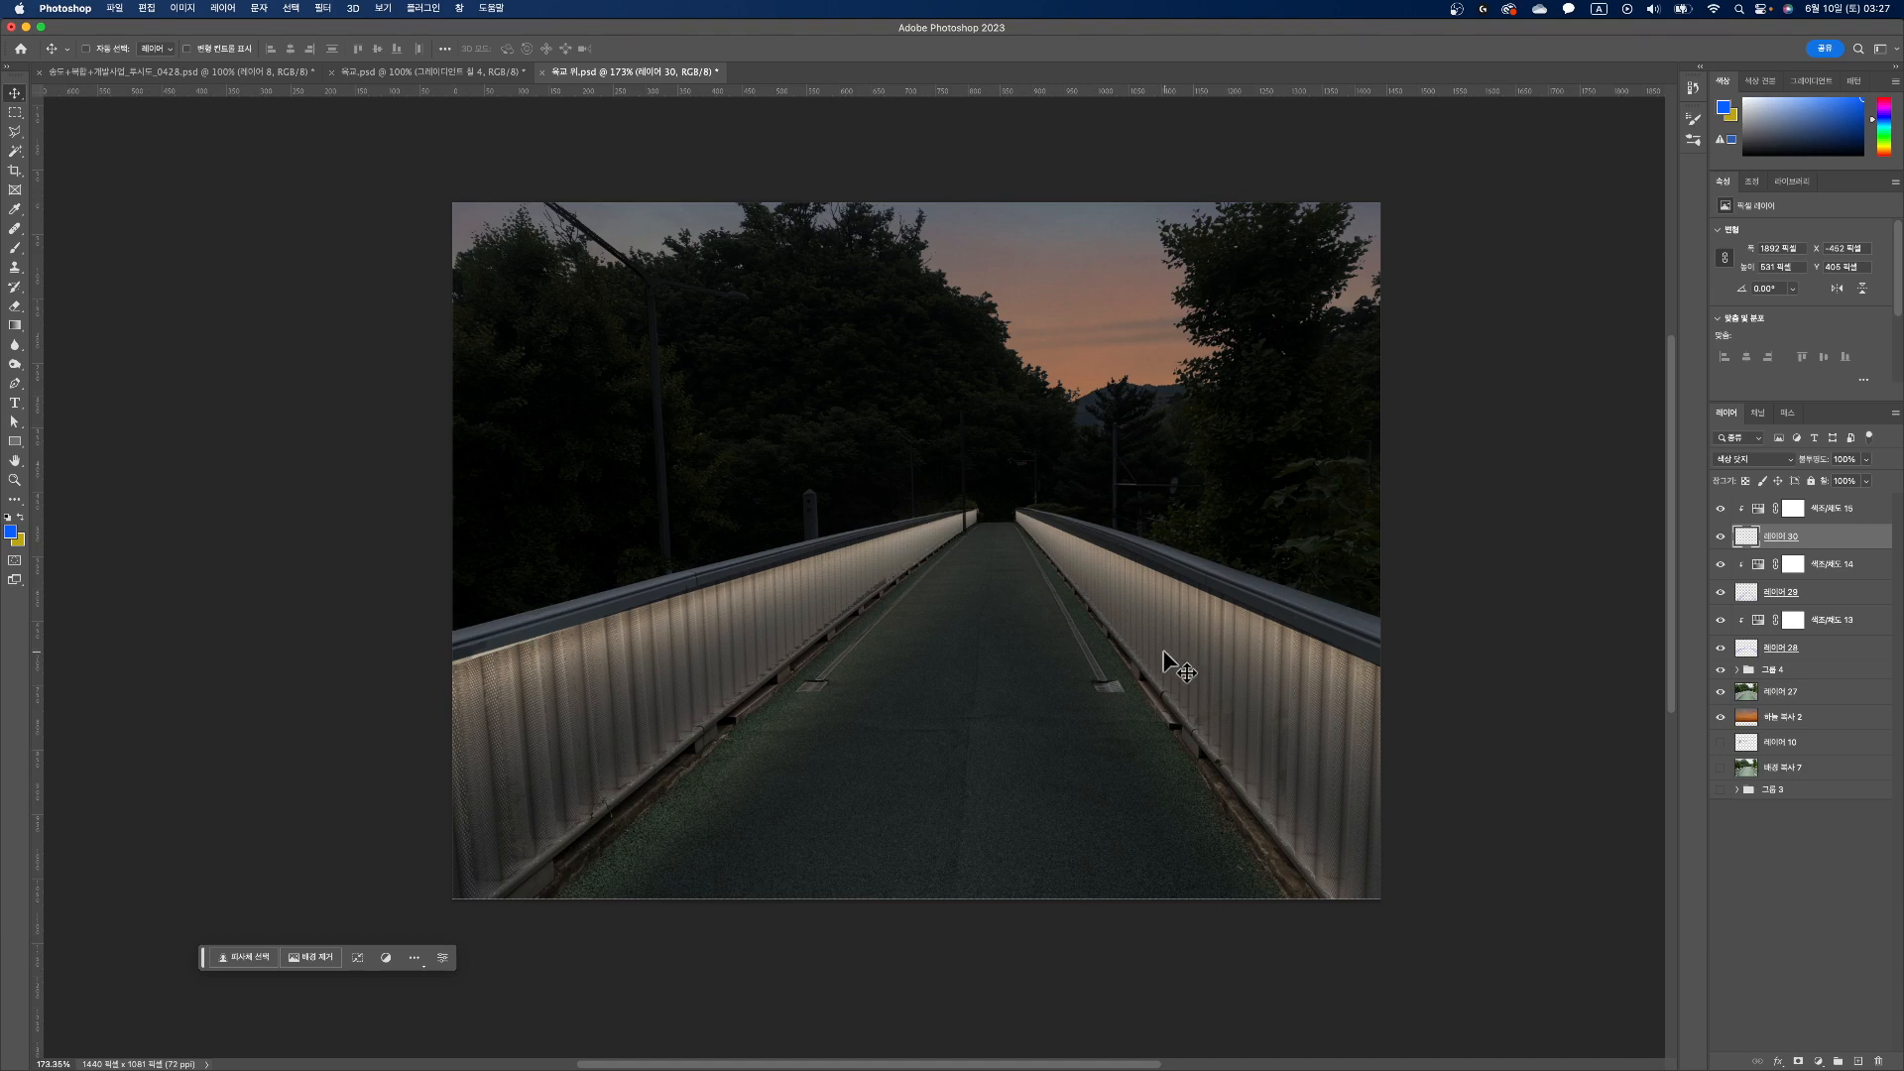
# Step: Add a layer above the top Hue/Saturation adjustment and brush a straight soft blue stroke along the walkway from the foreground to the far end
pyautogui.click(1836, 511)
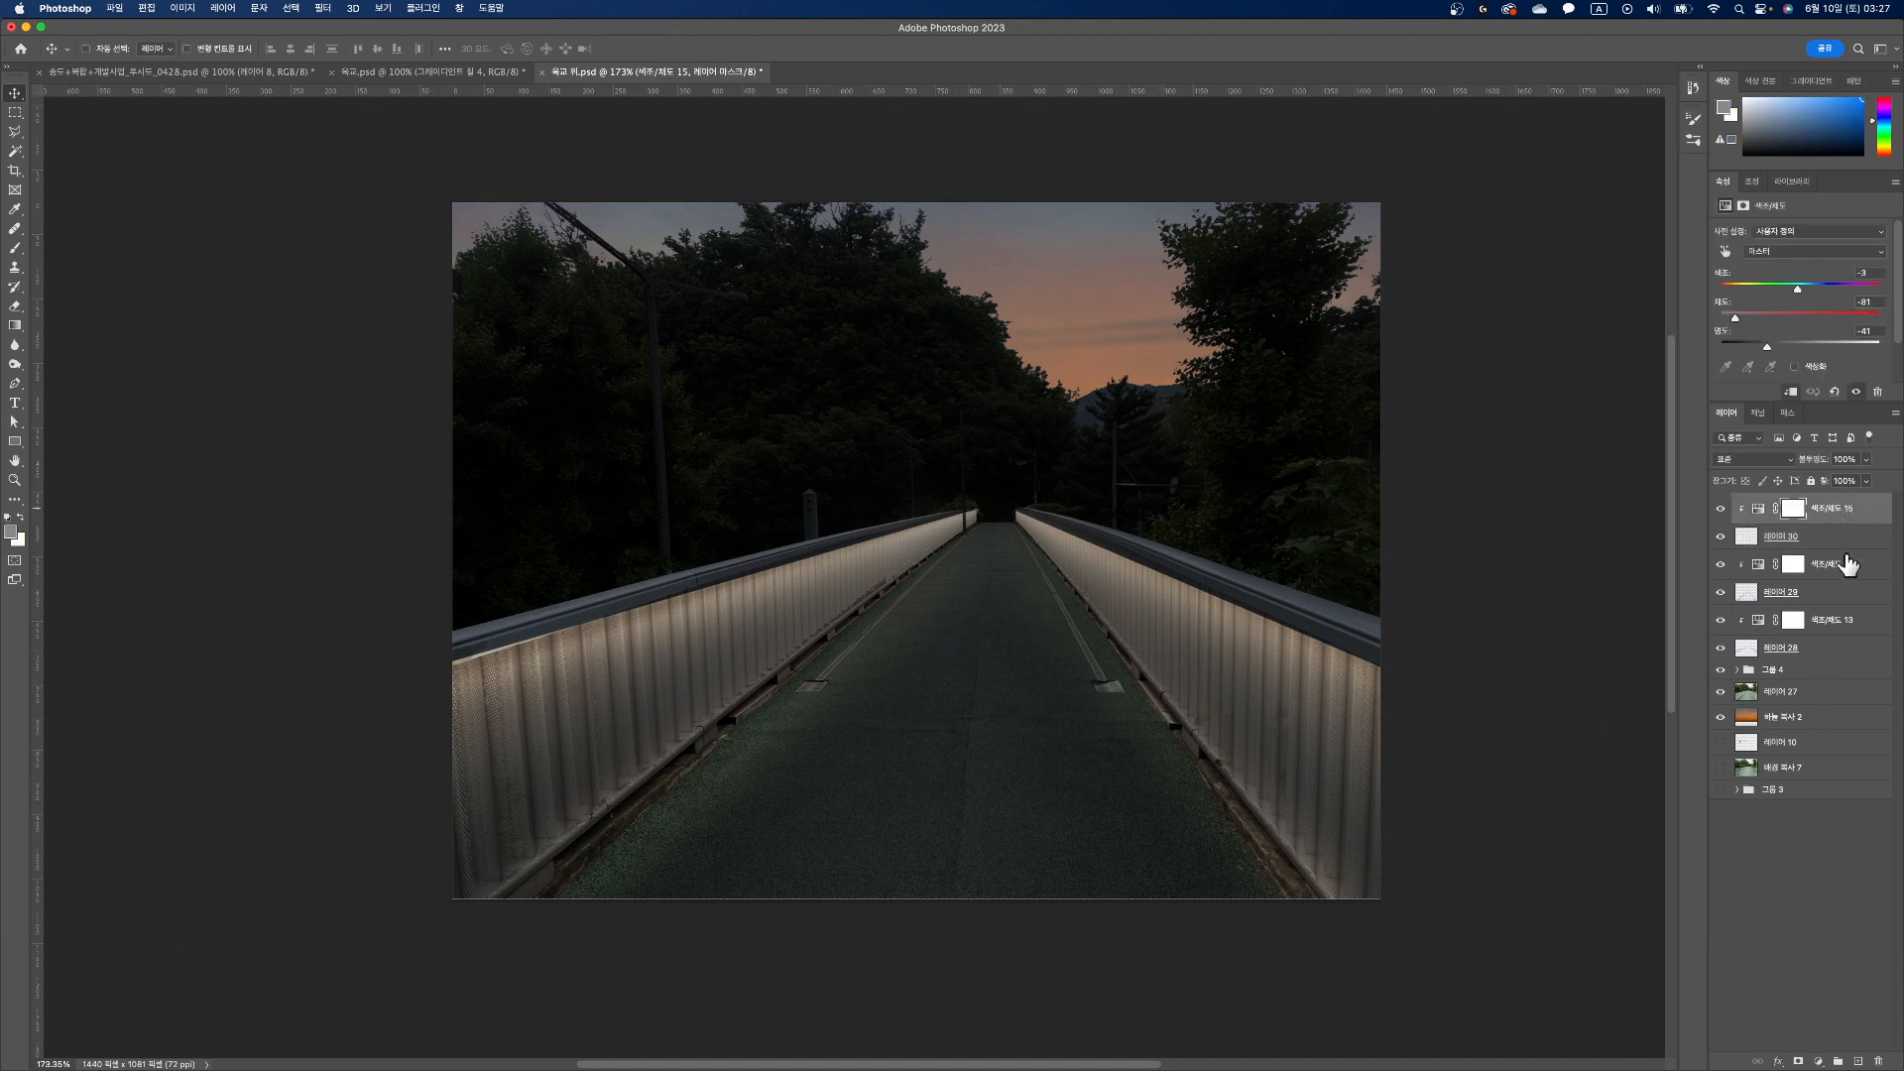
pyautogui.click(1857, 1061)
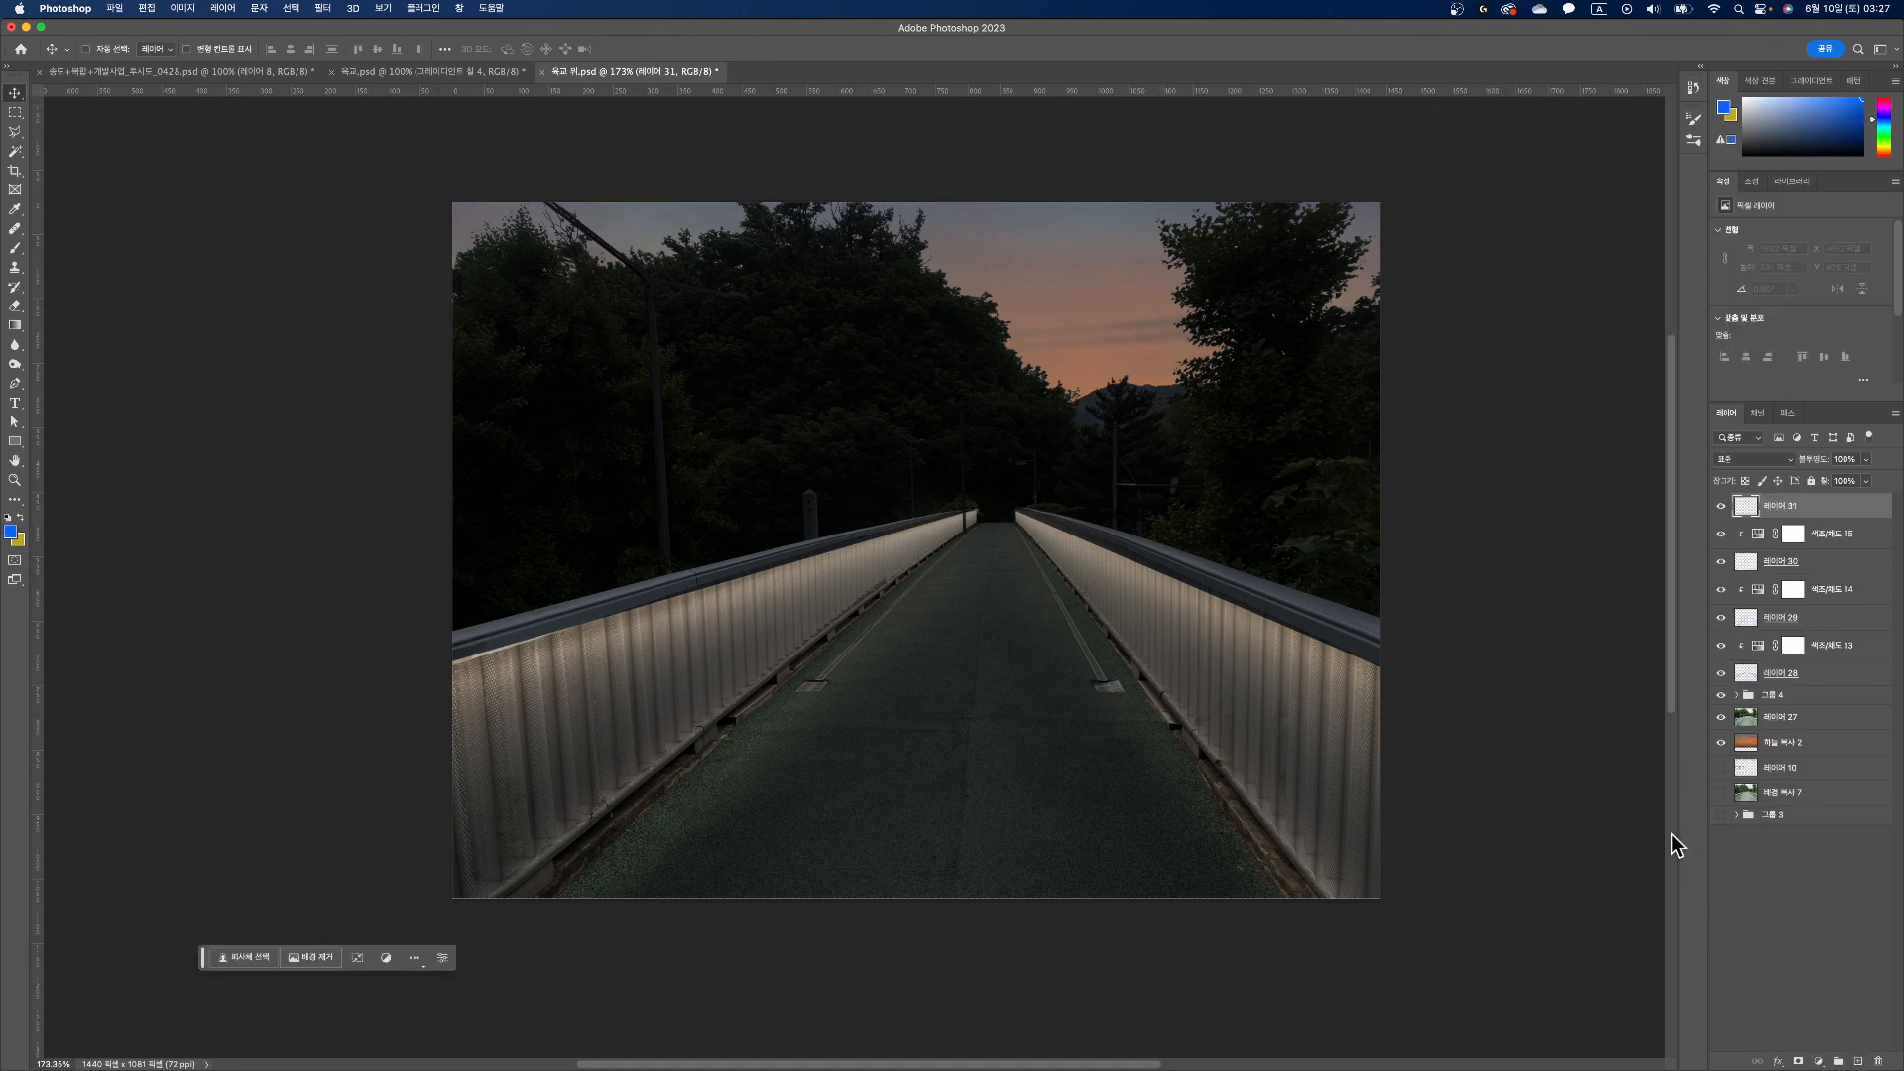
pyautogui.click(1745, 678)
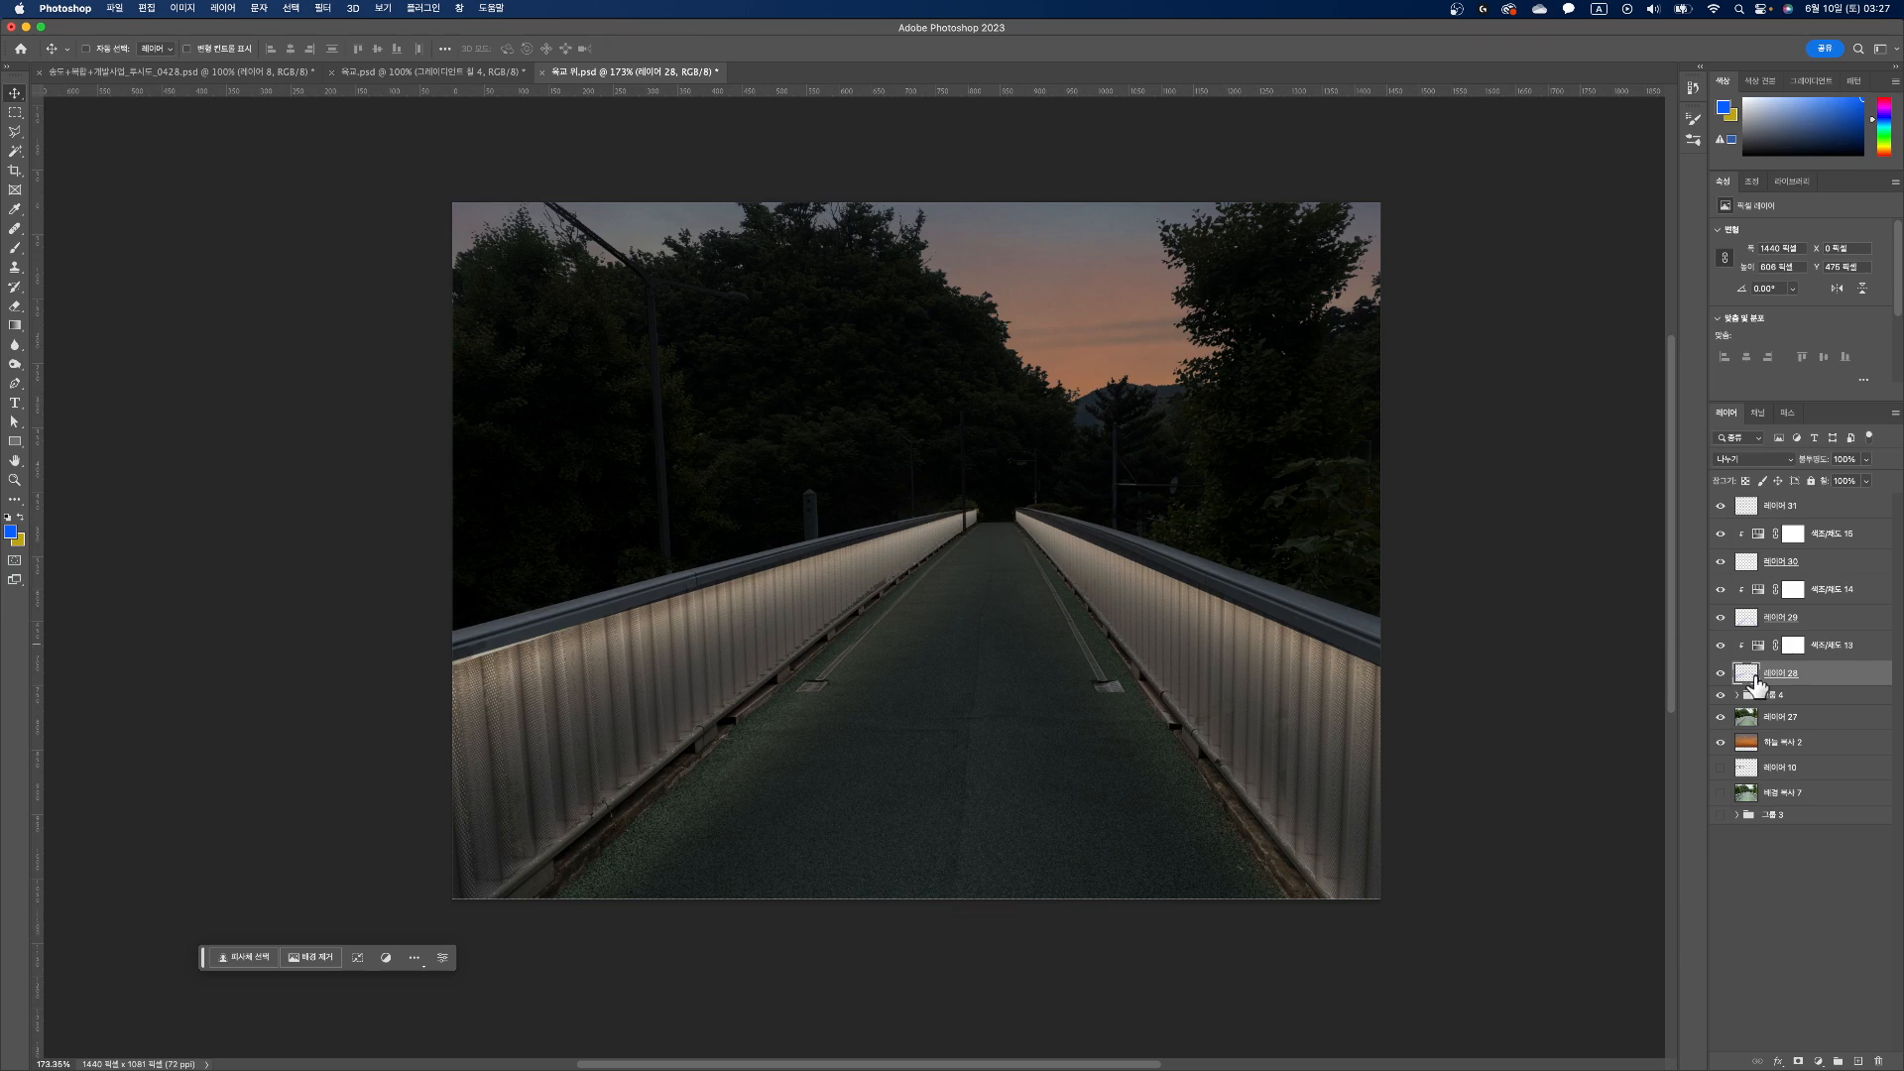
pyautogui.click(1747, 510)
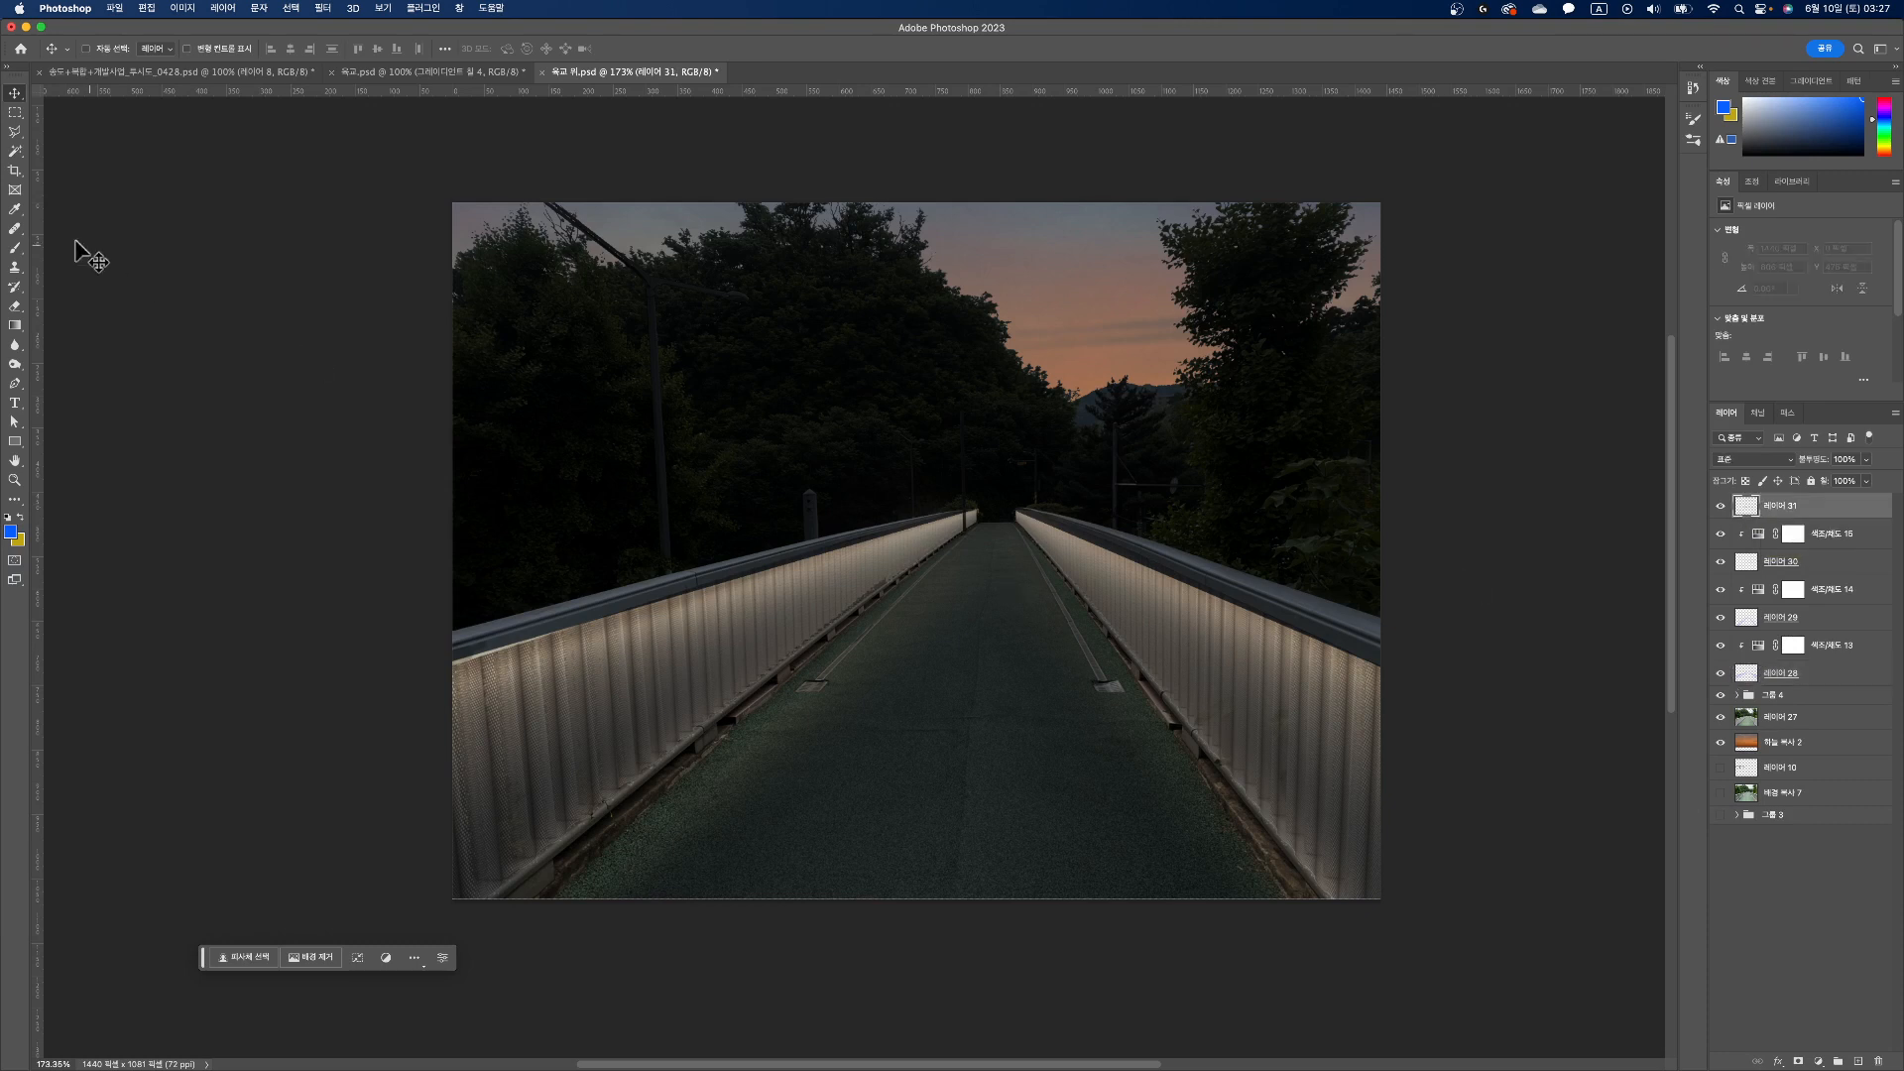
pyautogui.click(15, 250)
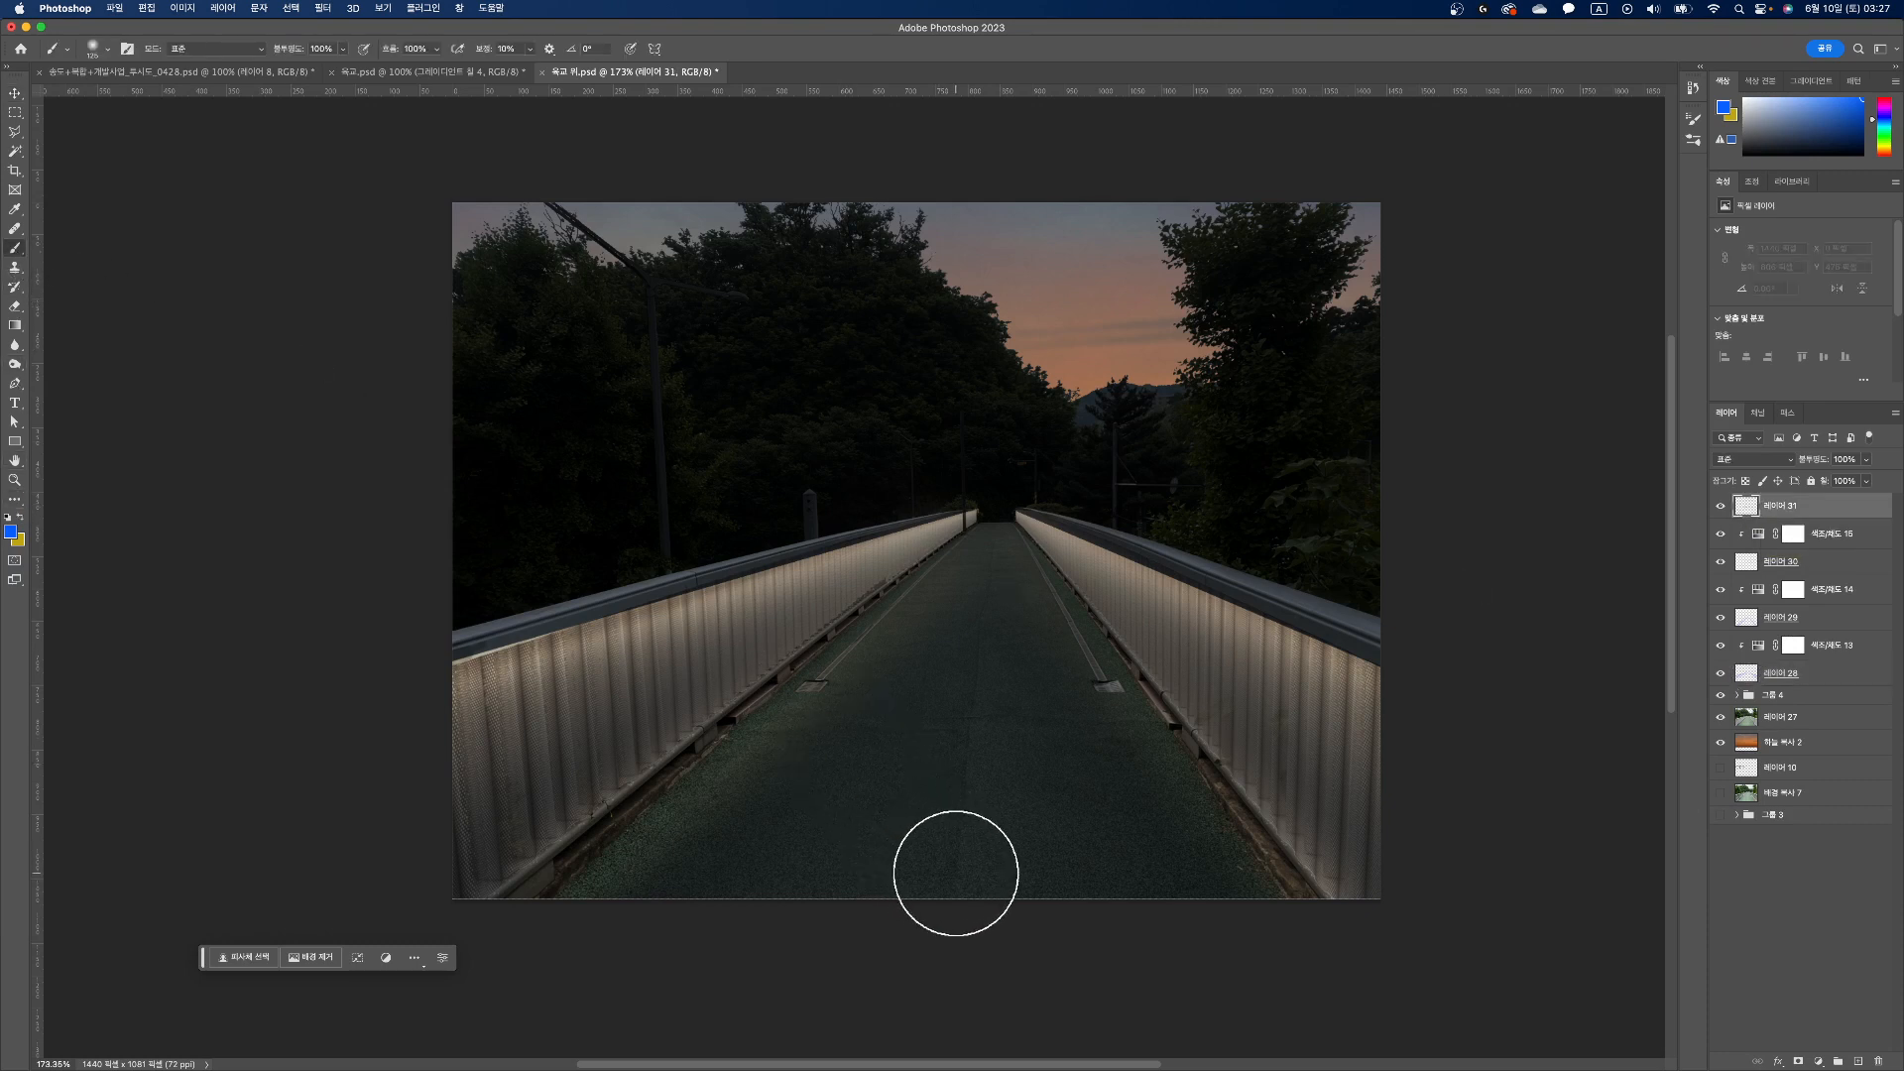
pyautogui.click(969, 875)
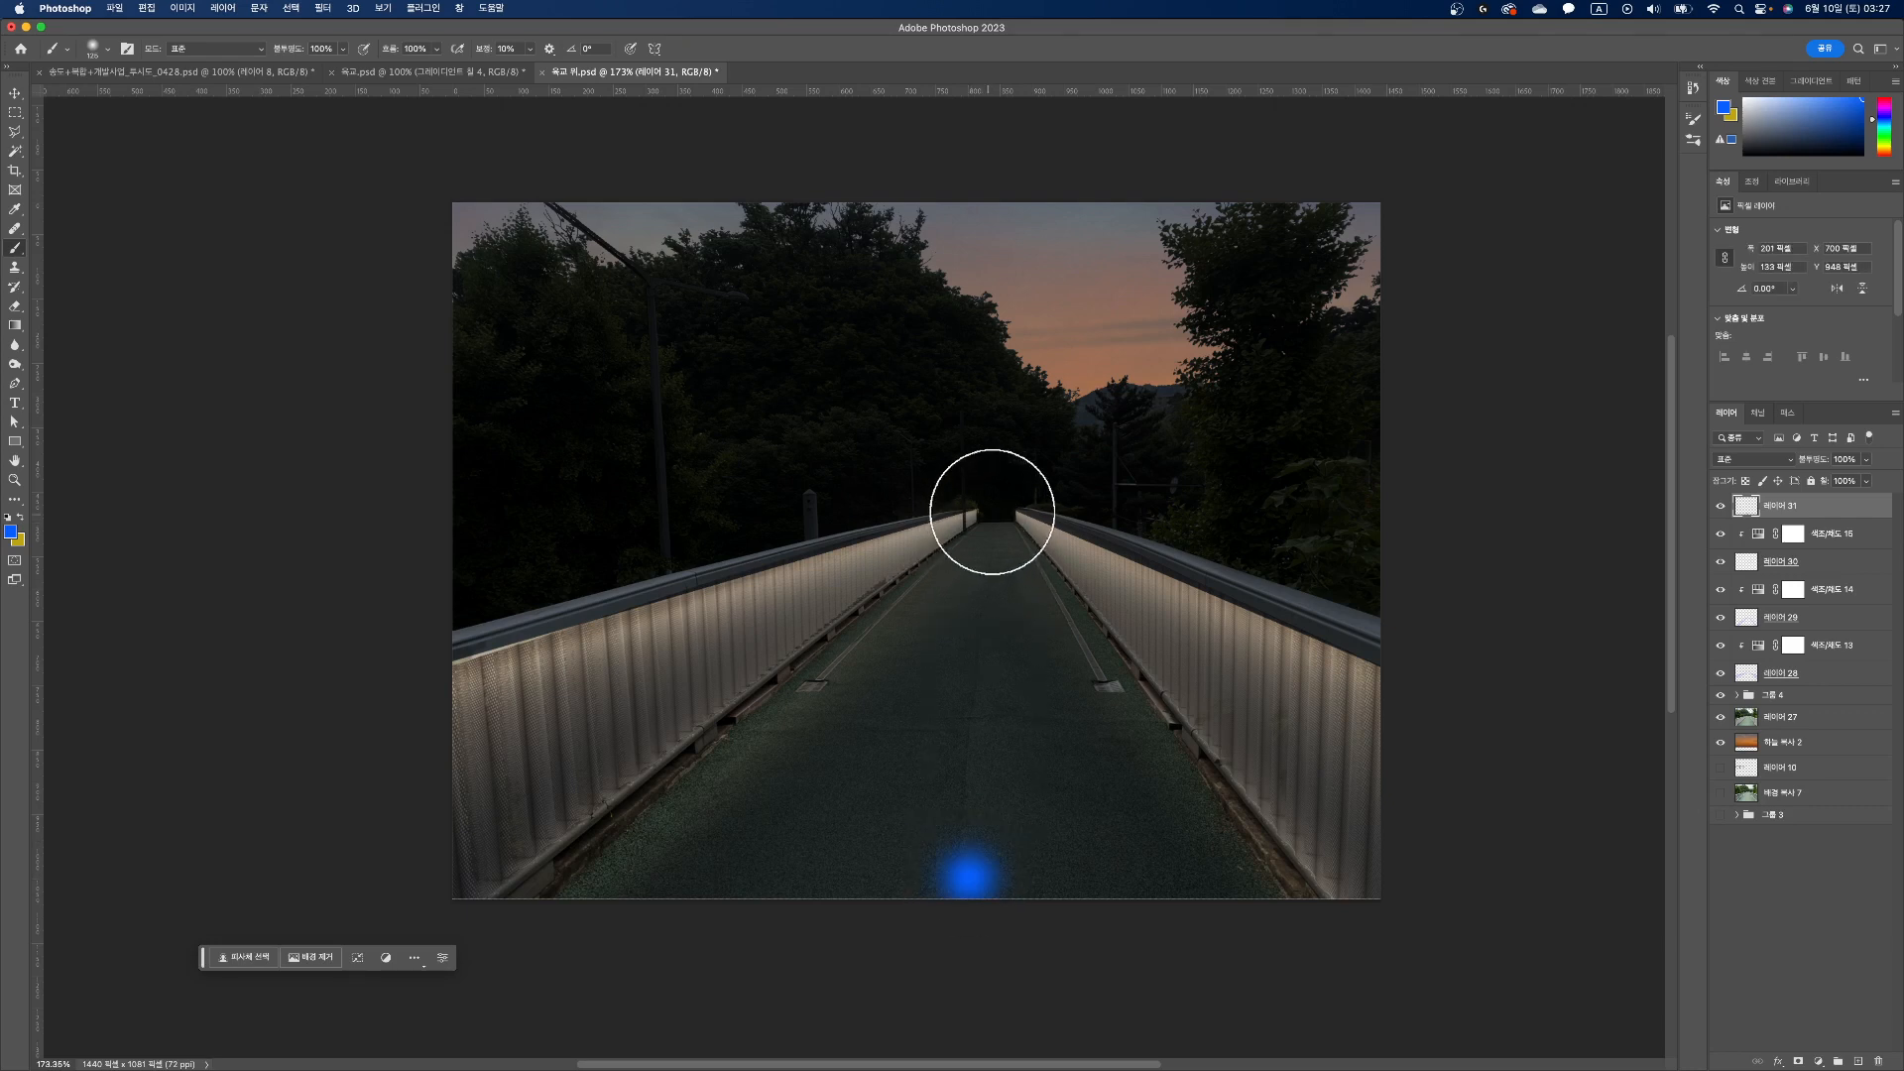
pyautogui.keyDown('shift'); pyautogui.click(991, 512); pyautogui.keyUp('shift')
# Step: Distort the blue stroke so it spreads wide at the near end of the walkway and stays narrow at the far end
pyautogui.hotkey('ctrl', 't')
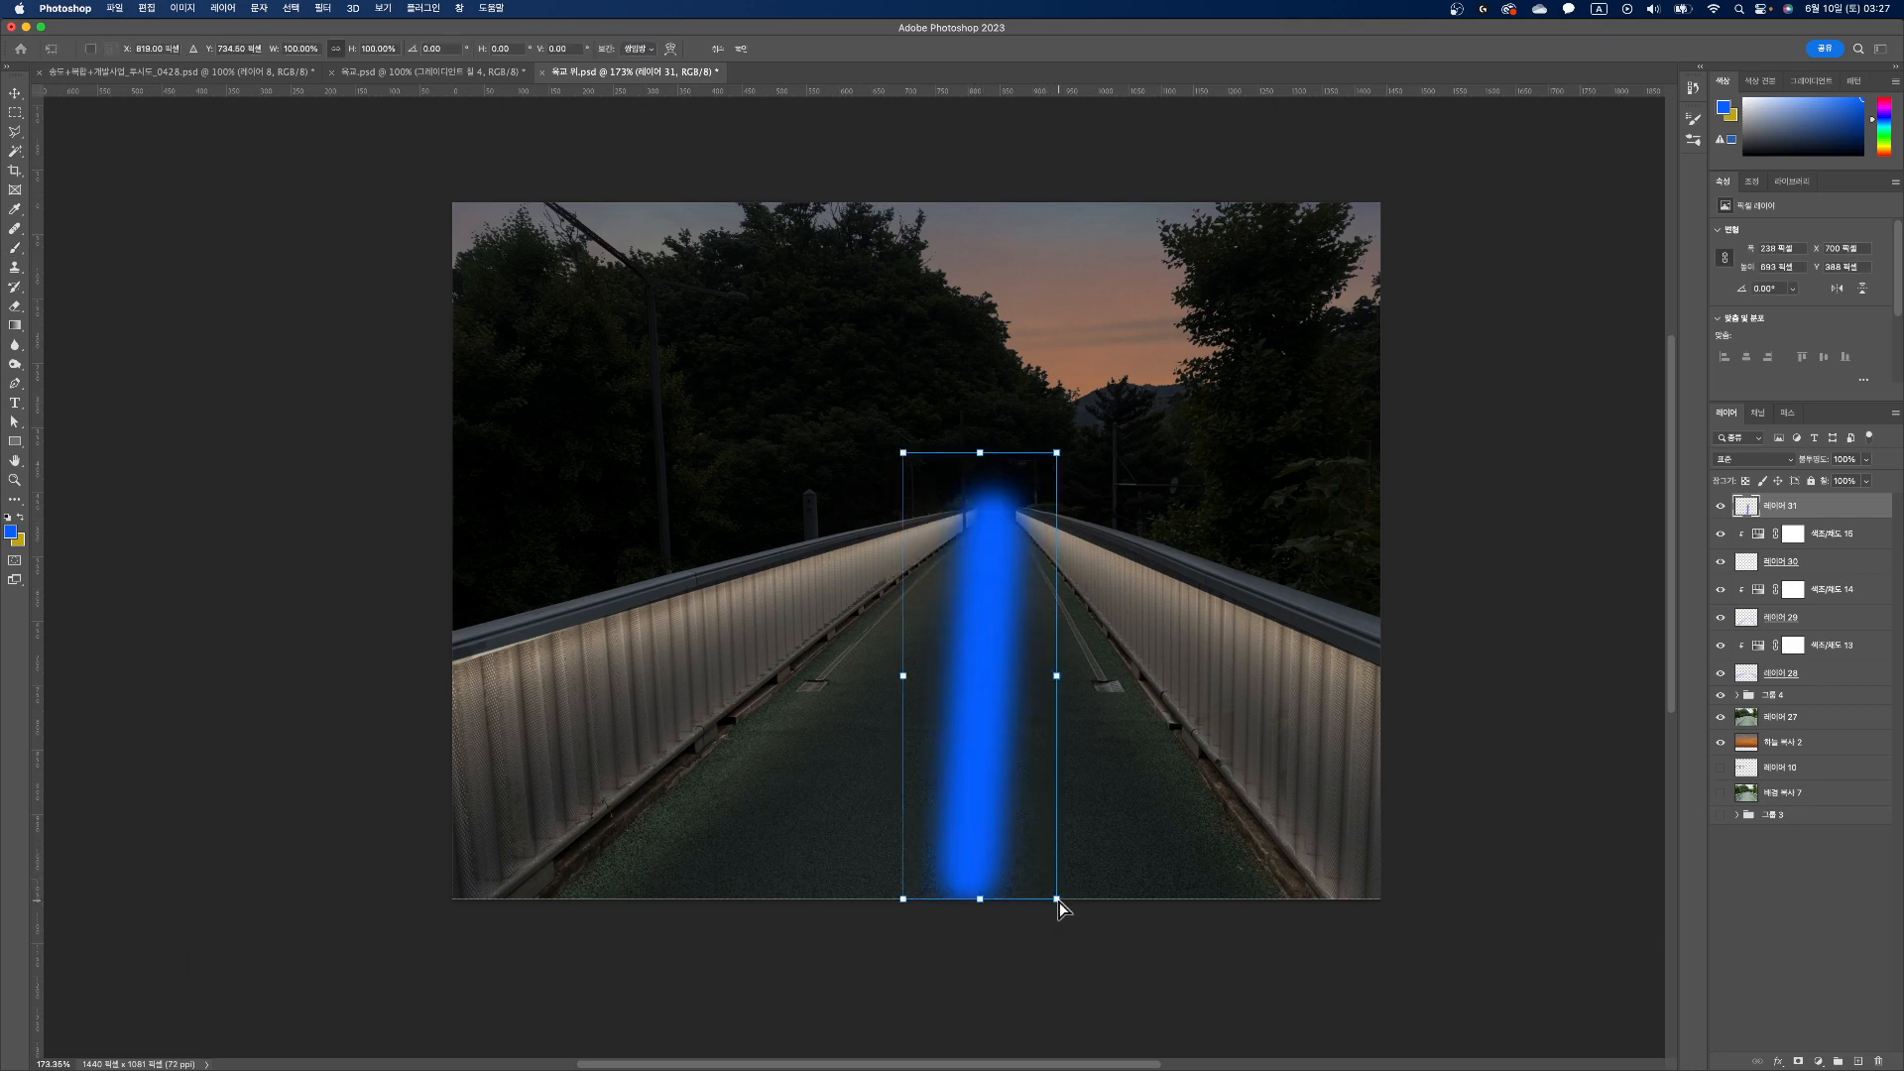
pyautogui.moveTo(1057, 899); pyautogui.dragTo(1290, 934)
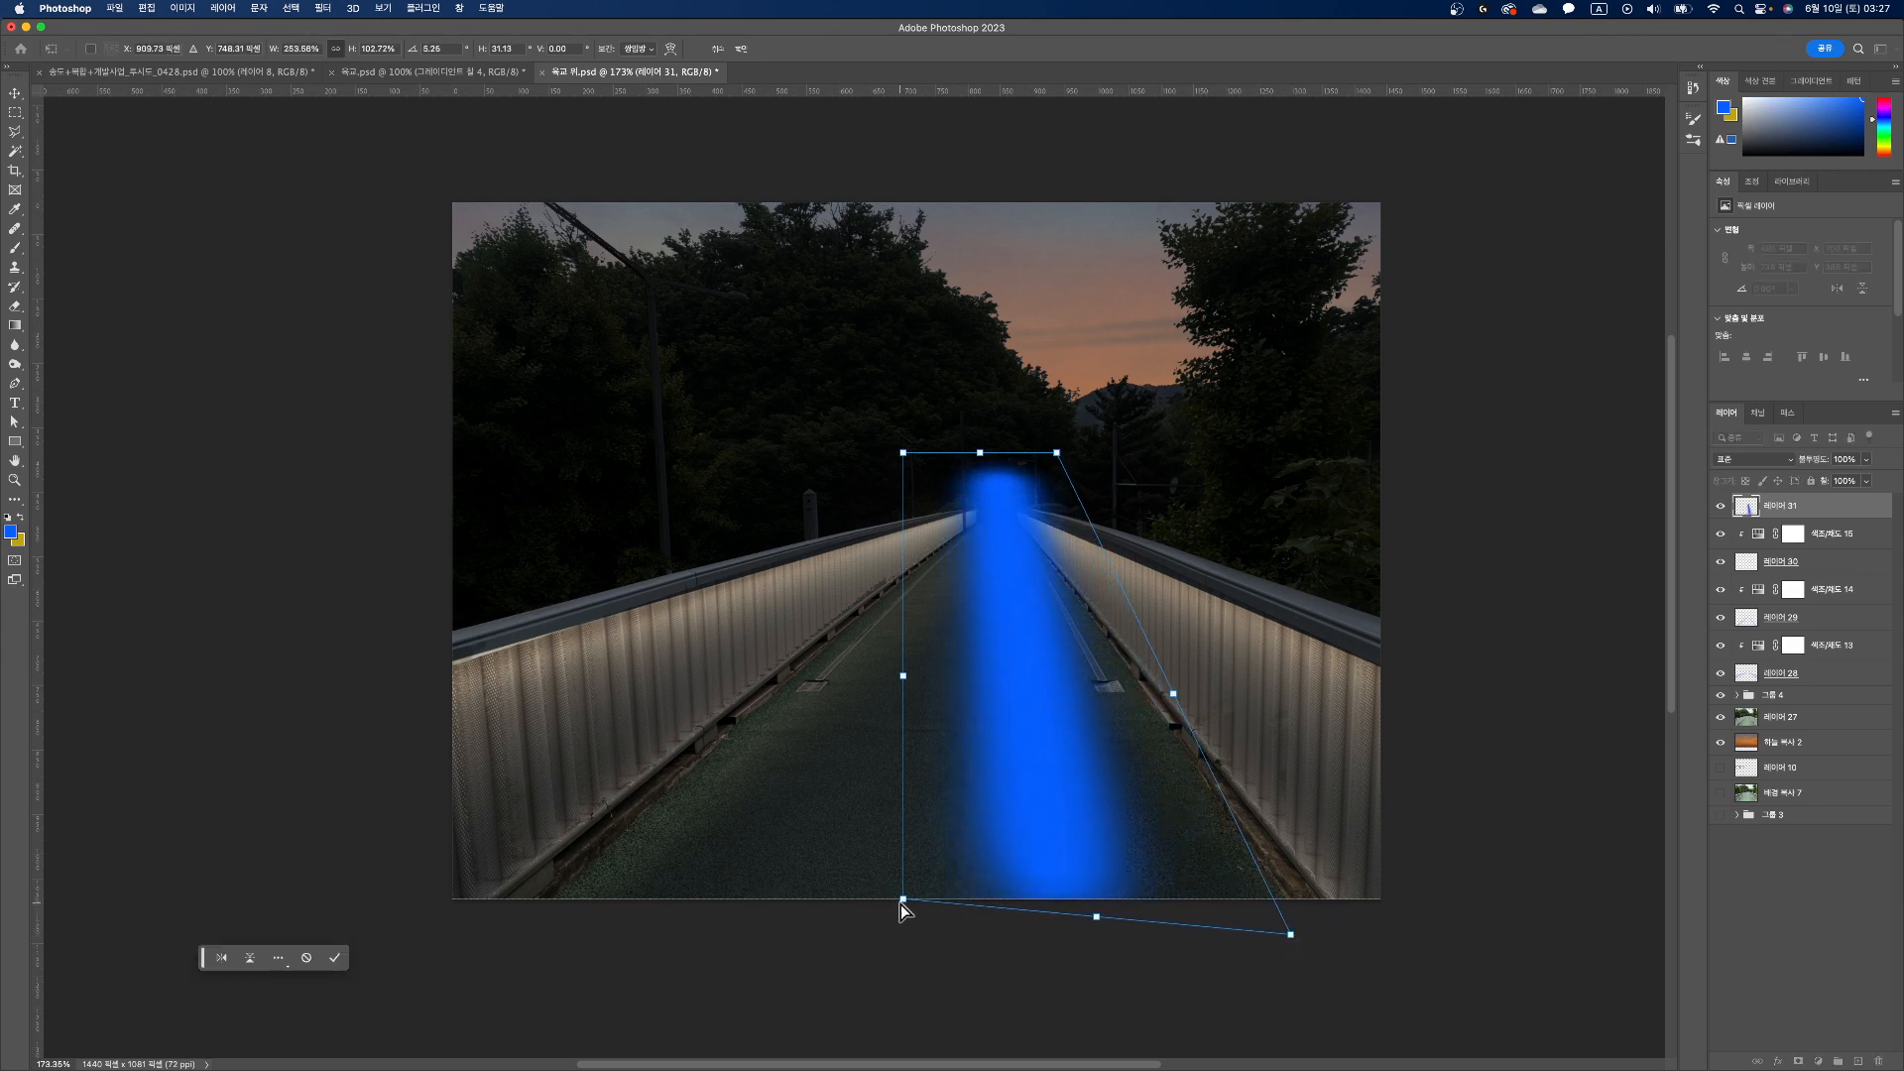
pyautogui.moveTo(898, 900); pyautogui.dragTo(663, 925)
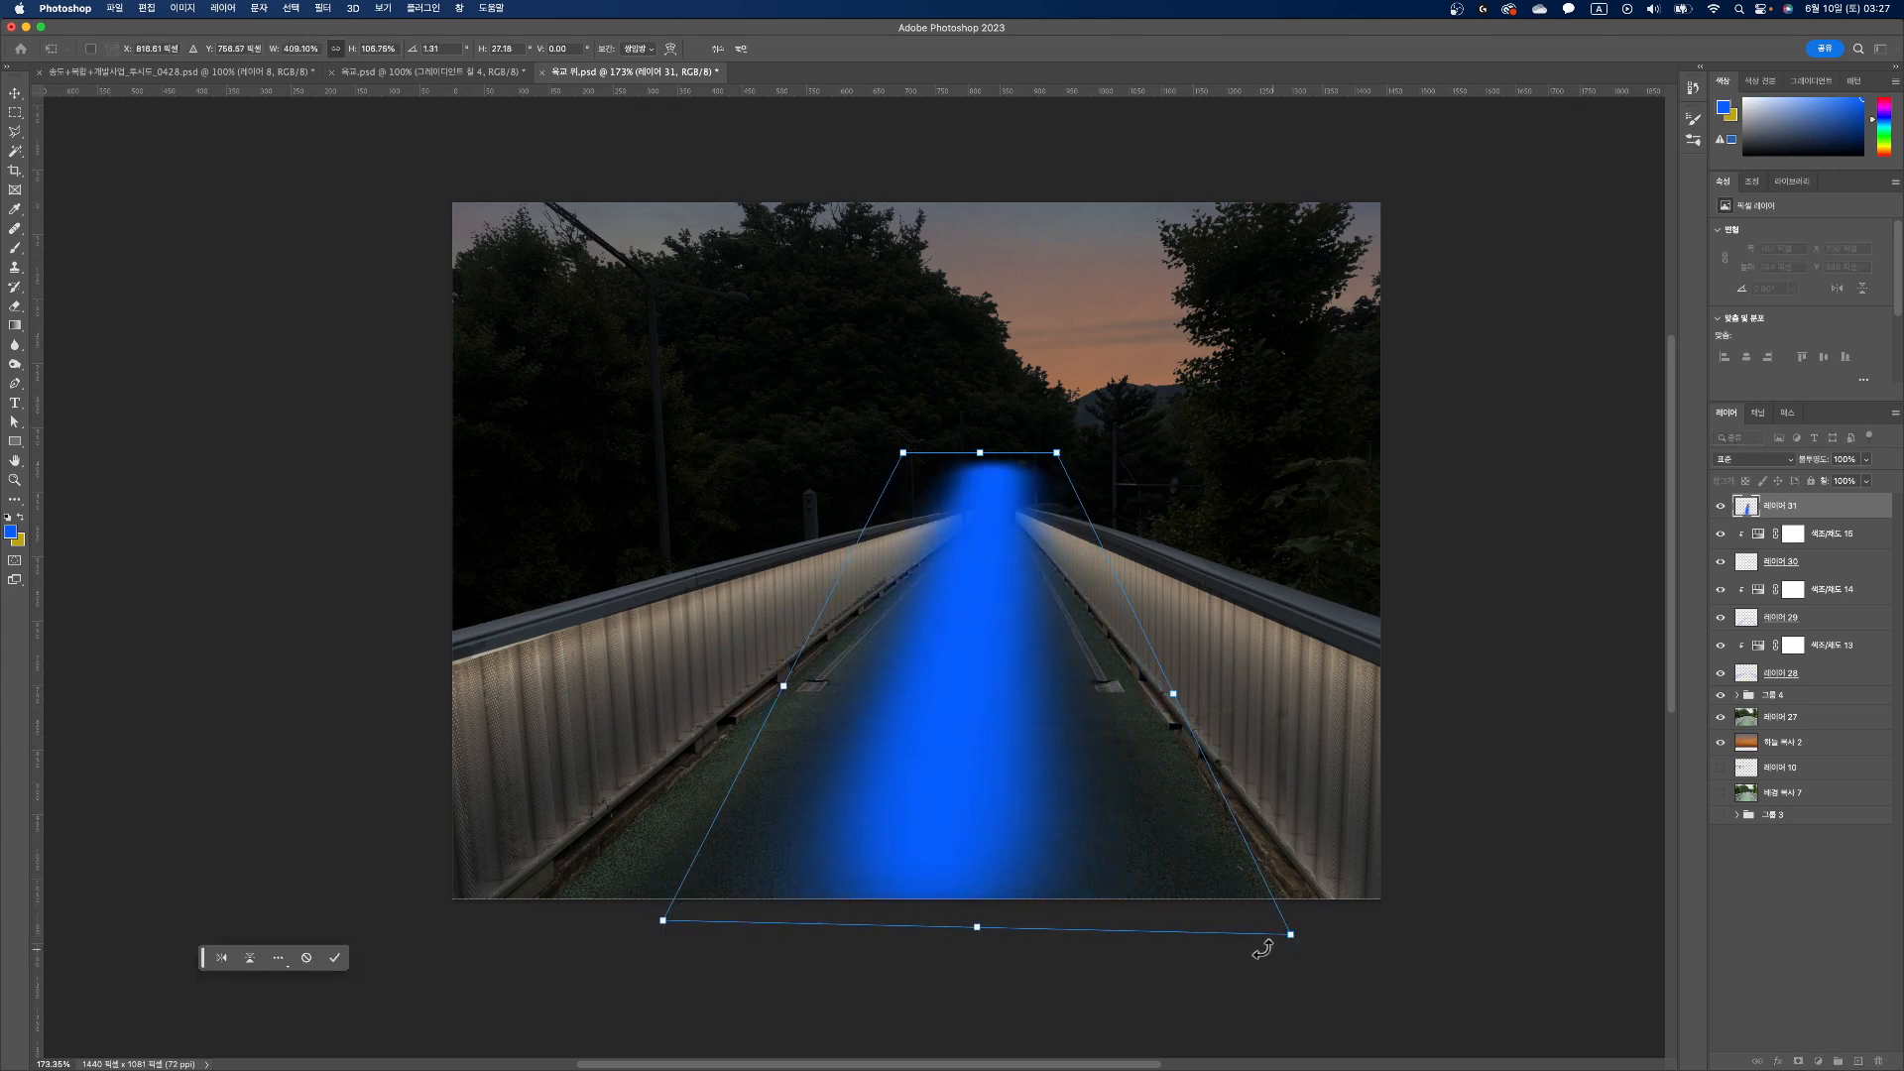
pyautogui.moveTo(1292, 935); pyautogui.dragTo(1356, 938)
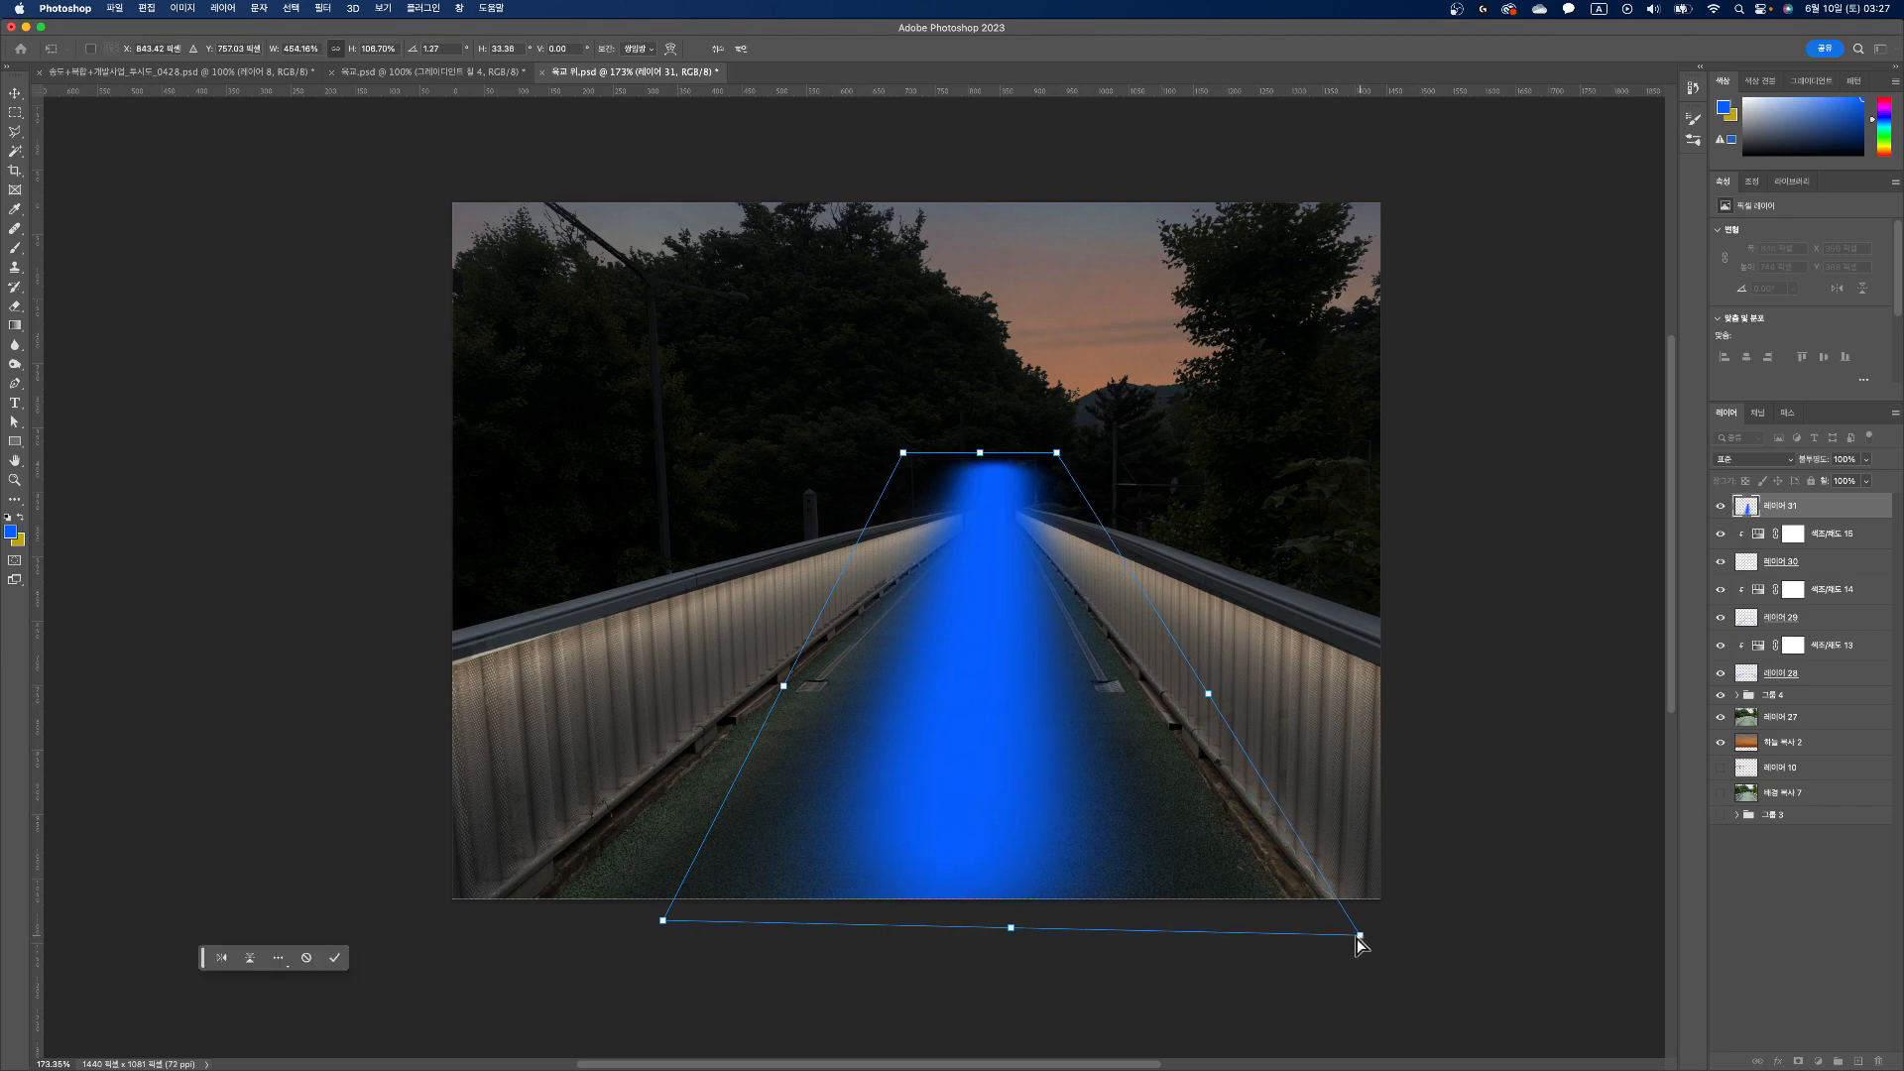
pyautogui.press('Return')
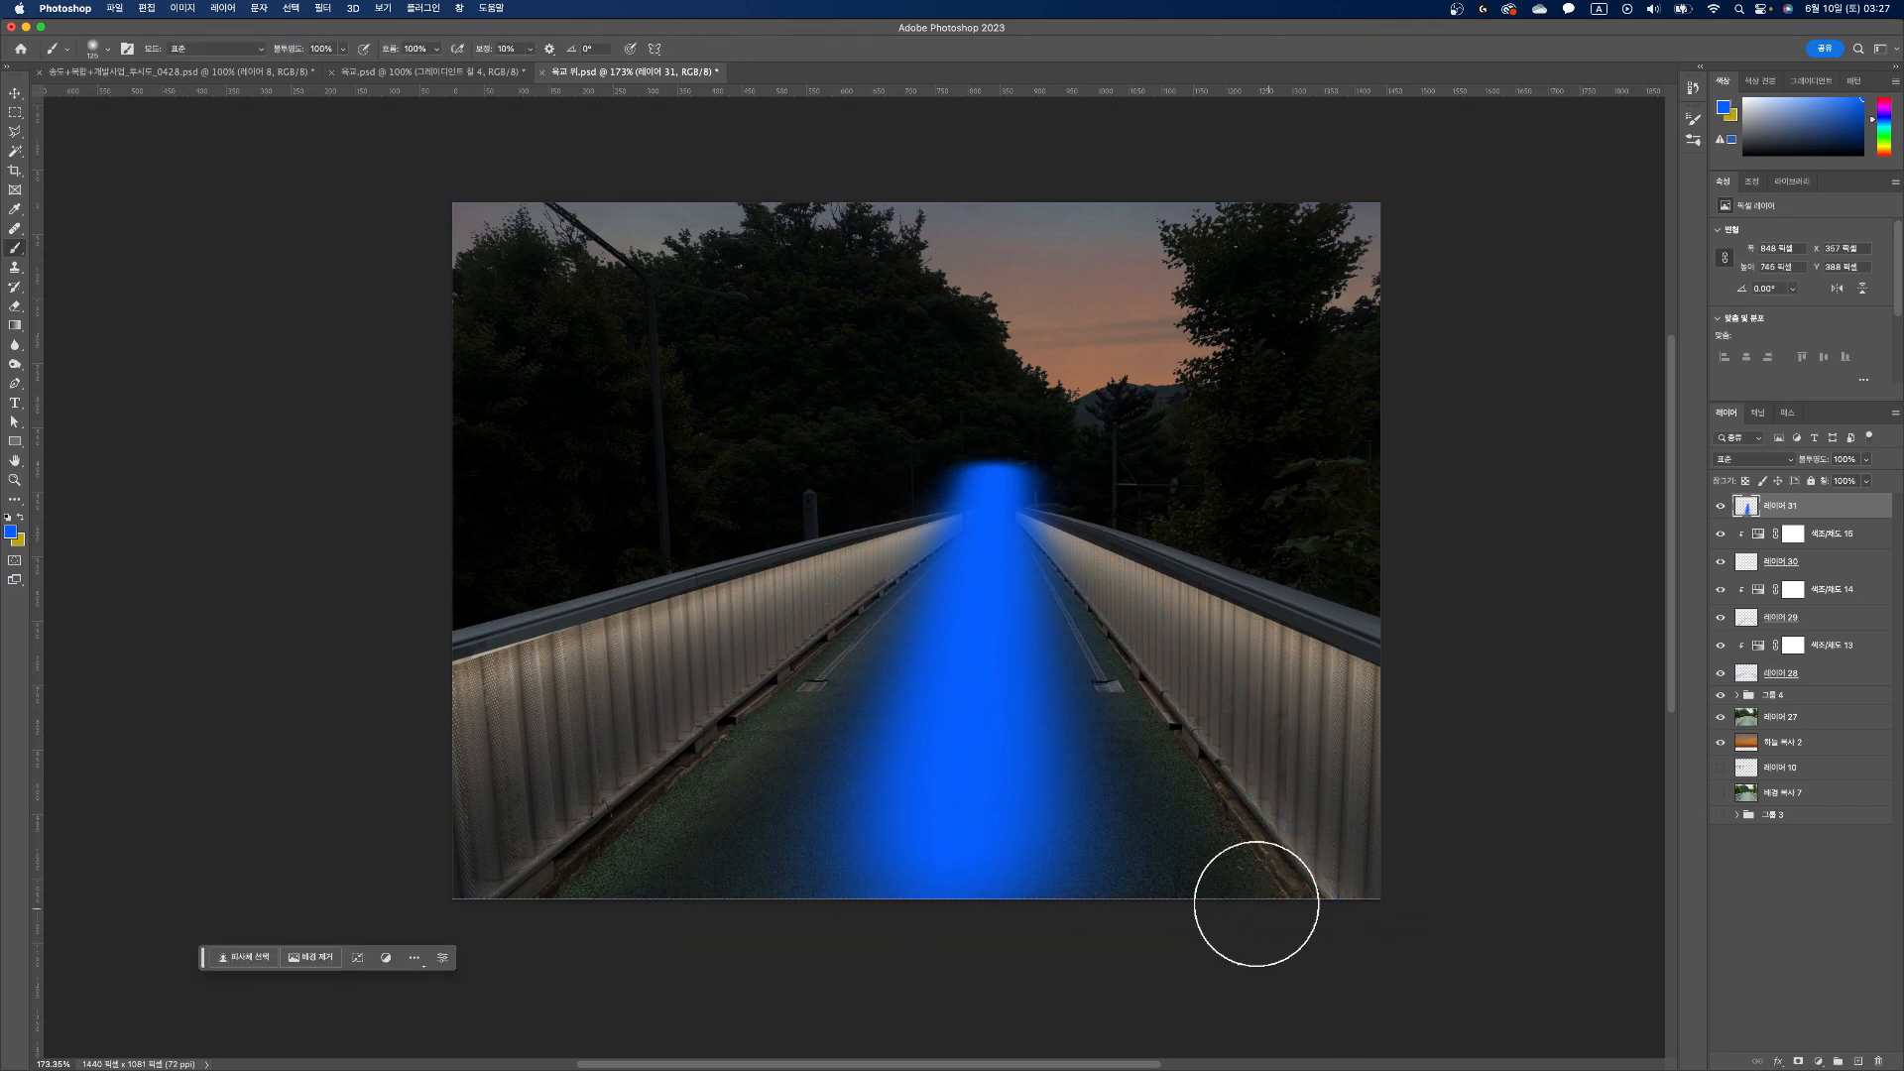
# Step: Blur the blue stroke with a Gaussian Blur of about 160 pixels and set its layer's blend mode to Divide
pyautogui.click(323, 8)
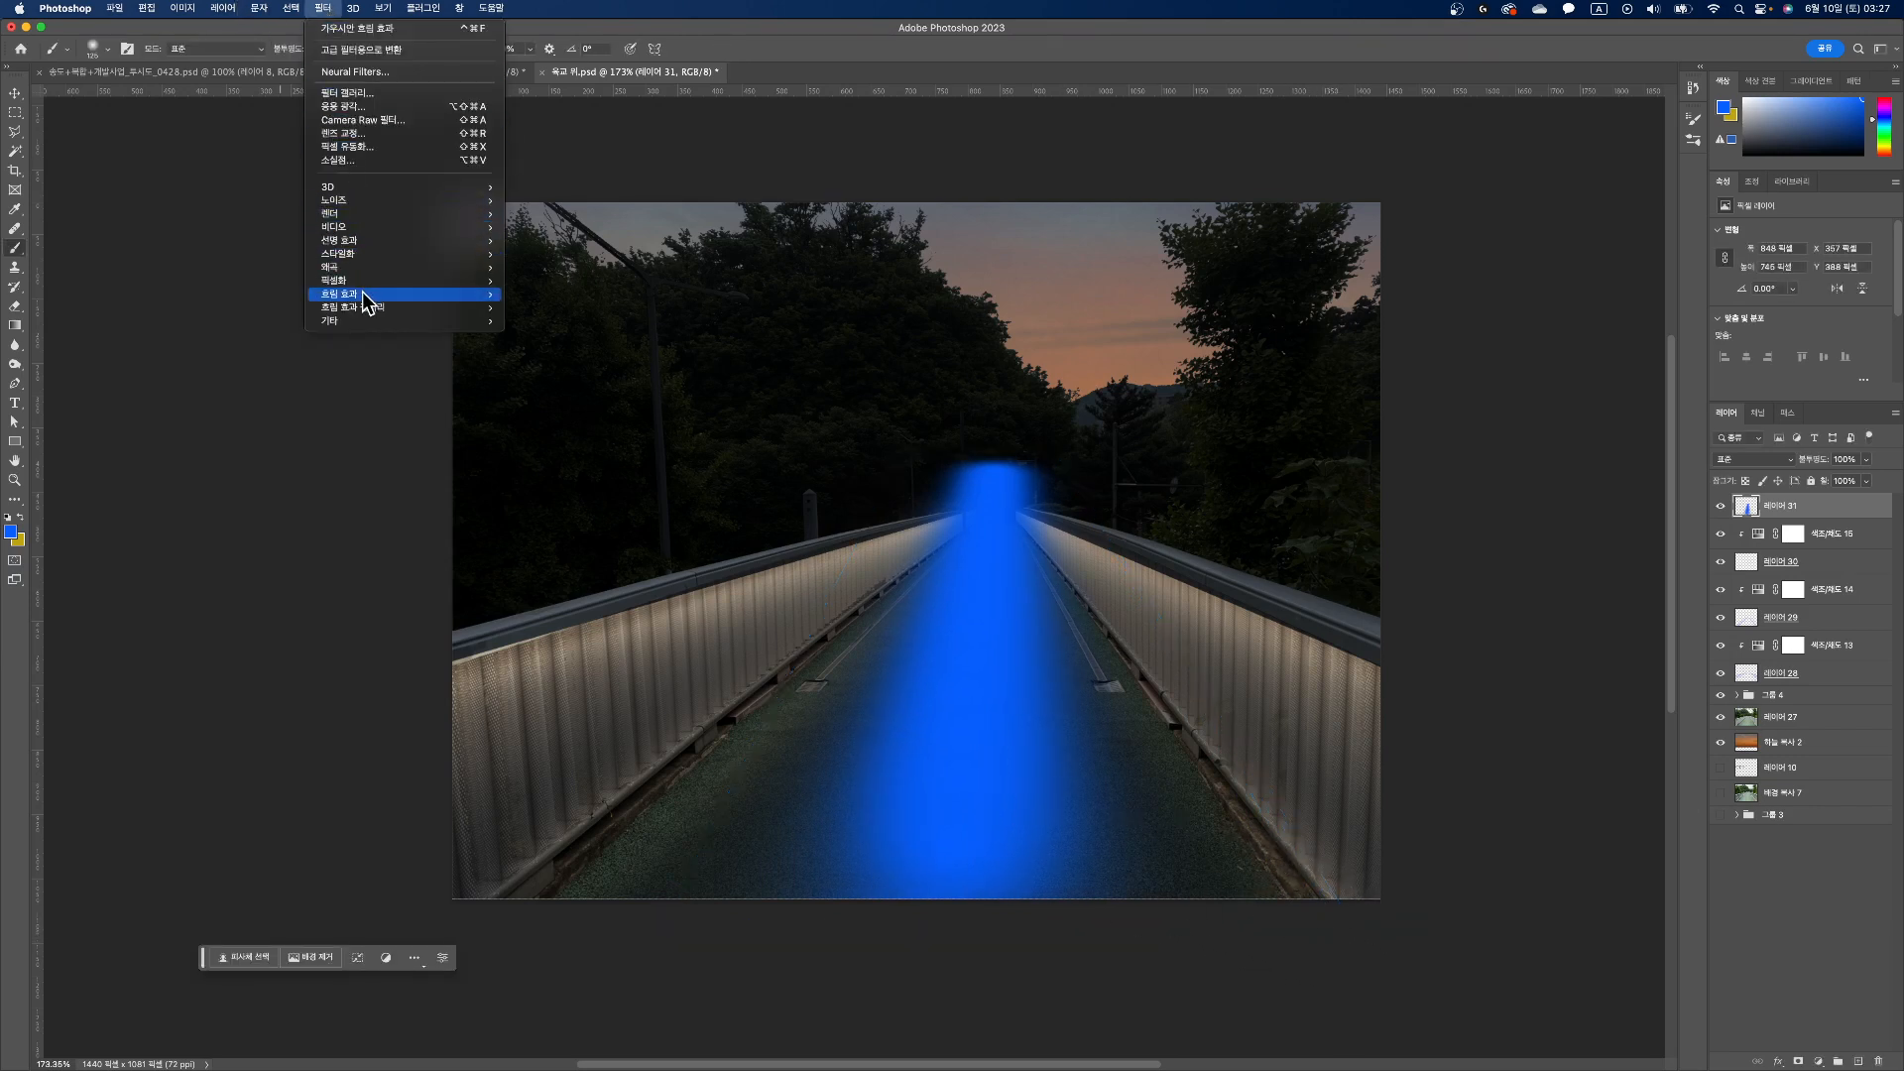
pyautogui.moveTo(357, 294)
pyautogui.click(627, 295)
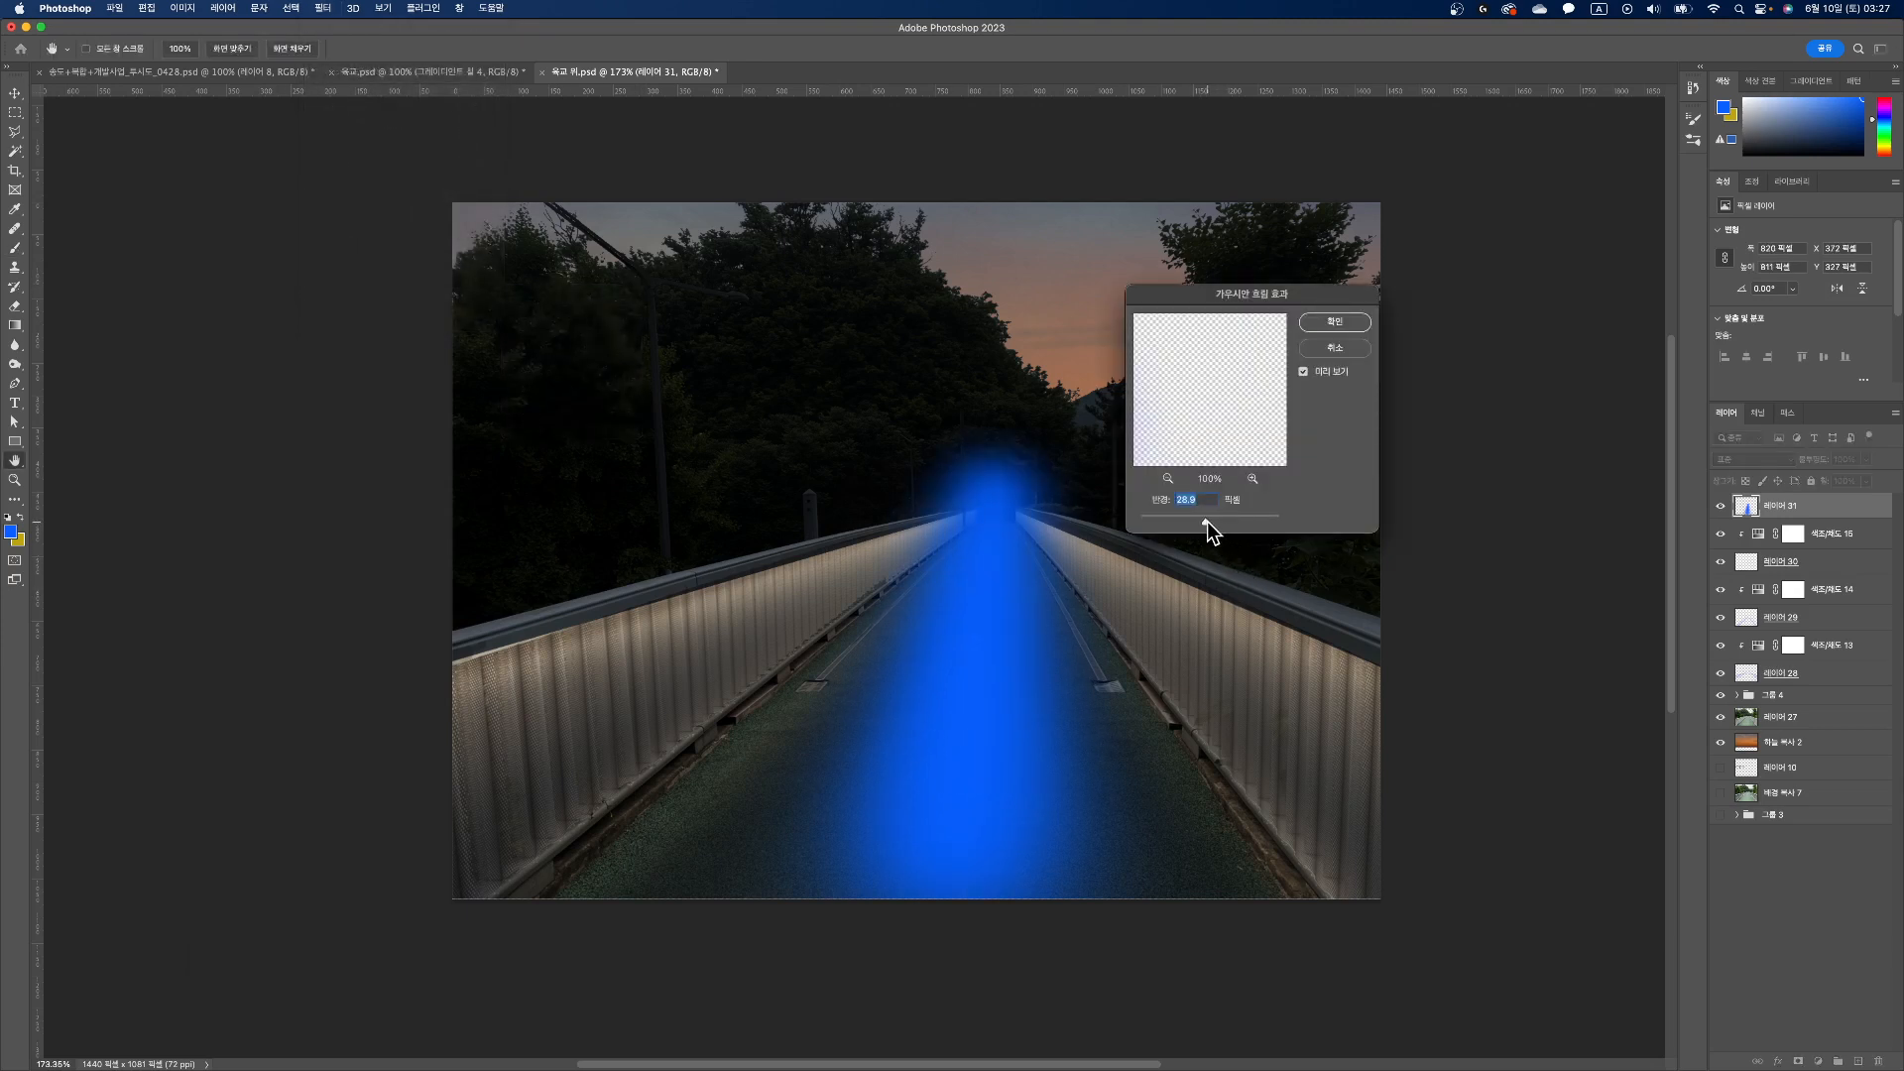
pyautogui.moveTo(1206, 522); pyautogui.dragTo(1238, 520)
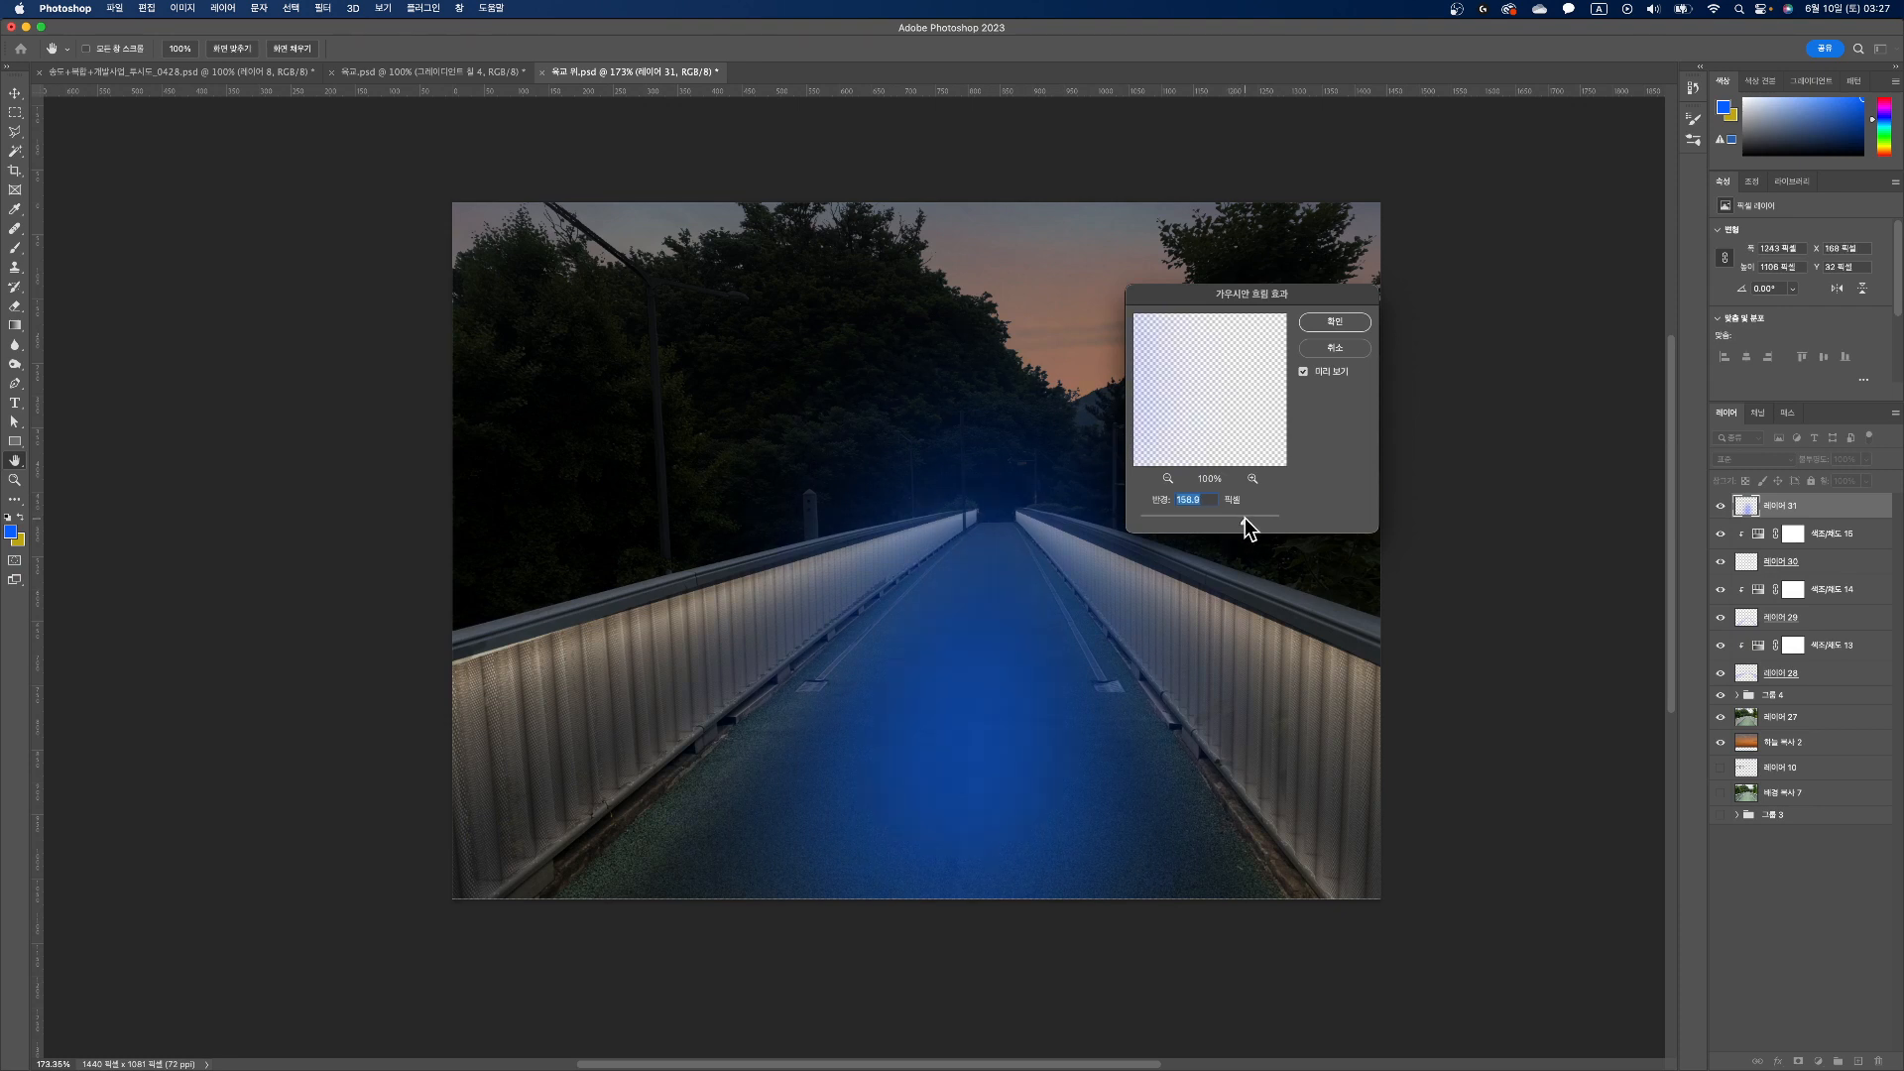
pyautogui.click(1334, 321)
pyautogui.press('b')
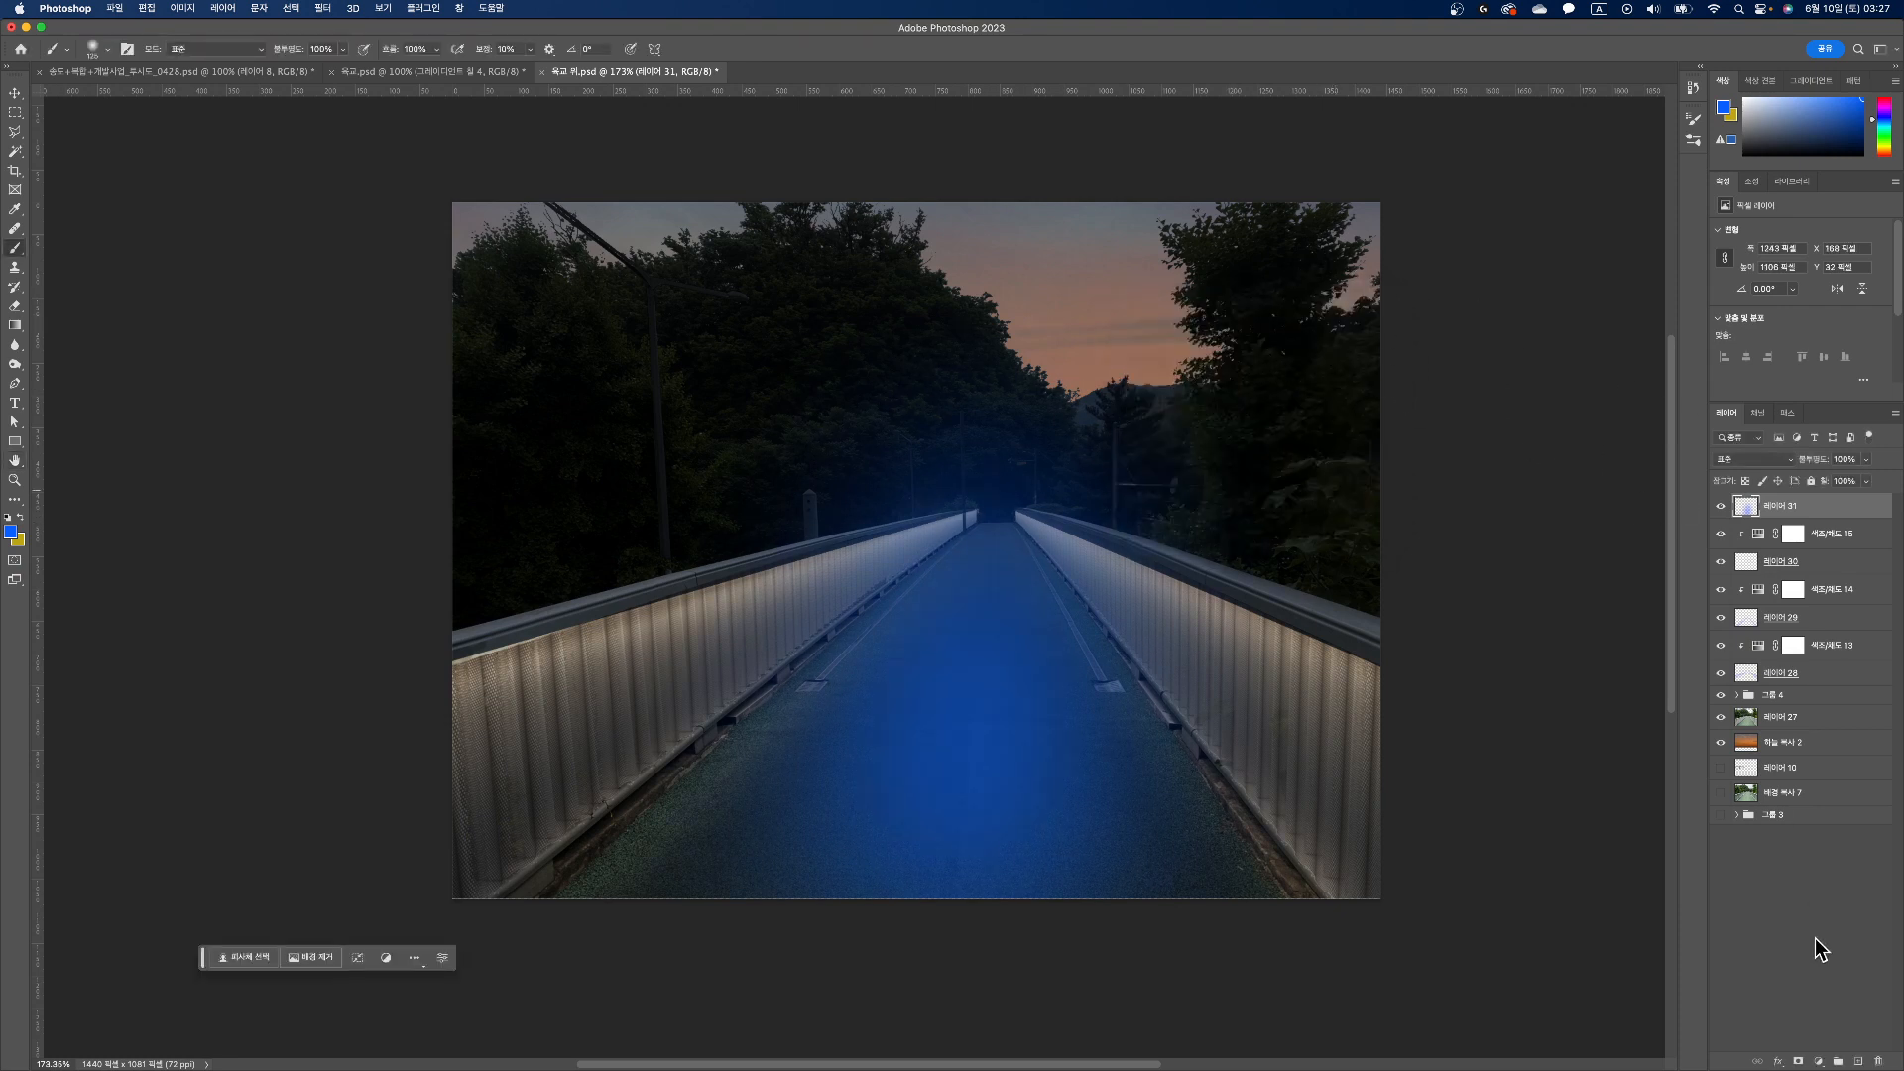
pyautogui.click(1790, 459)
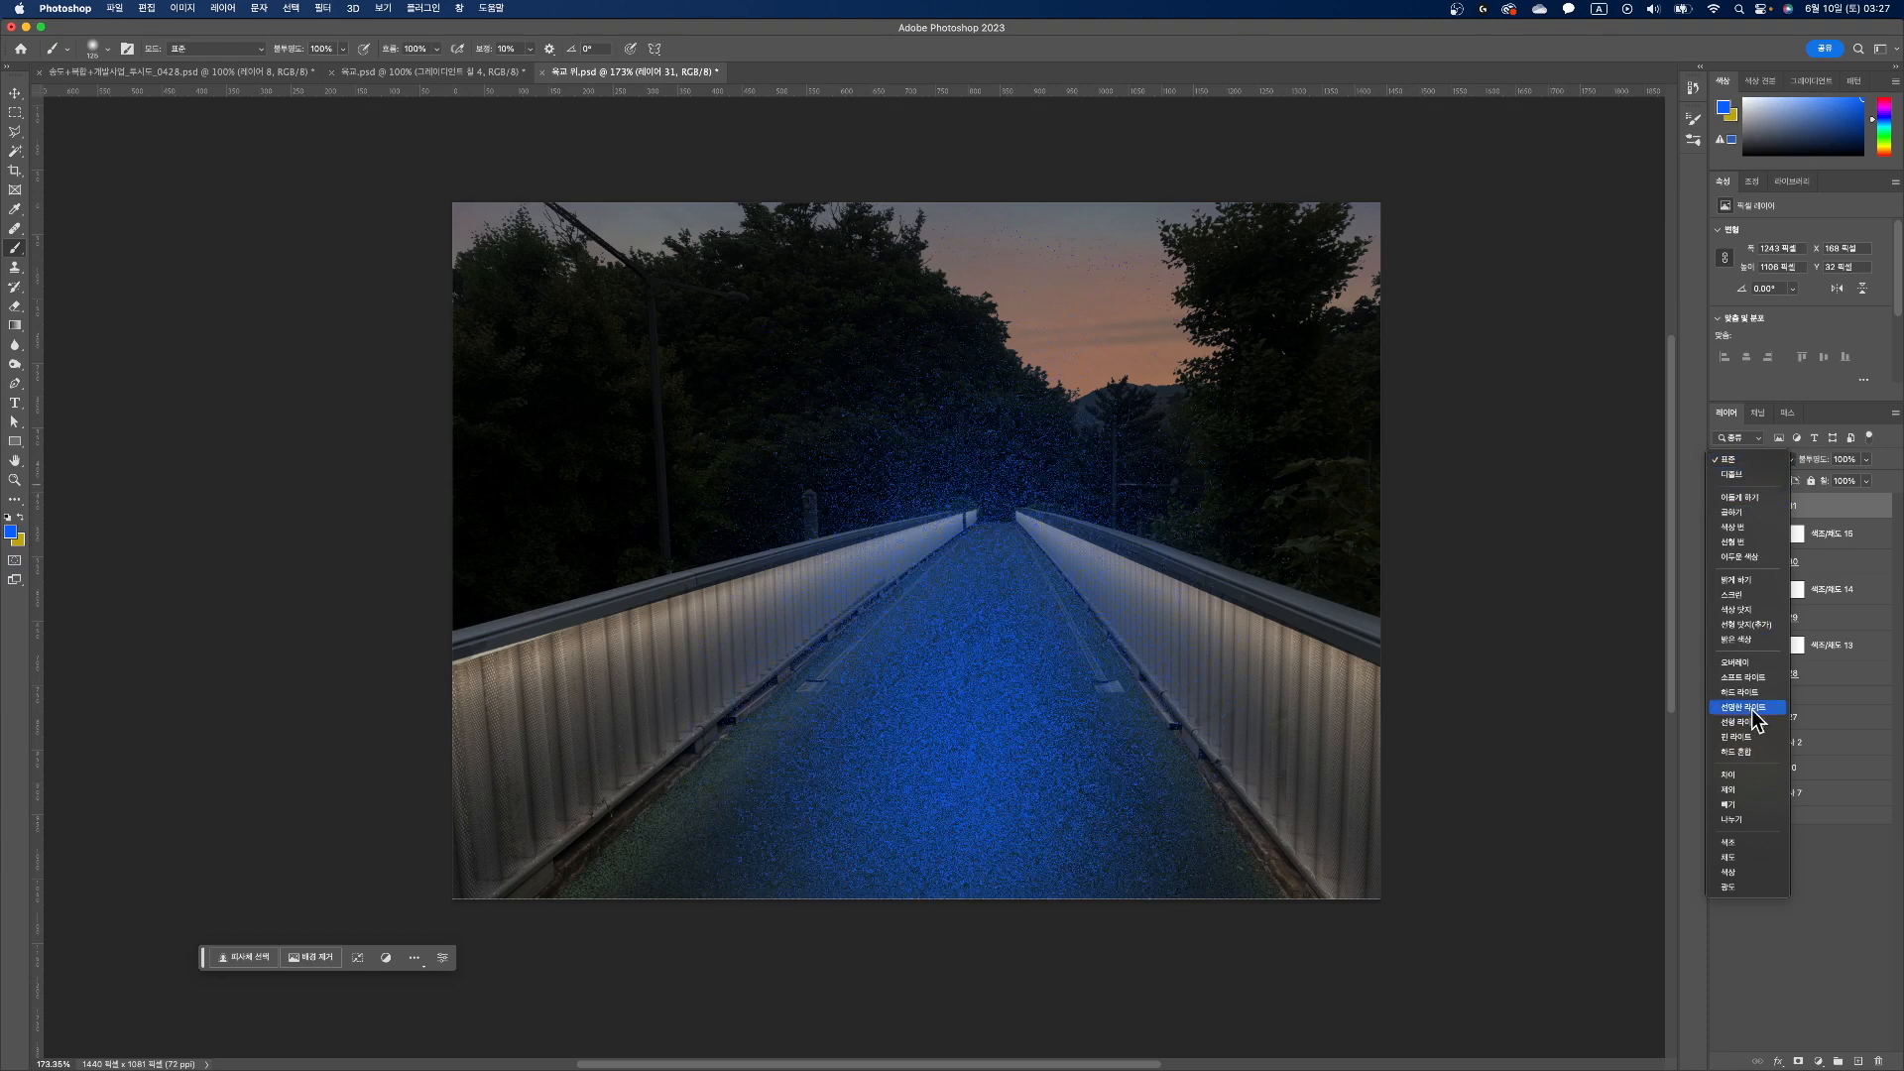
pyautogui.click(1739, 819)
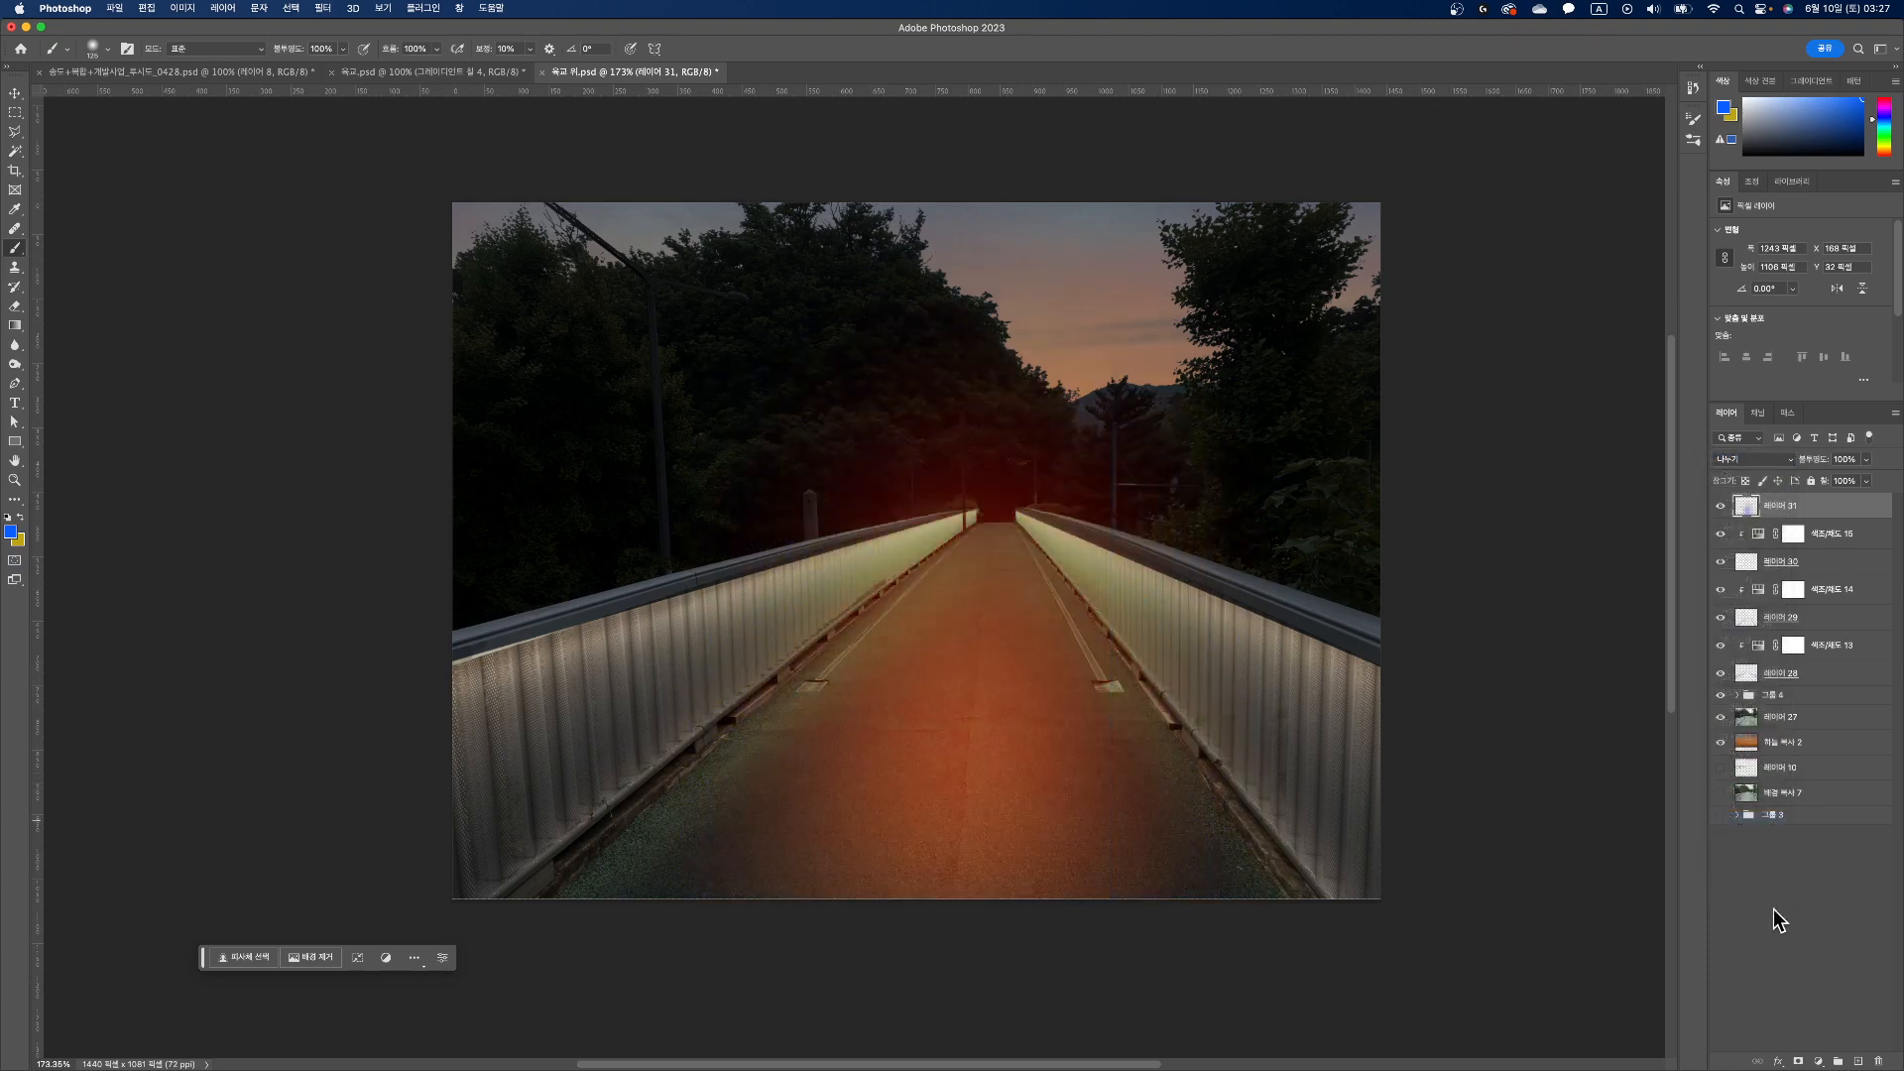
# Step: Clip a Hue/Saturation adjustment to the walkway glow layer with Colorize on, hue 218 and lightness +10, and lower its saturation
pyautogui.click(1817, 1061)
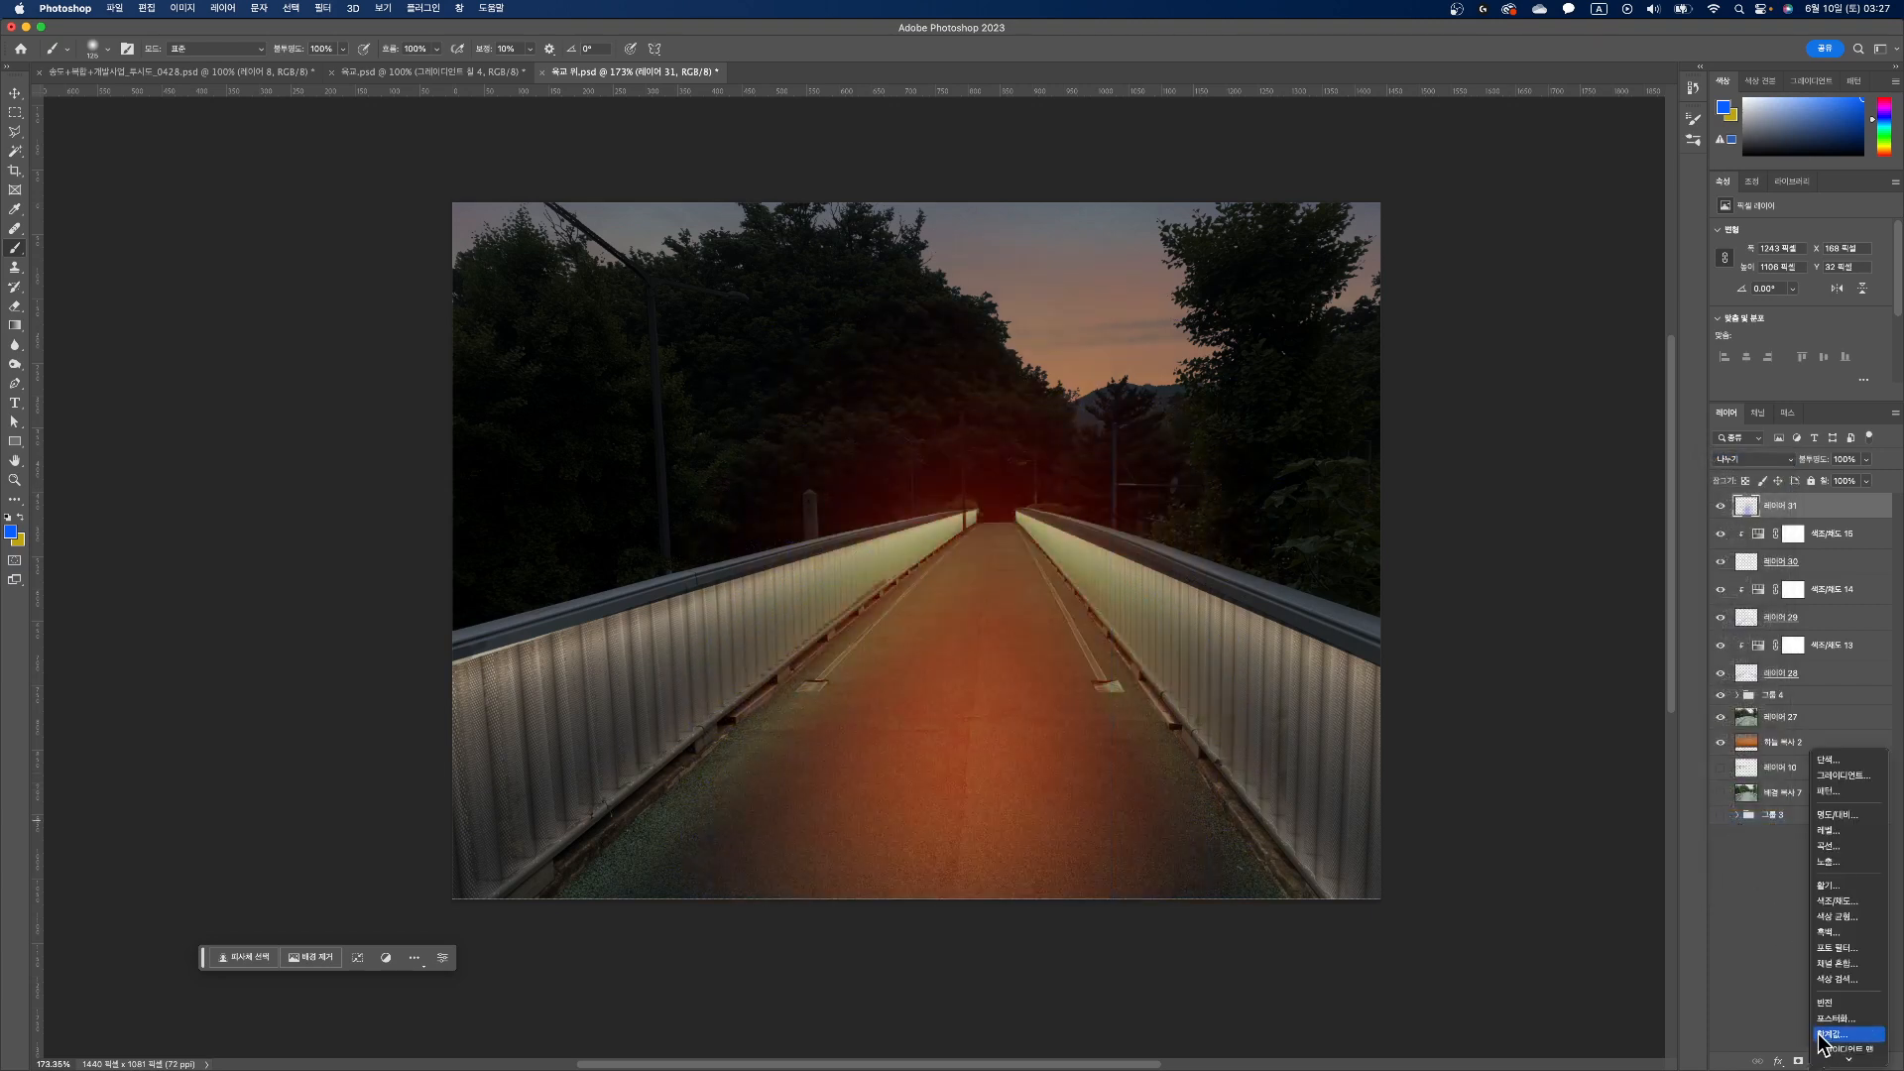
pyautogui.click(1840, 900)
pyautogui.click(1791, 392)
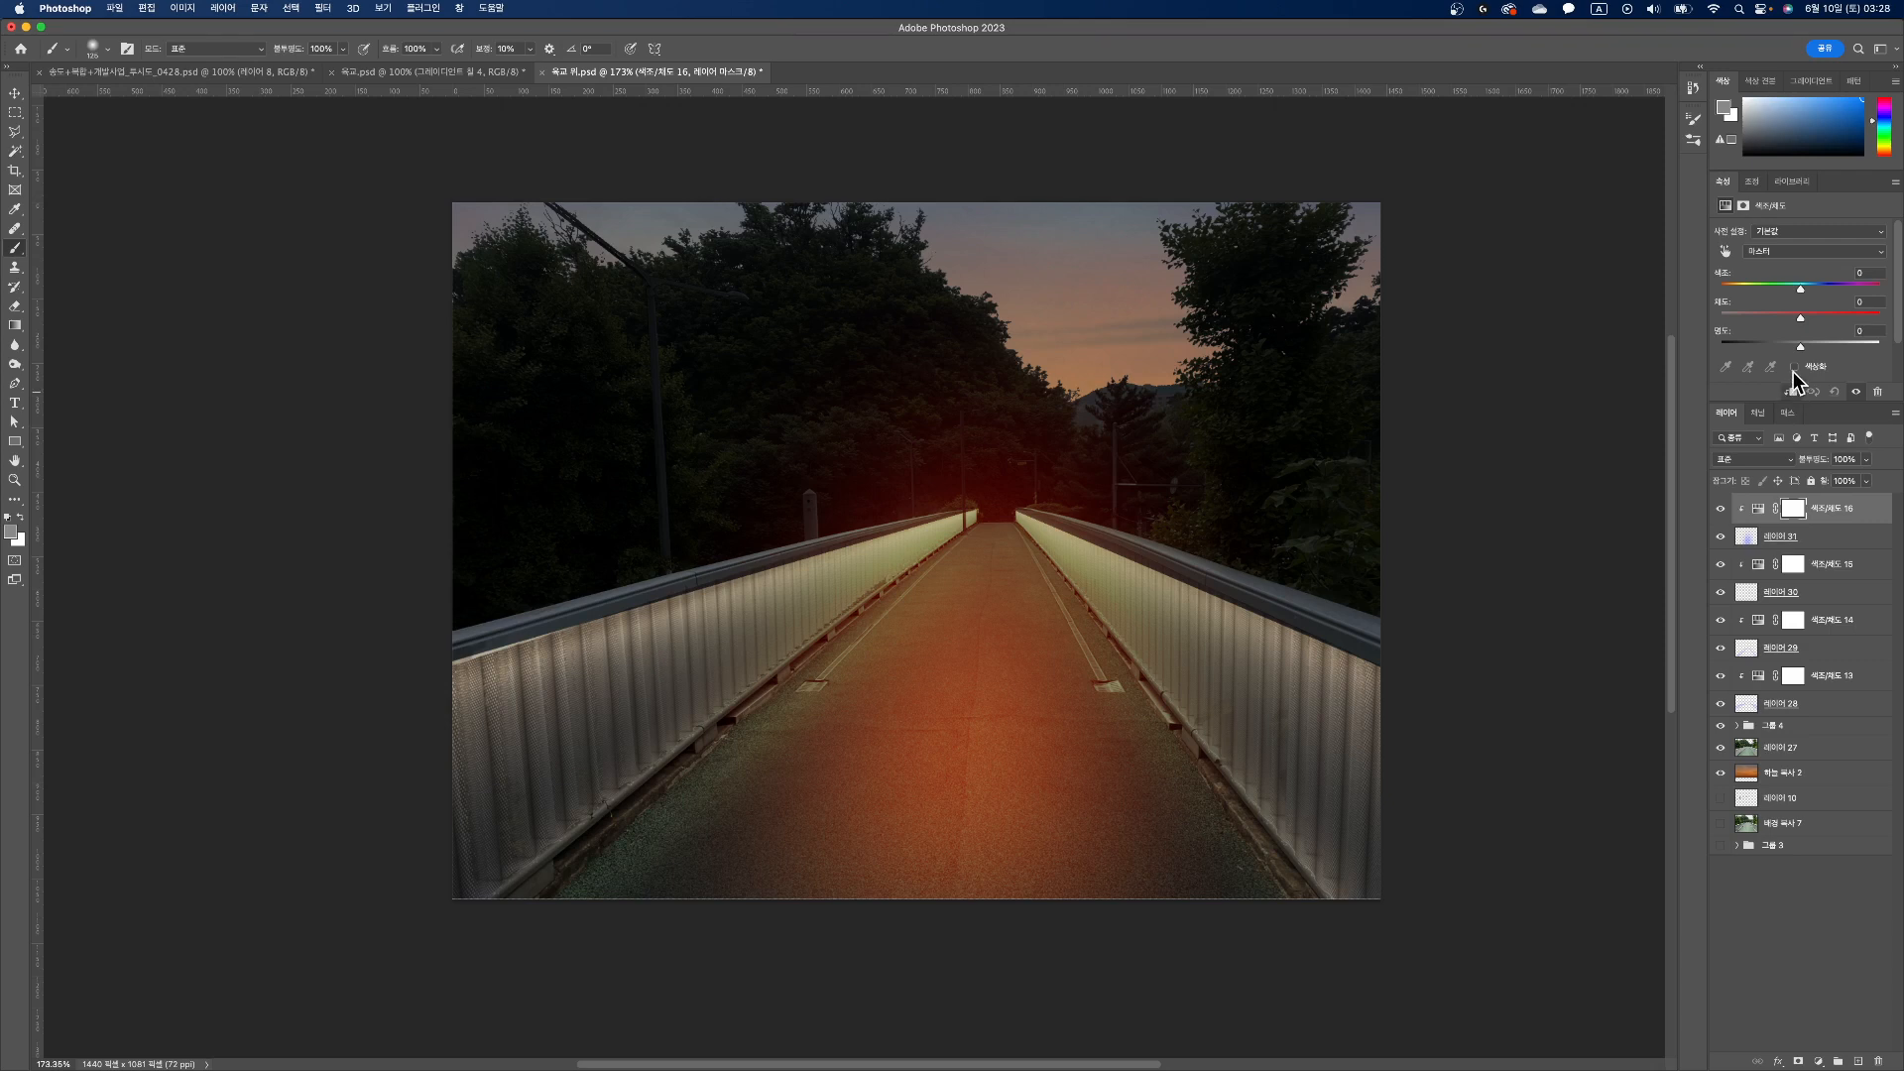
pyautogui.click(1794, 368)
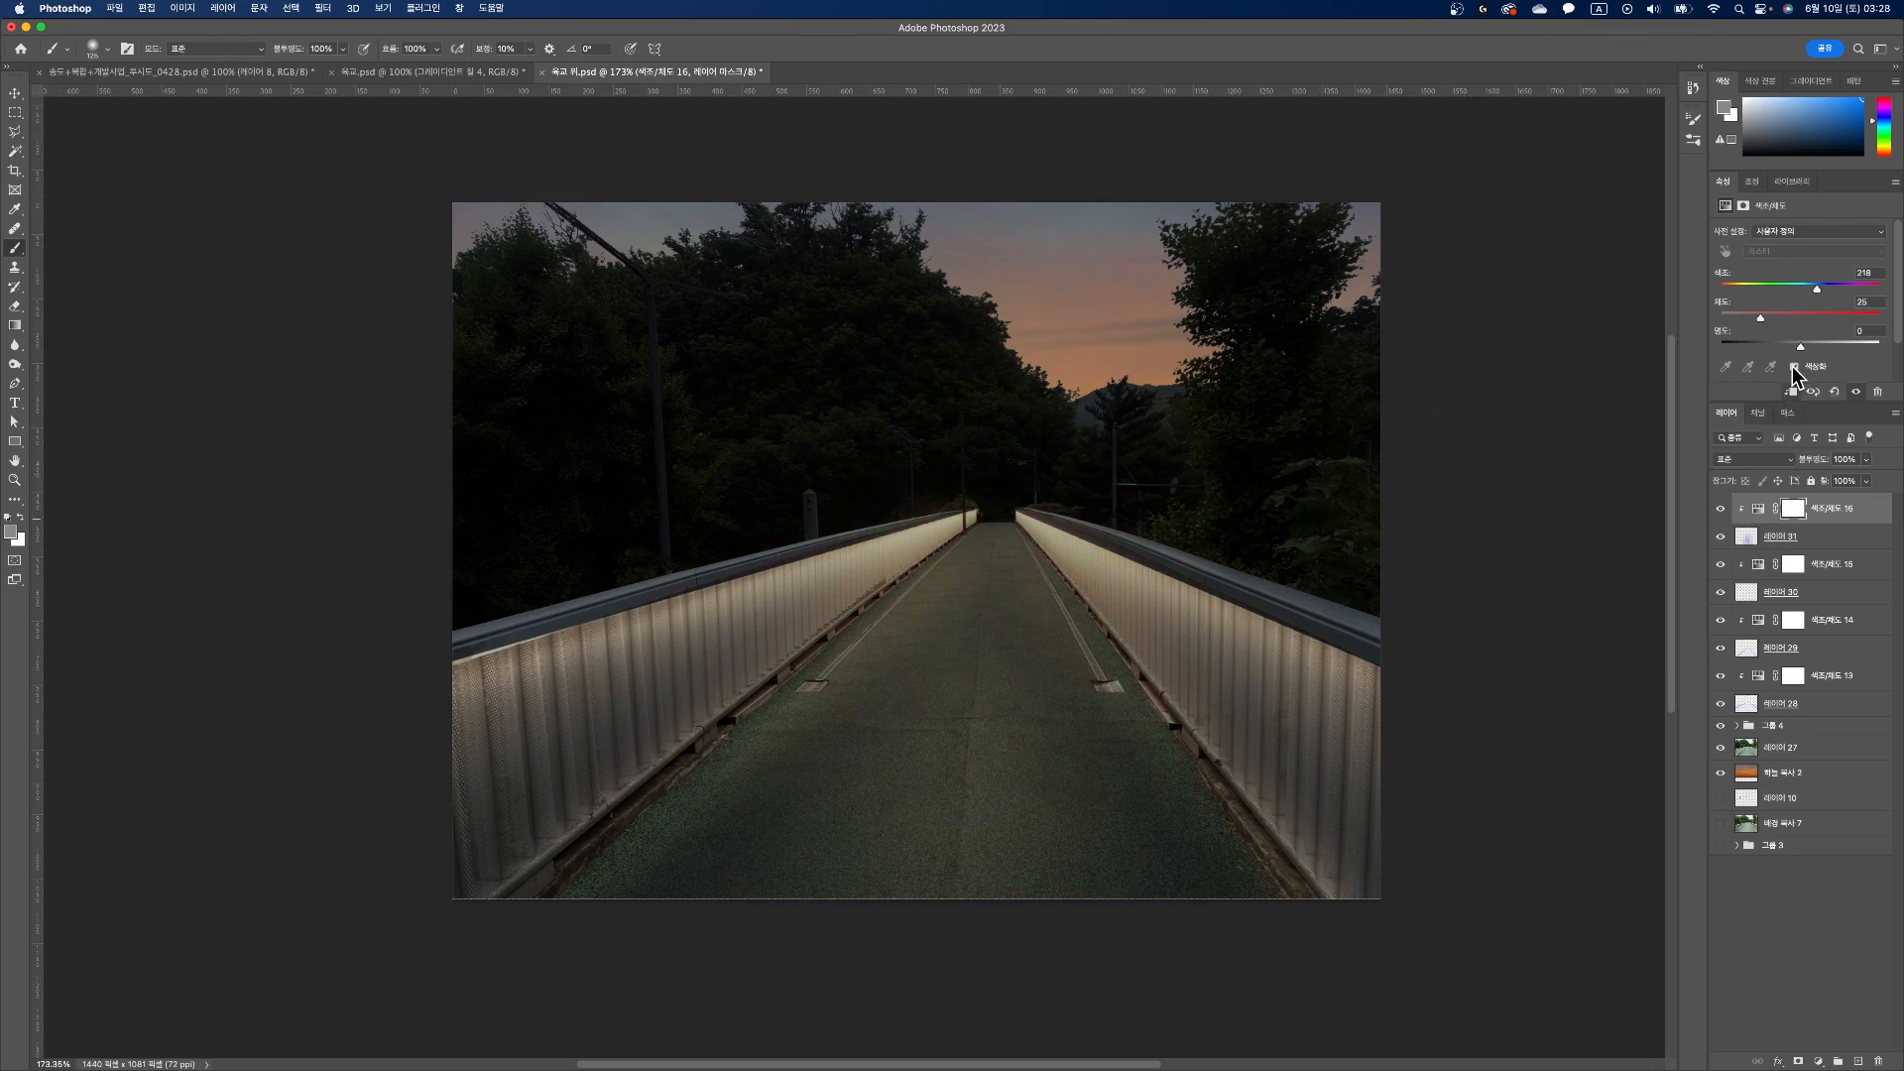
pyautogui.moveTo(1801, 347); pyautogui.dragTo(1809, 351)
pyautogui.click(1758, 512)
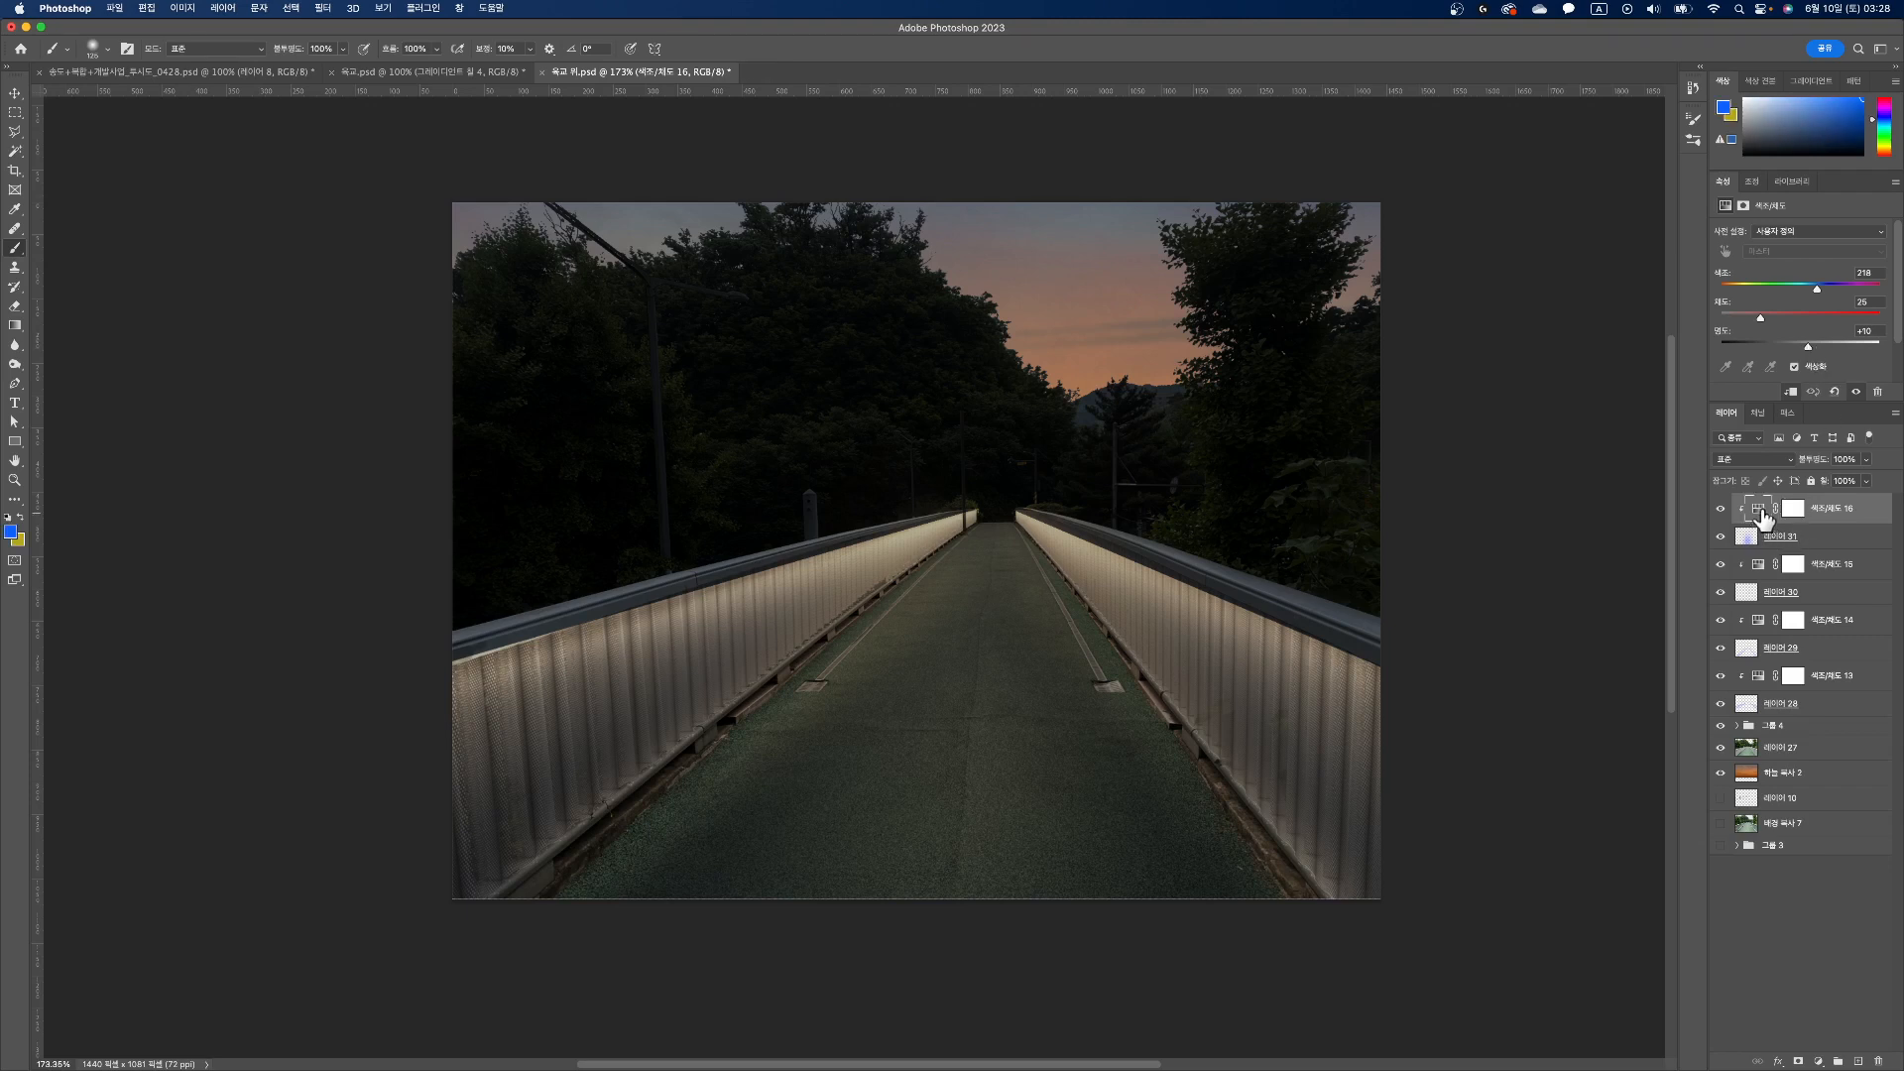
pyautogui.moveTo(1759, 319); pyautogui.dragTo(1666, 325)
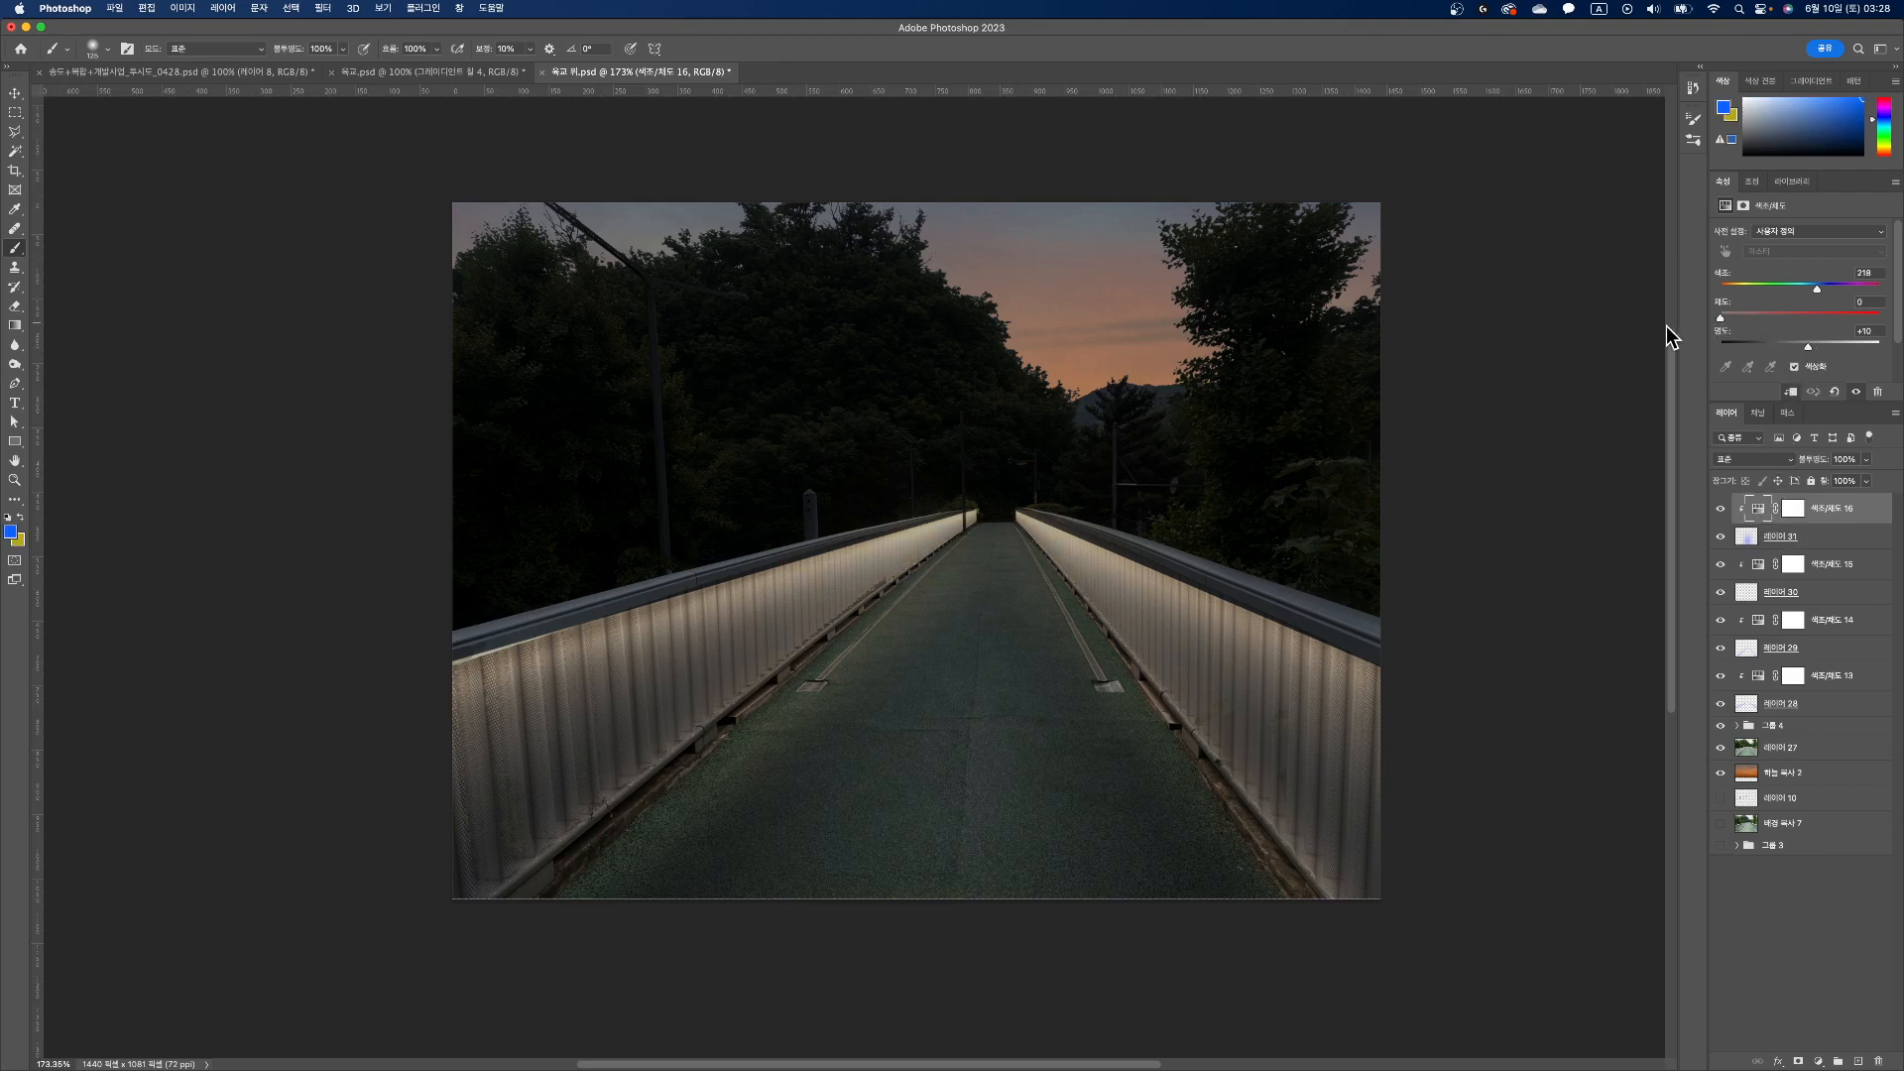
# Step: Lower the saturation of the clipped adjustments Hue/Saturation 14 and Hue/Saturation 13 to 0
pyautogui.click(1757, 573)
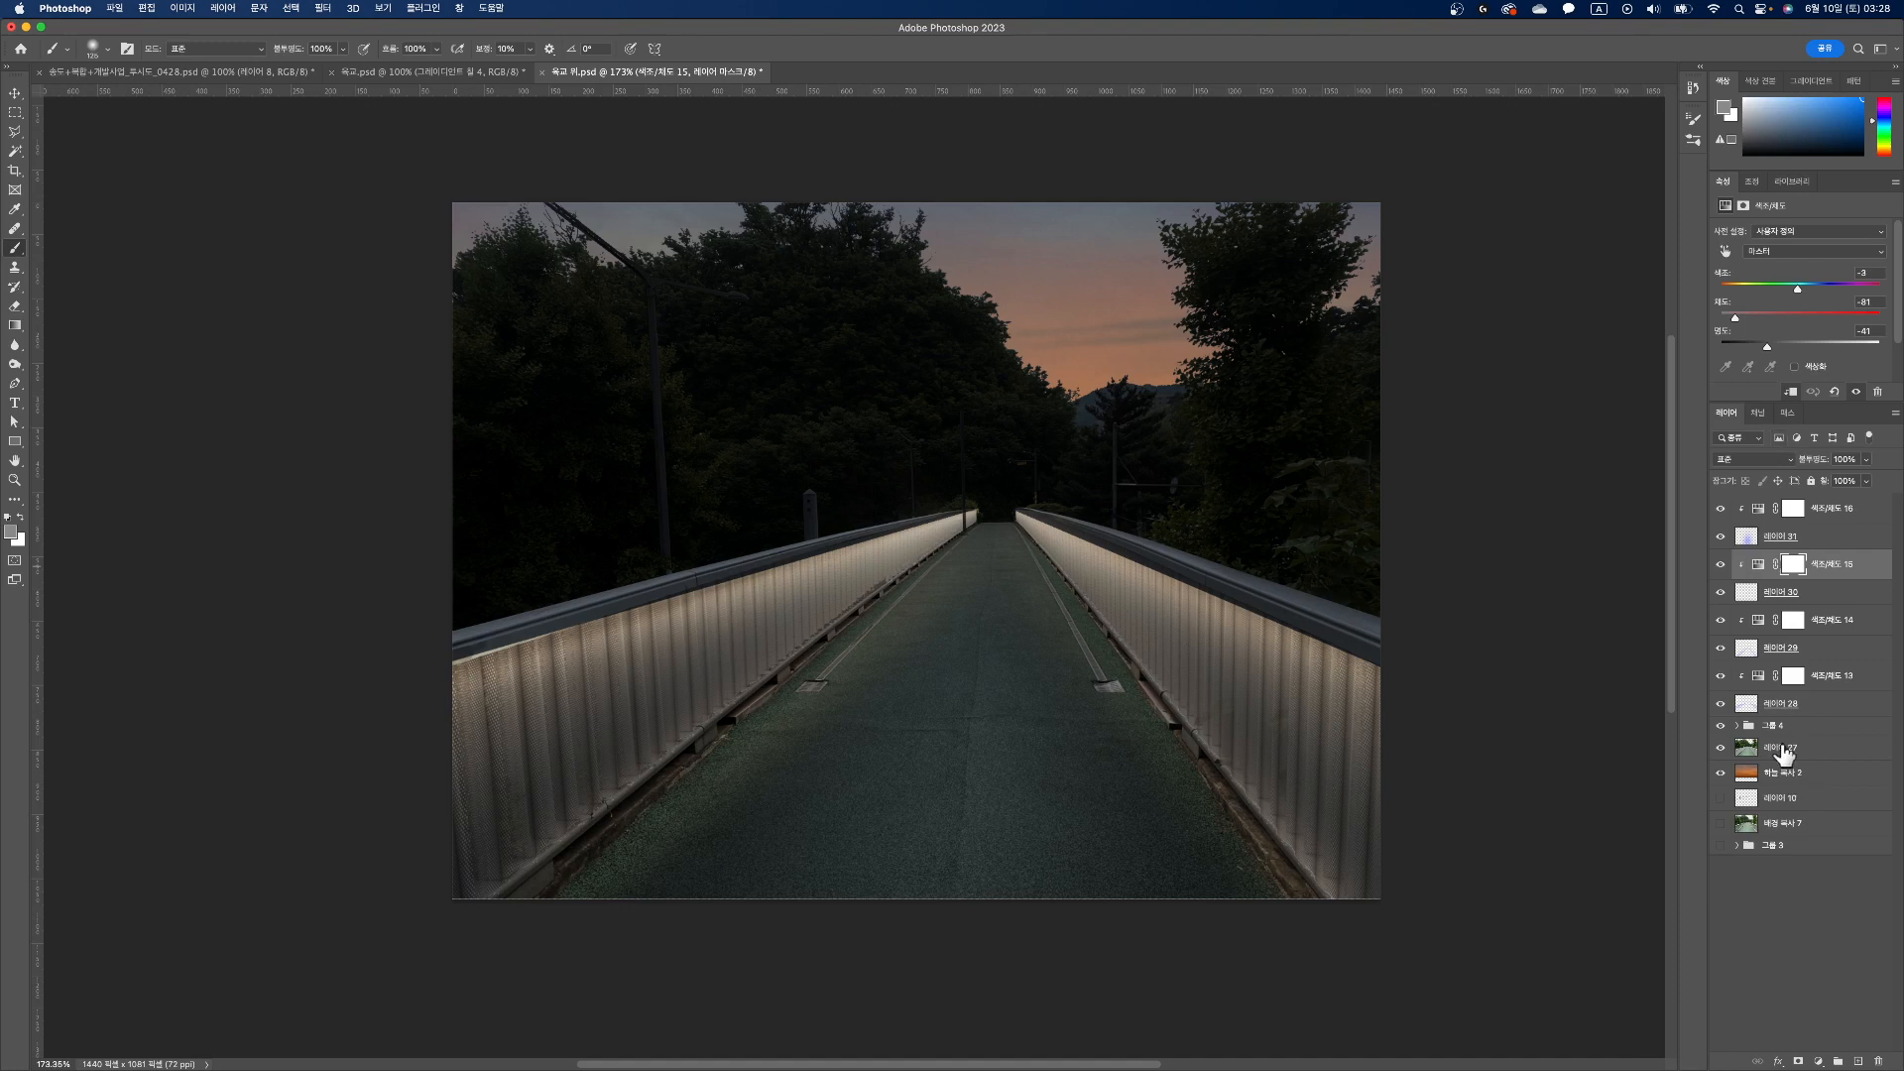
pyautogui.click(1751, 596)
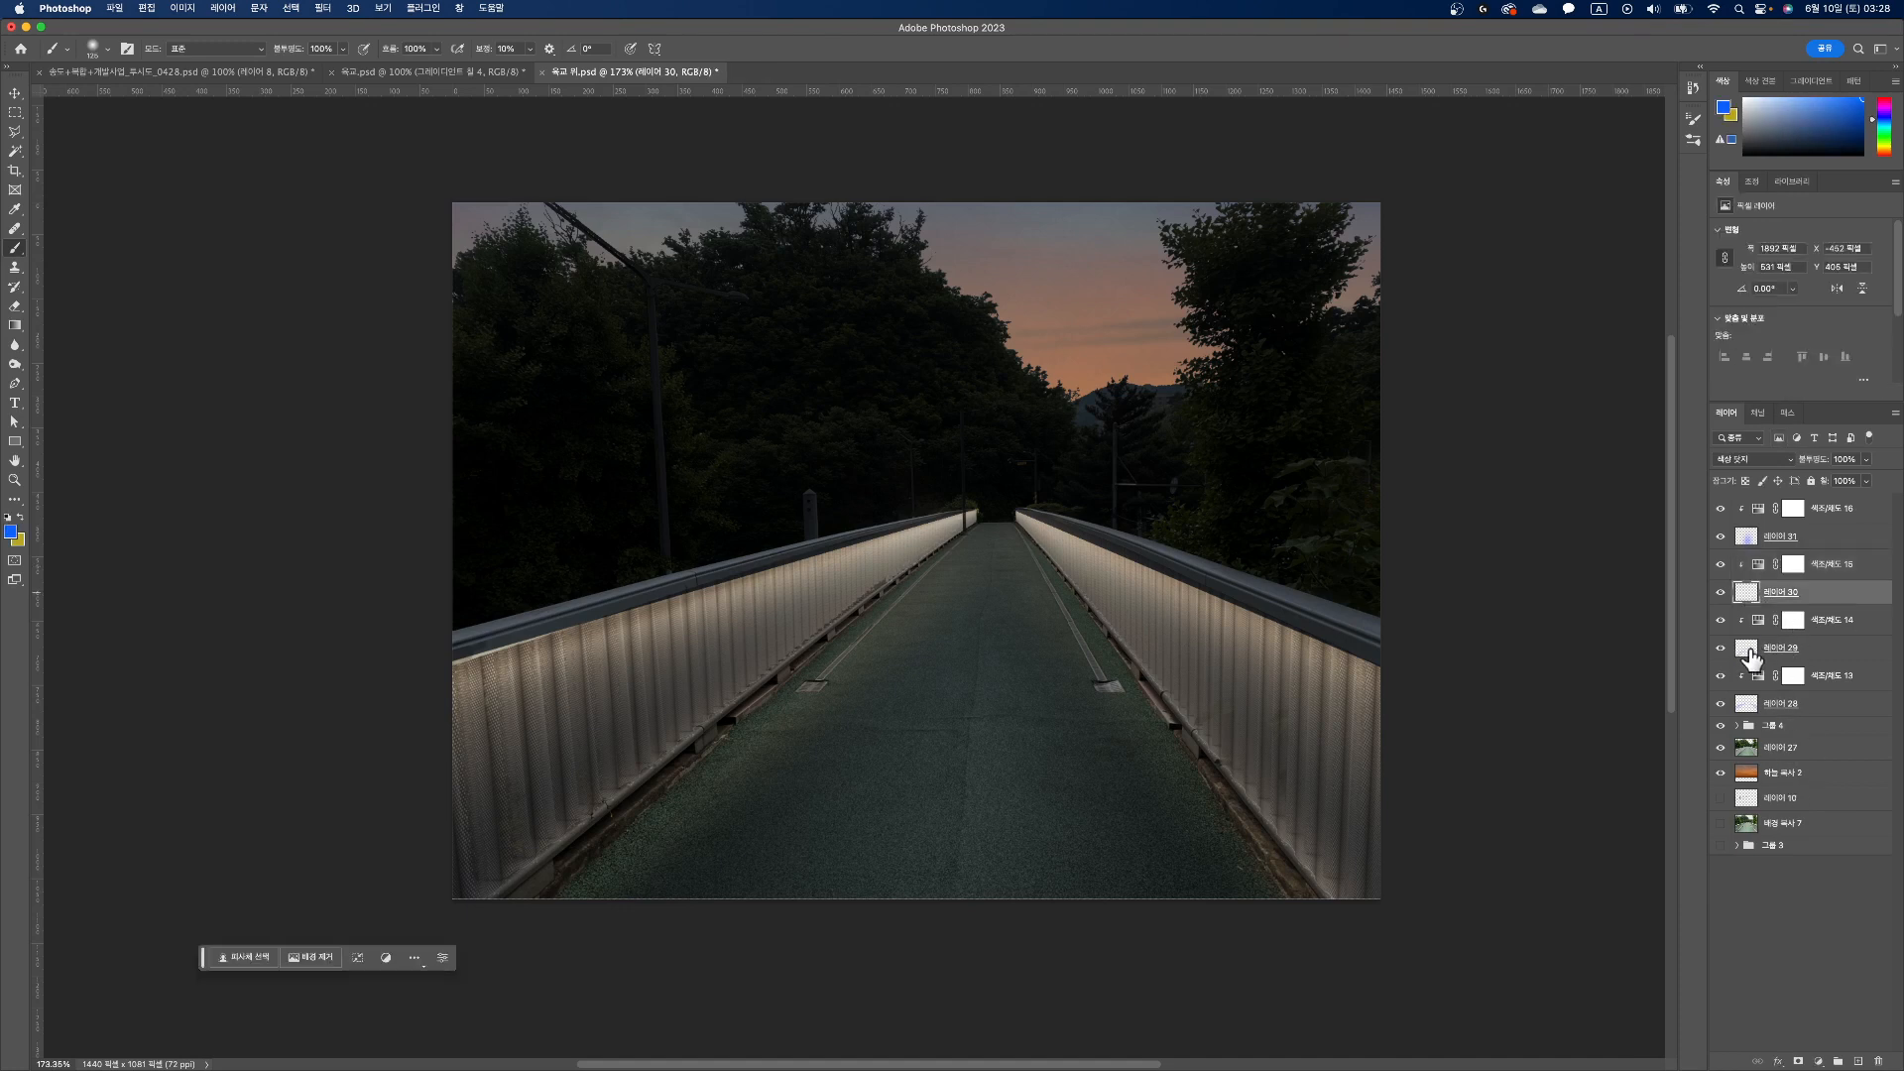
pyautogui.click(1748, 649)
pyautogui.click(1758, 624)
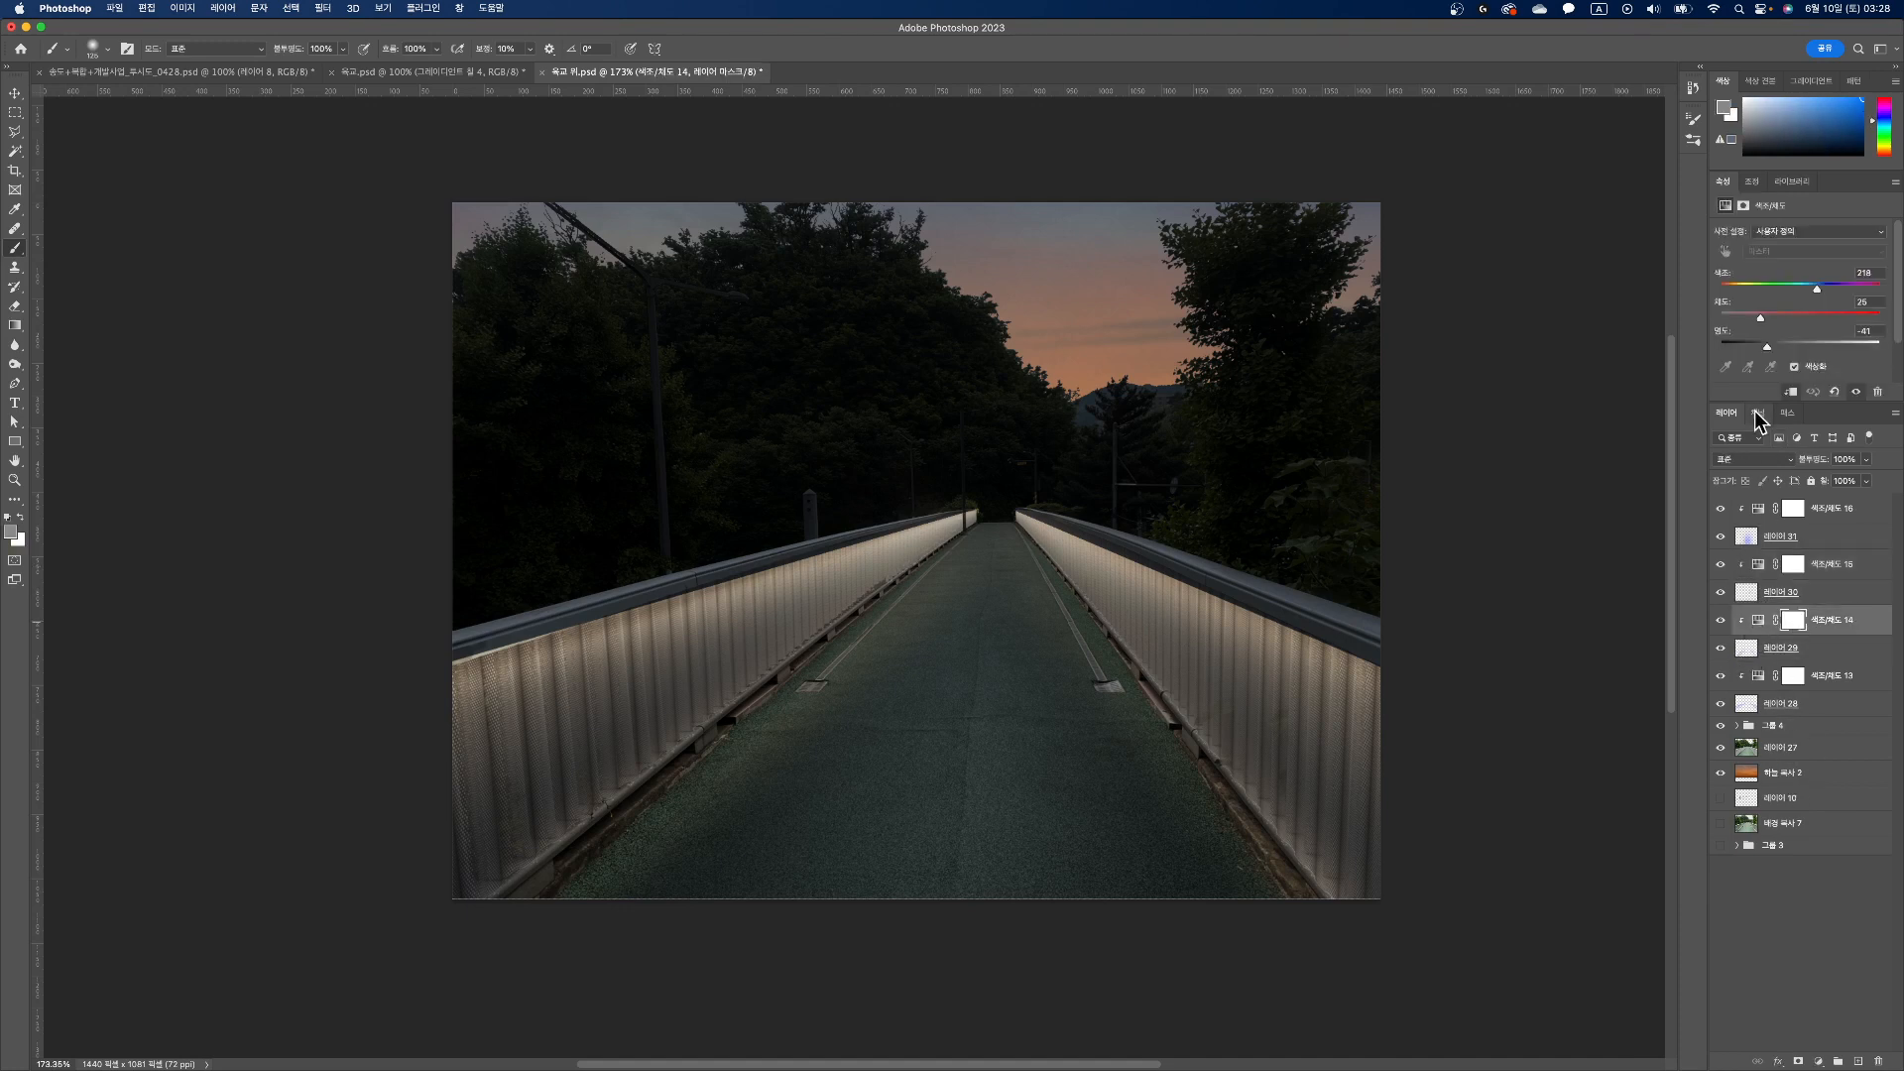
pyautogui.moveTo(1761, 320); pyautogui.dragTo(1702, 329)
pyautogui.click(1760, 678)
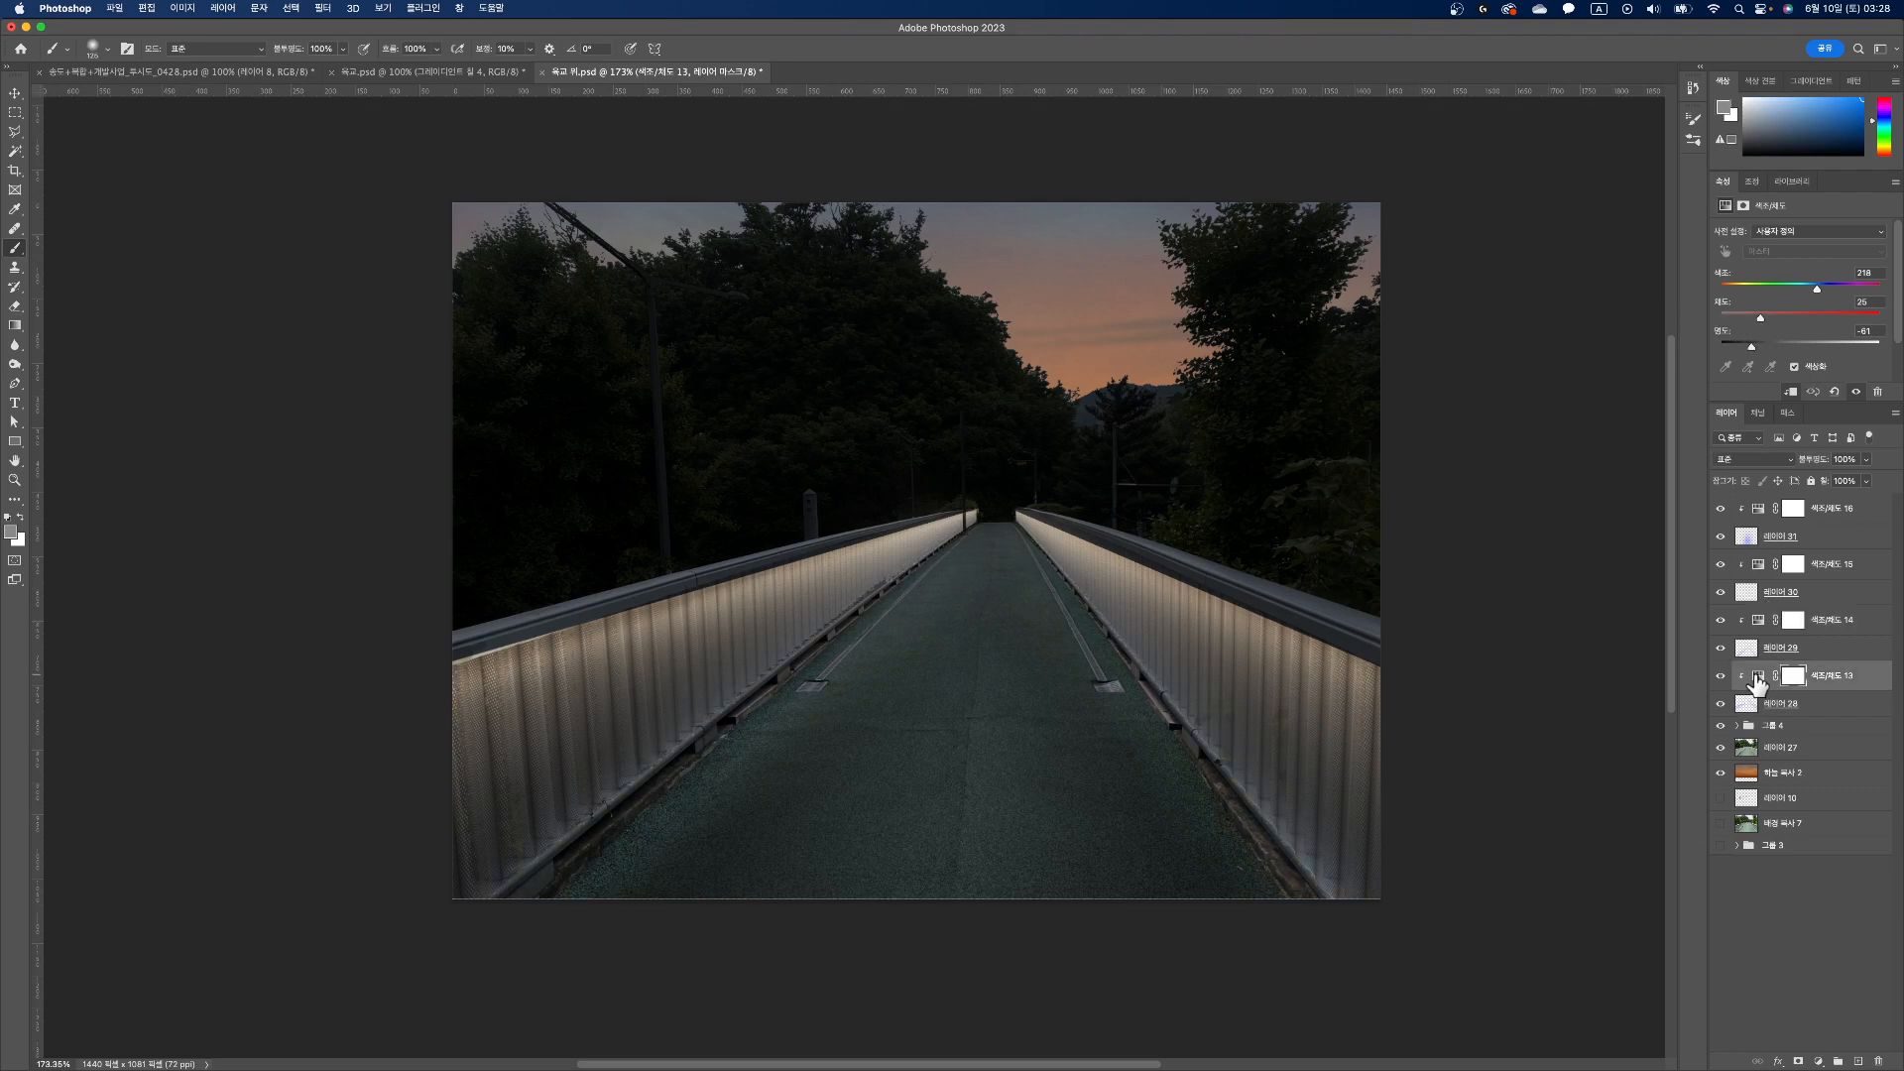
pyautogui.moveTo(1759, 317); pyautogui.dragTo(1702, 328)
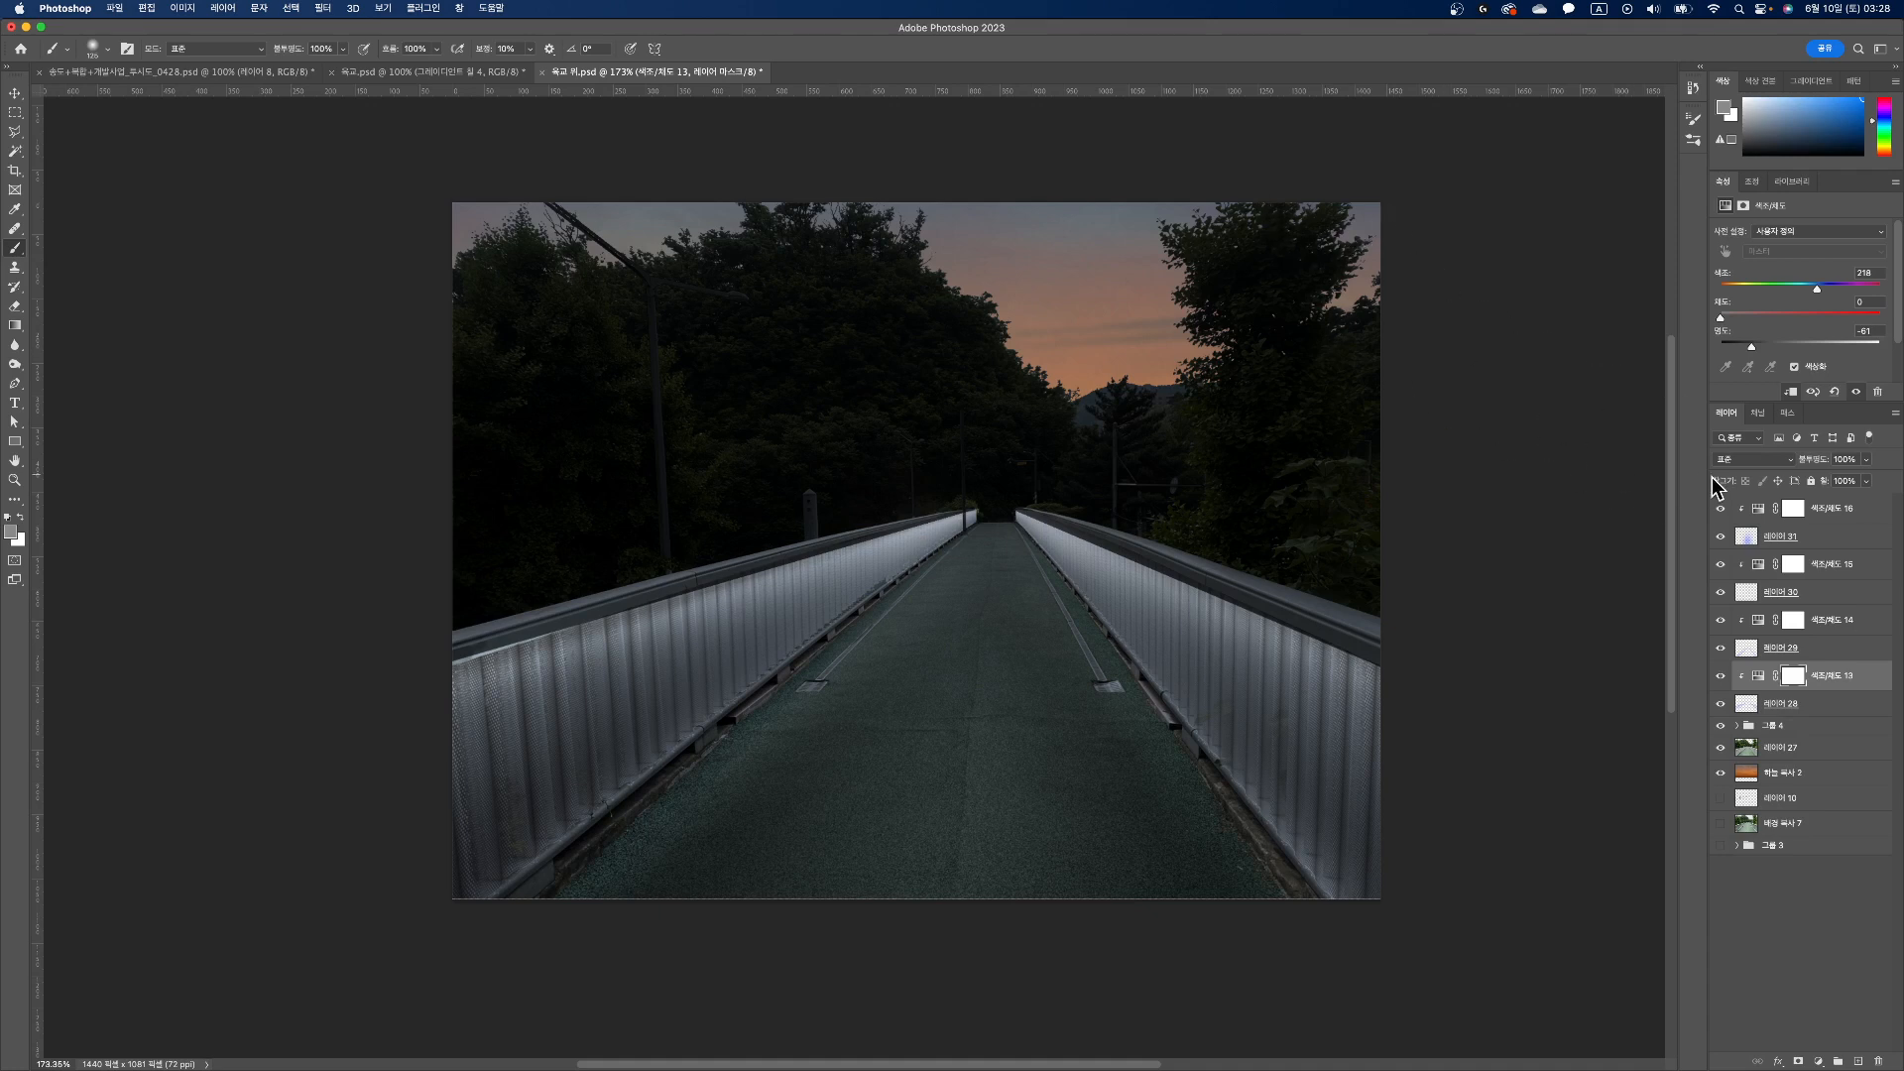
# Step: Set the saturation of the clipped adjustments Hue/Saturation 13, 14 and 16 to 25
pyautogui.click(1758, 677)
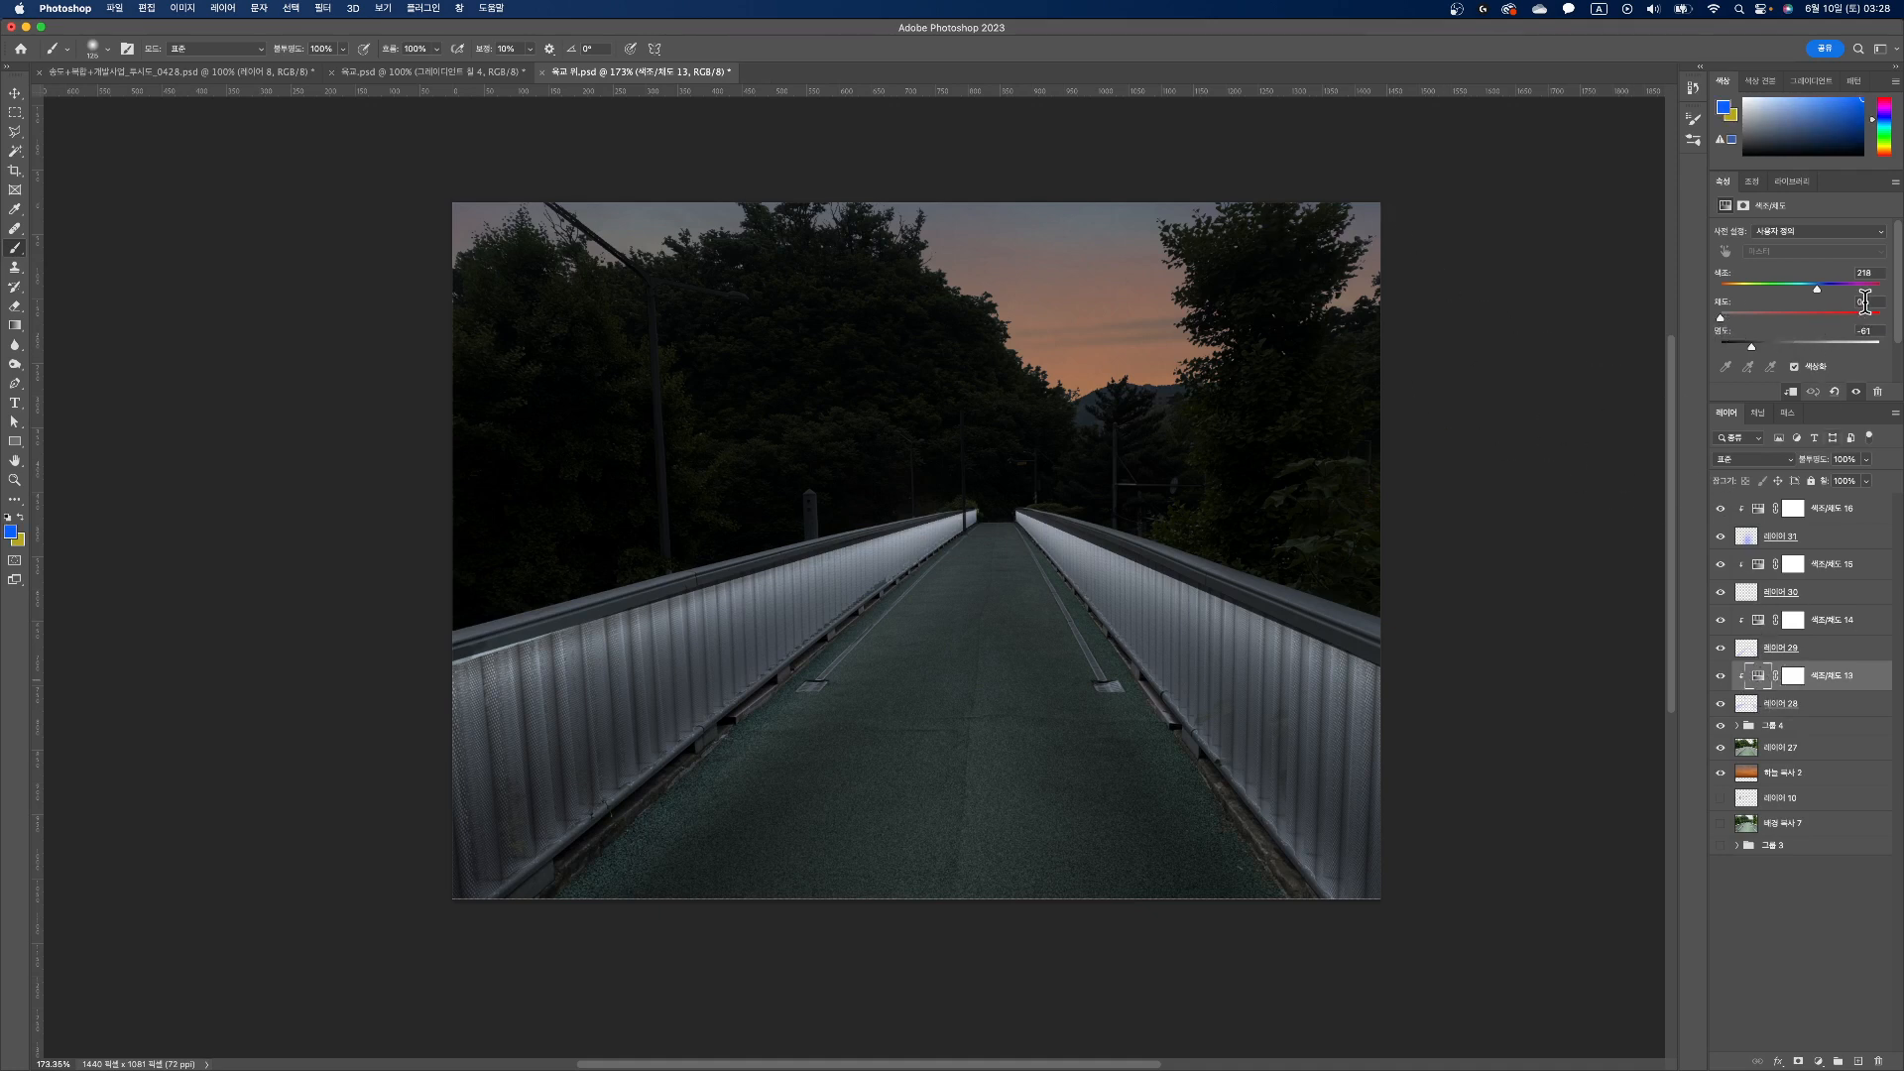
pyautogui.write('25')
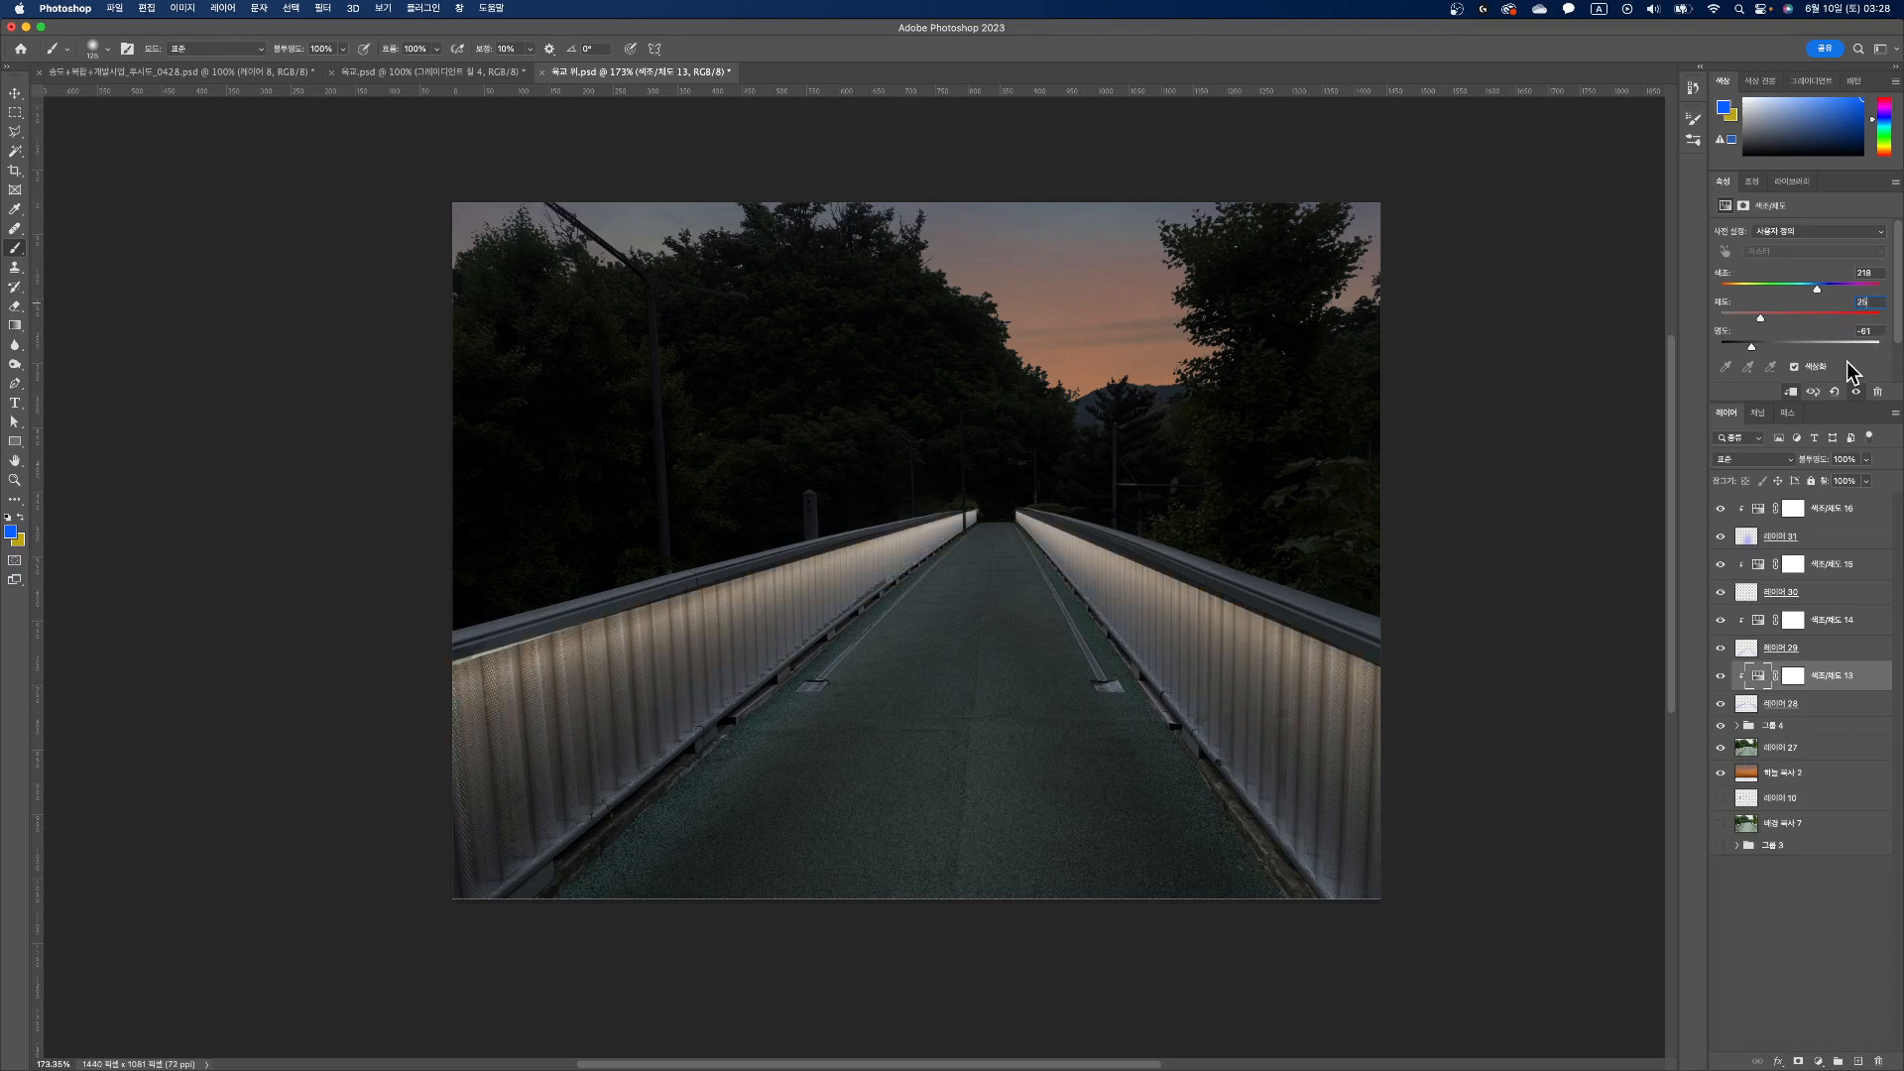
pyautogui.click(1770, 622)
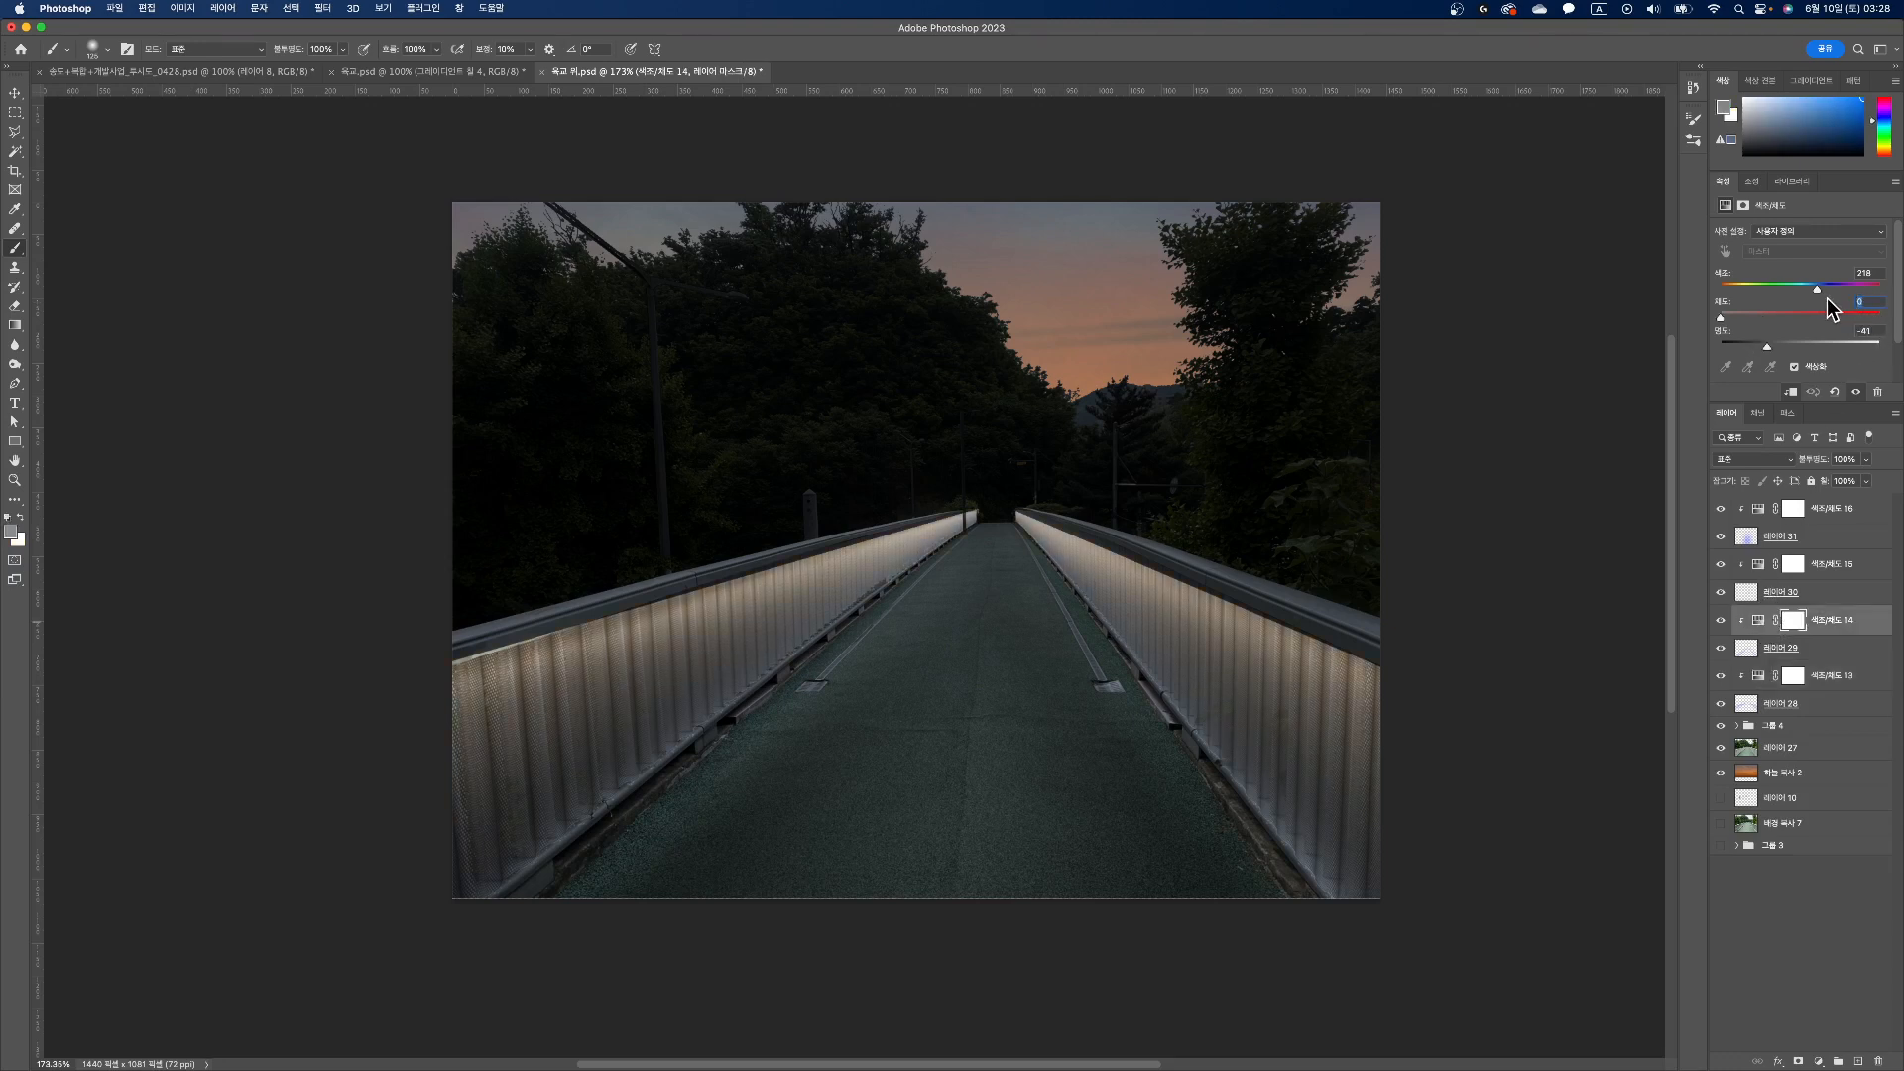
pyautogui.write('25')
pyautogui.click(1758, 511)
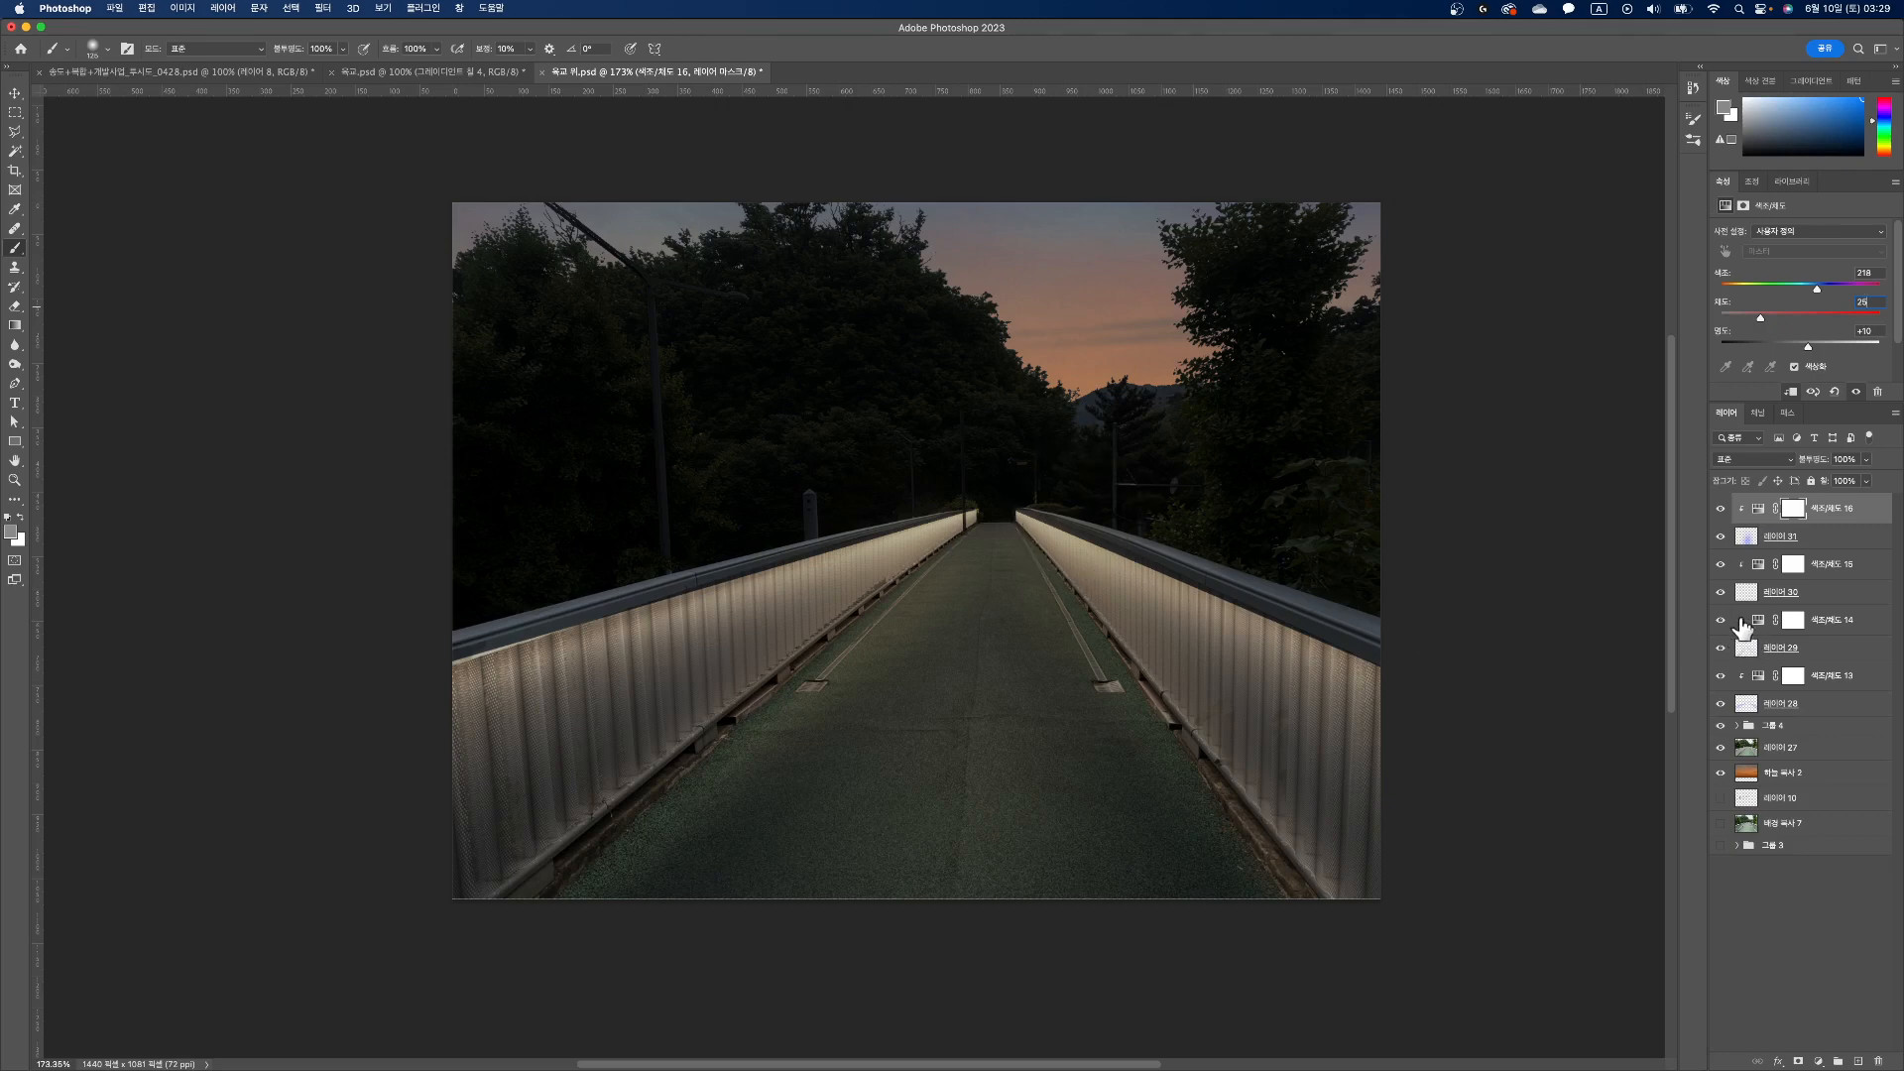
# Step: Adjust the walkway glow's clipped Hue/Saturation adjustment to a lightness of +18
pyautogui.click(1750, 536)
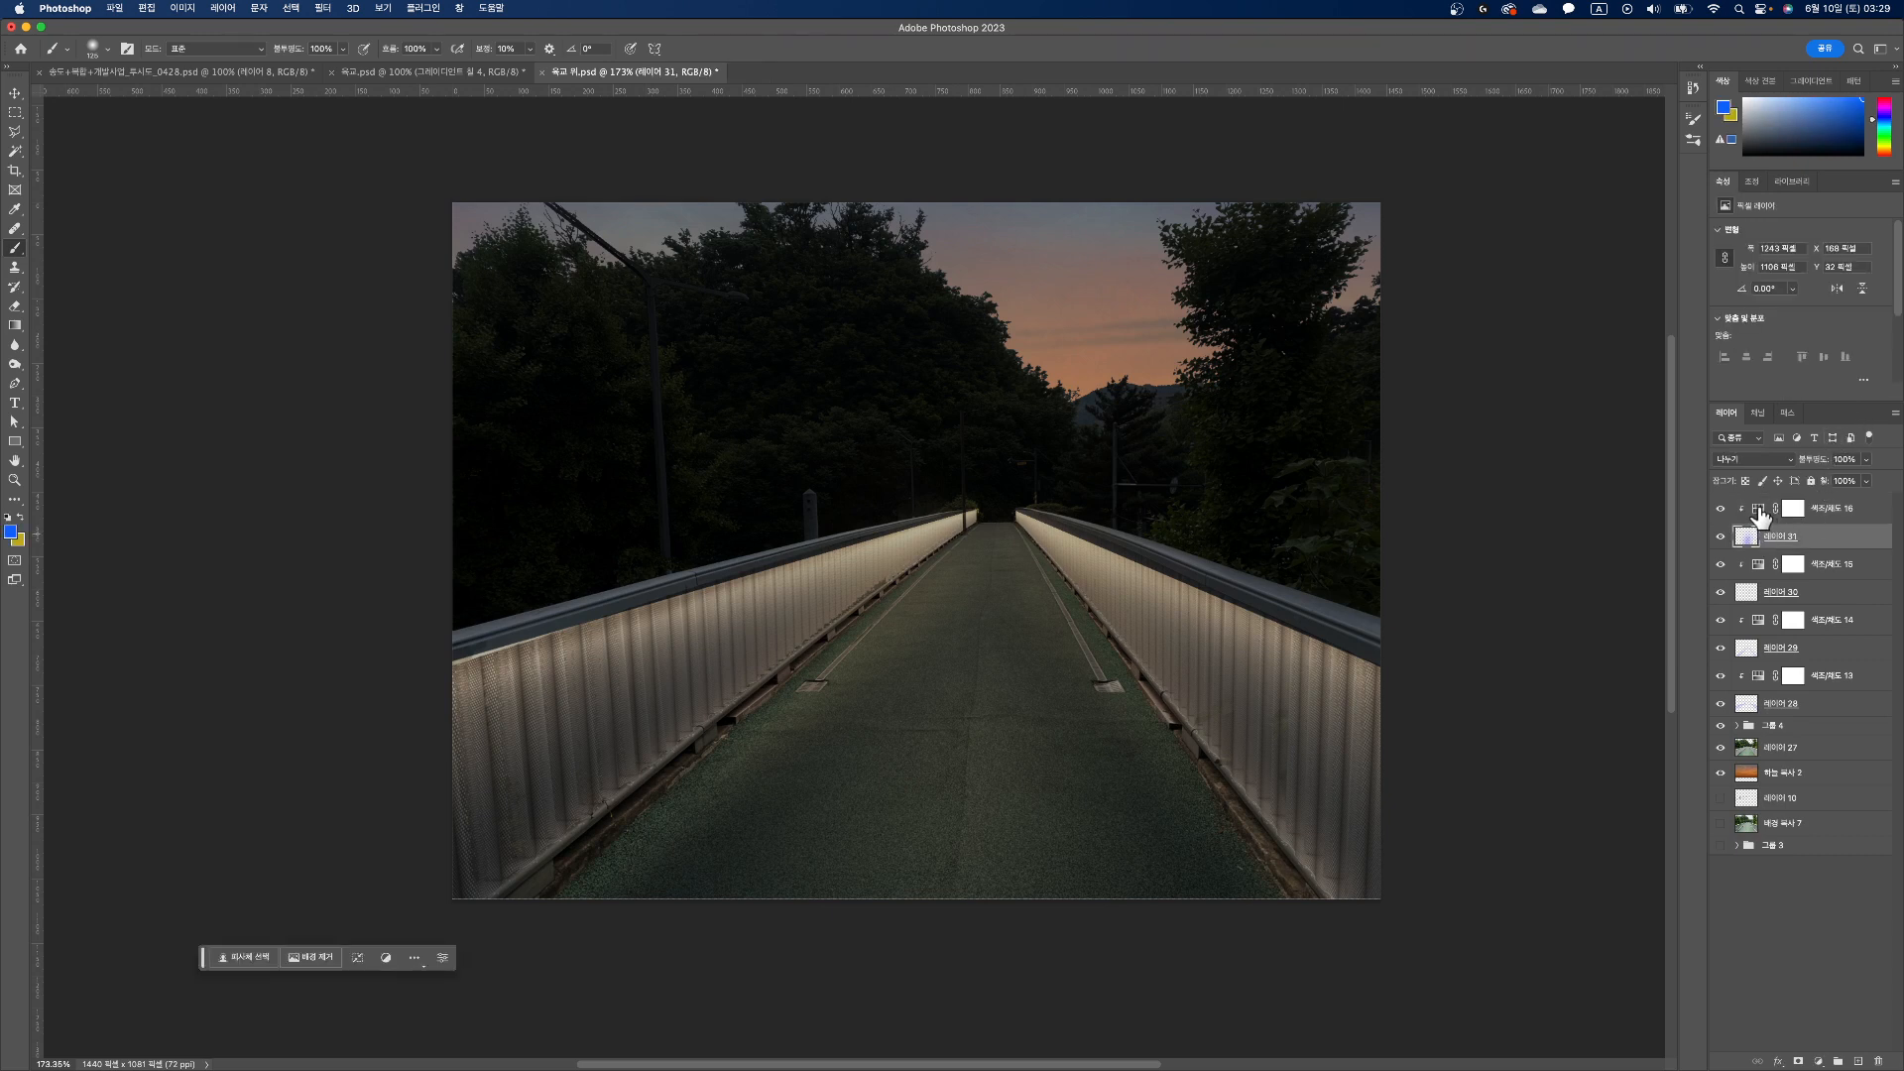
pyautogui.click(1785, 508)
pyautogui.moveTo(1808, 347)
pyautogui.mouseDown()
pyautogui.moveTo(1736, 355)
pyautogui.moveTo(1781, 349)
pyautogui.mouseUp()
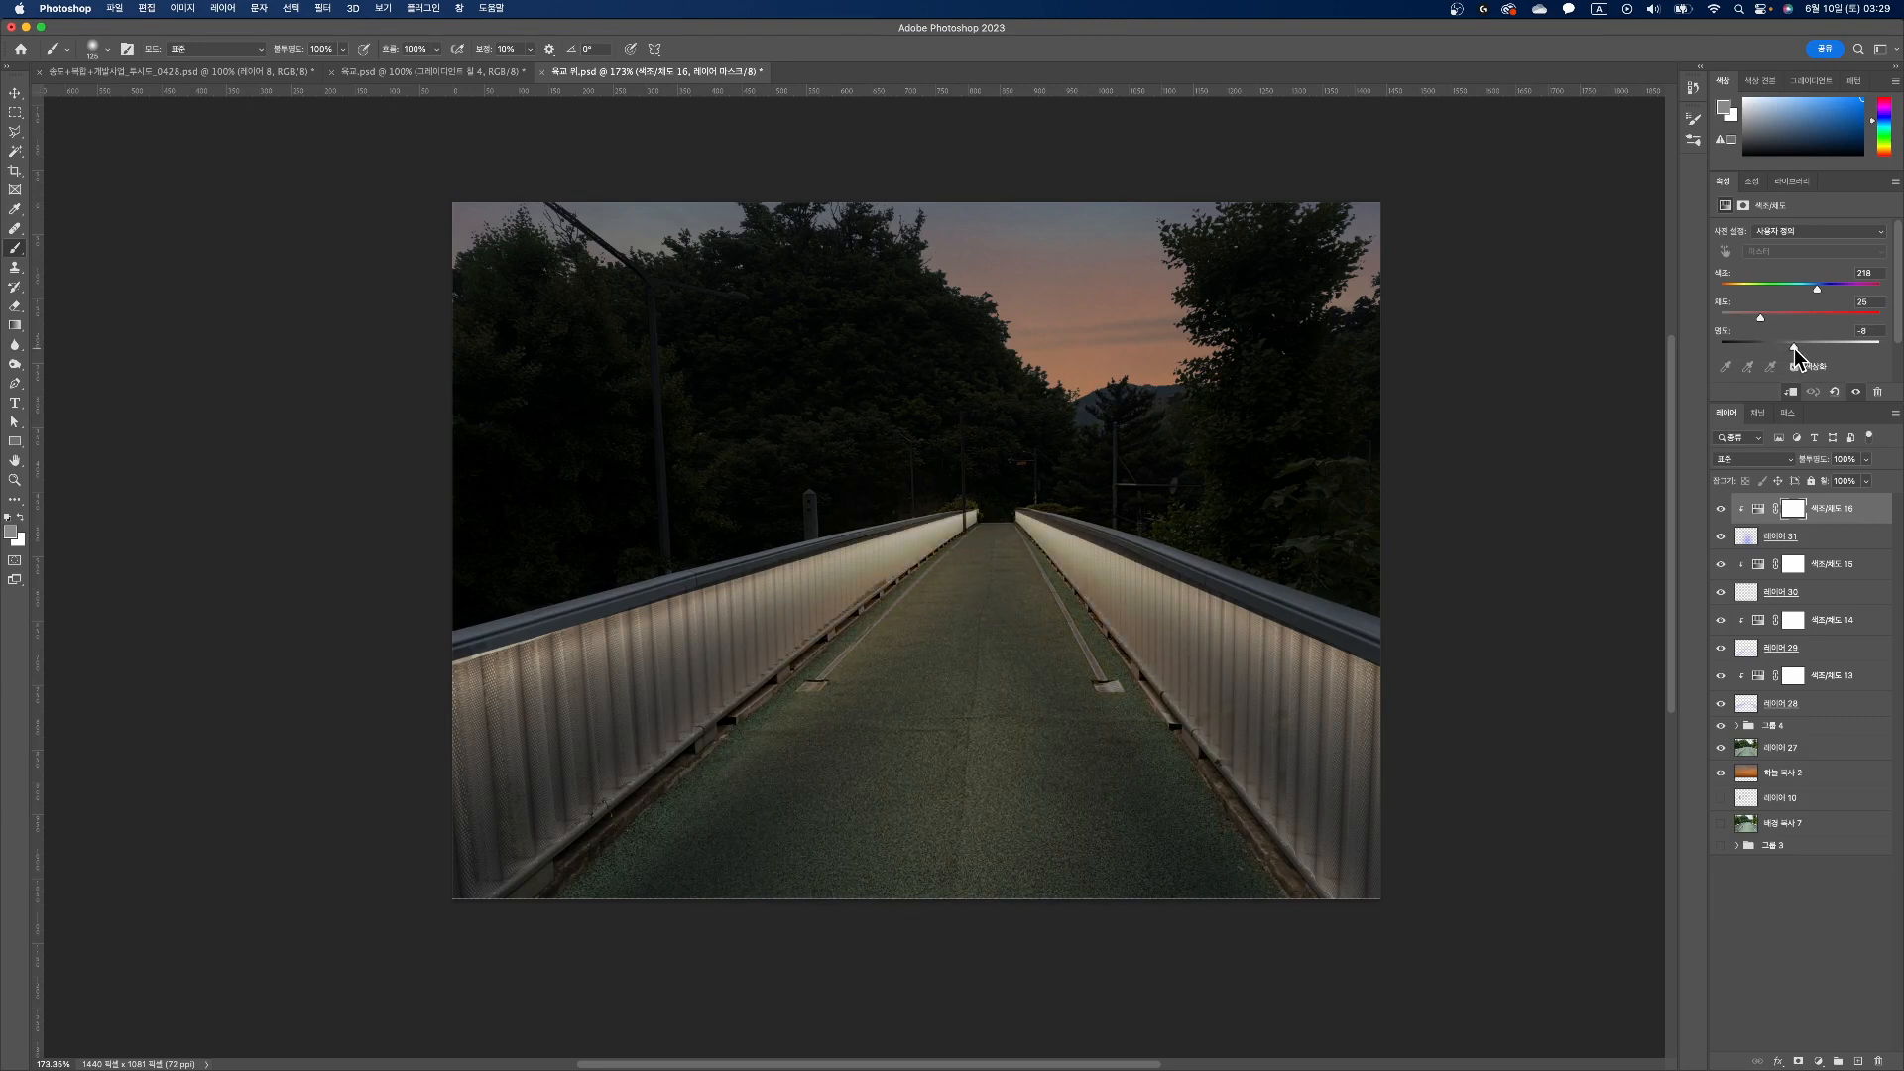
pyautogui.moveTo(1804, 348); pyautogui.dragTo(1815, 348)
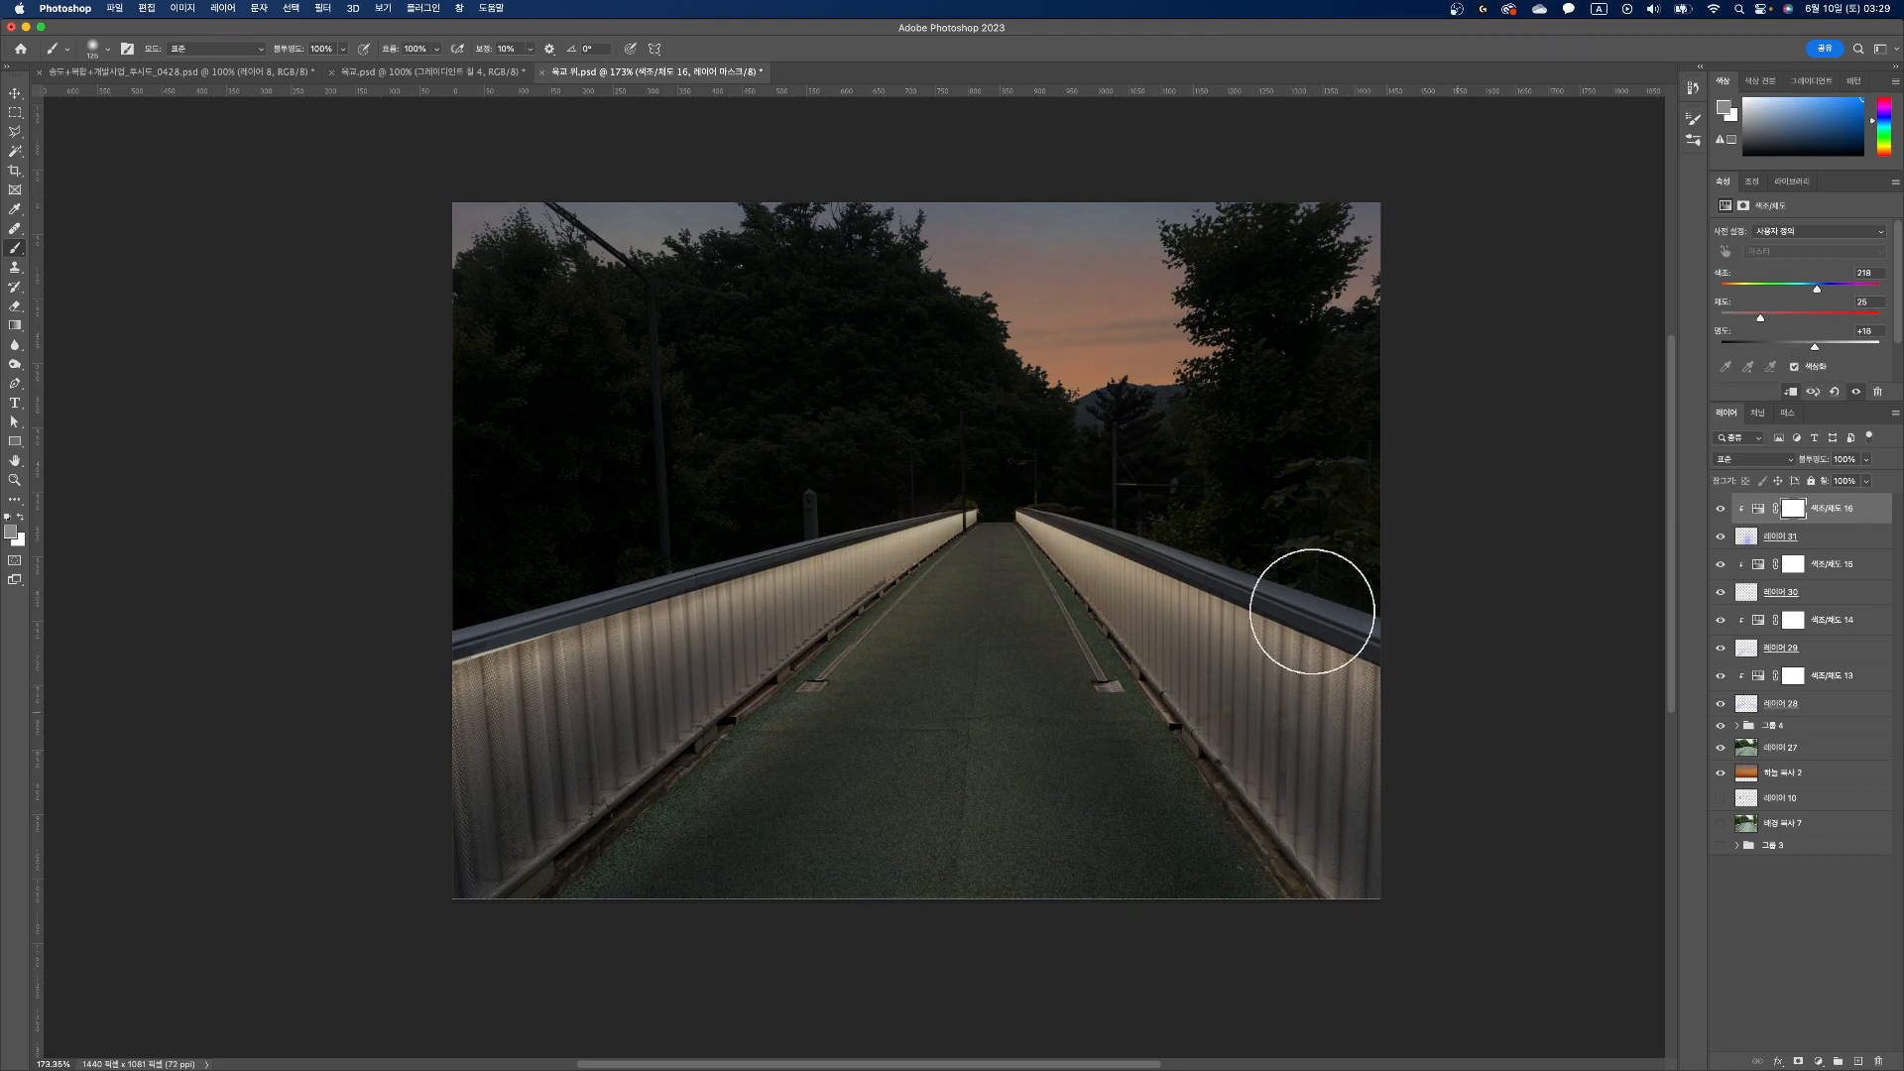
# Step: Group all the light layers and their clipped adjustments, from Layer 28 up to the top Hue/Saturation adjustment
pyautogui.click(15, 92)
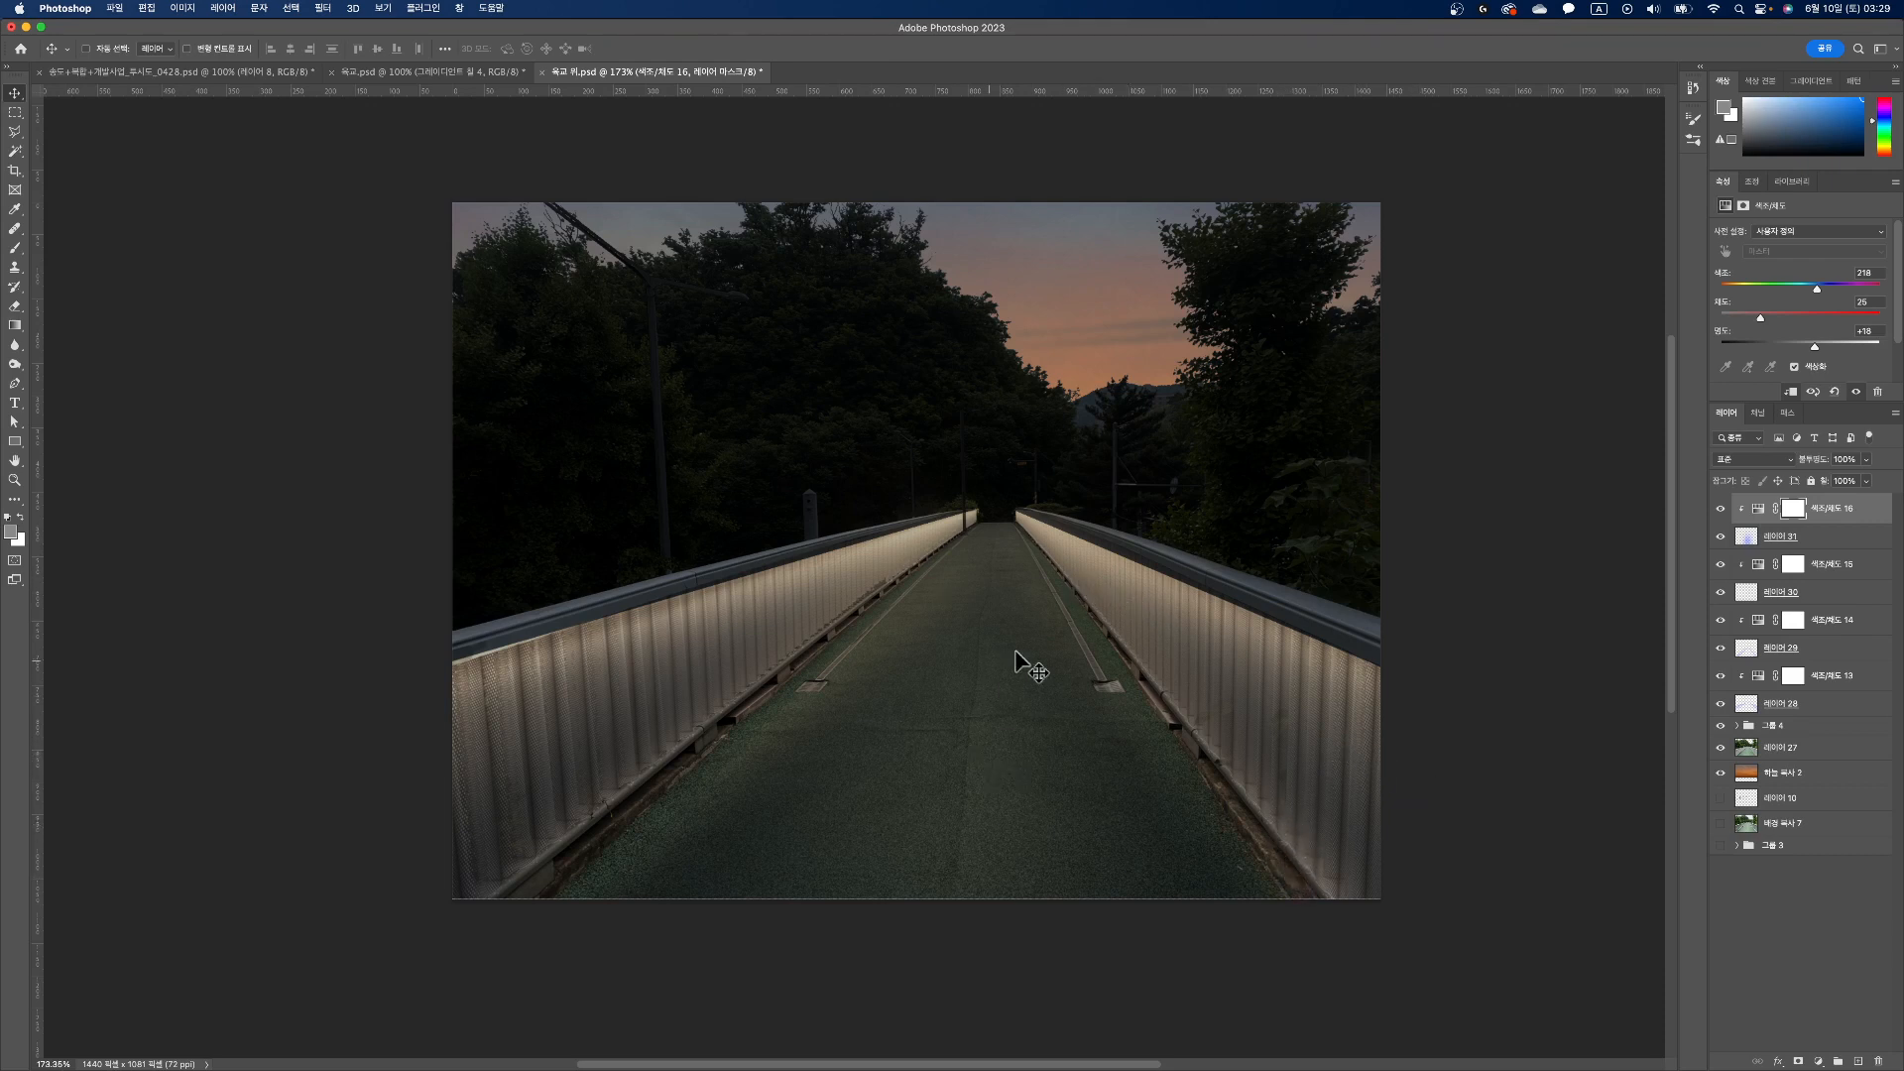
pyautogui.click(1822, 706)
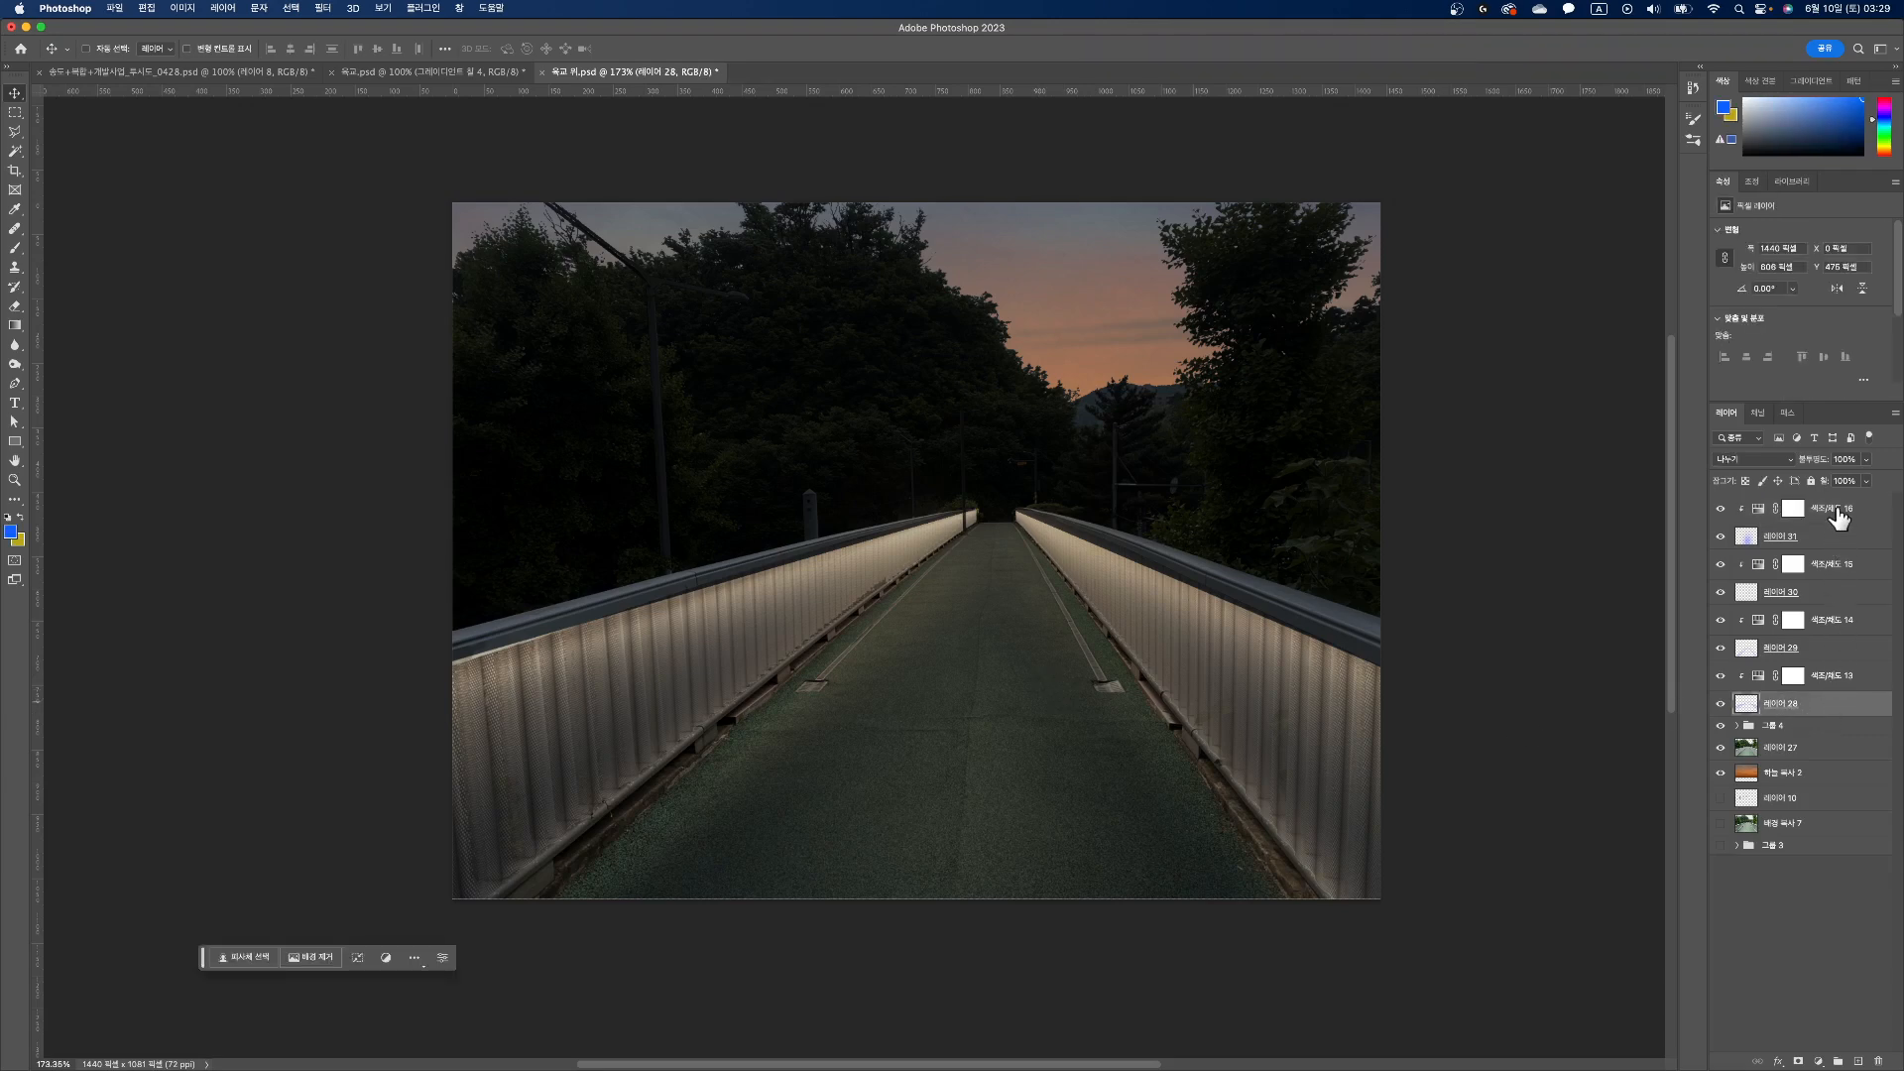
pyautogui.keyDown('shift'); pyautogui.click(1832, 510); pyautogui.keyUp('shift')
pyautogui.moveTo(1827, 616); pyautogui.dragTo(1837, 1061)
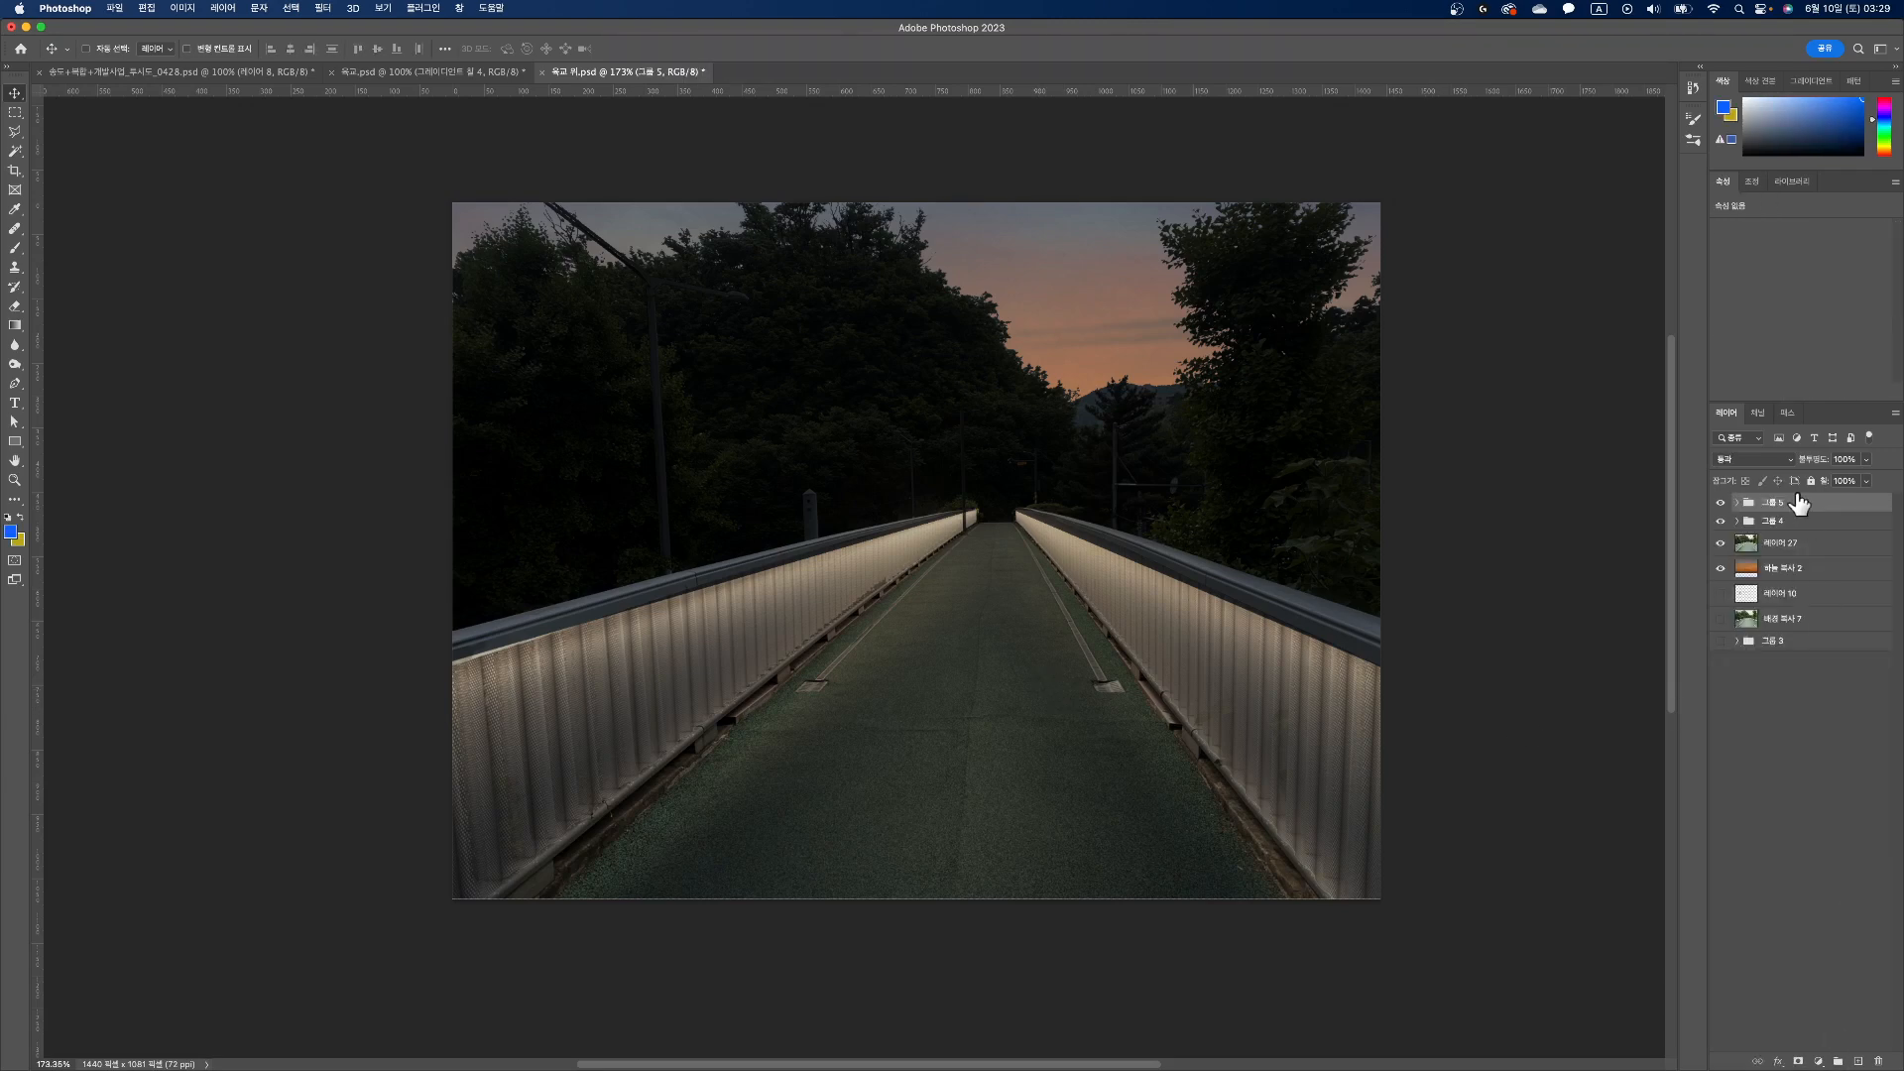
# Step: Rename the new group of light layers as 선형조명
pyautogui.doubleClick(1781, 505)
pyautogui.write('t')
pyautogui.hotkey('ctrl', 'space')
pyautogui.write('형조명')
pyautogui.press('Return')
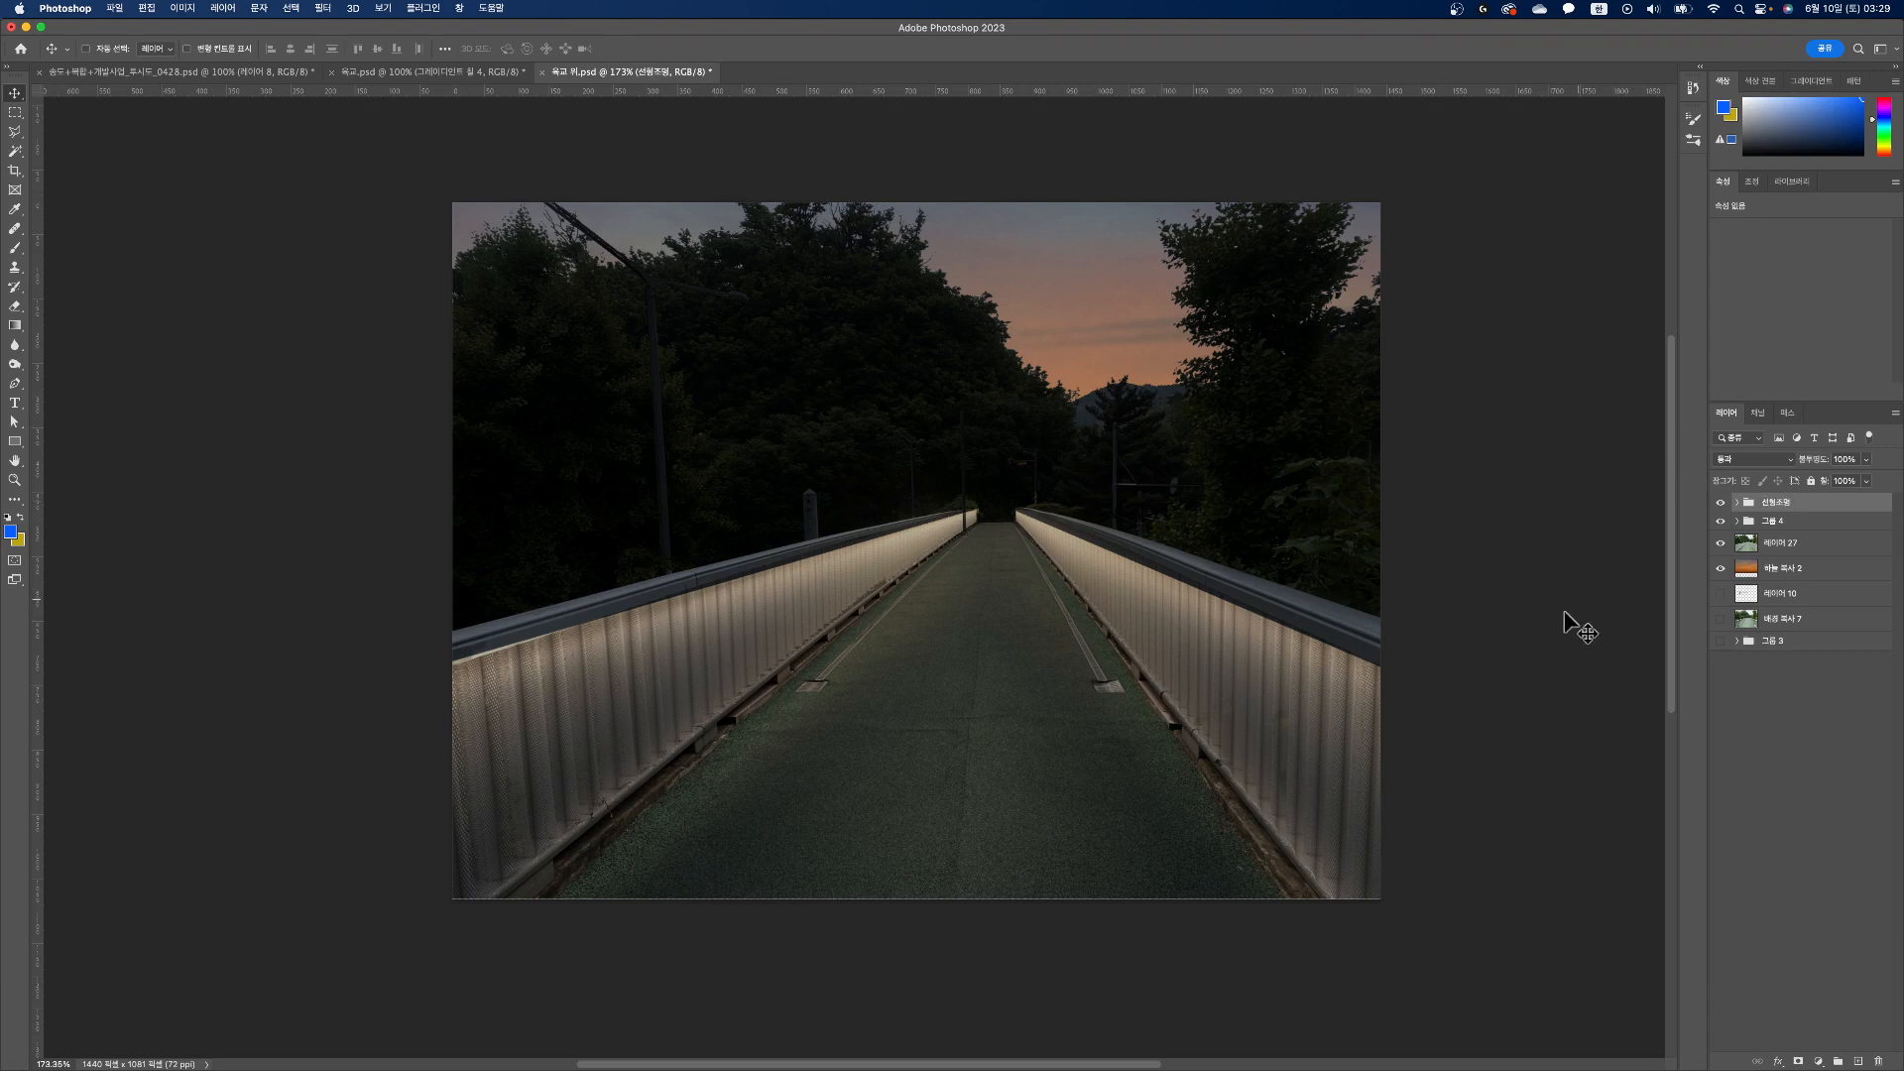